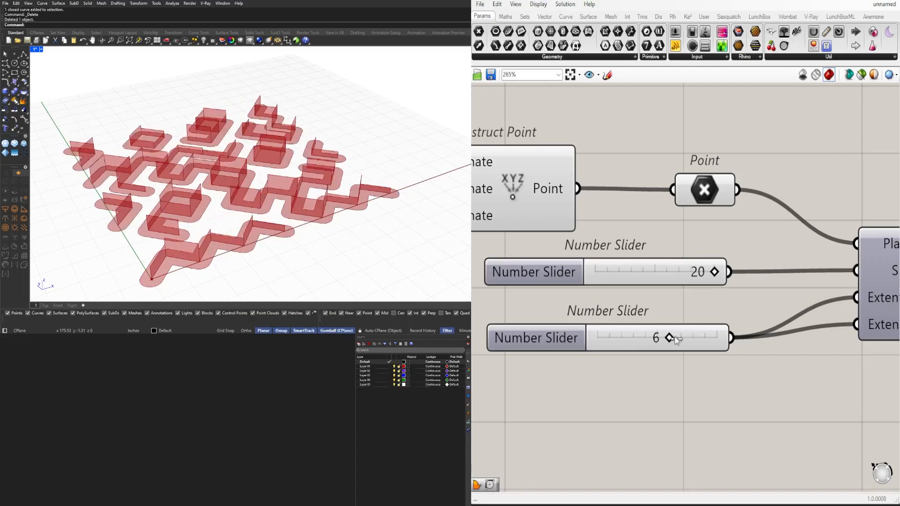
Step: Examine the finished pattern and its definition, including the grid extent slider and the Random component's Seed slider
scroll(303, 224, "down", 3)
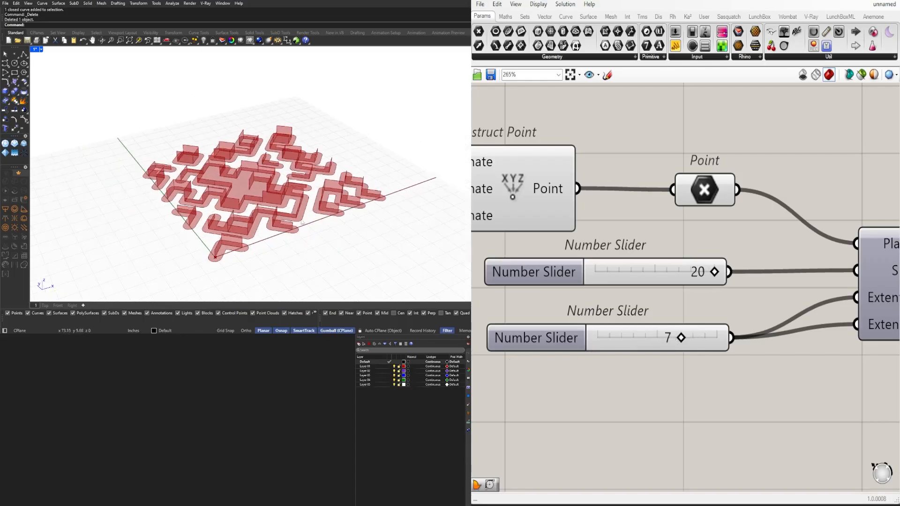
scroll(633, 234, "down", 8)
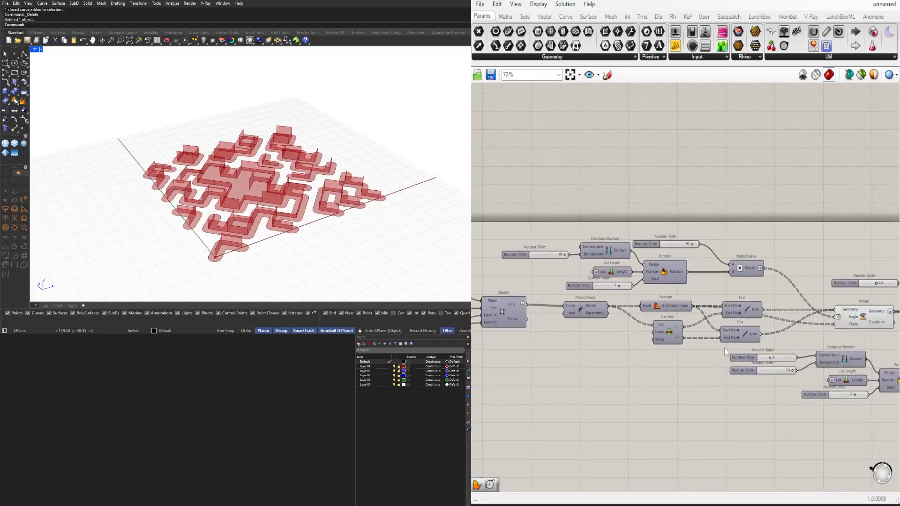
scroll(603, 275, "up", 7)
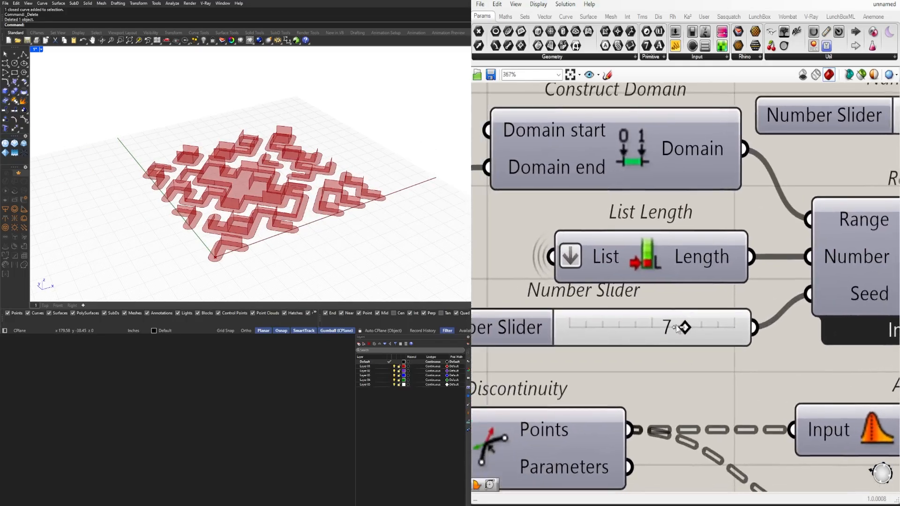
mouse_move(677, 328)
left_mouse_down()
mouse_move(636, 329)
mouse_move(686, 328)
left_mouse_up()
right_click_drag(315, 174, 404, 203)
scroll(647, 291, "down", 10)
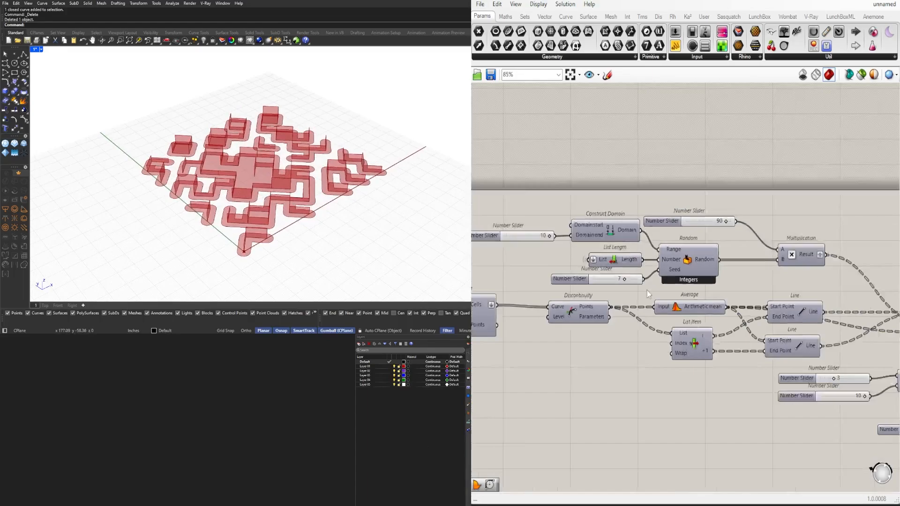
scroll(695, 294, "down", 1)
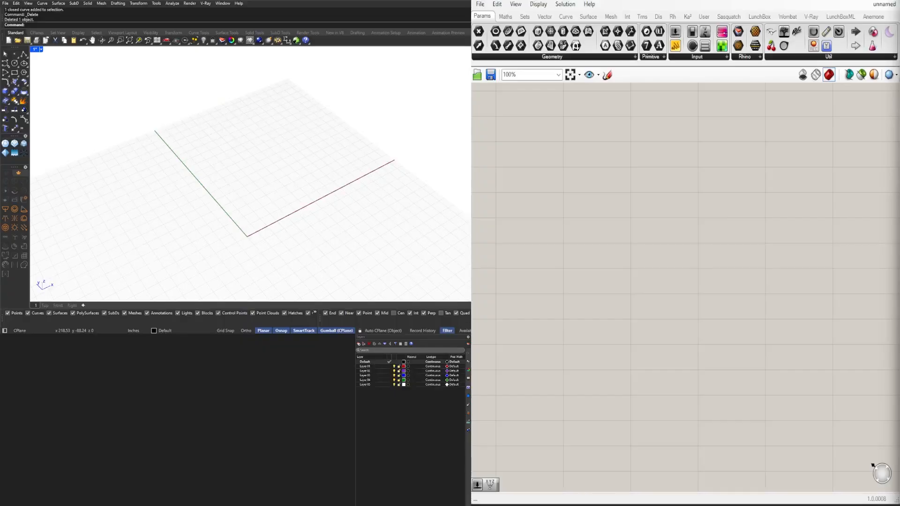
right_click(632, 272)
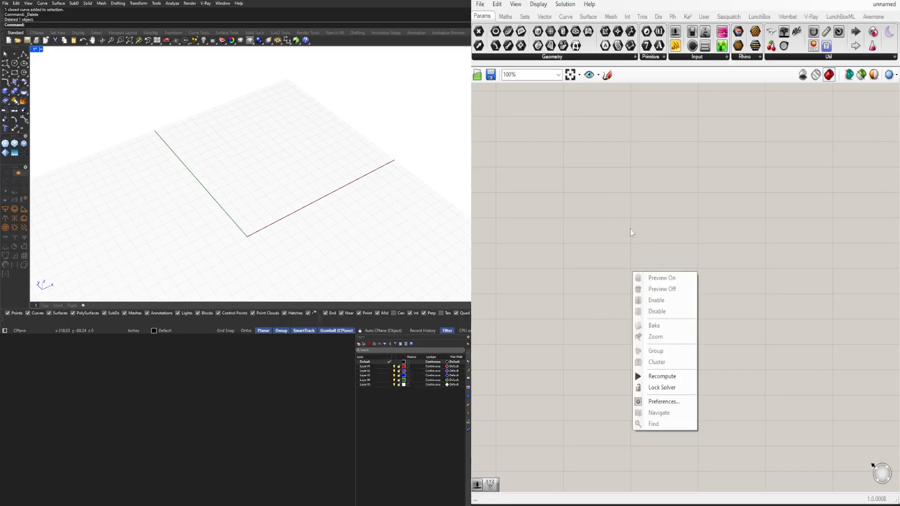
left_click(630, 229)
scroll(624, 220, "down", 4)
right_click_drag(620, 217, 629, 234)
scroll(629, 235, "up", 3)
Step: Add a Square grid component to the empty canvas, leaving room for its inputs
double_click(628, 234)
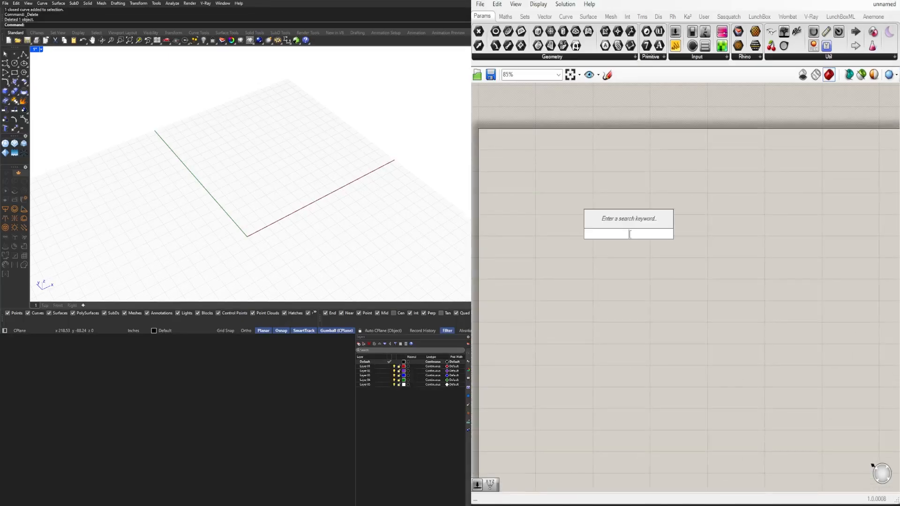
type("squar")
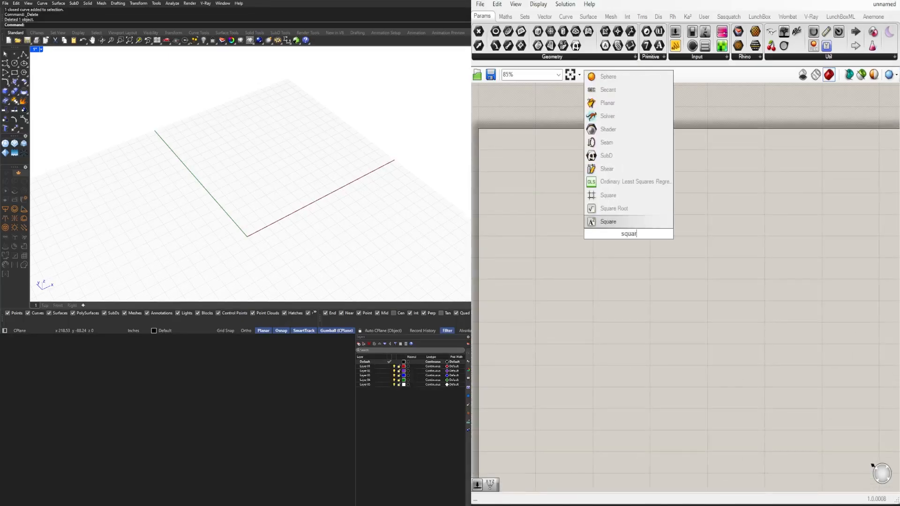
type("e")
left_click(611, 220)
left_click_drag(638, 236, 693, 231)
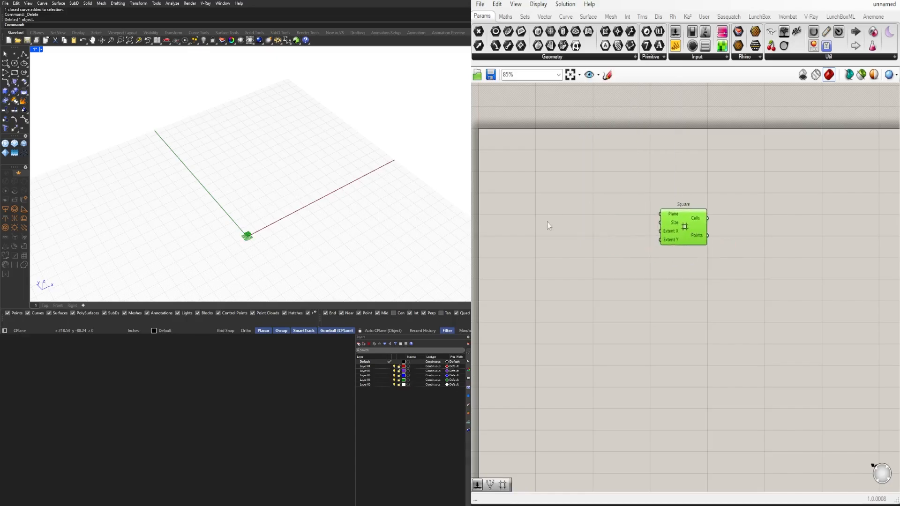
right_click_drag(280, 228, 303, 202, "shift")
scroll(303, 202, "up", 2)
left_click_drag(699, 230, 732, 219)
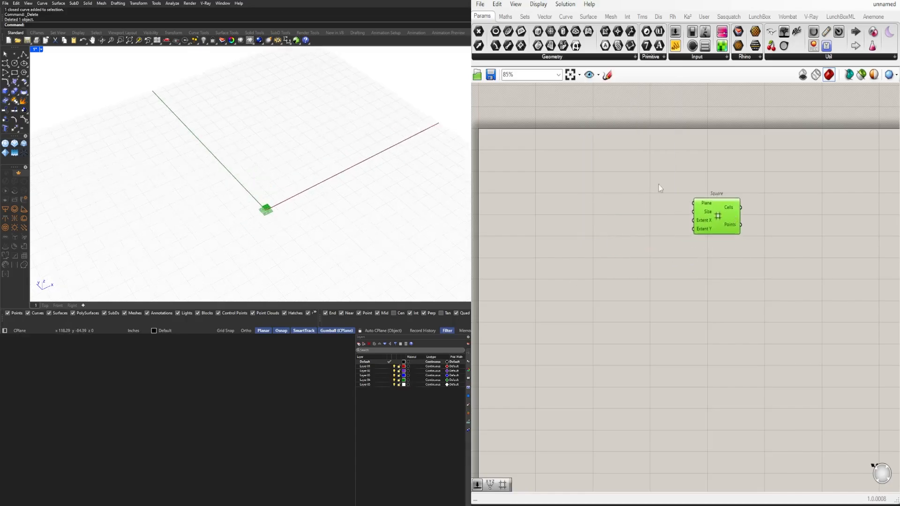
Step: Add a Construct Point component and place it ahead of the Square grid component
double_click(545, 235)
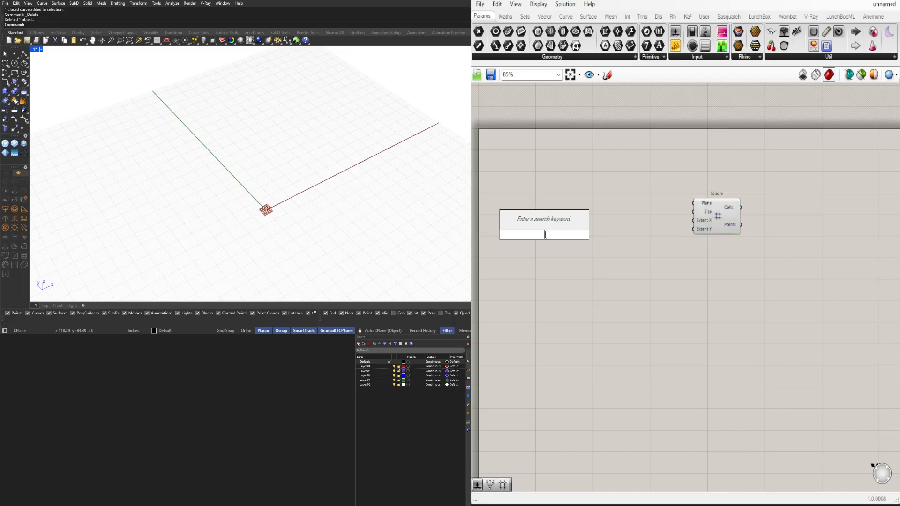
type("construct")
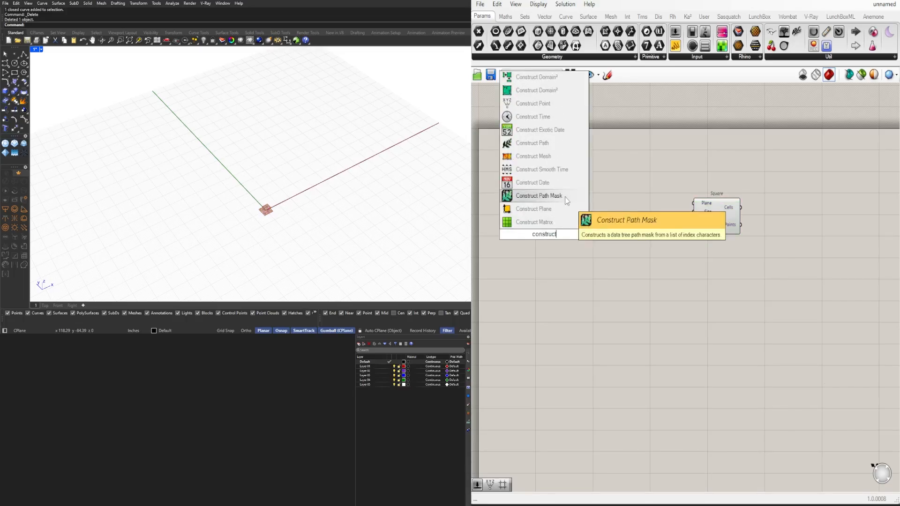
left_click(543, 103)
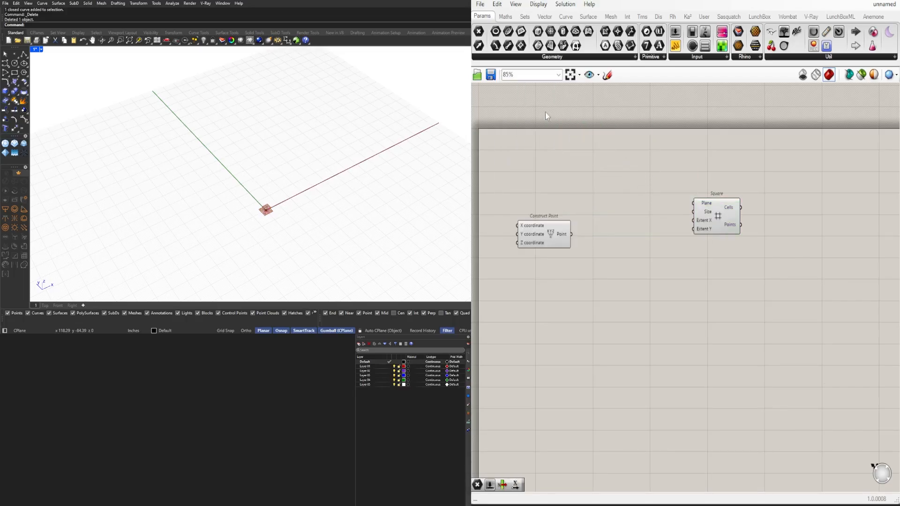
left_click_drag(557, 241, 599, 207)
left_click_drag(708, 215, 728, 215)
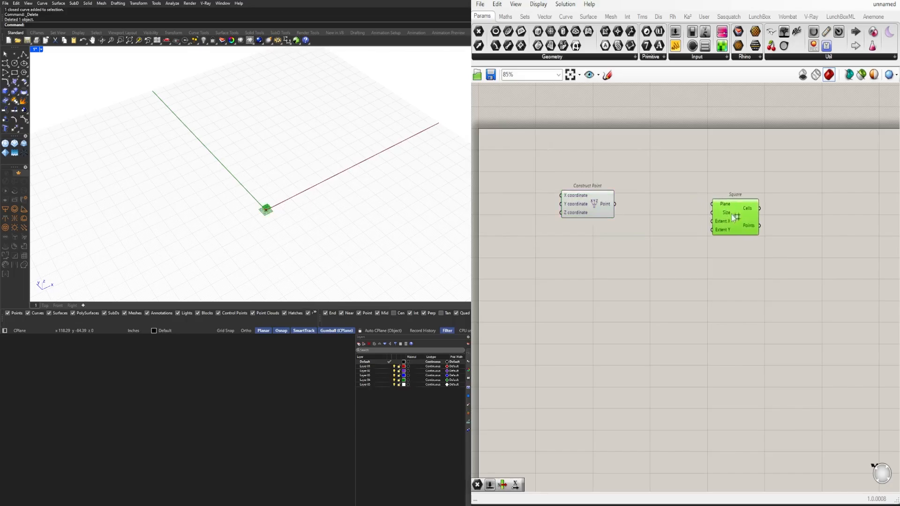
left_click(620, 221)
double_click(620, 218)
type("point")
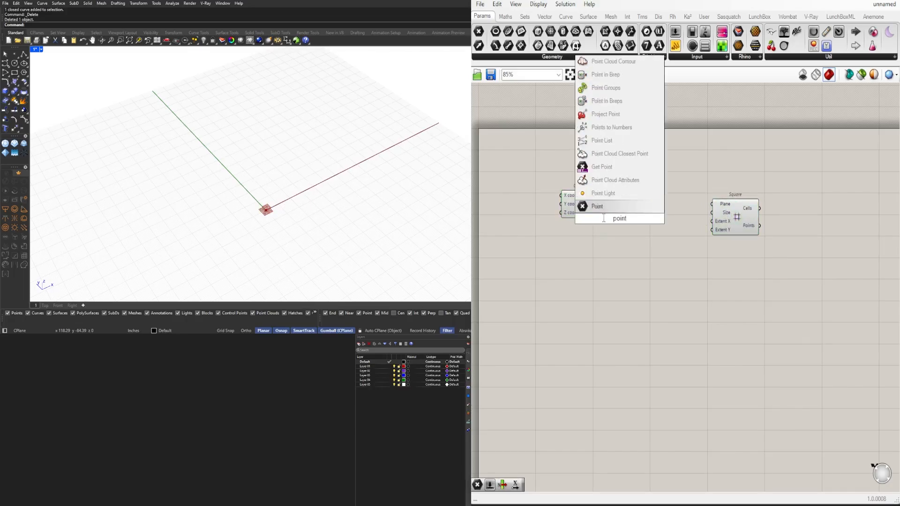
left_click(603, 193)
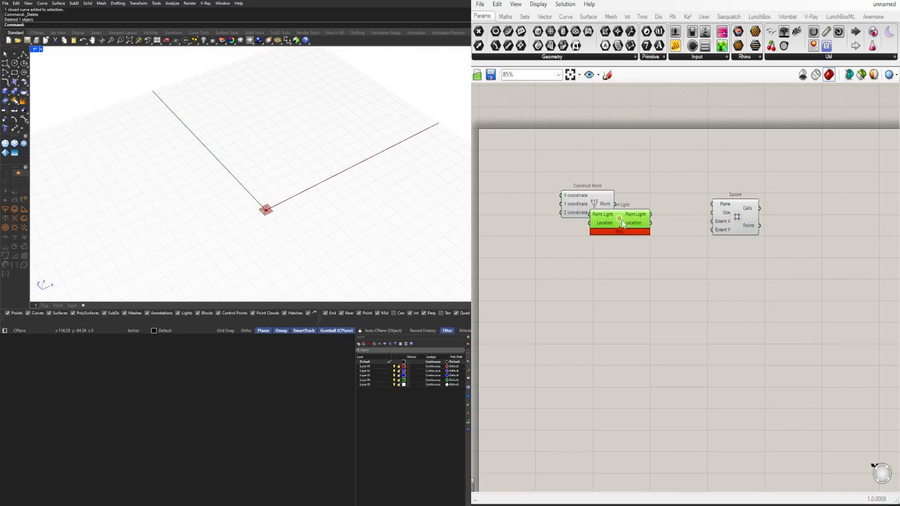
key("Delete")
Step: Add a Point parameter and wire Construct Point through it into the Square component's Plane input
double_click(656, 221)
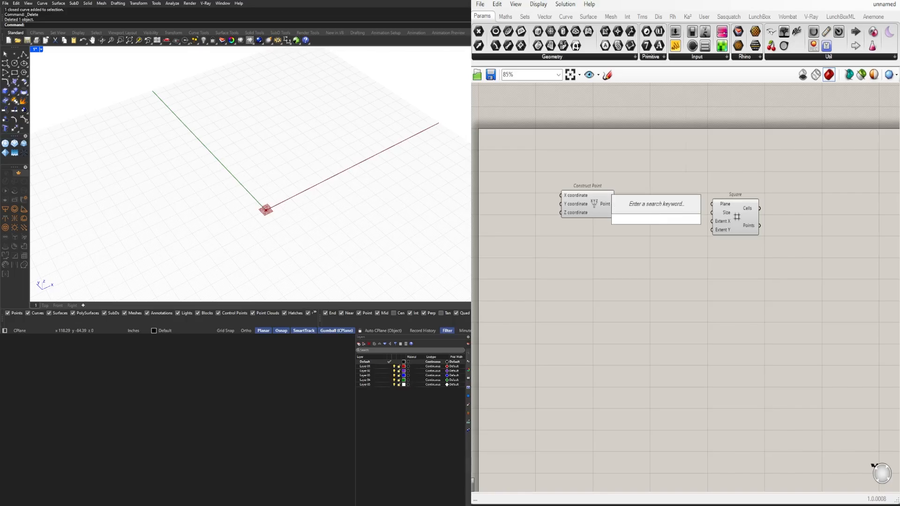
type("point")
left_click(633, 207)
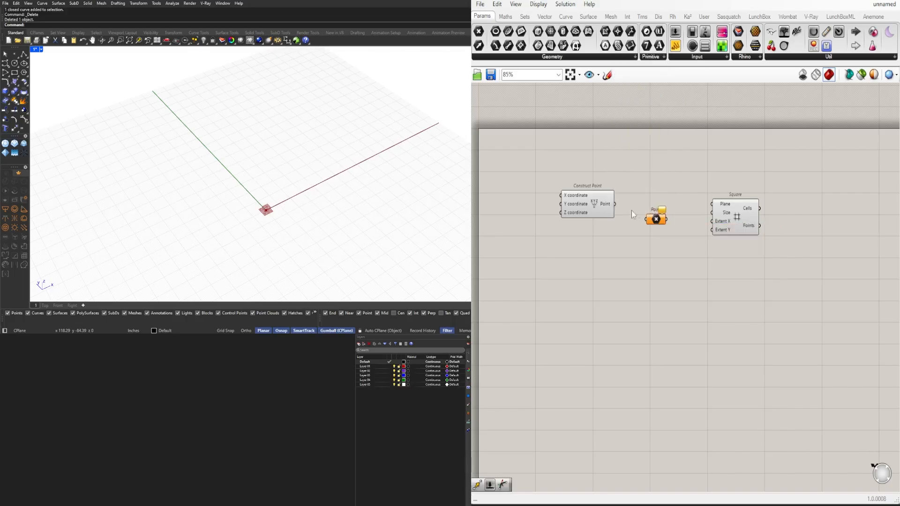
scroll(601, 199, "up", 3)
left_click_drag(652, 224, 655, 226)
left_click_drag(672, 228, 799, 246)
Step: Create a number slider with the value 5 and connect it to the Square component's Size input
double_click(634, 275)
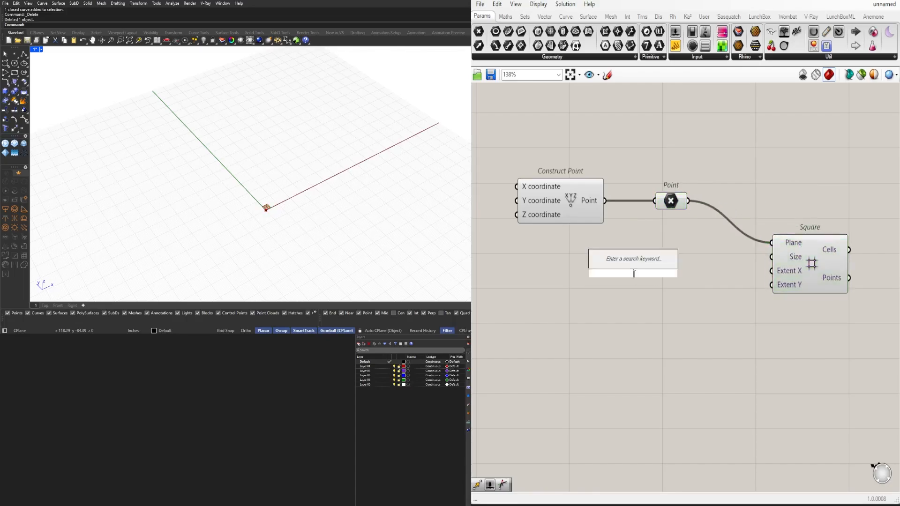
type("5")
key("Return")
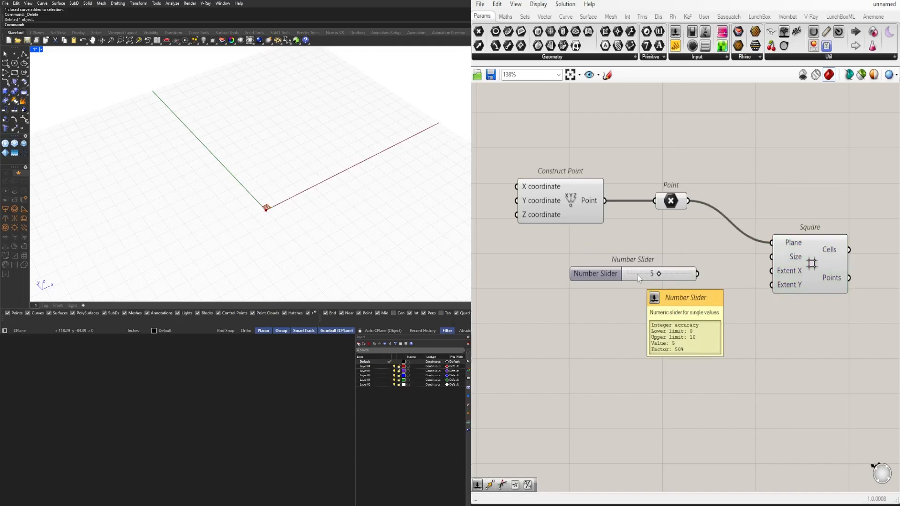
scroll(706, 280, "up", 2)
left_click_drag(687, 287, 790, 263)
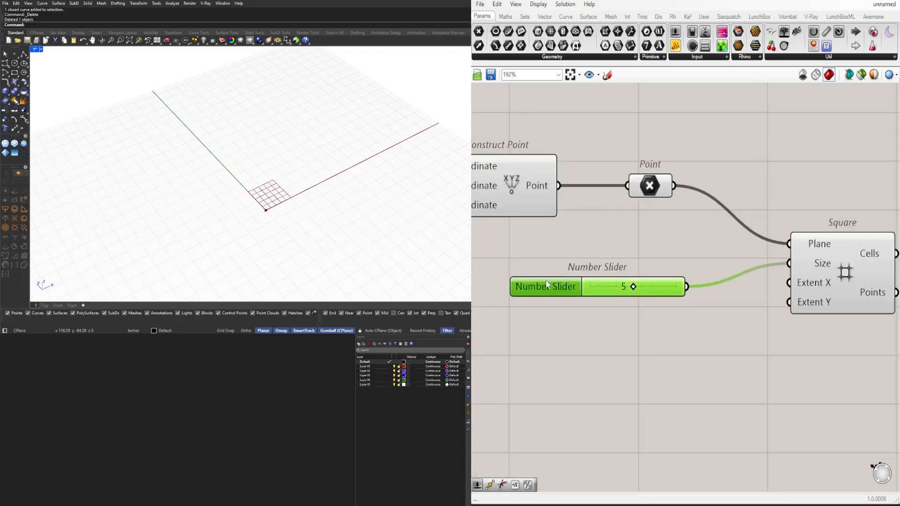
Step: Duplicate the number slider and connect the copy to both the Extent X and Extent Y inputs of the Square component
left_click_drag(546, 287, 501, 263)
right_click_drag(525, 322, 618, 284)
left_click_drag(582, 227, 587, 266, "alt")
right_click_drag(721, 295, 594, 295)
left_click_drag(568, 264, 754, 244)
left_click_drag(609, 274, 754, 266)
left_click_drag(826, 253, 753, 252)
Step: Set the slider driving the grid extents to 8 and tidy the position of the number sliders
left_click(698, 322)
right_click_drag(699, 322, 735, 320)
scroll(573, 262, "up", 5)
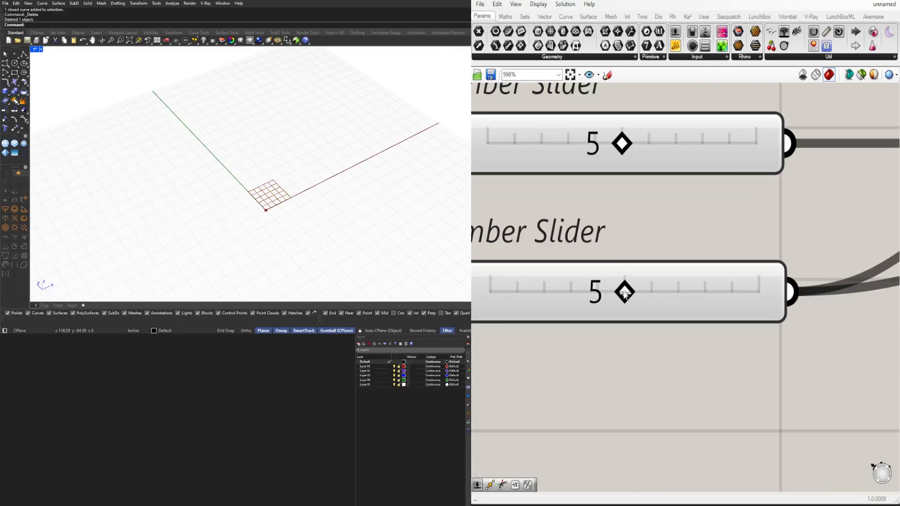
left_click_drag(625, 291, 704, 291)
scroll(694, 291, "down", 7)
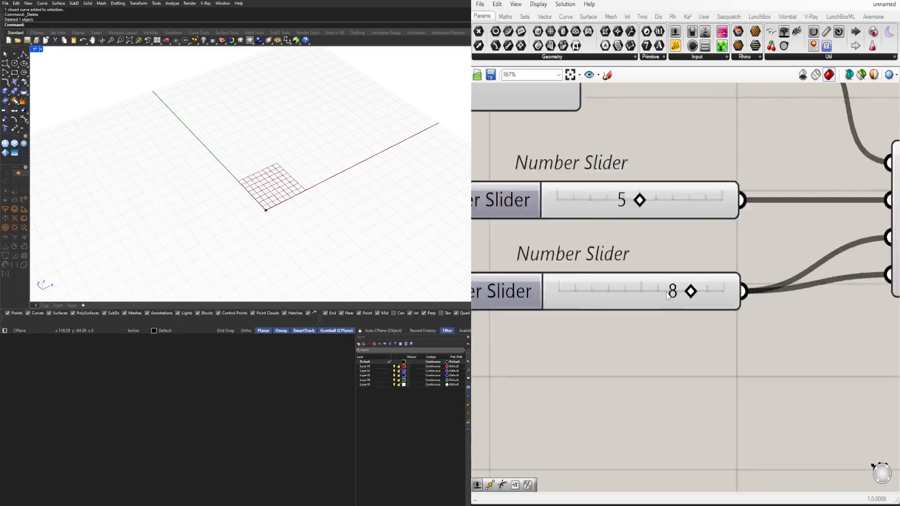
left_click_drag(761, 375, 523, 273)
left_click_drag(539, 292, 553, 282)
left_click(679, 355)
Step: Add a List Item component and connect the Square component's Cells output to its List input
left_click(721, 285)
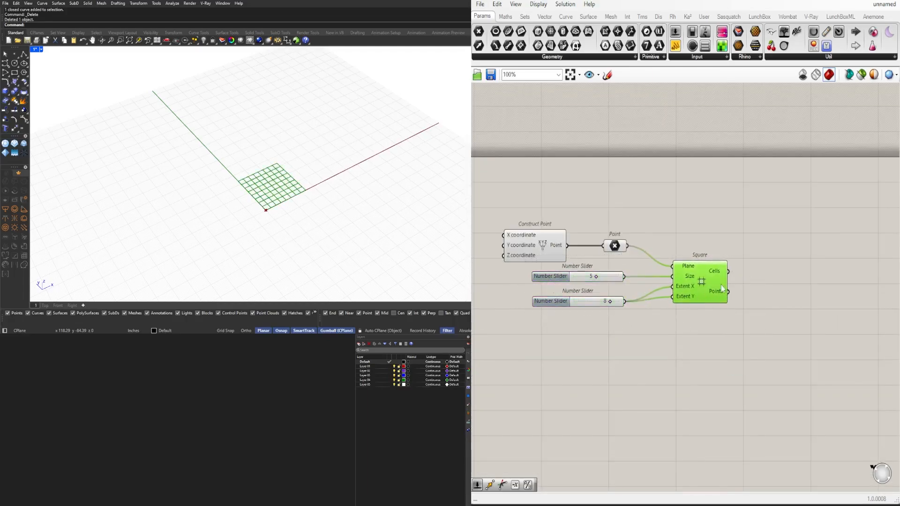
scroll(690, 294, "up", 3)
scroll(245, 245, "up", 5)
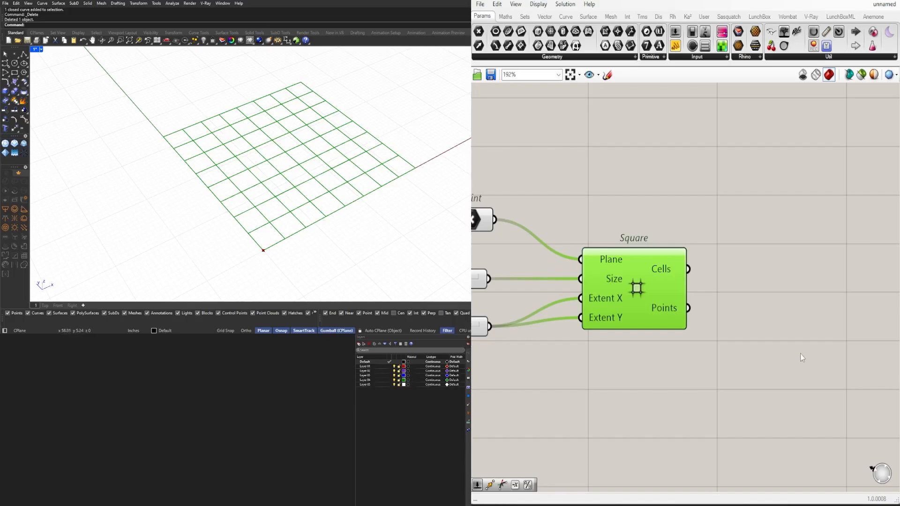
right_click_drag(639, 289, 590, 243)
double_click(724, 278)
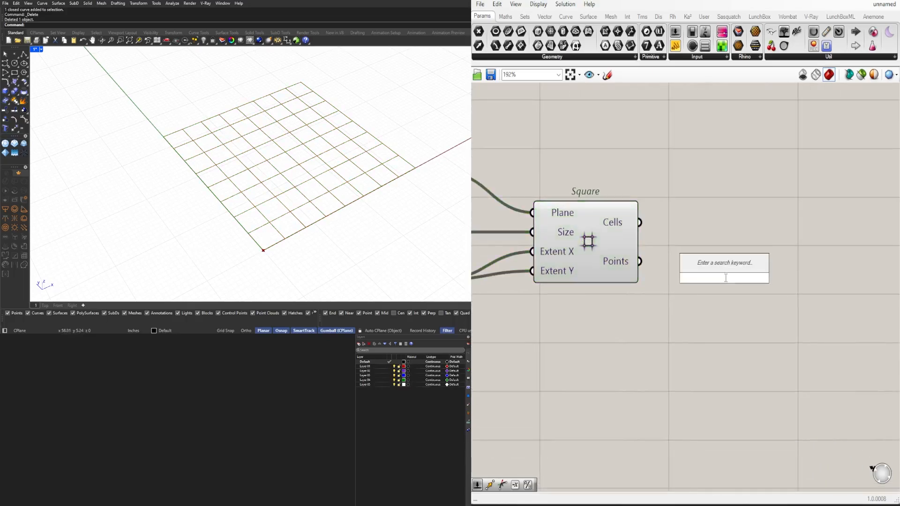
type("item")
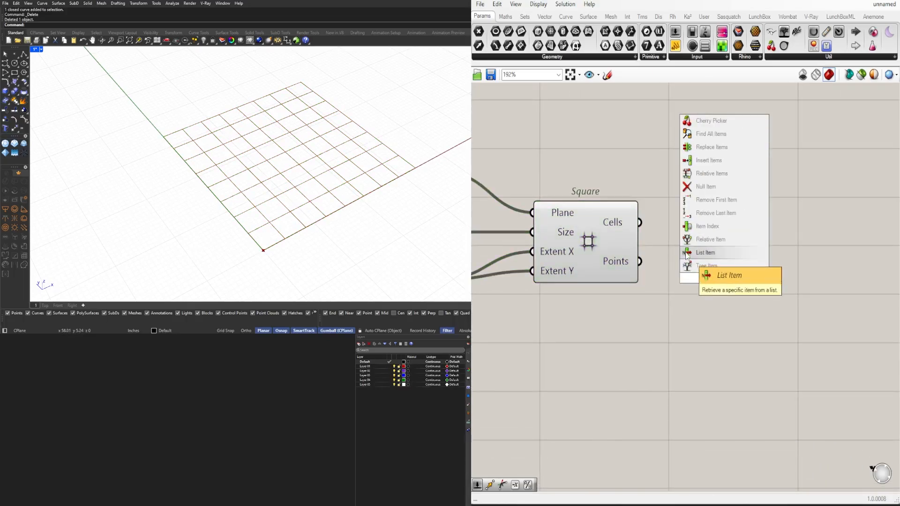
left_click(687, 253)
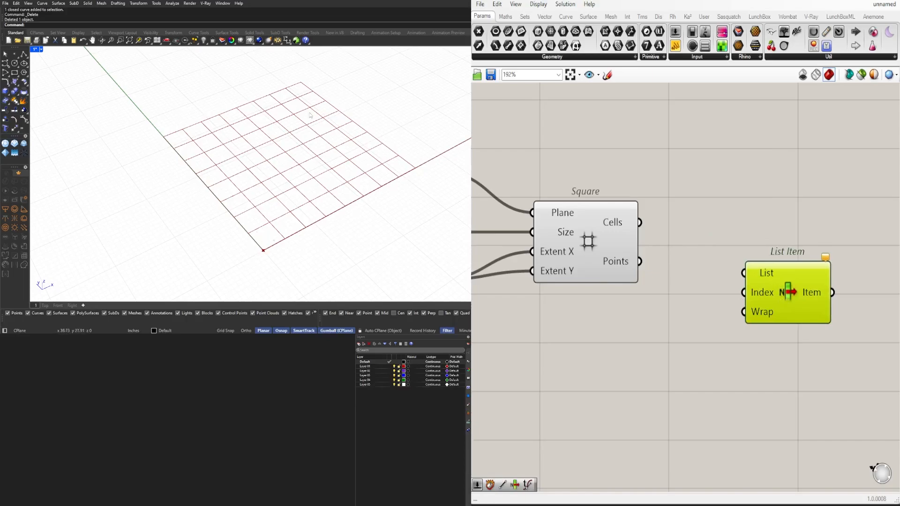
left_click(595, 247)
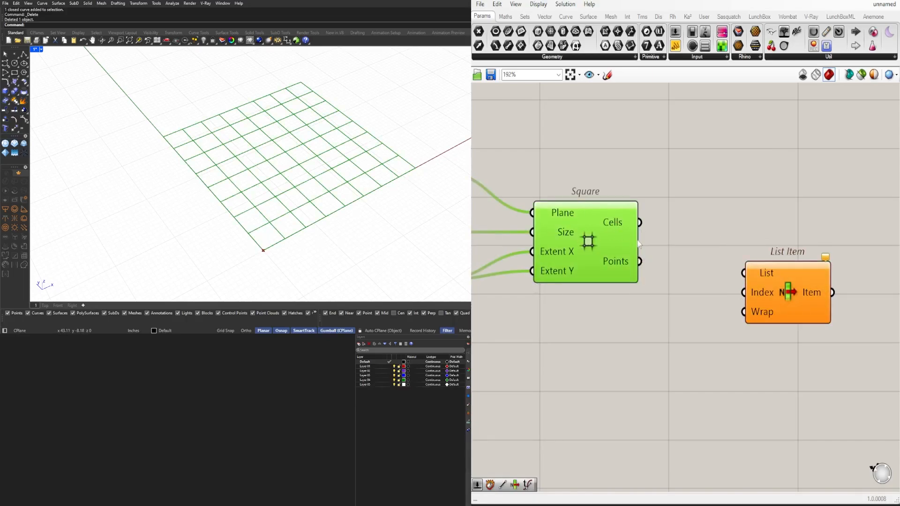
left_click_drag(639, 223, 744, 273)
left_click_drag(791, 292, 776, 290)
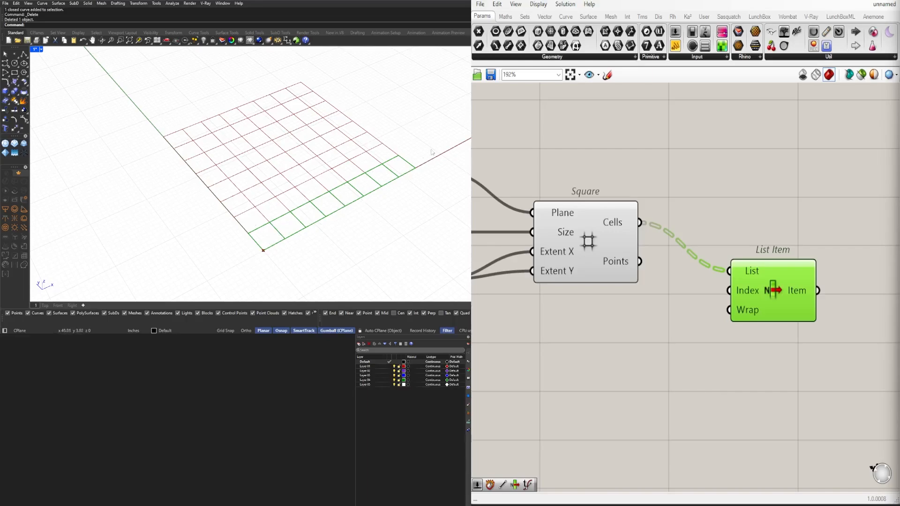
Step: Flatten the Cells output of the Square component
right_click(620, 222)
left_click(639, 279)
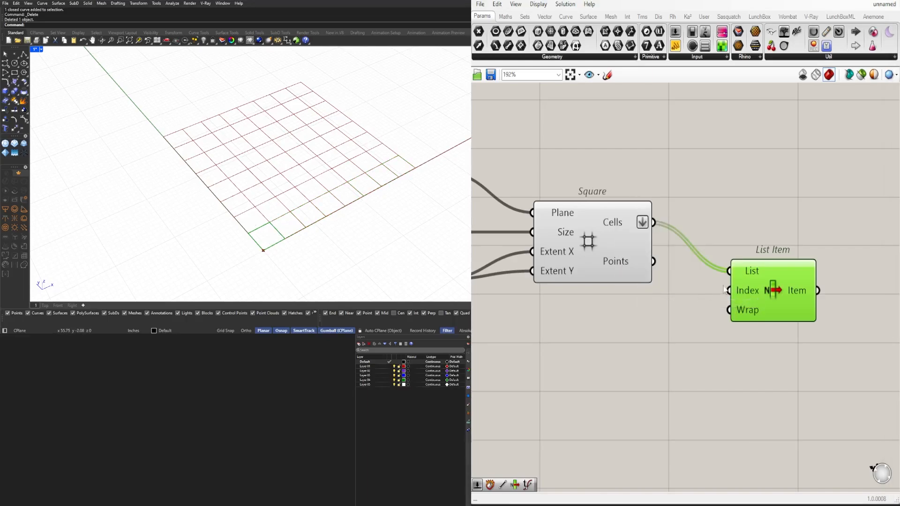
left_click_drag(773, 313, 772, 322)
Step: Add a Discontinuity component next to the List Item component
right_click_drag(771, 319, 674, 268)
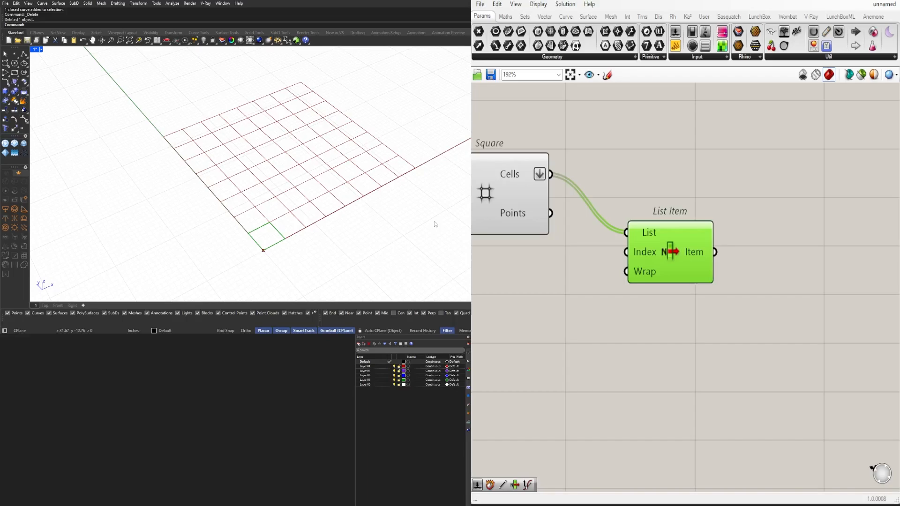
right_click_drag(754, 279, 714, 255)
double_click(714, 255)
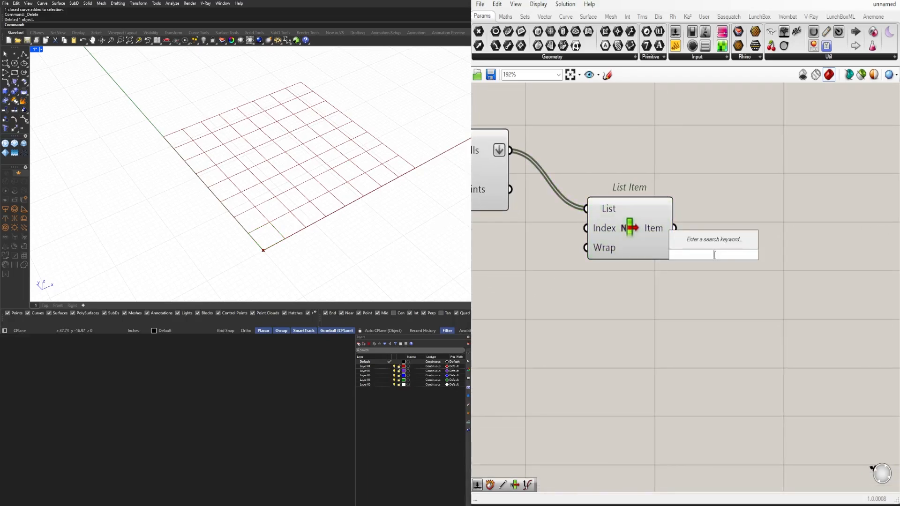
type("dis")
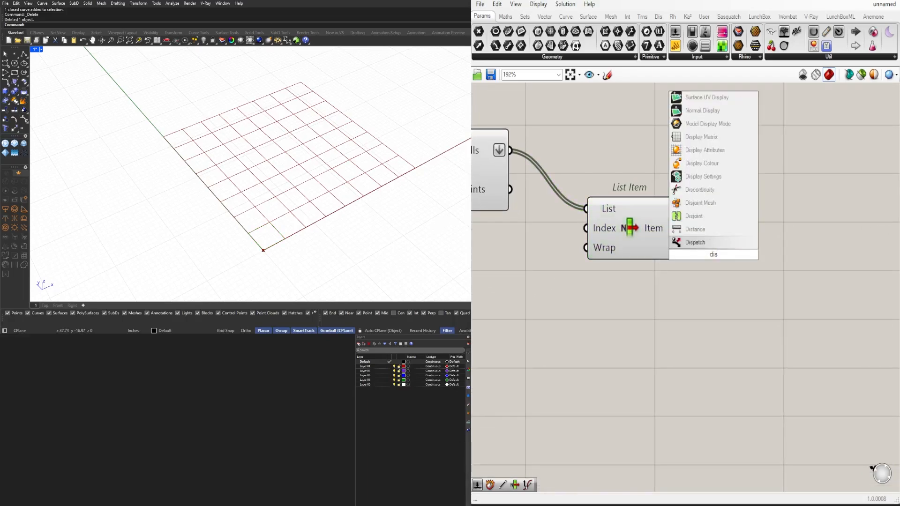
type("c")
left_click(690, 243)
right_click_drag(702, 260, 624, 278)
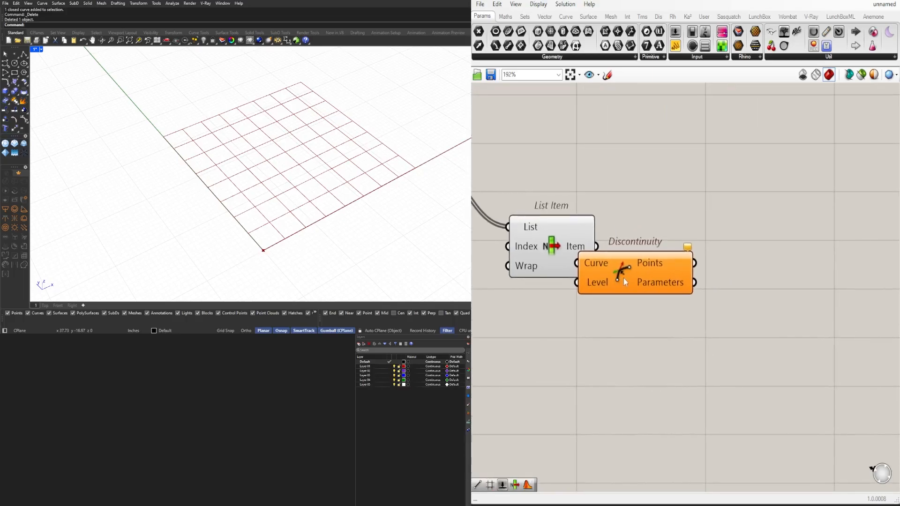
Step: Move the Discontinuity component clear of the List Item and connect List Item's Item output to its Curve input
left_click_drag(623, 278, 728, 255)
left_click_drag(596, 246, 681, 240)
left_click_drag(732, 256, 737, 218)
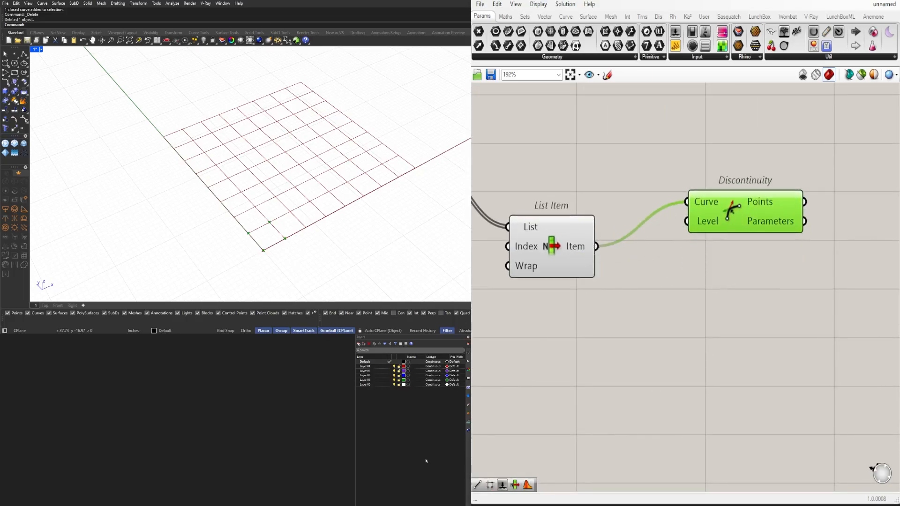
scroll(648, 246, "down", 3)
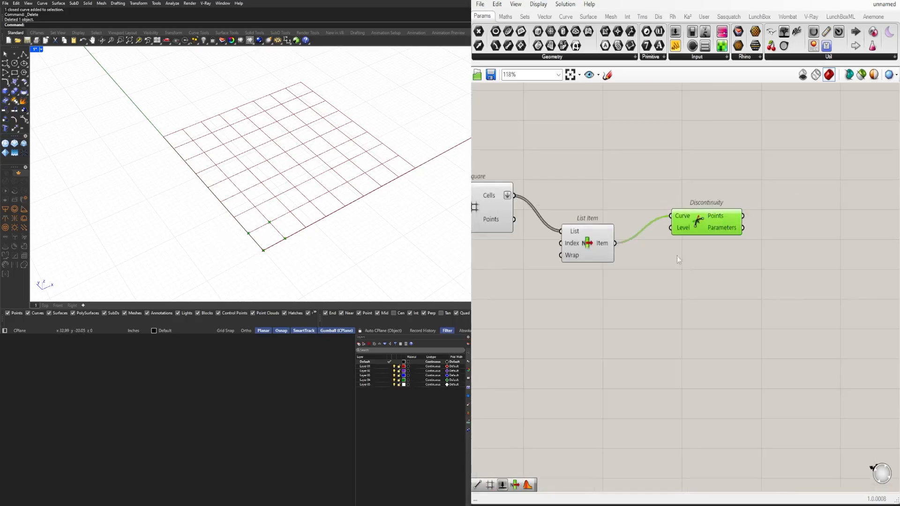
Step: Add an Average component next to the Discontinuity component
right_click_drag(677, 256, 648, 257)
double_click(648, 257)
type("ar")
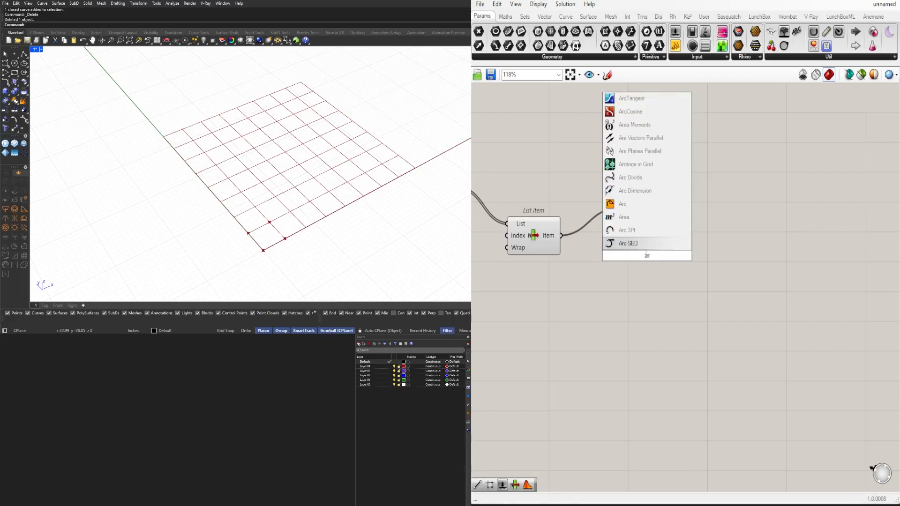
key("BackSpace")
type("ver")
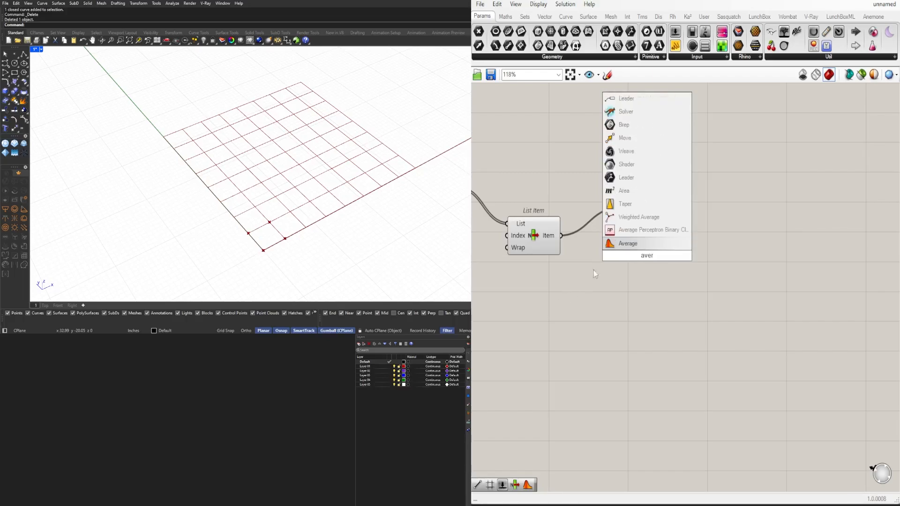
key("Return")
left_click_drag(643, 223, 610, 233)
Step: Connect Discontinuity's Points output to Average's Input and line up the two components
right_click_drag(656, 231, 578, 252)
left_click_drag(577, 278, 672, 291)
left_click_drag(555, 236, 624, 290)
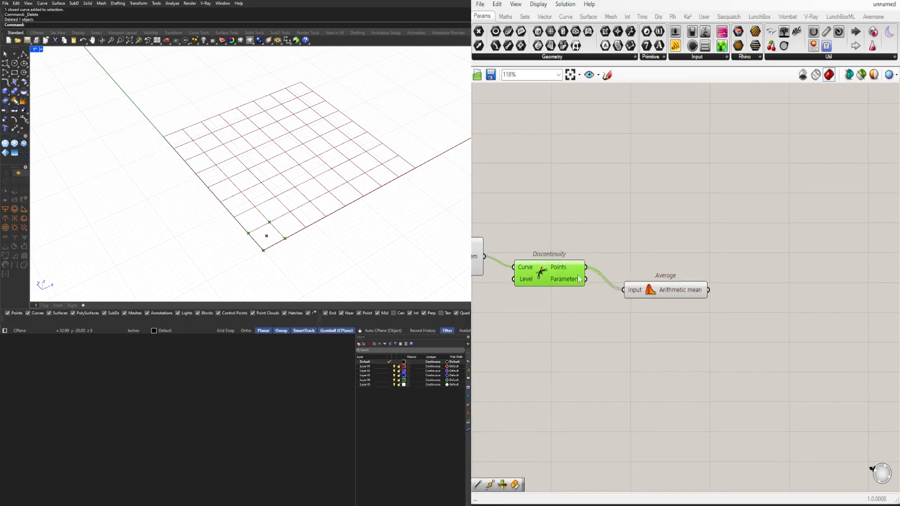
left_click_drag(562, 275, 558, 289)
left_click_drag(662, 294, 675, 290)
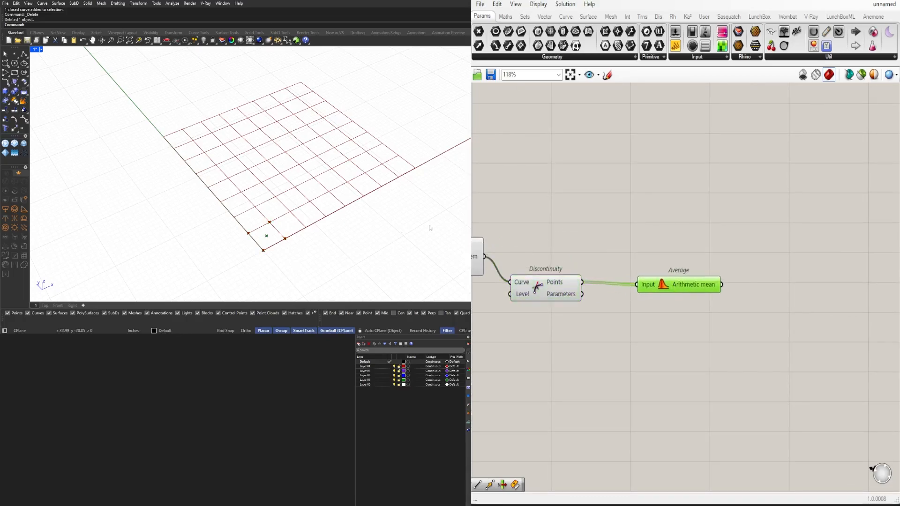
Step: Examine the first cell's corner points and averaged centre point in the Rhino viewport
right_click_drag(430, 228, 345, 212)
right_click_drag(344, 211, 317, 203, "shift")
scroll(331, 173, "up", 7)
left_click(534, 300)
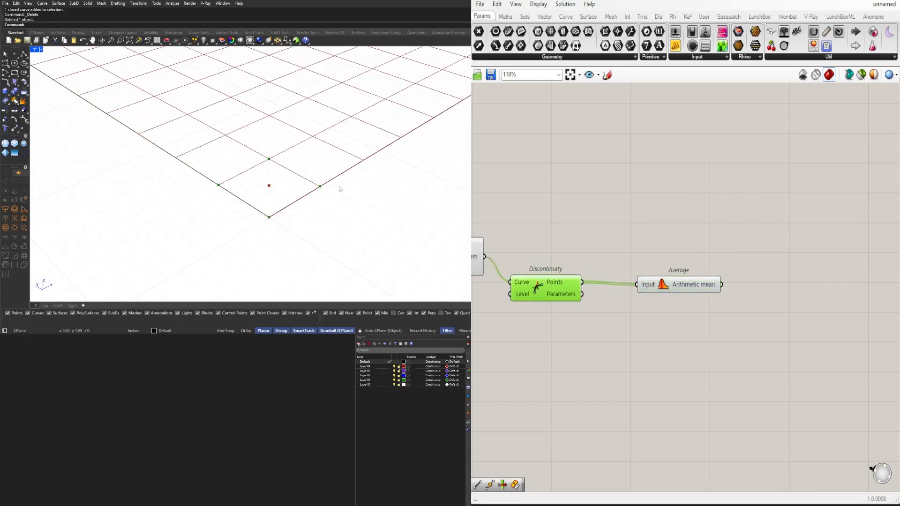
left_click(653, 284)
scroll(656, 282, "down", 1)
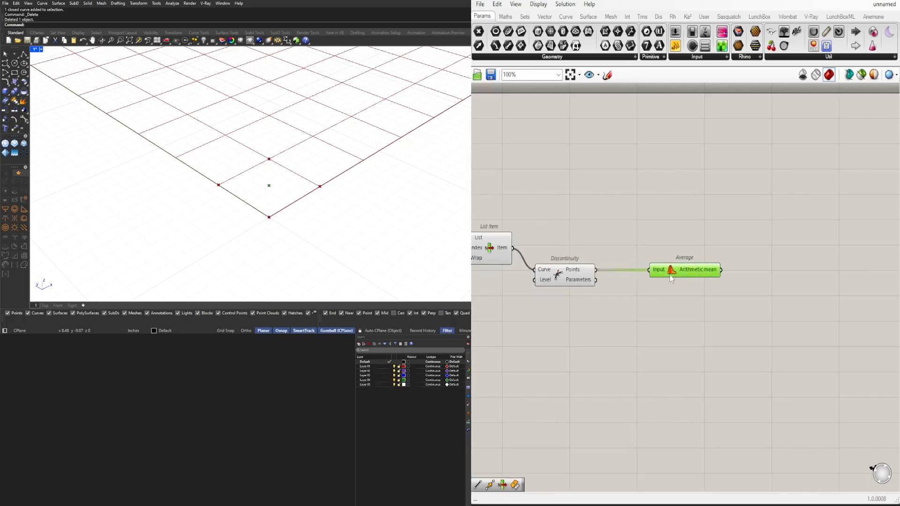
Step: Duplicate the List Item component below Average and connect Discontinuity's Points output to the copy's List input
double_click(637, 333)
right_click_drag(535, 244, 579, 222)
left_click(549, 228)
mouse_move(550, 228)
left_mouse_down()
mouse_move(560, 231)
mouse_move(540, 224)
left_mouse_up()
left_click_drag(689, 282, 688, 279, "alt")
left_click_drag(641, 248, 661, 274)
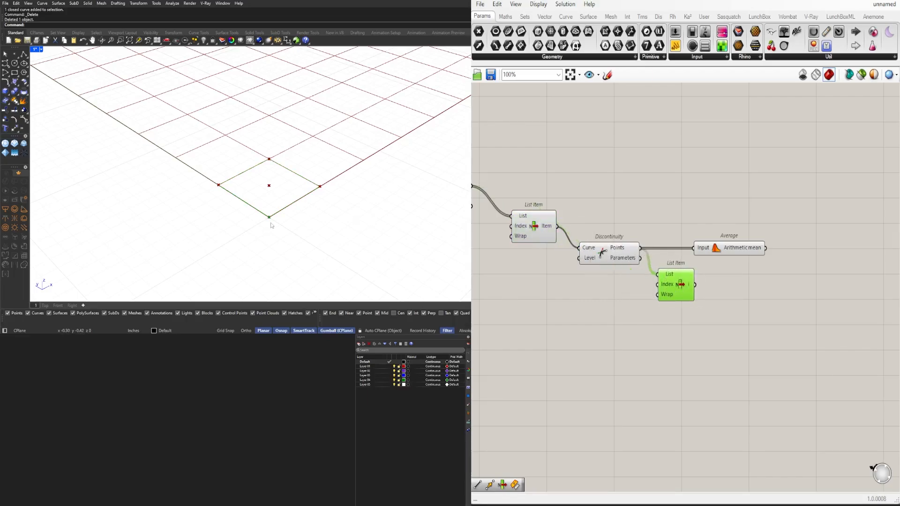
Step: Add a +1 output to the new List Item component and arrange it beneath Average
scroll(685, 304, "up", 6)
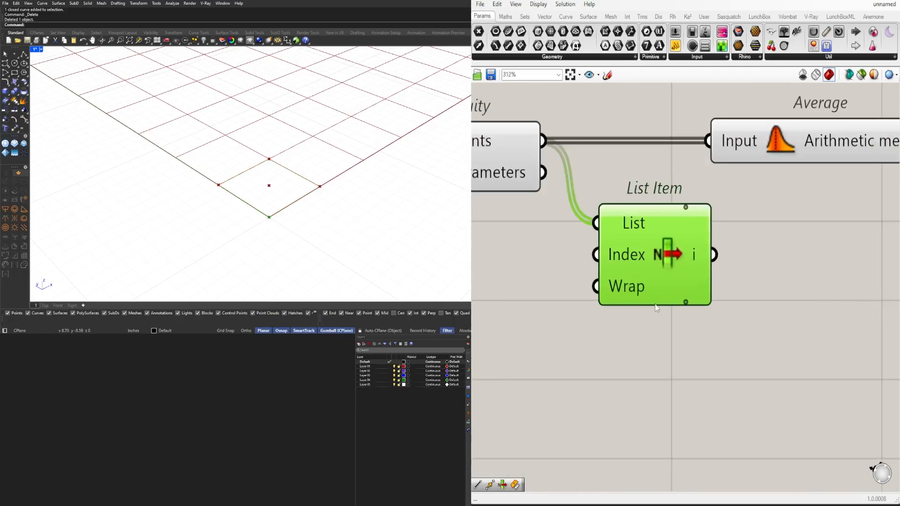
left_click(690, 303)
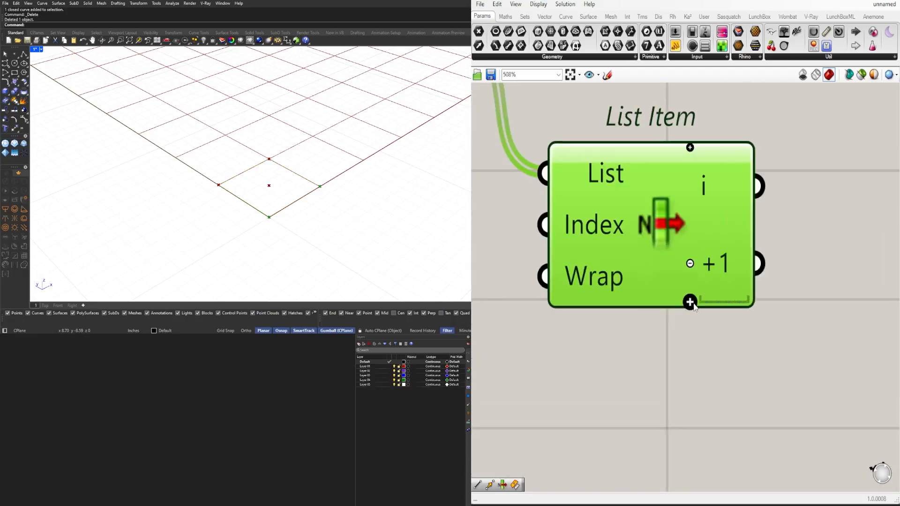
scroll(656, 415, "down", 4)
left_click_drag(701, 273, 685, 273)
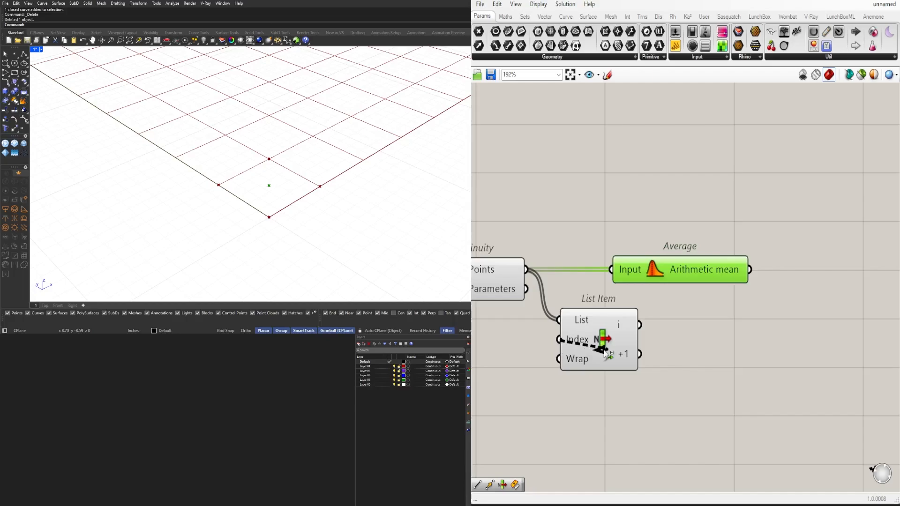
left_click_drag(611, 341, 697, 342)
Step: Add a two-point Line component beyond the Average and List Item components
right_click_drag(771, 336, 708, 334)
double_click(708, 333)
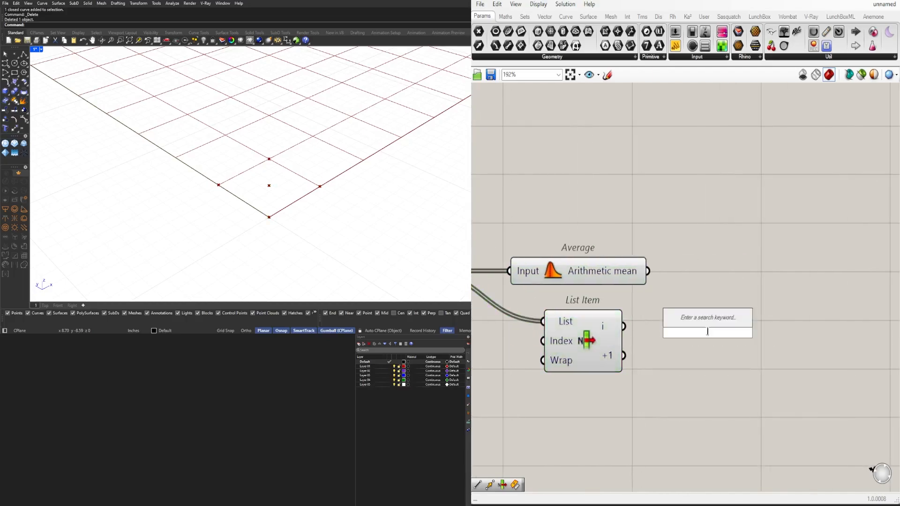
type("line")
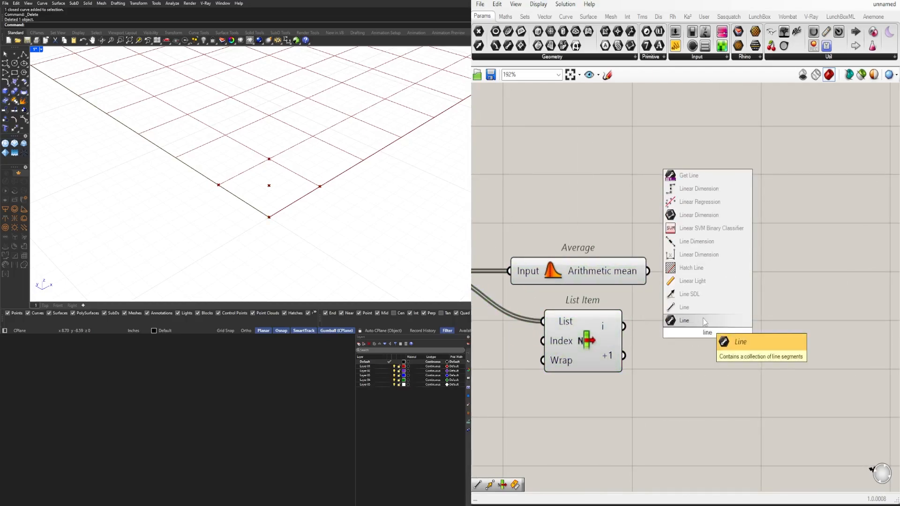
key("Return")
left_click(614, 276)
left_click_drag(685, 330, 732, 330)
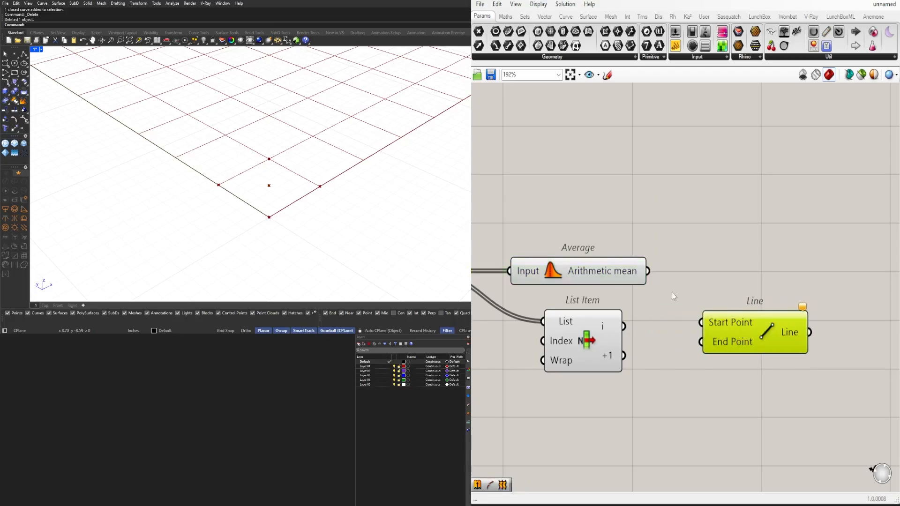
Step: Connect Average's Arithmetic mean to Line's Start Point and List Item's i output to its End Point
left_click_drag(651, 273, 701, 323)
left_click_drag(755, 333, 748, 308)
left_click_drag(624, 326, 765, 345)
left_click(715, 327)
Step: Make a second Line from the Arithmetic mean to List Item's +1 output and align both Line components
left_click_drag(623, 356, 746, 345)
left_click_drag(832, 392, 762, 284)
left_click(838, 414)
left_click_drag(839, 413, 761, 302)
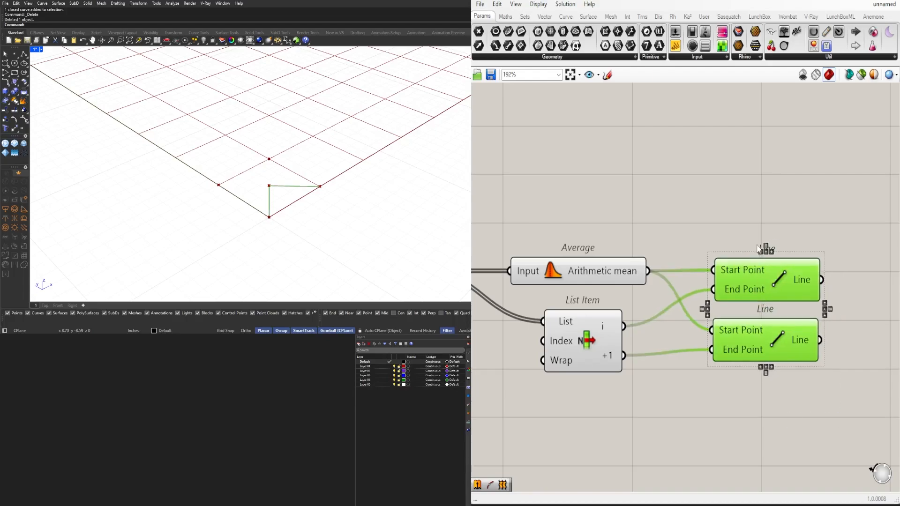
Step: Examine the whole definition and the two lines drawn in the grid's first cell
left_click(567, 348)
scroll(828, 253, "down", 5)
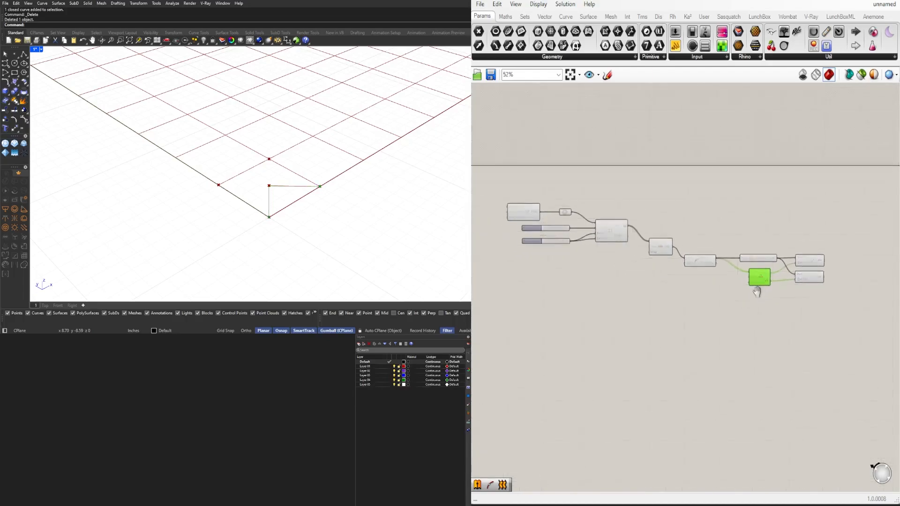
scroll(666, 246, "up", 4)
left_click(691, 398)
scroll(701, 397, "down", 1)
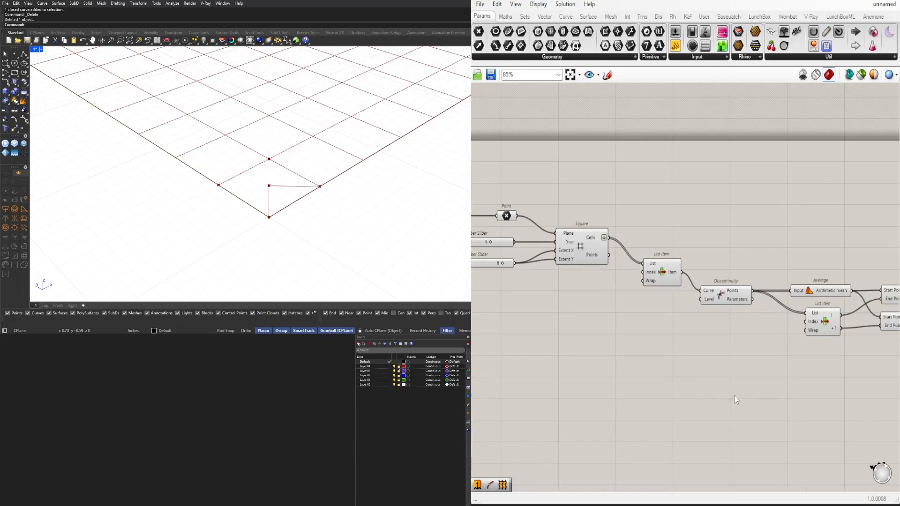
right_click_drag(768, 397, 670, 338)
scroll(671, 341, "down", 2)
scroll(319, 218, "down", 4)
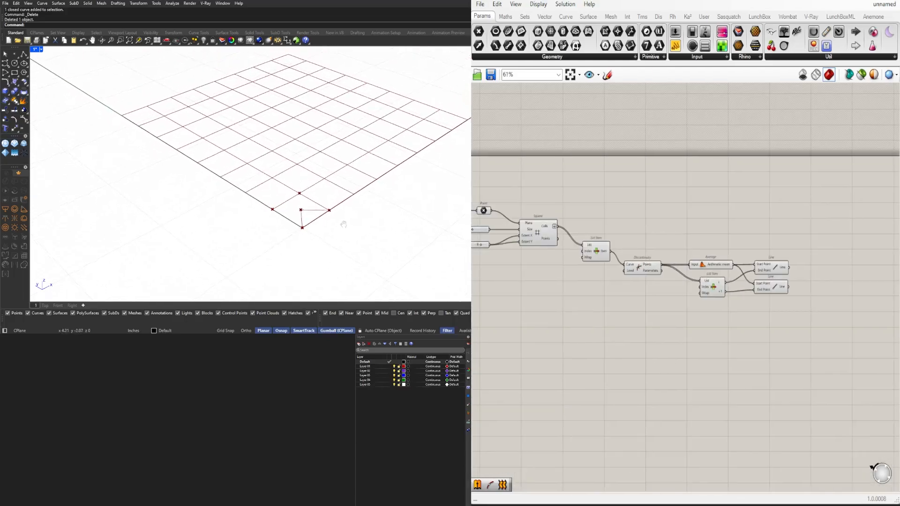
scroll(570, 252, "up", 2)
scroll(569, 252, "up", 3)
Step: Try feeding Square's Cells output straight into Discontinuity's Curve input, and restore the List Item connection
left_click(624, 233)
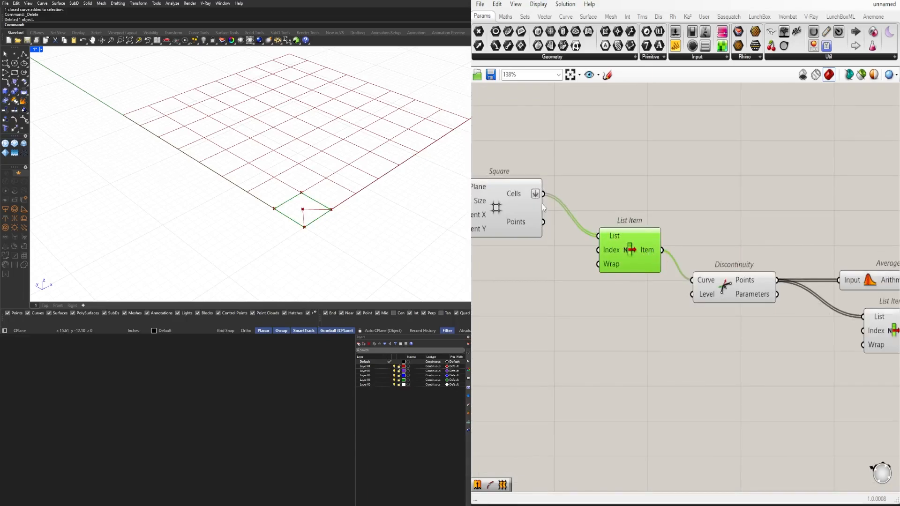
left_click_drag(552, 205, 690, 276)
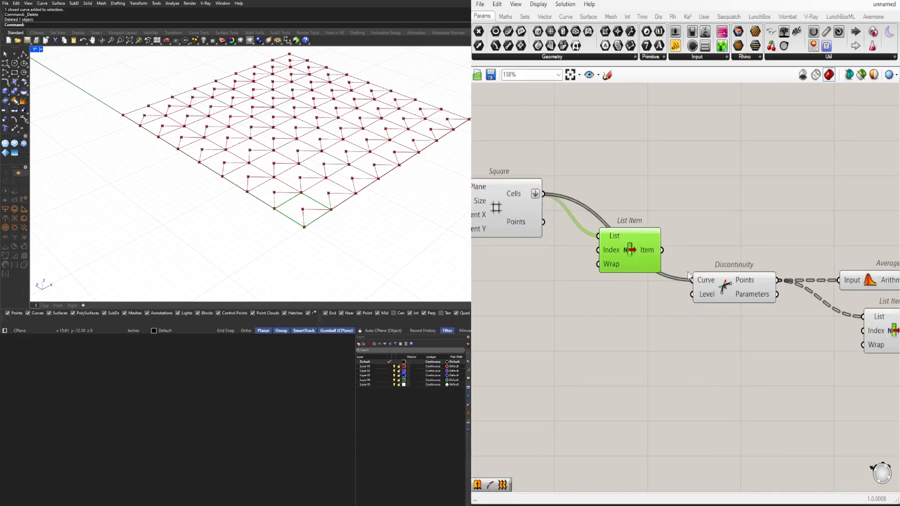
left_click_drag(623, 257, 692, 280)
left_click_drag(610, 284, 618, 280)
Step: Graft the List input of the List Item component fed by the Square's Cells output
right_click(607, 267)
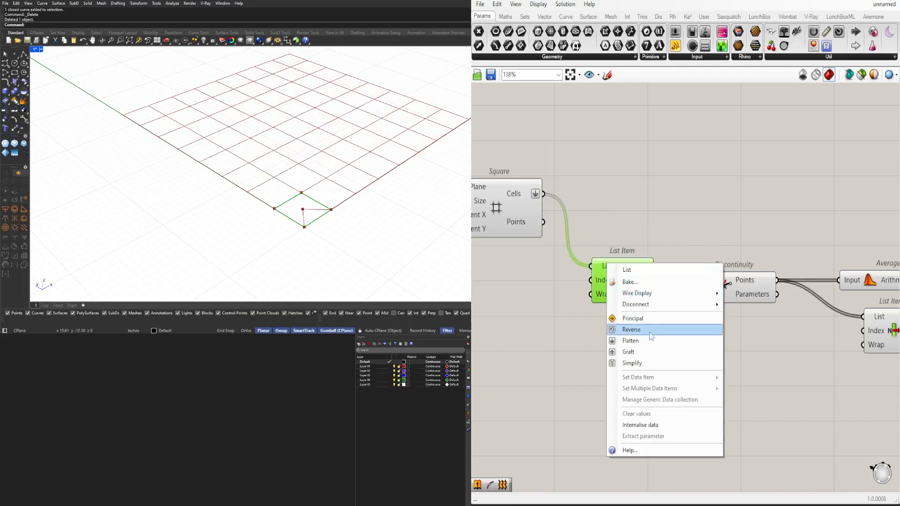
left_click(640, 350)
left_click(619, 215)
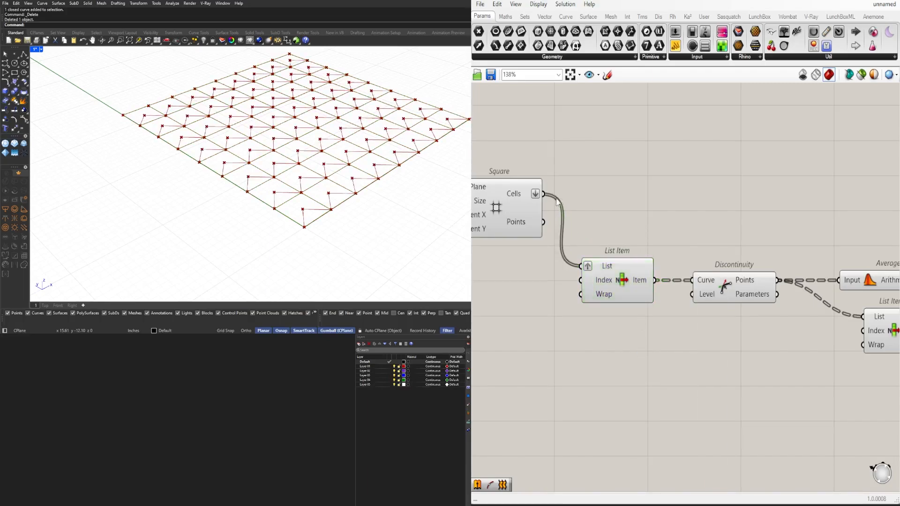
Step: Connect Square's Cells output directly to Discontinuity's Curve input and delete the bypassed List Item component
left_click_drag(545, 194, 693, 280)
left_click(617, 275)
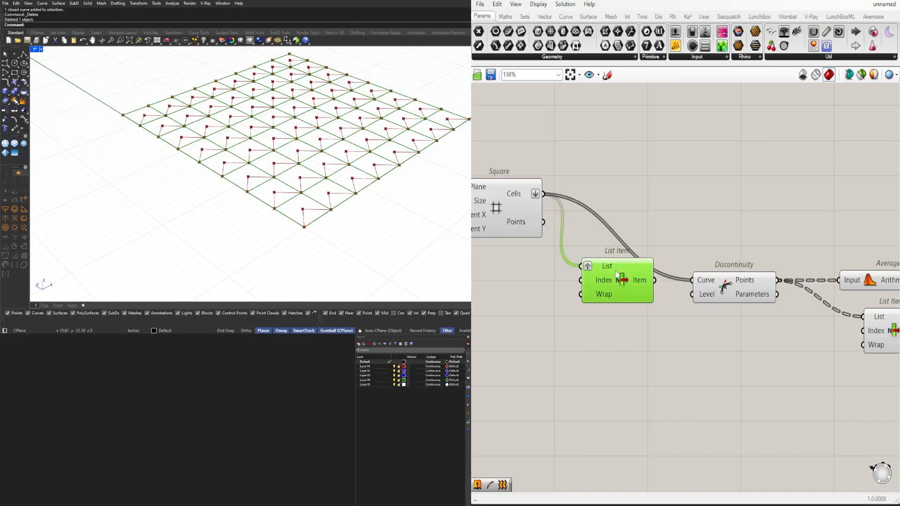
key("Delete")
Step: Examine the Discontinuity, Average, List Item and Line components and the lines they generate across all grid cells
scroll(763, 338, "down", 5)
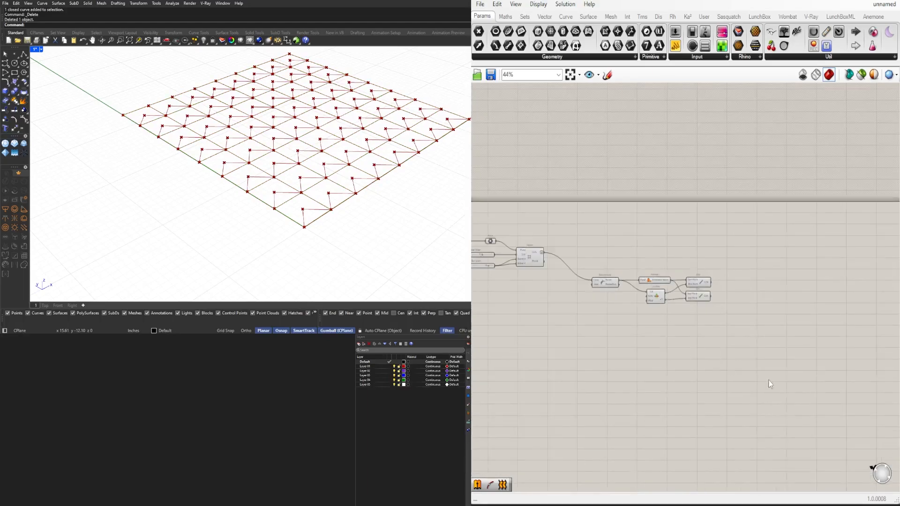
left_click_drag(770, 377, 587, 278)
scroll(592, 267, "up", 4)
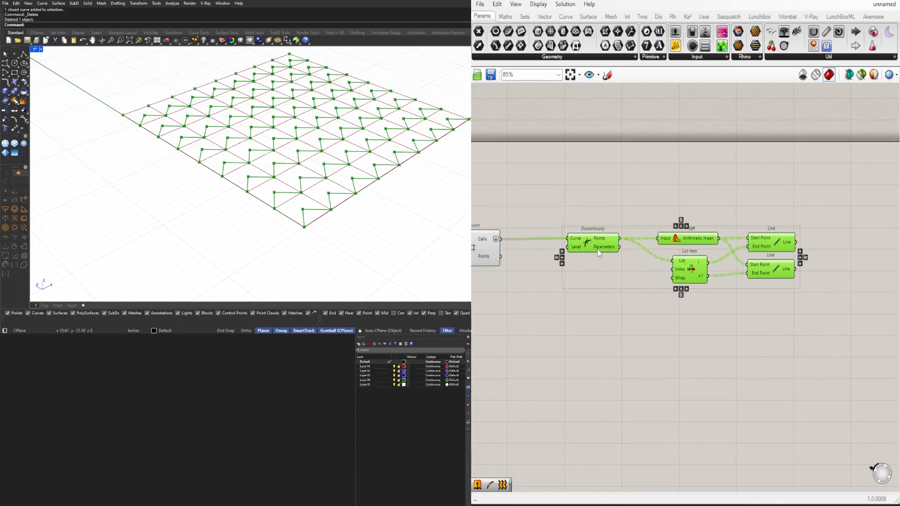
left_click(582, 210)
scroll(657, 235, "up", 3)
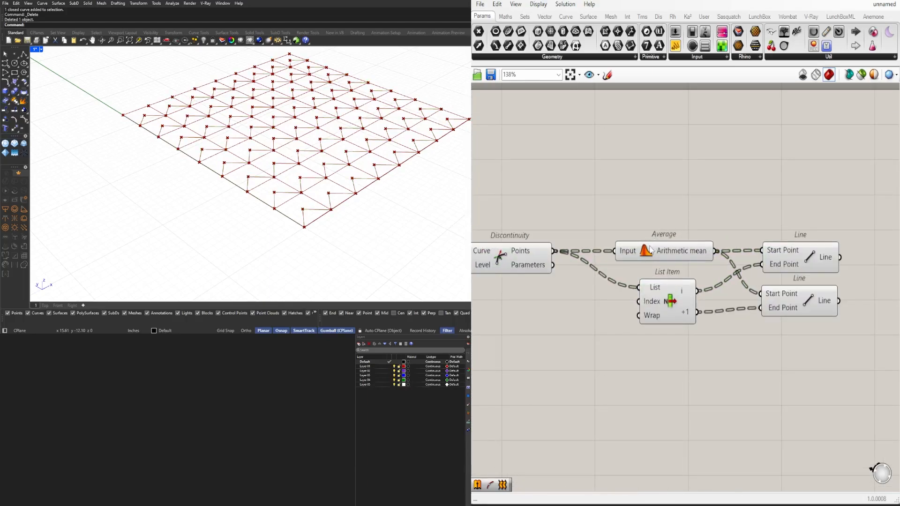
left_click(650, 250)
right_click_drag(815, 248, 751, 266)
left_click(759, 277)
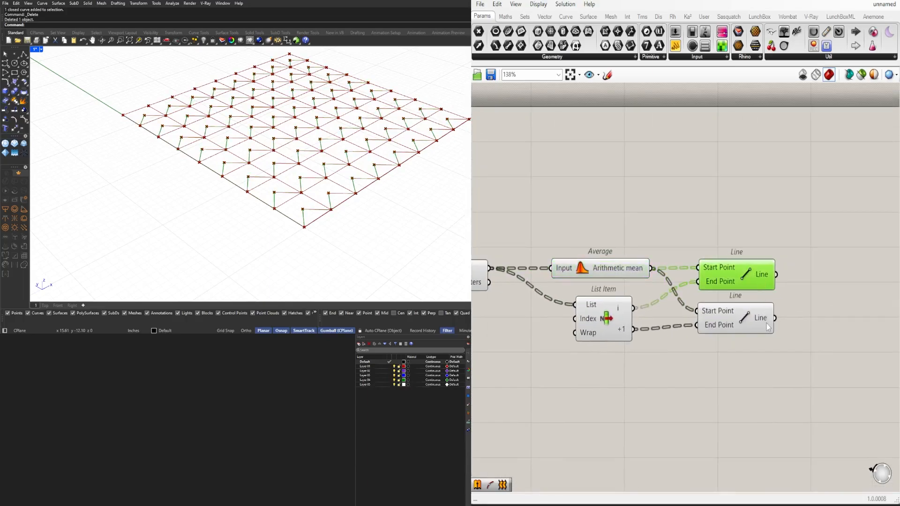
scroll(757, 308, "down", 2)
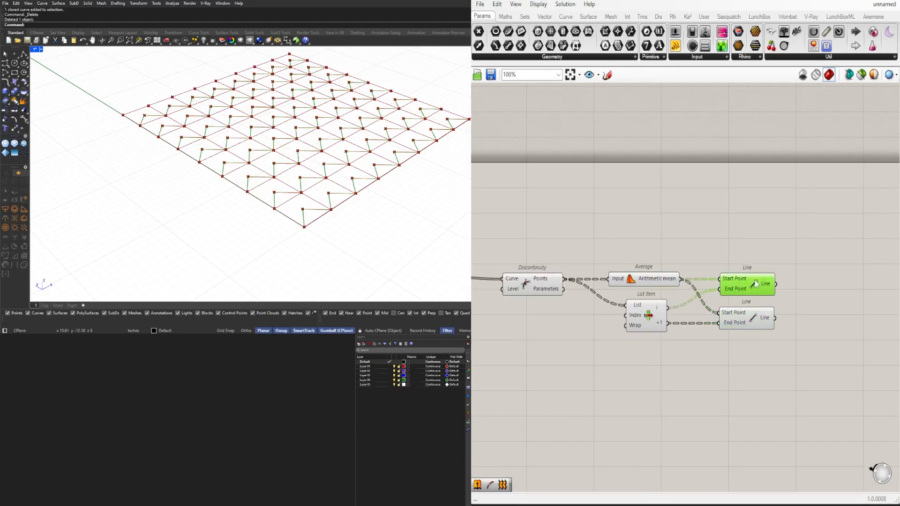
Step: Add a Rotate component above the two Line components
left_click_drag(756, 284, 758, 284)
left_click(740, 239)
double_click(734, 209)
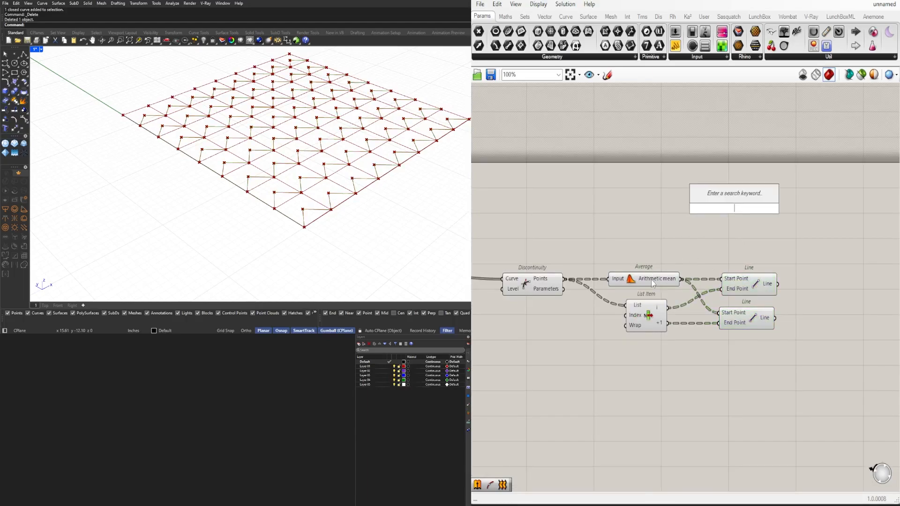
double_click(744, 217)
type("rotate")
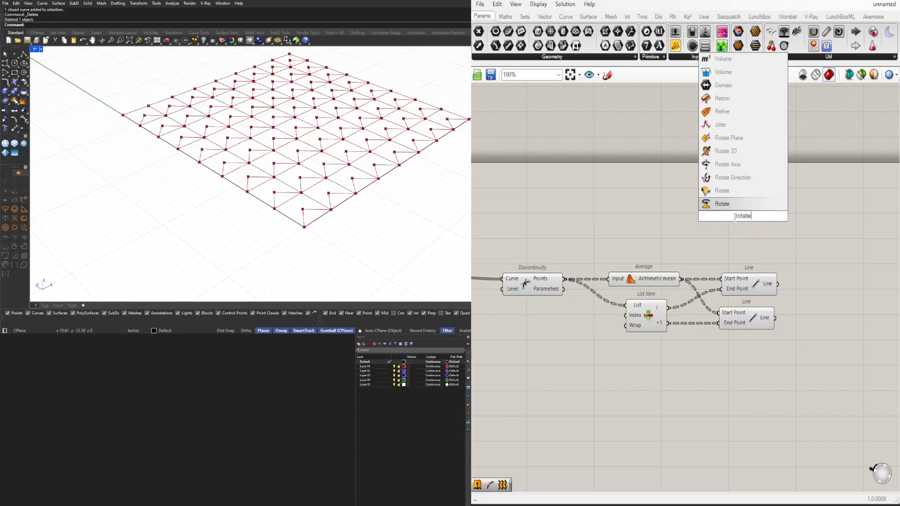
key("Return")
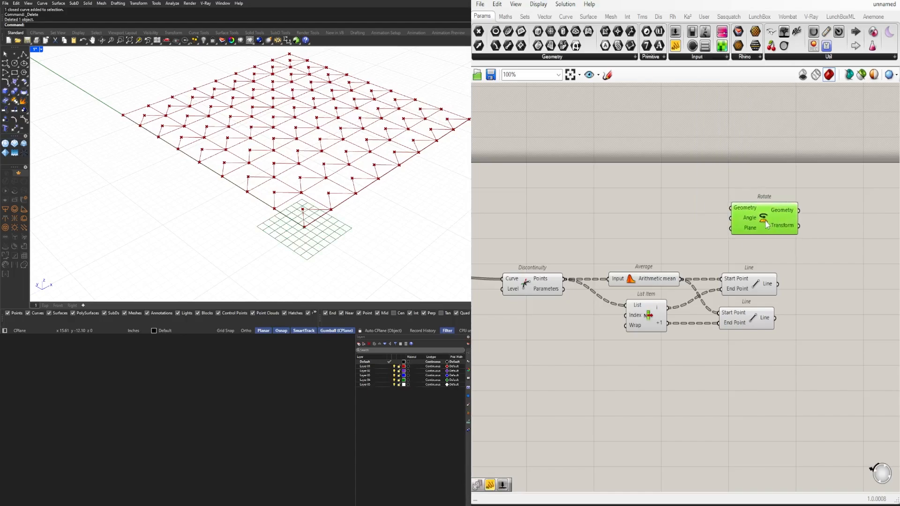
scroll(680, 245, "up", 1)
Step: Connect Average's Arithmetic mean to Rotate's Plane input and both Line outputs to its Geometry input
left_click(649, 287)
left_click_drag(683, 287, 741, 226)
right_click_drag(781, 237, 634, 249)
left_click_drag(636, 234, 747, 264)
left_click_drag(646, 304, 700, 244)
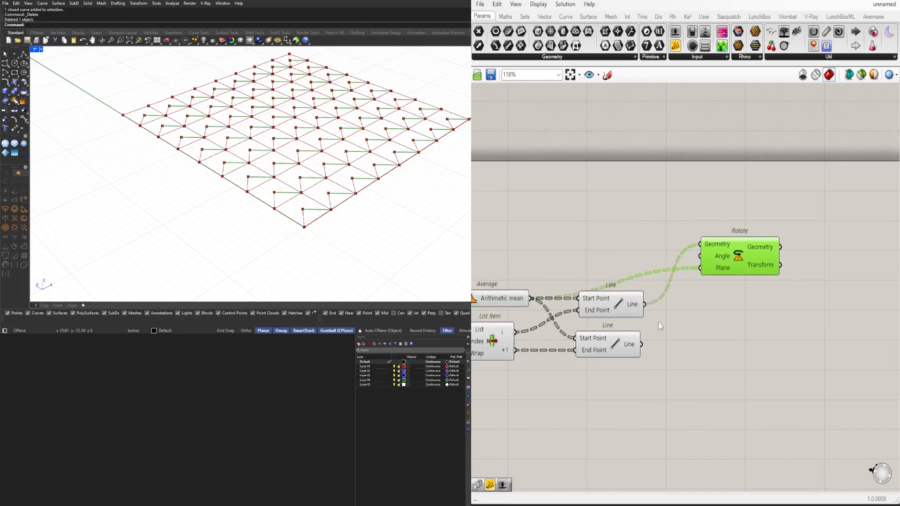
left_click_drag(645, 346, 657, 305)
left_click_drag(641, 345, 734, 259, "shift")
Step: Switch Rotate's Angle input to degrees and add a number slider set to 90
right_click(721, 263)
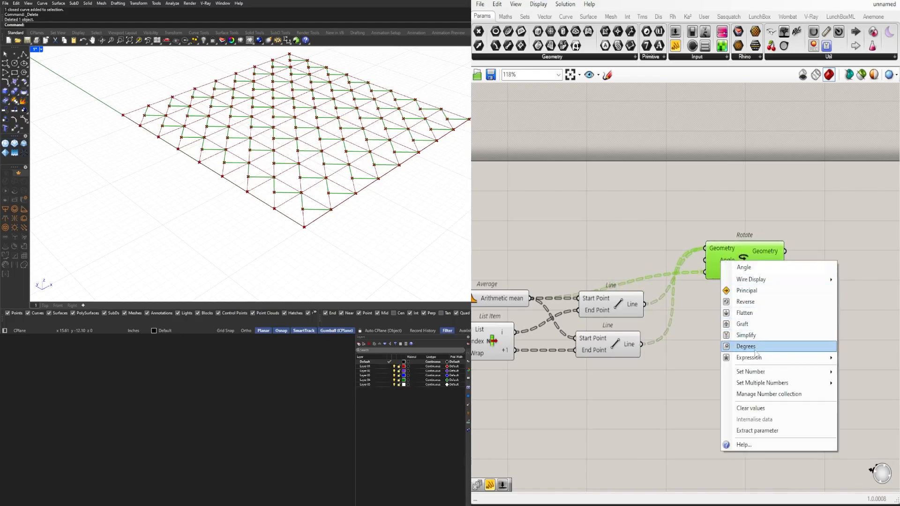
left_click(755, 349)
double_click(630, 250)
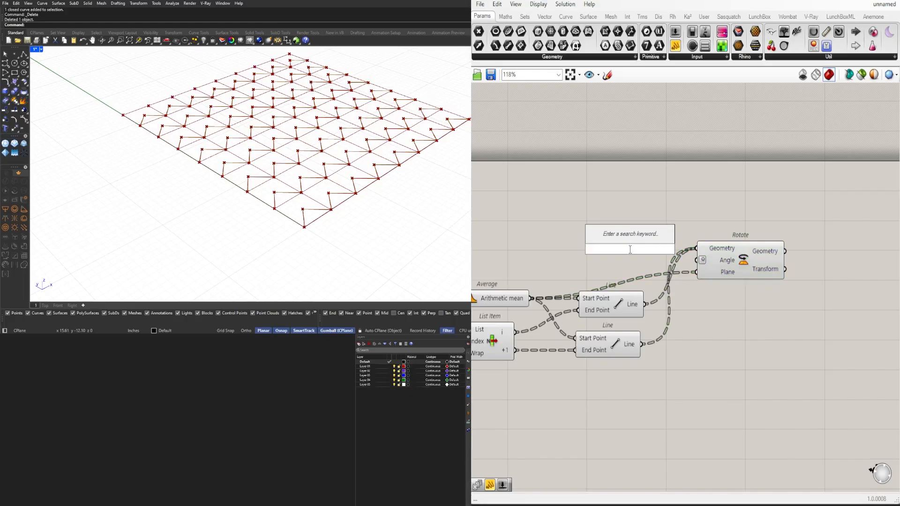
type("90")
key("Return")
scroll(672, 247, "up", 3)
left_click_drag(675, 252, 639, 262)
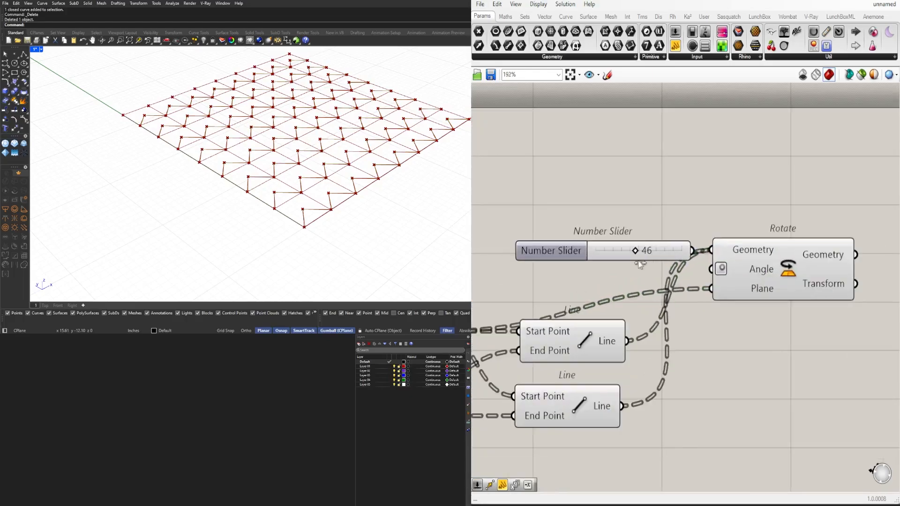
double_click(644, 253)
type("90")
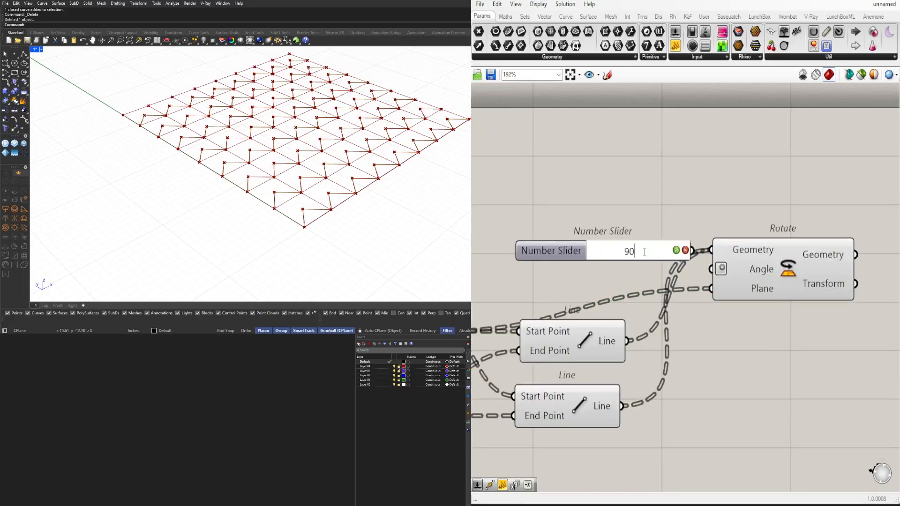
key("Return")
Step: Connect the 90 slider to Rotate's Angle input and place the slider above the Line components
left_click_drag(573, 256, 509, 267)
right_click_drag(589, 263, 626, 247)
scroll(625, 244, "down", 1)
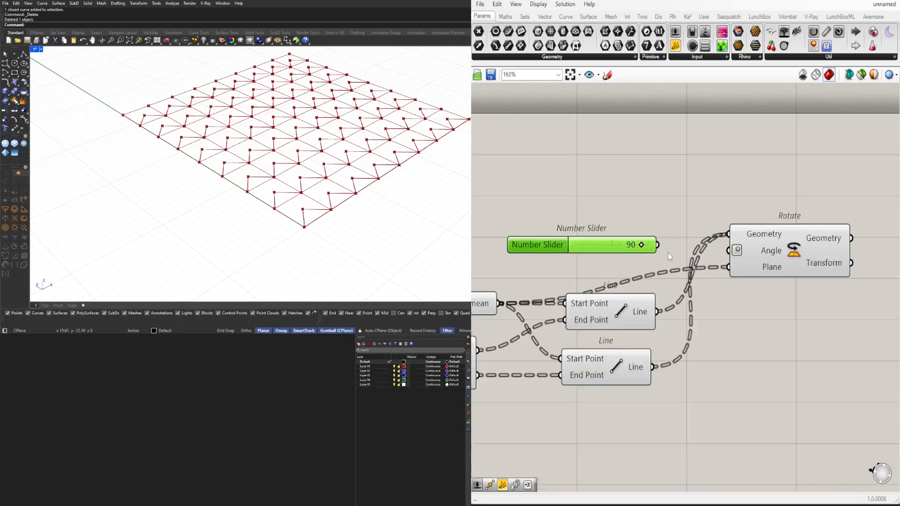
left_click_drag(660, 246, 727, 254)
left_click(763, 252)
scroll(609, 240, "up", 4)
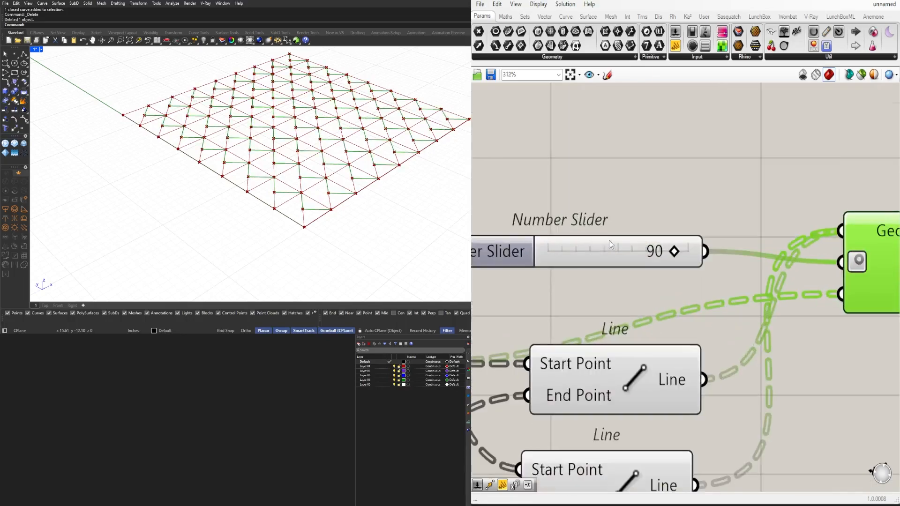
scroll(641, 249, "down", 4)
left_click_drag(575, 253, 551, 217)
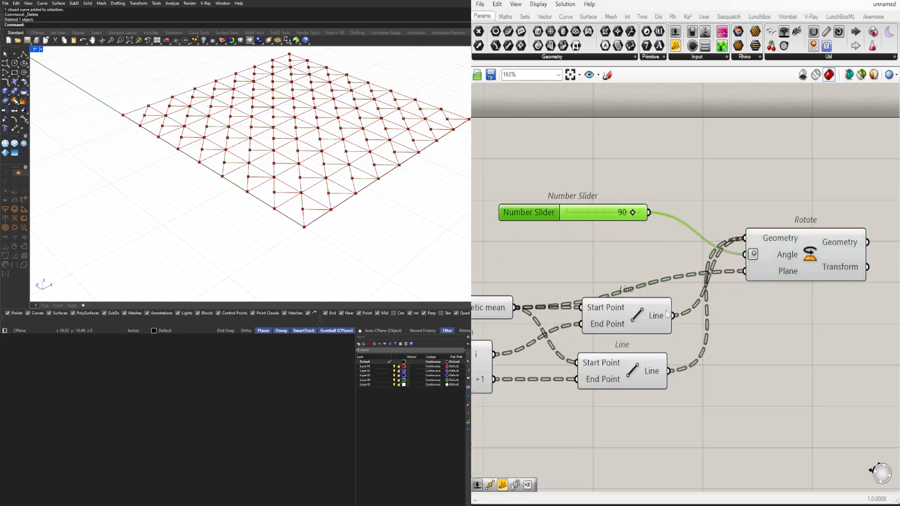
Step: Turn off the preview of both Line components and select Rotate to check its geometry
scroll(645, 355, "down", 3)
left_click_drag(648, 397, 619, 313)
middle_click(619, 313)
left_click(649, 290)
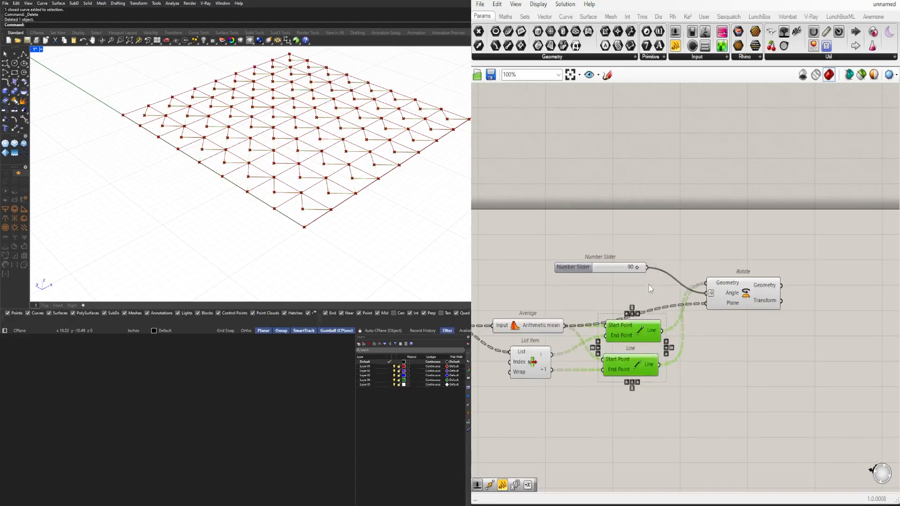
left_click(749, 297)
Step: Move the 90 slider farther from Rotate and add a Multiplication component between them
right_click_drag(567, 272, 659, 282)
left_click(674, 266)
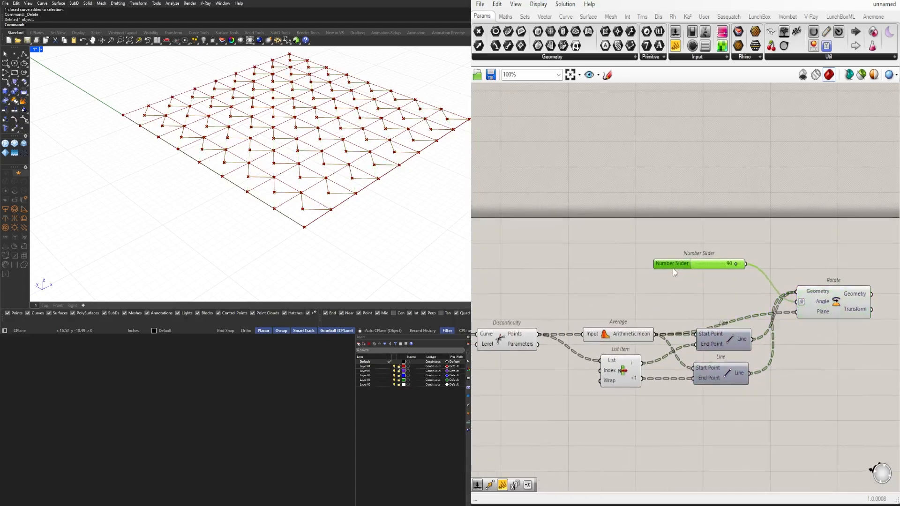
left_click_drag(673, 268, 671, 268)
mouse_move(277, 192)
right_mouse_down()
mouse_move(205, 197)
mouse_move(269, 212)
mouse_move(278, 196)
right_mouse_up()
scroll(205, 197, "down", 3)
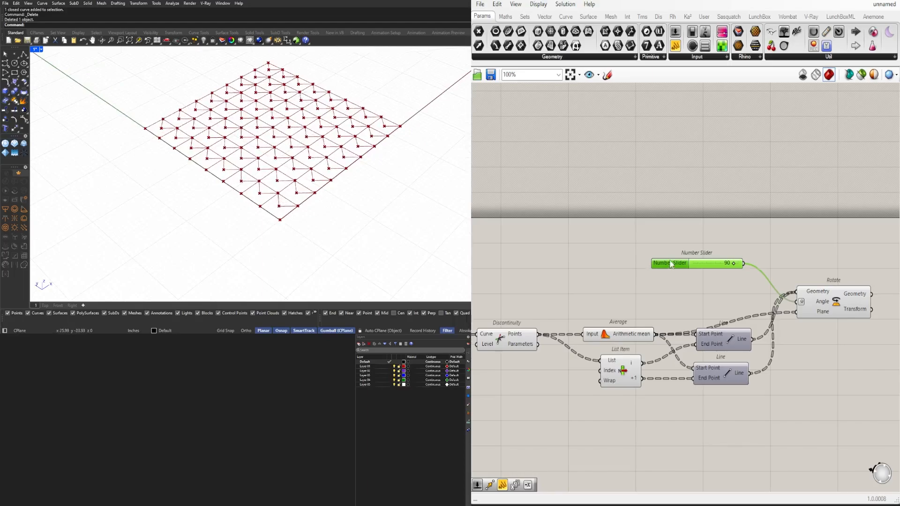
left_click_drag(671, 264, 600, 244)
left_click(692, 277)
double_click(693, 277)
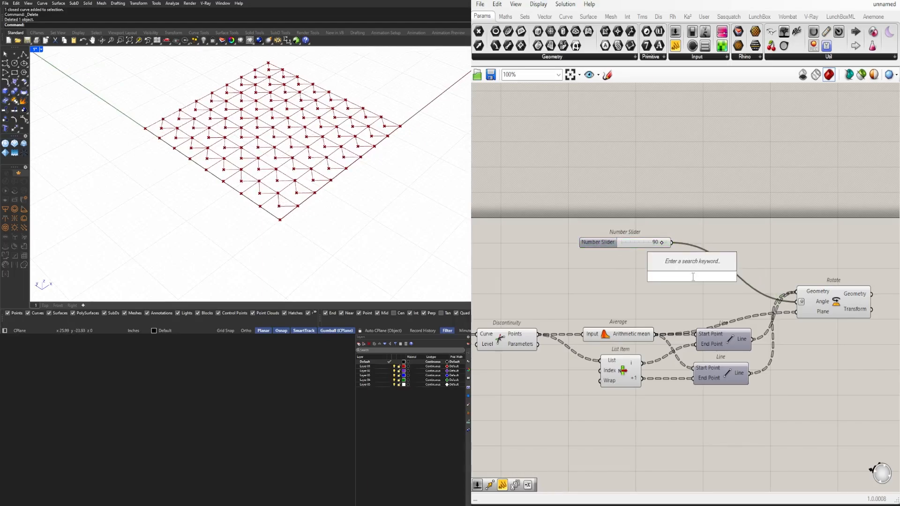
type("*")
key("Return")
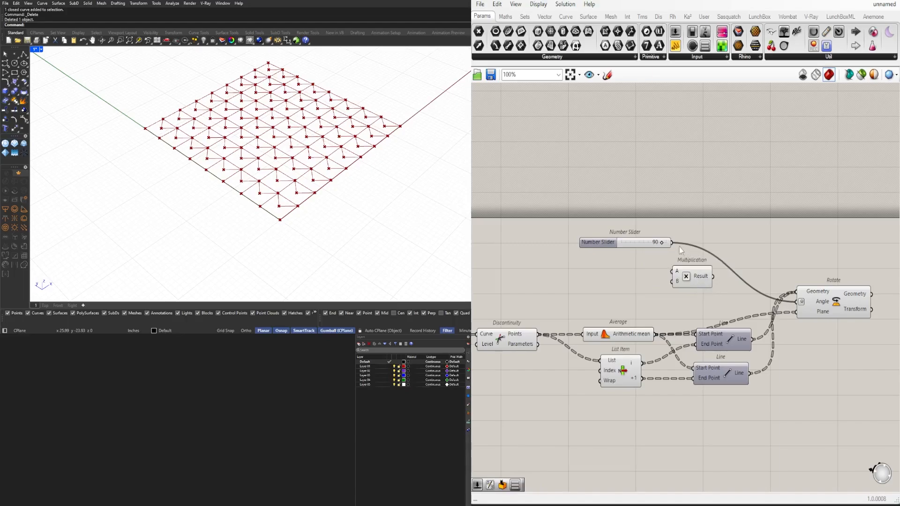
Step: Add a second number slider set to 5 below the 90 slider, beside Multiplication
left_click(634, 288)
double_click(634, 288)
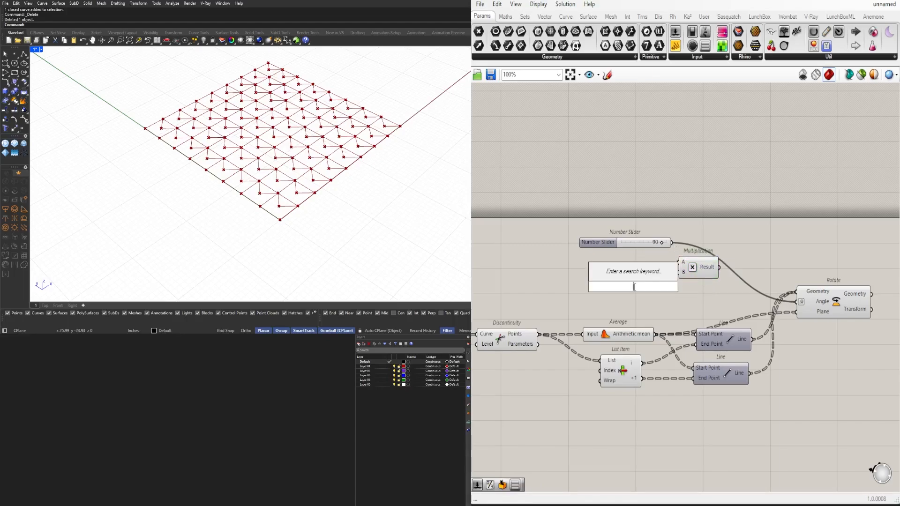
type("5")
key("Return")
left_click_drag(660, 287, 654, 278)
scroll(667, 254, "up", 4)
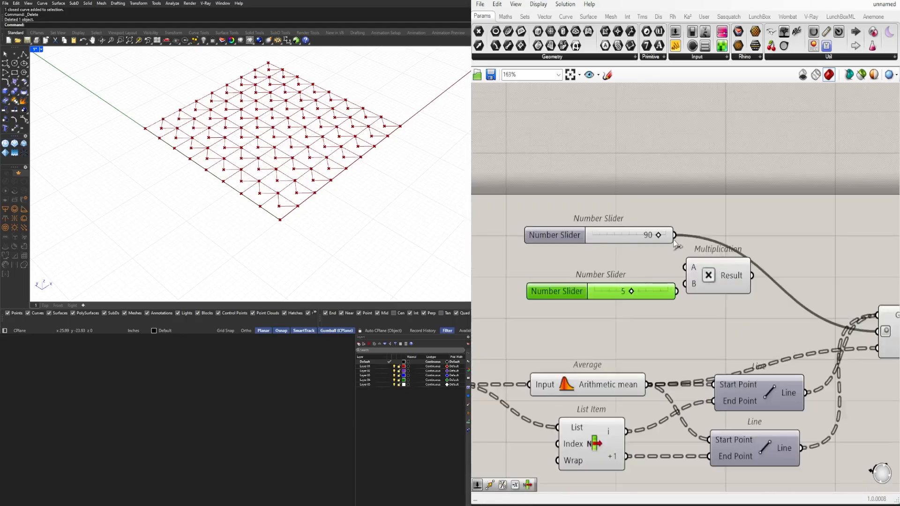
Step: Connect the 90 slider to Multiplication's A input and the 5 slider to B, aligning the two sliders
left_click_drag(674, 235, 664, 281)
mouse_move(757, 276)
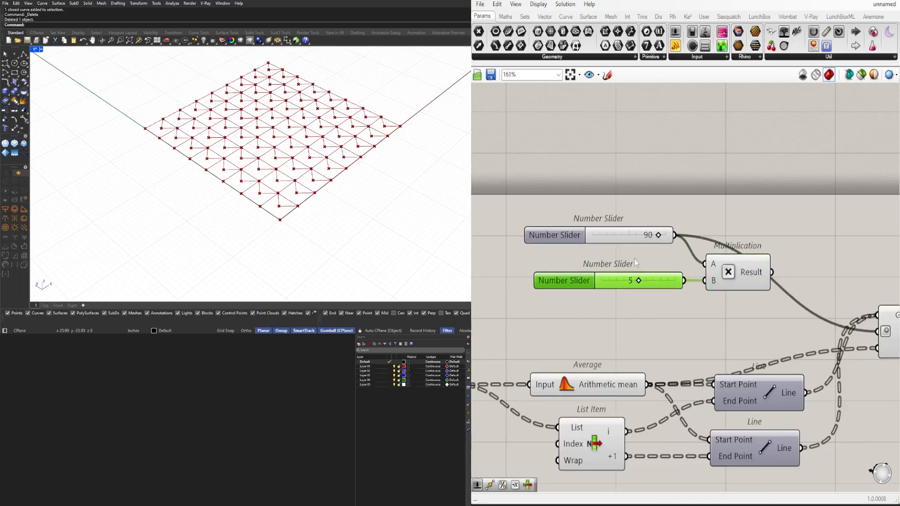
left_click(652, 238)
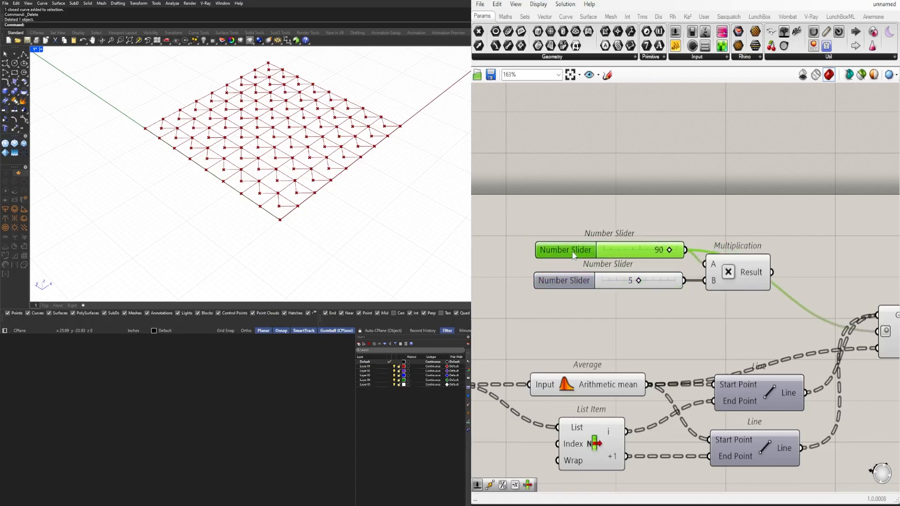
Step: Connect Multiplication's Result to Rotate's Angle input, replacing the direct slider connection
right_click_drag(774, 261, 681, 258)
left_click_drag(679, 269, 792, 333)
left_click(806, 256)
left_click(848, 329)
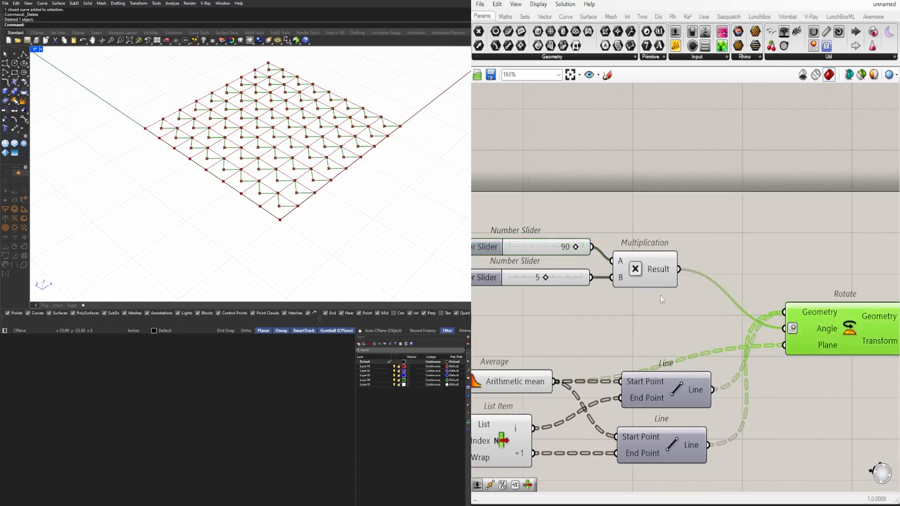
Step: Set the multiplier slider on Multiplication's B input to 8
right_click_drag(538, 274, 592, 278)
scroll(592, 277, "up", 3)
left_click_drag(605, 286, 646, 286)
left_click(699, 369)
scroll(698, 369, "down", 4)
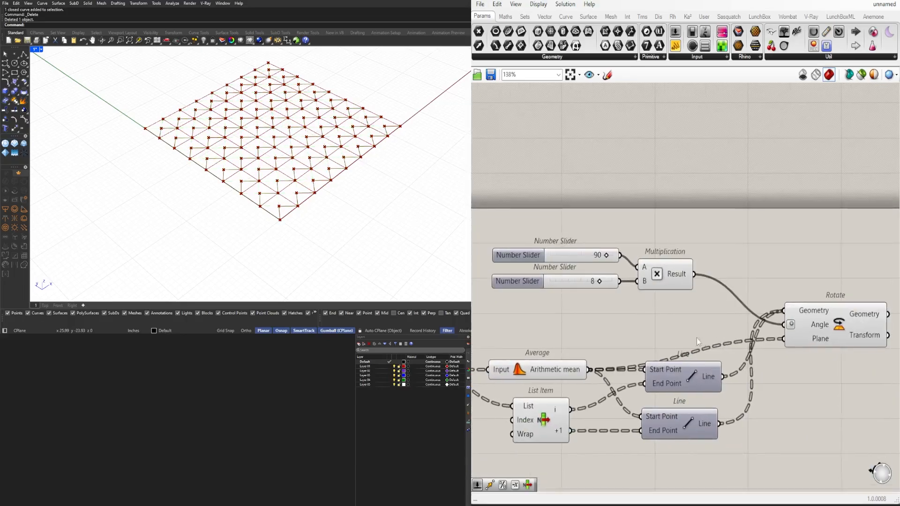
Step: Arrange the two sliders and Multiplication above the Line components and place Rotate level with the Lines
left_click_drag(687, 331, 565, 243)
left_click_drag(671, 277, 695, 306)
right_click_drag(760, 303, 675, 253)
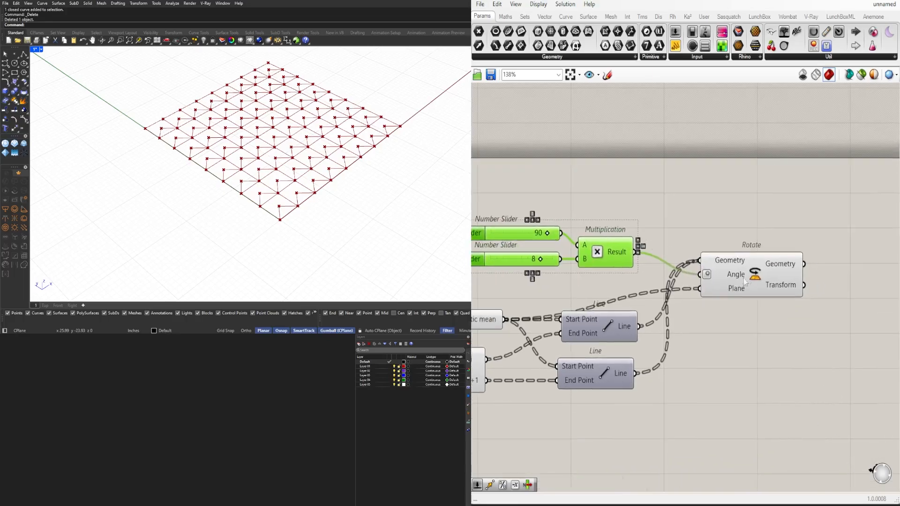
left_click_drag(748, 279, 770, 341)
left_click(745, 294)
scroll(703, 305, "down", 3)
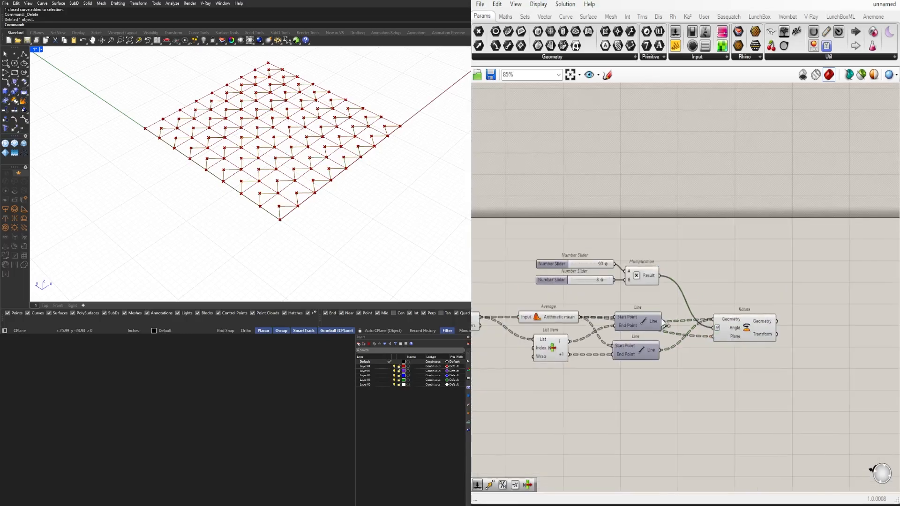
right_click_drag(698, 287, 754, 281)
left_click_drag(760, 290, 623, 242)
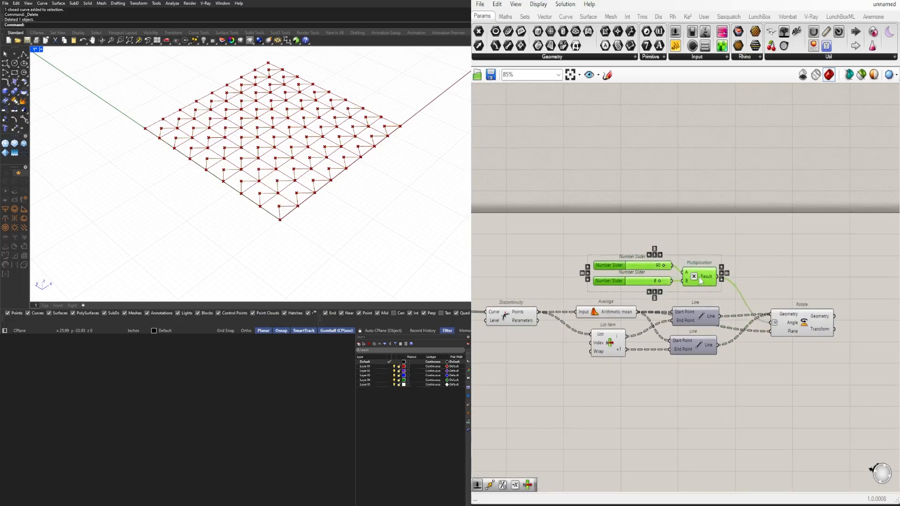
left_click(799, 331)
scroll(658, 271, "up", 1)
scroll(658, 271, "up", 1)
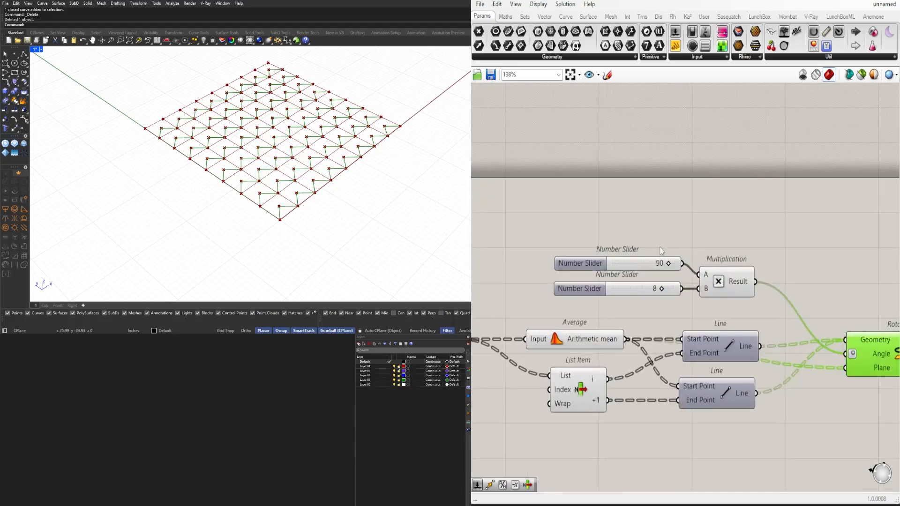
Step: Set the multiplier slider on Multiplication's B input to 7
left_click(634, 290)
mouse_move(662, 290)
left_mouse_down()
mouse_move(640, 287)
mouse_move(658, 285)
left_mouse_up()
left_click(690, 198)
Step: Examine the rotated lines in the grid and the contents of Square's Cells output
scroll(690, 199, "down", 4)
right_click_drag(610, 242, 602, 243)
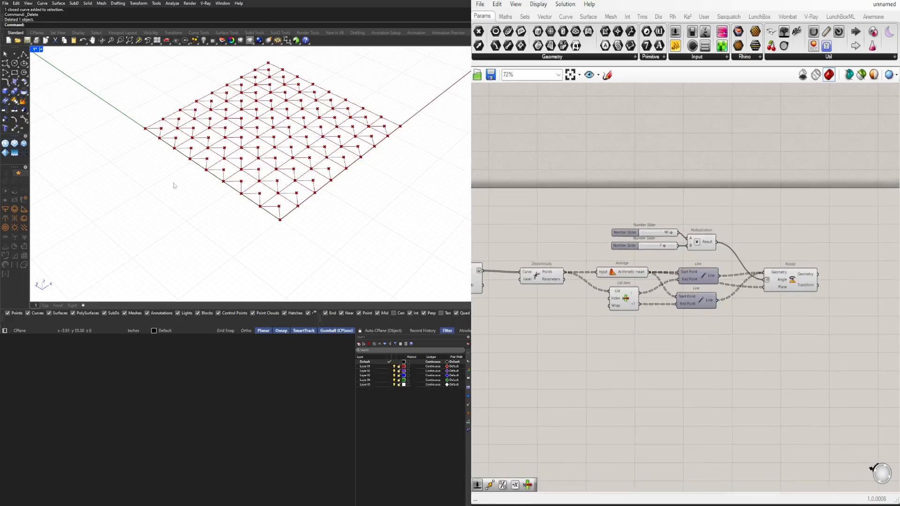
right_click_drag(522, 306, 707, 293)
scroll(696, 255, "up", 3)
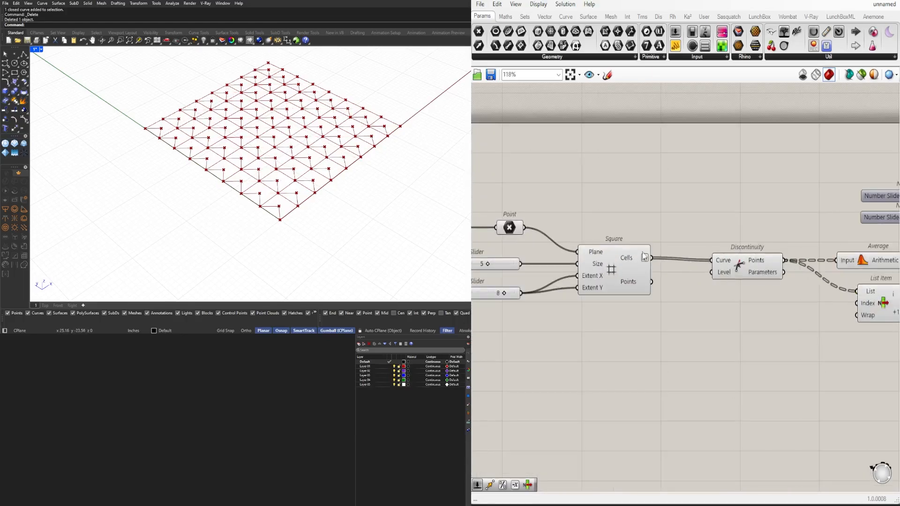
mouse_move(622, 262)
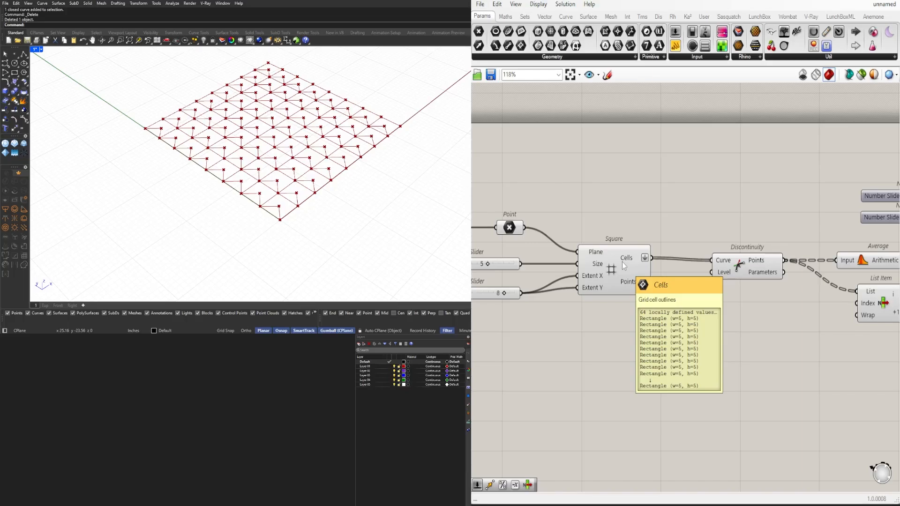
scroll(732, 366, "down", 4)
right_click_drag(731, 366, 511, 373)
scroll(649, 286, "up", 5)
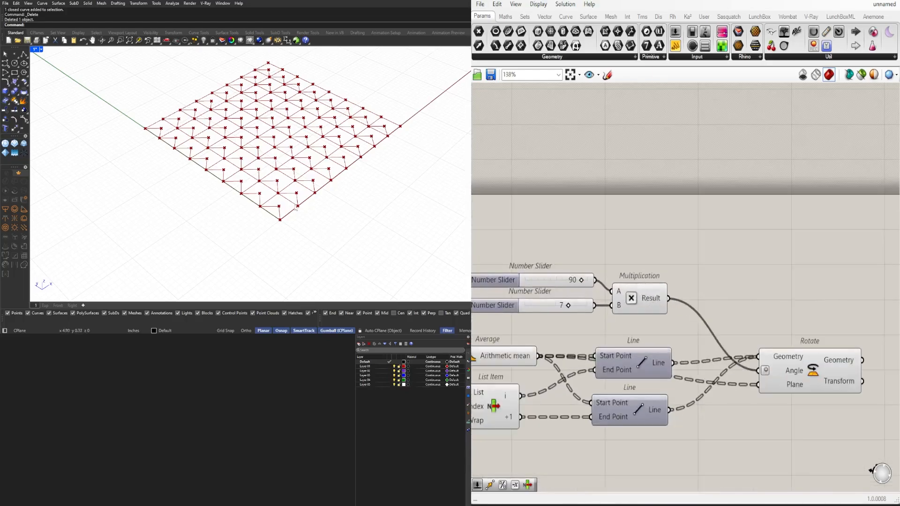
Step: Add a Random component and place it above Discontinuity
right_click_drag(571, 317, 715, 293)
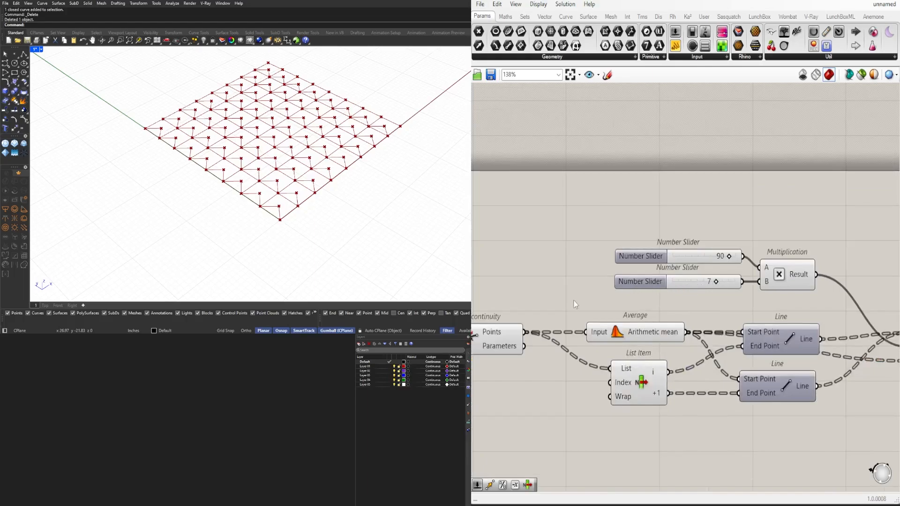
right_click_drag(518, 291, 586, 270)
double_click(586, 270)
type("rand")
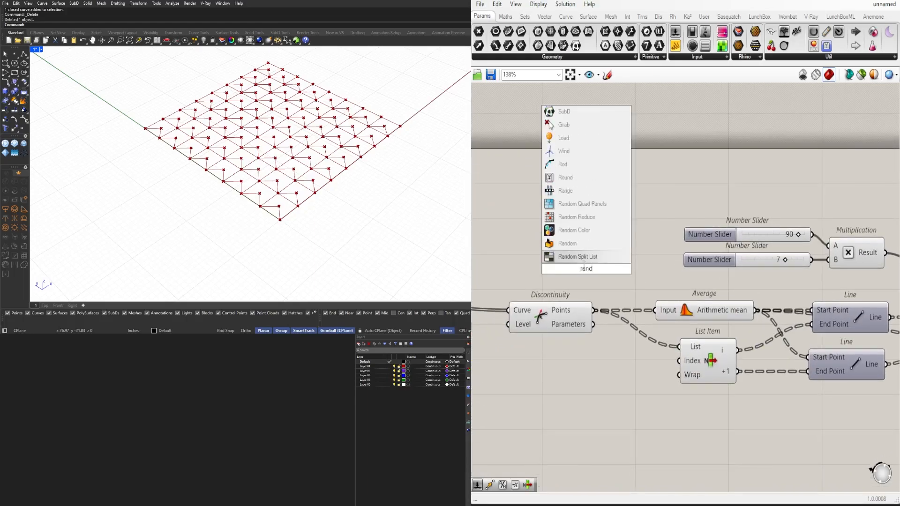
left_click(587, 244)
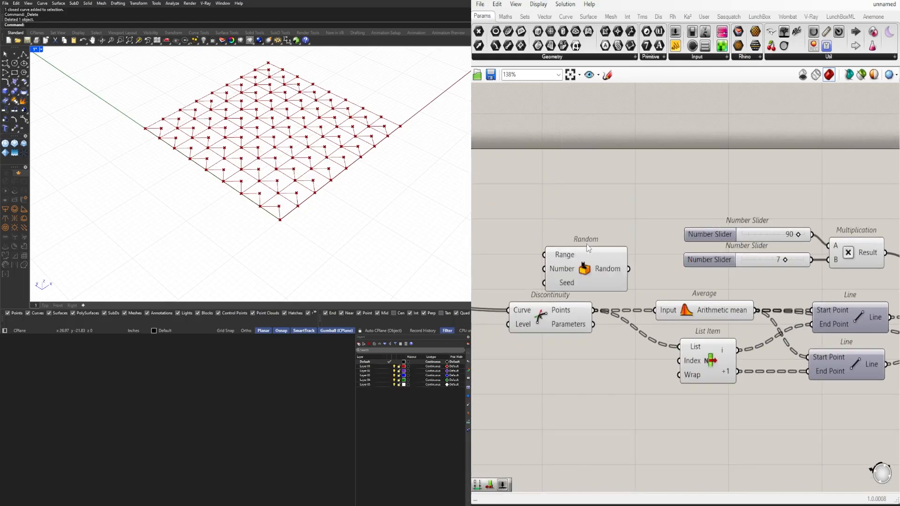
right_click_drag(587, 244, 670, 246)
left_click_drag(664, 272, 684, 229)
left_click(644, 199)
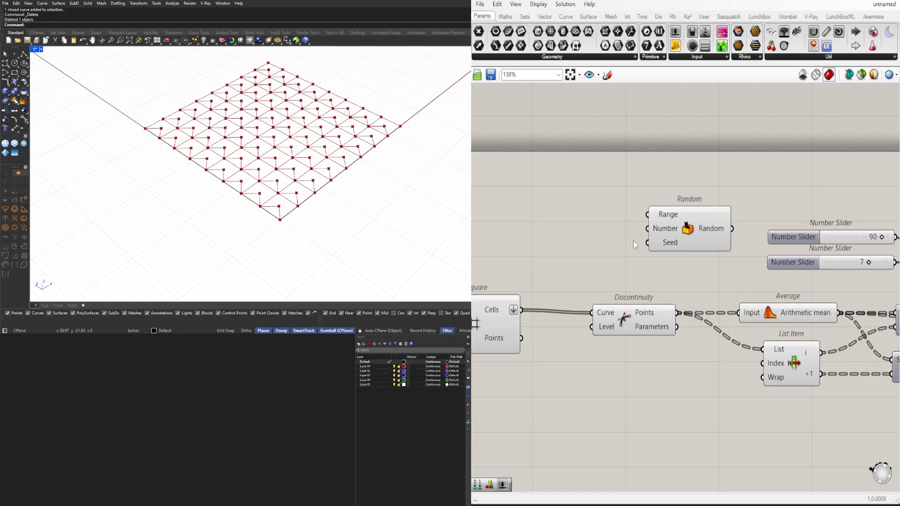
Step: Add a List Length component, connect Square's Cells output to its List input, and place it beside Random
scroll(726, 249, "down", 2)
right_click_drag(609, 257, 553, 249)
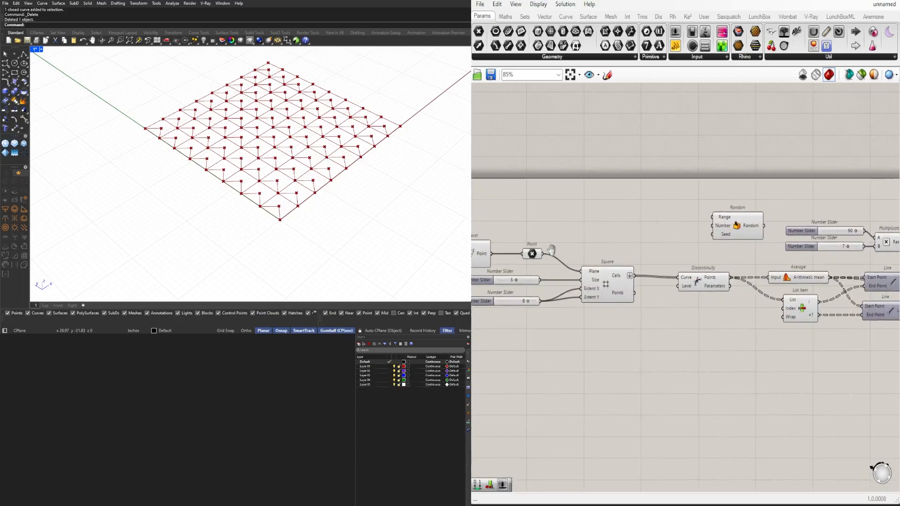
scroll(637, 271, "up", 2)
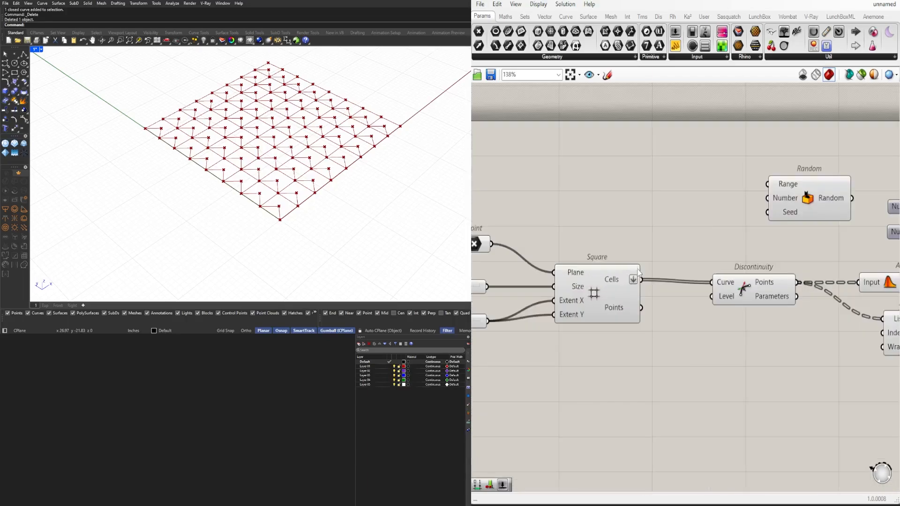
double_click(683, 251)
type("leng")
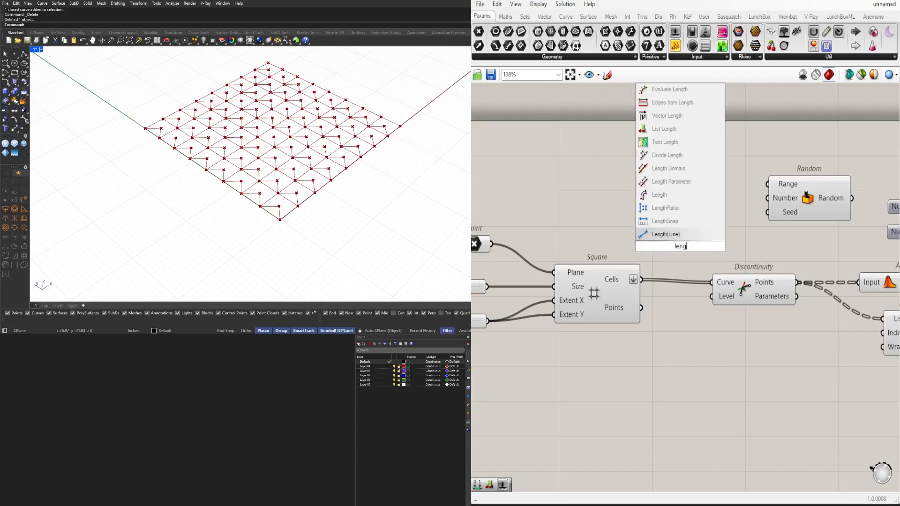
left_click(658, 129)
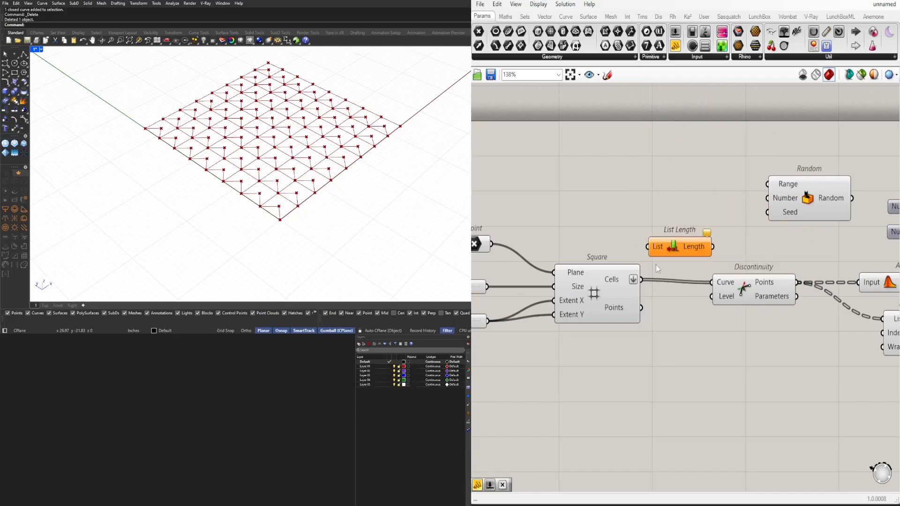
left_click_drag(643, 279, 698, 202)
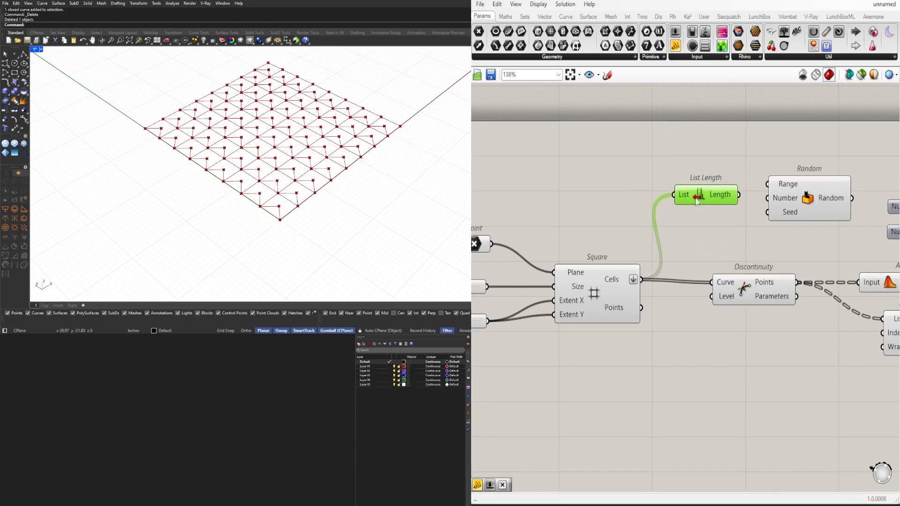
Step: Flatten List Length's List input, connect its Length output to Random's Number input, and align the two components
right_click(680, 199)
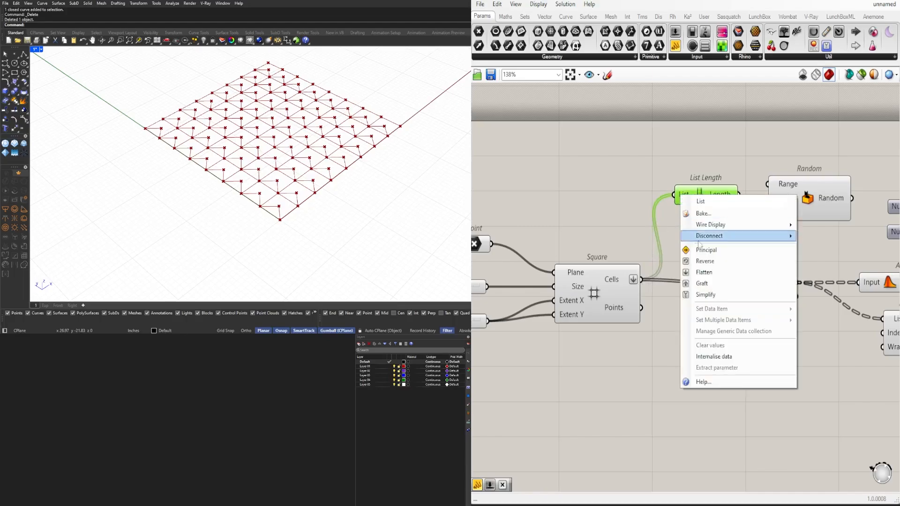
left_click(704, 282)
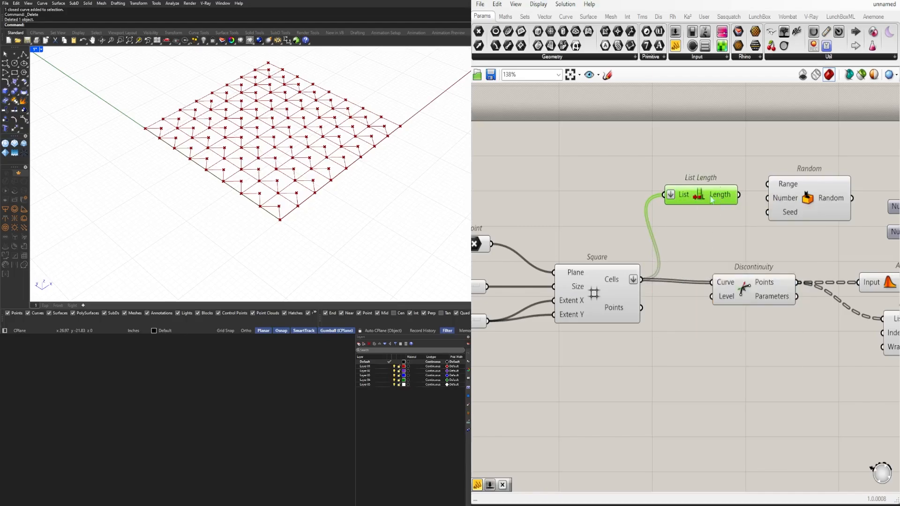
left_click_drag(743, 197, 768, 198)
left_click_drag(807, 200, 810, 197)
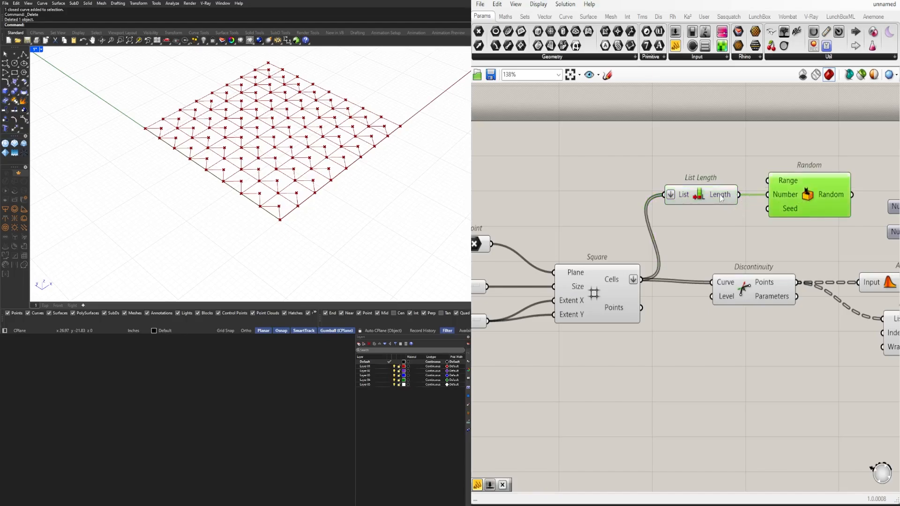
left_click_drag(721, 198, 738, 201)
Step: Add a number slider set to 3, connect it to Random's Seed input, and place it below List Length
double_click(725, 225)
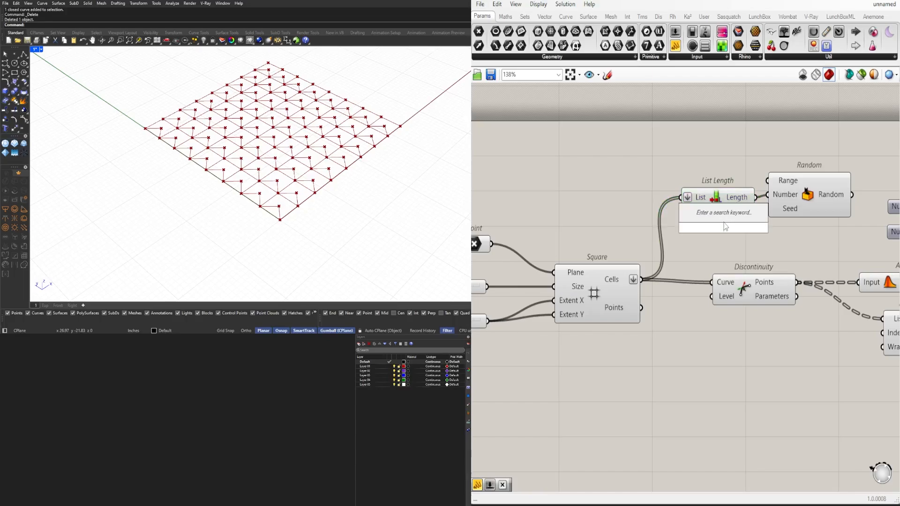
type("3")
key("Return")
left_click_drag(705, 228, 669, 232)
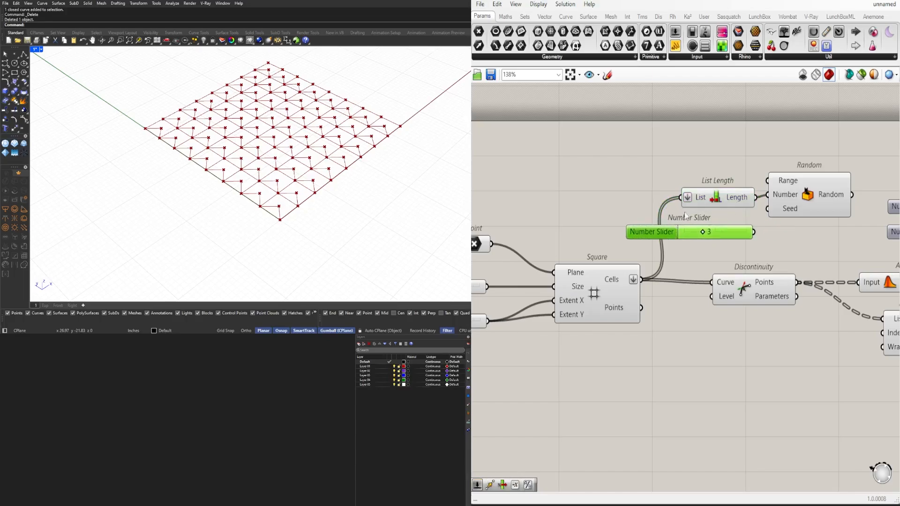
right_click_drag(743, 220, 669, 221)
scroll(668, 220, "down", 2)
left_click(695, 208)
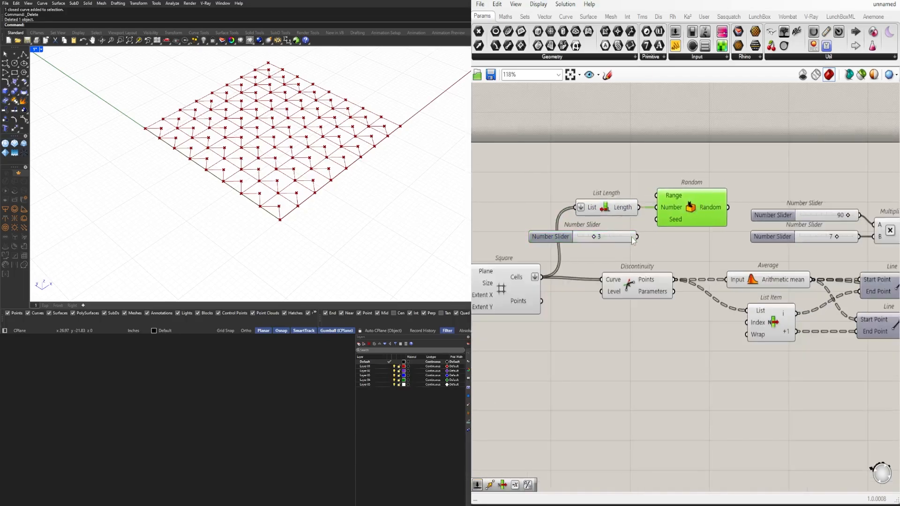
left_click_drag(629, 240, 629, 234)
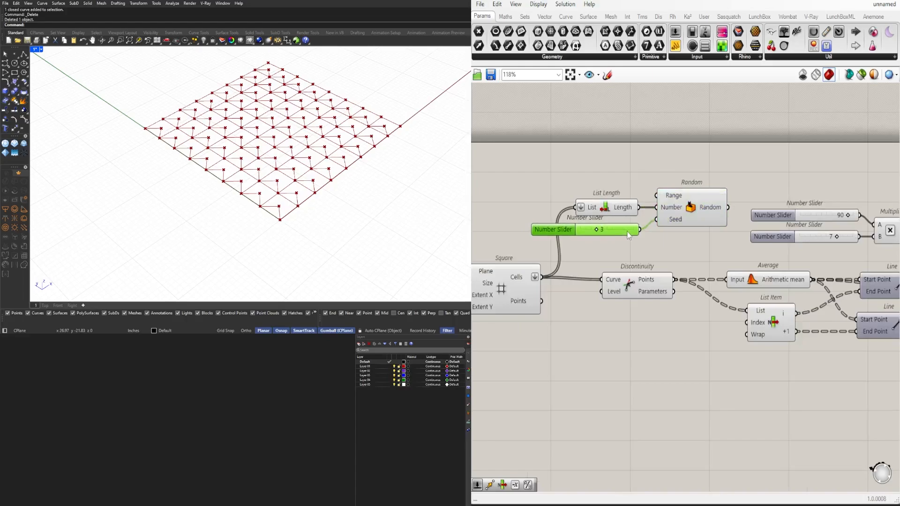
Step: Add a Construct Domain component and place it above List Length
right_click_drag(548, 169, 612, 198)
left_click(610, 198)
double_click(600, 192)
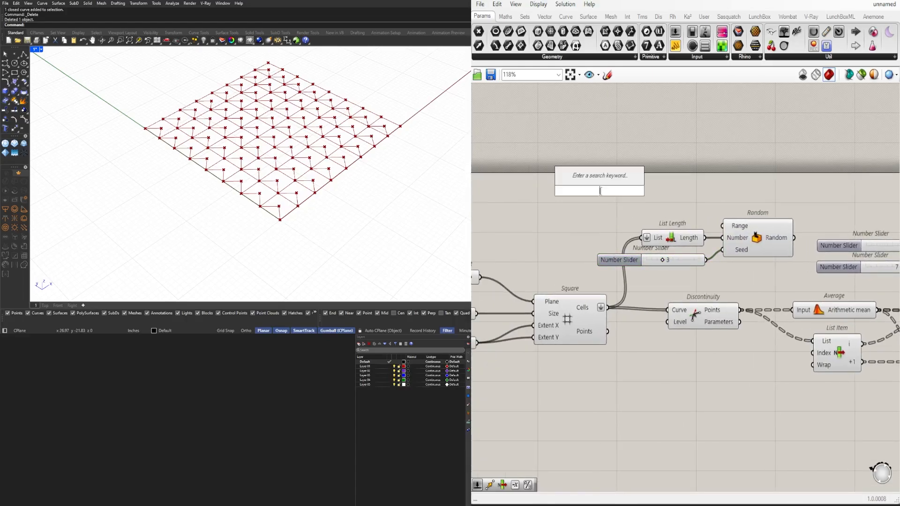
type("construct")
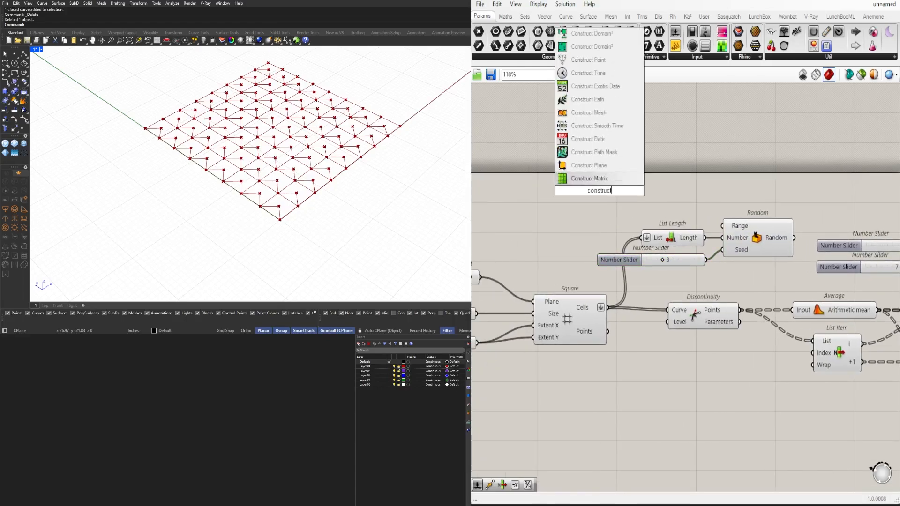
type("dom")
key("Return")
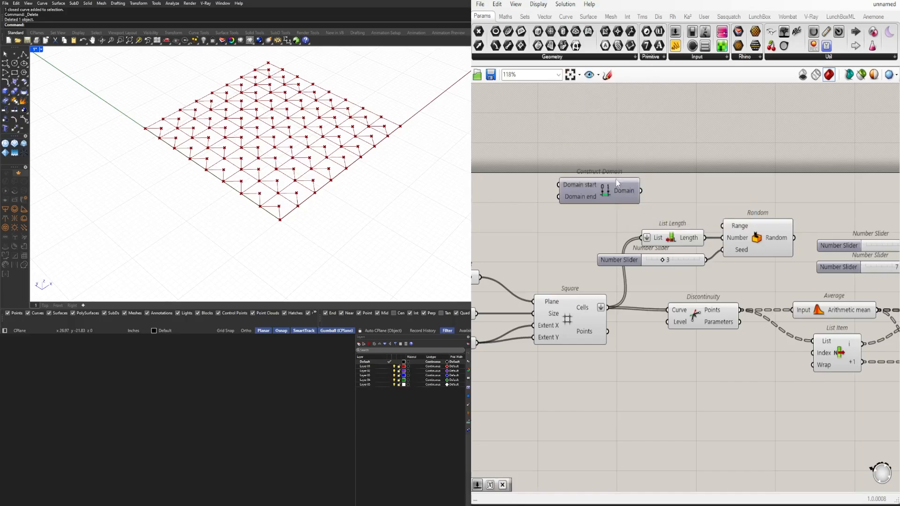
left_click_drag(603, 200, 666, 213)
Step: Add a number slider of 10 to Construct Domain's Domain end input and connect its Domain output to Random's Range input
right_click_drag(579, 218, 646, 254)
double_click(625, 245)
type("10")
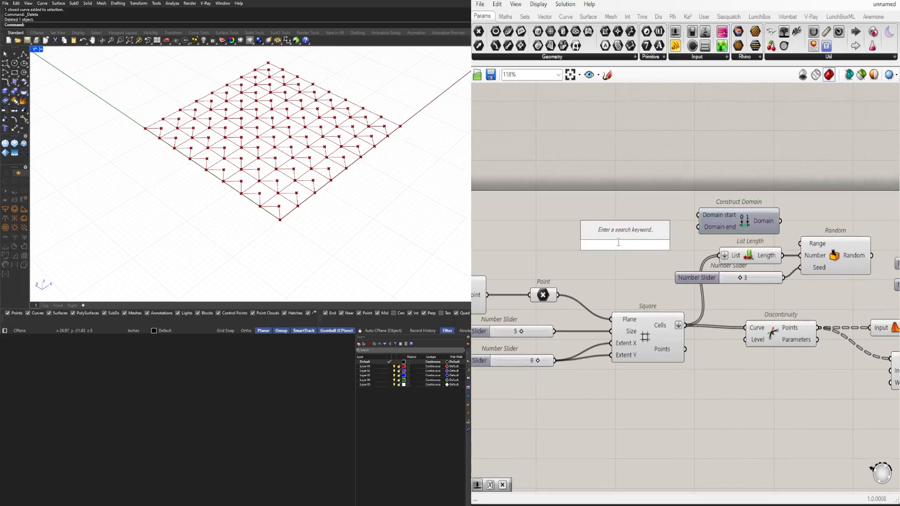
key("Return")
scroll(620, 214, "up", 2)
left_click_drag(682, 256, 654, 226)
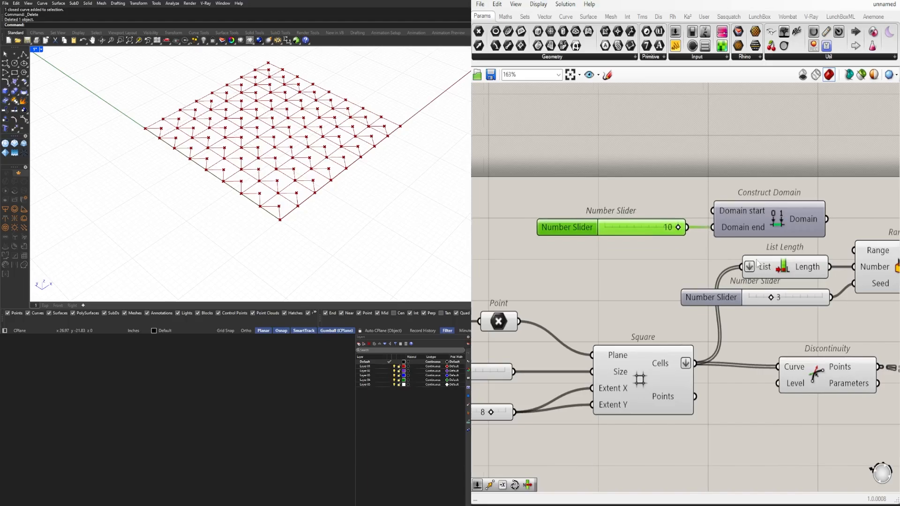
right_click_drag(833, 221, 705, 222)
left_click(750, 197)
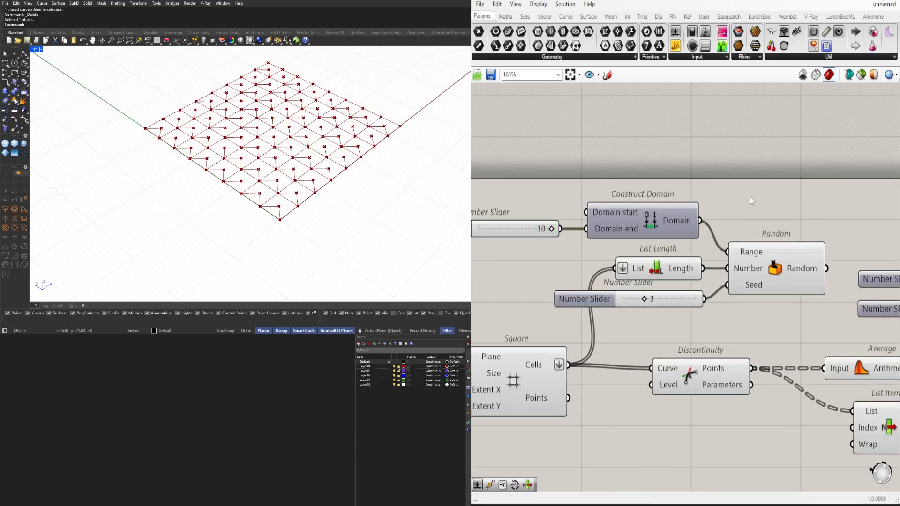
Step: Inspect the values in Random's output and set the component to produce integer numbers only
scroll(732, 225, "down", 2)
left_click(693, 262)
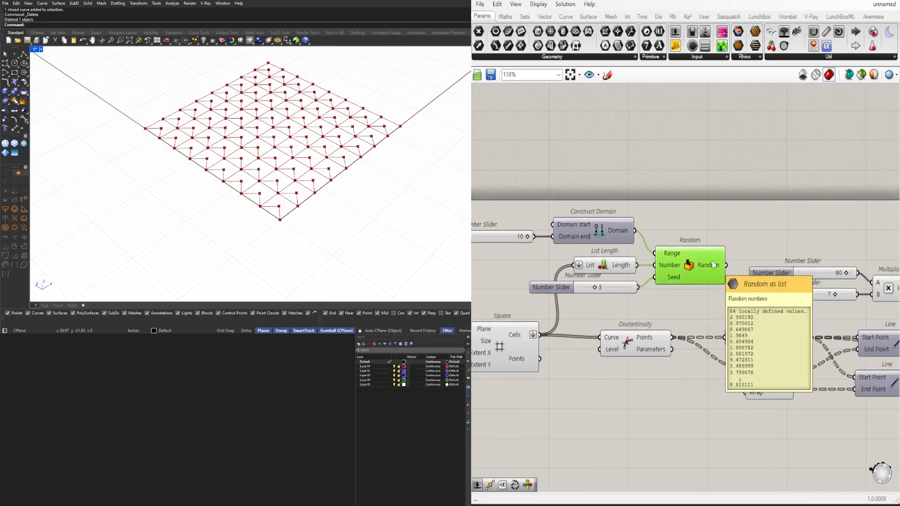
mouse_move(718, 269)
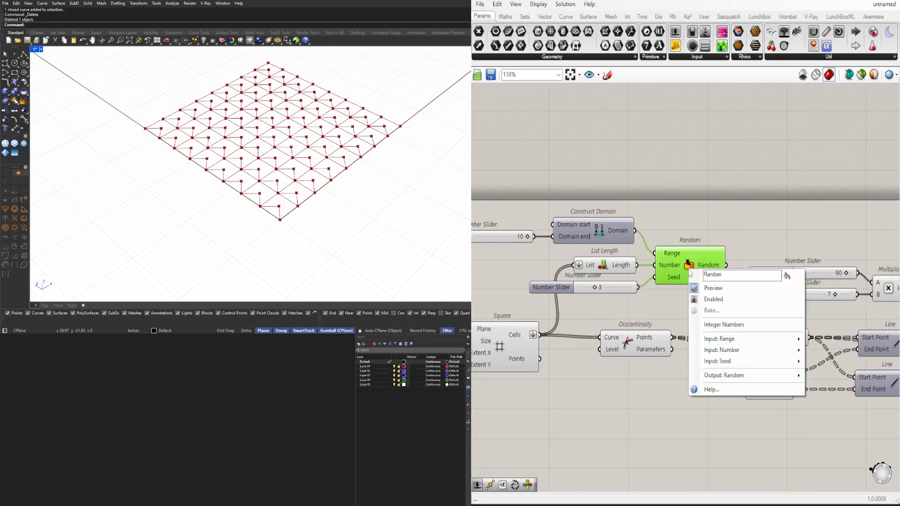
mouse_move(794, 376)
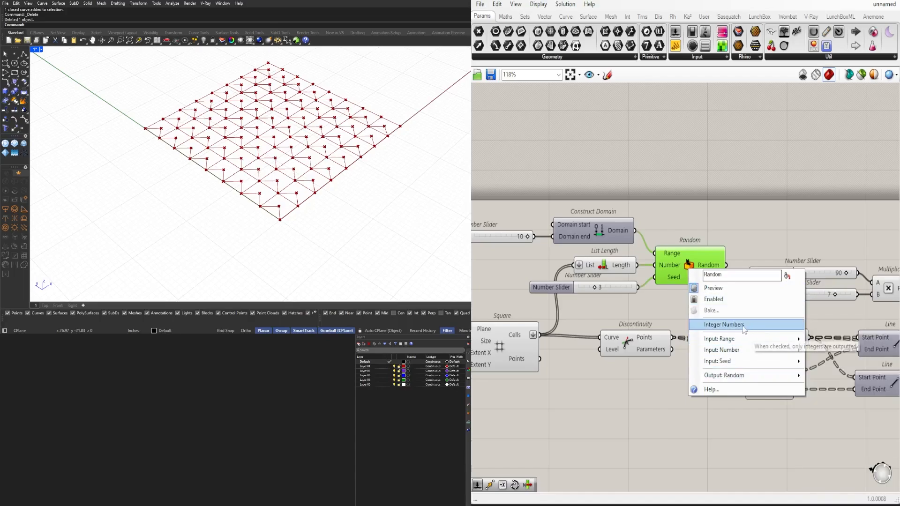
left_click(746, 325)
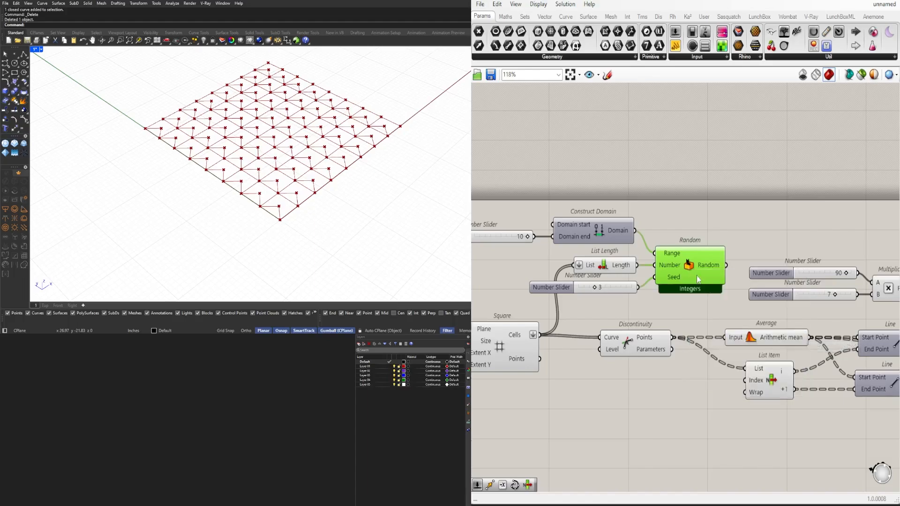
Step: Check that Random's Integer Numbers option is enabled and examine the values in its output
right_click(698, 264)
right_click(691, 262)
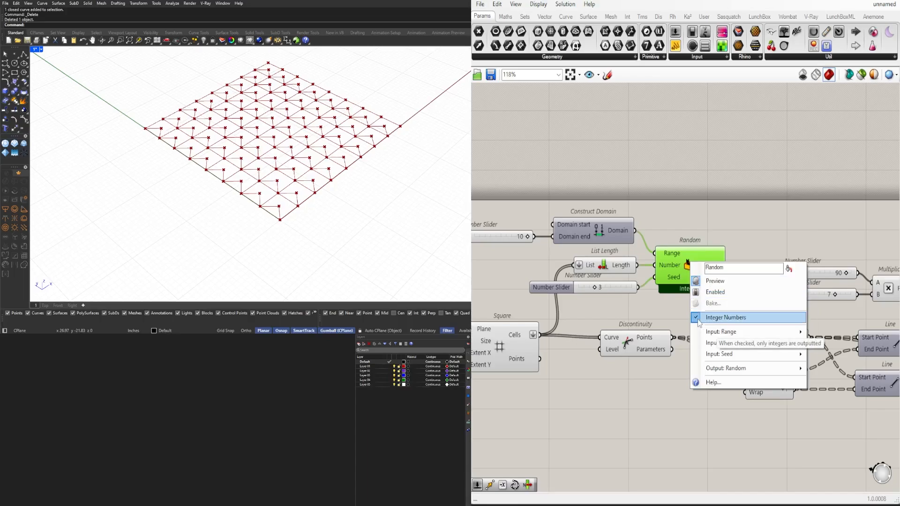
left_click(746, 228)
mouse_move(715, 271)
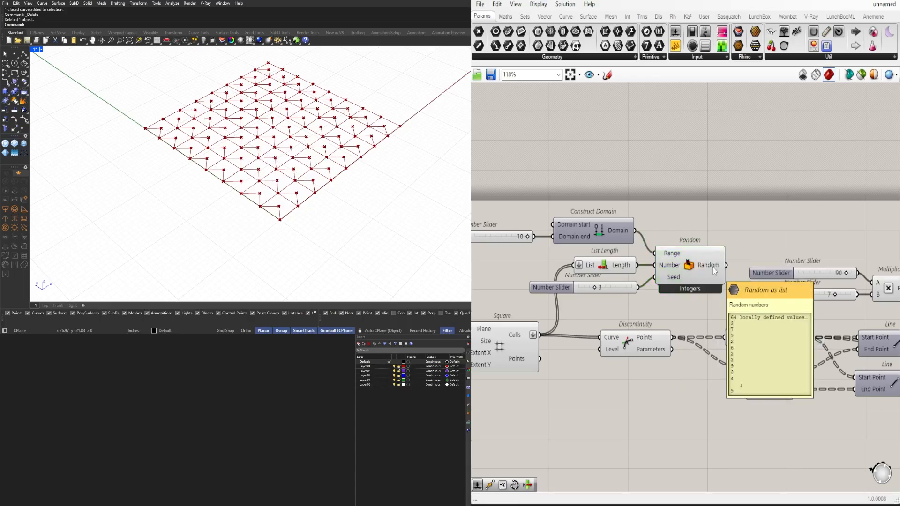
right_click_drag(714, 267, 736, 266)
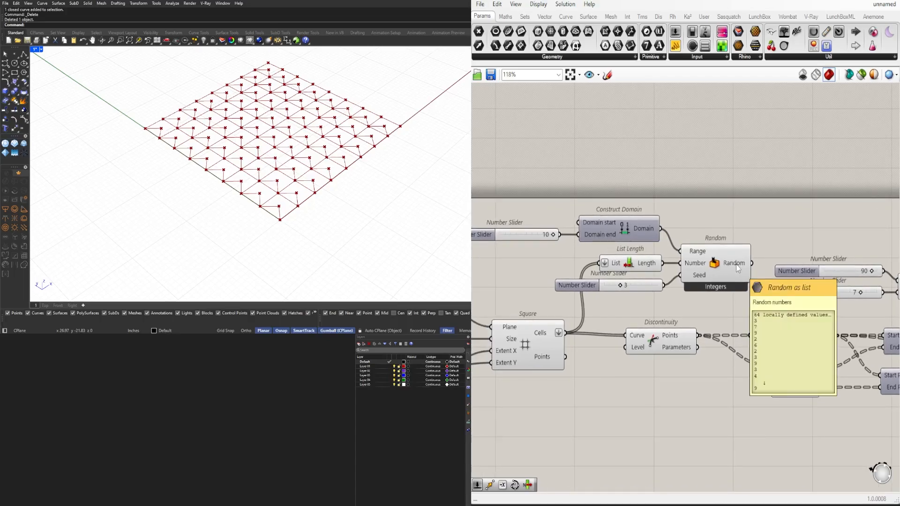
Step: Set the wire display of List Length's List input to Hidden
right_click(618, 266)
mouse_move(701, 292)
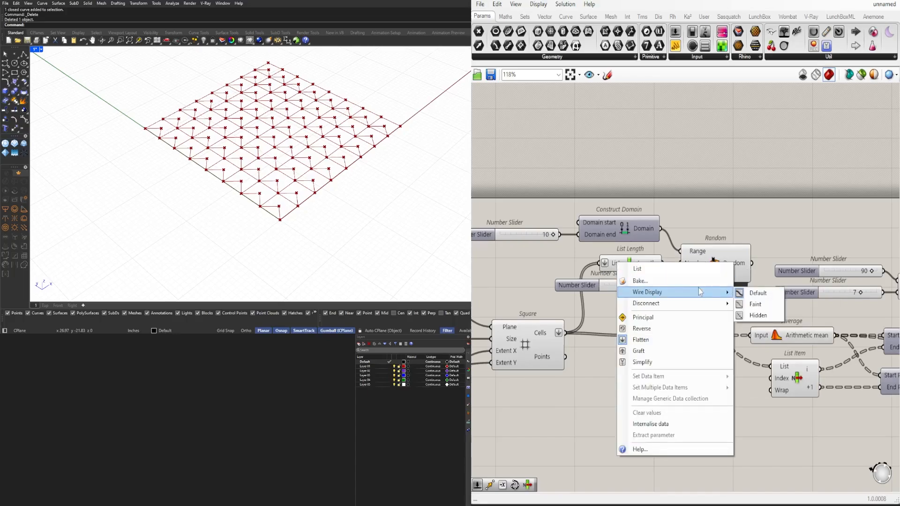
left_click(776, 316)
left_click_drag(638, 239, 530, 190)
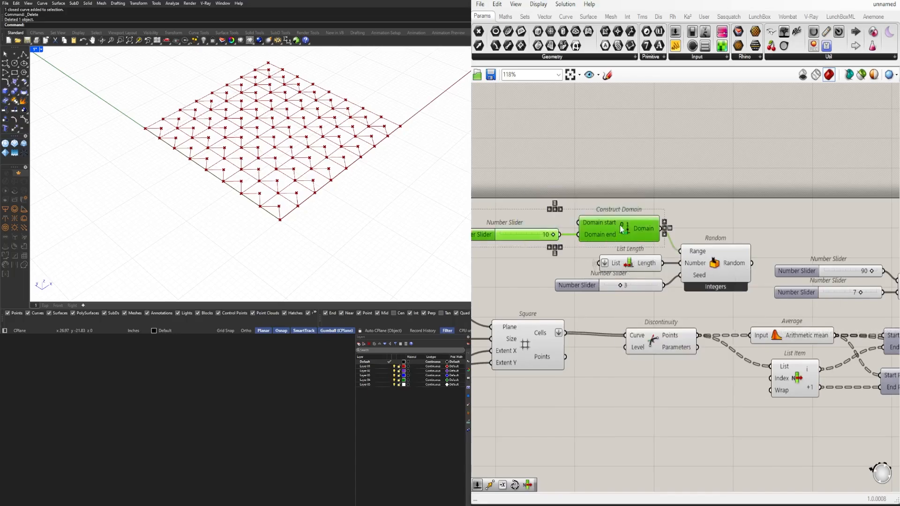
left_click(740, 264)
Step: Disconnect Multiplication's Result from Rotate's Angle input and graft the Angle input
right_click_drag(740, 264, 597, 273)
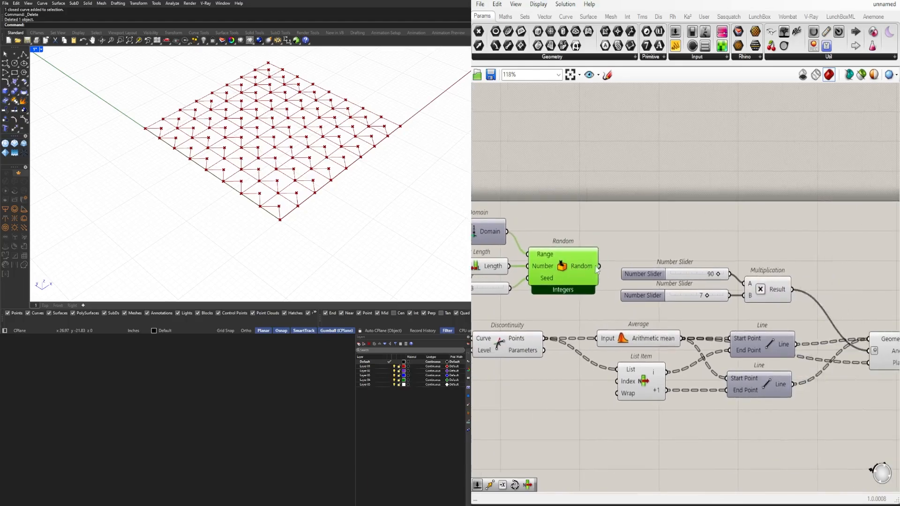
right_click_drag(795, 295, 674, 270)
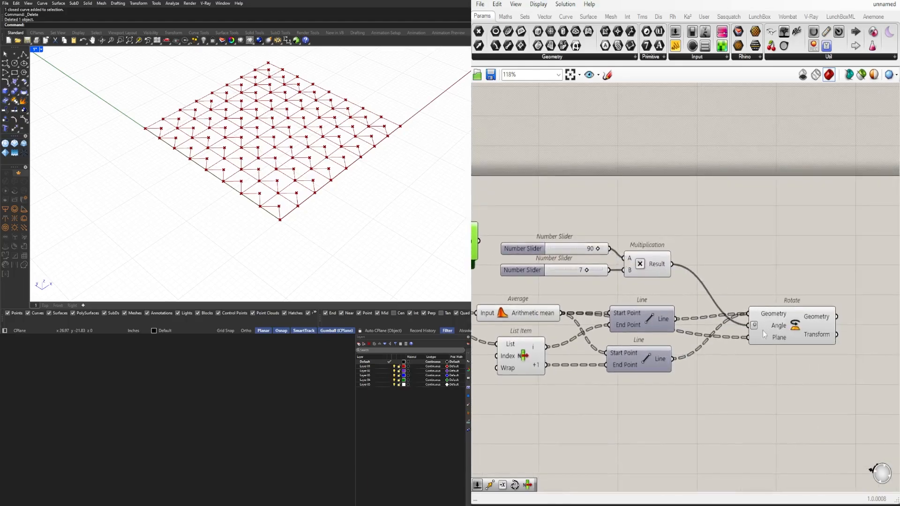
right_click_drag(763, 331, 812, 321)
scroll(812, 320, "down", 1)
left_click_drag(800, 316, 740, 266, "ctrl")
left_click(781, 273)
right_click(816, 316)
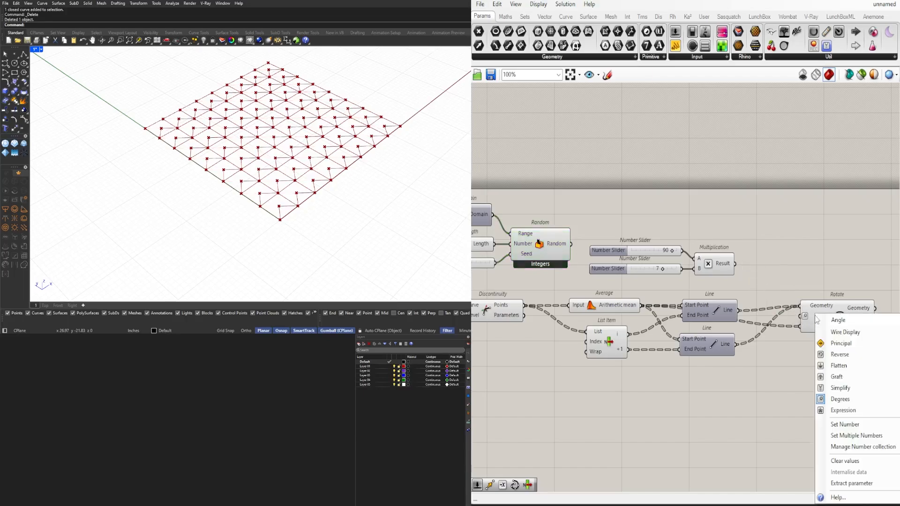
left_click(854, 381)
left_click(808, 312)
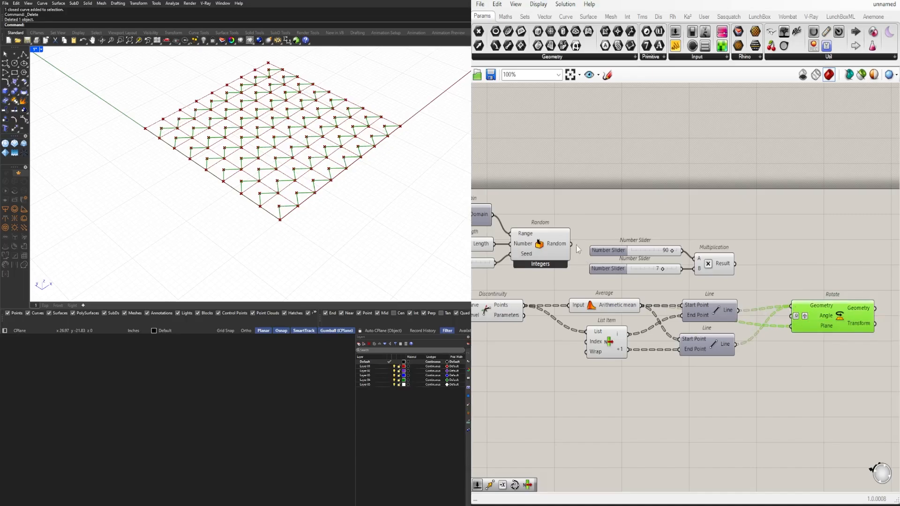
Step: Try feeding Random's output directly into Rotate's Angle input and inspect the random values
left_click_drag(573, 244, 792, 316)
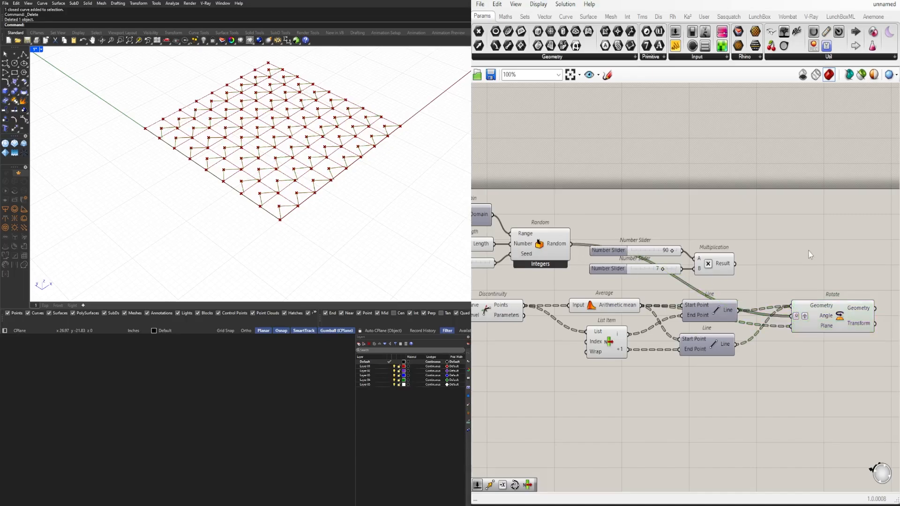
left_click(812, 316)
right_click_drag(592, 310, 794, 321)
left_click(757, 250)
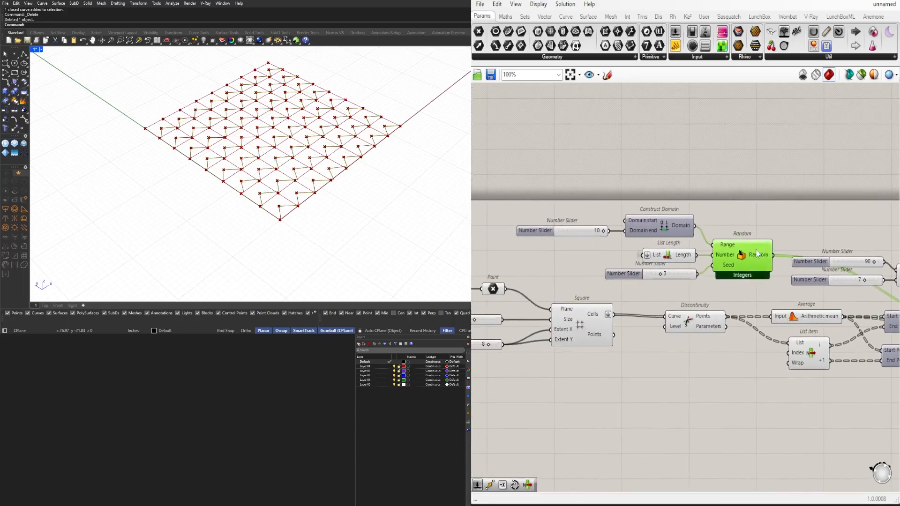
right_click_drag(757, 253, 681, 264)
mouse_move(690, 271)
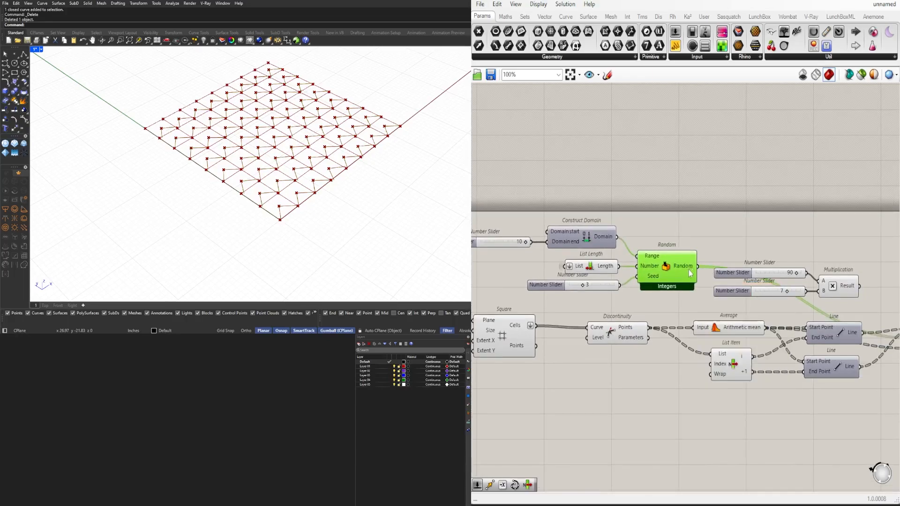
left_click(728, 240)
right_click_drag(727, 240, 688, 209)
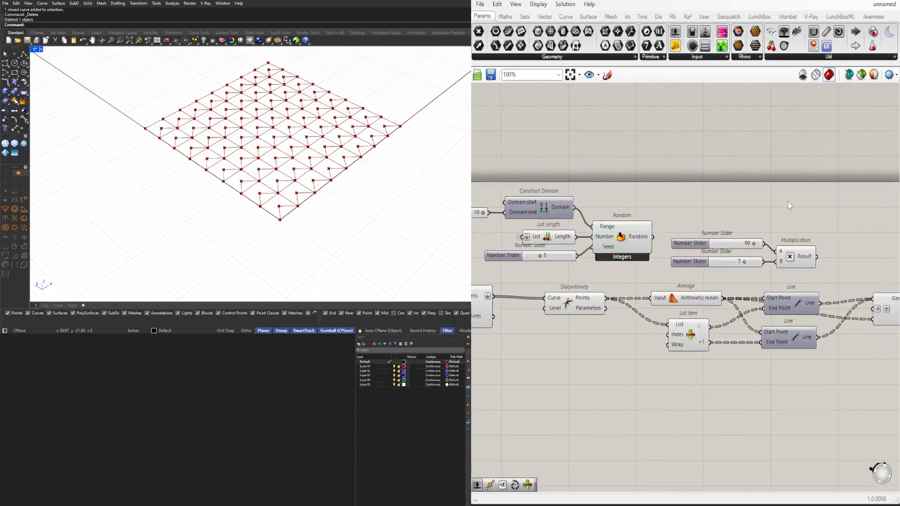
Step: Reconnect Multiplication's Result output to Rotate's Angle input
scroll(654, 272, "down", 2)
scroll(765, 266, "up", 2)
left_click_drag(774, 262, 830, 323)
key("ctrl+z")
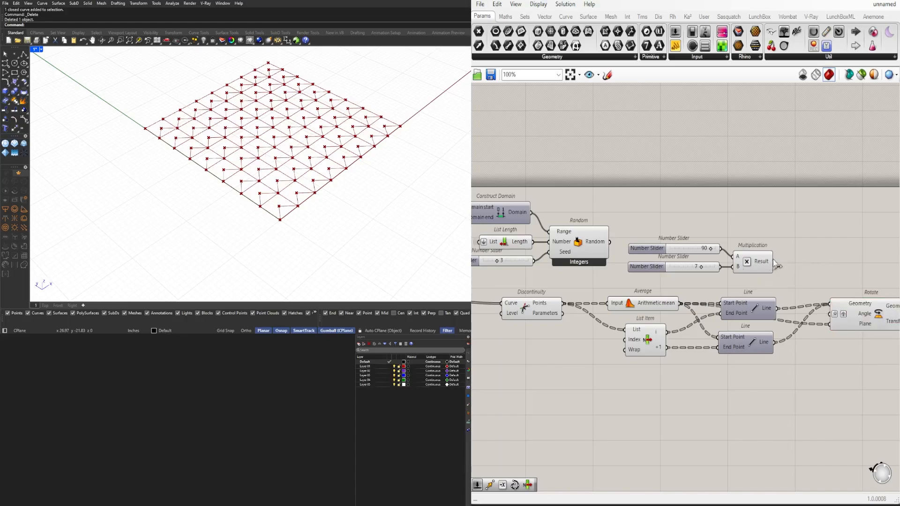
left_click_drag(774, 262, 830, 314)
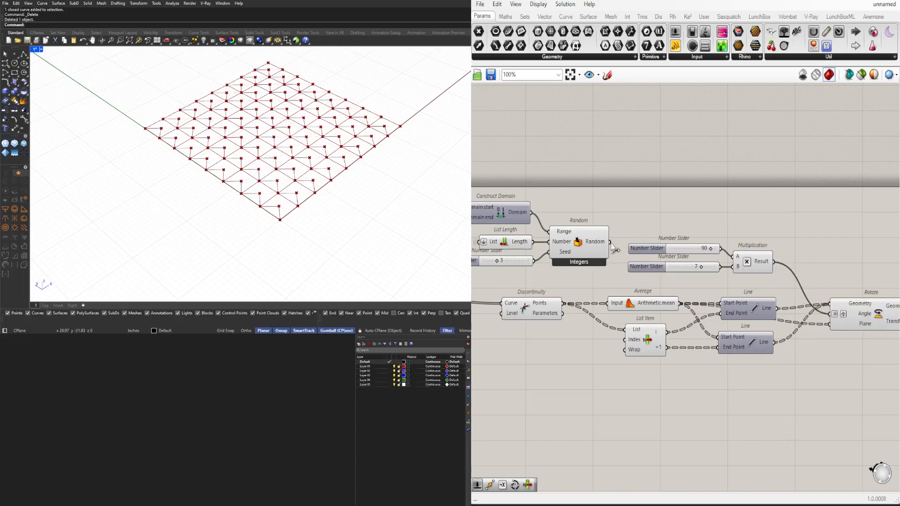
Step: Connect Random's output to Multiplication's B input, graft Multiplication's Result output, and select the slider of 7
left_click_drag(610, 241, 733, 267)
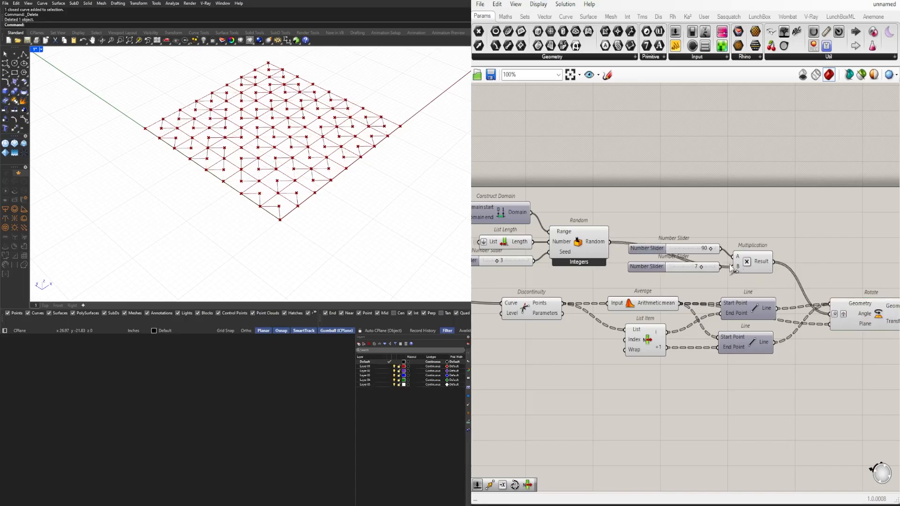
right_click(768, 264)
left_click(796, 323)
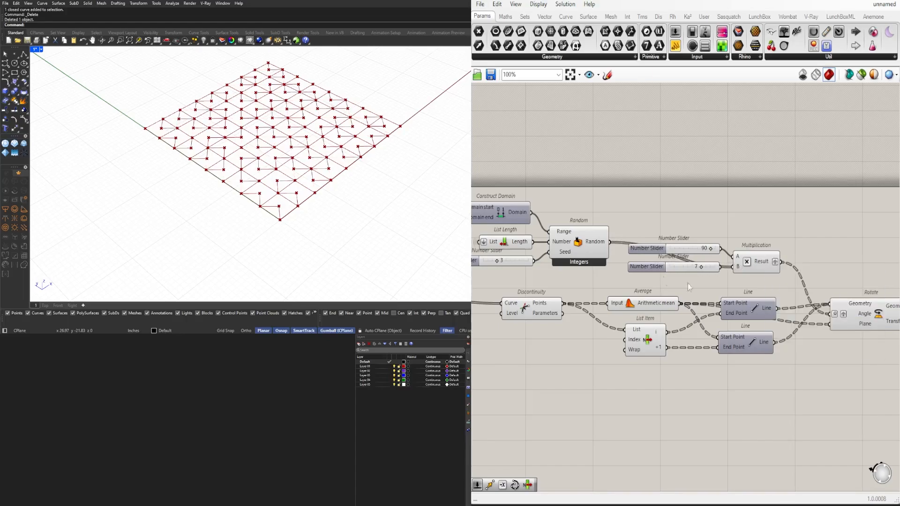
left_click(646, 267)
right_click_drag(665, 283, 780, 276)
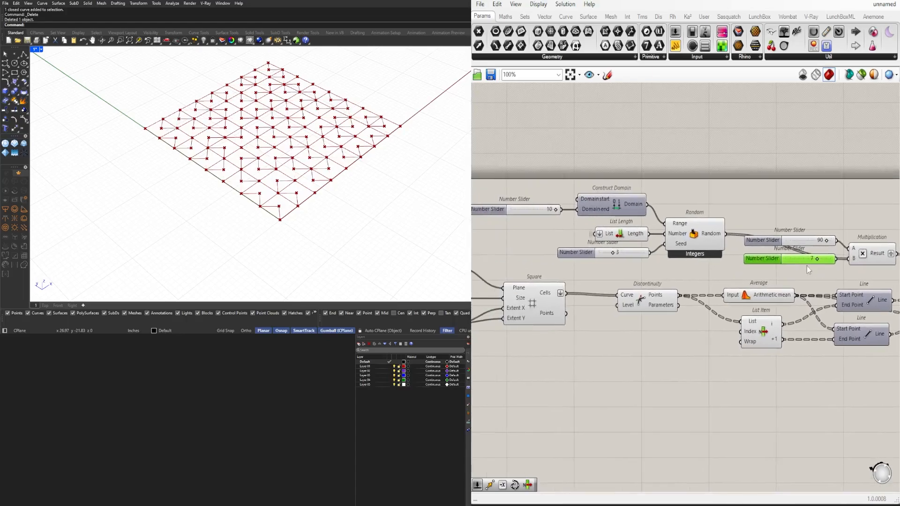
Step: Delete the slider of 7 and move the Random component with its domain, list length and seed inputs slightly lower
scroll(818, 261, "up", 1)
key("Delete")
right_click_drag(684, 259, 666, 259)
scroll(665, 259, "down", 1)
left_click_drag(697, 272, 528, 185)
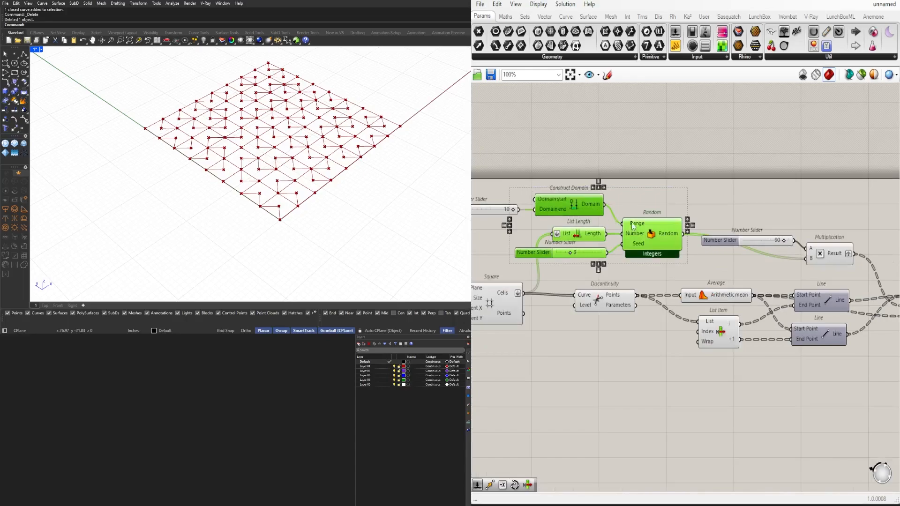
left_click_drag(678, 175, 490, 263)
left_click_drag(676, 241, 688, 254)
Step: Reposition the 90 slider above Random and line up Multiplication's B input with Random's output
left_click(691, 202)
left_click_drag(743, 240, 713, 203)
left_click_drag(830, 259, 810, 248)
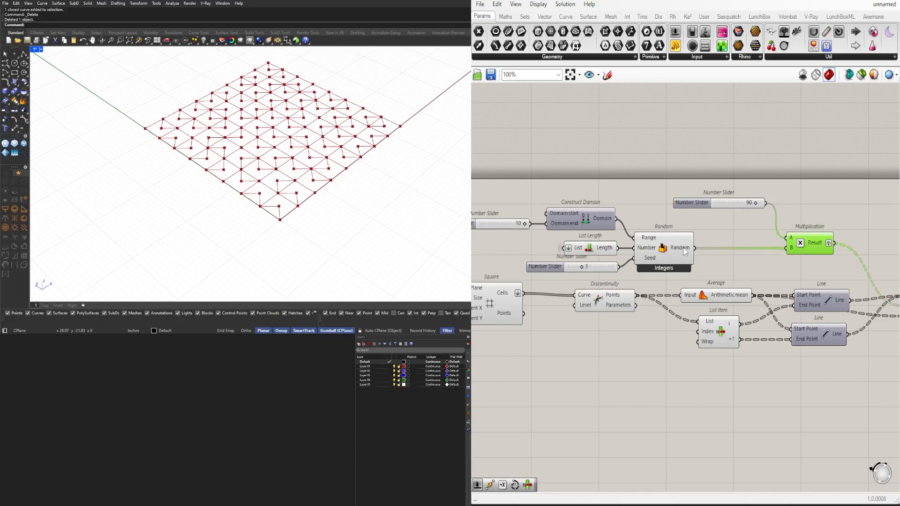
mouse_move(686, 251)
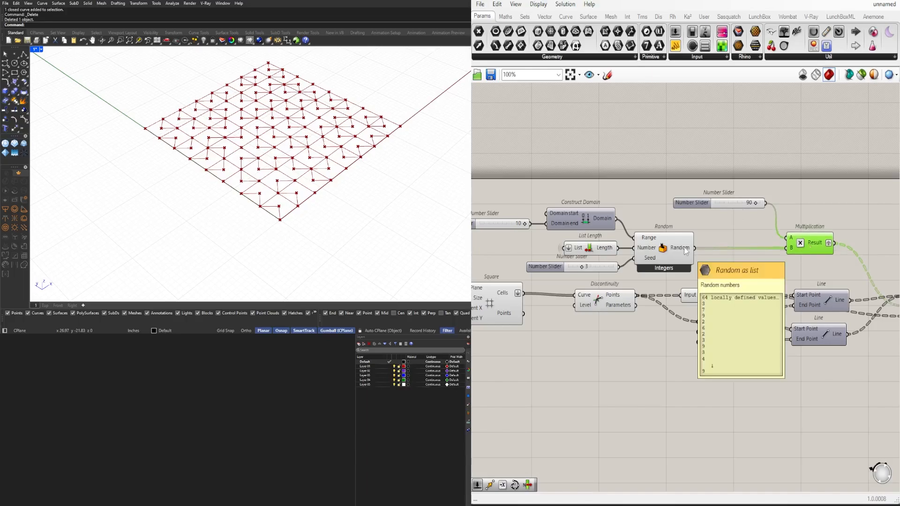
left_click(729, 215)
scroll(730, 213, "up", 2)
left_click_drag(717, 208, 663, 211)
Step: Set Random's Seed slider to 4
scroll(850, 241, "down", 2)
right_click_drag(802, 269, 885, 319)
scroll(693, 333, "up", 4)
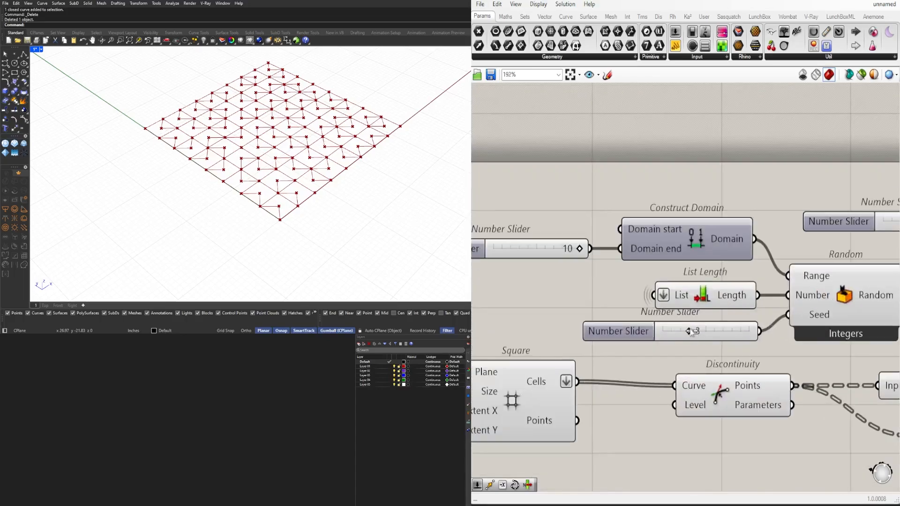
mouse_move(693, 333)
left_mouse_down()
mouse_move(715, 332)
mouse_move(697, 332)
left_mouse_up()
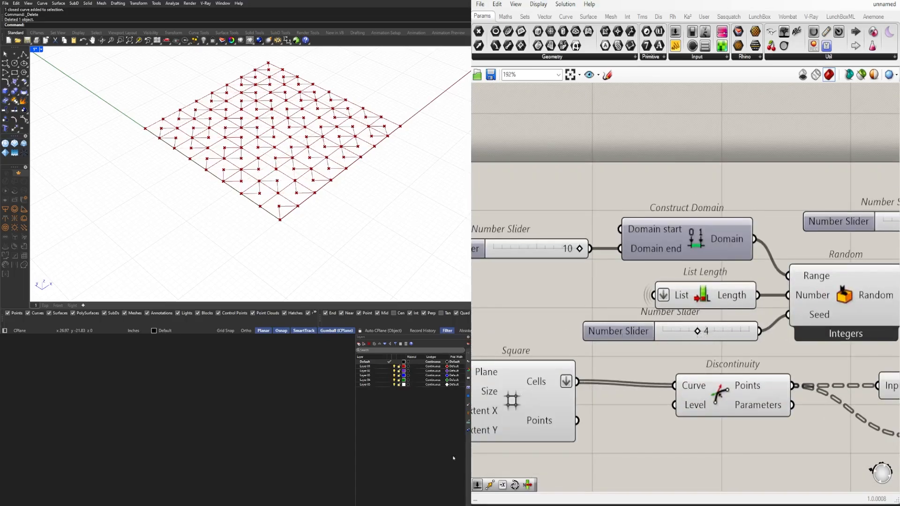
scroll(652, 274, "down", 5)
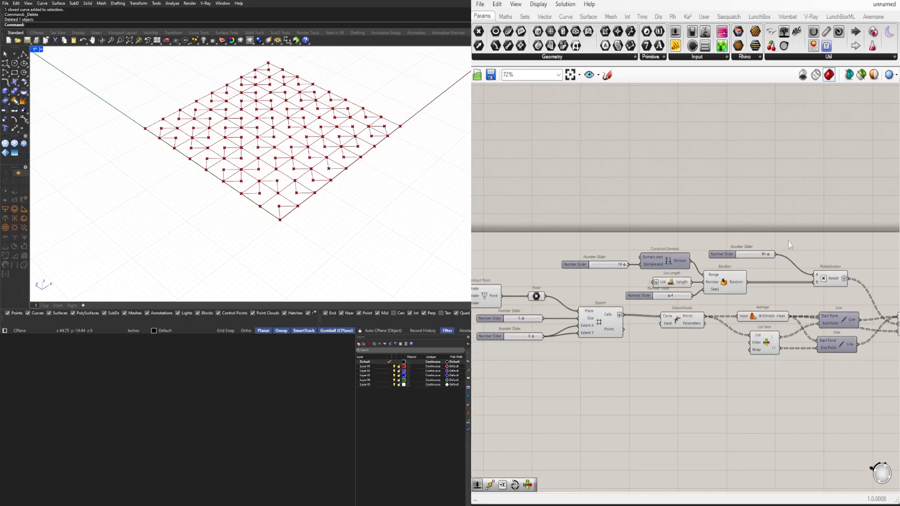
Step: Move the Random group, its input sliders and the 90 slider closer to Multiplication
left_click_drag(756, 300, 604, 242)
scroll(635, 275, "up", 3)
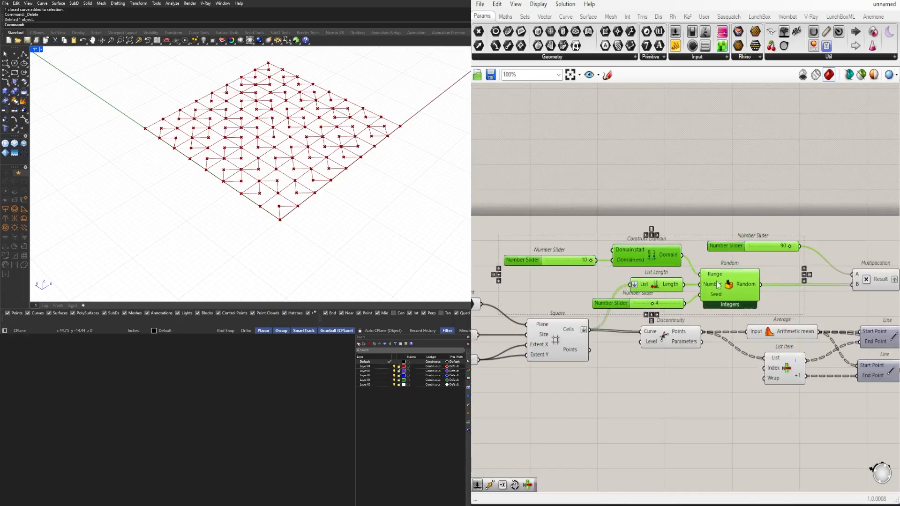
left_click_drag(762, 282, 783, 281)
left_click(873, 296)
right_click_drag(875, 293, 719, 308)
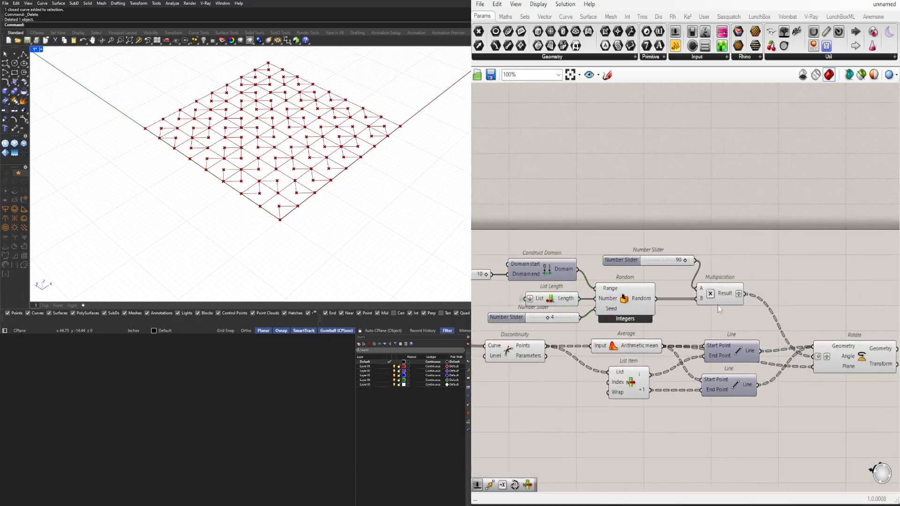
Step: Space Multiplication farther from Random and shift the 90 slider back over the Random component
left_click_drag(732, 297, 750, 297)
left_click(736, 258)
left_click_drag(629, 262, 608, 262)
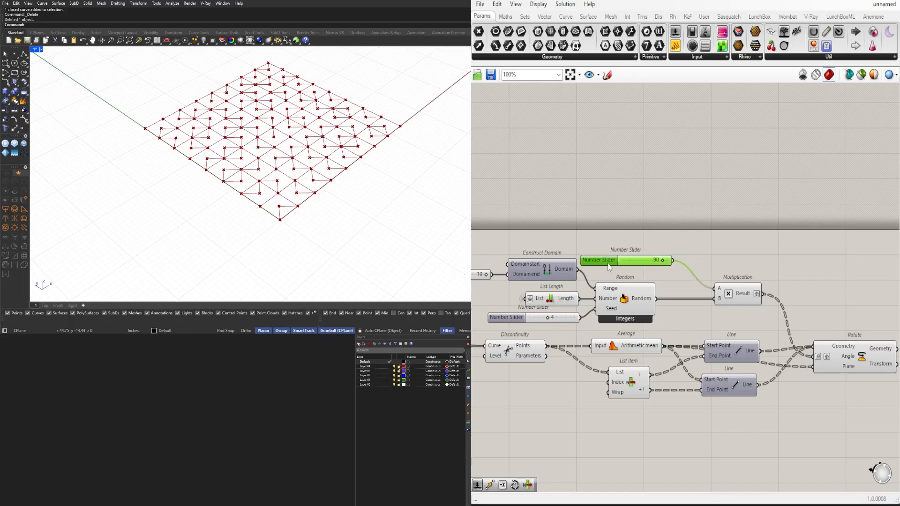
left_click(605, 253)
right_click_drag(606, 257, 607, 259)
Step: Turn off the preview of all components from Square through Multiplication and the Line components, keeping only Rotate's geometry displayed
scroll(735, 251, "down", 3)
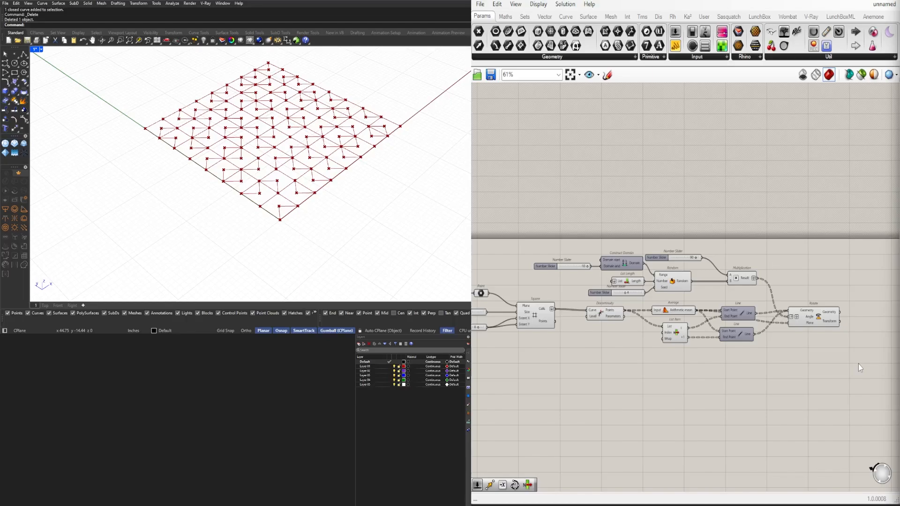
left_click(816, 311)
scroll(733, 341, "down", 2)
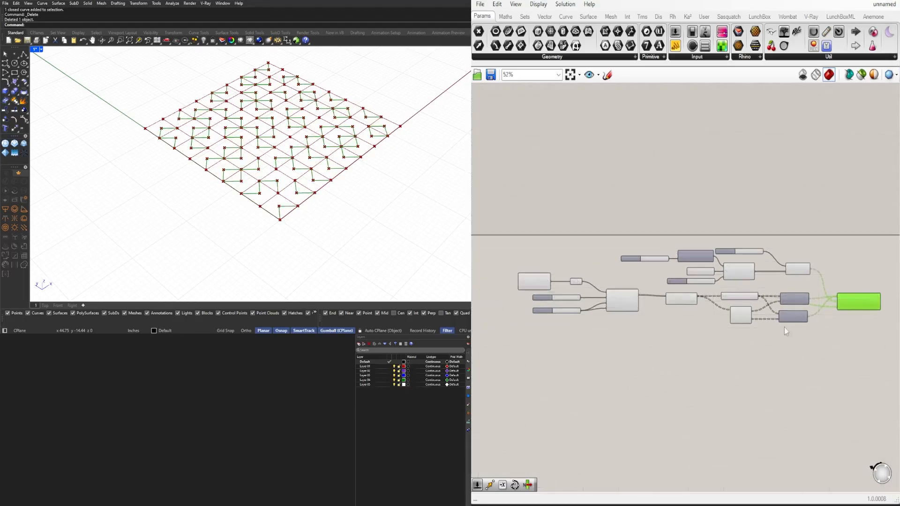
left_click_drag(809, 345, 639, 244)
middle_click(639, 243)
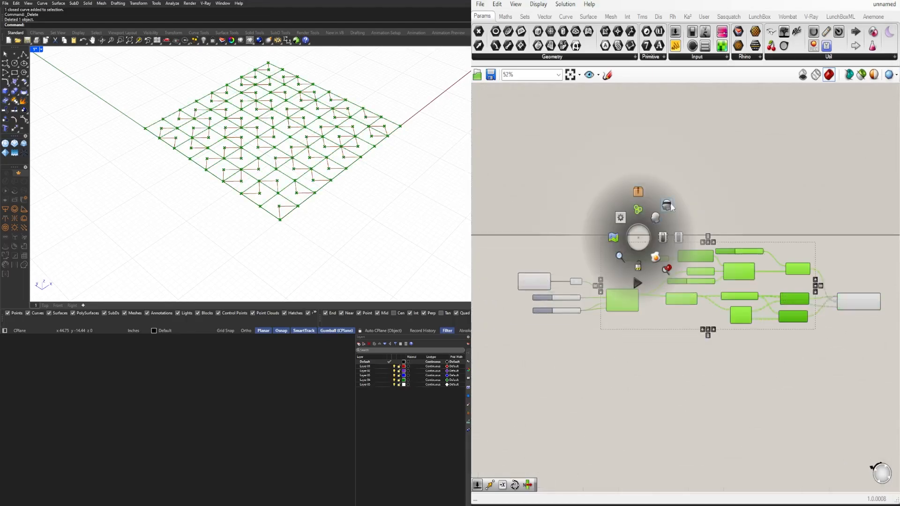
left_click(670, 205)
right_click_drag(785, 256, 602, 260)
left_click(602, 260)
scroll(657, 311, "up", 4)
left_click(709, 293)
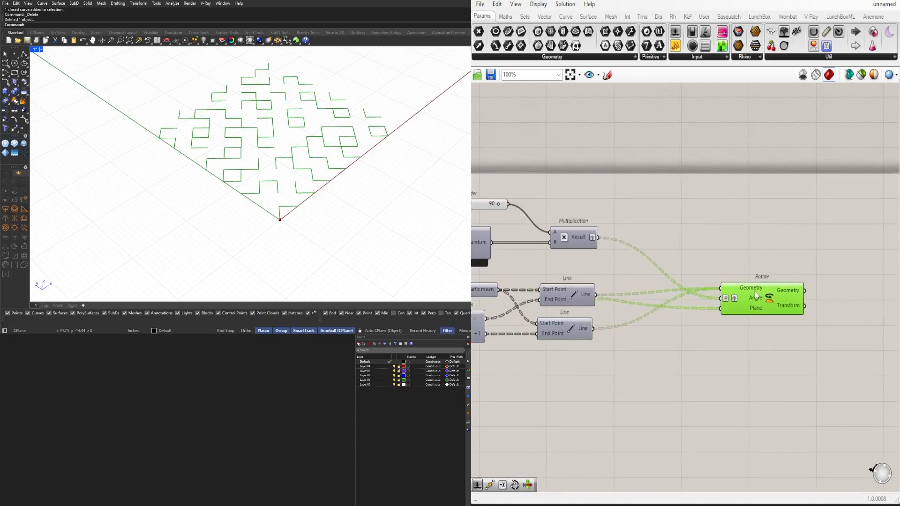
left_click(745, 263)
Step: Set Random's Seed slider to 5 to vary the rotated line pattern
right_click_drag(531, 328, 779, 313)
right_click_drag(546, 253, 683, 257)
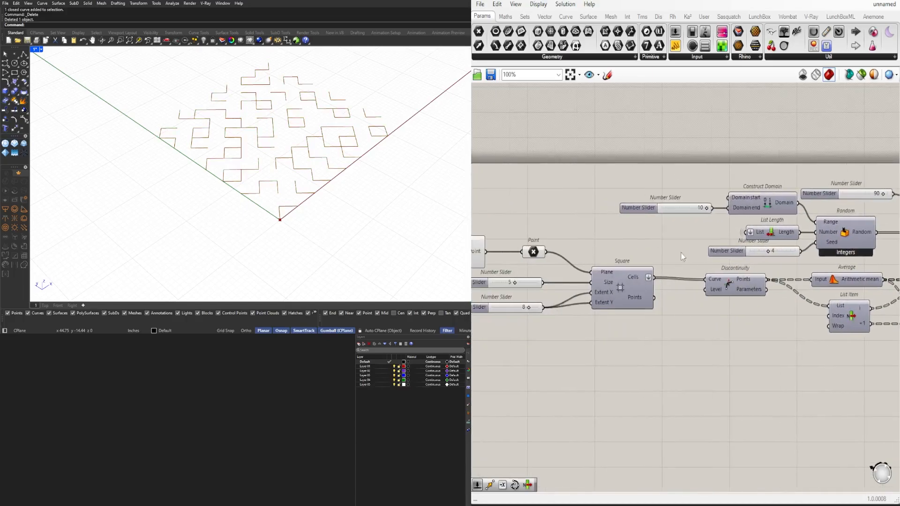
right_click_drag(698, 222, 637, 280)
scroll(642, 265, "up", 5)
right_click_drag(809, 331, 638, 313)
scroll(619, 342, "up", 2)
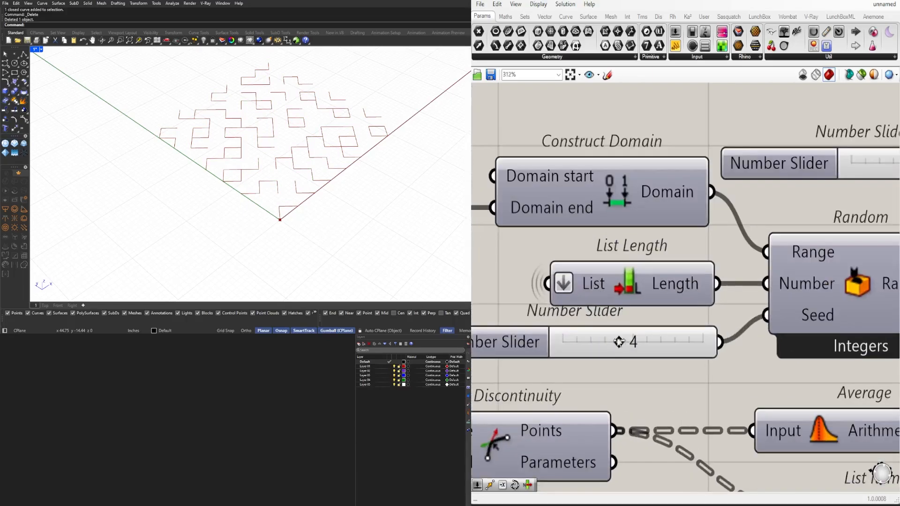
mouse_move(619, 342)
left_mouse_down()
mouse_move(593, 343)
mouse_move(702, 343)
mouse_move(606, 347)
left_mouse_up()
Step: Examine the rotated line pattern in the perspective view and look over the whole definition
scroll(605, 346, "down", 10)
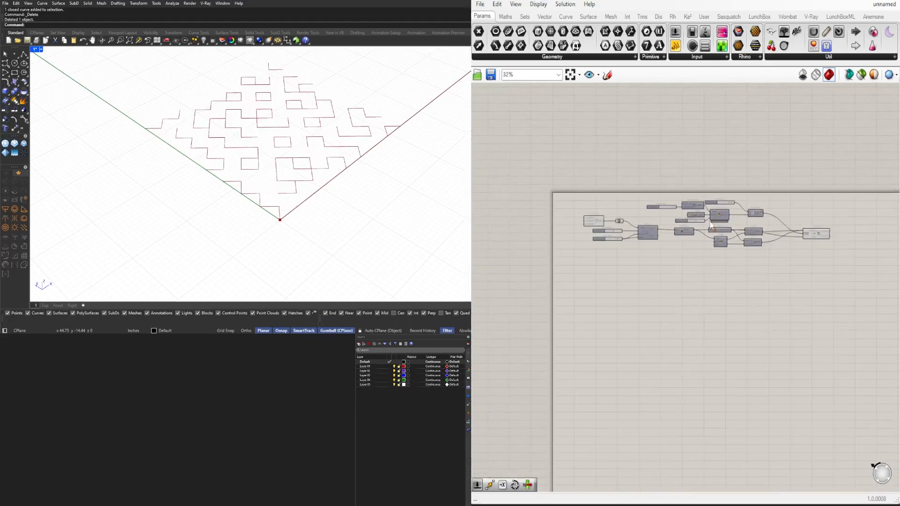
left_click_drag(808, 288, 564, 196)
scroll(652, 300, "up", 4)
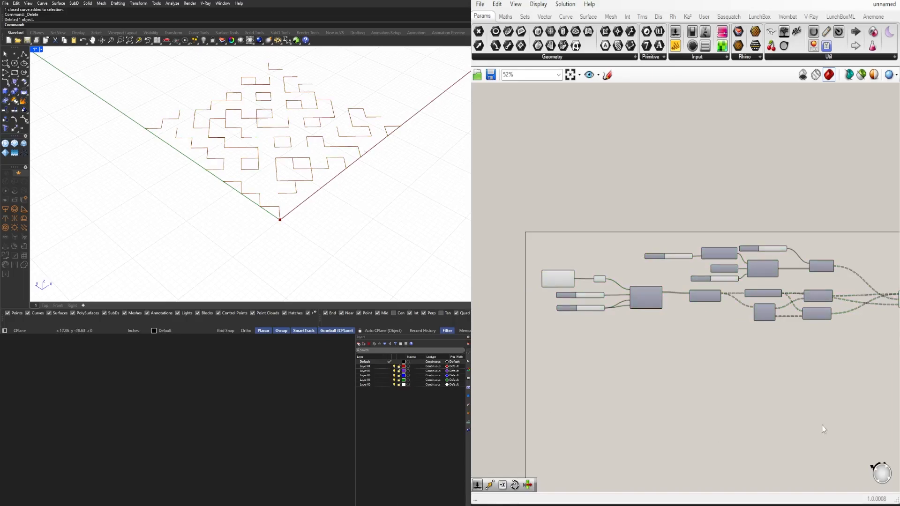
scroll(578, 339, "up", 5)
left_click(632, 296)
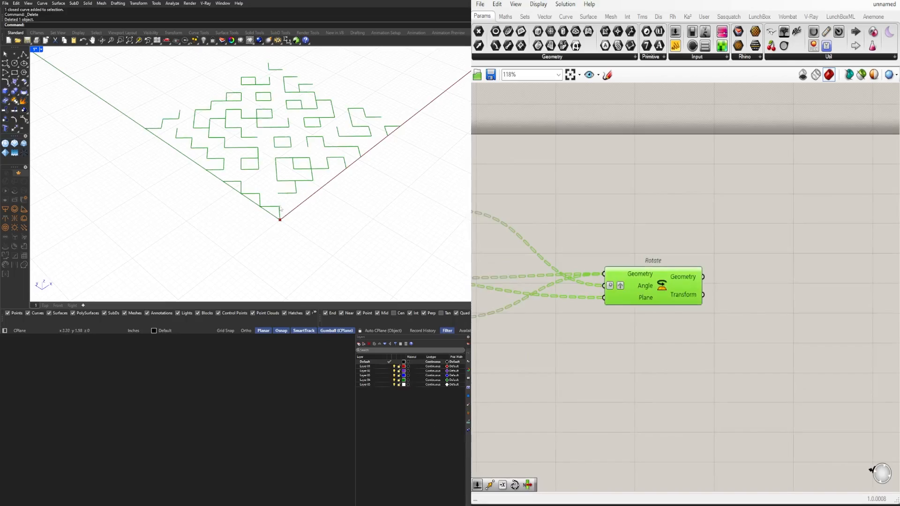
mouse_move(280, 208)
right_mouse_down()
mouse_move(281, 185)
mouse_move(281, 201)
right_mouse_up()
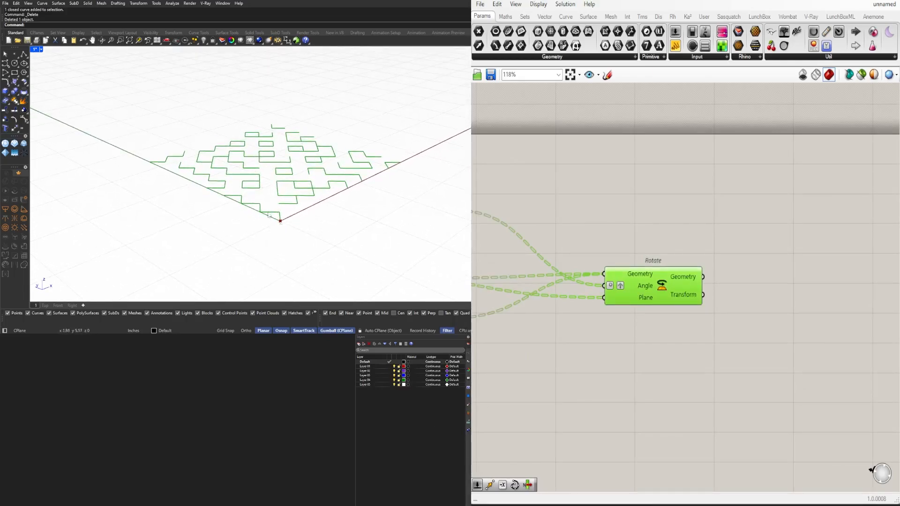
left_click(735, 362)
scroll(676, 347, "down", 3)
right_click_drag(597, 347, 807, 358)
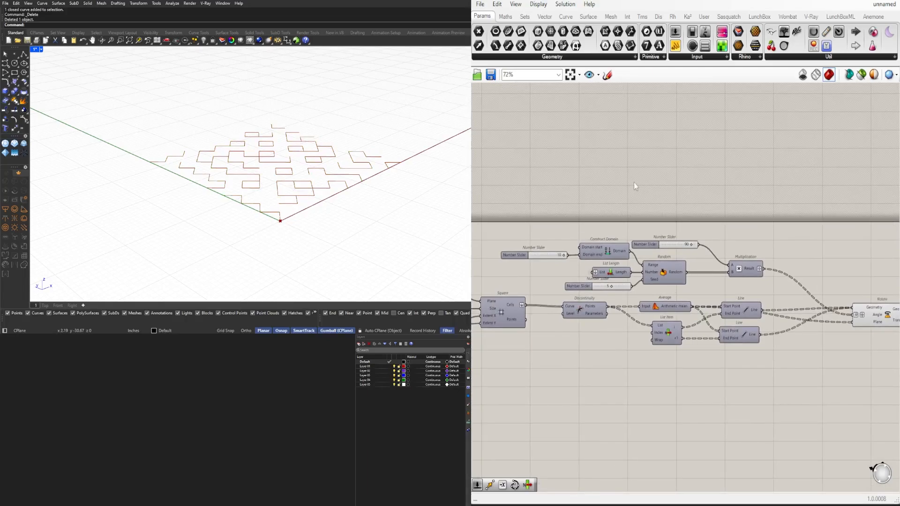
right_click_drag(640, 242, 631, 208)
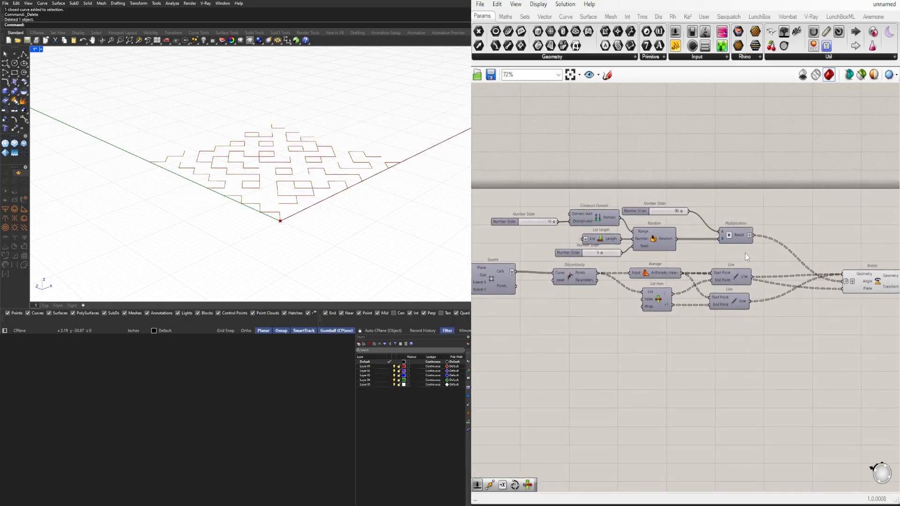
right_click_drag(766, 243, 653, 235)
right_click_drag(648, 287, 790, 293)
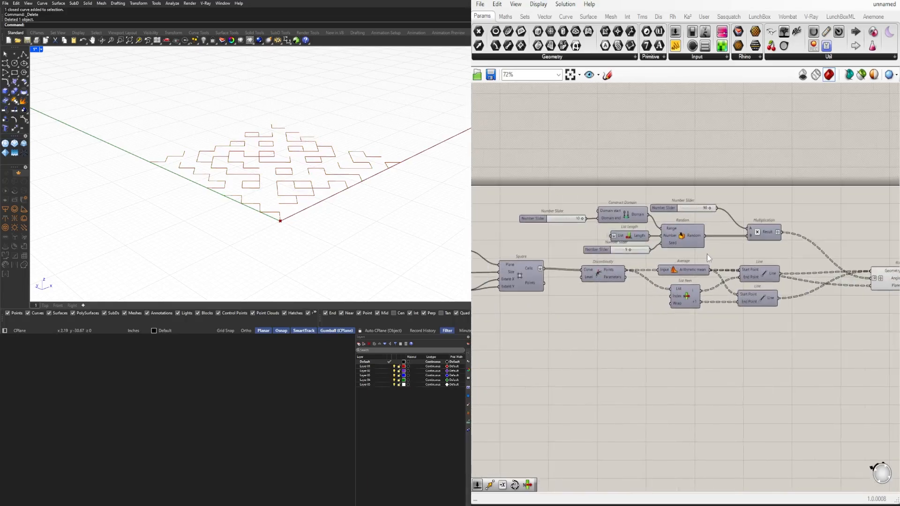
Step: Duplicate the Random component with its Construct Domain, List Length and sliders, and place the copy below Rotate
left_click_drag(707, 254, 613, 219)
left_click(535, 219, "shift")
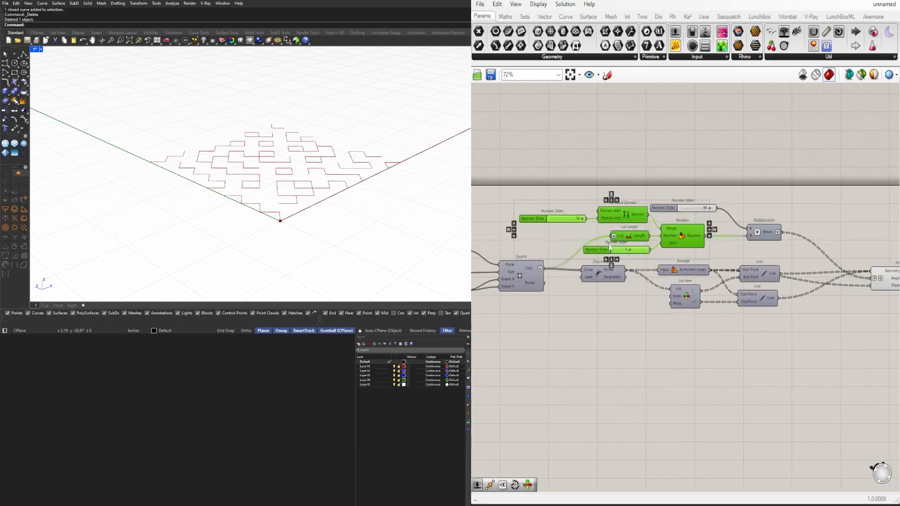
right_click_drag(661, 247, 614, 239)
scroll(613, 240, "down", 2)
left_click_drag(631, 235, 782, 311, "alt")
scroll(784, 278, "up", 2)
left_click(783, 262)
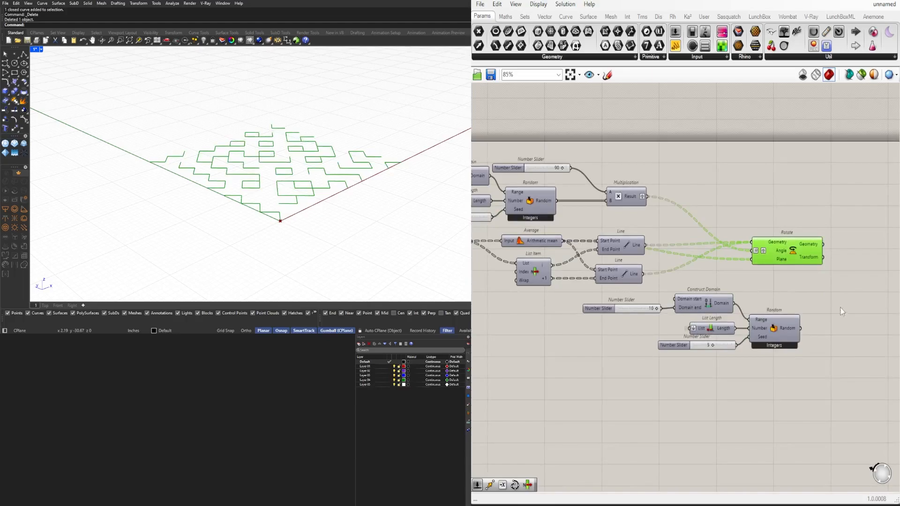
scroll(839, 313, "up", 1)
left_click_drag(834, 381, 578, 295)
left_click_drag(668, 299, 708, 300)
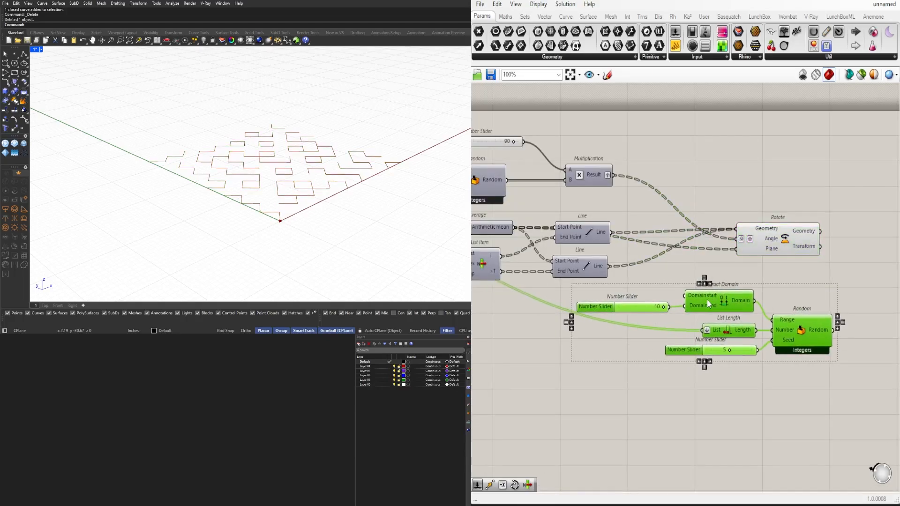
right_click_drag(785, 295, 738, 310)
Step: Inspect the data structure of Rotate's Geometry output and the list of values from the original Random component
left_click(655, 236)
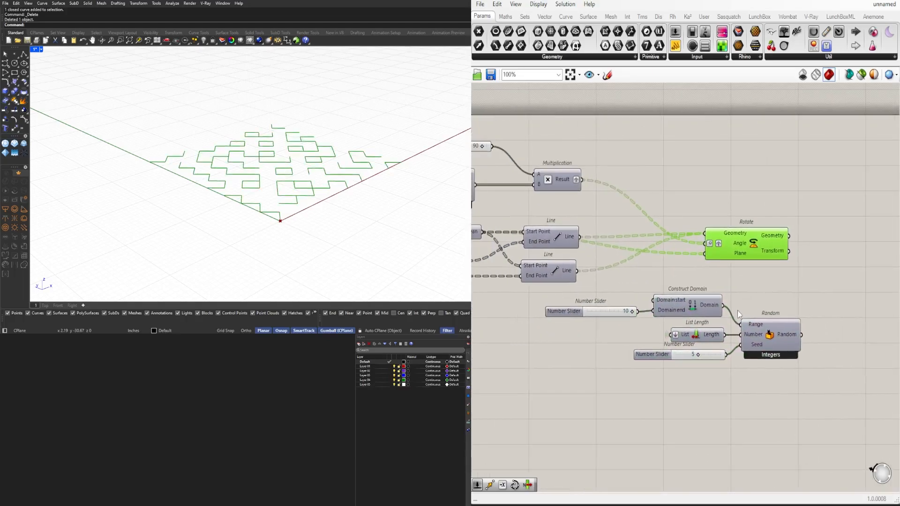
mouse_move(769, 240)
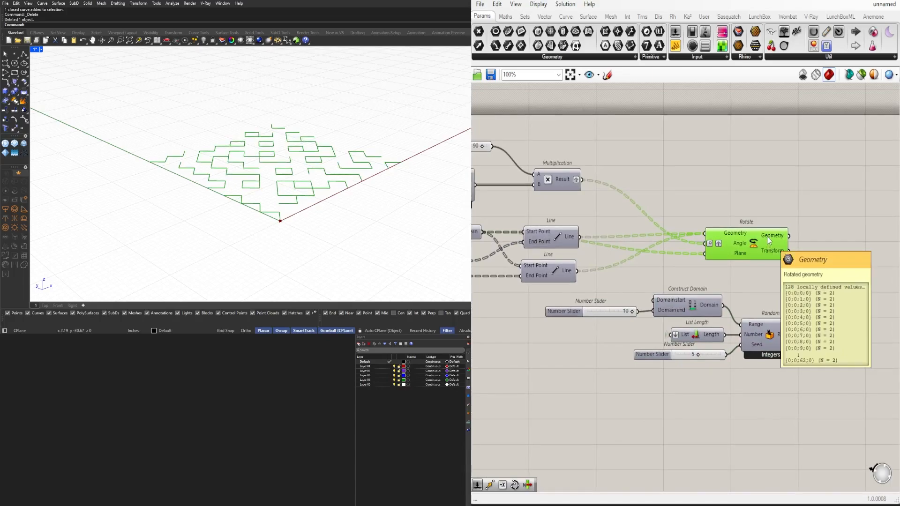
left_click(765, 297)
scroll(772, 321, "down", 3)
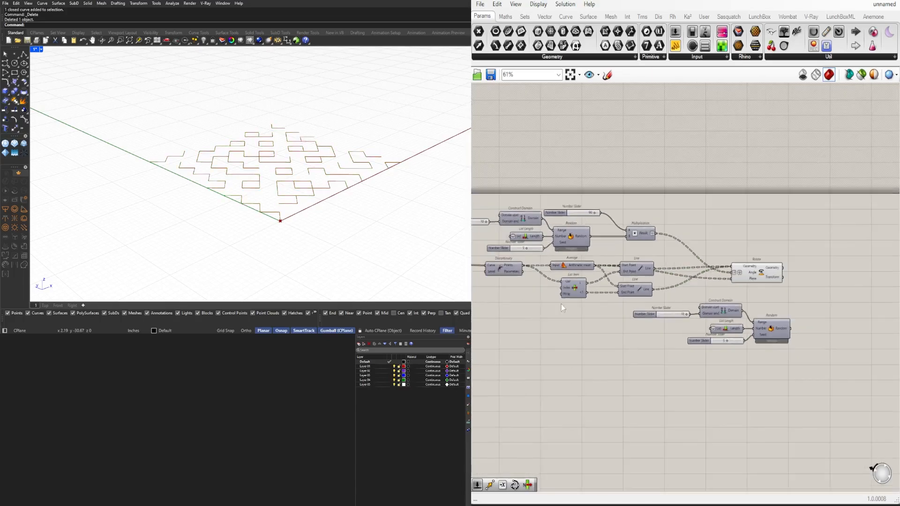
scroll(562, 305, "up", 3)
mouse_move(739, 223)
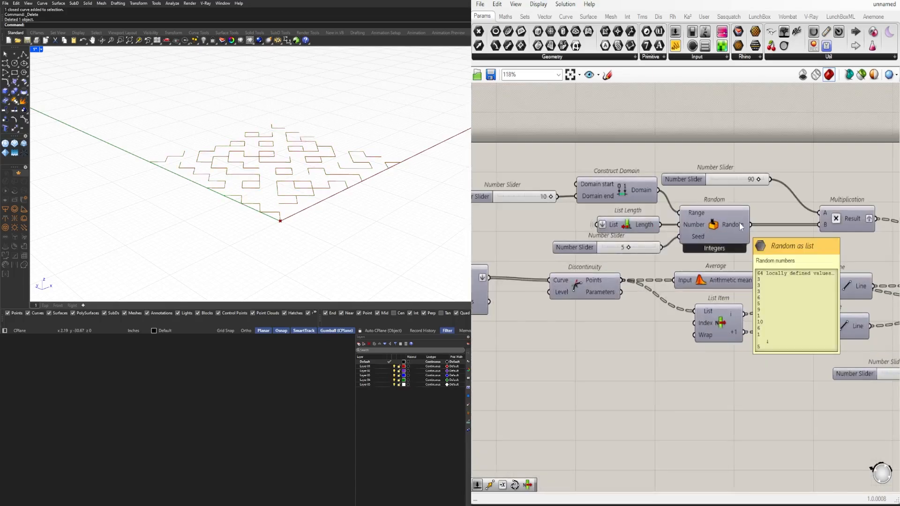
scroll(741, 223, "down", 2)
right_click_drag(750, 226, 480, 199)
Step: Remove the graft from Rotate's Angle input and check the rotated lines from a higher viewpoint
left_click(724, 246)
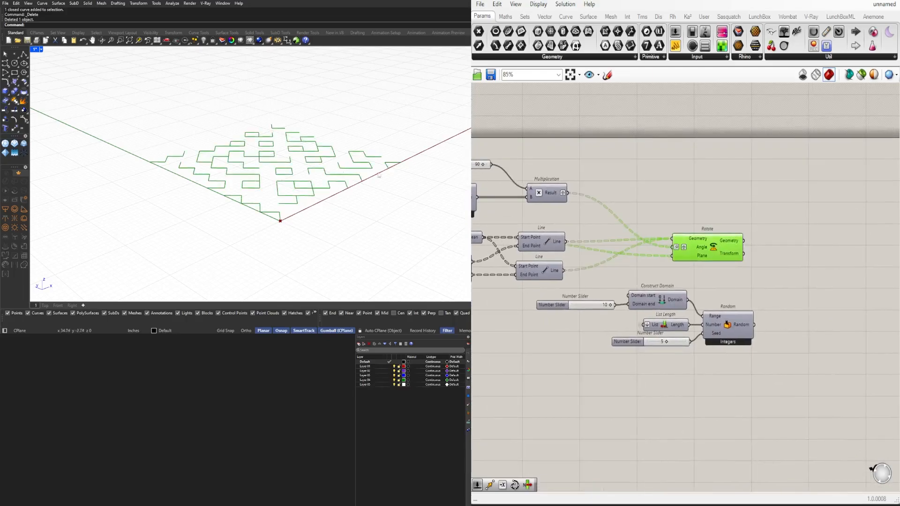
right_click_drag(379, 174, 373, 211)
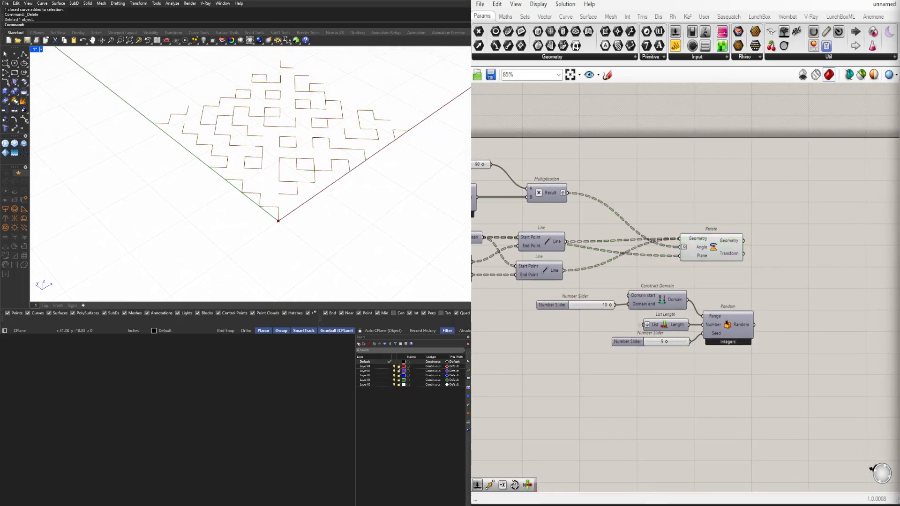
left_click(716, 243)
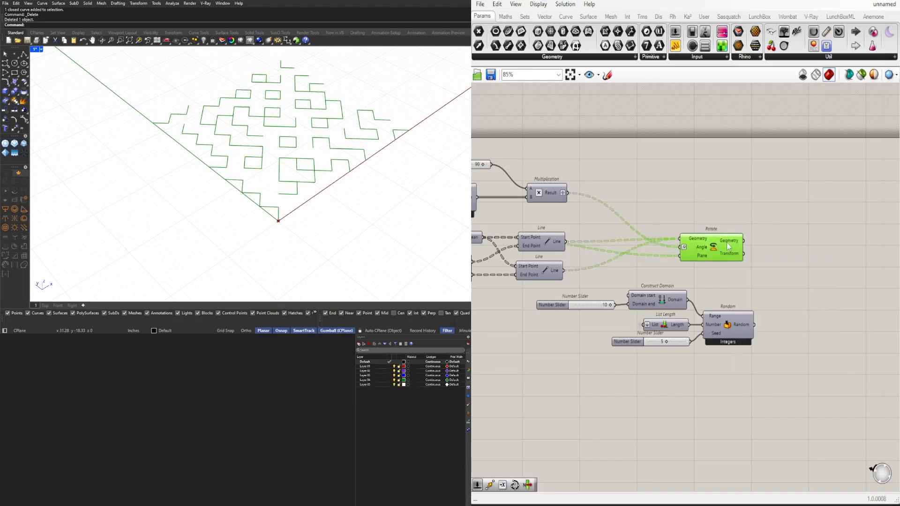
left_click(746, 331)
Step: Add an Extrude component to the canvas and place it beyond the second Random component, leaving space between them
right_click_drag(790, 329, 745, 316)
double_click(760, 311)
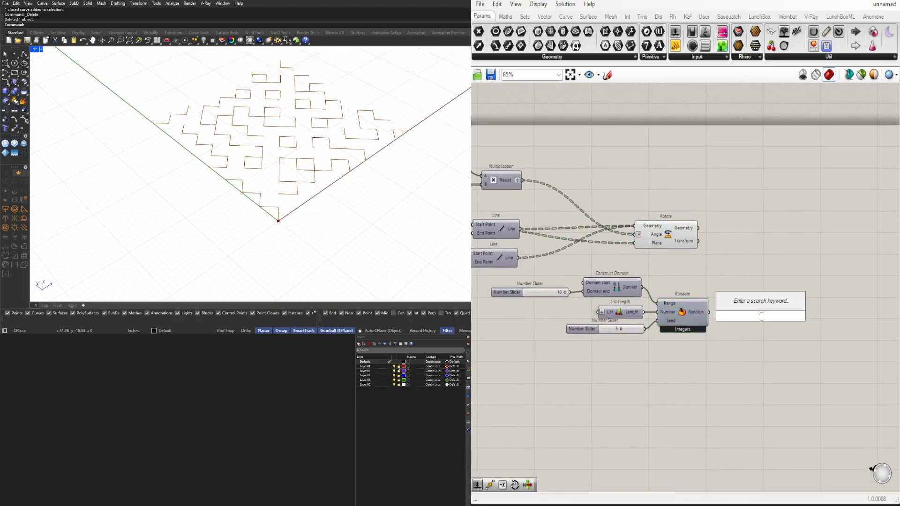
left_click(650, 236)
left_click(689, 329)
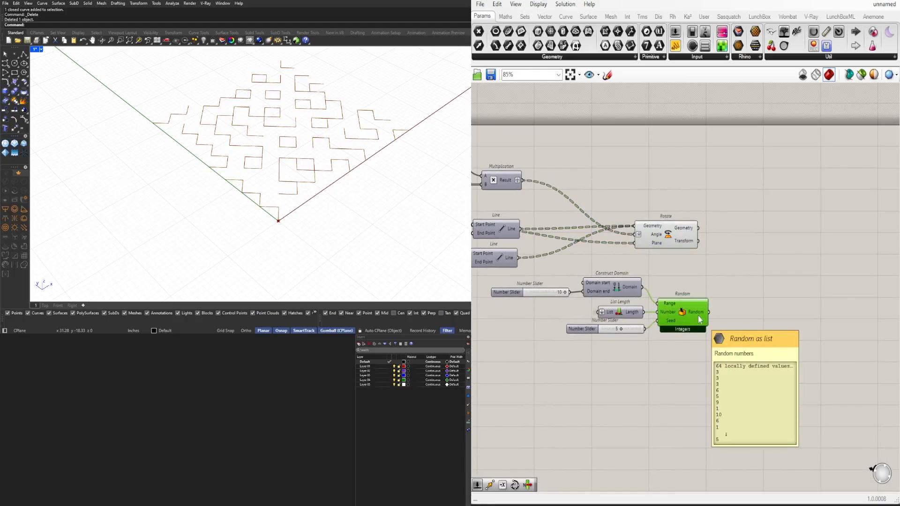
double_click(766, 311)
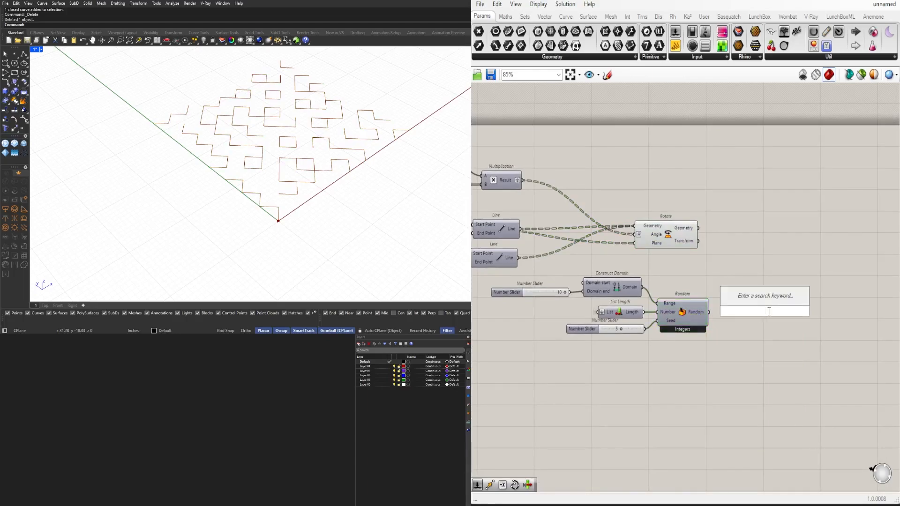
type("extrude")
key("Return")
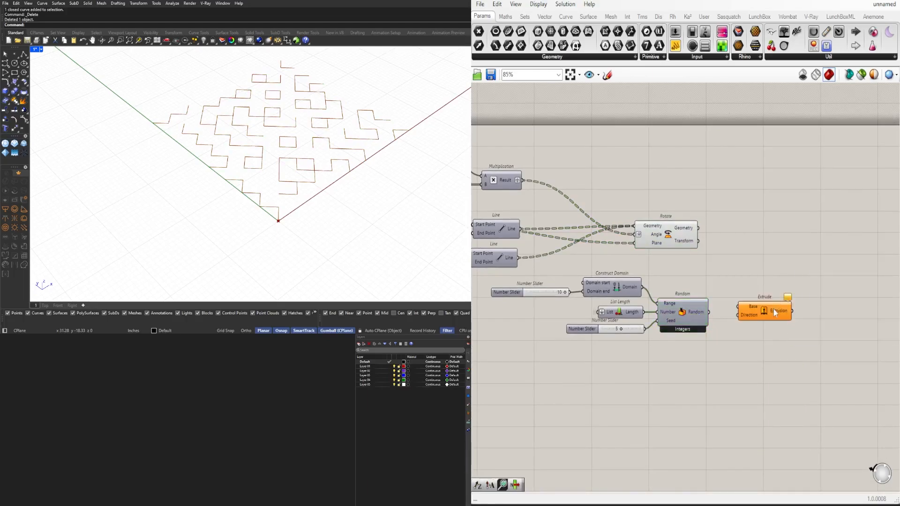
left_click_drag(774, 310, 848, 297)
Step: Add a Unit Z component between the second Random component and Extrude
left_click(668, 223)
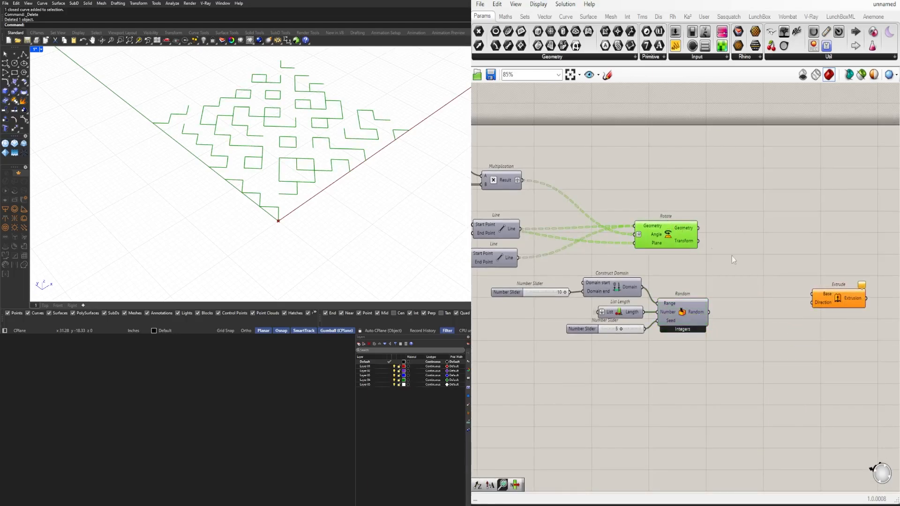
double_click(764, 305)
type("z")
left_click(746, 292)
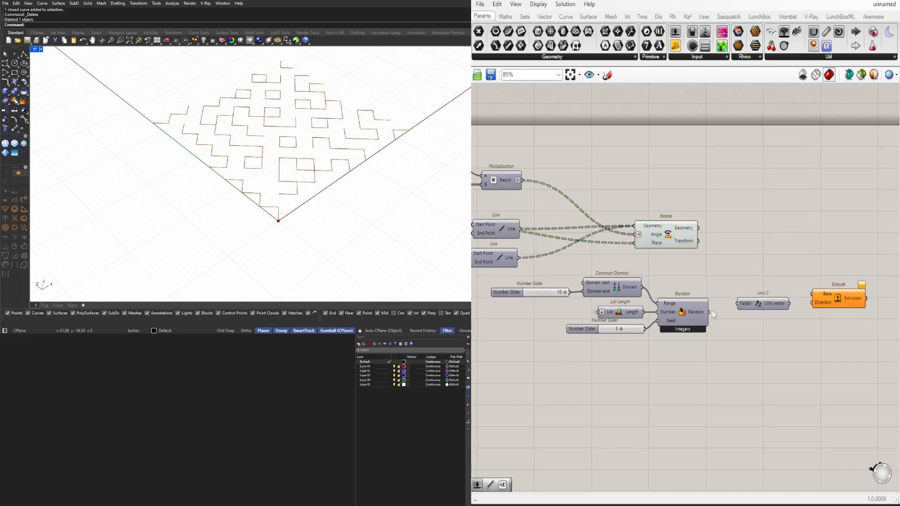
Step: Wire the second Random output to Unit Z's Factor, and feed Extrude with Rotate's Geometry as Base and the unit vector as Direction
scroll(713, 311, "up", 1)
left_click_drag(709, 313, 728, 312)
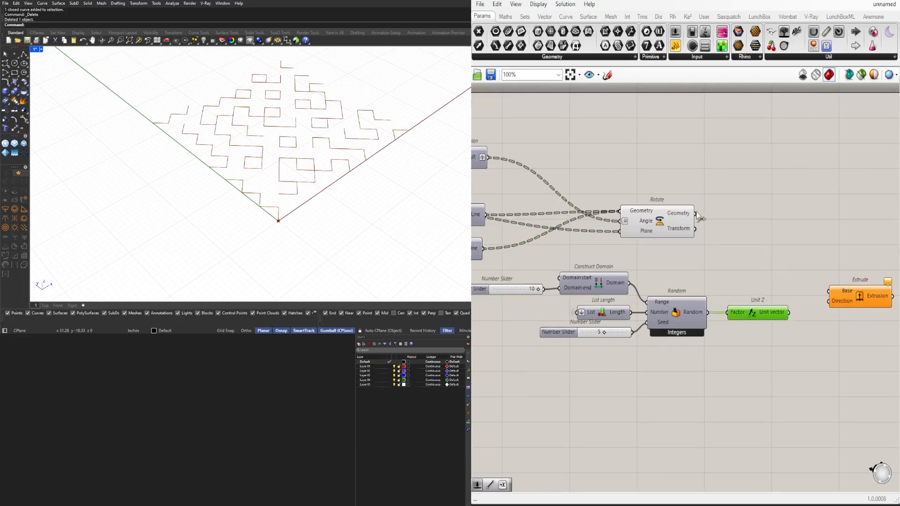
left_click_drag(697, 214, 824, 288)
left_click_drag(789, 313, 806, 296)
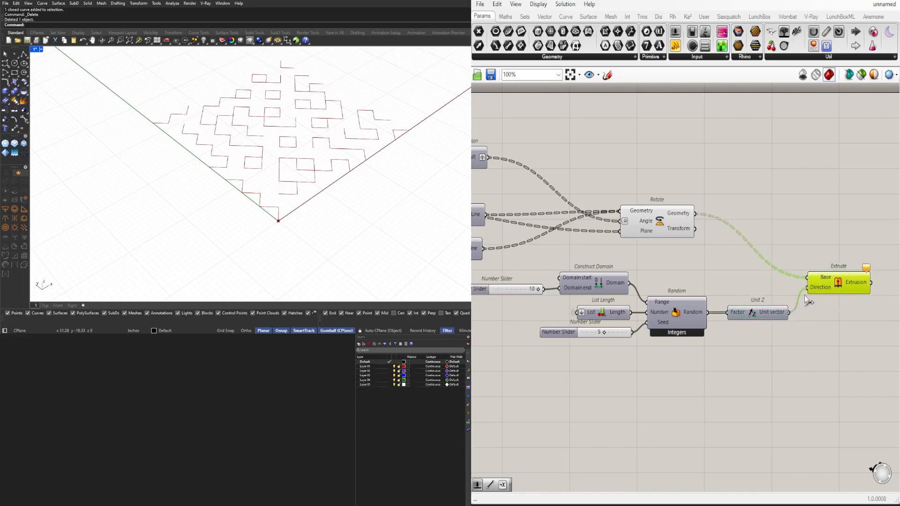
Step: Try grafting Extrude's Direction input and move the component farther from Unit Z
scroll(806, 304, "up", 3)
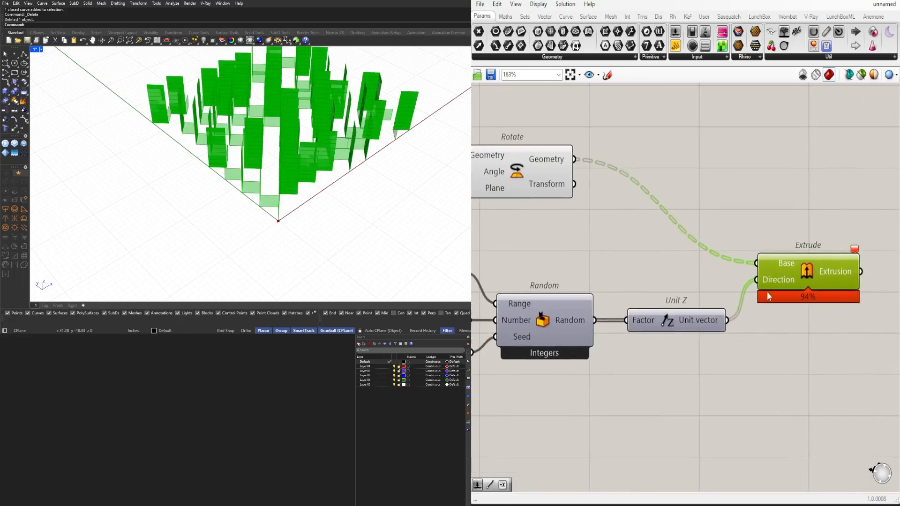
right_click(770, 284)
left_click(825, 359)
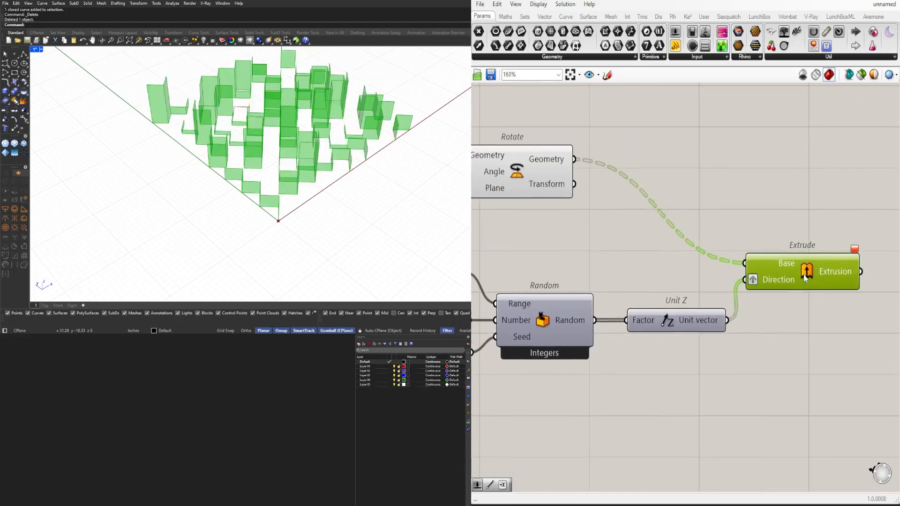
left_click_drag(816, 278, 862, 236)
scroll(846, 246, "down", 3)
left_click(827, 317)
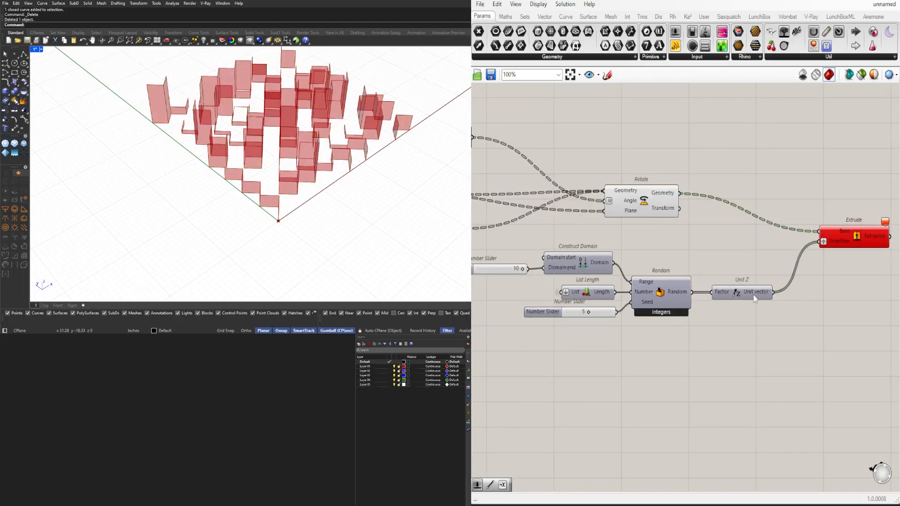
Step: Connect Rotate's Geometry output to the List input of the second Random's List Length component
mouse_move(755, 299)
mouse_move(668, 195)
right_click_drag(662, 232, 716, 227)
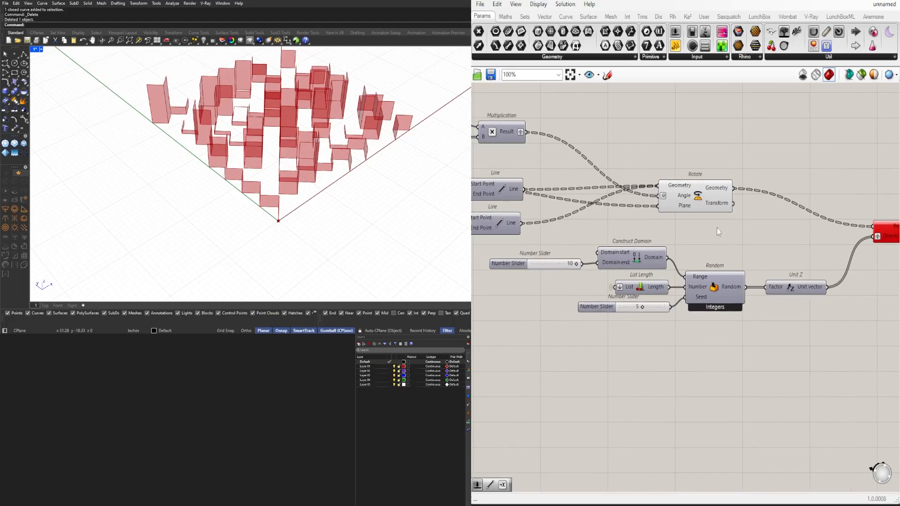
left_click_drag(734, 188, 592, 264)
left_click_drag(659, 257, 641, 295)
mouse_move(633, 293)
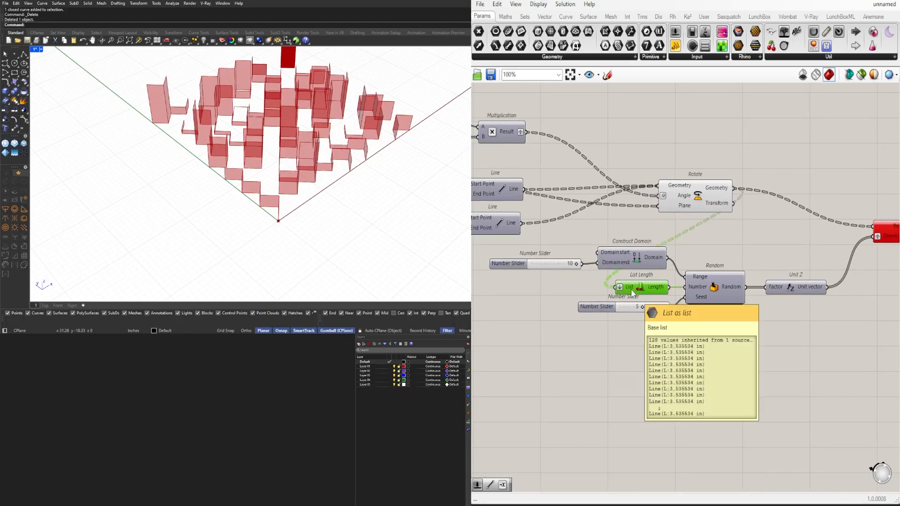
left_click(713, 291)
Step: Remove the graft from Extrude's Direction input
right_click_drag(820, 287, 728, 308)
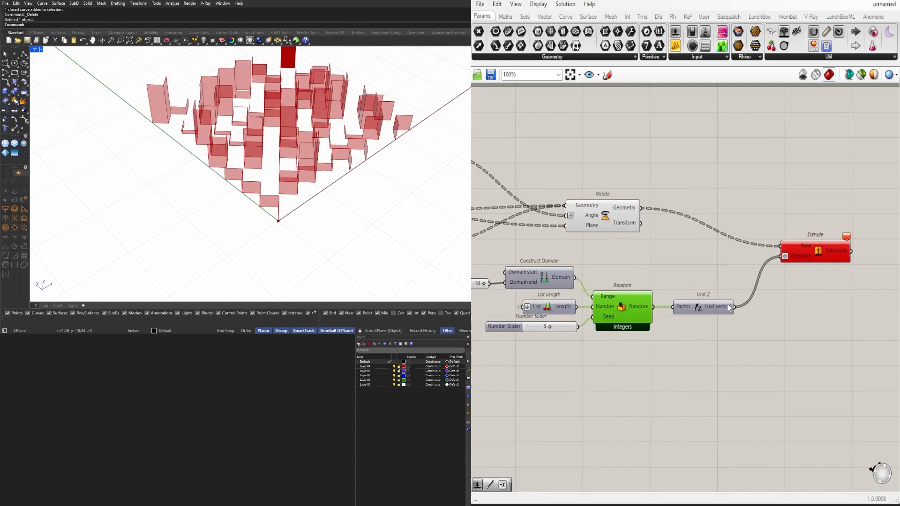
right_click(785, 254)
left_click(807, 333)
right_click_drag(843, 272, 769, 288)
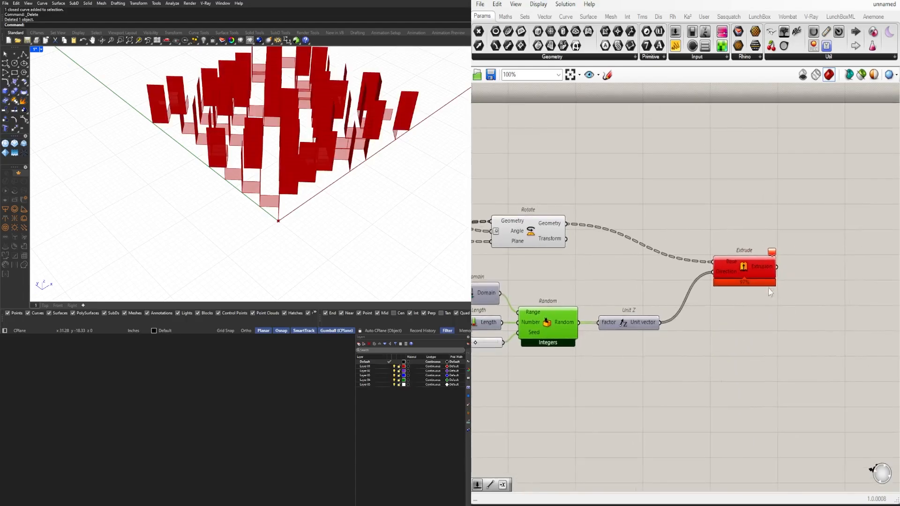
Step: Try grafting Unit Z's Unit vector output and shift Extrude slightly away from it
left_click_drag(535, 235, 514, 238)
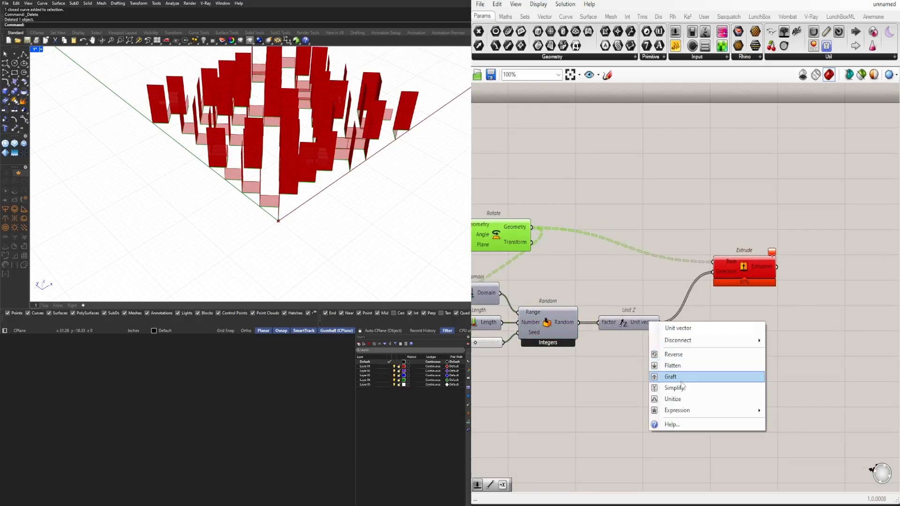
left_click(683, 377)
left_click_drag(741, 272, 759, 272)
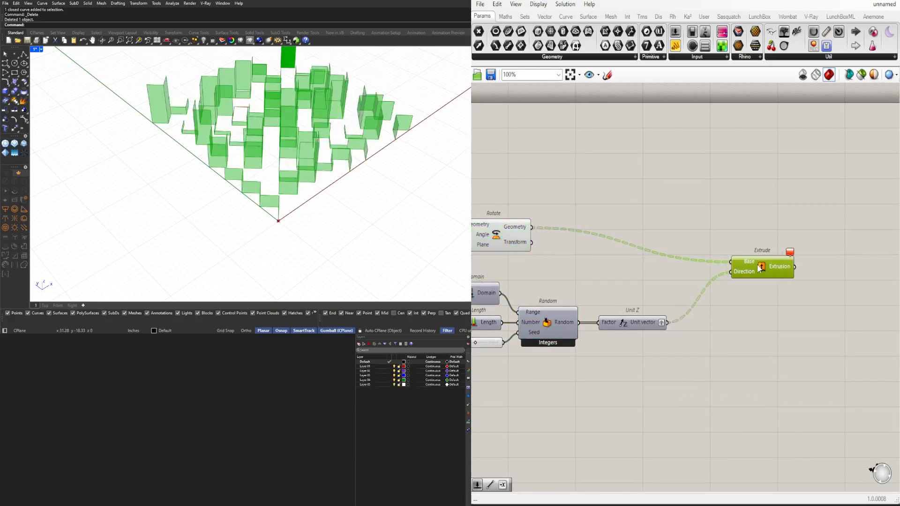
left_click(733, 305)
Step: Duplicate the second Construct Domain's Domain end slider and connect the copy to its Domain start input
right_click_drag(580, 278, 785, 266)
scroll(786, 266, "down", 1)
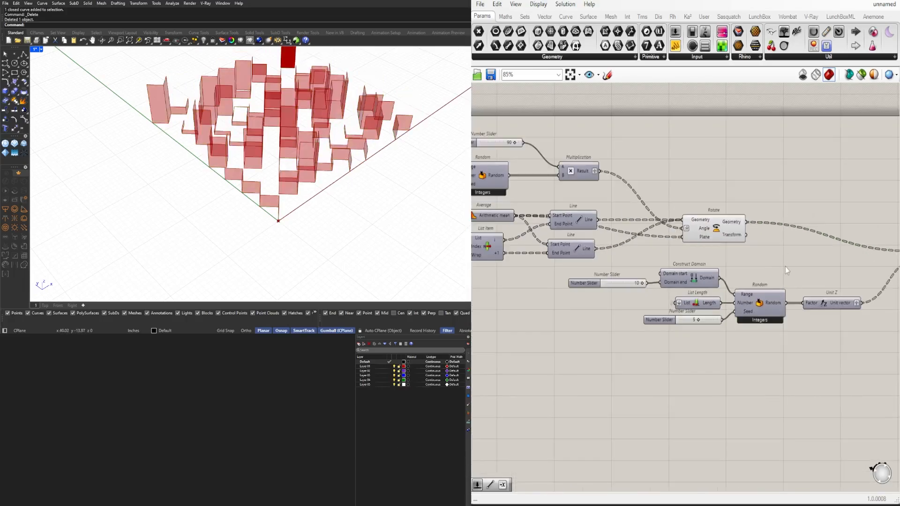
scroll(696, 289, "up", 1)
left_click_drag(573, 289, 564, 299)
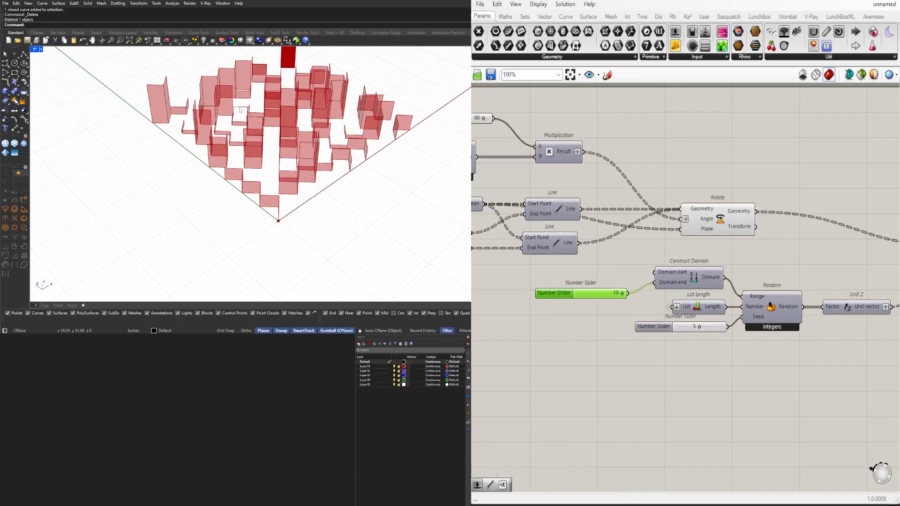
scroll(561, 295, "up", 3)
left_click_drag(547, 294, 547, 260, "alt")
left_click_drag(739, 252, 683, 255)
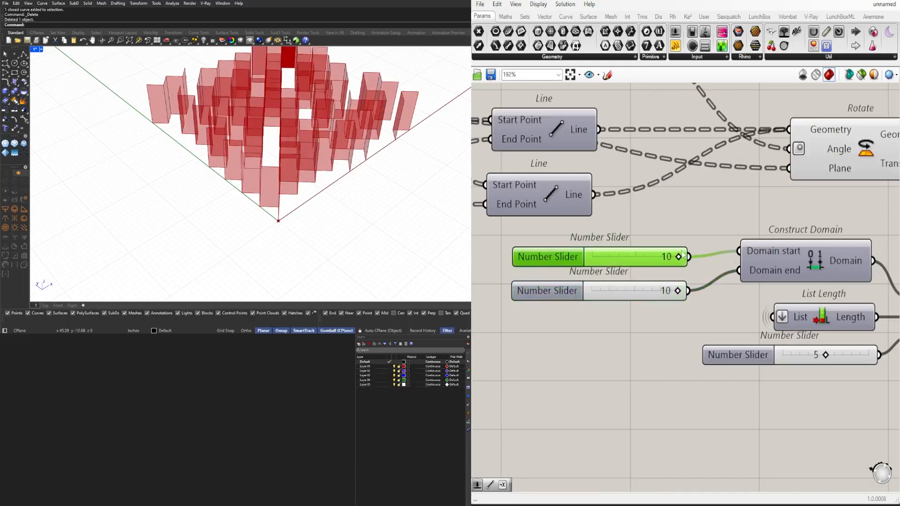
Step: Set the second Construct Domain's Domain start slider to 3 and check the extrusions from a low viewpoint
right_click_drag(366, 432, 300, 309)
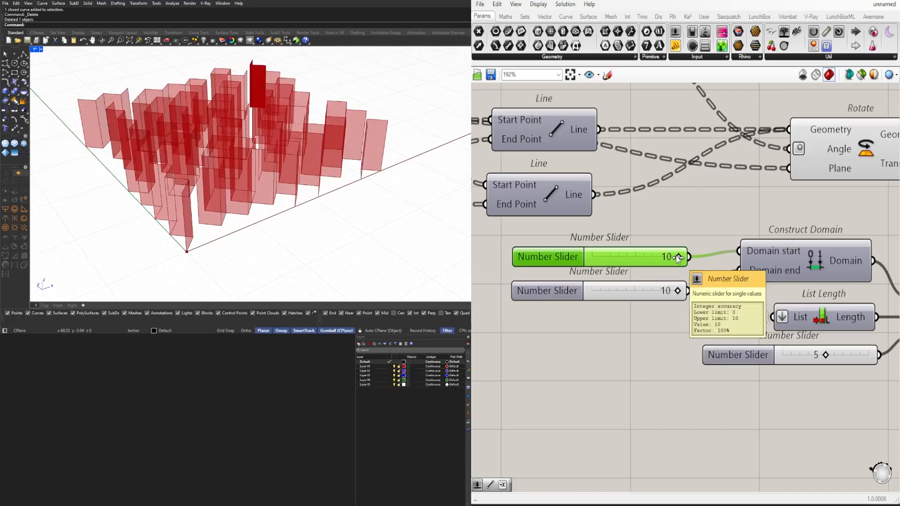
right_click_drag(251, 215, 241, 176)
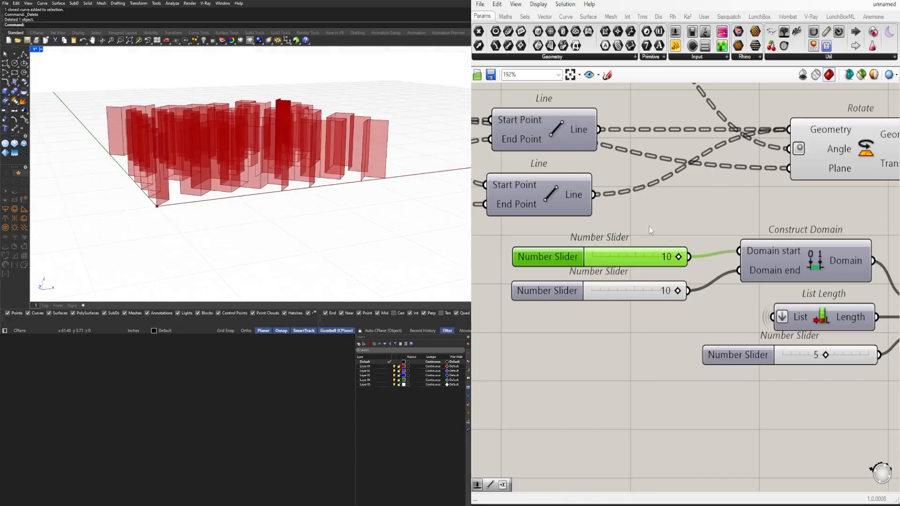
double_click(666, 264)
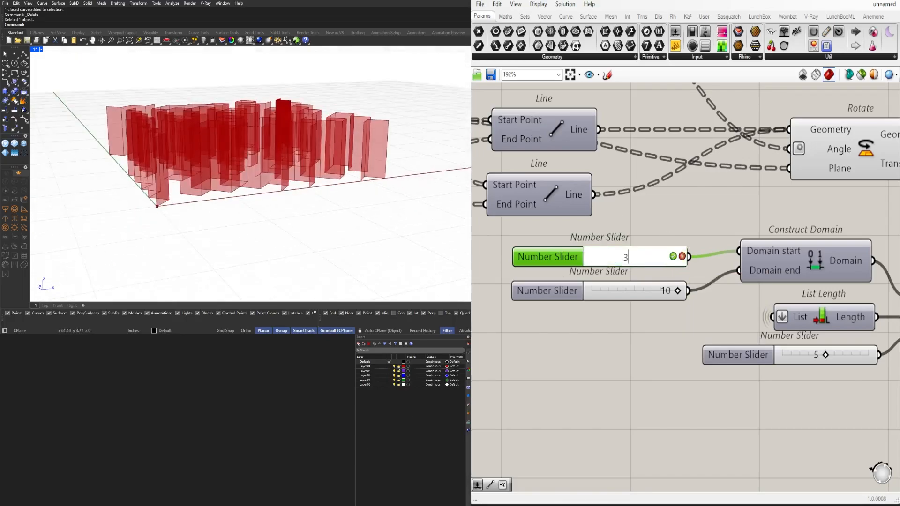
key("Return")
right_click_drag(424, 90, 285, 141)
Step: Move Extrude closer to Unit Z and remove the graft from the Unit vector output
scroll(747, 241, "down", 3)
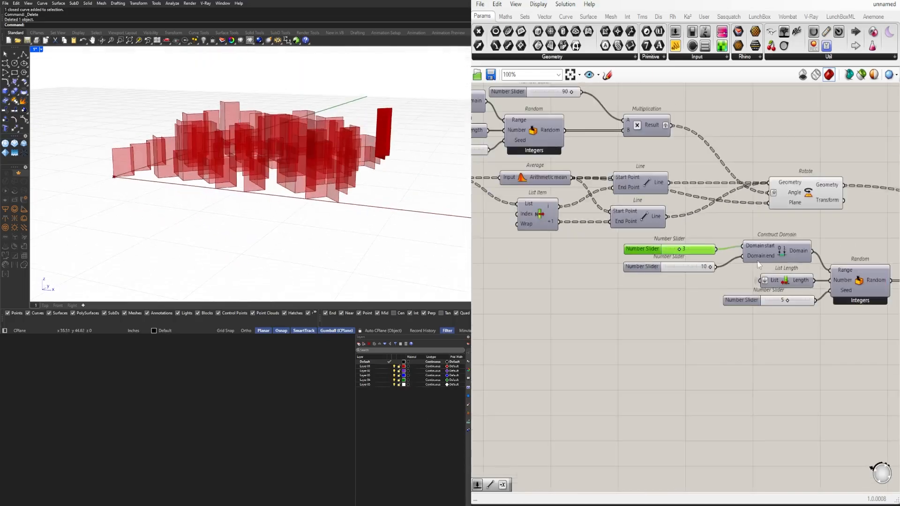
right_click_drag(758, 265, 523, 278)
left_click_drag(812, 241, 790, 280)
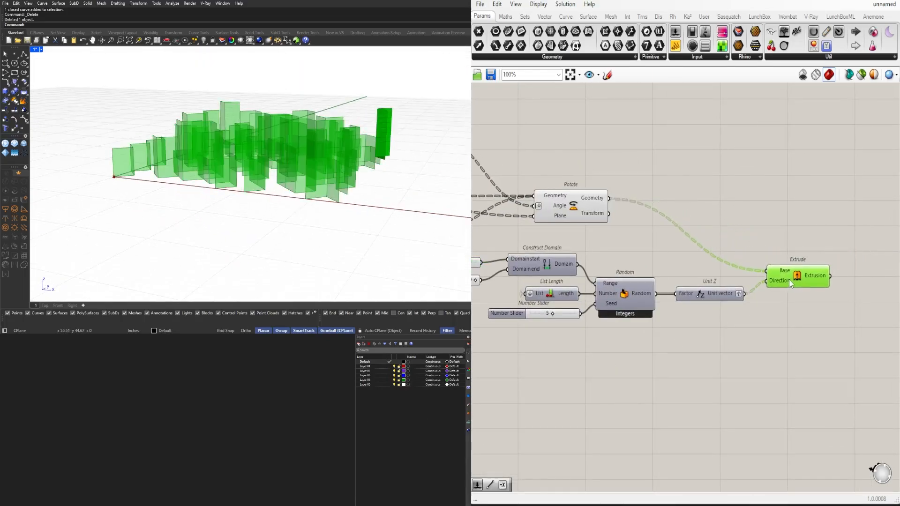
left_click(741, 284)
right_click(740, 294)
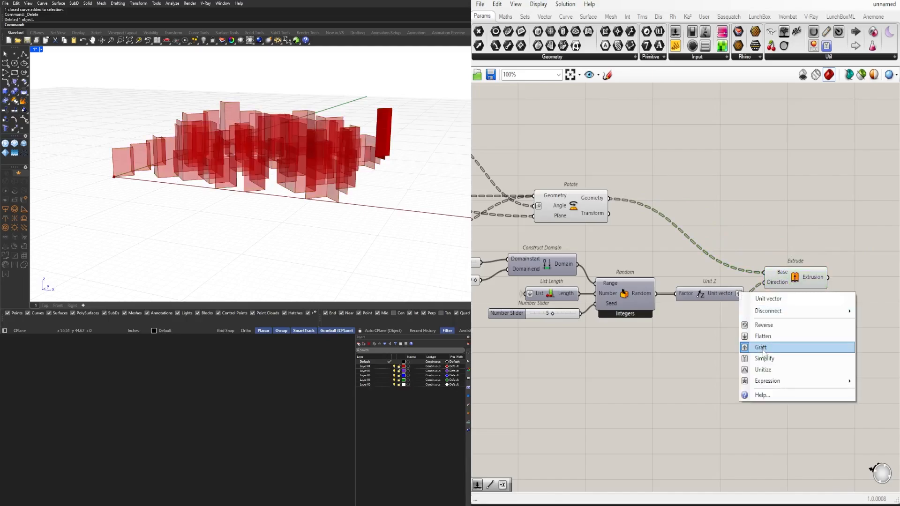
left_click(779, 346)
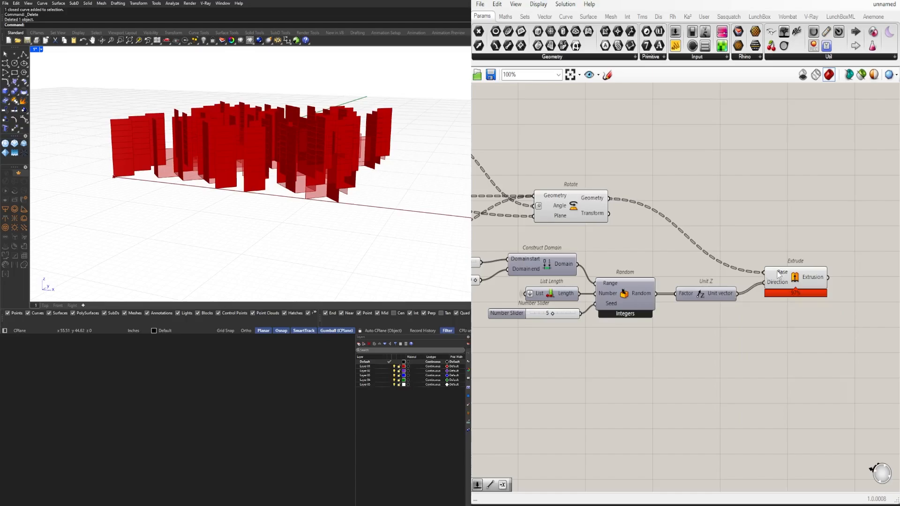
Step: Set the Seed slider of the second Random component to 1
right_click_drag(648, 323, 742, 313)
scroll(794, 317, "down", 2)
scroll(799, 312, "up", 2)
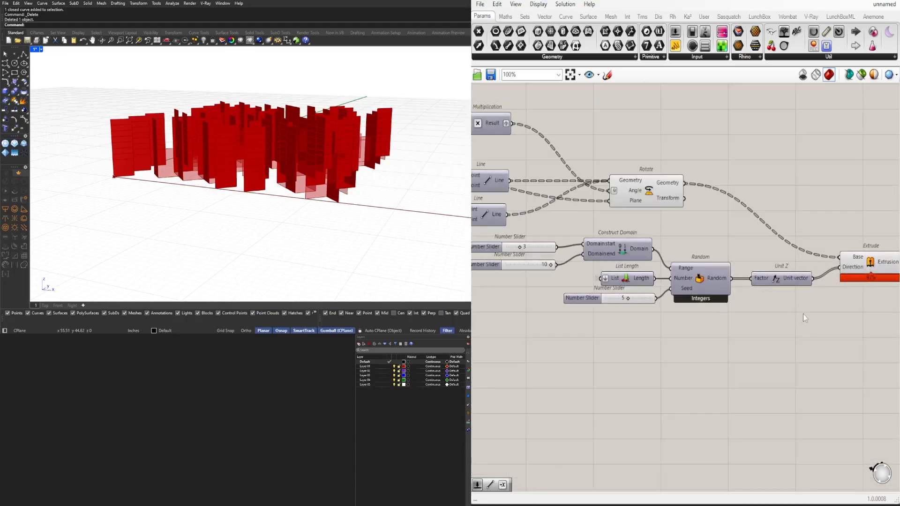
scroll(632, 300, "up", 2)
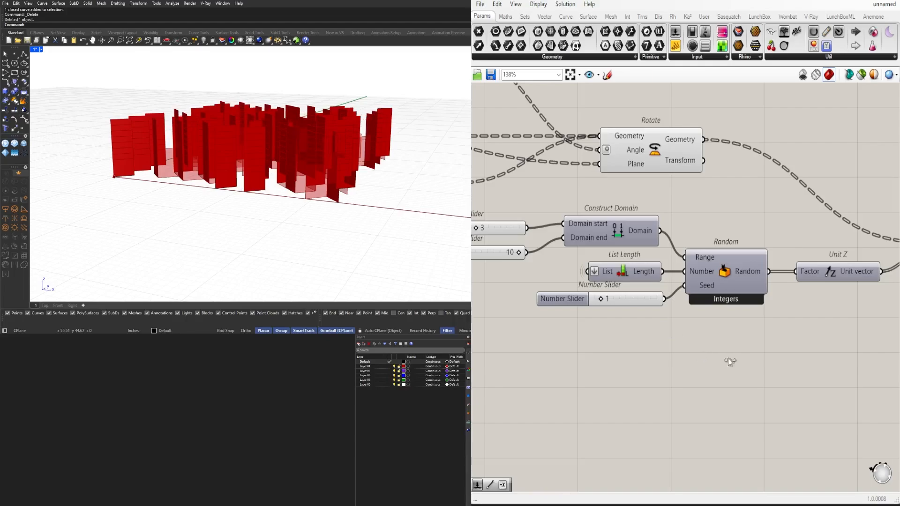
Step: Flatten Rotate's Geometry output so each line pairs with its own extrusion vector
scroll(730, 361, "down", 2)
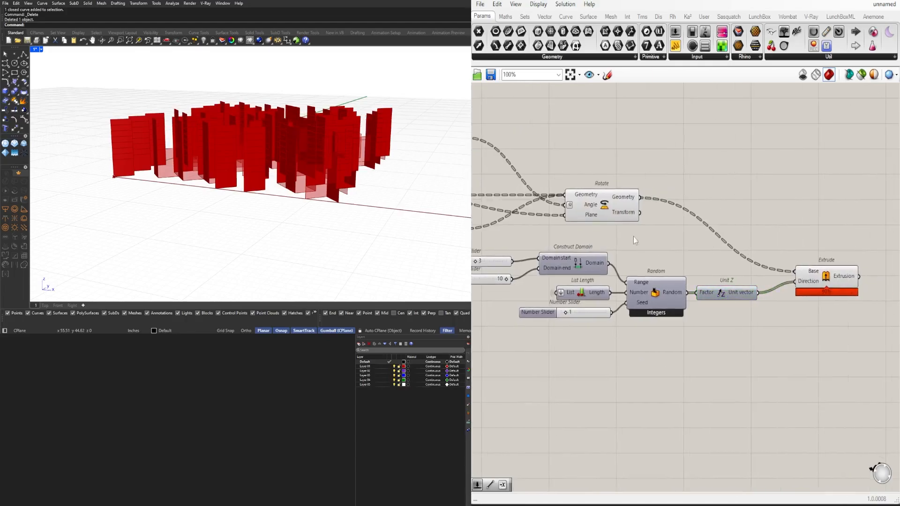
right_click(626, 199)
left_click(627, 198)
right_click(627, 198)
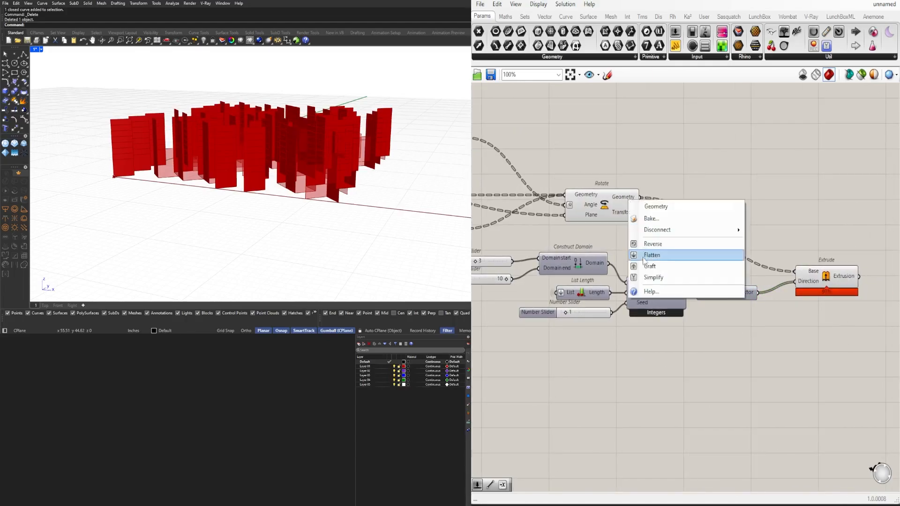
left_click(651, 267)
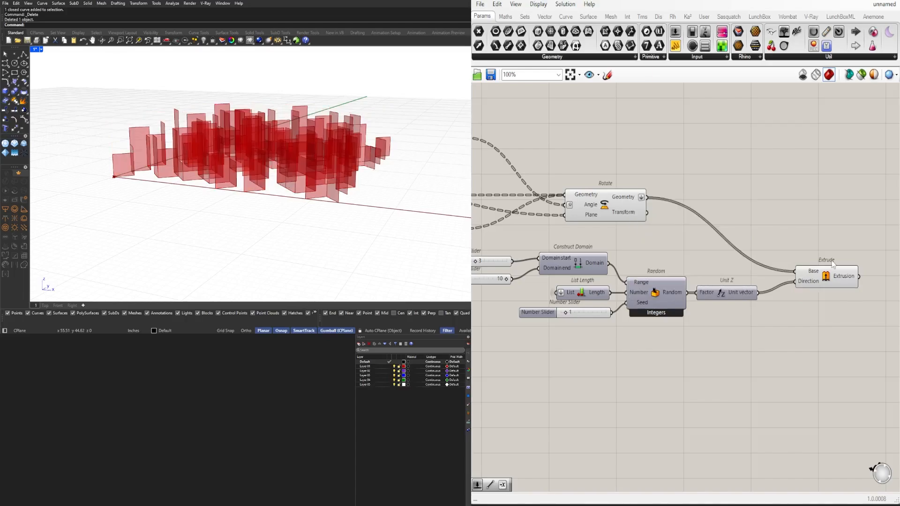
Step: Examine the extruded walls from several viewpoints and look over the whole definition
left_click(833, 273)
right_click_drag(354, 138, 356, 177)
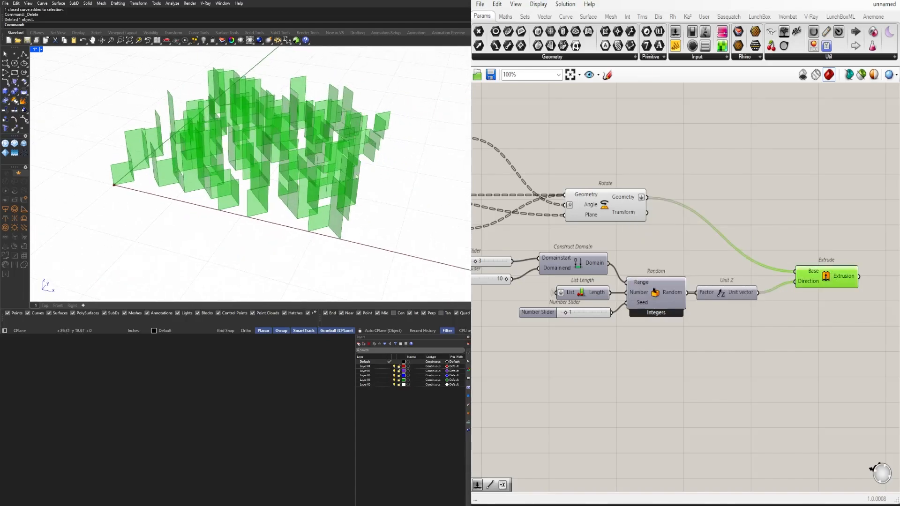
left_click(703, 240)
mouse_move(269, 181)
right_mouse_down()
mouse_move(278, 152)
mouse_move(390, 156)
mouse_move(255, 190)
right_mouse_up()
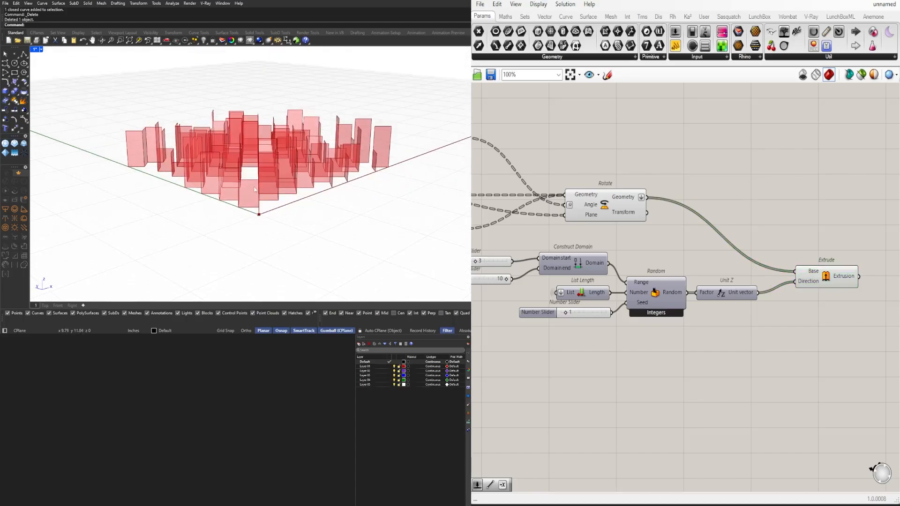
right_click_drag(383, 185, 342, 169)
scroll(589, 282, "down", 3)
right_click_drag(590, 299, 783, 317)
scroll(751, 310, "down", 1)
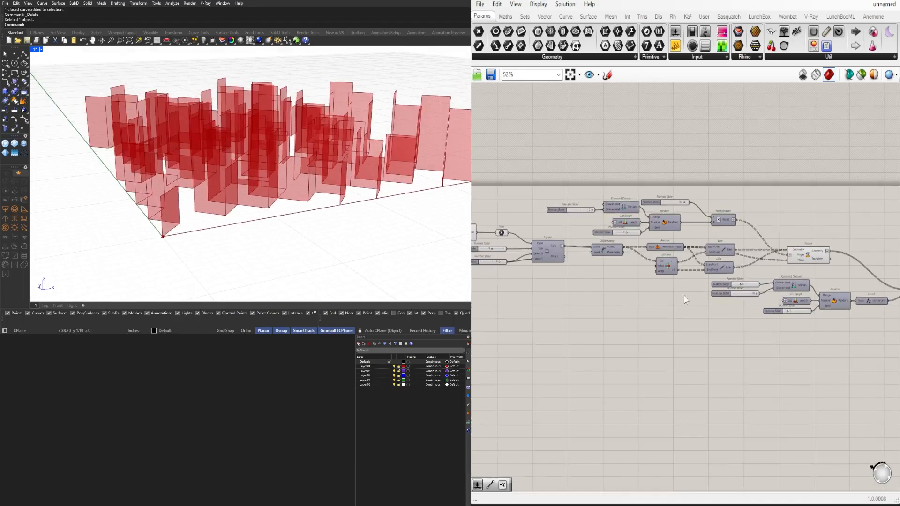
Step: Raise the maximum of the Square grid's Size slider to 20 and set the slider to 20
mouse_move(345, 188)
right_mouse_down()
mouse_move(355, 141)
mouse_move(352, 182)
right_mouse_up()
scroll(568, 300, "down", 3)
right_click_drag(567, 303, 731, 302)
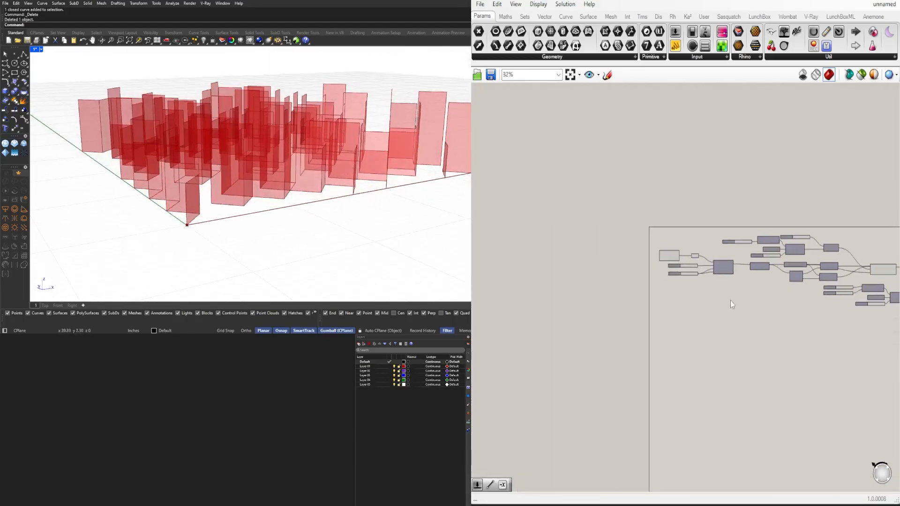
scroll(707, 280, "up", 10)
right_click_drag(657, 237, 640, 288)
scroll(613, 272, "up", 2)
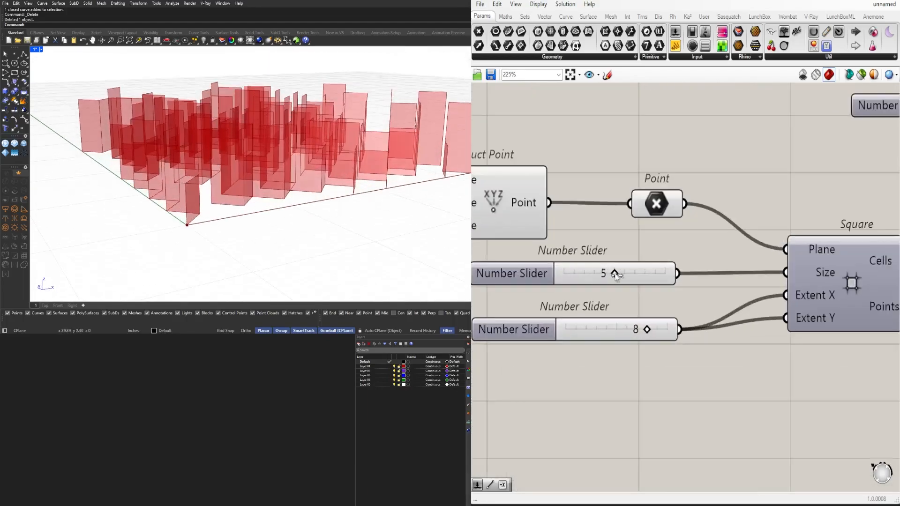
left_click_drag(615, 274, 681, 276)
double_click(544, 280)
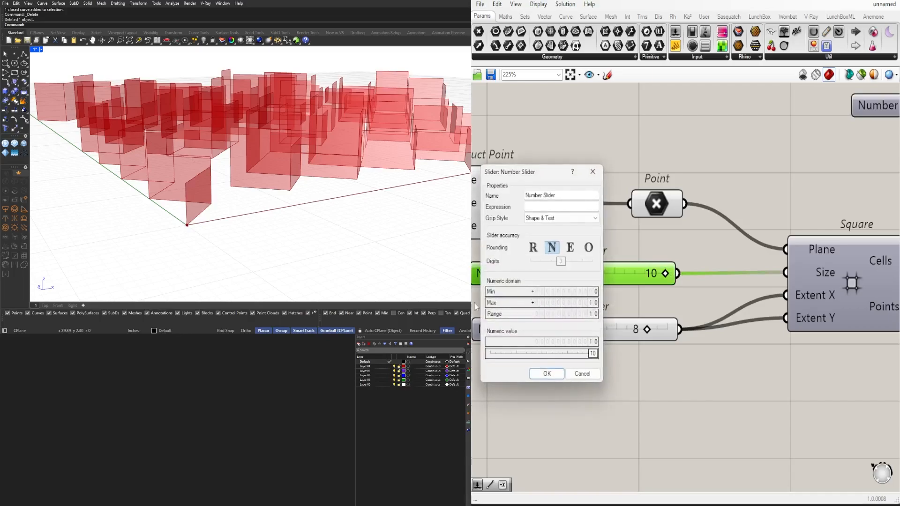
double_click(570, 305)
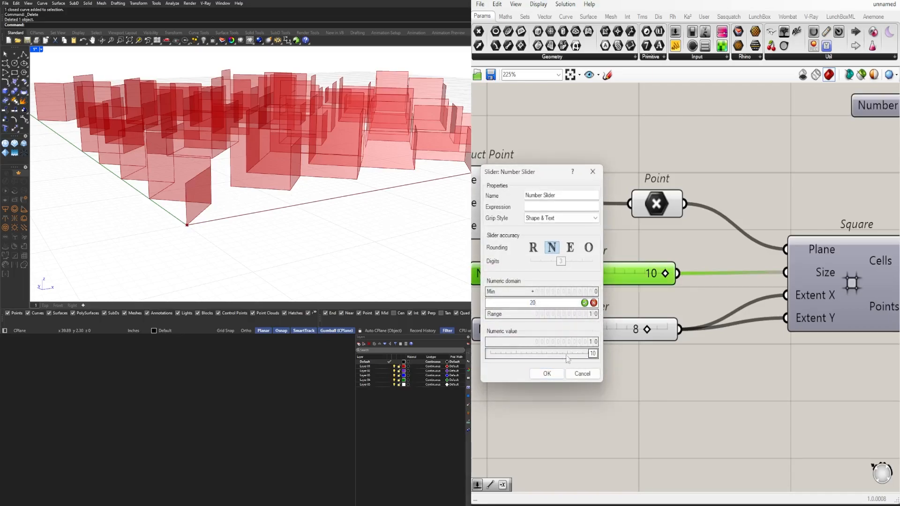
left_click(547, 374)
left_click_drag(614, 274, 675, 273)
Step: Turn on the preview of the Square grid component so its cells are drawn beneath the walls
scroll(318, 197, "down", 5)
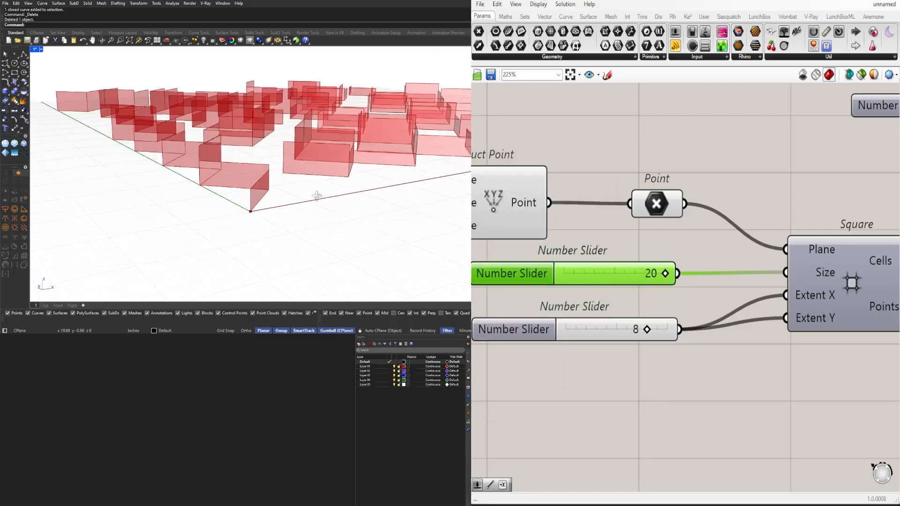
right_click_drag(317, 197, 296, 207)
right_click_drag(364, 198, 211, 202, "shift")
right_click_drag(211, 201, 328, 234)
scroll(770, 291, "down", 4)
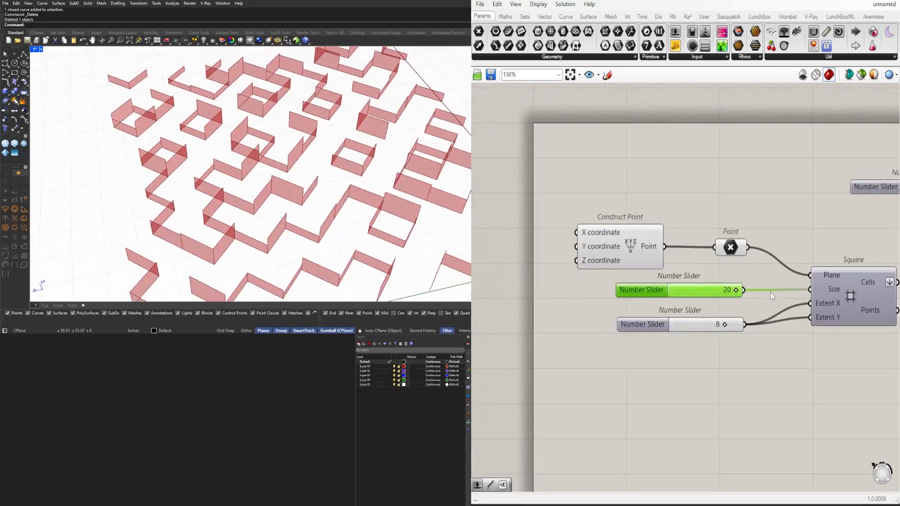
right_click_drag(844, 323, 602, 321)
middle_click(578, 297)
left_click(590, 276)
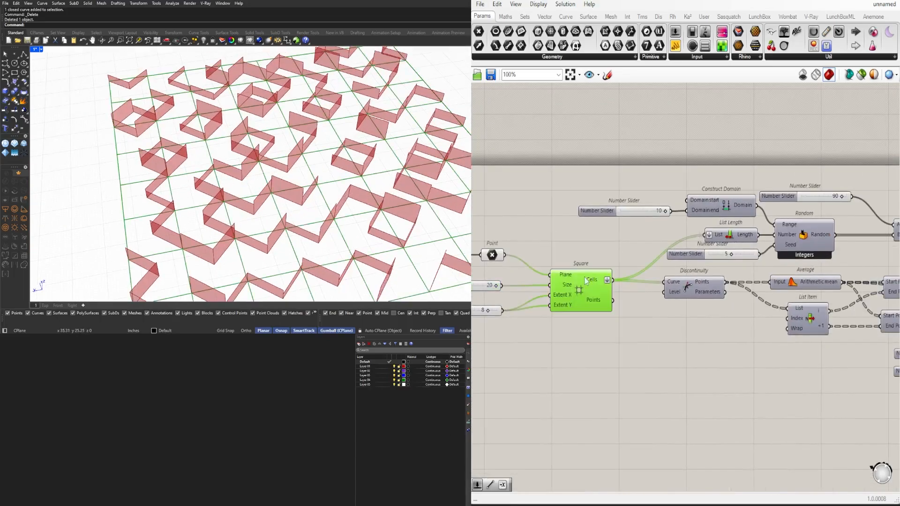
Step: Examine how the walls sit on the square grid from several viewpoints, with the Square component highlighted
right_click_drag(323, 213, 393, 140)
left_click(641, 148)
right_click_drag(371, 107, 298, 139)
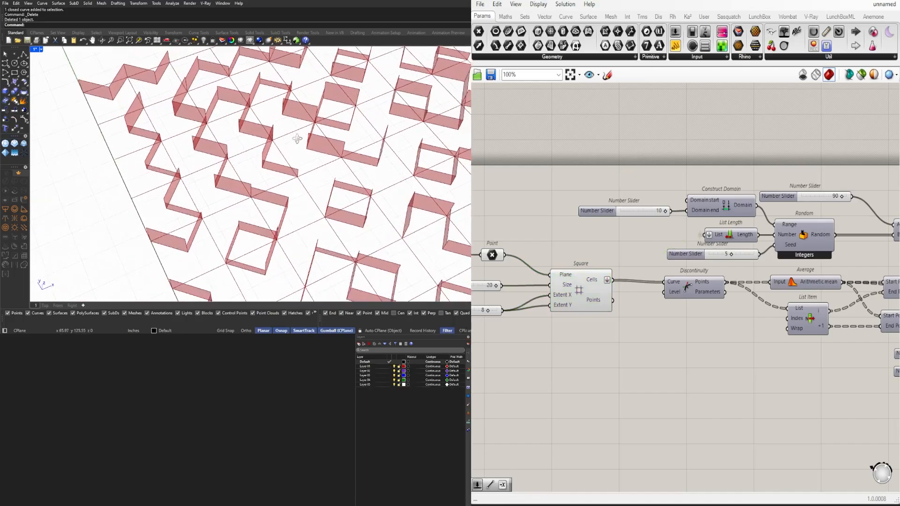
mouse_move(632, 288)
right_mouse_down()
mouse_move(523, 293)
mouse_move(626, 278)
right_mouse_up()
scroll(626, 278, "down", 1)
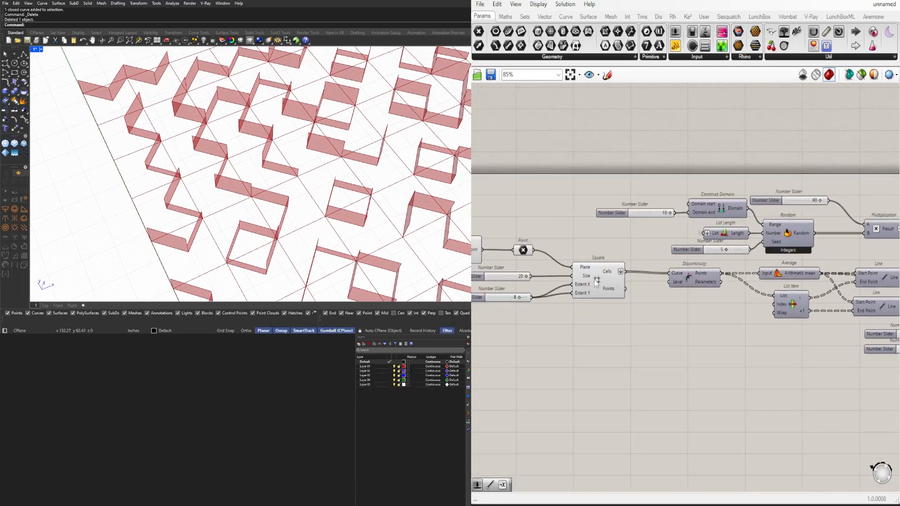
middle_click(601, 273)
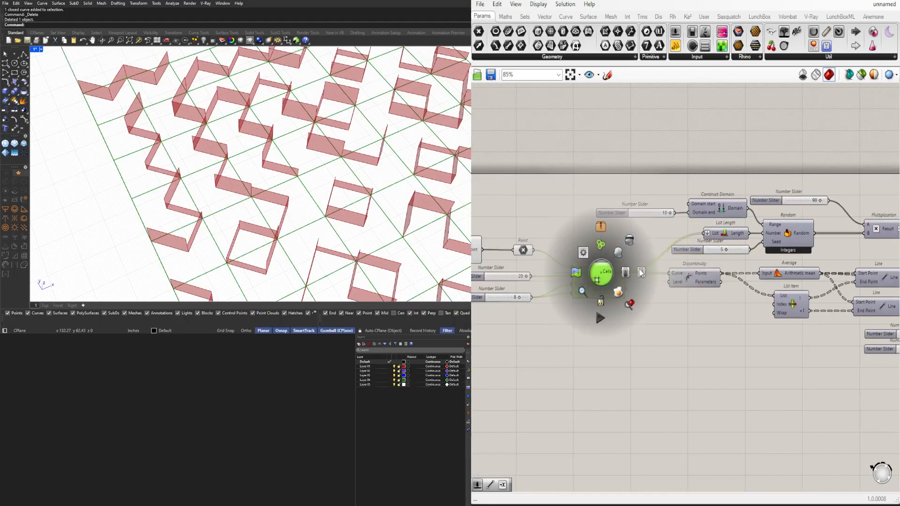
right_click_drag(621, 306, 580, 294)
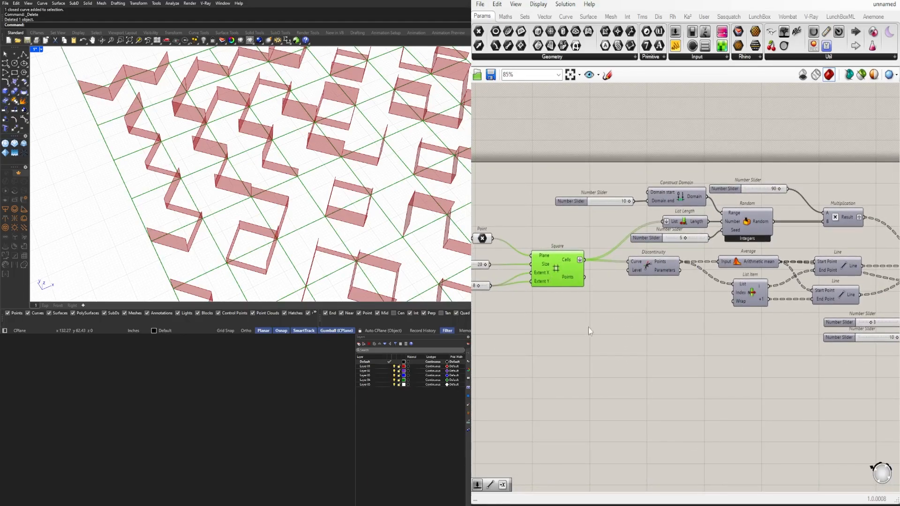
right_click_drag(510, 328, 581, 325)
scroll(293, 231, "down", 5)
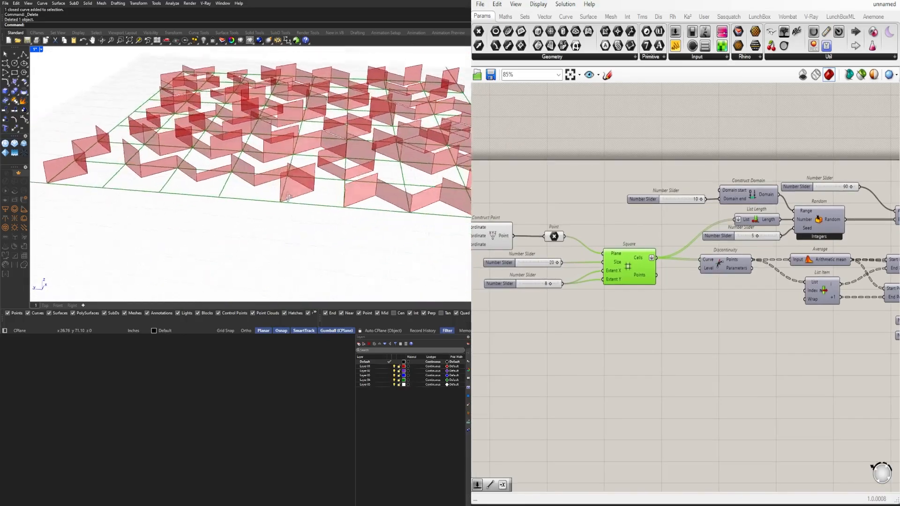
scroll(240, 233, "up", 5)
scroll(240, 233, "down", 5)
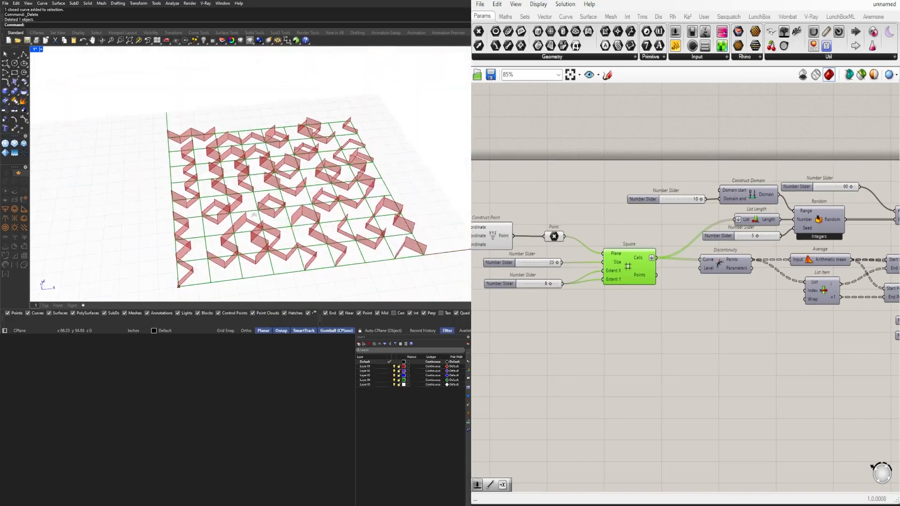
left_click(638, 285)
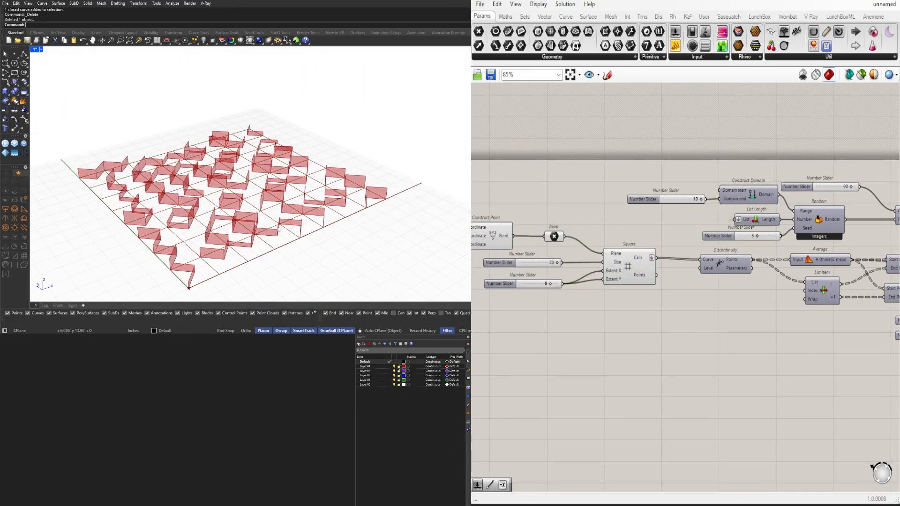
Step: Highlight the Extrude and Rotate components and examine how the rotated base lines relate to the extruded walls
scroll(762, 325, "down", 3)
right_click_drag(761, 325, 669, 296)
scroll(669, 296, "up", 3)
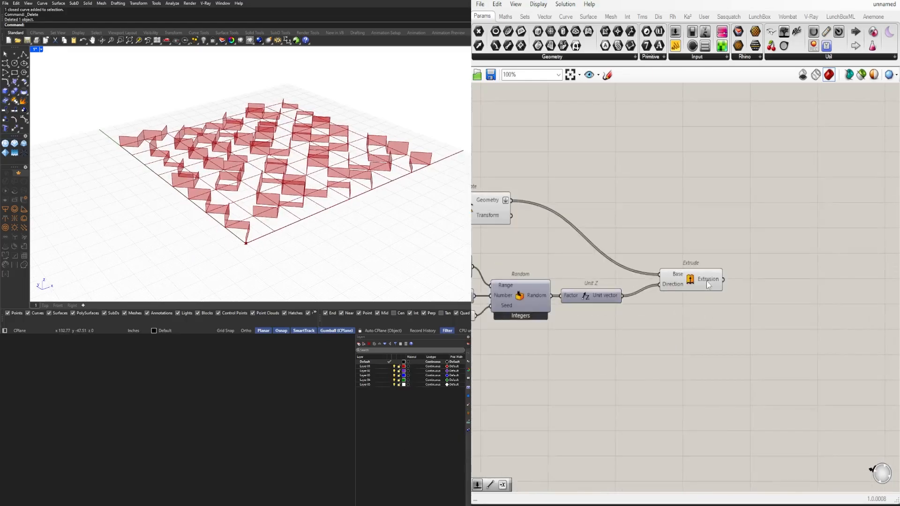
left_click(704, 281)
right_click_drag(574, 237, 823, 255)
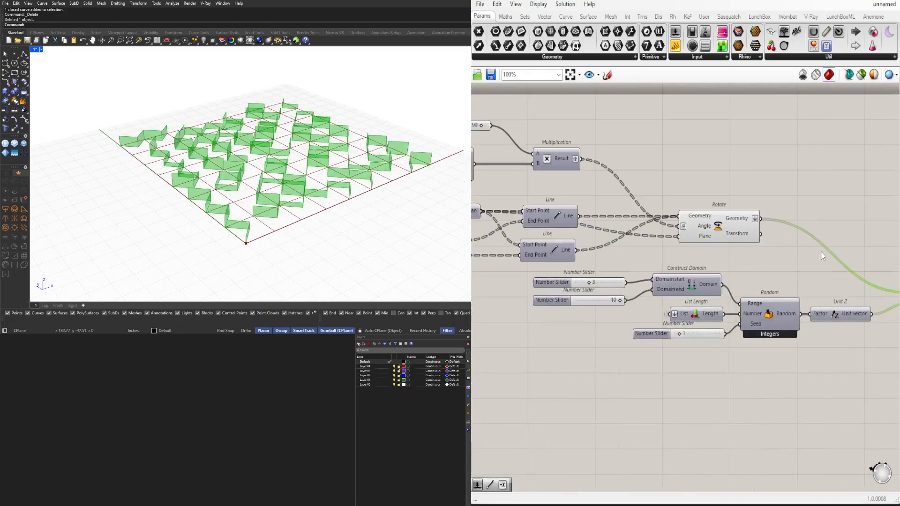
left_click(729, 229)
scroll(330, 175, "up", 5)
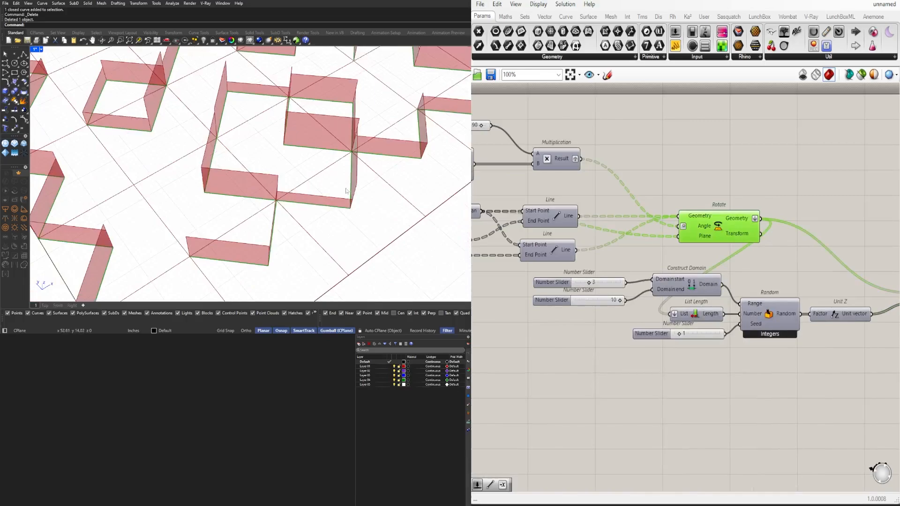
scroll(330, 175, "up", 2)
scroll(330, 178, "down", 5)
scroll(330, 188, "up", 6)
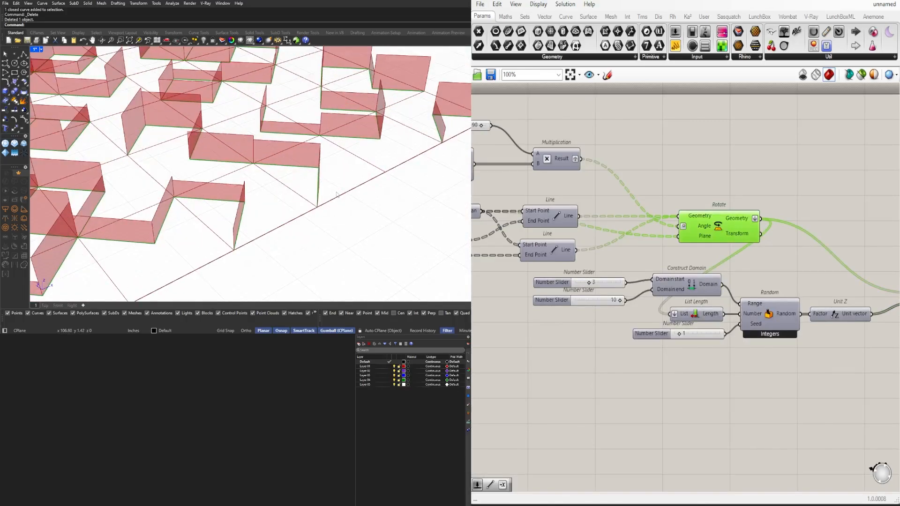
scroll(331, 190, "down", 6)
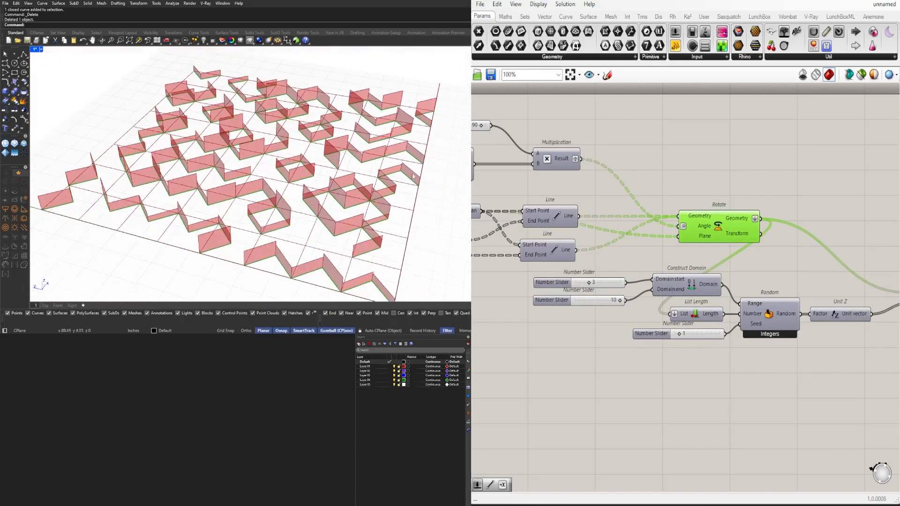
scroll(378, 181, "up", 2)
right_click_drag(377, 181, 407, 194)
scroll(765, 267, "down", 1)
right_click_drag(764, 266, 587, 256)
left_click(731, 269)
left_click(733, 275)
left_click(544, 228)
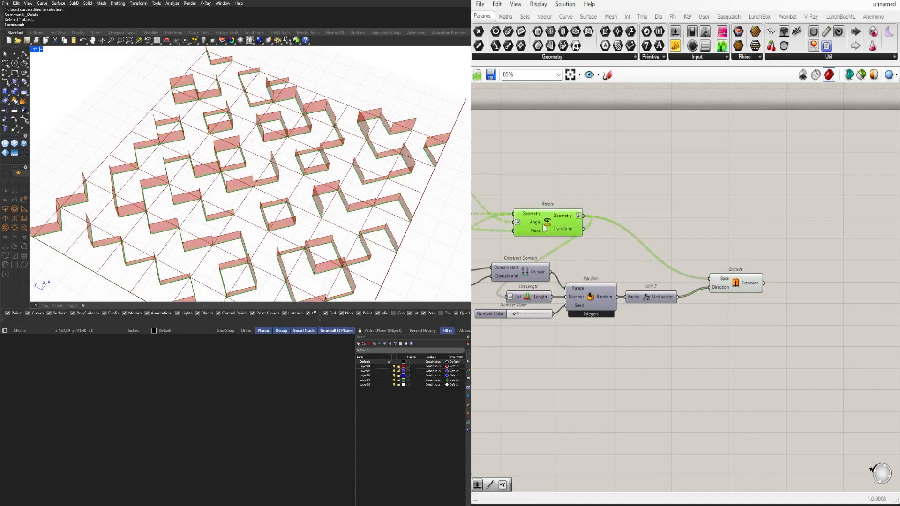
scroll(307, 207, "up", 2)
right_click_drag(307, 207, 334, 199)
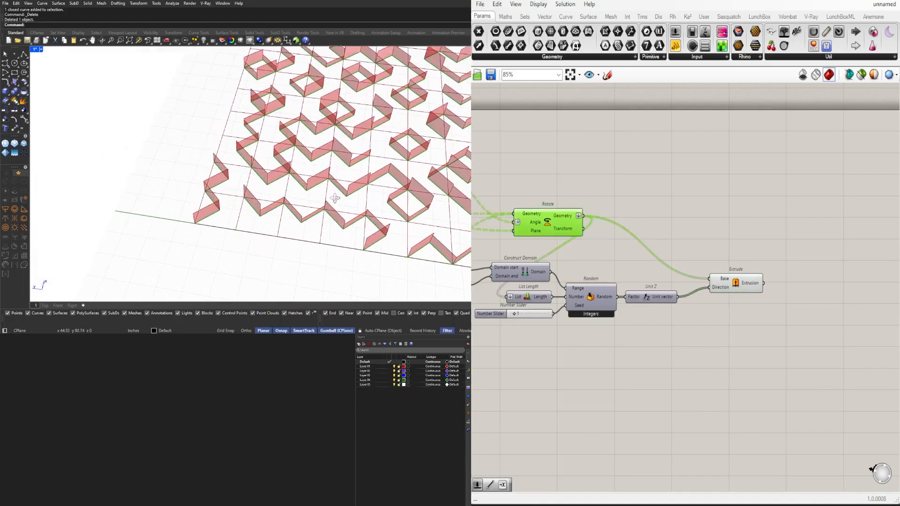
scroll(282, 151, "up", 3)
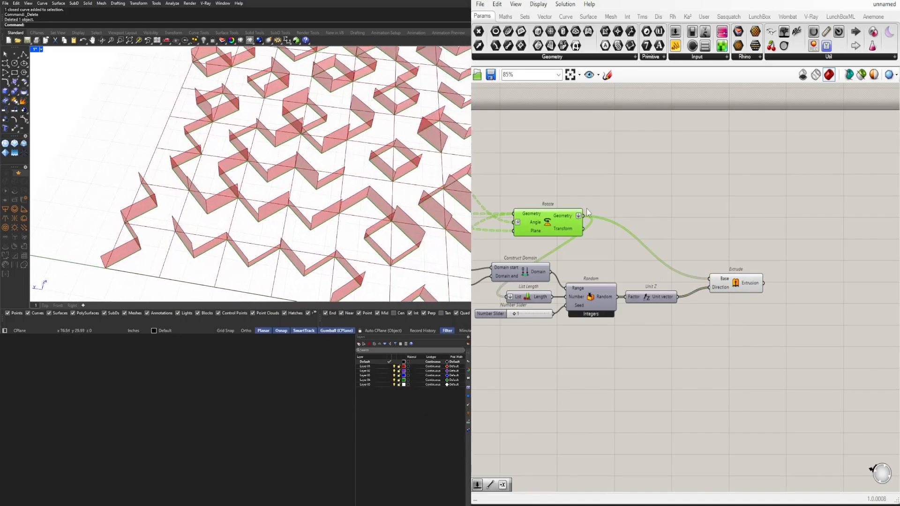
Step: Add an Offset Curve component, feed its Curve input from Rotate's Geometry output, and place it above Extrude
double_click(702, 162)
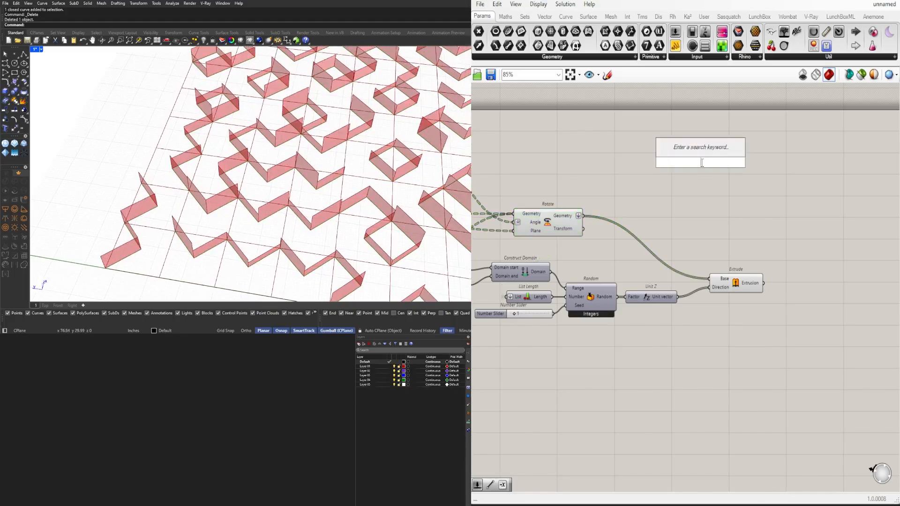
type("offset")
key("Return")
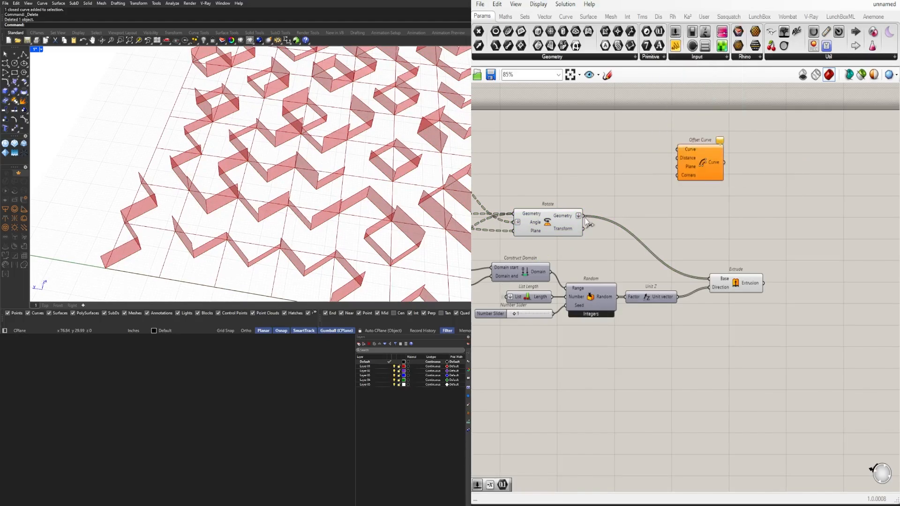
mouse_move(679, 163)
left_mouse_down()
mouse_move(680, 150)
mouse_move(677, 173)
left_mouse_up()
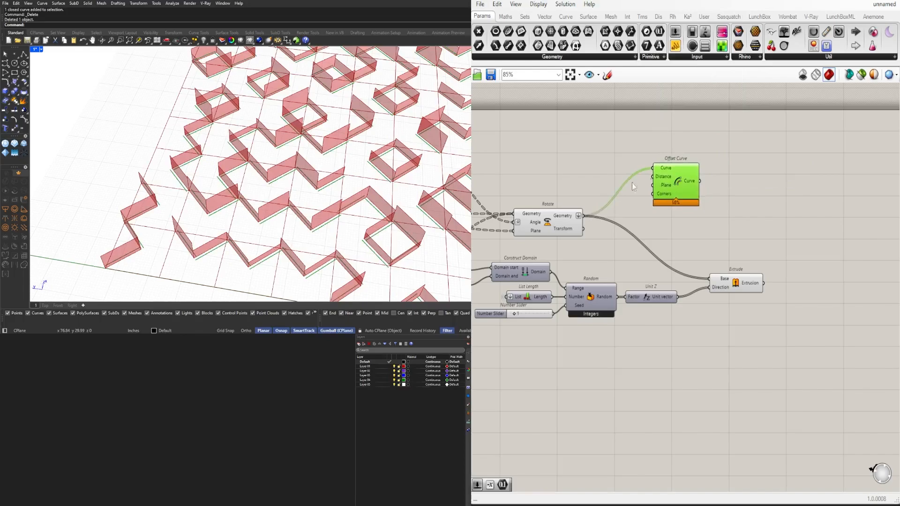
right_click_drag(420, 180, 349, 172)
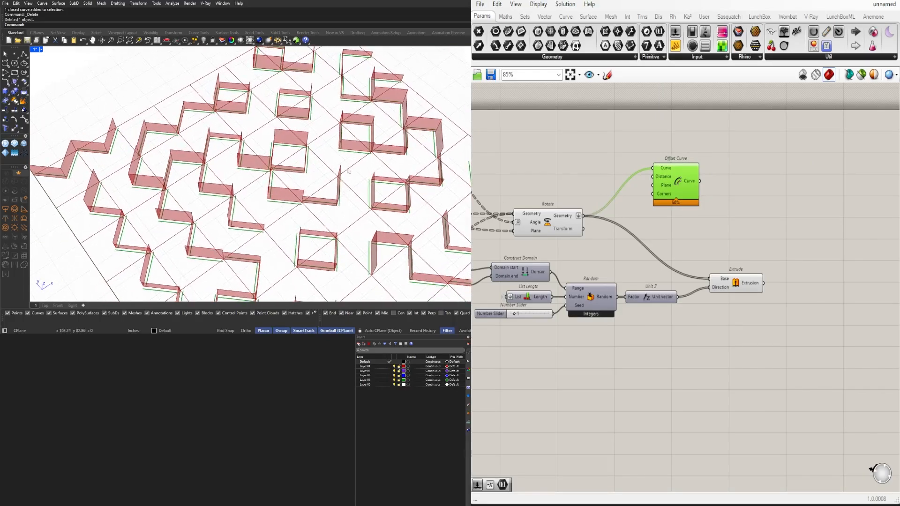
left_click_drag(691, 183, 780, 158)
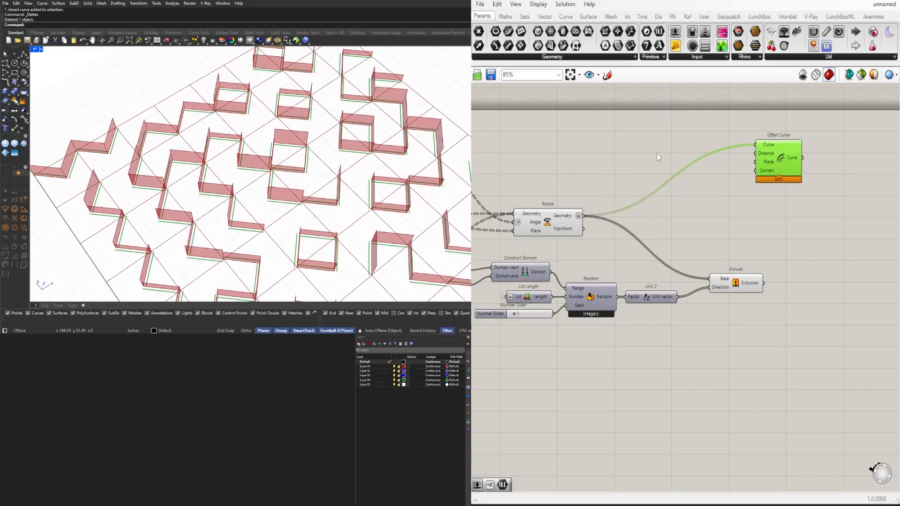
Step: Create a number slider with the value 3.5 and connect it to Offset Curve's Distance input
double_click(656, 154)
type("3.5")
key("Return")
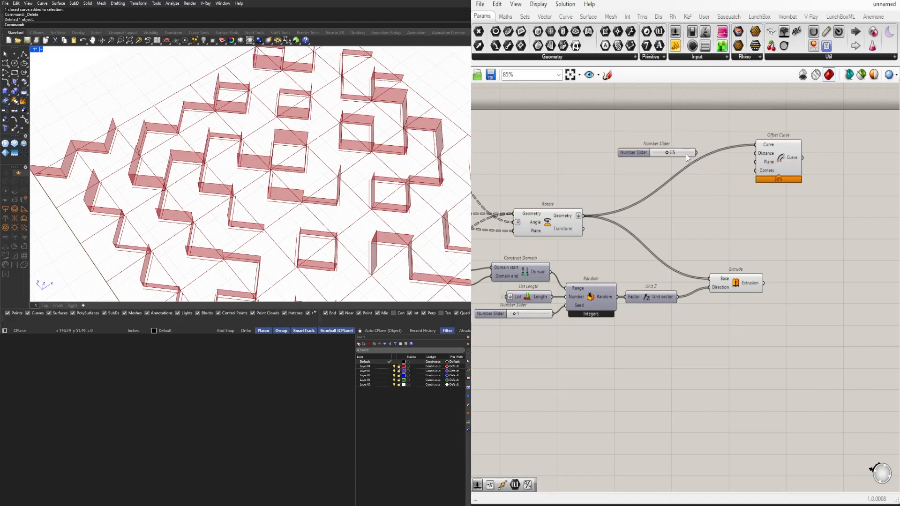
left_click(762, 160)
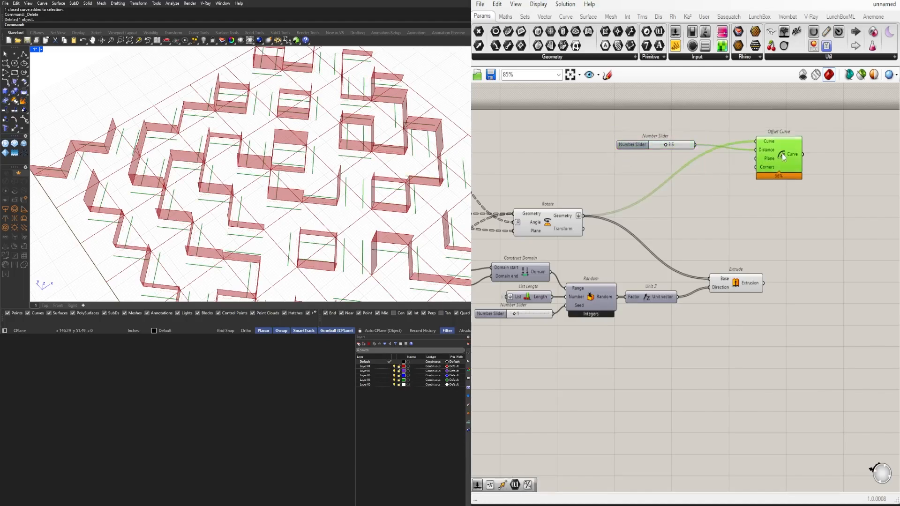
Step: Duplicate Offset Curve below the original and drive the copy's Distance from the same slider through a Negative component
left_click_drag(782, 177, 782, 207, "alt")
left_click_drag(629, 147, 587, 152)
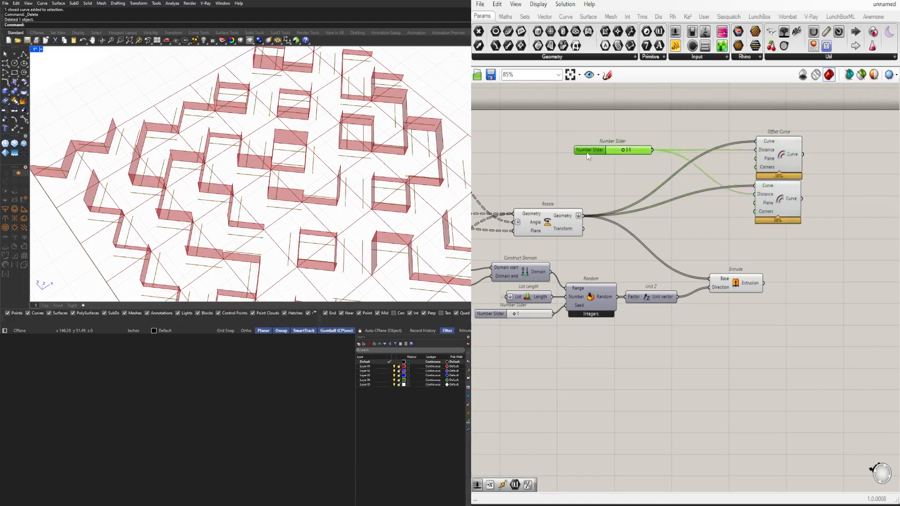
type("neg")
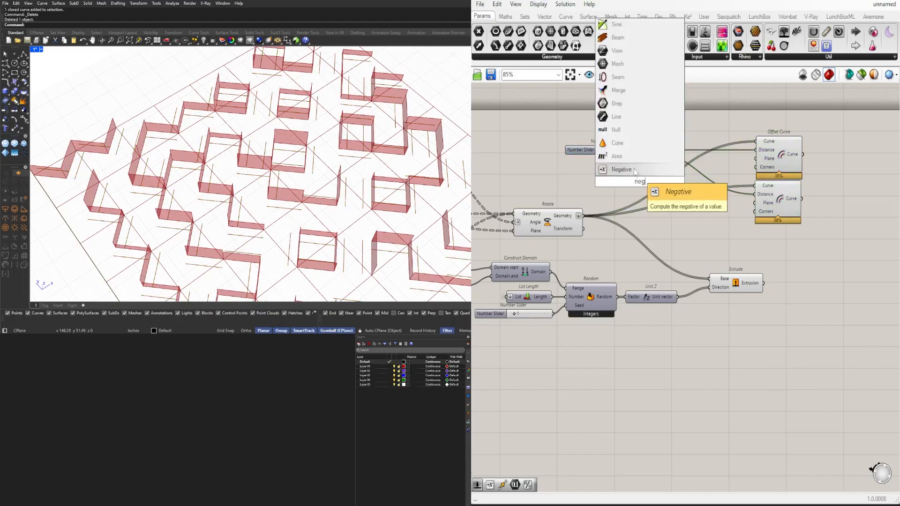
key("Return")
left_click_drag(640, 184, 692, 196)
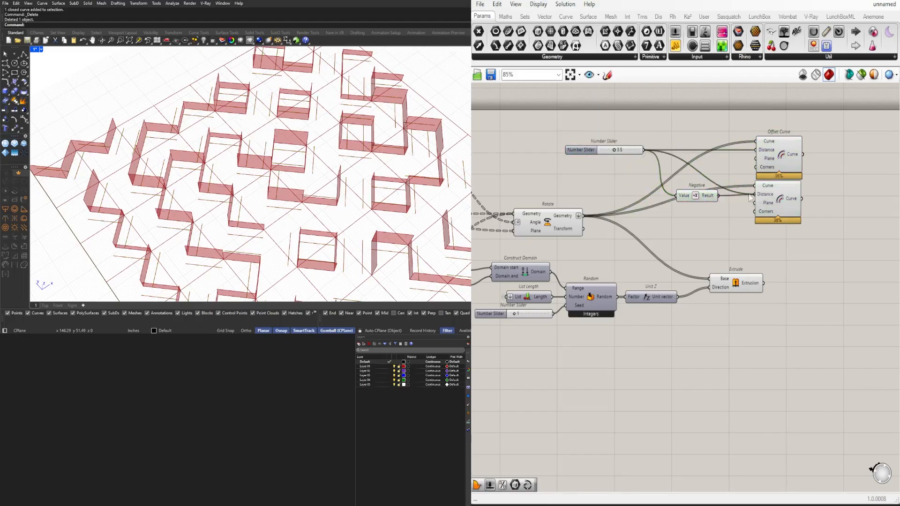
left_click_drag(750, 194, 752, 195)
left_click_drag(694, 195, 702, 193)
left_click(783, 191)
left_click(774, 167, "shift")
Step: Add a Loft component and place it beyond the two Offset Curve components
right_click_drag(812, 220, 724, 250)
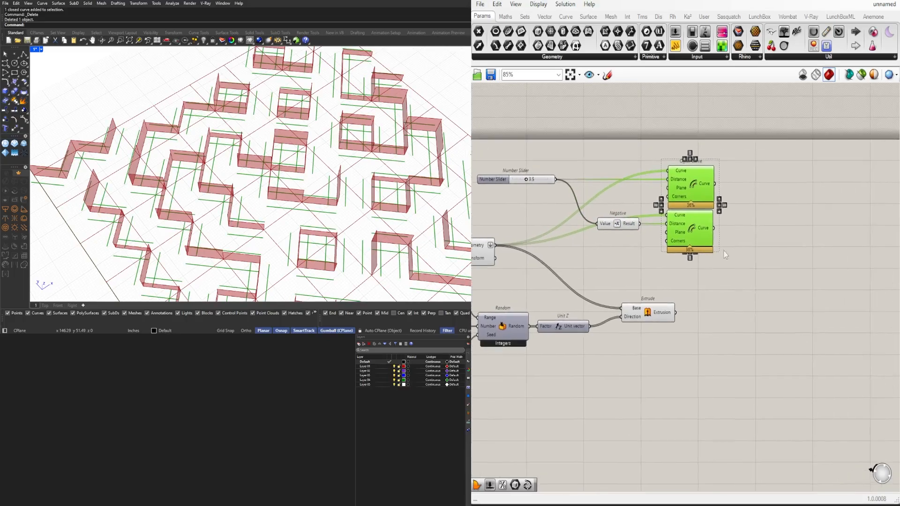
double_click(742, 248)
type("loft")
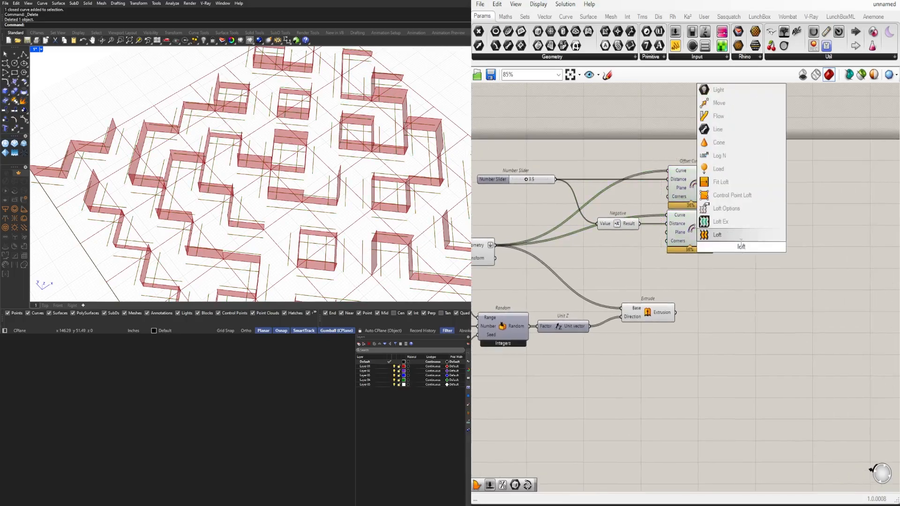
key("Return")
left_click_drag(742, 244, 788, 214)
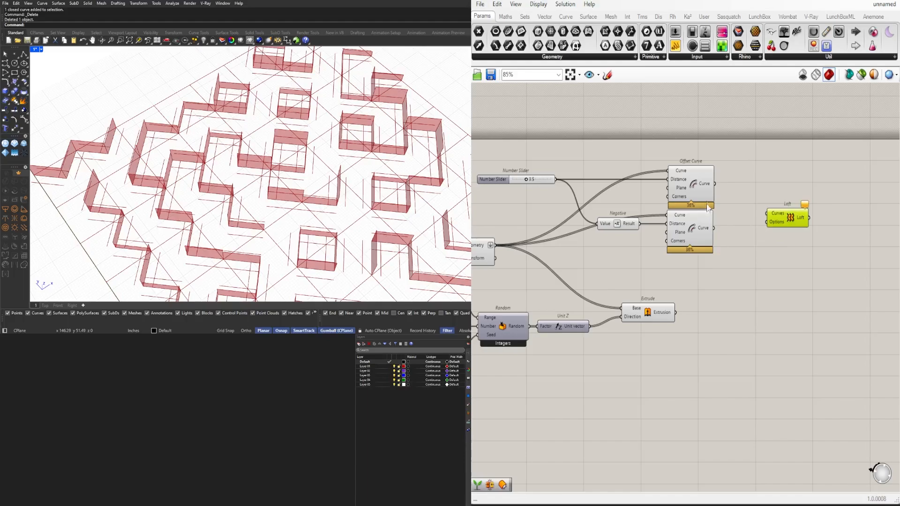
Step: Feed the Curve outputs of both Offset Curve components into Loft's Curves input
left_click_drag(718, 186, 768, 213)
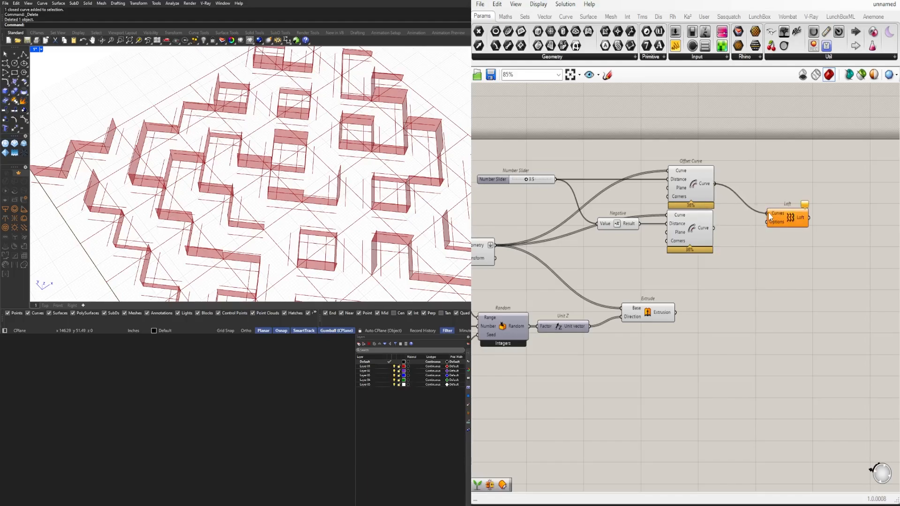
left_click_drag(714, 229, 761, 209, "shift")
Step: Add a Region Union component after Loft, feed its Curves input from Loft's output, and flatten that input
right_click_drag(765, 211, 682, 216)
left_click(728, 212)
double_click(739, 209)
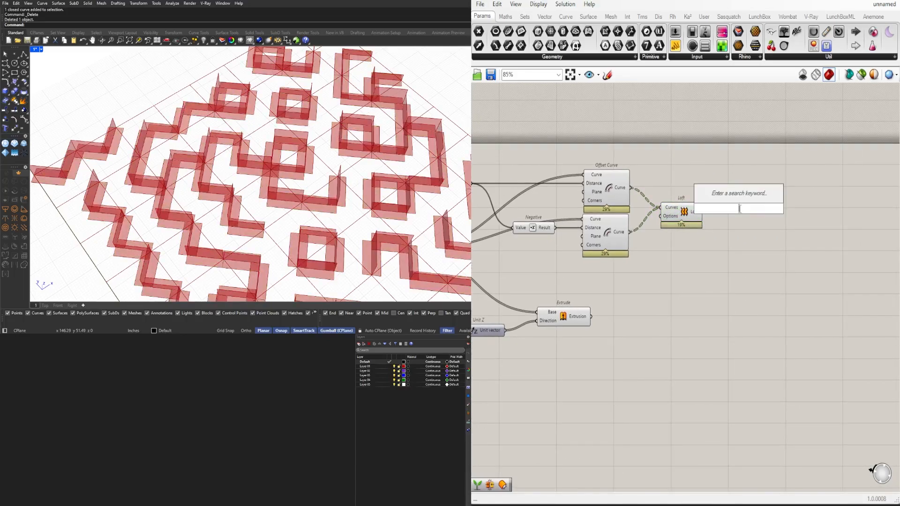
type("reg")
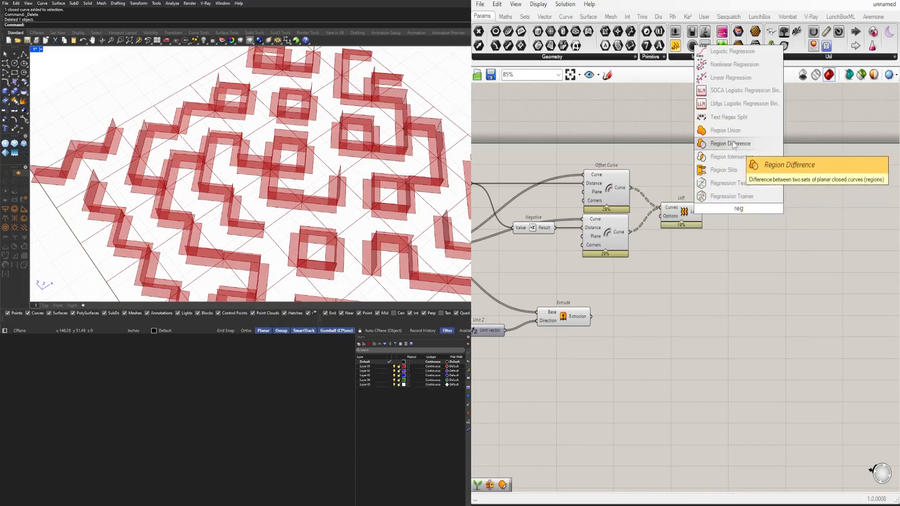
left_click(732, 131)
left_click_drag(738, 209, 734, 217)
right_click(723, 214)
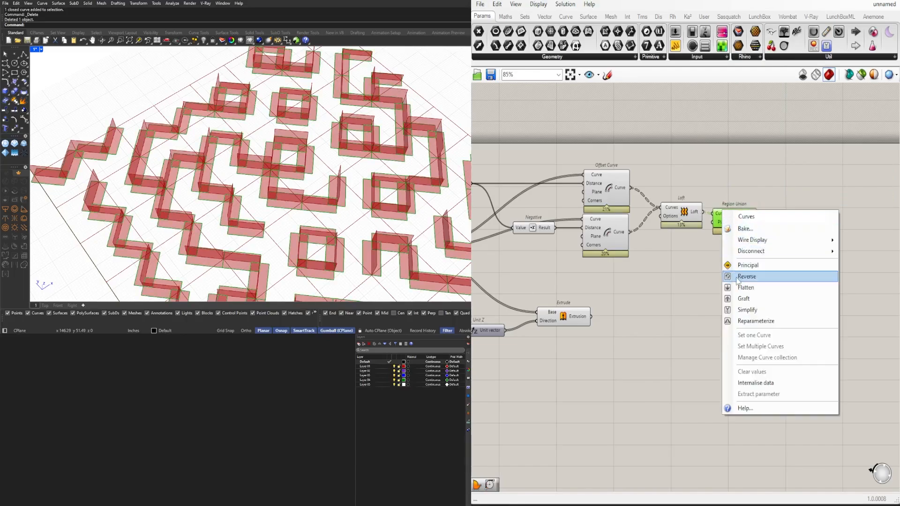
left_click(744, 287)
left_click_drag(730, 227, 739, 225)
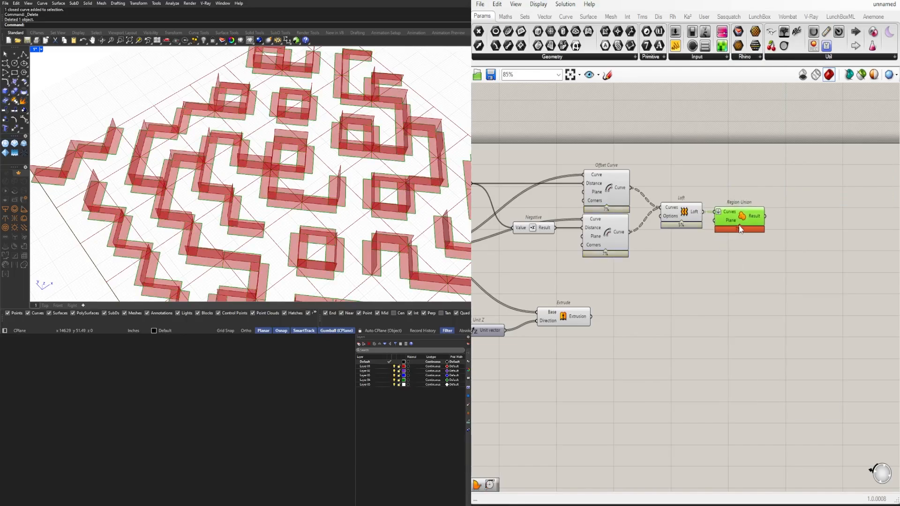
Step: Add a Boundary Surfaces component after Region Union and feed its Edges input from Region Union's Result
right_click_drag(802, 231, 730, 232)
left_click(753, 222)
double_click(757, 225)
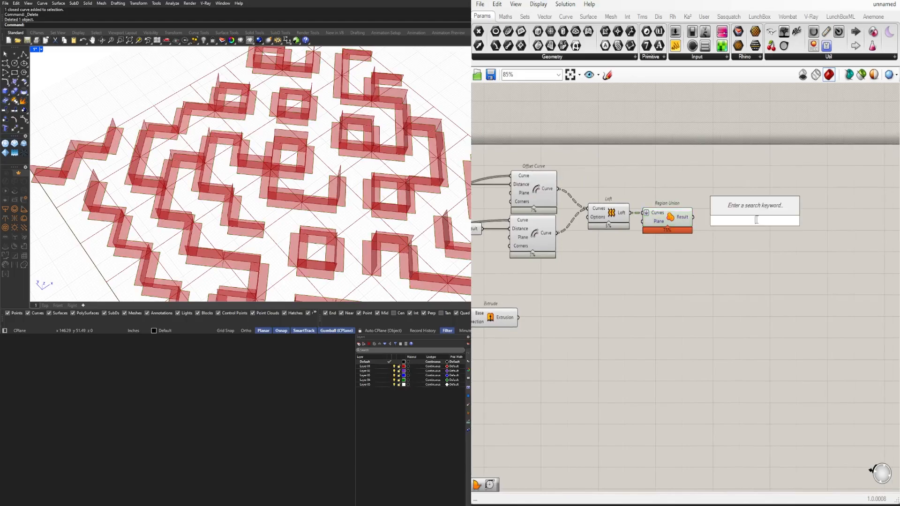
type("boun")
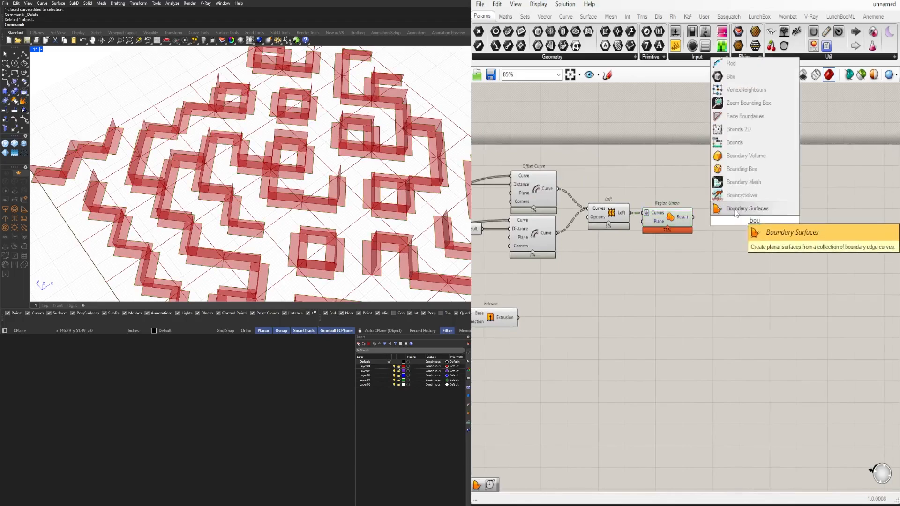
left_click(750, 210)
left_click_drag(716, 225, 729, 216)
Step: Turn off the preview of the two Offset Curve, Loft and Region Union components and check the walls in the viewport
left_click(675, 223)
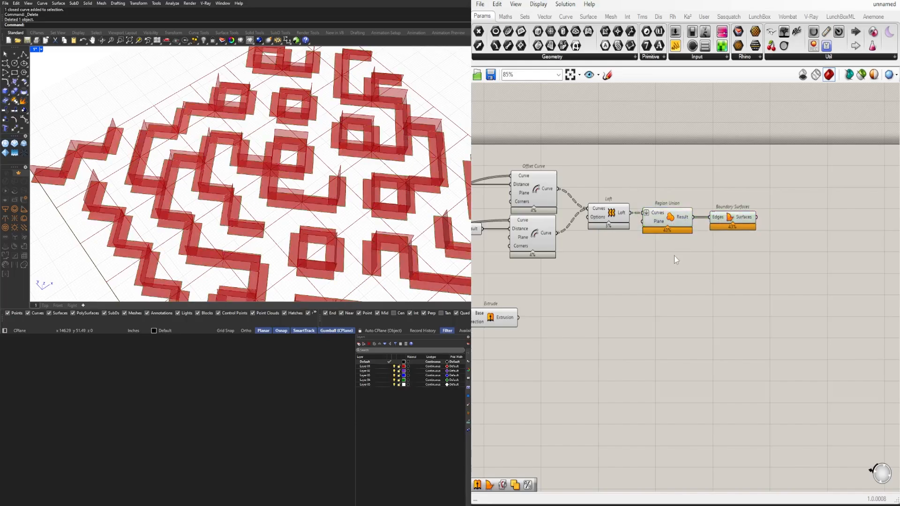
left_click_drag(675, 255, 529, 178)
middle_click(551, 157)
left_click(580, 128)
right_click_drag(408, 197, 403, 176)
scroll(322, 201, "down", 5)
scroll(351, 178, "up", 4)
left_click(599, 306)
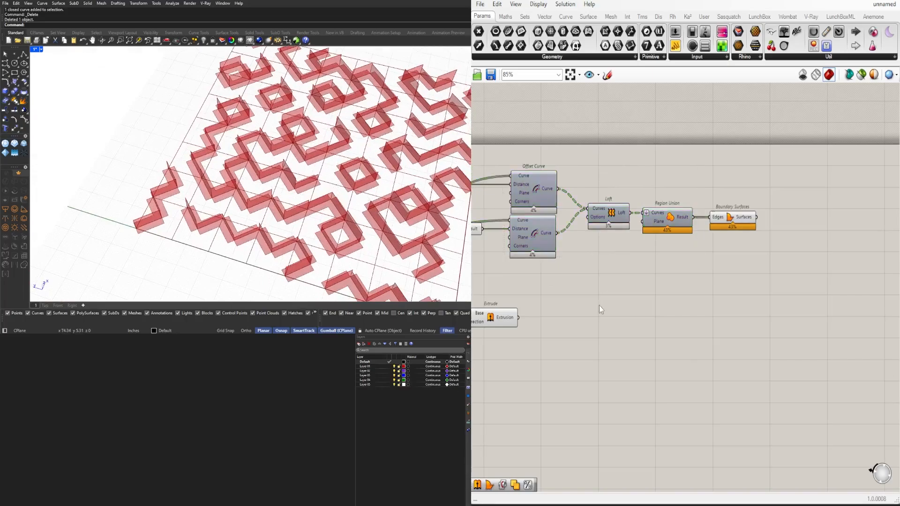
Step: Add an End Points component, feed its Curve input from Rotate's Geometry output, and place it below Region Union
right_click_drag(571, 283, 839, 258)
scroll(838, 258, "down", 2)
left_click(654, 236)
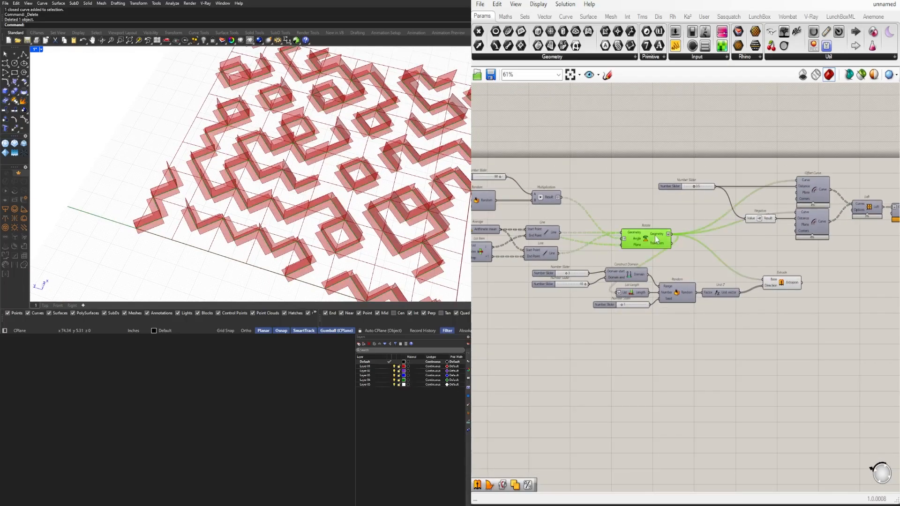
right_click_drag(655, 236, 581, 252)
scroll(596, 271, "up", 2)
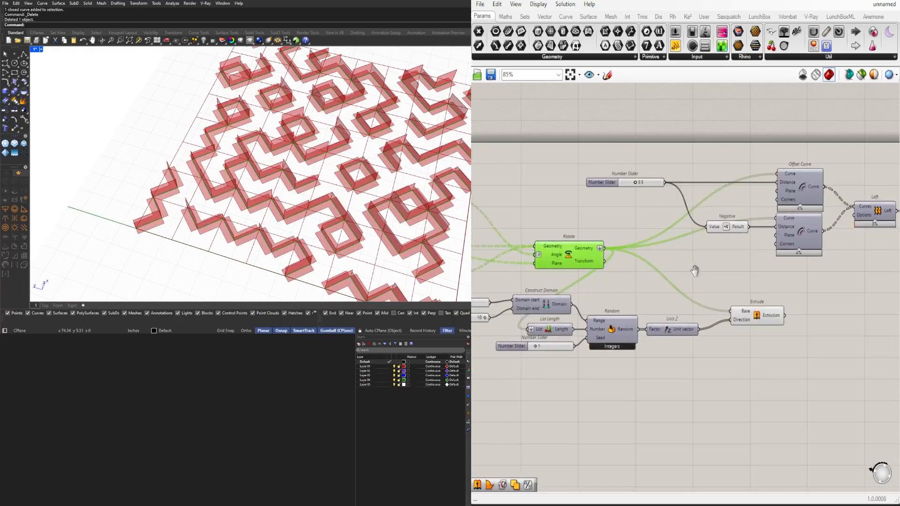
right_click_drag(695, 271, 638, 282)
double_click(636, 287)
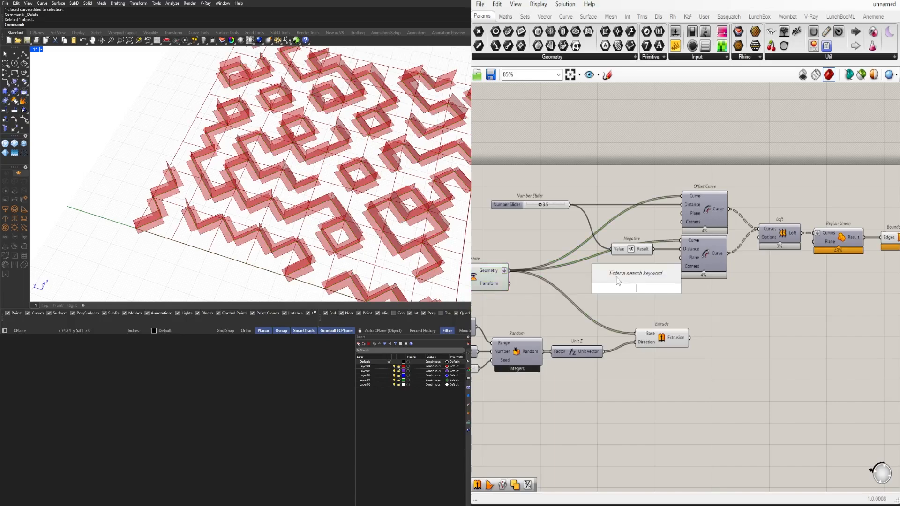
type("end")
left_click(616, 277)
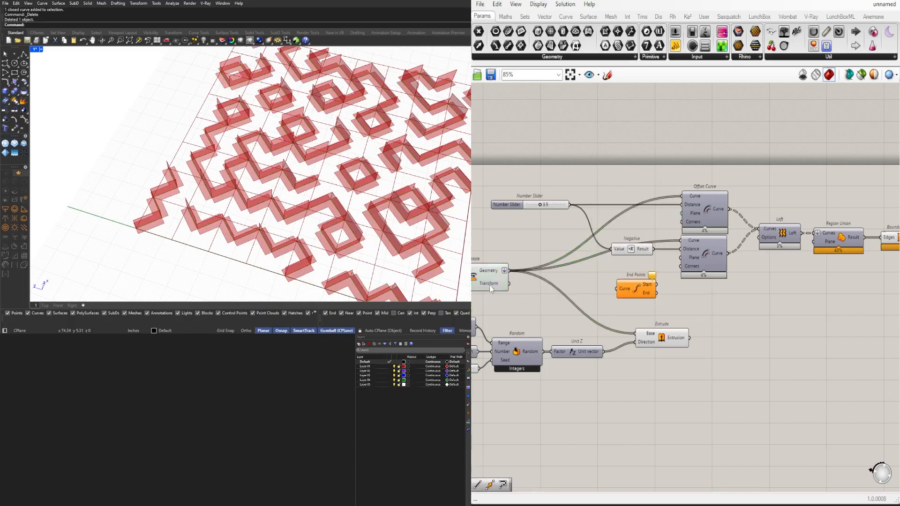
left_click_drag(603, 291, 618, 290)
left_click_drag(637, 296, 839, 297)
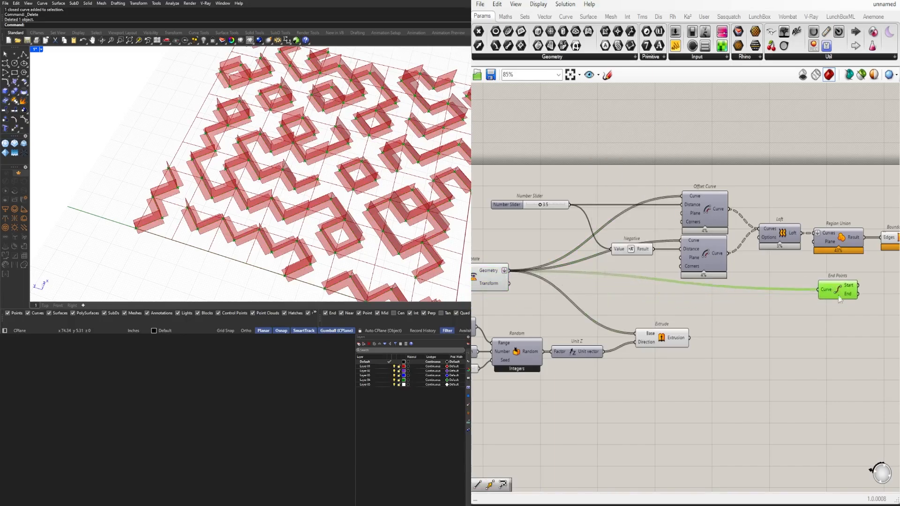
Step: Add a Circle component beyond End Points, leaving room between them for another component
right_click_drag(835, 304, 690, 308)
left_click(743, 303)
double_click(744, 303)
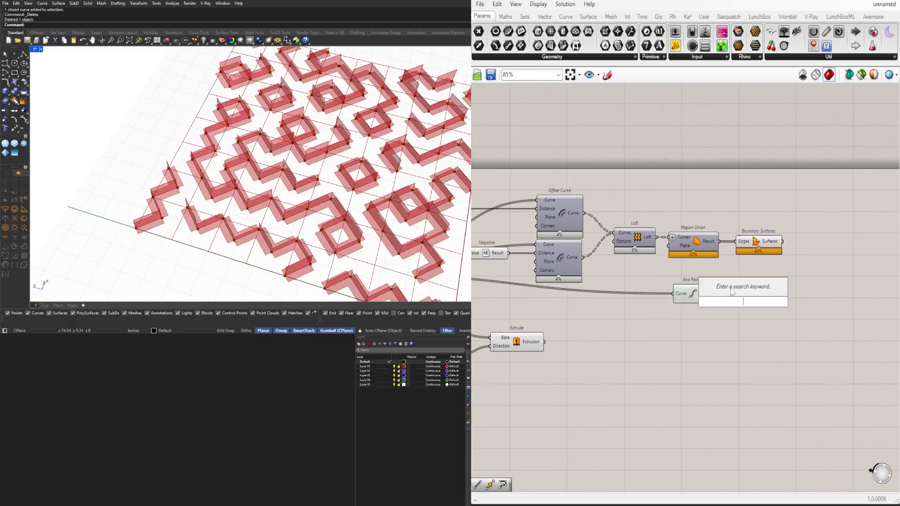
type("circle")
key("Return")
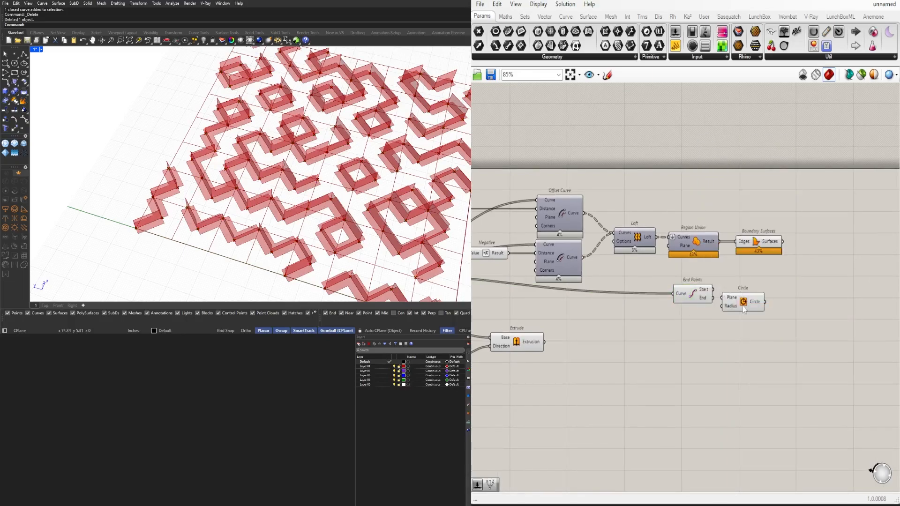
right_click_drag(744, 309, 709, 312)
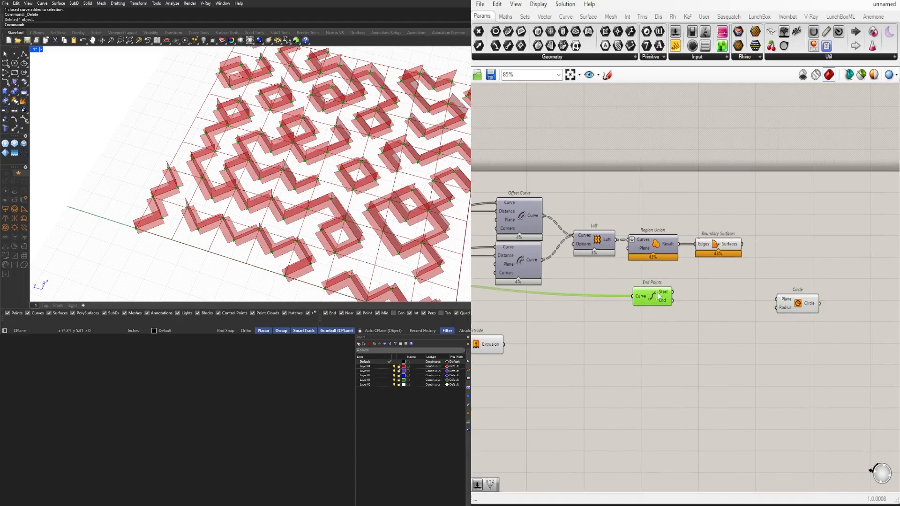
Step: Add a Cull Duplicates component, connect End Points' Start and End outputs to its Points input, and flatten that input
type("cull")
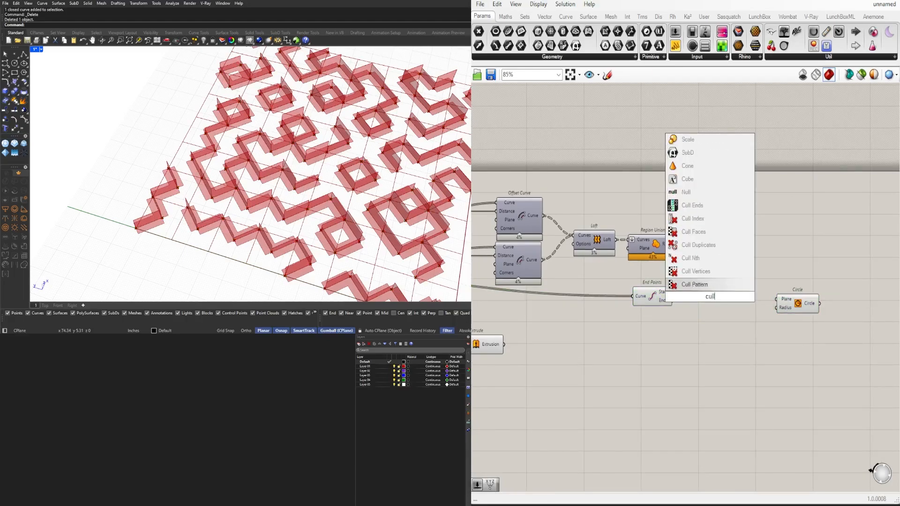
left_click(717, 248)
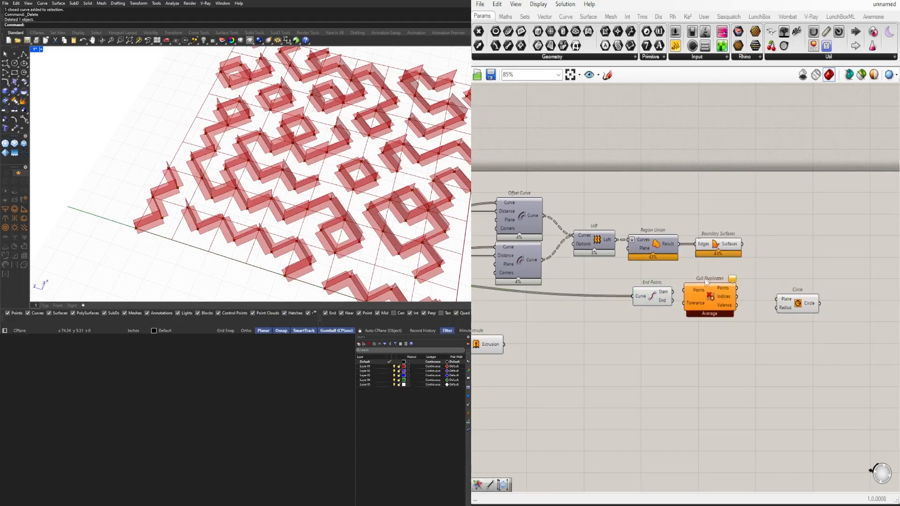
scroll(705, 287, "up", 4)
left_click_drag(668, 298, 709, 313)
right_click(707, 299)
left_click(730, 376)
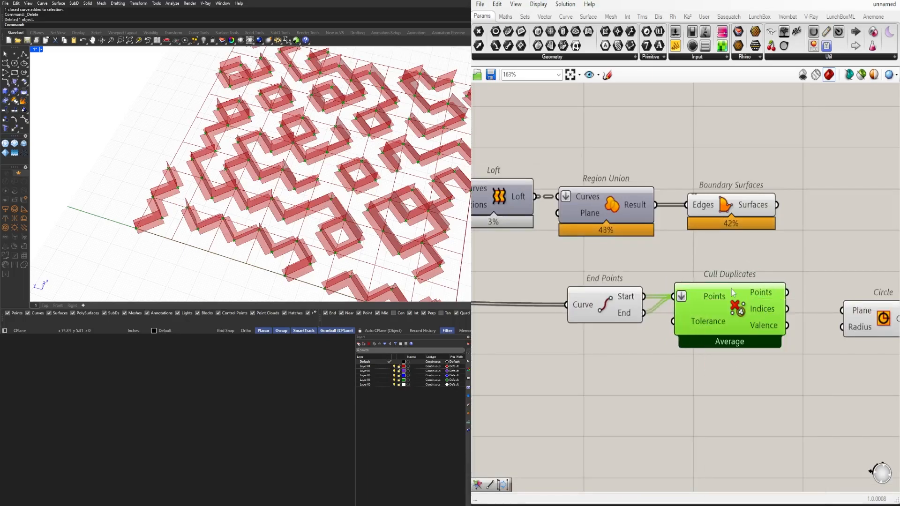
Step: Connect Cull Duplicates' Points output to Circle's Plane input and shift Circle slightly lower
mouse_move(721, 300)
right_click_drag(794, 303, 666, 315)
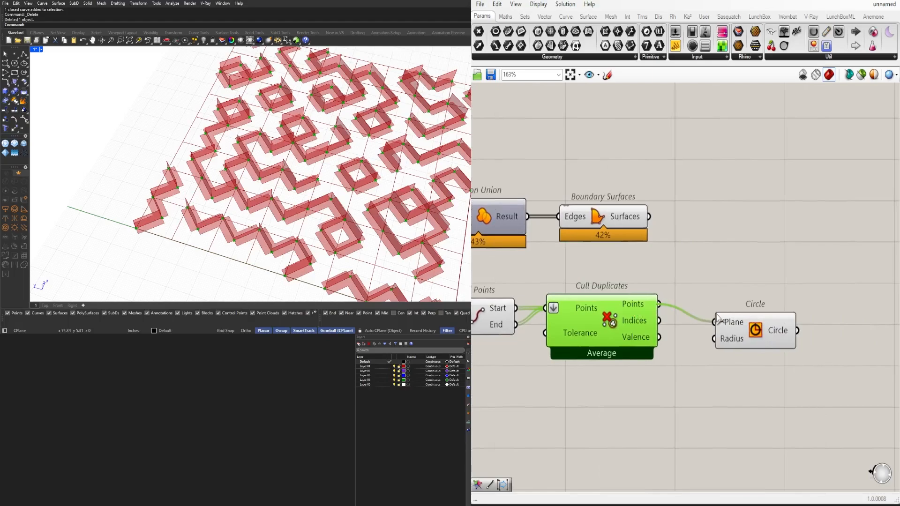
left_click_drag(717, 313, 717, 316)
left_click_drag(772, 326, 791, 351)
right_click_drag(630, 416, 635, 367)
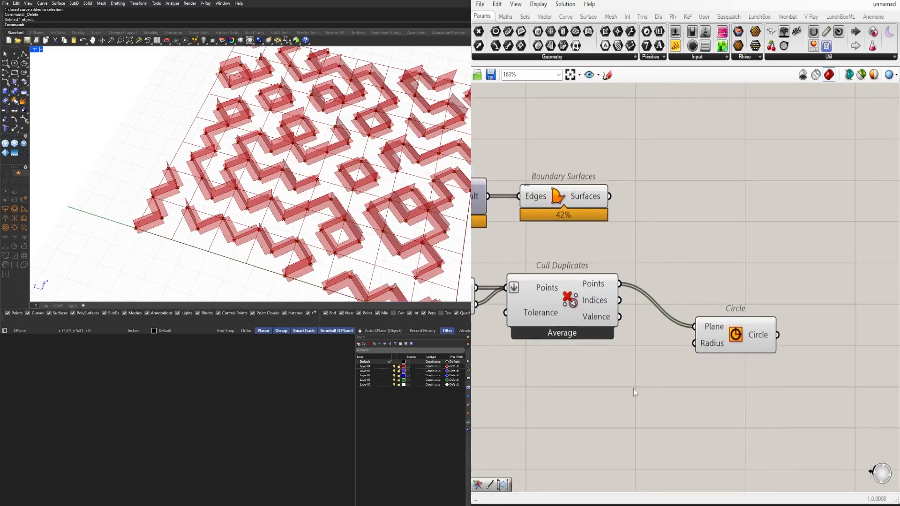
double_click(634, 389)
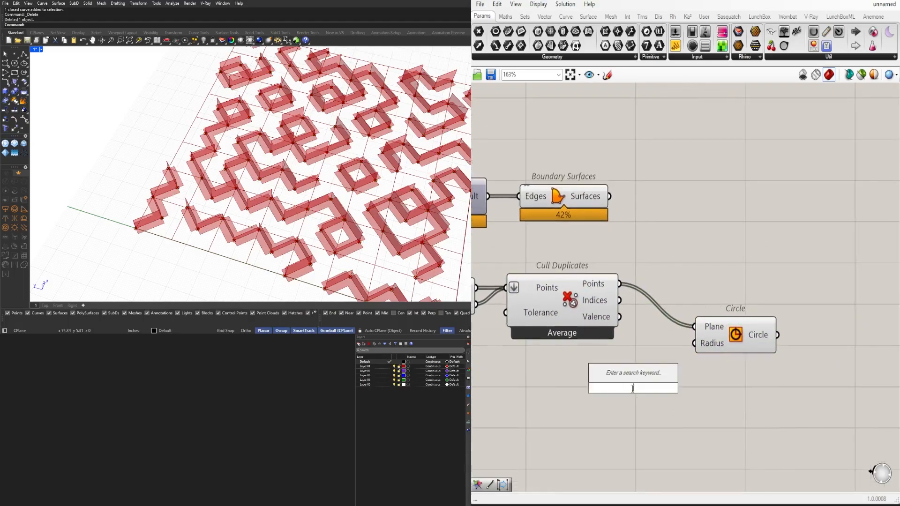
left_click(625, 446)
Step: Add an Addition component below the offset components and connect the offset distance slider to its A input
scroll(554, 381, "down", 3)
right_click_drag(555, 381, 758, 346)
right_click_drag(647, 359, 791, 353)
right_click_drag(694, 282, 799, 271)
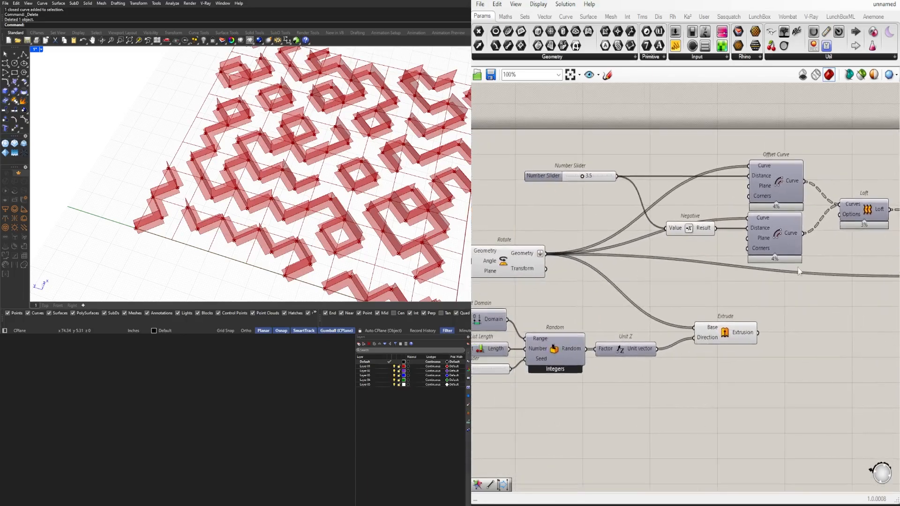
right_click_drag(824, 306, 743, 302)
double_click(787, 318)
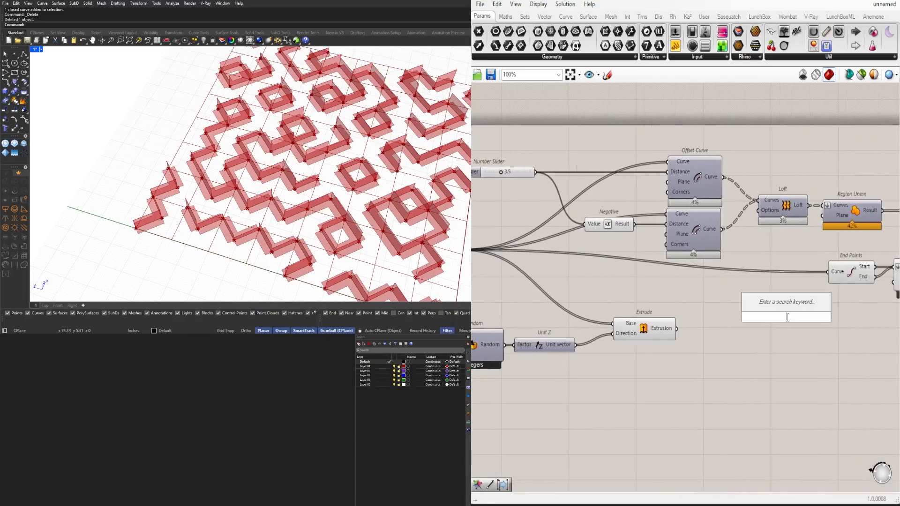
type("+")
key("Return")
left_click_drag(536, 172, 767, 313)
Step: Duplicate the 3.5 offset distance slider beside Addition and connect the copy to Addition's B input
right_click_drag(574, 252, 607, 257)
left_click_drag(527, 182, 749, 333, "alt")
scroll(788, 334, "up", 2)
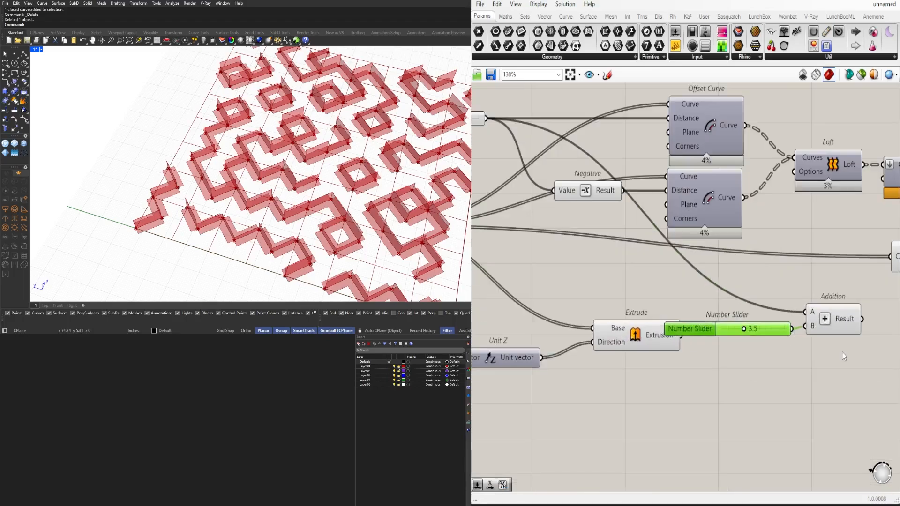
Step: Move Addition and its copied slider together to just below Cull Duplicates
left_click_drag(847, 360, 718, 301)
right_click_drag(788, 320, 661, 325)
left_click_drag(706, 323, 787, 315)
right_click_drag(789, 320, 658, 295)
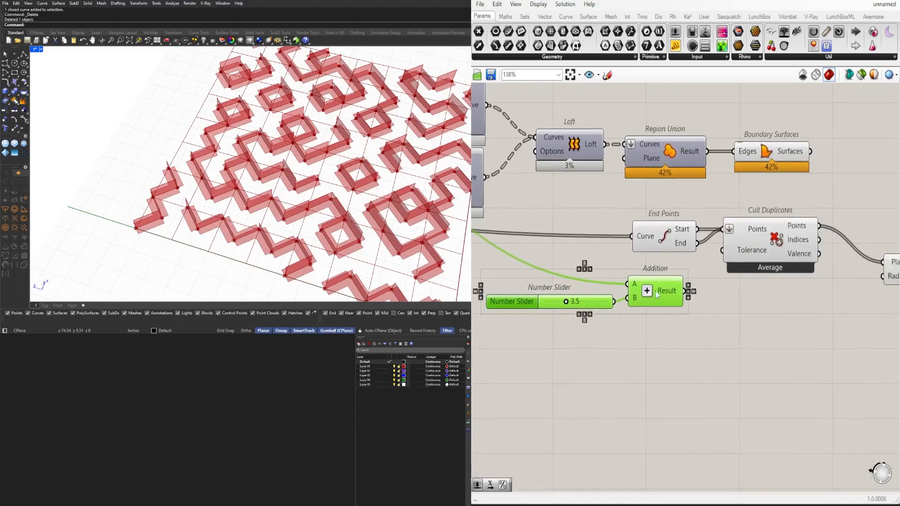
left_click_drag(657, 295, 733, 320)
right_click(733, 315)
left_click(777, 298)
right_click_drag(786, 328, 696, 353)
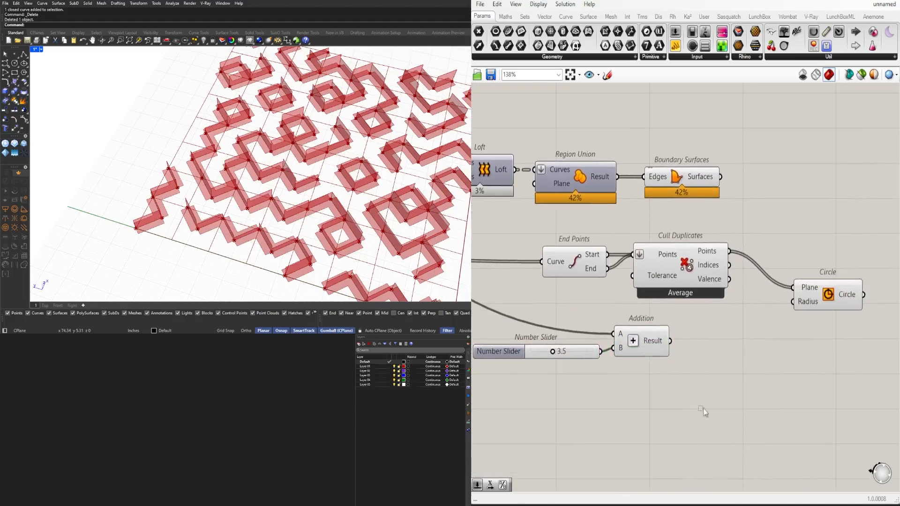
left_click_drag(704, 409, 679, 335)
left_click(724, 366)
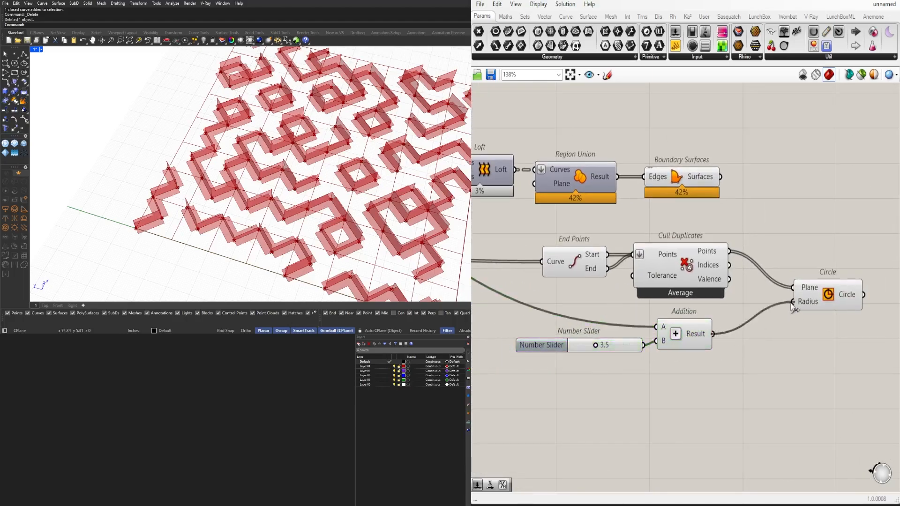
Step: Connect Addition's Result to Circle's Radius input and set the copied slider to 0.0
left_click_drag(793, 306, 793, 302)
left_click(806, 294)
scroll(621, 367, "up", 5)
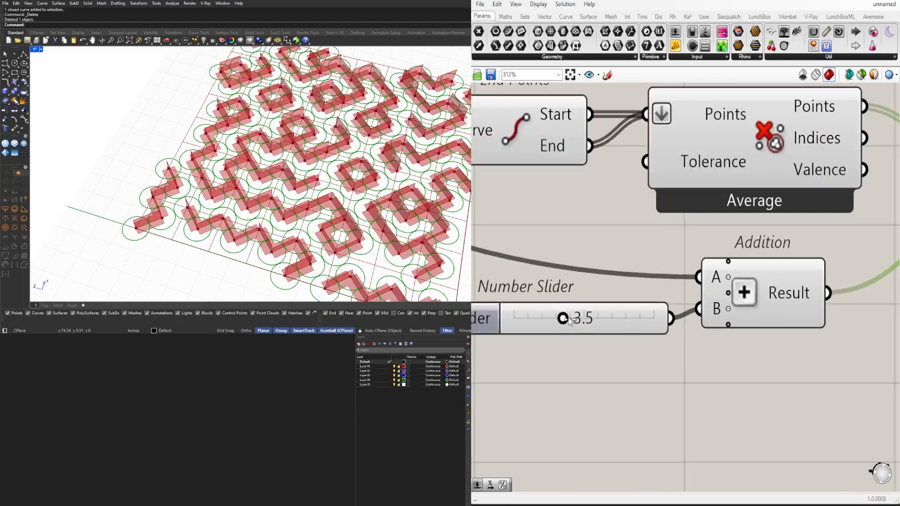
left_click_drag(568, 321, 501, 319)
scroll(251, 173, "up", 6)
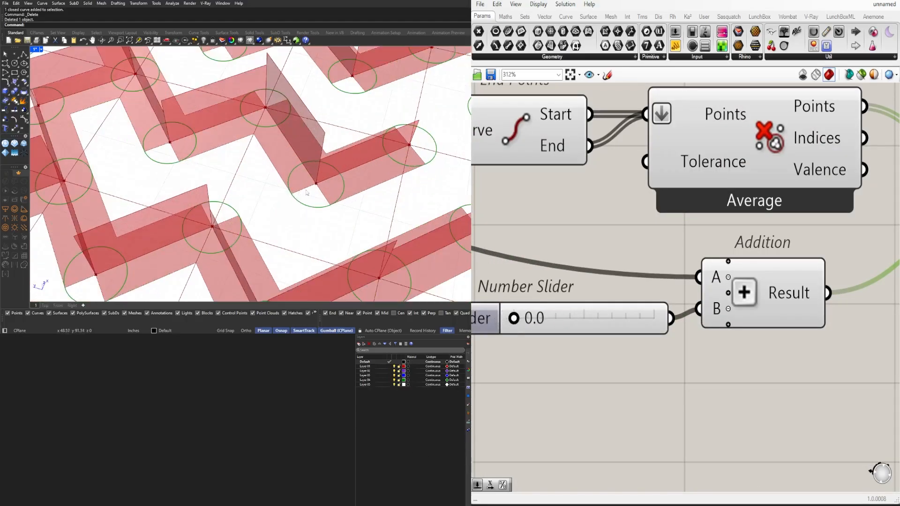
Step: Add a second Region Union component and place it well beyond Circle
scroll(798, 281, "down", 4)
right_click_drag(782, 337, 725, 427)
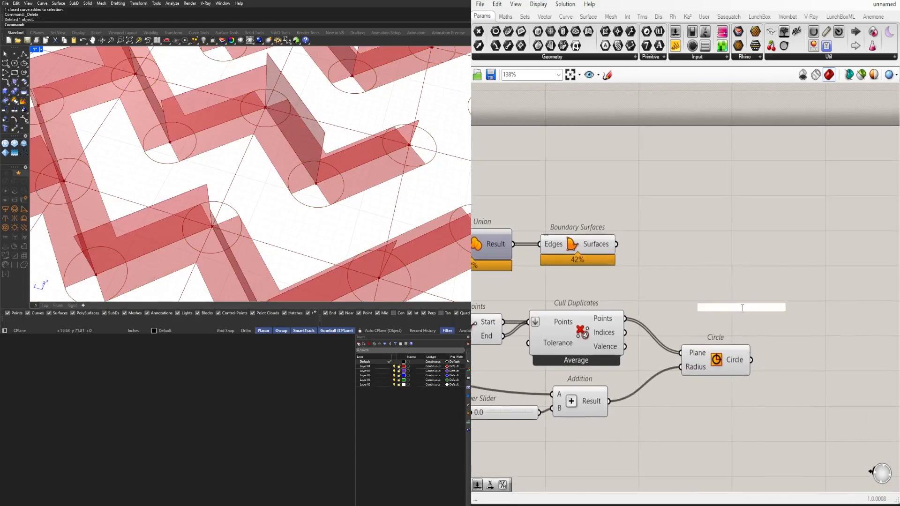
double_click(742, 306)
type("reg")
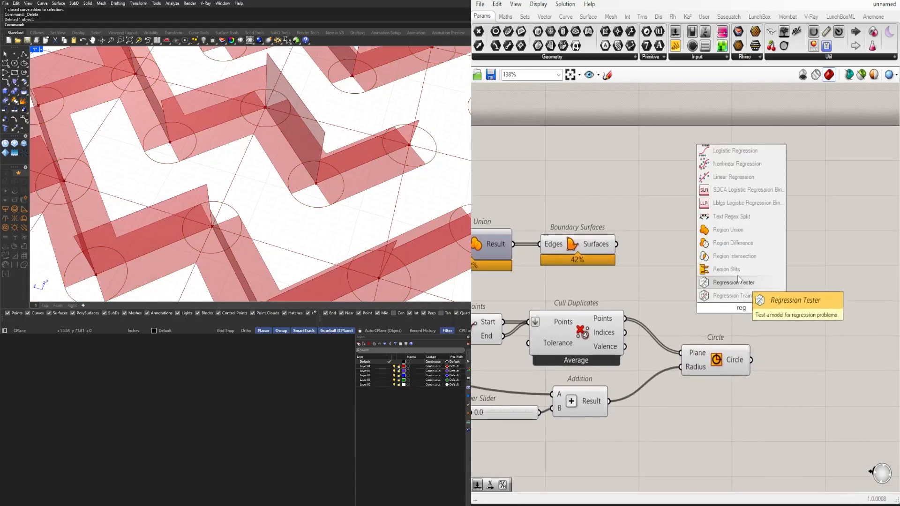
left_click(737, 230)
left_click_drag(742, 311, 882, 312)
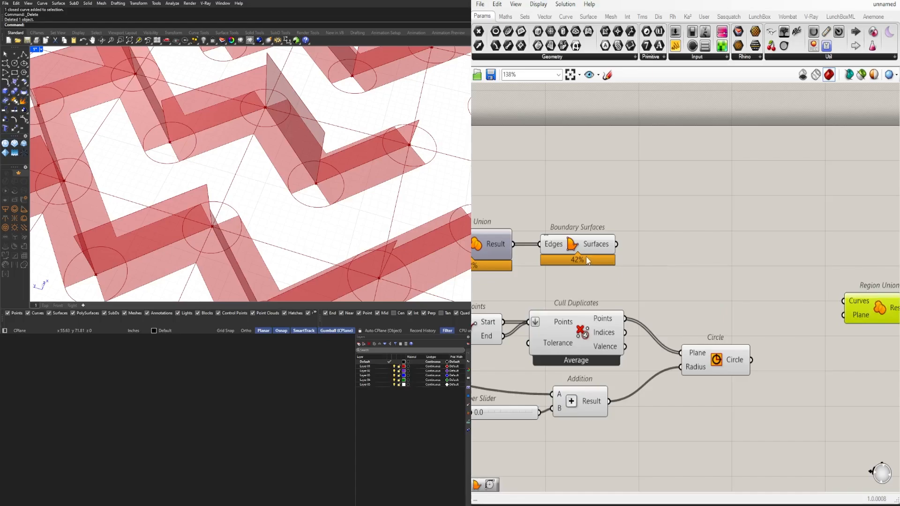
Step: Move Boundary Surfaces away from the first Region Union to a spot above Circle
left_click_drag(579, 252, 730, 243)
right_click_drag(669, 244, 601, 255)
left_click_drag(662, 251, 659, 268)
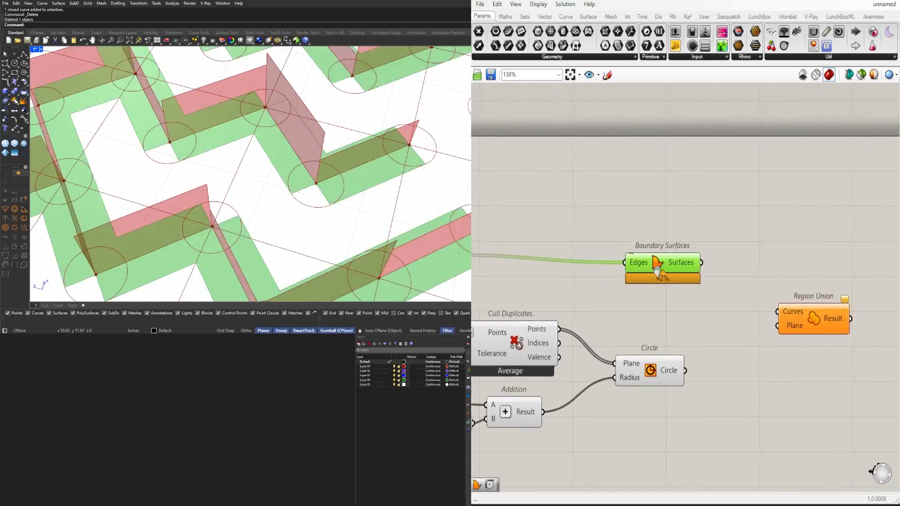
Step: Connect the first Region Union's Result and Circle's output together into the second Region Union's Curves input
right_click_drag(655, 267, 694, 244)
right_click_drag(551, 244, 612, 237)
left_click_drag(548, 232, 834, 319)
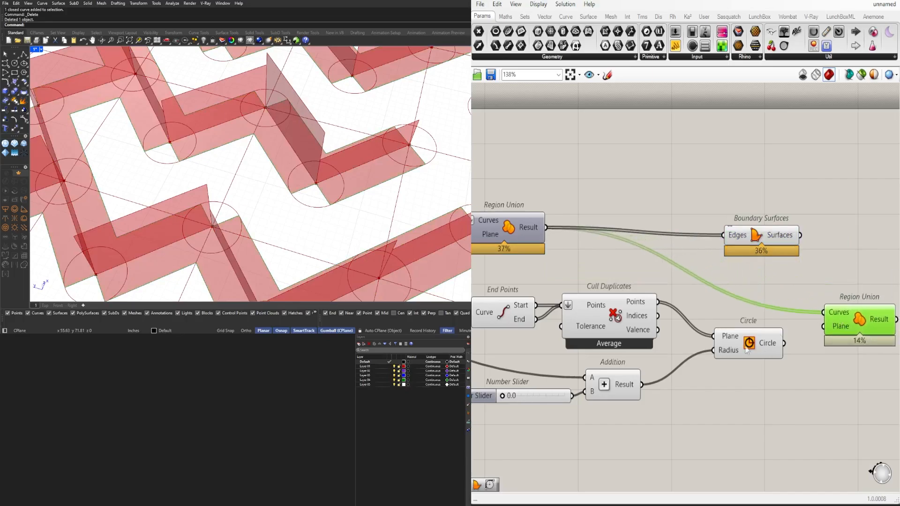
right_click_drag(827, 318, 781, 327)
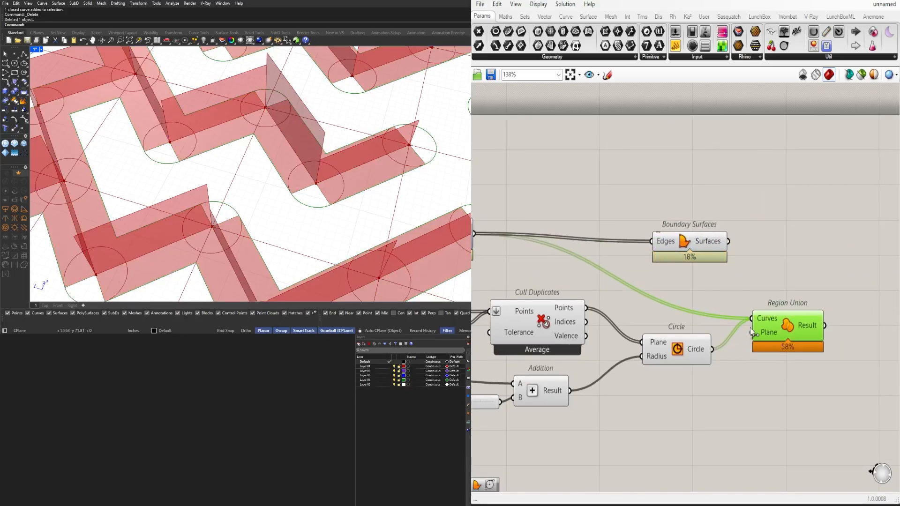
Step: Move Boundary Surfaces beyond the second Region Union and feed its Edges input from that component's Result
left_click_drag(684, 246, 863, 289)
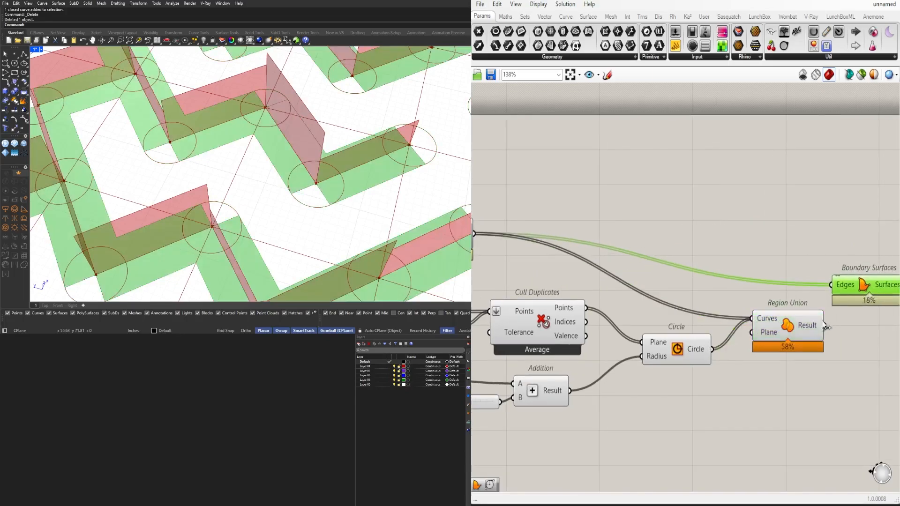
left_click_drag(826, 325, 865, 332)
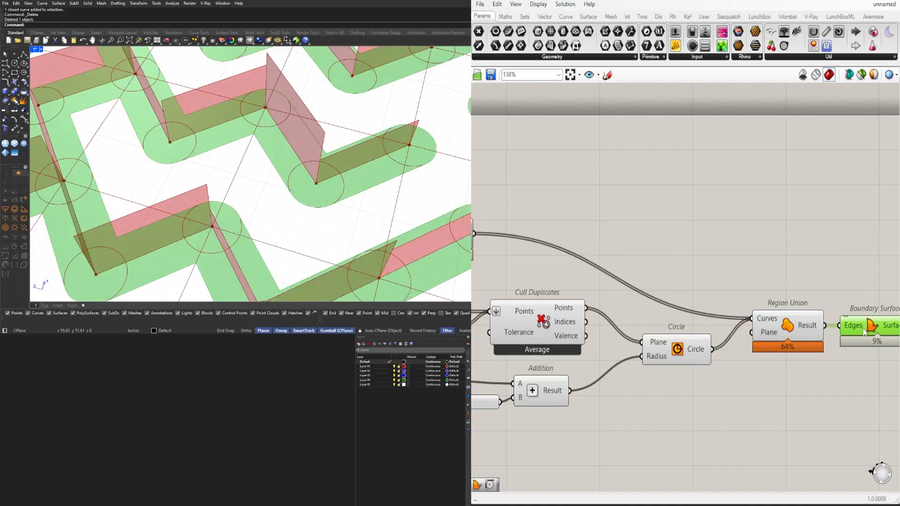
scroll(830, 351, "down", 3)
left_click(779, 423)
scroll(772, 377, "down", 1)
Step: Move Addition and its number slider up closer beneath Cull Duplicates
scroll(710, 393, "up", 2)
scroll(685, 344, "up", 2)
left_click_drag(705, 393, 689, 346)
left_click(736, 384)
Step: Turn off the preview of End Points, Cull Duplicates, Addition, its slider and Circle
right_click_drag(840, 394, 781, 370)
left_click_drag(781, 370, 562, 236)
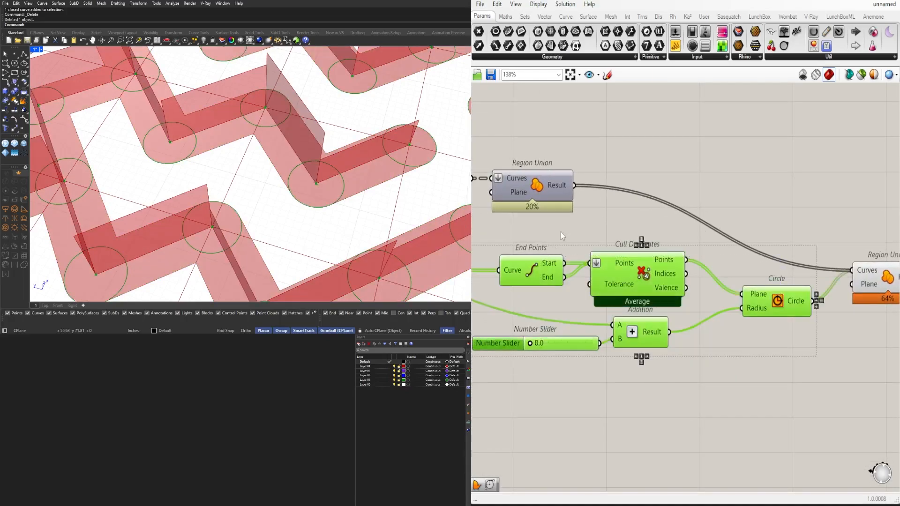
middle_click(567, 223)
left_click(599, 193)
left_click(484, 248)
Step: Set the wall-thickness slider that drives the Offset Curve distances to 4.4
scroll(300, 196, "down", 7)
right_click_drag(300, 196, 429, 171, "shift")
scroll(722, 255, "down", 1)
right_click_drag(646, 291, 895, 259)
scroll(722, 254, "down", 1)
scroll(522, 186, "up", 7)
right_click_drag(473, 164, 675, 262)
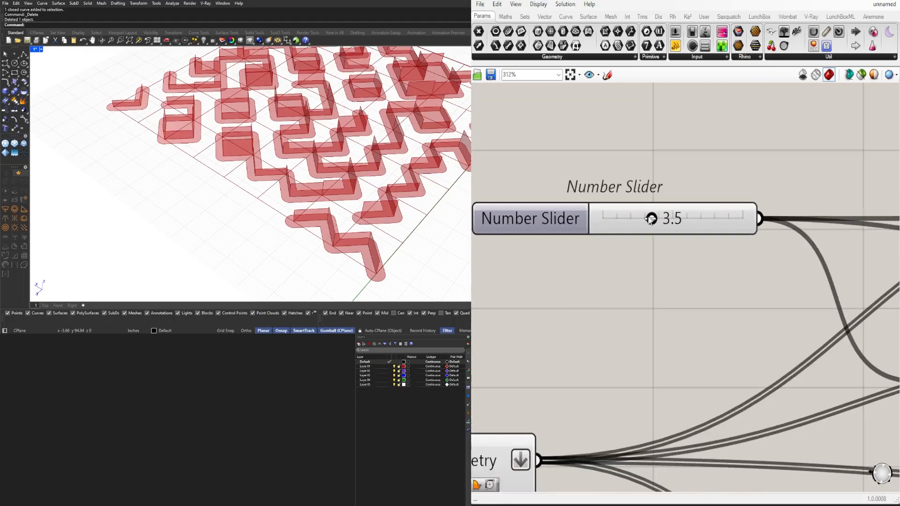
left_click_drag(662, 222, 664, 222)
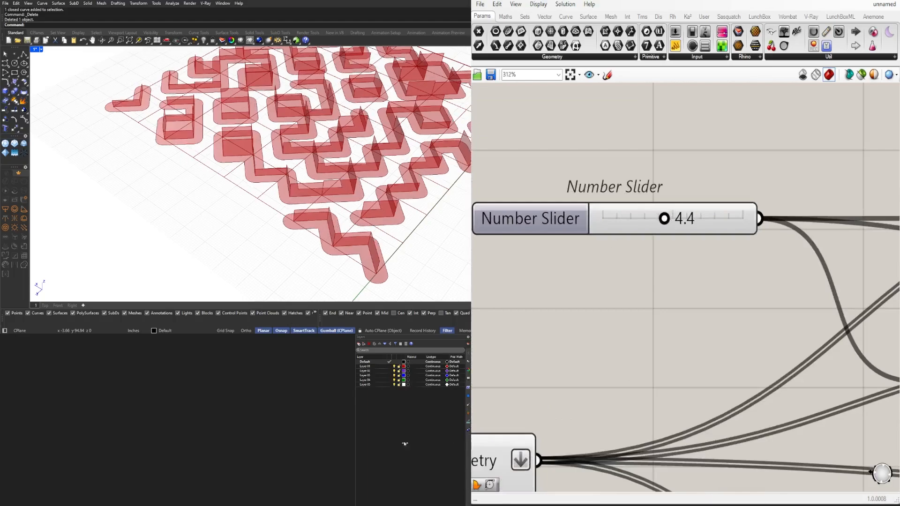
Step: Try larger circle radii by setting Addition's slider to 3.5 and 5.2
scroll(192, 213, "down", 5)
scroll(380, 132, "up", 3)
right_click_drag(384, 141, 352, 210)
scroll(280, 198, "down", 2)
scroll(652, 256, "down", 7)
right_click_drag(797, 319, 550, 255)
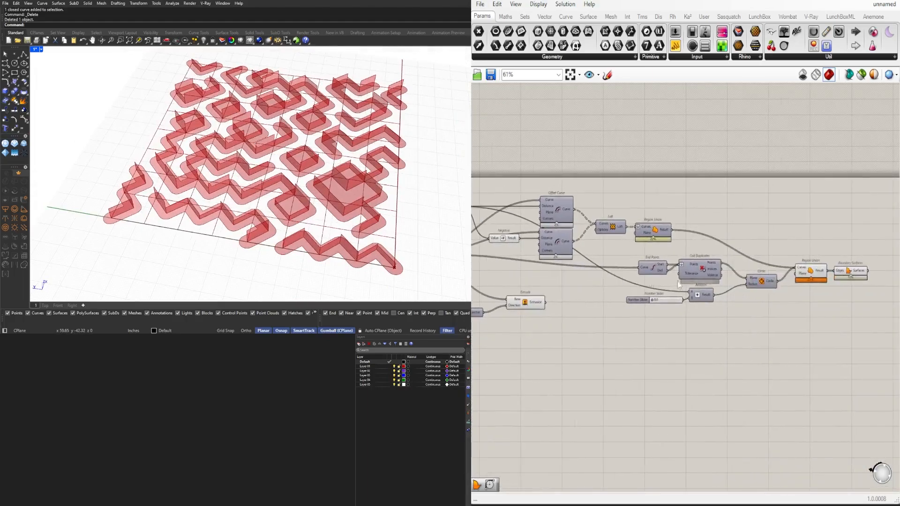
scroll(717, 303, "up", 4)
scroll(603, 305, "up", 6)
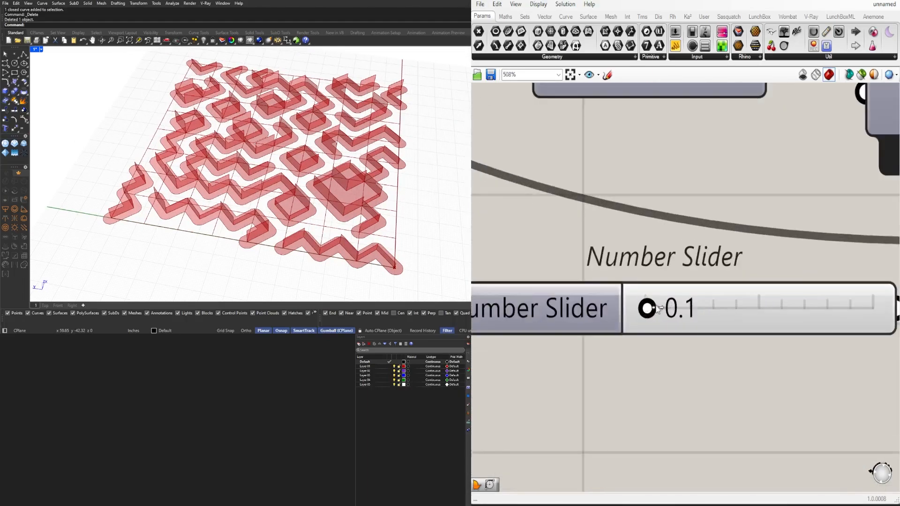
left_click_drag(658, 310, 718, 316)
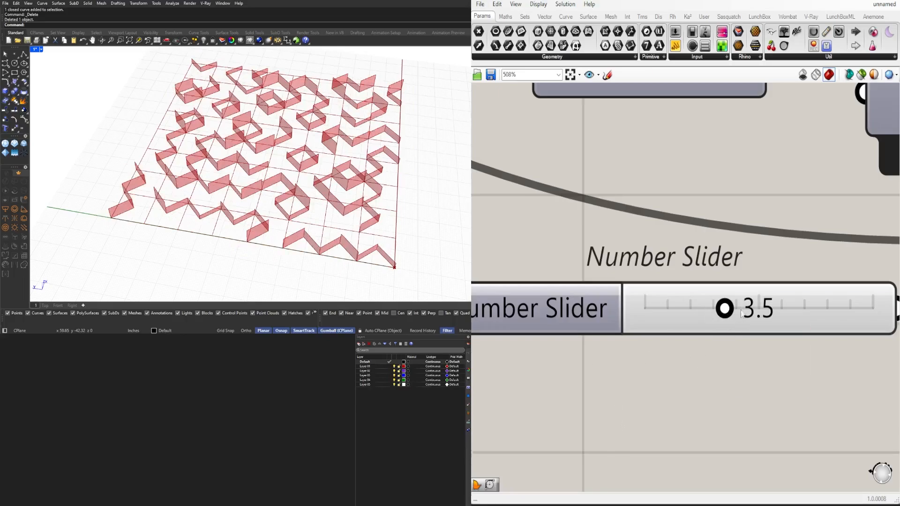
left_click_drag(722, 308, 766, 309)
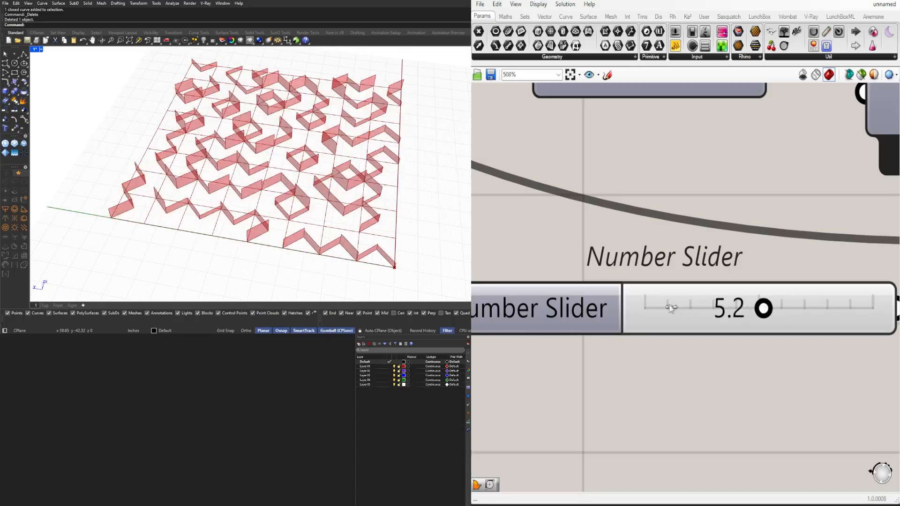
Step: Reduce Addition's slider to 0.8 and enter an exact value of 1.0
left_click_drag(671, 308, 666, 309)
double_click(684, 305)
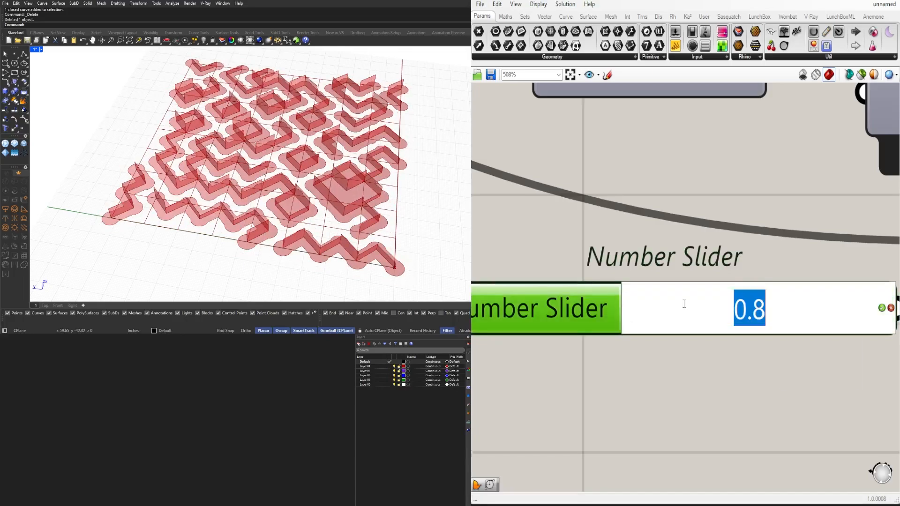
type("1")
key("Return")
left_click(675, 374)
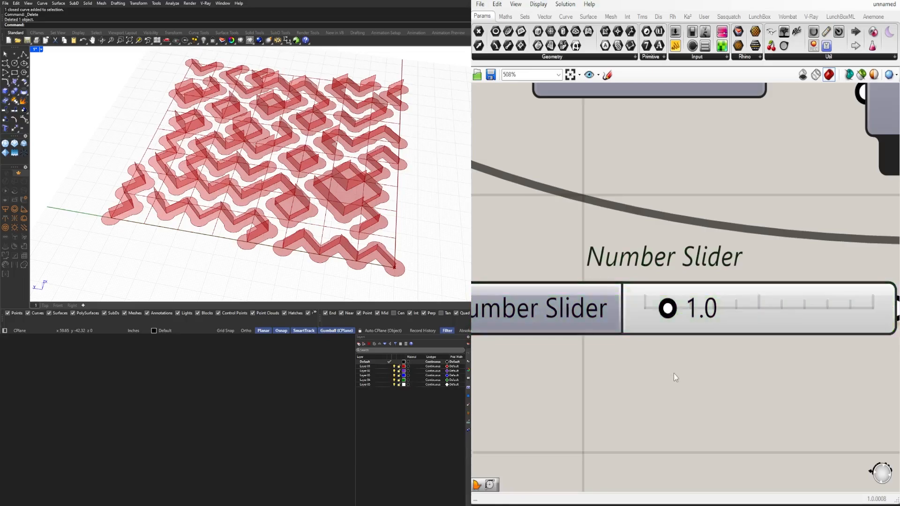
Step: Set Addition's slider back to 0 so the circles match the wall thickness
scroll(679, 386, "down", 3)
scroll(679, 387, "up", 2)
double_click(722, 328)
type("0")
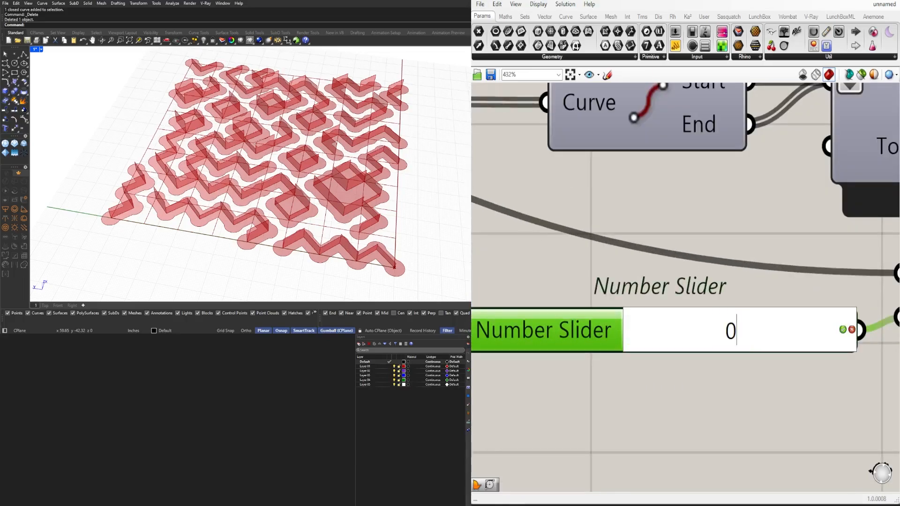
key("Return")
Step: Set the wire display of Addition's A input to Hidden
scroll(680, 384, "down", 6)
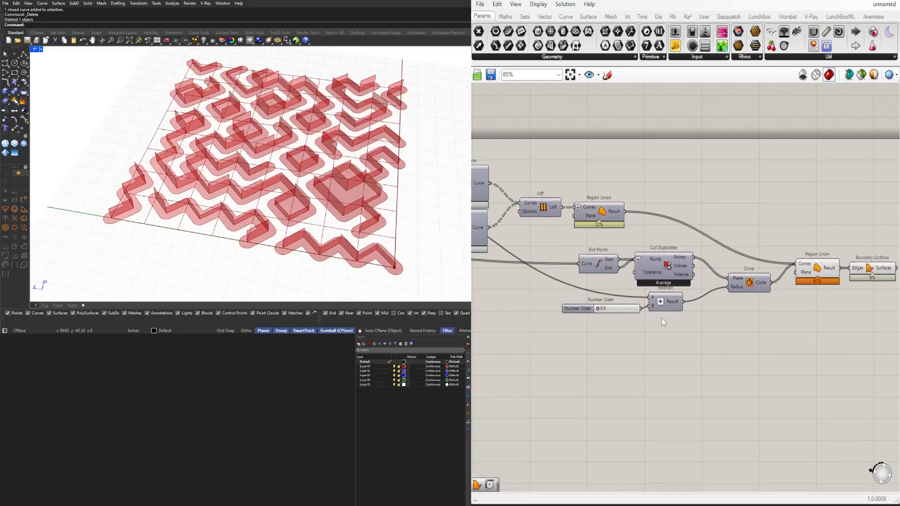
right_click(655, 295)
mouse_move(704, 319)
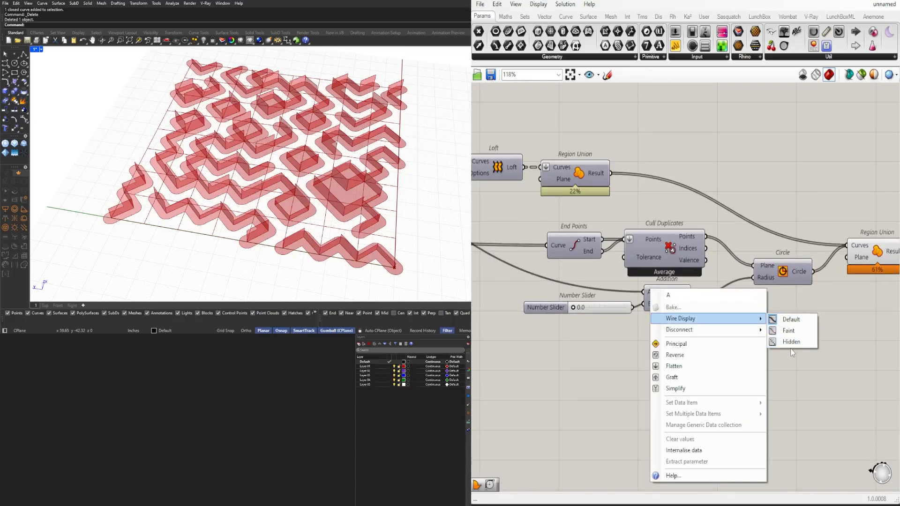
left_click(791, 342)
scroll(720, 367, "down", 3)
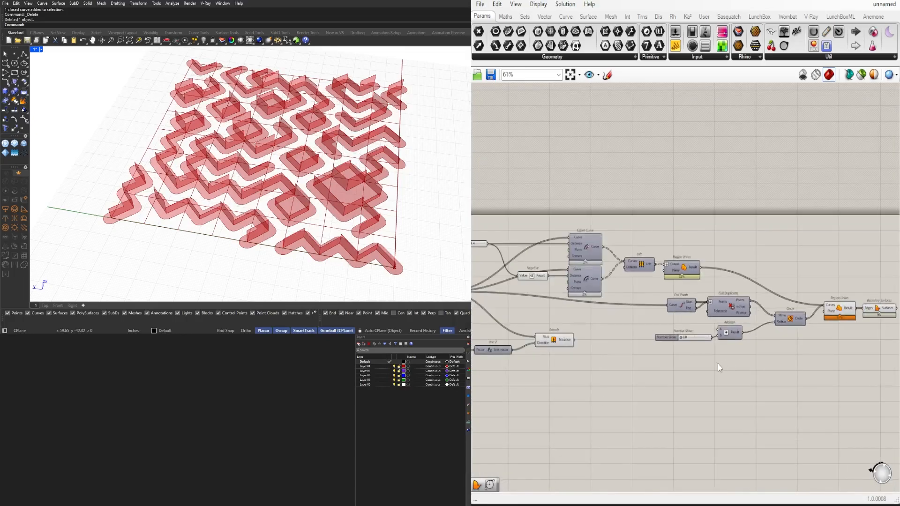
Step: Set the wire display of End Points' Curve input to Hidden
scroll(675, 300, "up", 4)
right_click(676, 301)
mouse_move(739, 330)
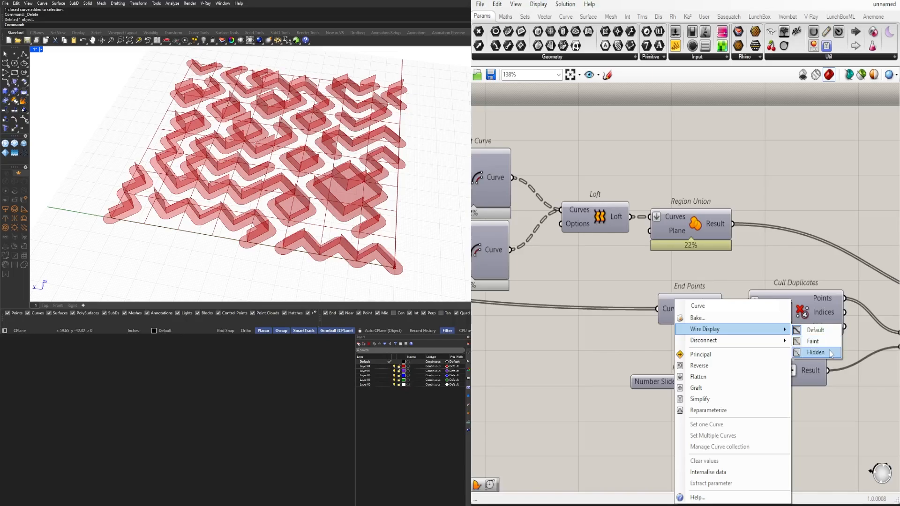
left_click(830, 353)
Step: Reposition Circle so its Plane input lines up with Cull Duplicates' Points output, leaving a small gap between them
scroll(689, 295, "down", 3)
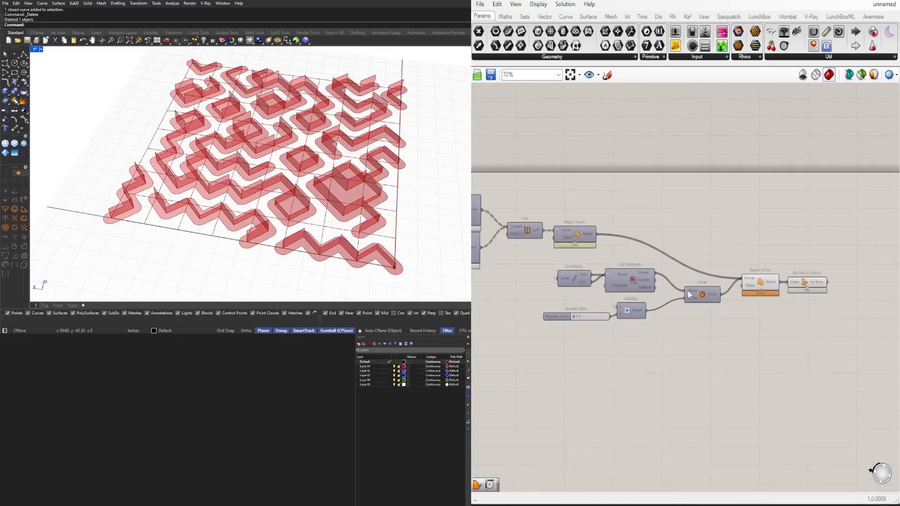
scroll(690, 294, "up", 3)
left_click(690, 293)
scroll(750, 281, "down", 2)
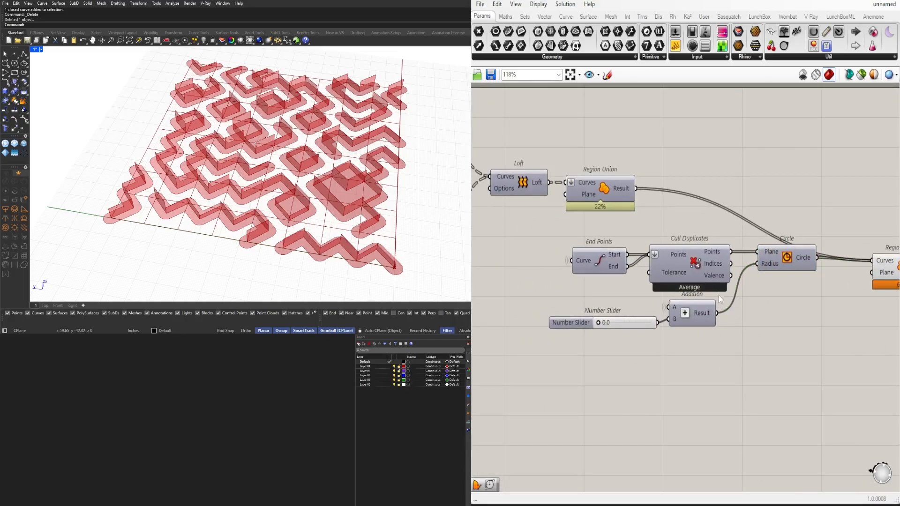
left_click(777, 265)
Step: Move the second Region Union and Boundary Surfaces up so the wire from the first Region Union runs straight
right_click_drag(792, 299, 639, 303)
left_click_drag(801, 307, 684, 250)
left_click(658, 307)
right_click_drag(657, 311, 791, 274)
scroll(791, 274, "down", 1)
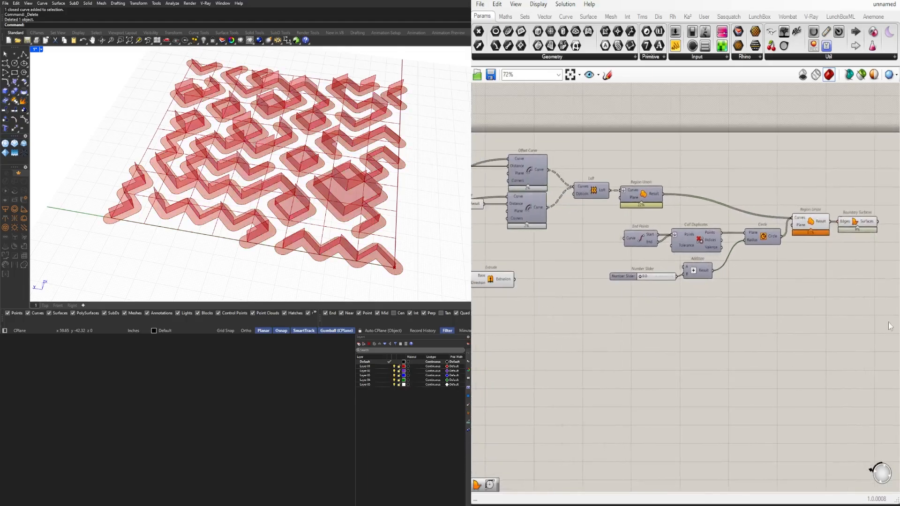
left_click_drag(889, 329, 647, 226)
scroll(645, 223, "up", 3)
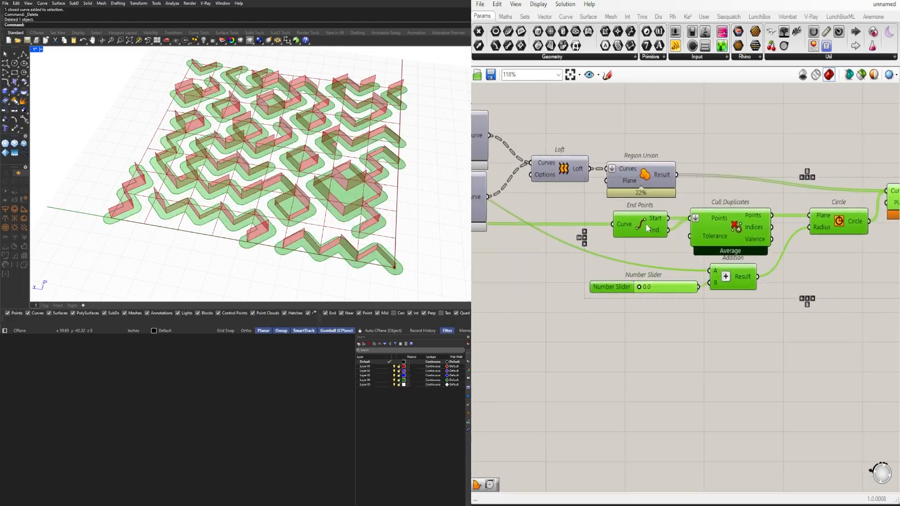
left_click(789, 355)
right_click_drag(789, 356, 597, 397)
left_click_drag(831, 283, 716, 200)
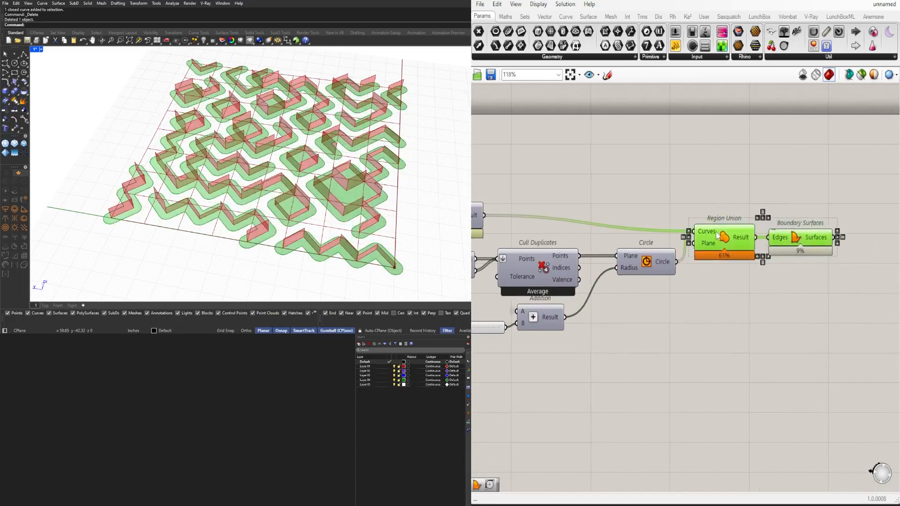
left_click_drag(719, 237, 733, 222)
left_click(760, 285)
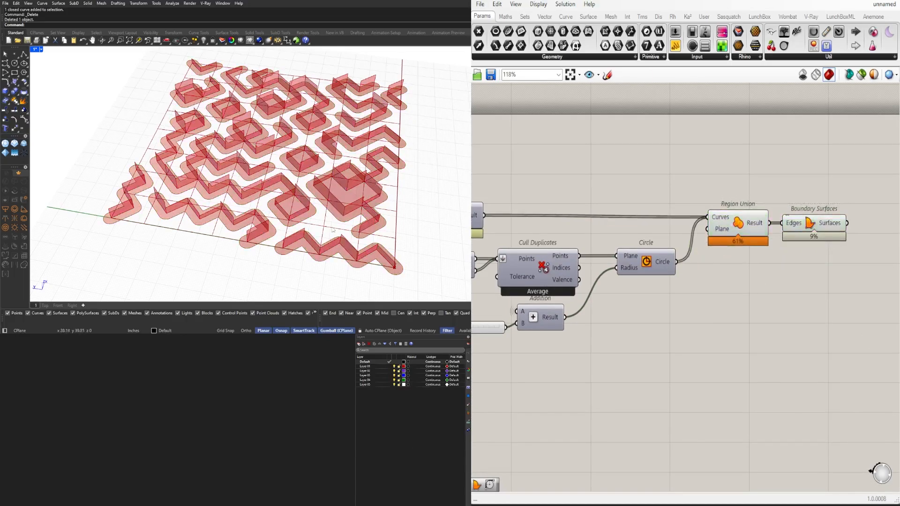
Step: Turn off the preview of the Square grid component at the start of the definition
right_click_drag(295, 191, 198, 191)
right_click_drag(685, 295, 831, 280)
scroll(830, 281, "down", 5)
right_click_drag(586, 296, 898, 289)
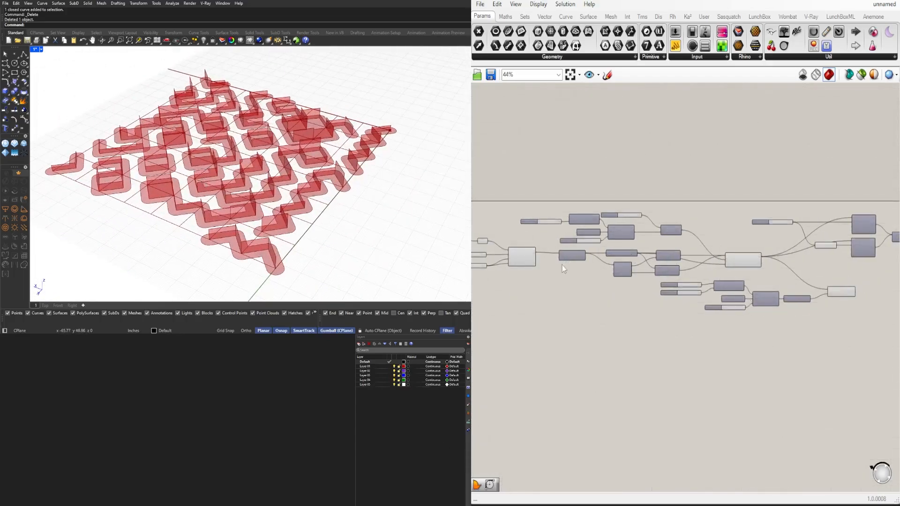
scroll(558, 268, "up", 4)
right_click_drag(549, 275, 735, 304)
left_click(702, 263)
middle_click(701, 225)
left_click(730, 193)
Step: Set the seed slider of the Random component that controls wall rotation to 7
right_click_drag(832, 291, 640, 289)
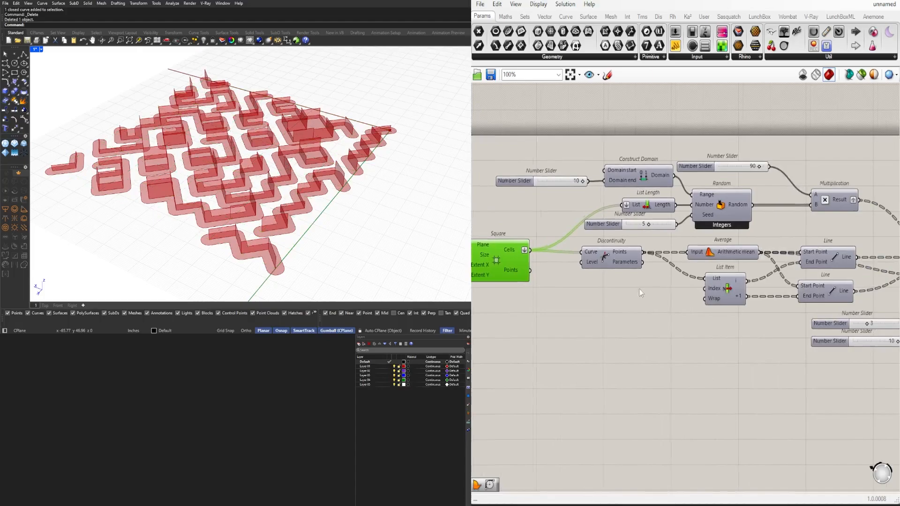
scroll(748, 324, "down", 1)
right_click_drag(749, 346, 653, 338)
scroll(557, 211, "up", 4)
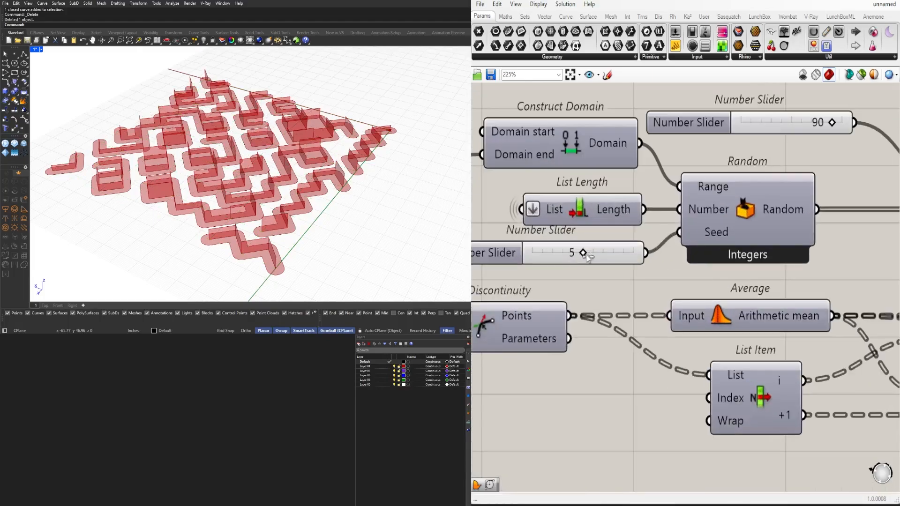
left_click_drag(582, 254, 610, 245)
Step: Set the seed slider of the Random component that controls extrusion height to 7
scroll(709, 246, "down", 4)
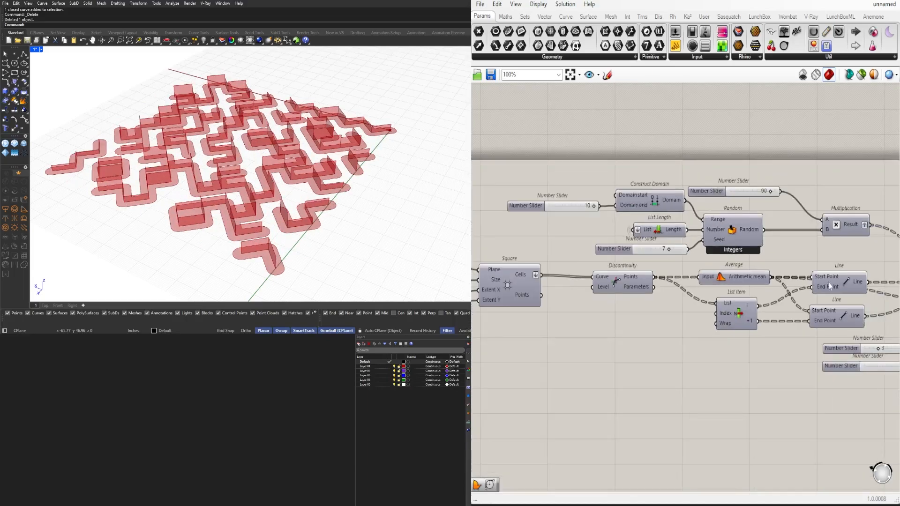
right_click_drag(829, 283, 704, 280)
scroll(704, 280, "down", 4)
scroll(863, 298, "up", 4)
right_click_drag(863, 298, 720, 293)
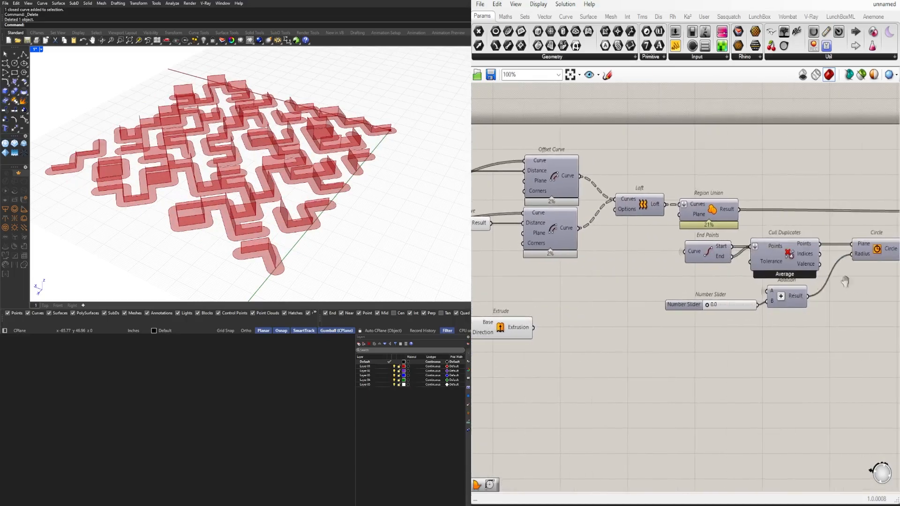
right_click_drag(893, 280, 626, 273)
scroll(632, 273, "down", 3)
scroll(800, 276, "up", 3)
right_click_drag(563, 291, 882, 280)
scroll(790, 277, "down", 1)
scroll(675, 308, "up", 5)
left_click_drag(634, 298, 689, 300)
Step: Examine the rounded wall outlines and extruded walls in the viewport, up close and from several angles
mouse_move(292, 176)
right_mouse_down()
mouse_move(279, 217)
mouse_move(287, 213)
mouse_move(283, 162)
right_mouse_up()
scroll(666, 319, "down", 4)
right_click_drag(667, 319, 480, 305)
scroll(480, 305, "down", 3)
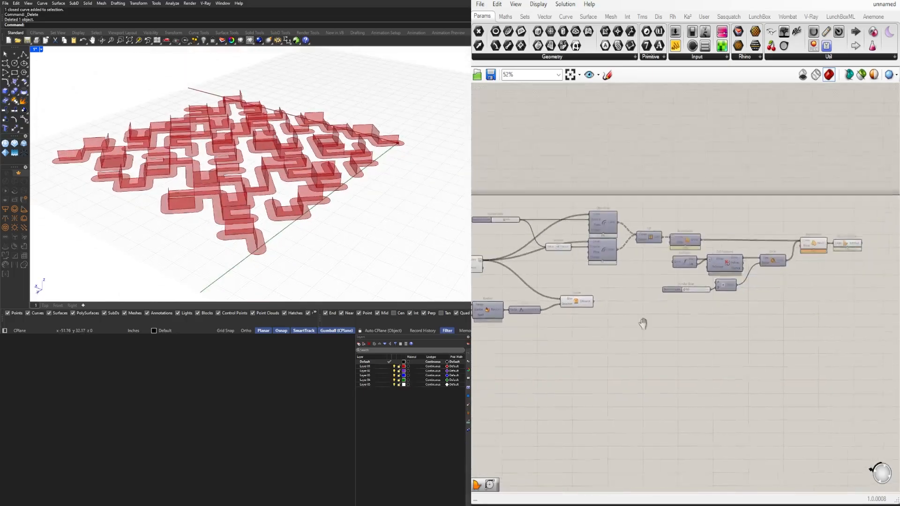
scroll(255, 201, "up", 5)
scroll(255, 201, "up", 3)
scroll(254, 199, "down", 5)
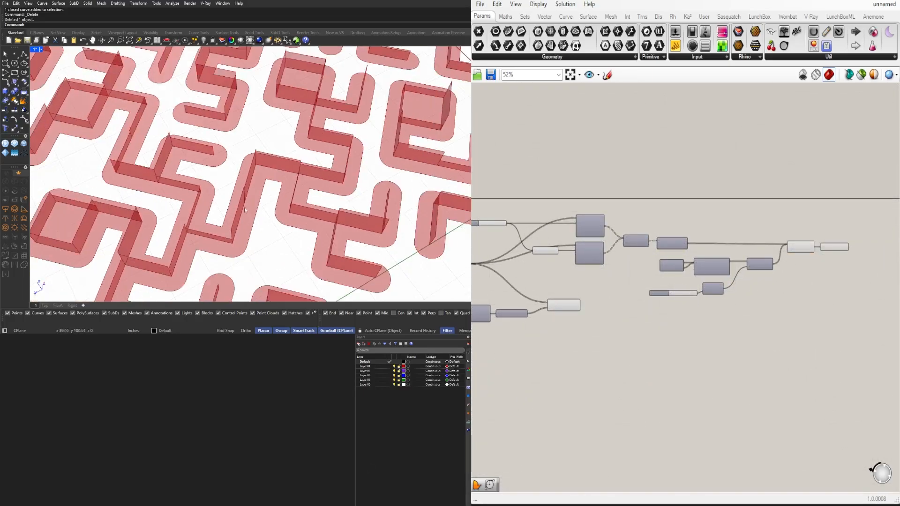
right_click_drag(244, 207, 382, 221)
scroll(379, 196, "up", 3)
scroll(656, 346, "down", 2)
right_click_drag(654, 344, 761, 321)
scroll(762, 320, "down", 2)
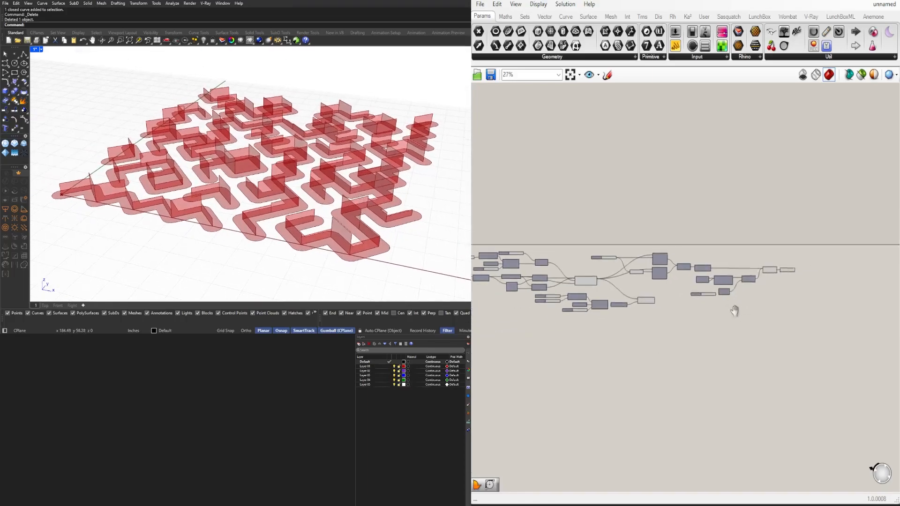
Step: Move the thickness slider, Negative, both Offset Curves, Loft and everything downstream closer to Rotate, leaving Extrude in place
left_click_drag(775, 298, 673, 269)
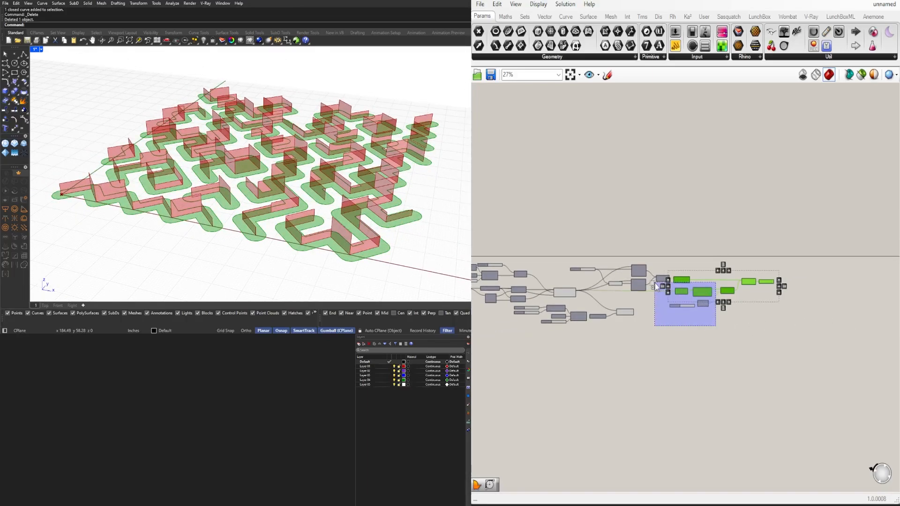
left_click_drag(650, 306, 591, 251, "shift")
scroll(649, 275, "up", 3)
left_click_drag(638, 267, 605, 284)
key("ctrl+z")
left_click(671, 280, "shift")
left_click(518, 268)
Step: Nudge the wall-thickness slider slightly farther from the Offset Curve components above Rotate
scroll(504, 287, "up", 3)
right_click_drag(504, 287, 614, 298)
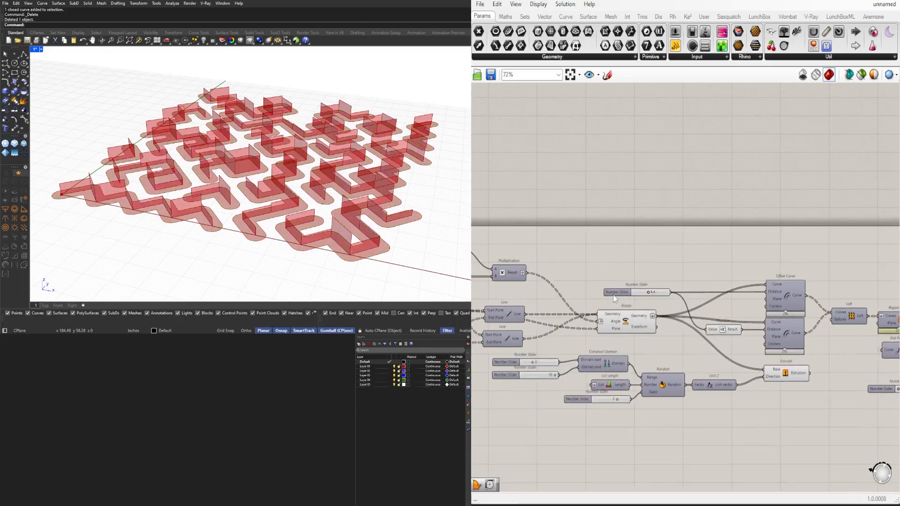
left_click_drag(621, 292, 610, 288)
left_click(614, 261)
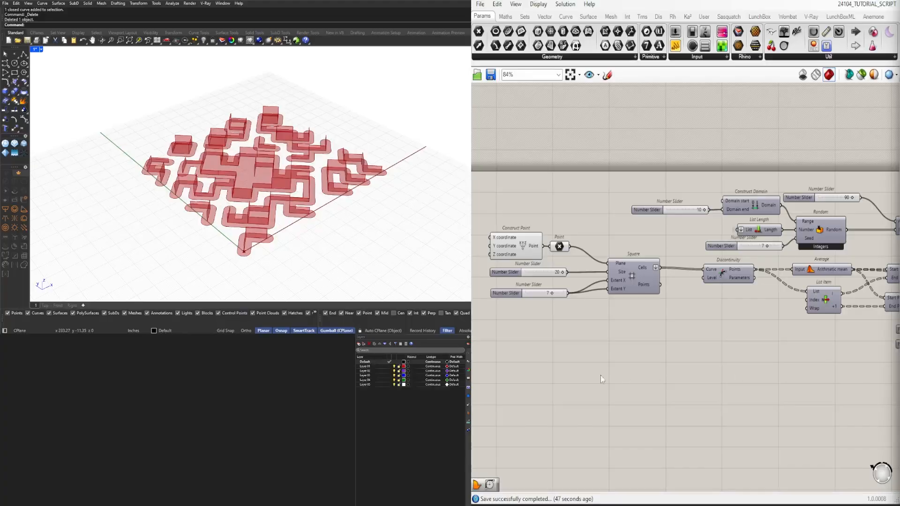
Step: Rename the slider feeding Square's Size input to SIZE and put it in its own group
scroll(543, 294, "up", 5)
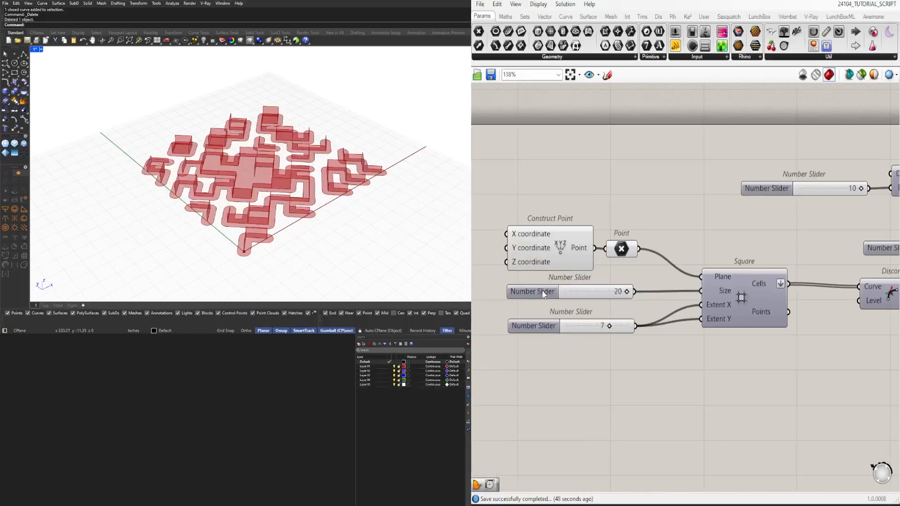
right_click(544, 294)
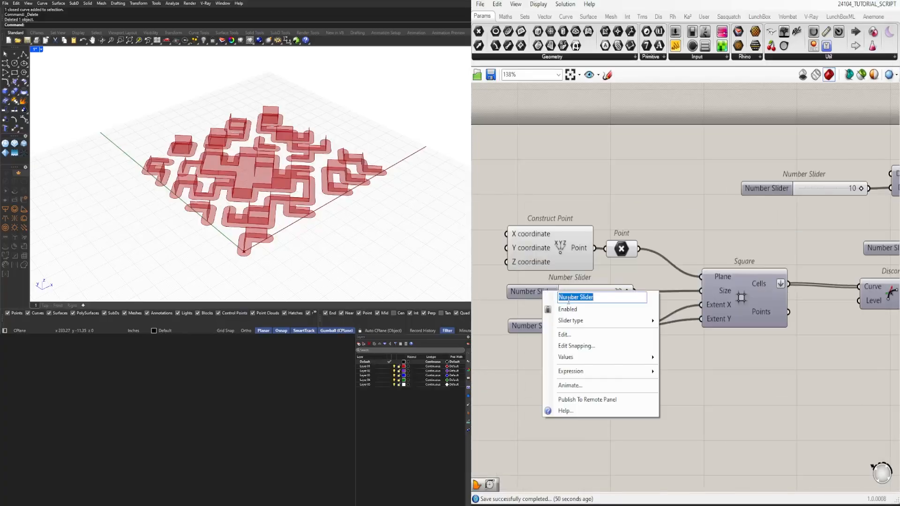
type("SIZ")
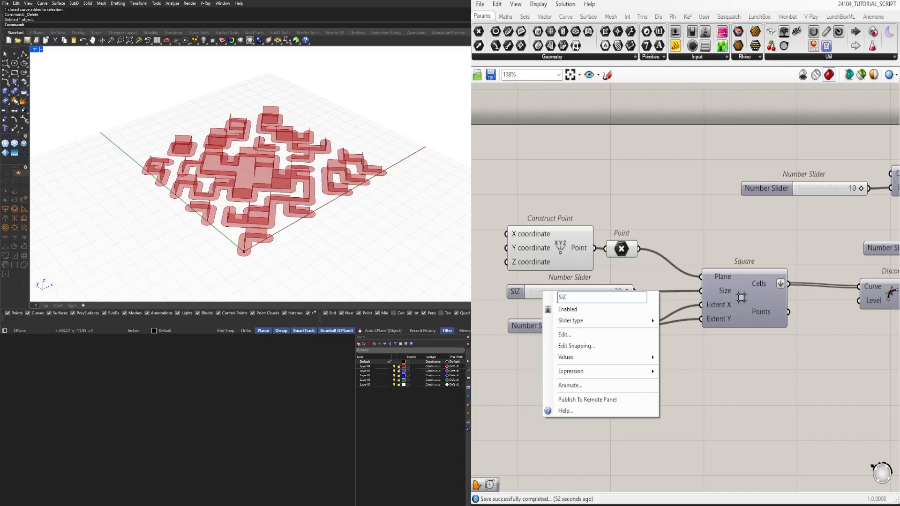
type("E")
key("Return")
left_click(587, 291)
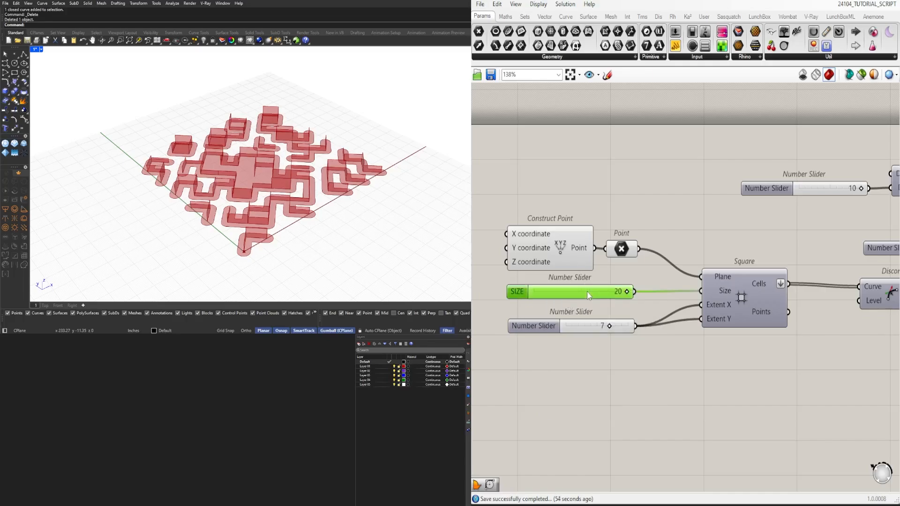
Step: Duplicate the extent slider to drive Extent Y separately, and rename the original X EXTENT in its own group
left_click(558, 325)
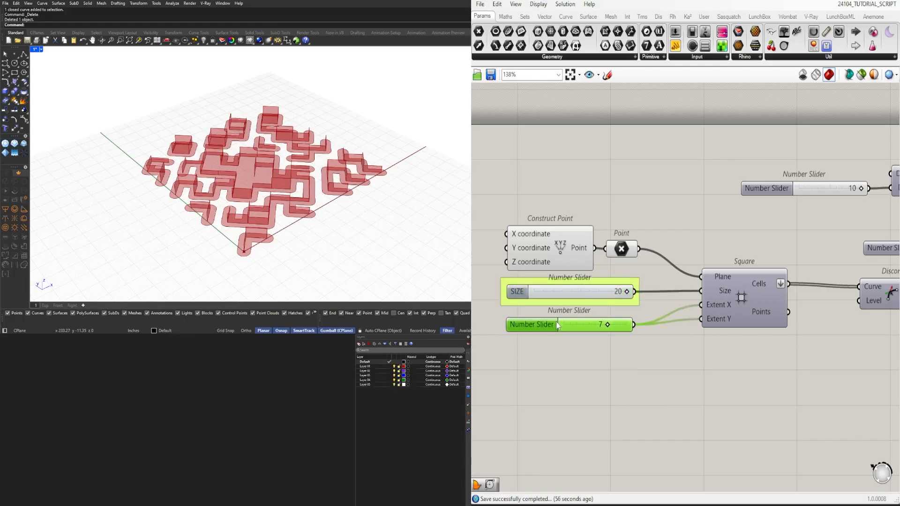
left_click_drag(557, 325, 555, 347, "alt")
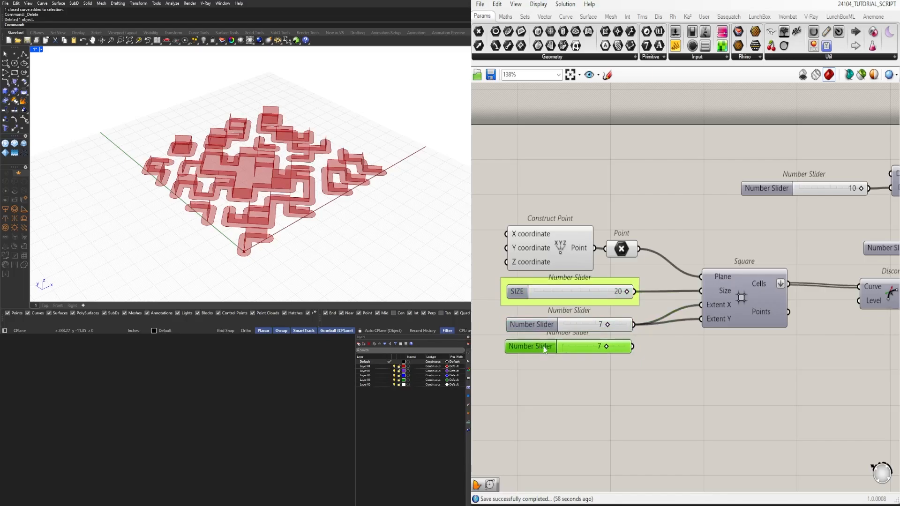
right_click(535, 327)
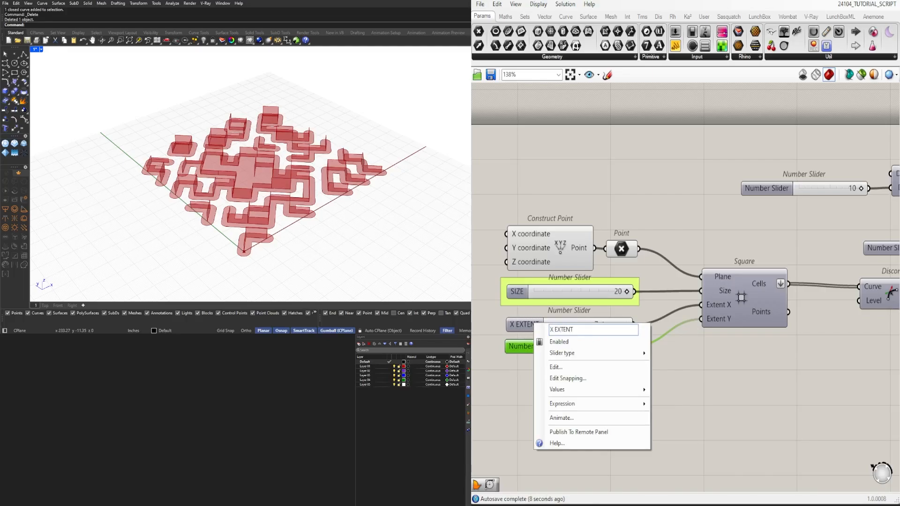
key("ctrl+a")
key("ctrl+c")
left_click(505, 405)
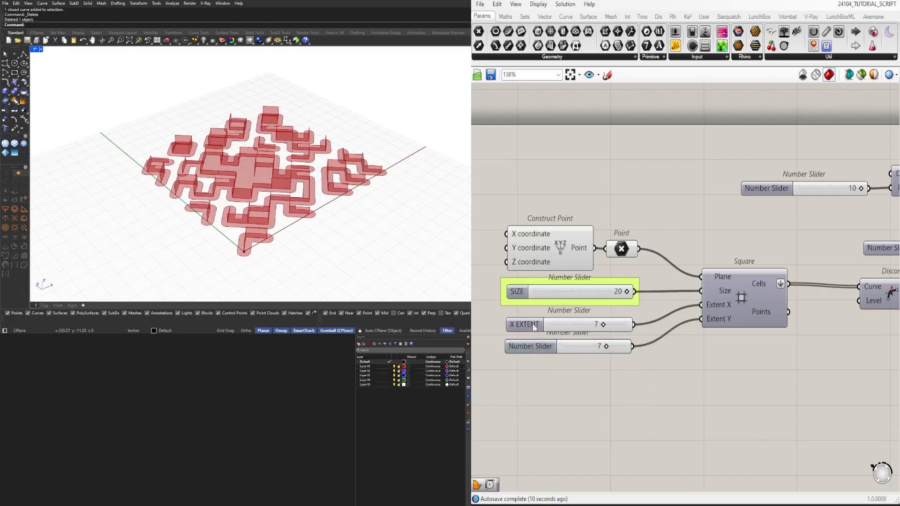
left_click(534, 328)
key("ctrl+g")
Step: Move the duplicated slider slightly farther below X EXTENT, rename it Y EXTENT and group it
left_click_drag(535, 346, 534, 359)
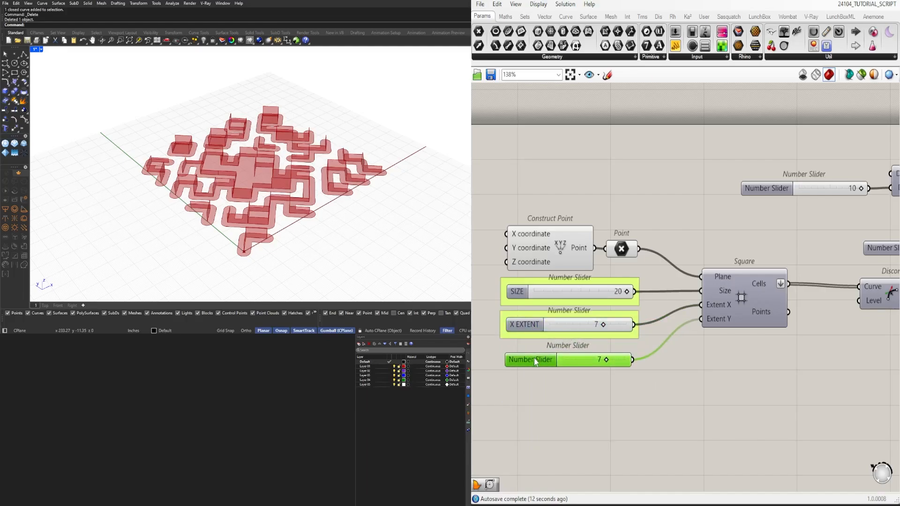
right_click(534, 359)
key("ctrl+v")
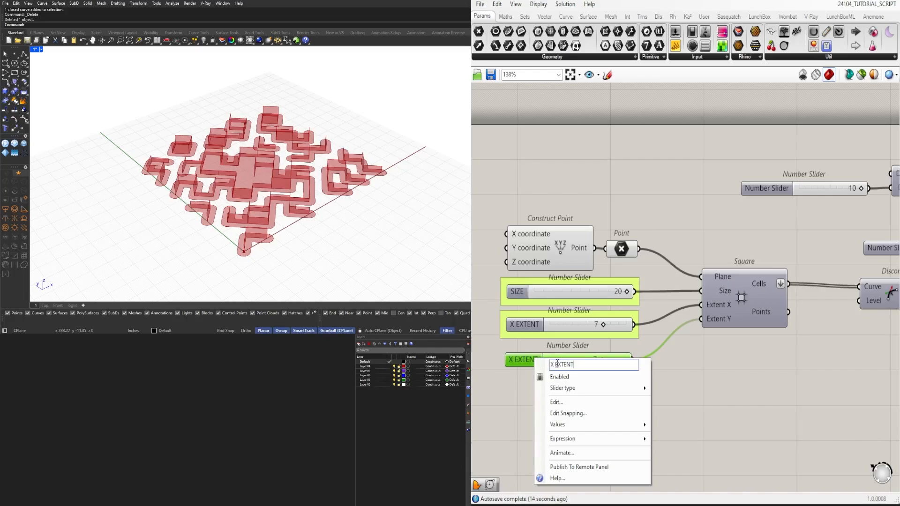
type("Y")
key("Return")
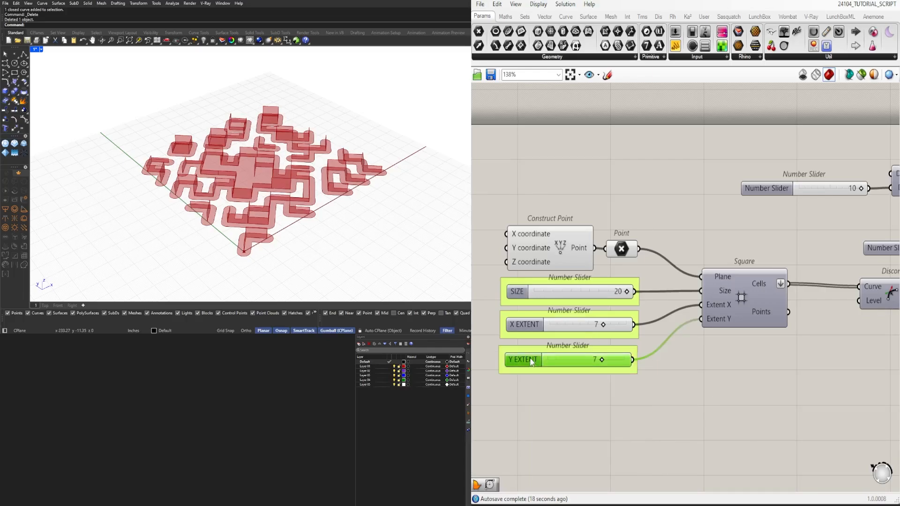
key("ctrl+g")
Step: Align the SIZE, X EXTENT and Y EXTENT sliders with each other and space them evenly
left_click(676, 389)
scroll(676, 389, "down", 2)
scroll(558, 362, "up", 2)
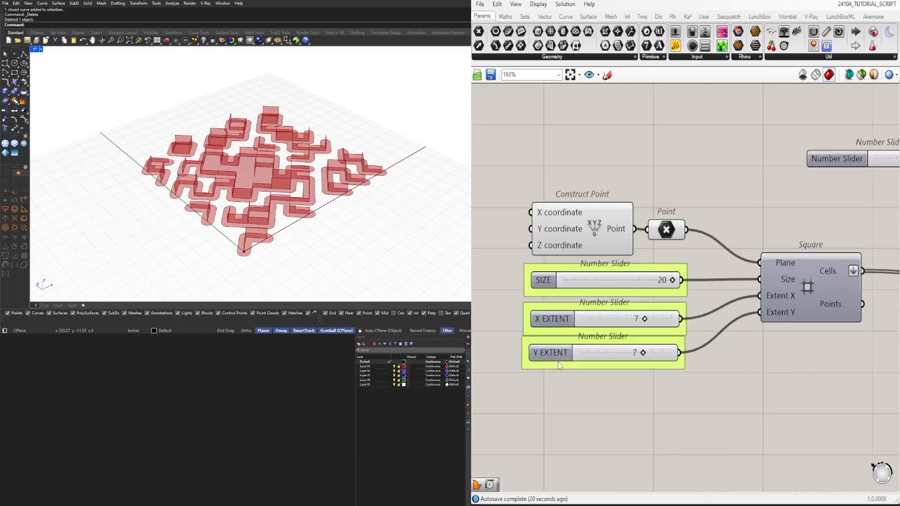
left_click_drag(604, 426, 573, 359)
left_click(599, 372)
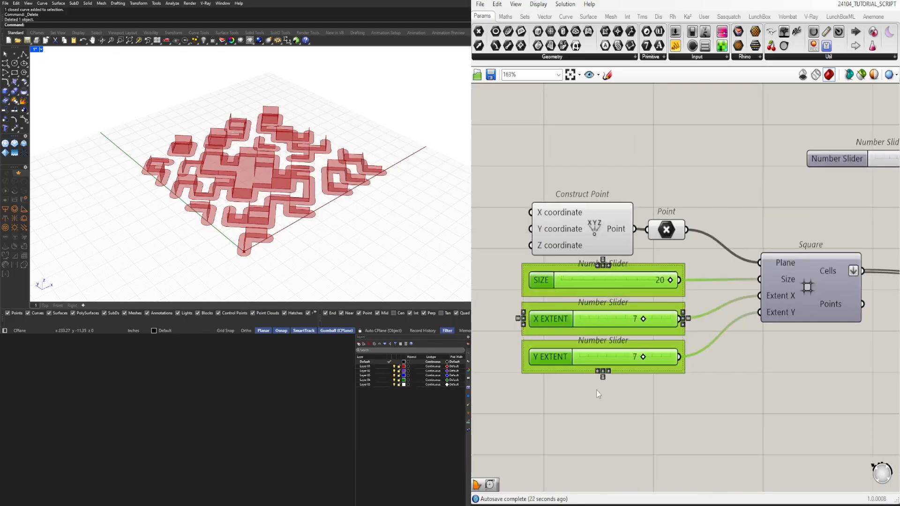
left_click(603, 377)
left_click(725, 380)
Step: Group the slider feeding the upper Construct Domain's Domain end and rename it MAX NUMBER 1
scroll(762, 377, "down", 4)
right_click_drag(775, 382, 599, 399)
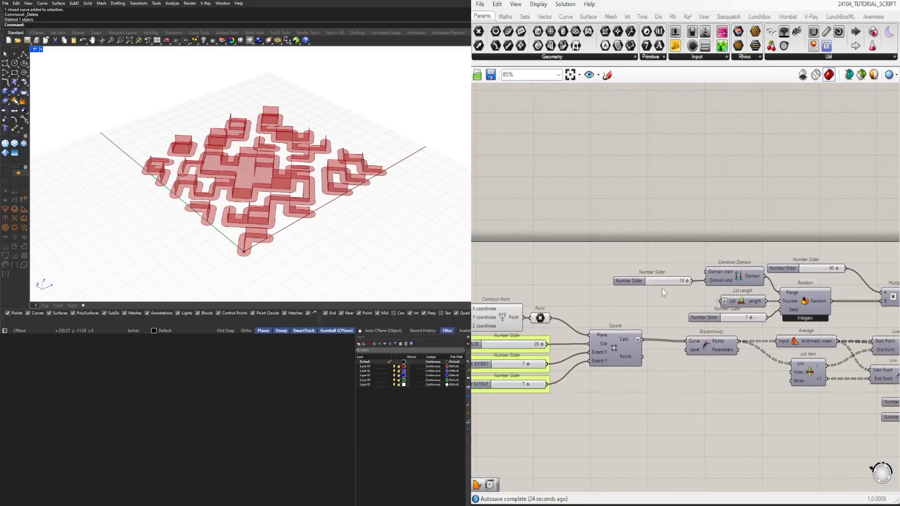
scroll(643, 282, "up", 2)
left_click_drag(632, 280, 622, 280)
right_click(622, 281)
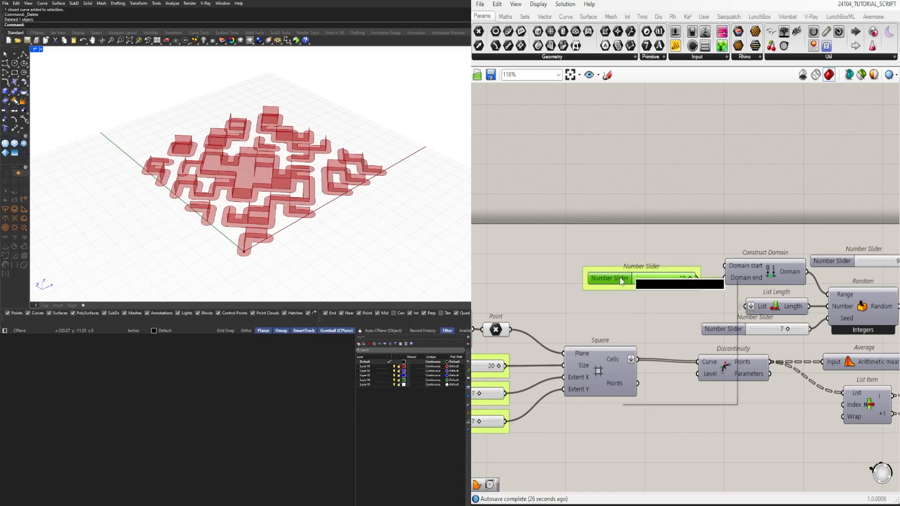
type("MAX NUMBER")
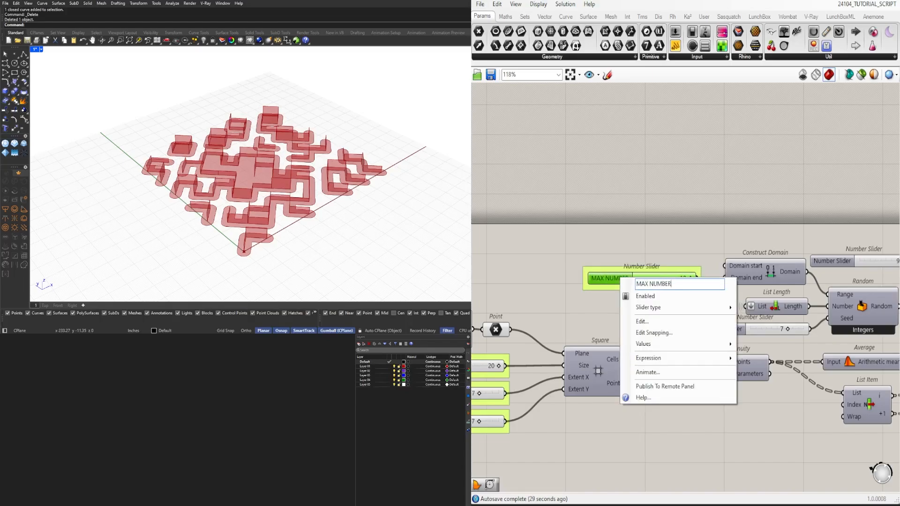
key("Return")
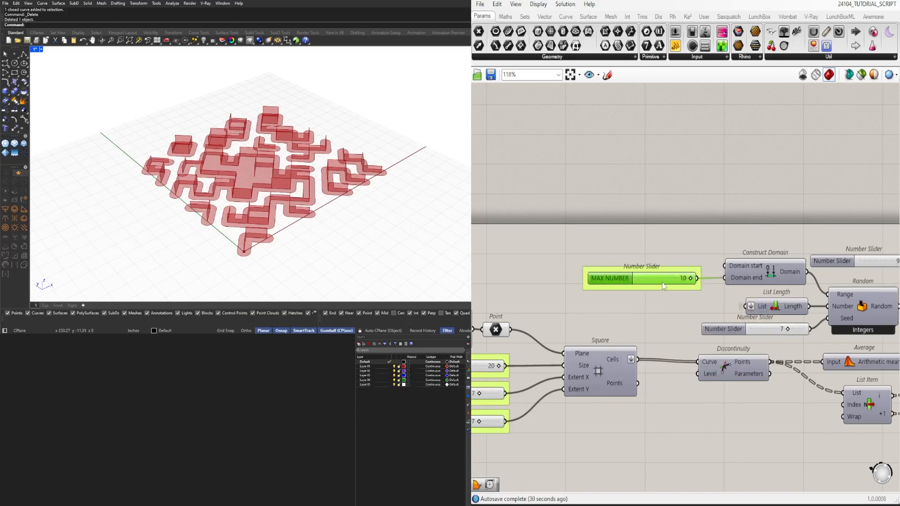
right_click(612, 280)
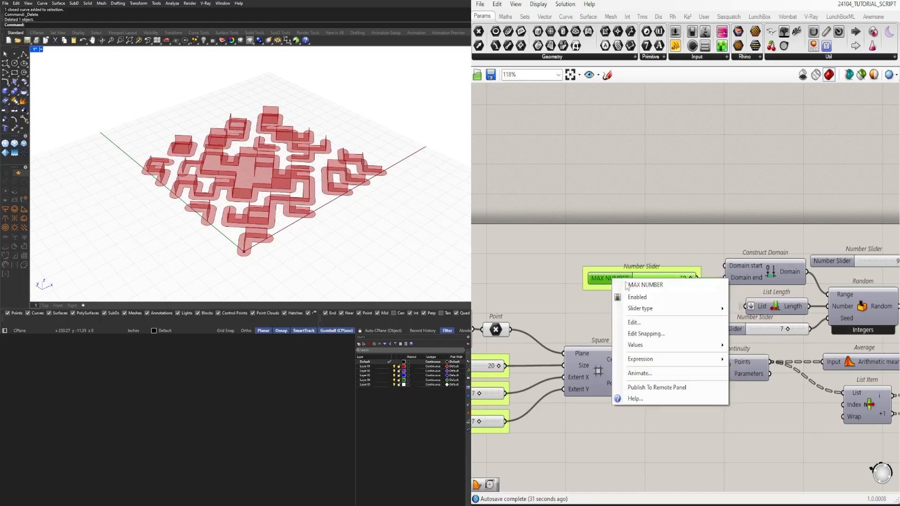
left_click(679, 286)
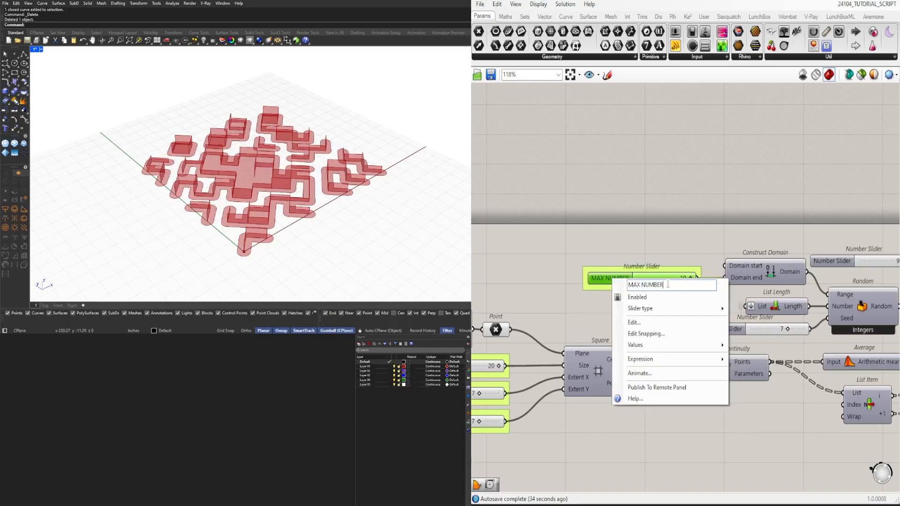
type("1")
key("Return")
Step: Group the seed slider of the Random component above Average and rename it SEED1
scroll(665, 323, "up", 2)
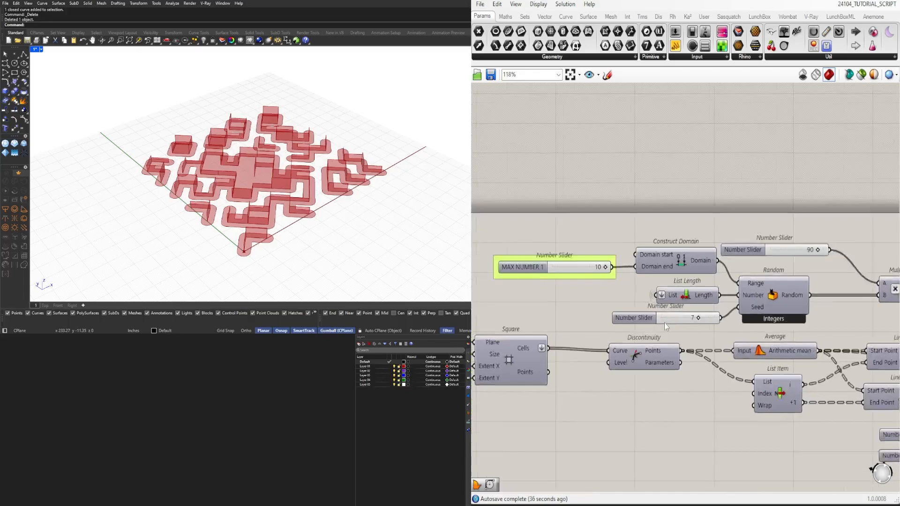
left_click(637, 322)
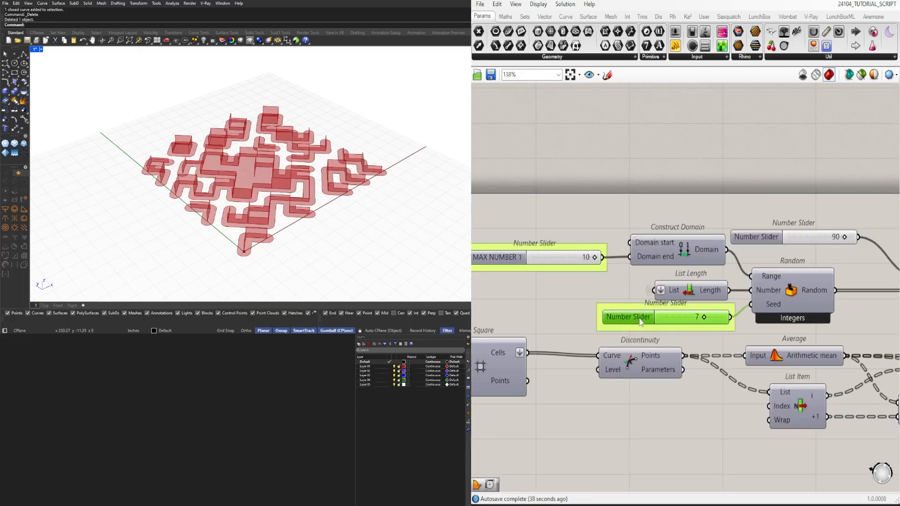
right_click(638, 322)
type("SEED")
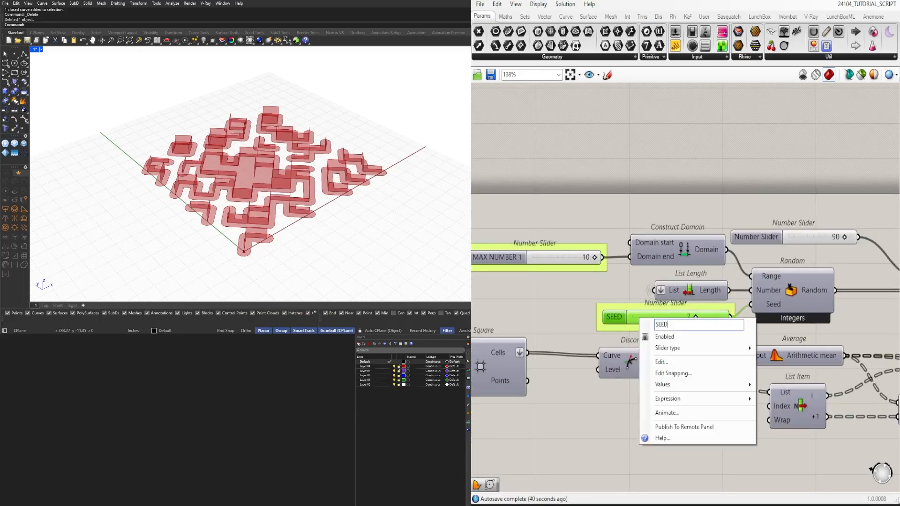
type("1")
key("Return")
Step: Internalise the value 90 in Multiplication's A input and delete the slider that supplied it
scroll(685, 312, "down", 2)
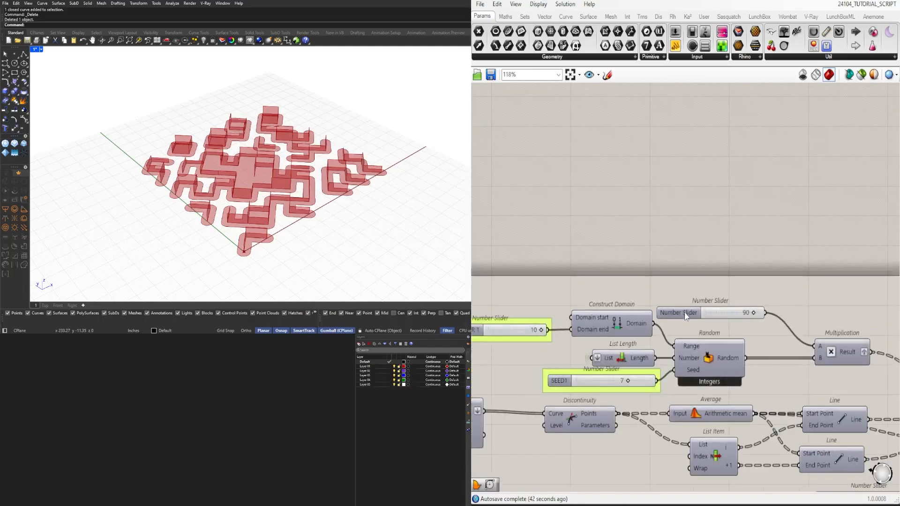
left_click_drag(685, 312, 700, 316)
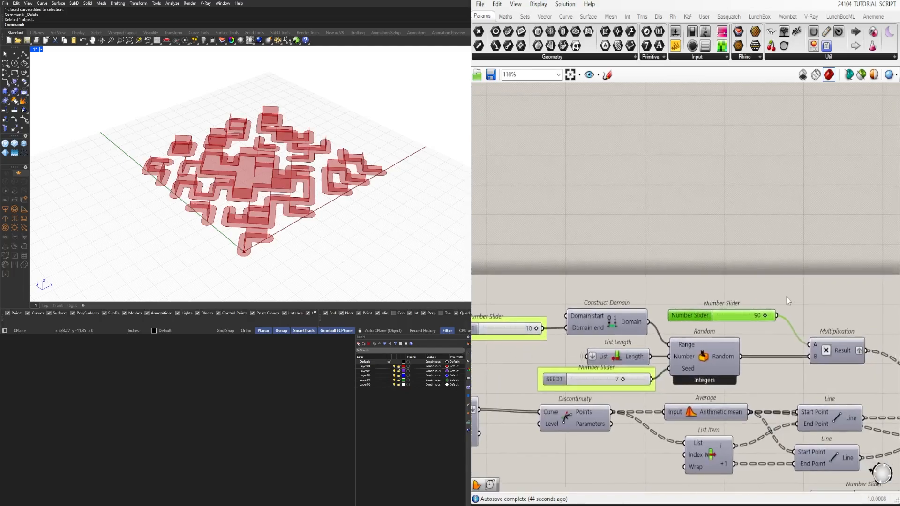
right_click(815, 348)
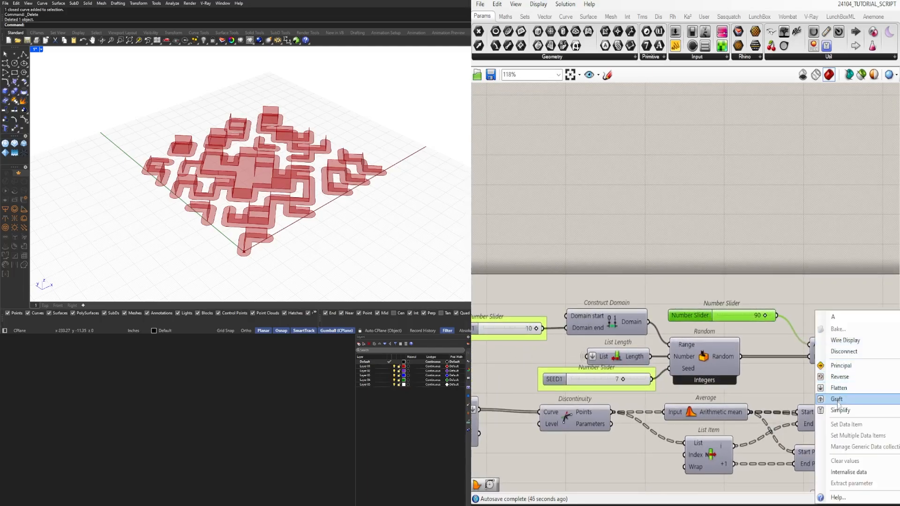
left_click(842, 472)
left_click_drag(780, 259, 757, 317)
right_click_drag(802, 303, 760, 258)
key("Delete")
Step: Group the slider feeding Domain start of the extrusion Construct Domain, rename it MIN EXTRUDE and copy the name
scroll(760, 258, "down", 2)
right_click_drag(827, 378, 747, 325)
scroll(736, 352, "up", 3)
left_click(686, 351)
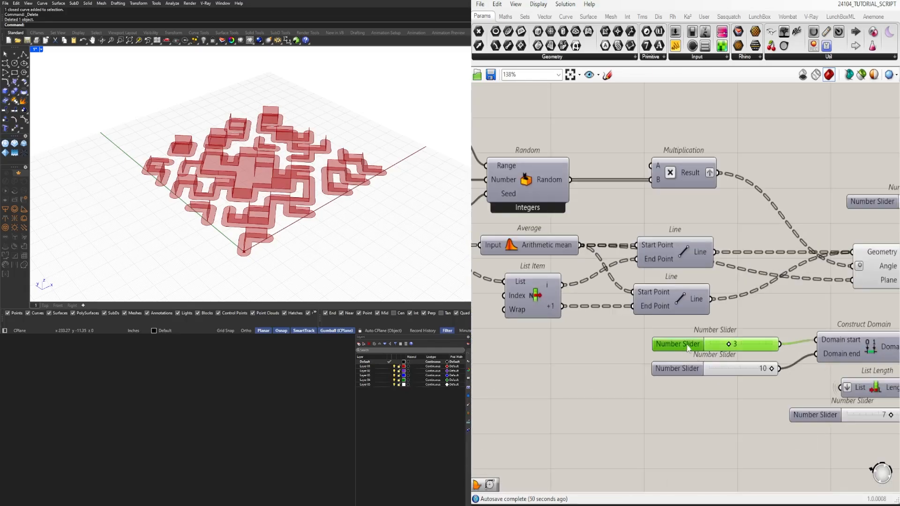
right_click(695, 346)
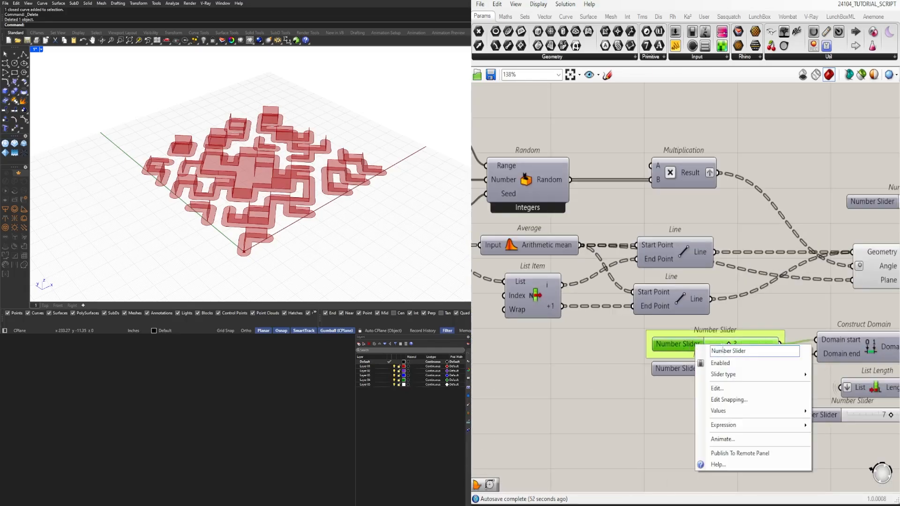
key("ctrl+a")
type("MIN EXTRUDE")
key("Return")
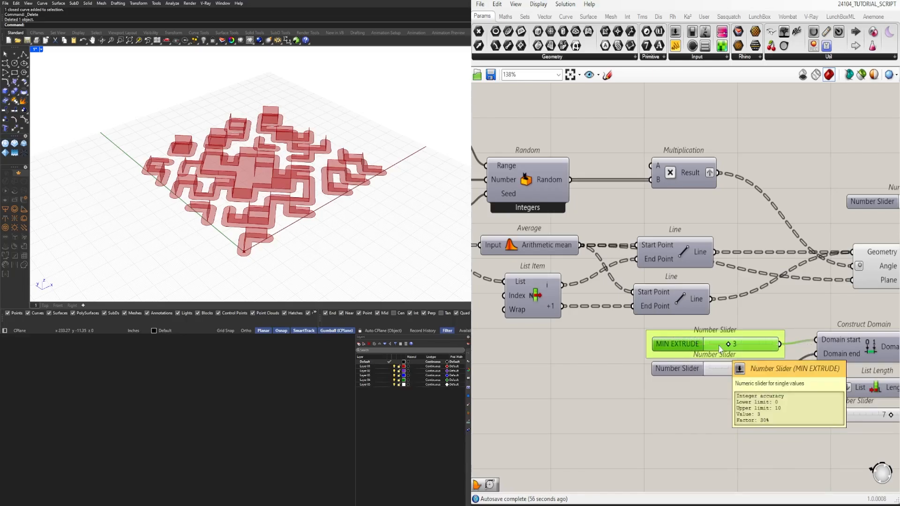
right_click(687, 347)
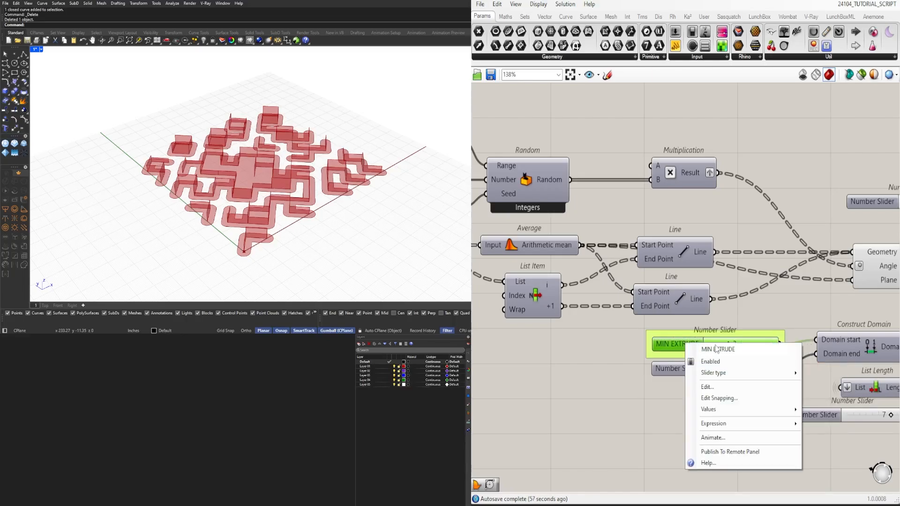
left_click(644, 418)
Step: Rename the extrusion slider feeding Domain end to MAX EXTRUDE and put it in its own group
right_click(671, 368)
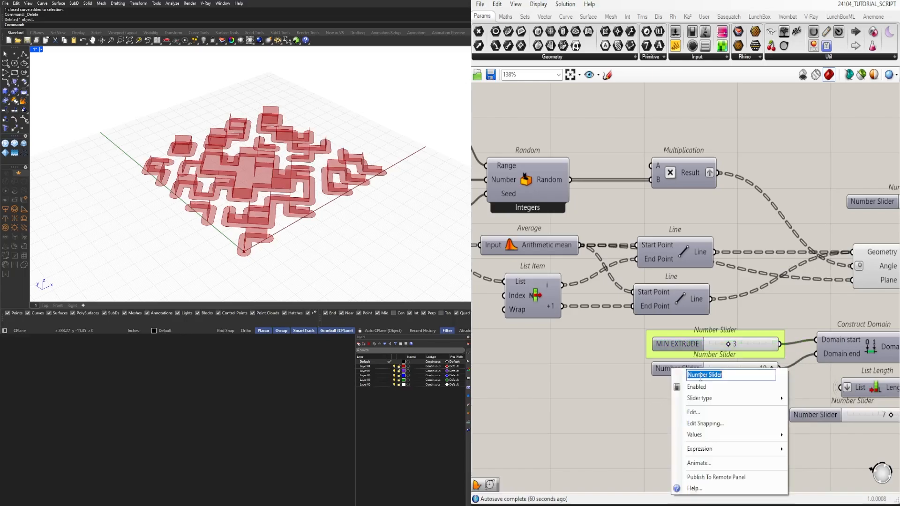
type("MIN EXTRUDE")
type("MAX")
key("Return")
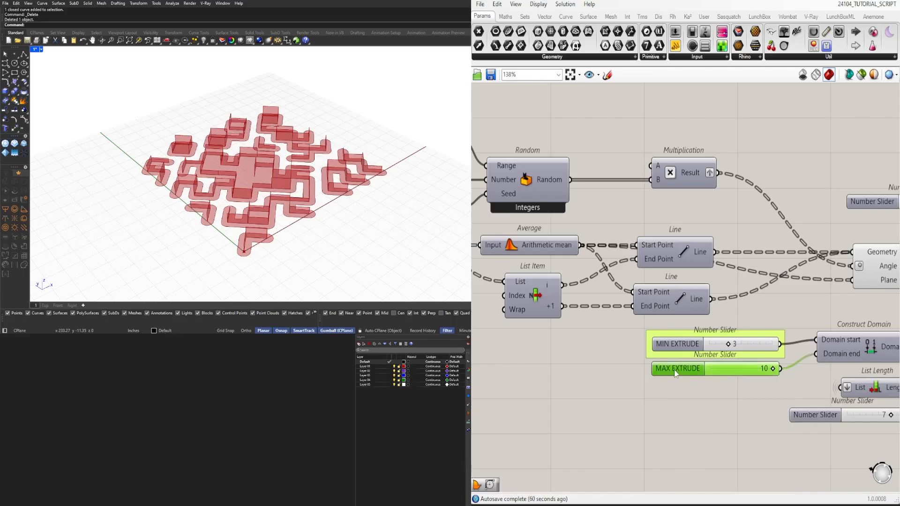
left_click(675, 370, "shift")
left_click(710, 382)
left_click(669, 388)
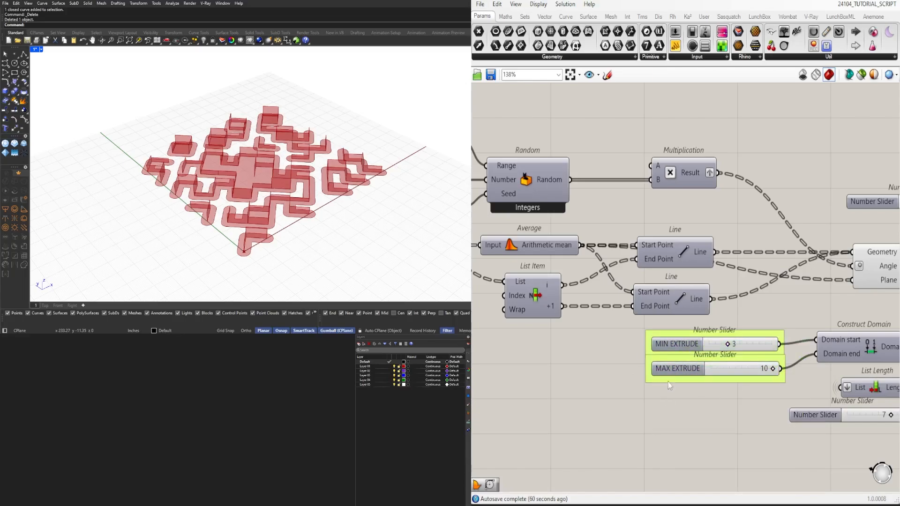
Step: Move the MAX EXTRUDE slider slightly lower and align it with MIN EXTRUDE
left_click_drag(676, 370, 675, 378)
left_click_drag(701, 420, 643, 344)
left_click(702, 422)
Step: Move the extrusion Random's seed slider slightly clear of List Length, group it and rename it SEED1
scroll(722, 410, "down", 5)
right_click_drag(821, 411, 752, 390)
scroll(731, 393, "up", 4)
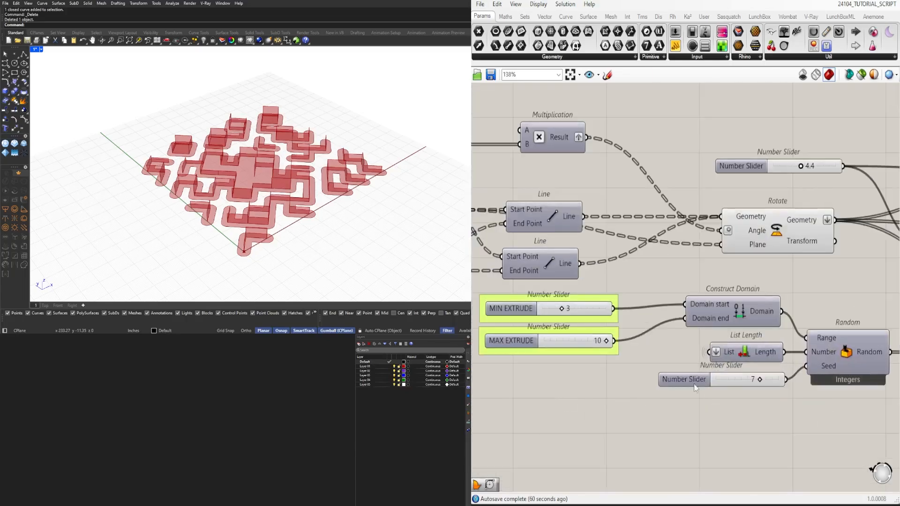
left_click_drag(679, 384, 675, 387)
right_click(675, 387)
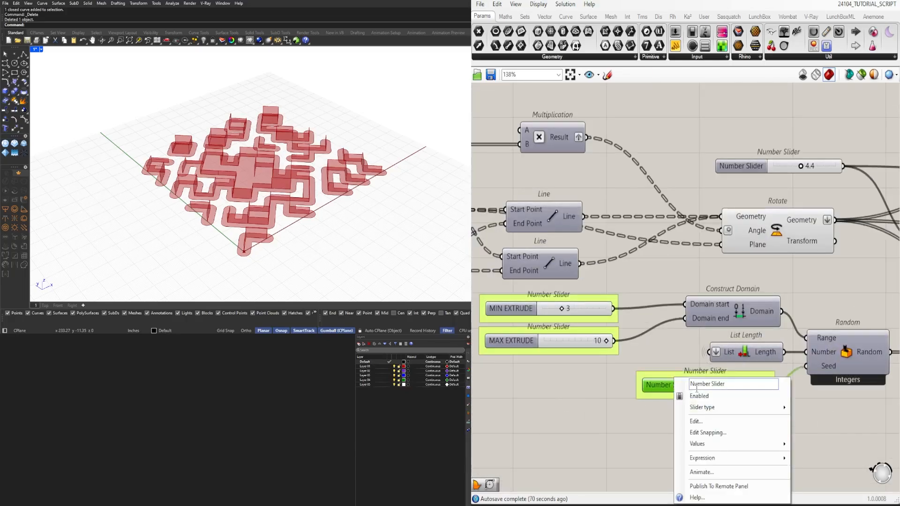
type("SEED1")
key("Return")
scroll(698, 375, "down", 5)
scroll(619, 302, "up", 5)
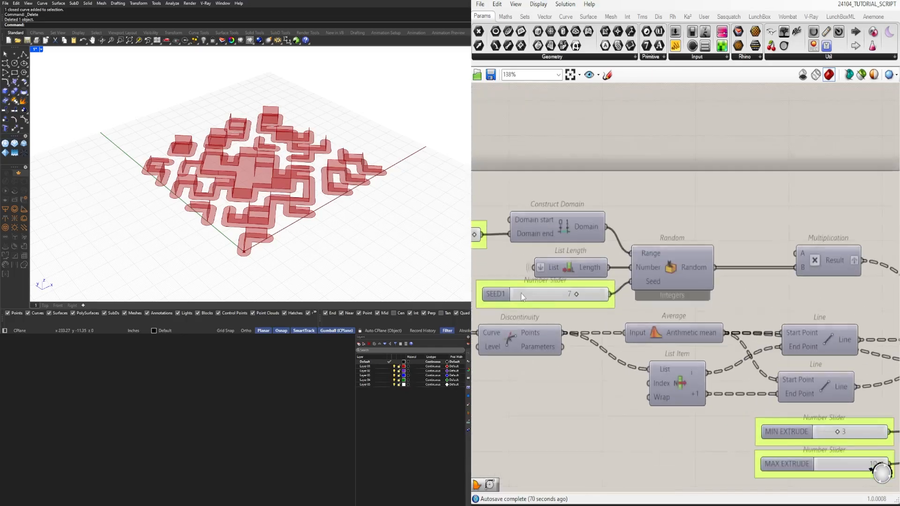
Step: Rename the SEED1 slider SEED 1
right_click(492, 293)
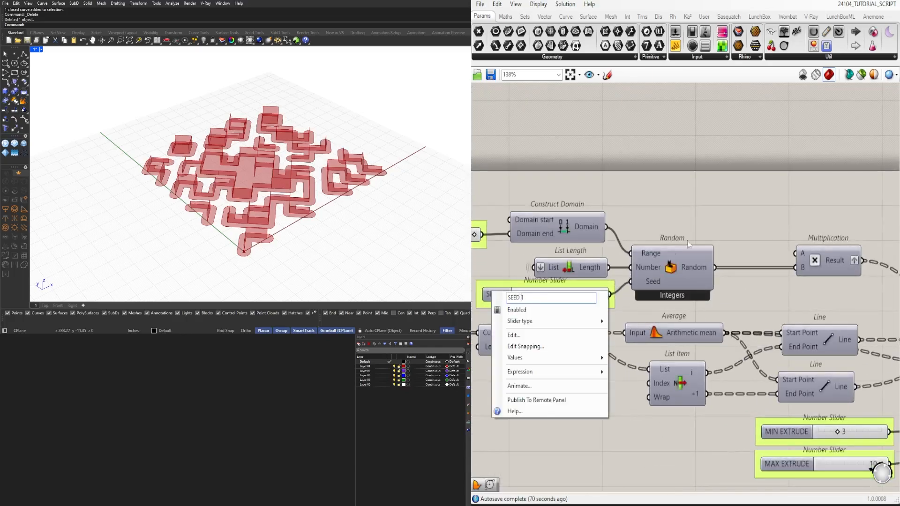
key("Return")
Step: Move the slider feeding the Offset Curve distance slightly down, closer to the Rotate component
scroll(731, 215, "down", 3)
right_click_drag(739, 216, 521, 244)
scroll(753, 289, "up", 3)
right_click_drag(731, 296, 615, 300)
scroll(585, 317, "down", 2)
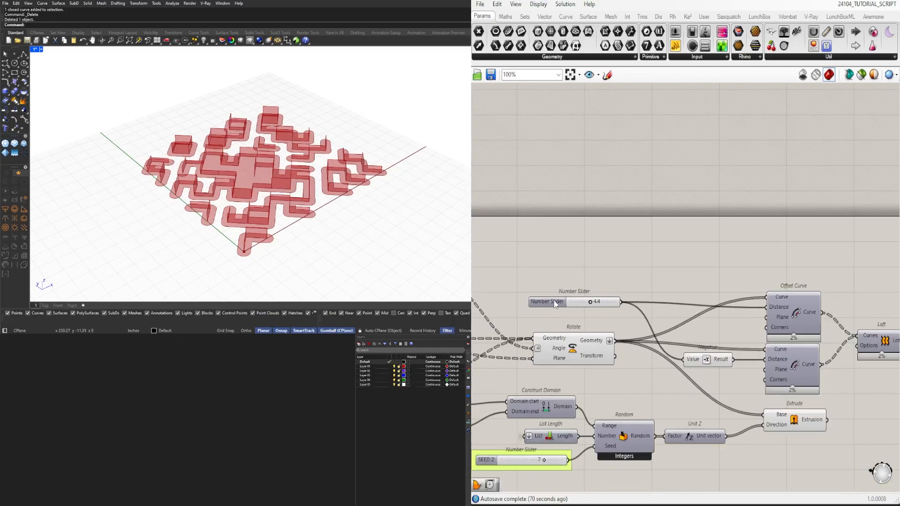
left_click_drag(556, 304, 555, 314)
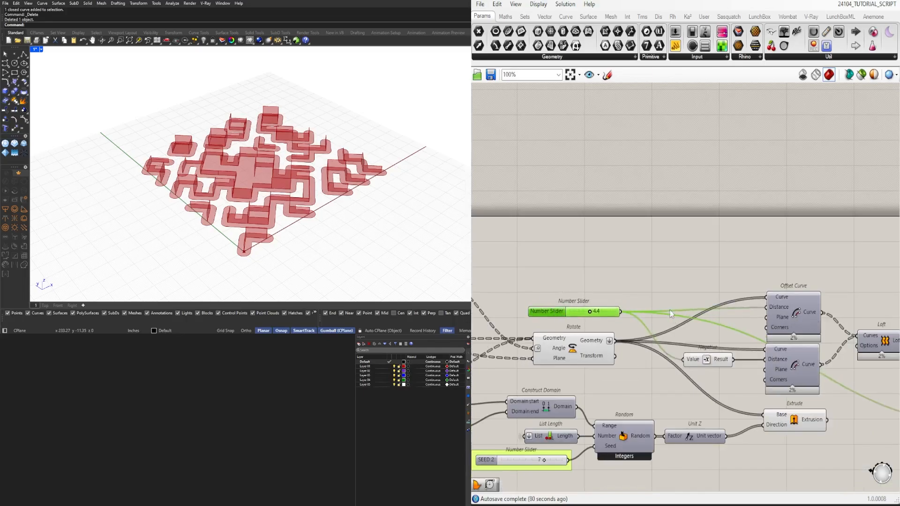
mouse_move(812, 320)
right_mouse_down()
mouse_move(718, 312)
mouse_move(824, 305)
mouse_move(810, 305)
right_mouse_up()
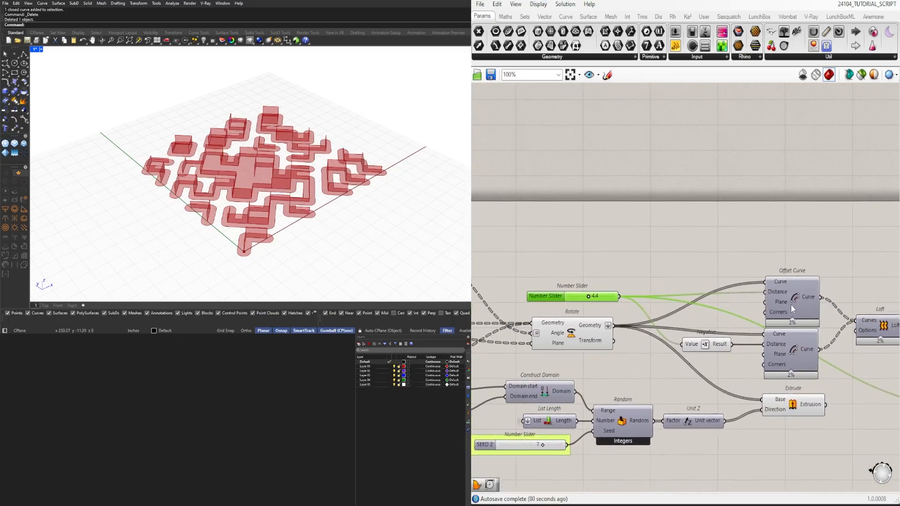
Step: Set the offset distance slider above Rotate to 5.0
right_click(542, 297)
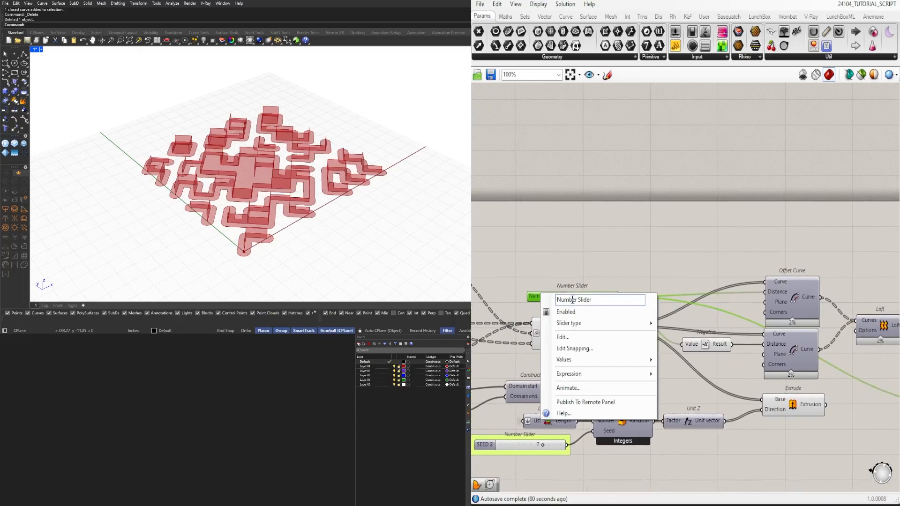
left_click(603, 259)
double_click(576, 297)
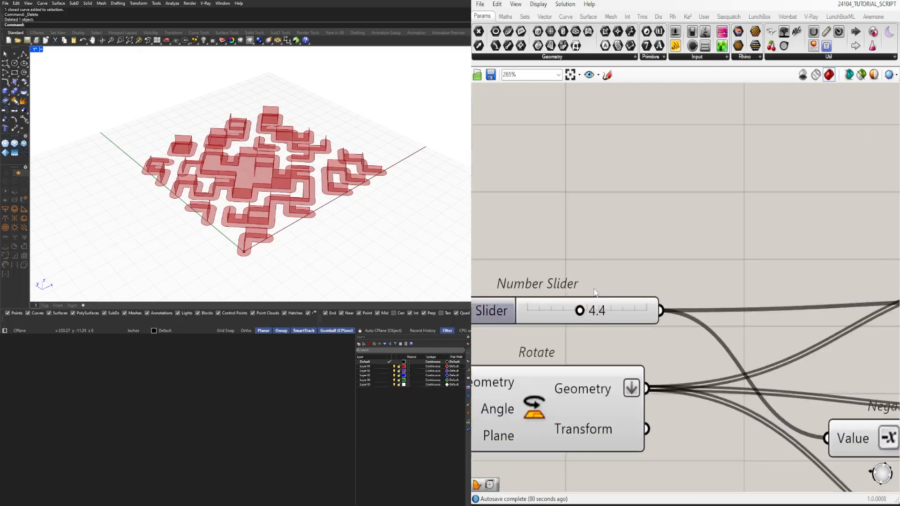
type("5")
key("Return")
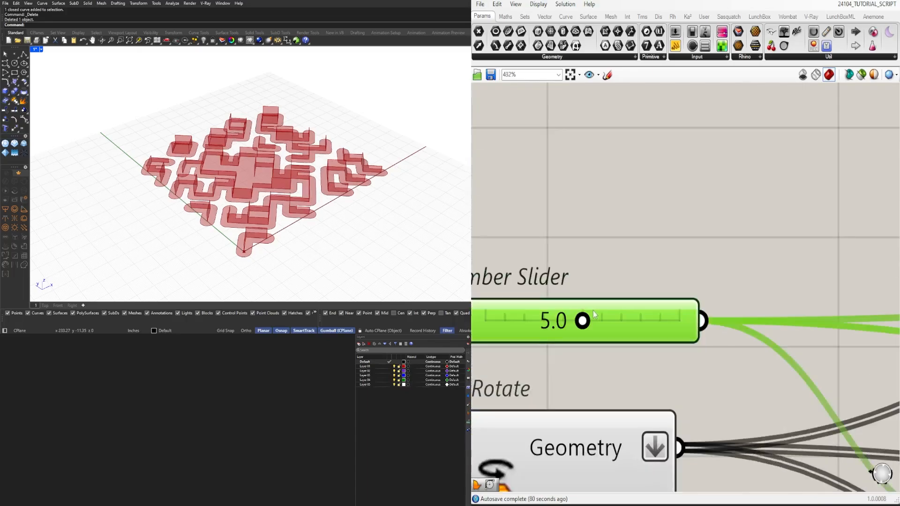
Step: Rename the offset distance slider WALKWAY
right_click_drag(474, 319, 615, 311)
right_click(523, 309)
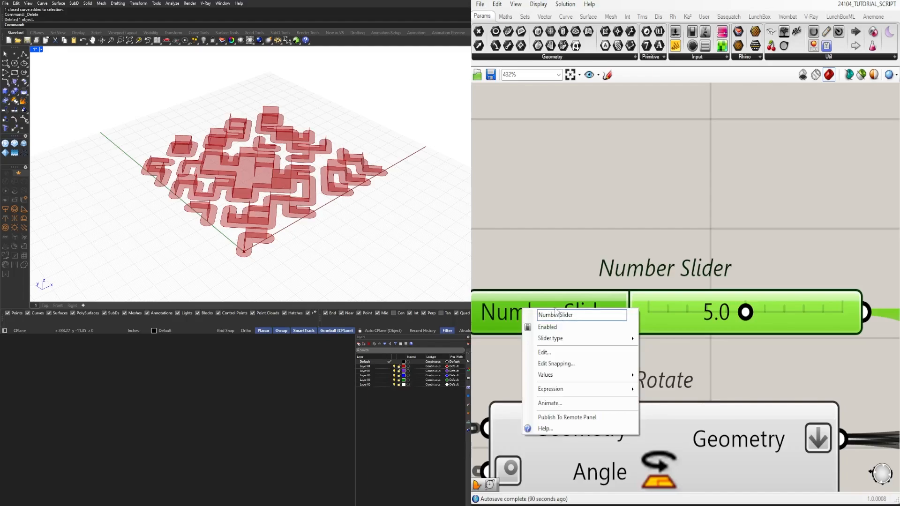
key("ctrl+a")
type("WALKWAY")
key("Return")
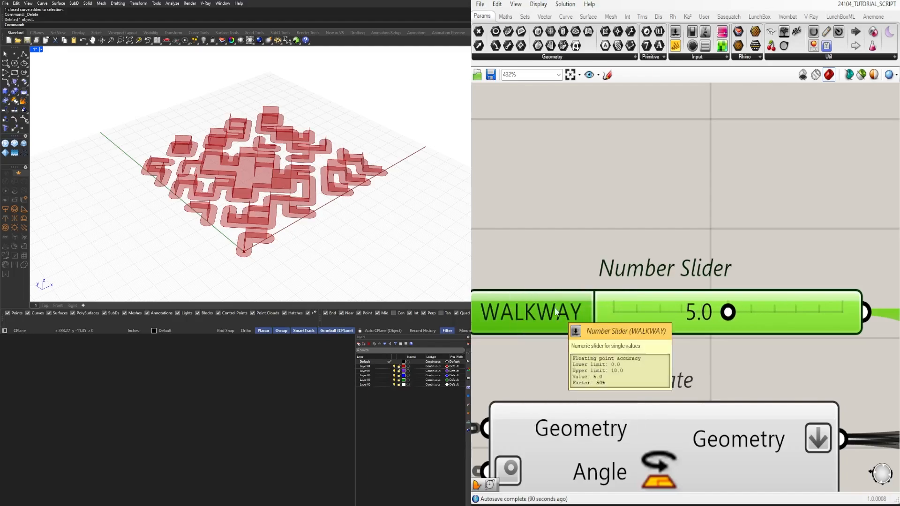
right_click(567, 309)
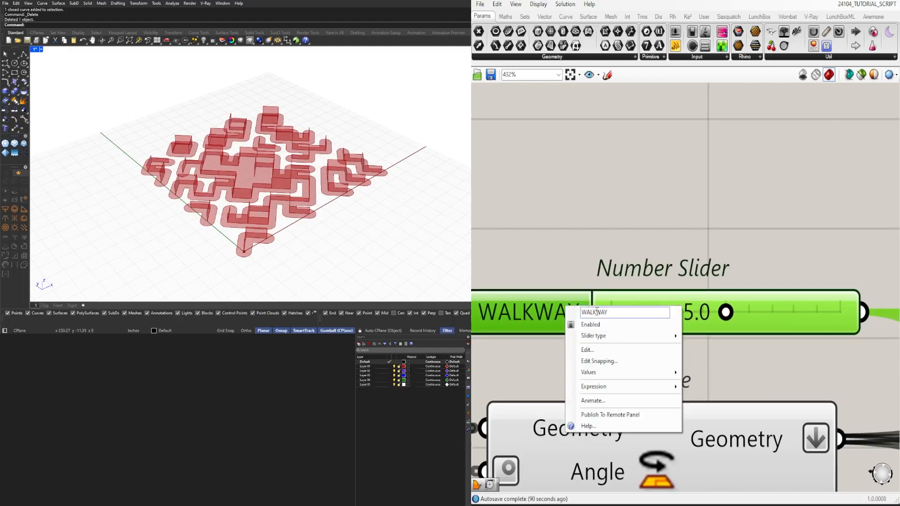
left_click(595, 275)
right_click(546, 315)
left_click(530, 288)
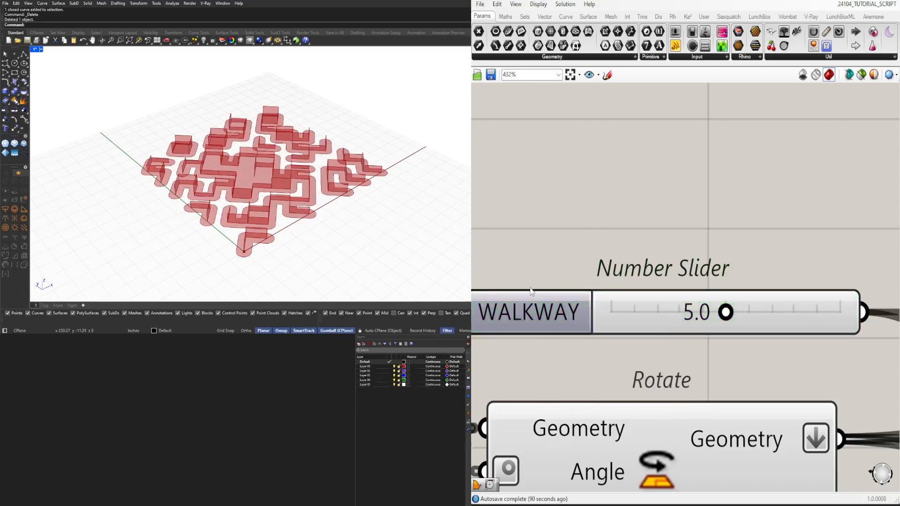
Step: Put the WALKWAY slider in its own group
left_click(538, 311)
scroll(539, 310, "down", 2)
scroll(539, 313, "down", 6)
key("ctrl+g")
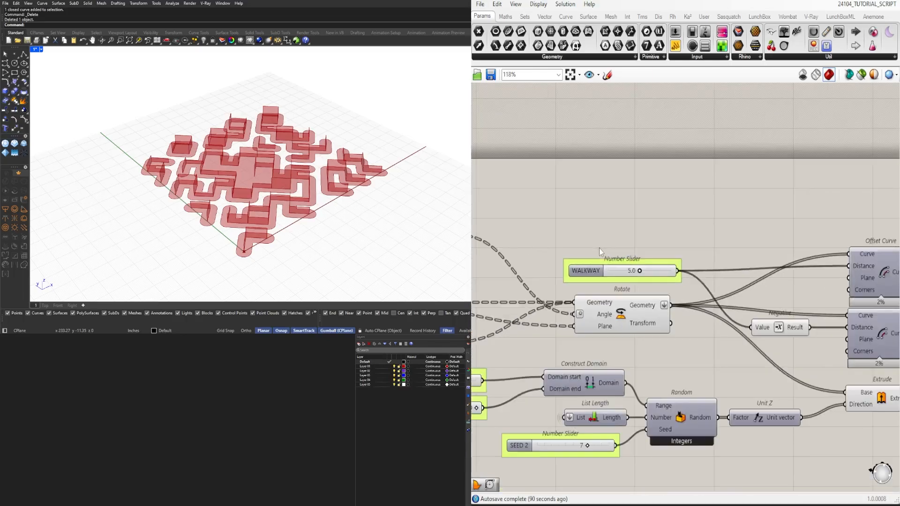
Step: Turn off the preview of the Rotate and Negative components
scroll(653, 282, "down", 2)
right_click_drag(654, 282, 605, 288)
left_click_drag(816, 341, 566, 309)
middle_click(629, 304)
left_click(657, 272)
Step: Add a grouped Geometry parameter beside Extrude, fed by the Extrusion output and aligned with it
right_click_drag(816, 379, 690, 379)
left_click(692, 378)
scroll(693, 377, "up", 4)
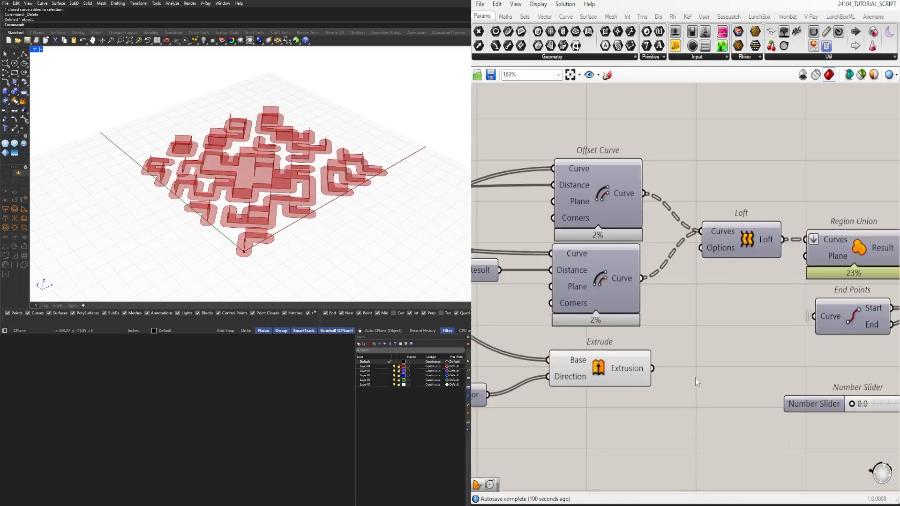
left_click(607, 380)
left_click(690, 384)
double_click(689, 384)
type("GEO")
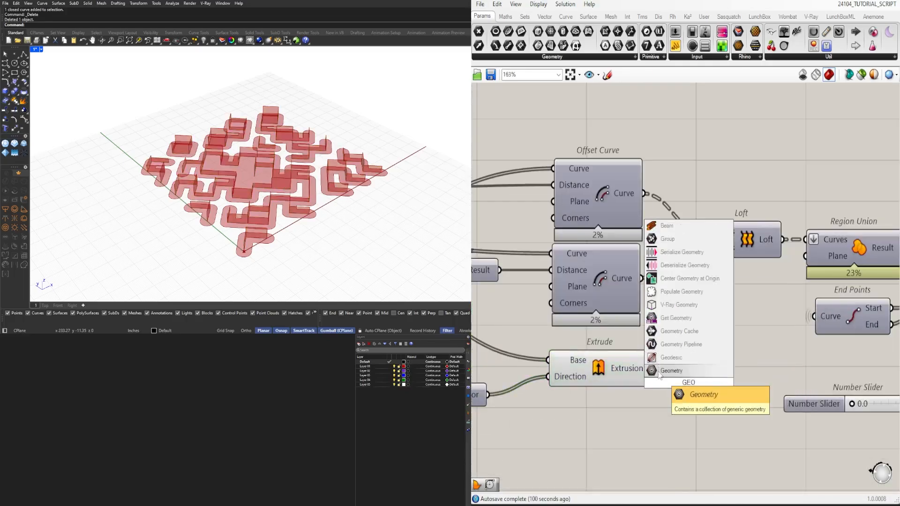
left_click(658, 375)
left_click_drag(653, 368, 670, 383)
left_click_drag(685, 389, 706, 375)
Step: Turn off the preview of the Extrude component
left_click_drag(635, 428, 598, 366)
middle_click(597, 363)
left_click(627, 325)
left_click(723, 313)
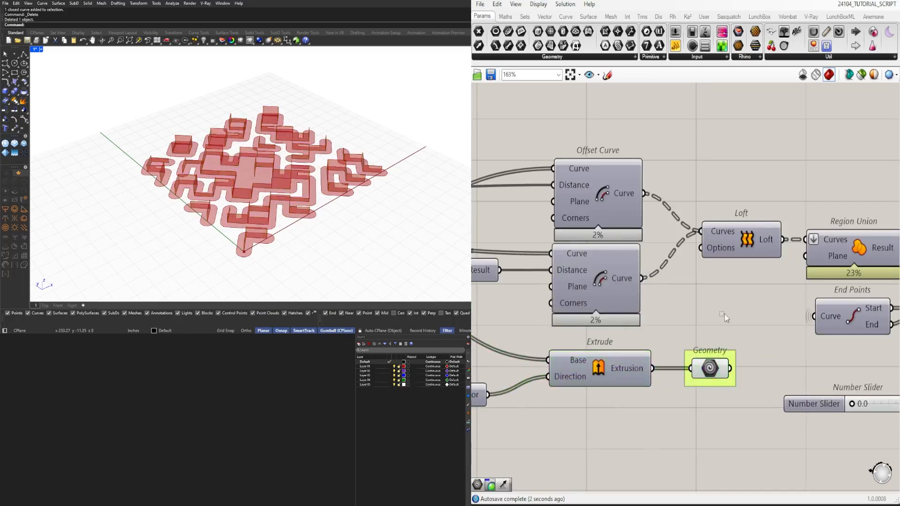
Step: Group the slider feeding input B of the Addition component and rename it WALKWAY END
scroll(748, 323, "down", 4)
right_click_drag(820, 376, 629, 368)
scroll(610, 363, "up", 3)
left_click_drag(560, 349, 556, 344)
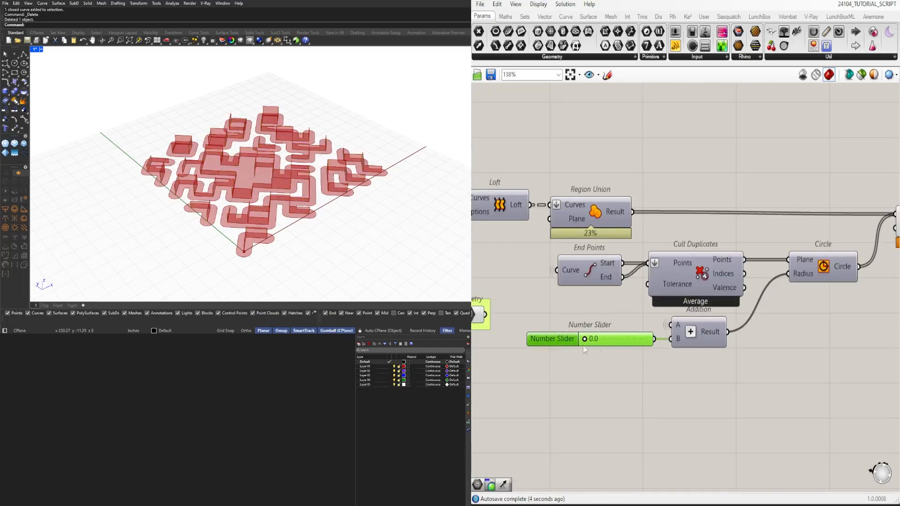
right_click_drag(672, 383, 692, 392)
scroll(597, 369, "up", 2)
right_click(576, 343)
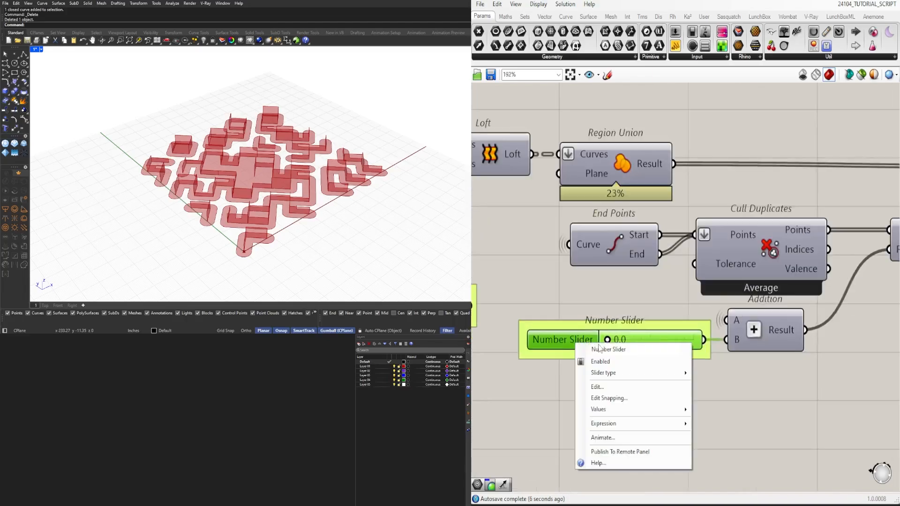
type("WALKWAY END")
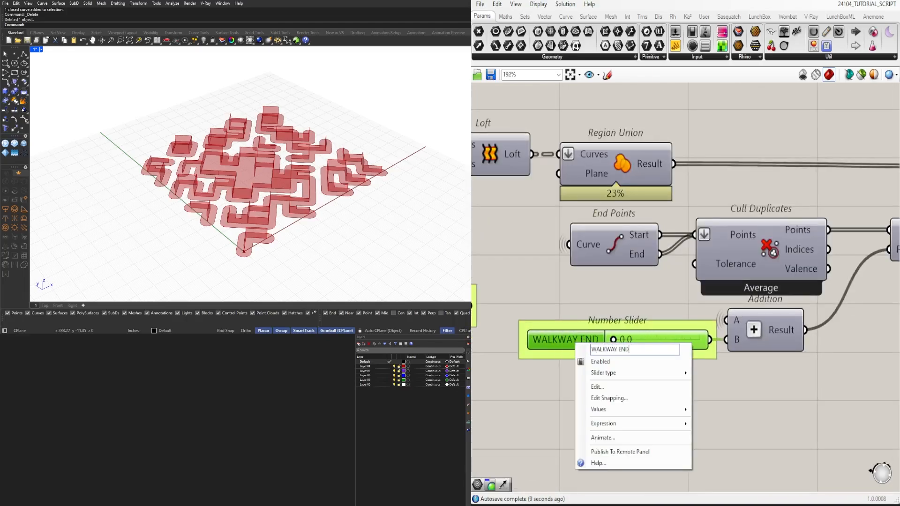
key("Return")
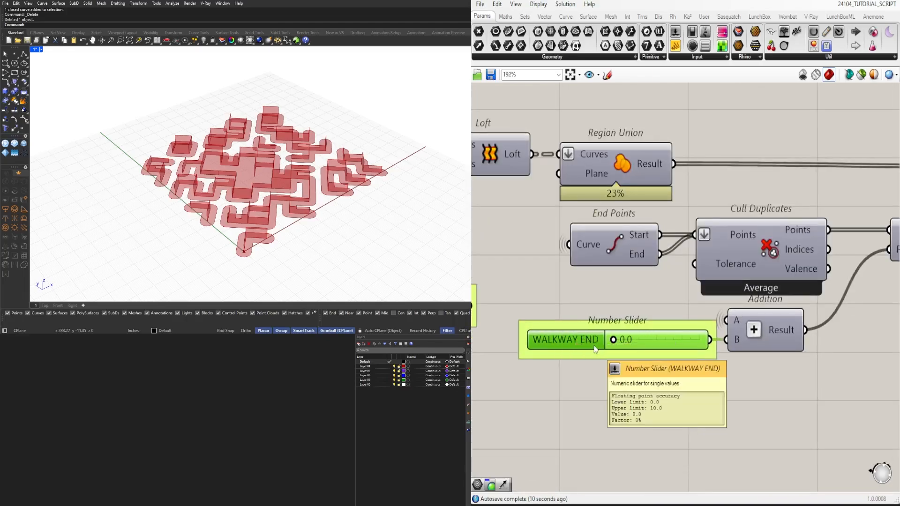
Step: Copy the grouped Geometry parameter to the end of the definition, fed by the Boundary Surfaces output
scroll(663, 335, "down", 1)
left_click(777, 329)
scroll(715, 392, "down", 6)
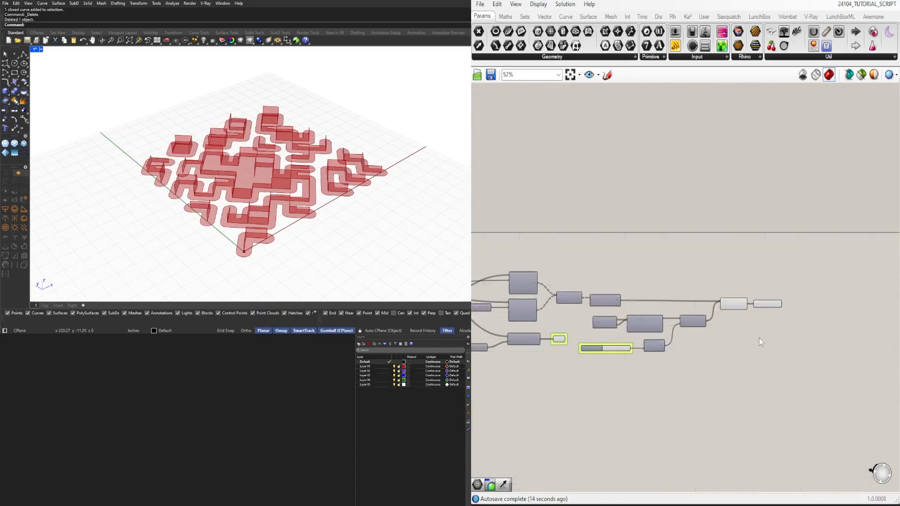
scroll(768, 325, "up", 4)
scroll(771, 328, "down", 5)
right_click_drag(574, 376, 603, 348)
scroll(603, 347, "up", 1)
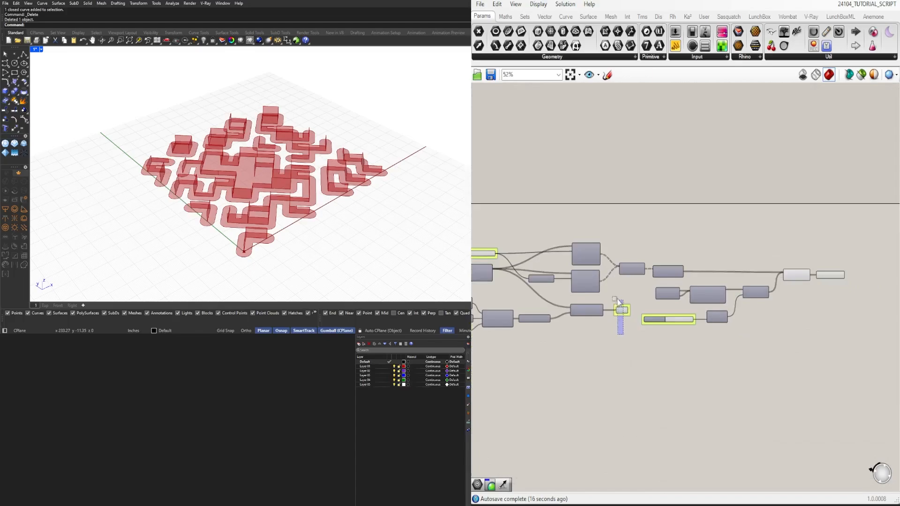
left_click_drag(623, 311, 873, 273)
scroll(849, 277, "up", 4)
Step: Turn off the preview of the final Region Union and Boundary Surfaces components
left_click_drag(808, 307, 734, 240)
middle_click(749, 235)
left_click(771, 211)
left_click(779, 202)
Step: Add a Custom Preview component beside the Geometry parameter that follows Boundary Surfaces
scroll(778, 291, "down", 5)
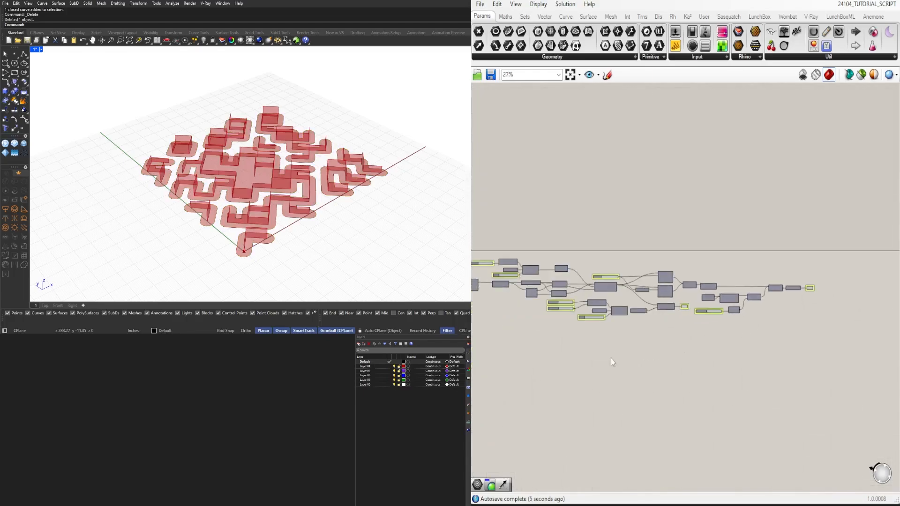
scroll(724, 358, "up", 4)
double_click(825, 301)
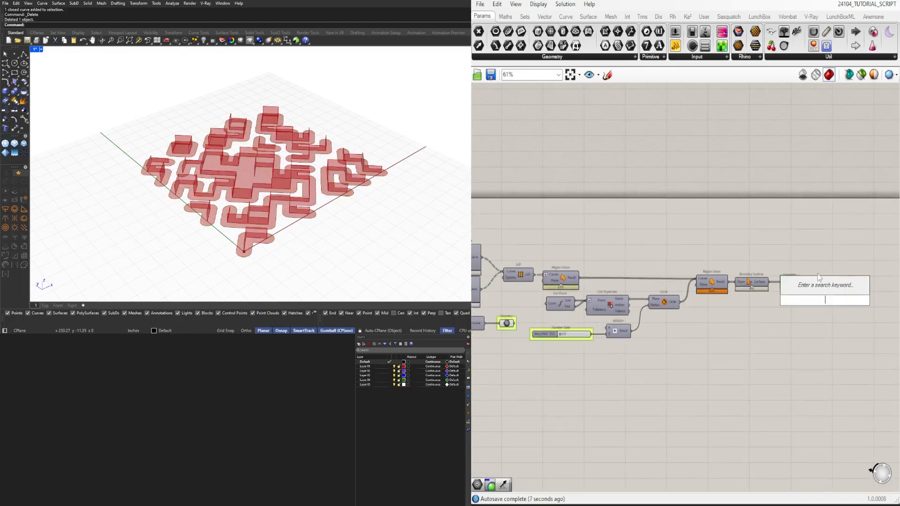
type("cust")
left_click(817, 273)
scroll(812, 299, "up", 1)
right_click_drag(812, 300, 597, 316)
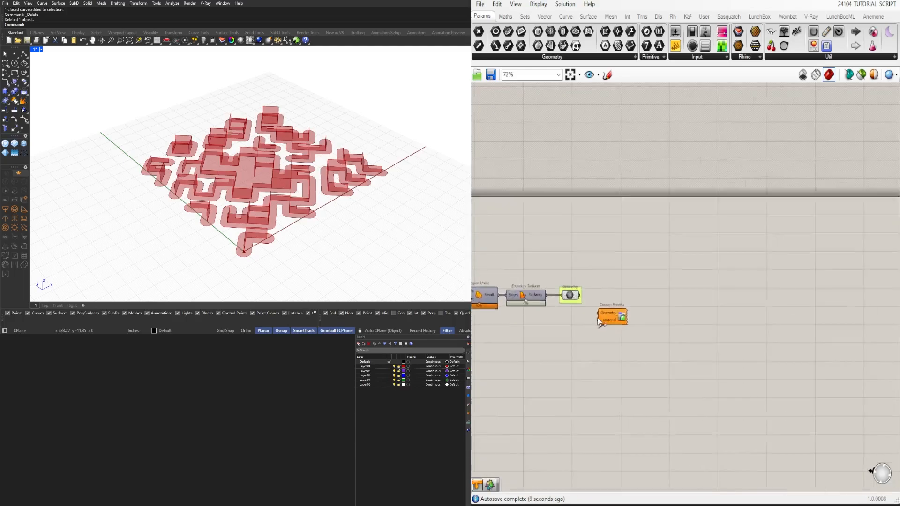
Step: Add a Colour Swatch feeding Custom Preview's Material input and connect the nearby Geometry parameter to its Geometry input
scroll(597, 319, "up", 1)
double_click(544, 336)
type("SWA")
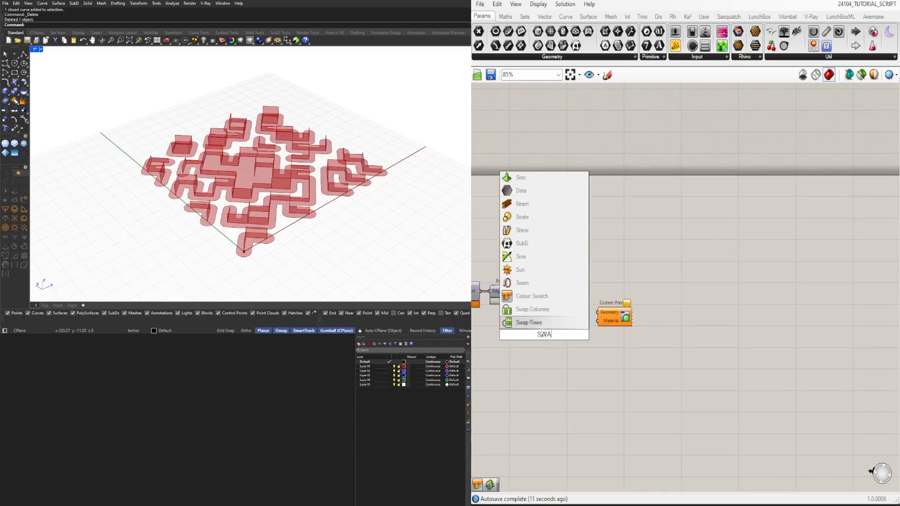
left_click(532, 296)
scroll(570, 324, "up", 2)
left_click_drag(569, 332, 598, 319)
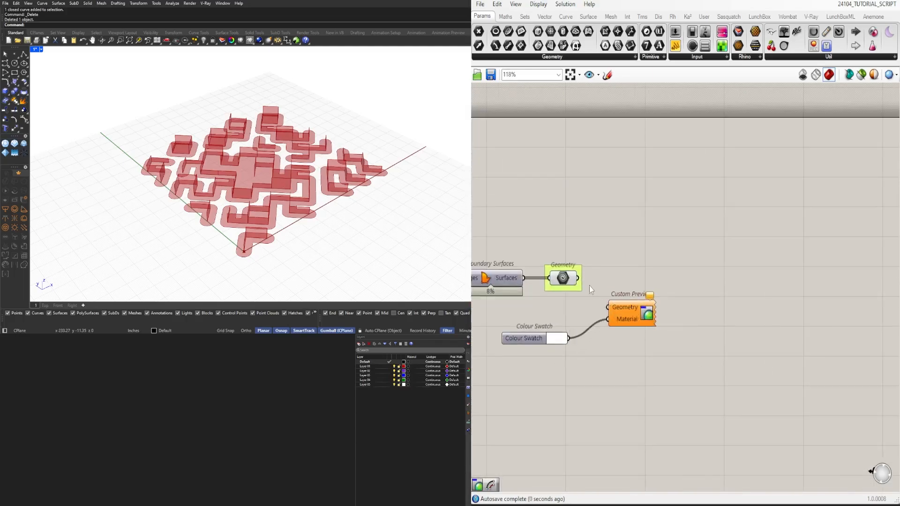
left_click_drag(578, 278, 608, 307)
left_click_drag(524, 344, 557, 325)
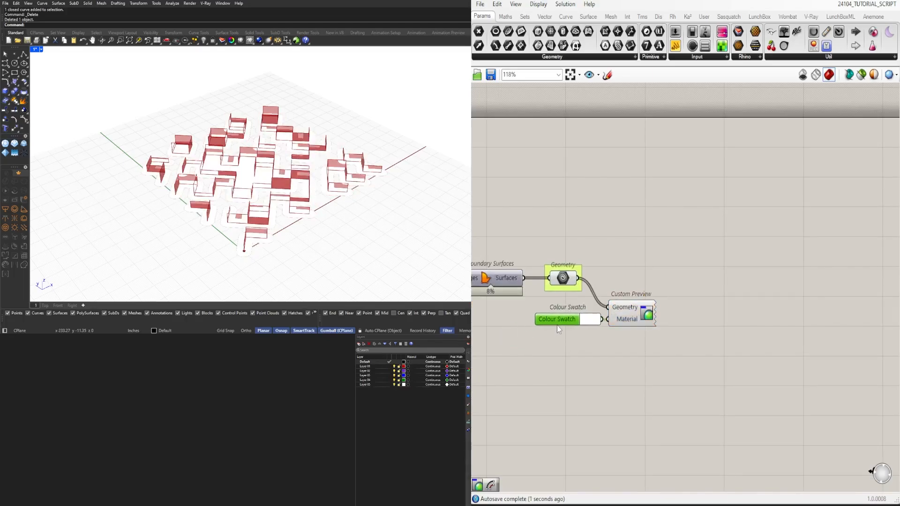
Step: Set the hue of the Colour Swatch to 75°
scroll(588, 319, "up", 2)
left_click(590, 320)
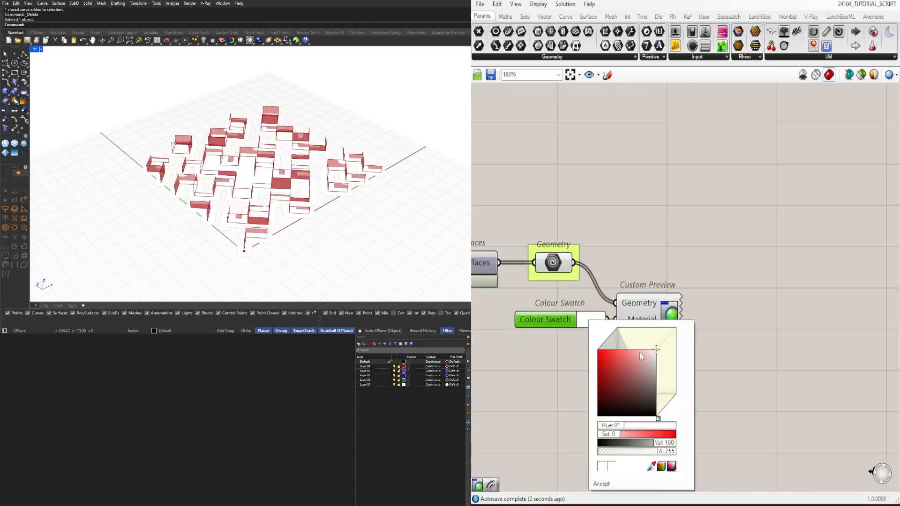
left_click(634, 379)
double_click(615, 425)
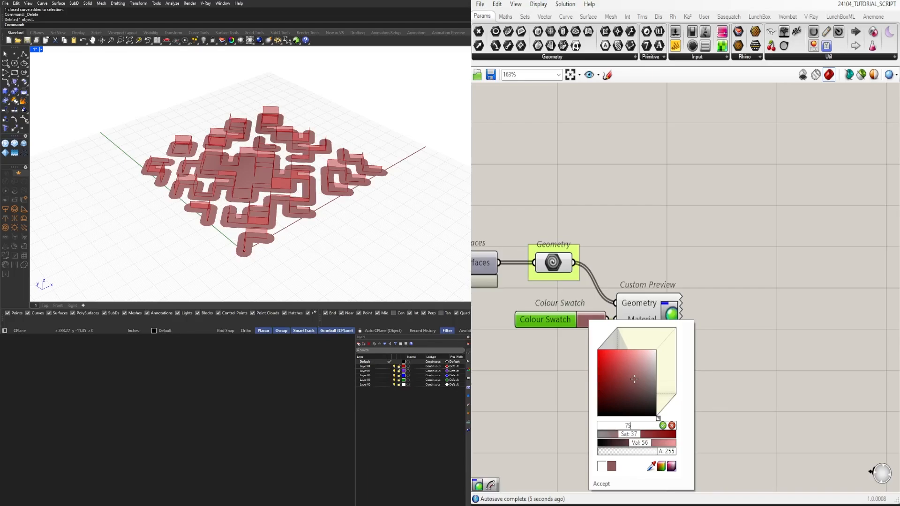
key("Return")
left_click_drag(621, 429, 641, 429)
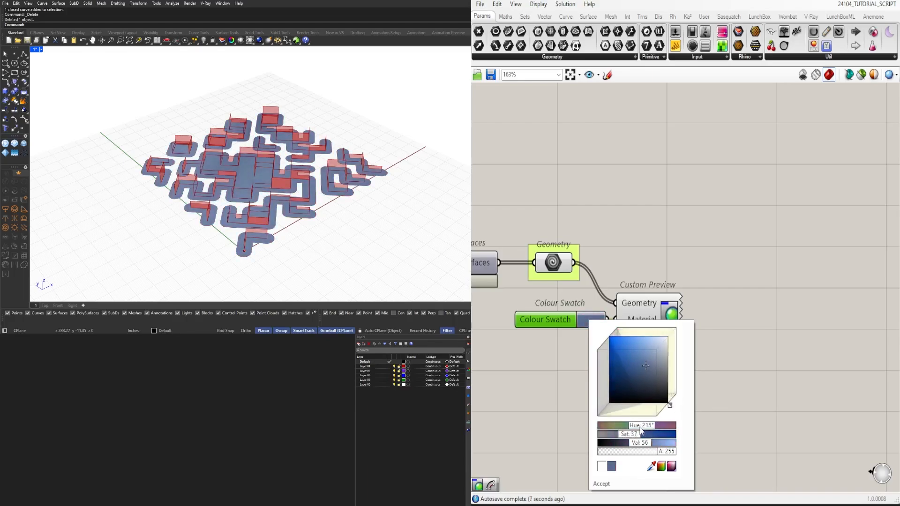
double_click(638, 427)
type("75")
key("Return")
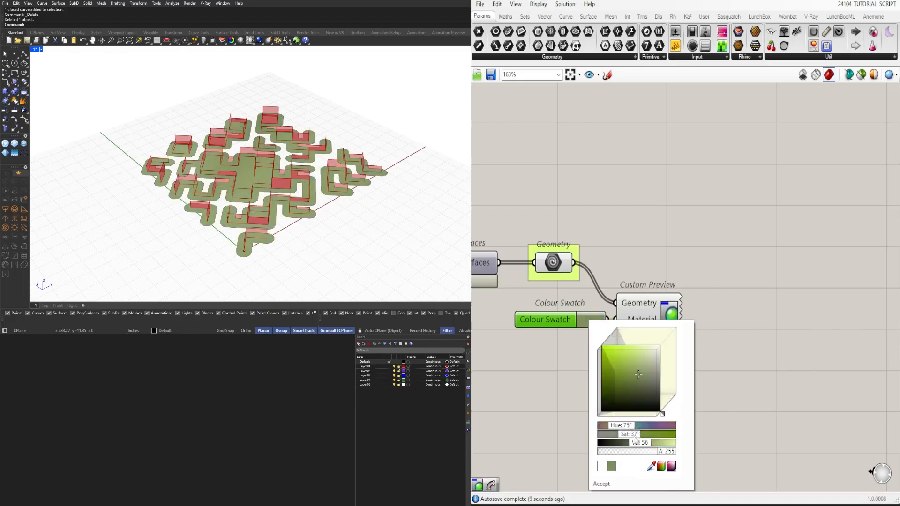
Step: Set the Colour Swatch's saturation to 50 and its value to 50
double_click(635, 435)
type("50")
key("Return")
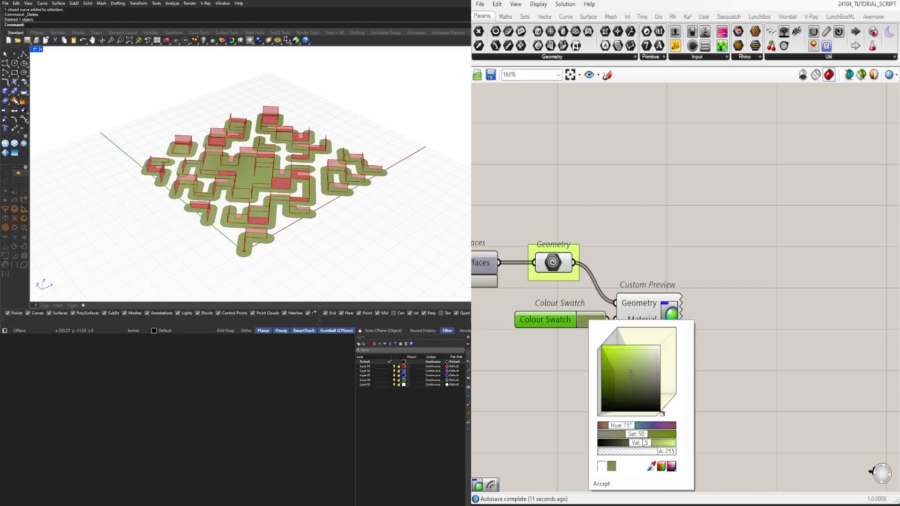
double_click(642, 443)
type("50")
key("Return")
left_click(737, 363)
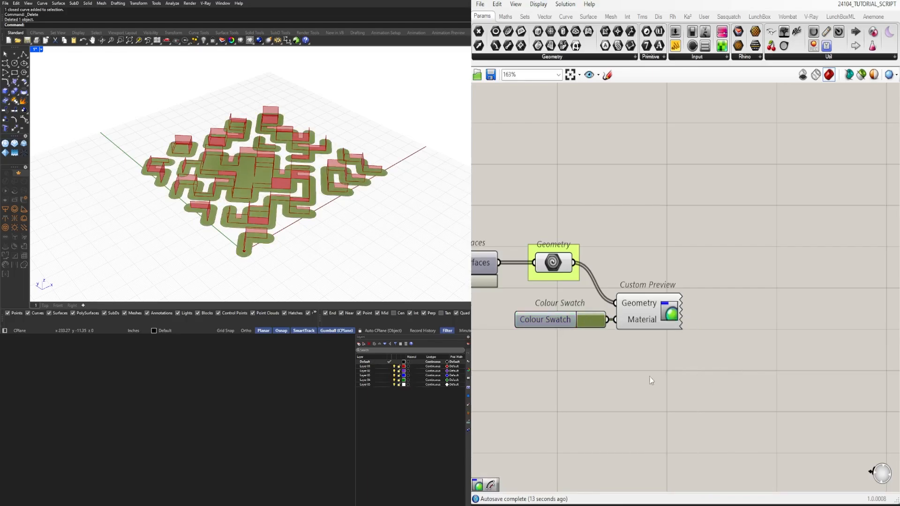
Step: Open the Colour Swatch's colour for editing
left_click(602, 320)
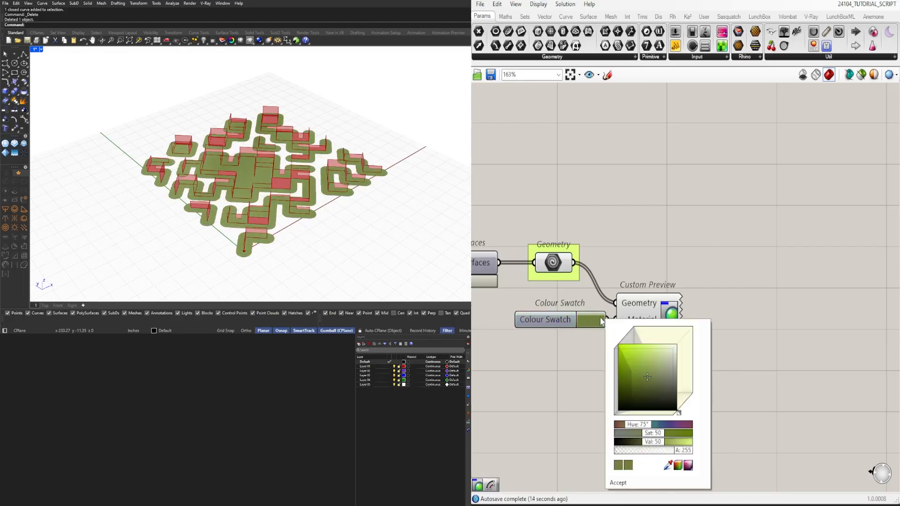
Step: Try the walkway colour swatch at value 10 and value 80, and set its saturation to 80
double_click(654, 443)
type("10")
key("Return")
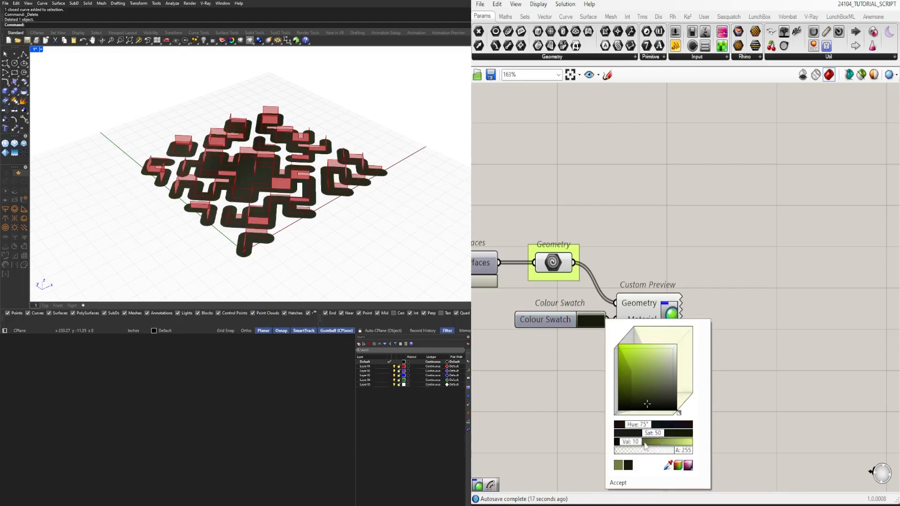
double_click(645, 444)
type("80")
key("Return")
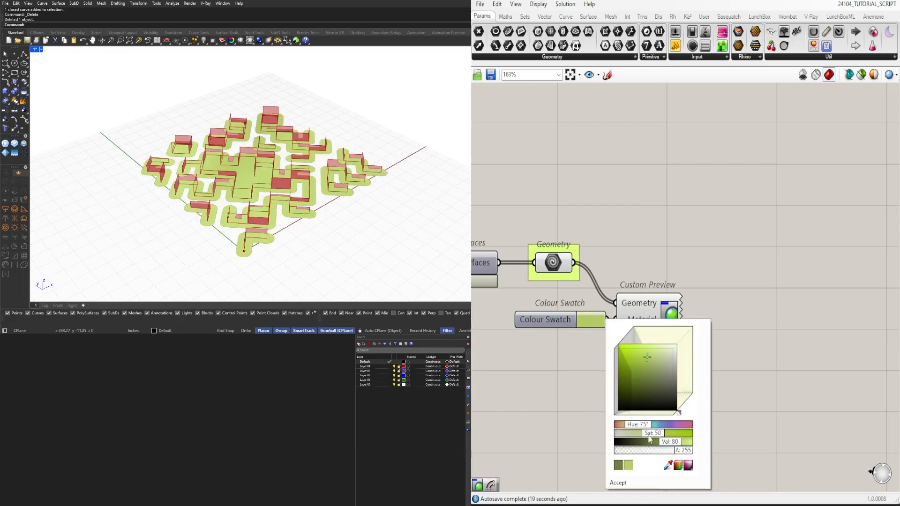
double_click(650, 432)
type("80")
key("Return")
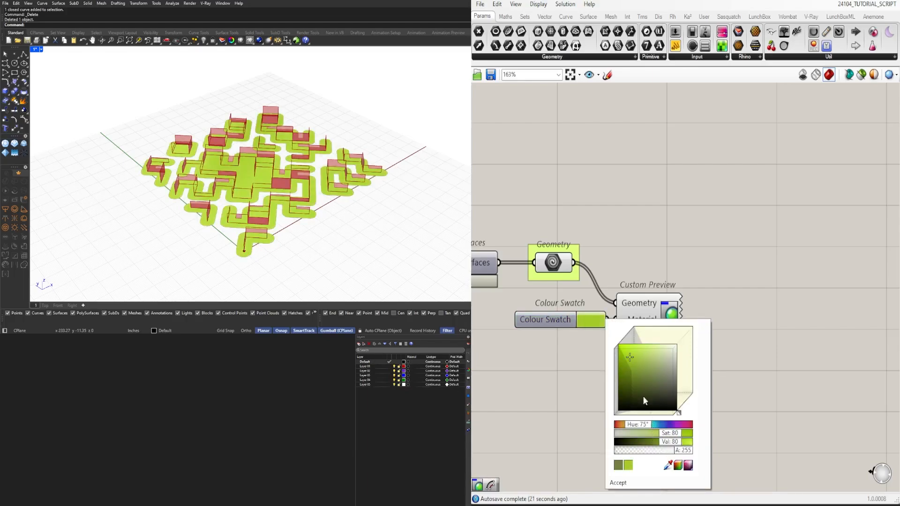
Step: Set the walkway colour swatch to saturation 70 and value 70
left_click(600, 323)
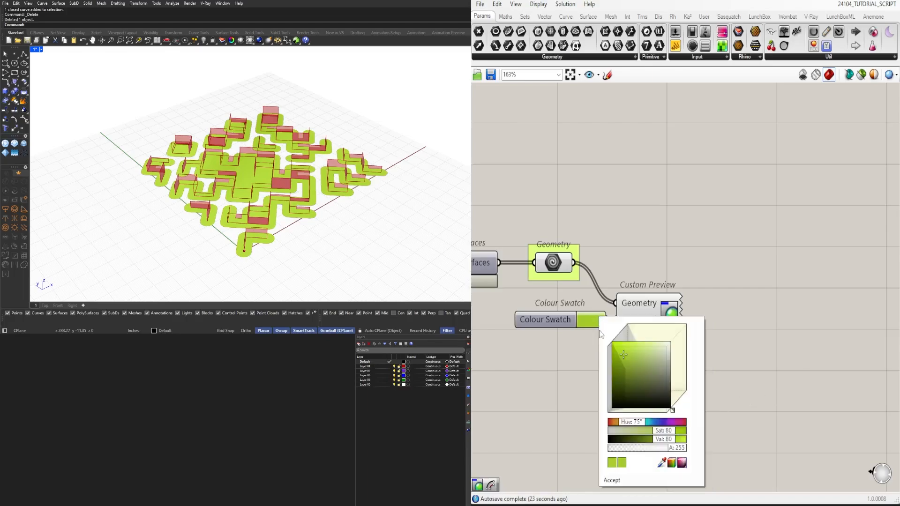
double_click(658, 432)
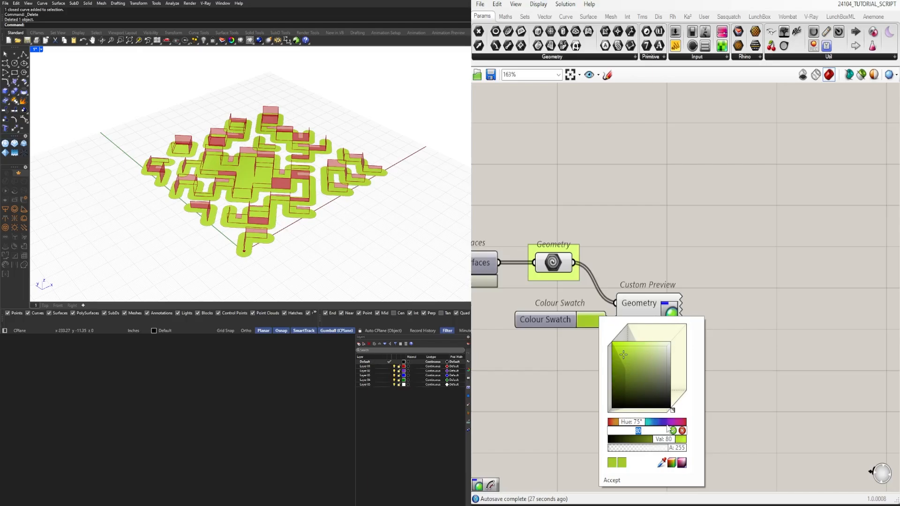
left_click(672, 434)
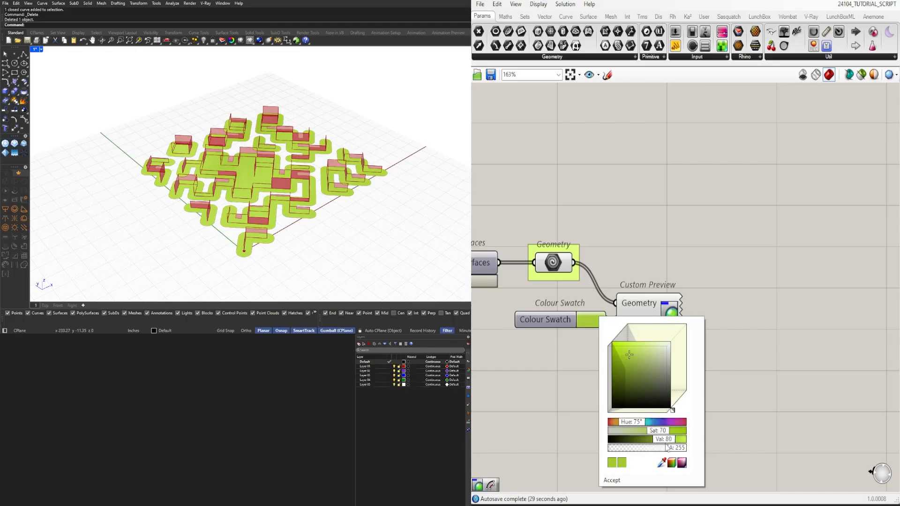
double_click(668, 440)
key("Return")
left_click(722, 389)
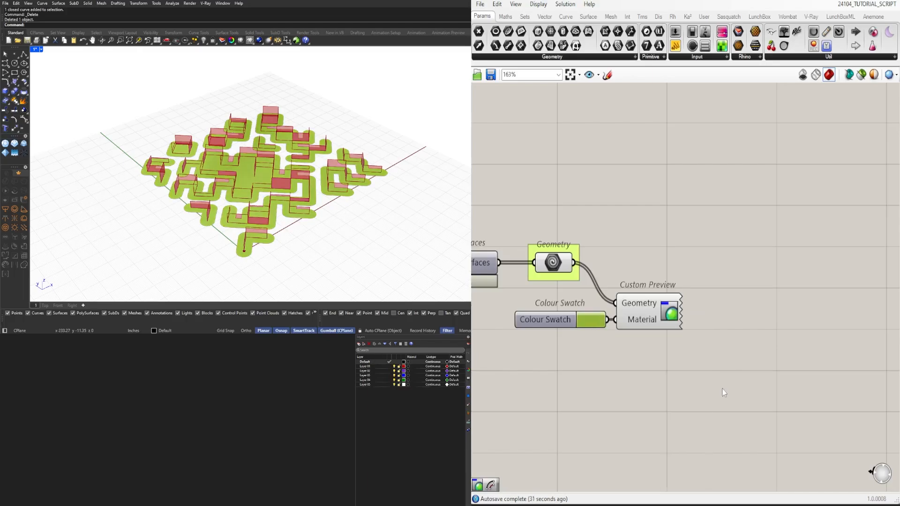
Step: Raise the walkway colour swatch's value to 80 and close the colour picker
left_click(609, 323)
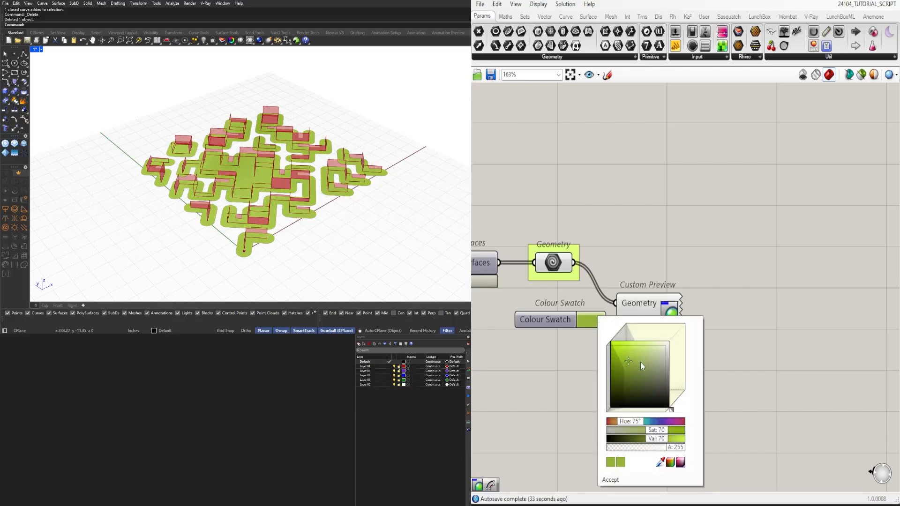
double_click(659, 440)
type("8")
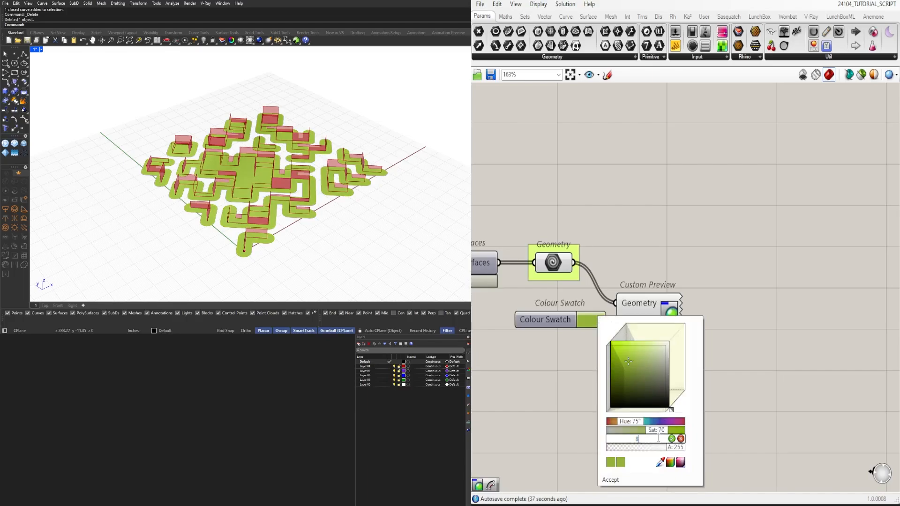
type("0")
key("Return")
left_click(750, 404)
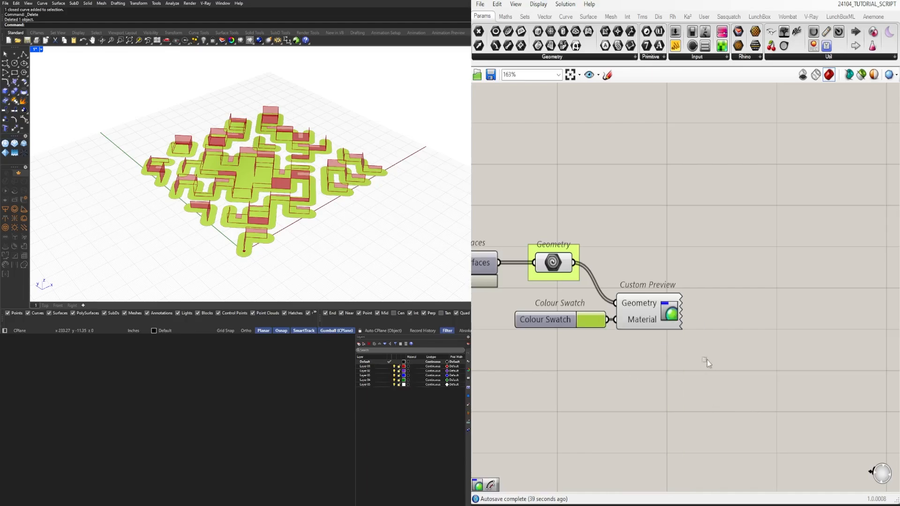
Step: Reposition the walkway Custom Preview and set the wire display of its Geometry input to Hidden
left_click_drag(648, 316, 664, 317)
left_click(694, 357)
right_click_drag(694, 356, 760, 345)
scroll(768, 343, "down", 2)
right_click(736, 298)
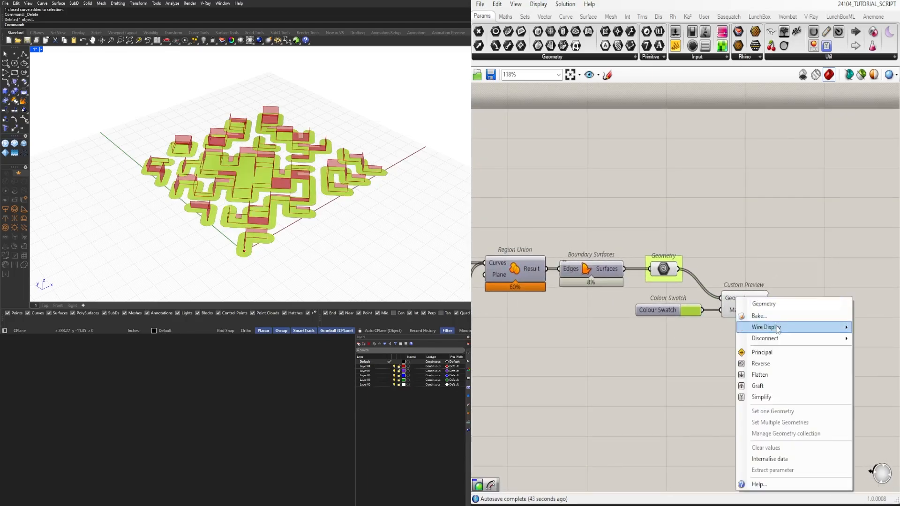
mouse_move(769, 328)
left_click(875, 350)
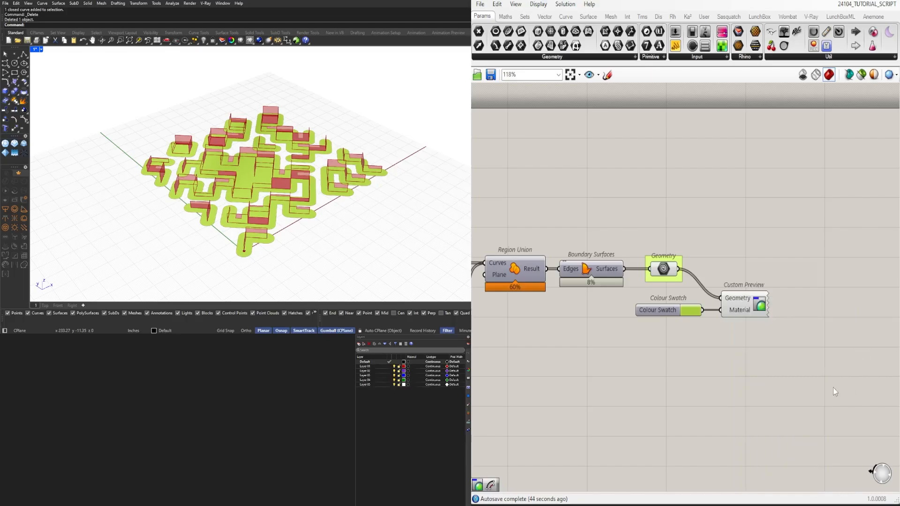
right_click(734, 299)
left_click(875, 347)
Step: Duplicate the Colour Swatch and Custom Preview pair, placing the copy below the wall Extrude component
left_click_drag(826, 371, 654, 309)
left_click_drag(808, 342, 649, 304)
left_click_drag(759, 301, 714, 307)
left_click(764, 304)
scroll(750, 315, "down", 5)
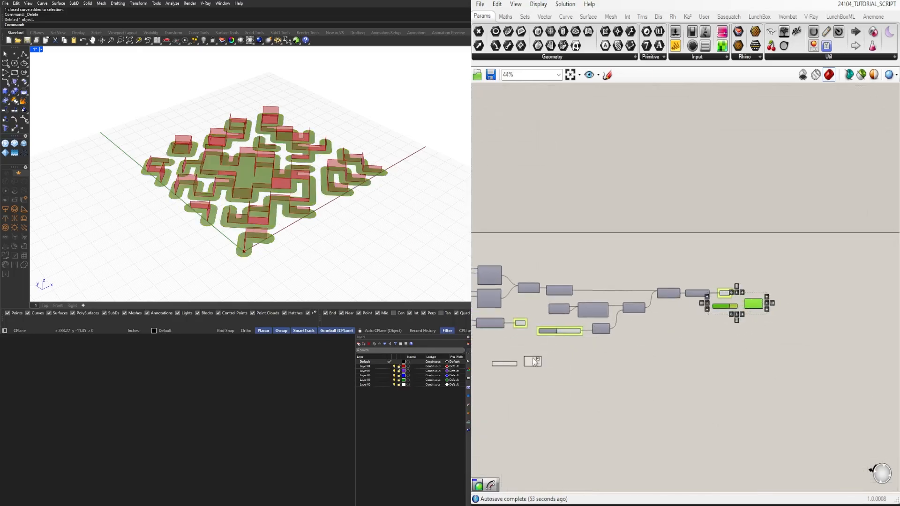
left_click_drag(544, 352, 545, 353, "alt")
left_click(629, 349)
Step: Position the duplicated preview pair under the extruded walls' Geometry parameter and connect that Geometry to the Custom Preview
scroll(586, 335, "up", 2)
right_click_drag(585, 334, 666, 341)
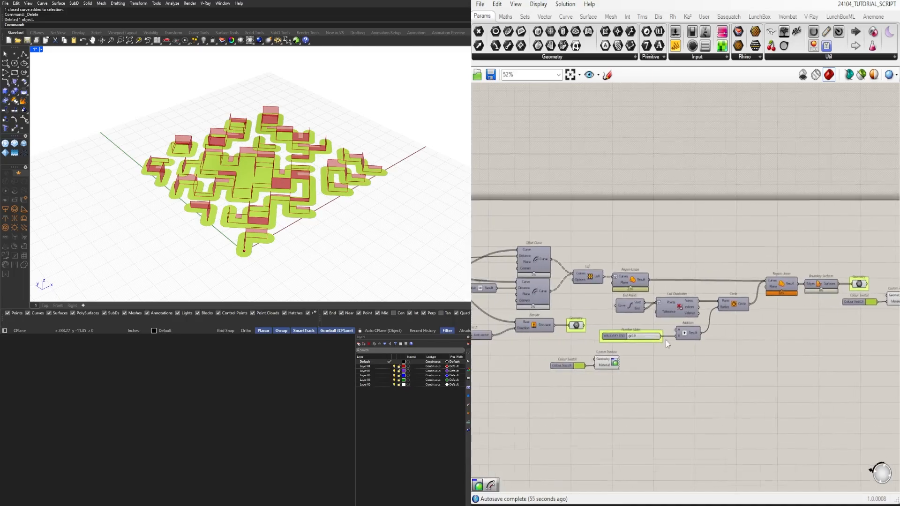
scroll(666, 341, "down", 2)
left_click_drag(844, 339, 685, 273)
scroll(610, 290, "up", 3)
left_click(649, 405)
left_click_drag(652, 435, 533, 406)
scroll(621, 410, "up", 3)
left_click_drag(624, 409, 644, 358)
left_click(581, 336)
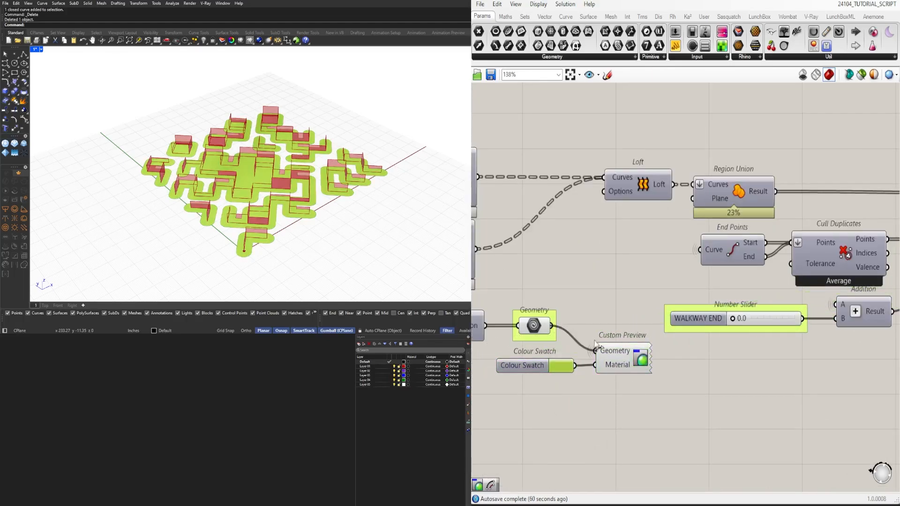
Step: Set the wall preview's colour swatch to dark grey with saturation 0 and value 30
scroll(566, 358, "up", 2)
left_click(556, 369)
left_click_drag(596, 387, 664, 391)
left_click_drag(667, 393, 675, 404)
double_click(608, 457)
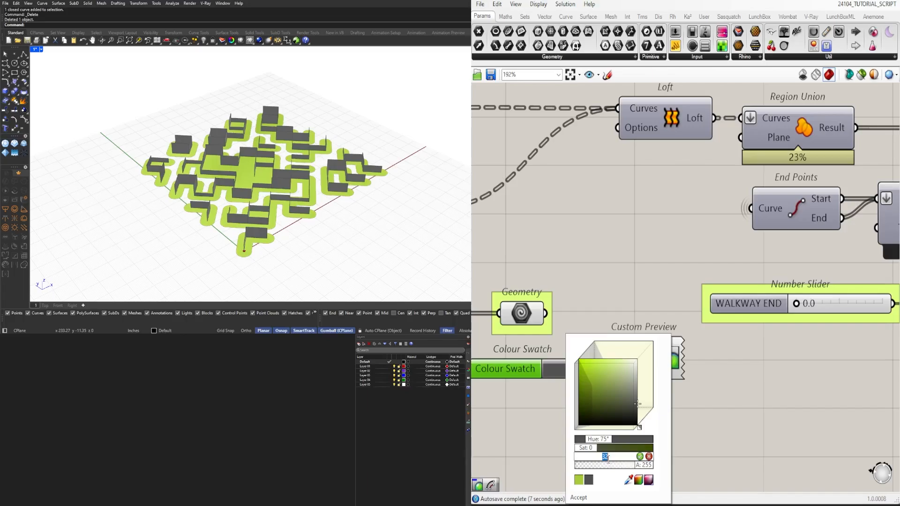
type("30")
key("Return")
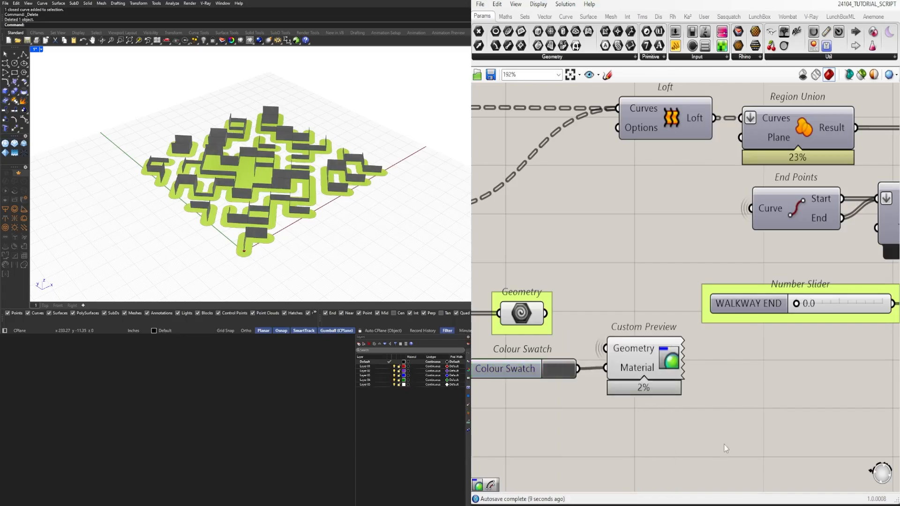
scroll(714, 431, "down", 3)
scroll(282, 187, "up", 4)
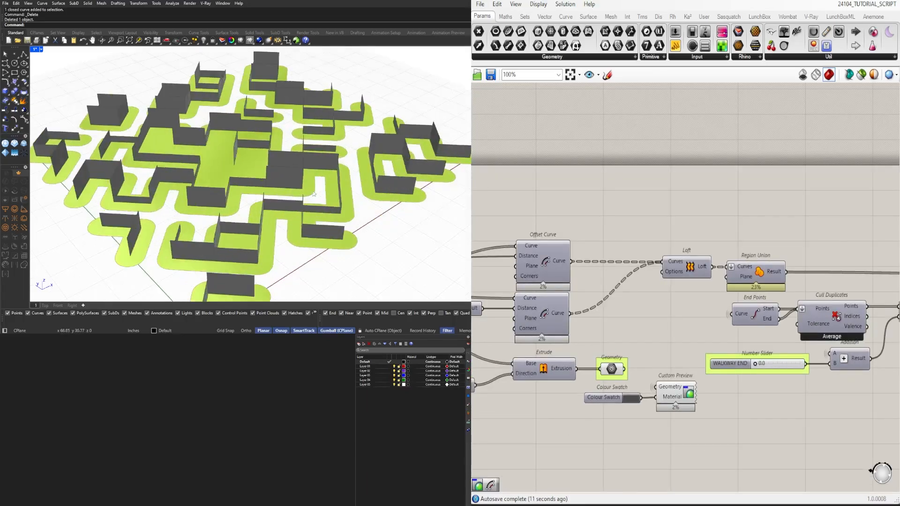
right_click_drag(281, 202, 308, 242)
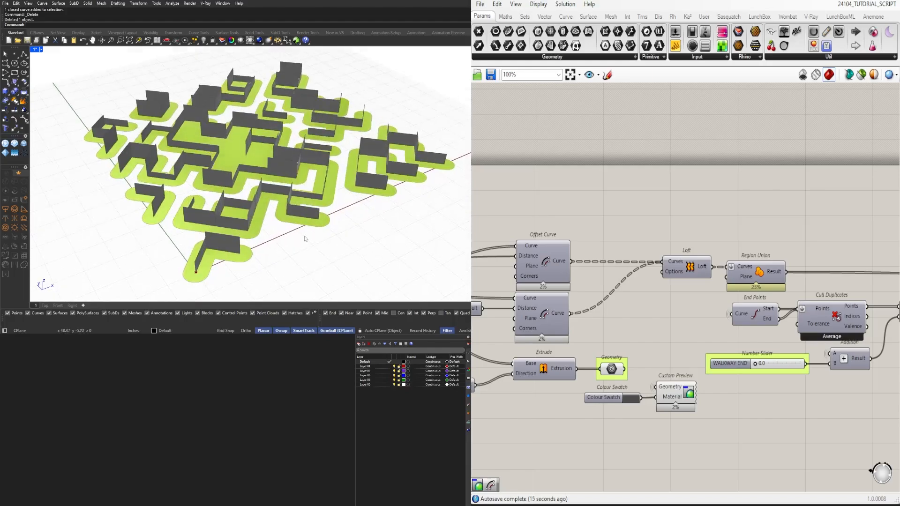
scroll(685, 221, "down", 4)
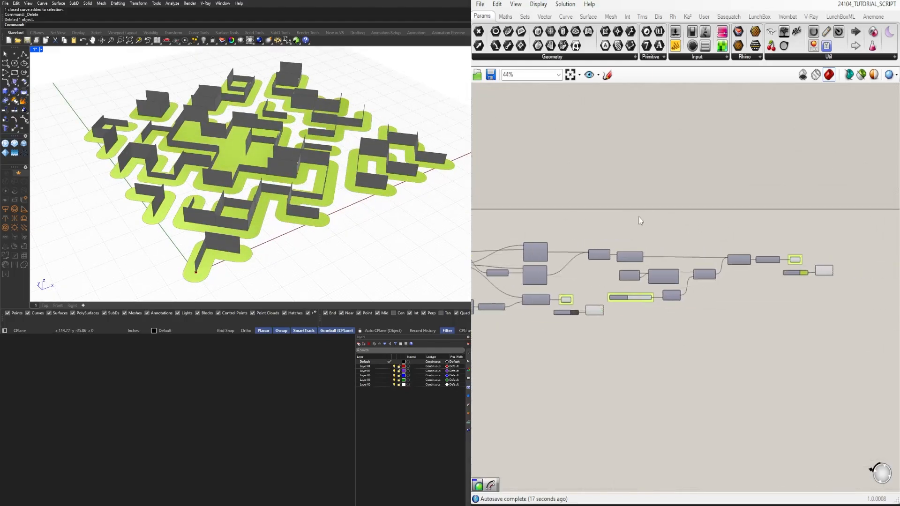
scroll(680, 206, "down", 3)
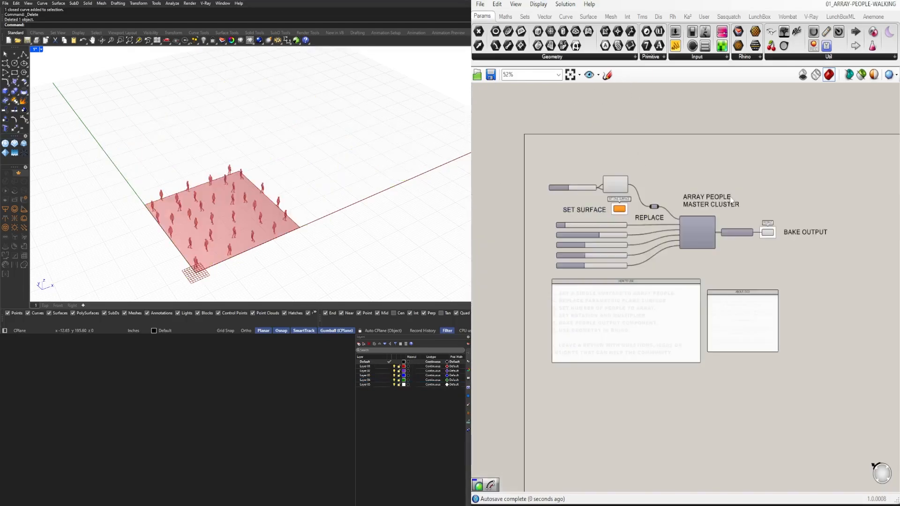
Step: Copy the people-array cluster with its sliders, surface and output from 01_ARRAY-PEOPLE-WALKING into 24104_TUTORIAL_SCRIPT, placing it below the walkway preview
scroll(732, 199, "up", 2)
scroll(766, 291, "down", 1)
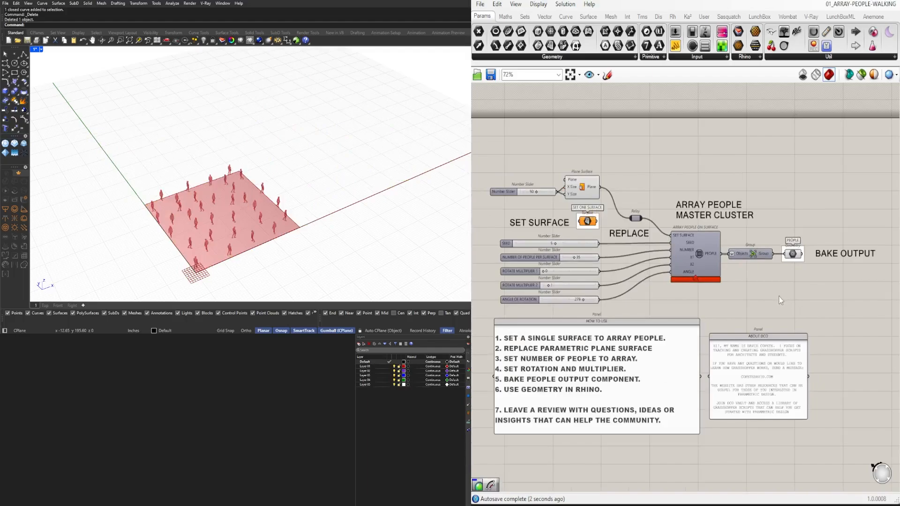
left_click_drag(805, 302, 558, 244)
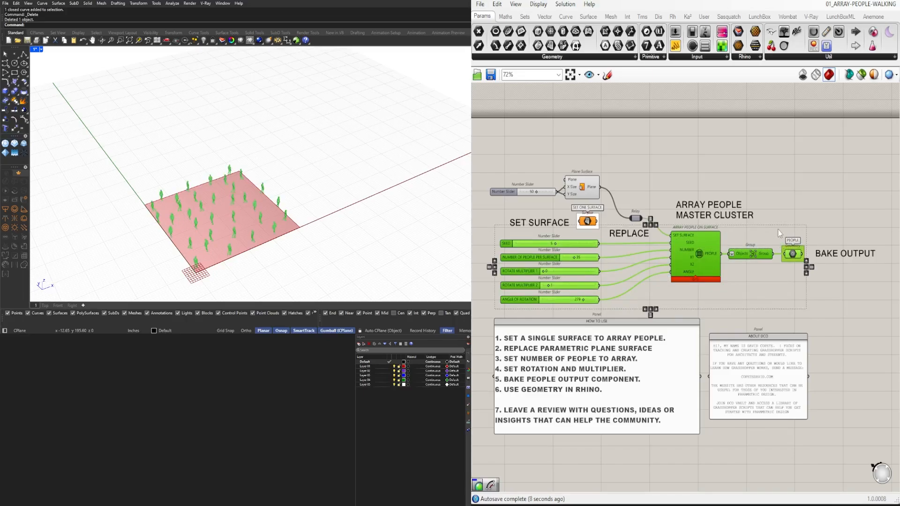
left_click(588, 223, "shift")
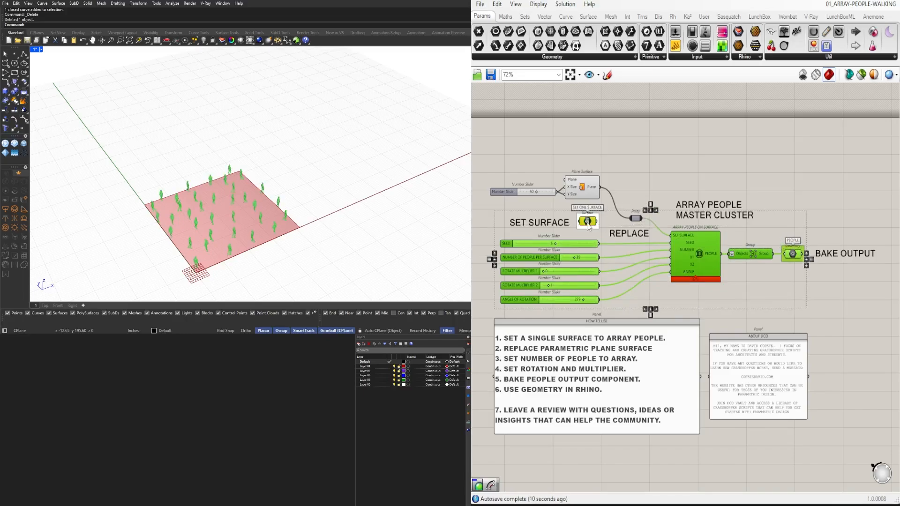
left_click(861, 5)
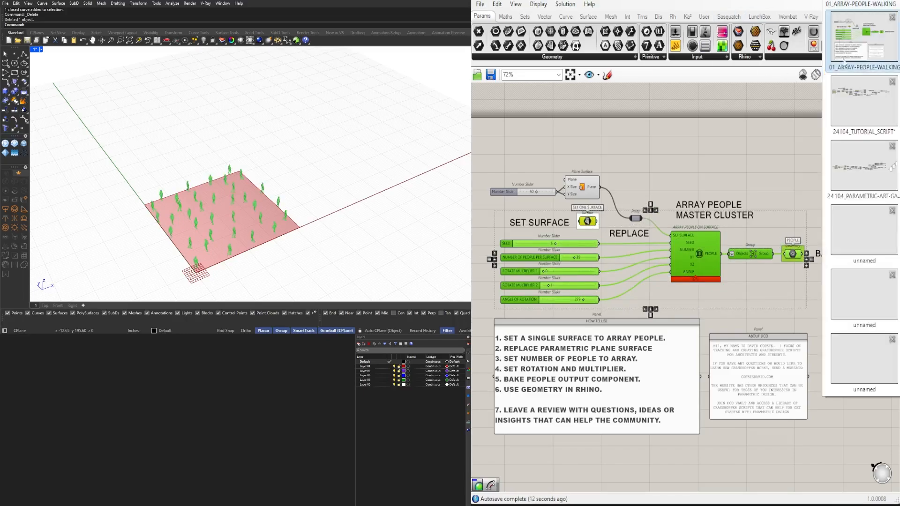
left_click(861, 101)
key("ctrl+v")
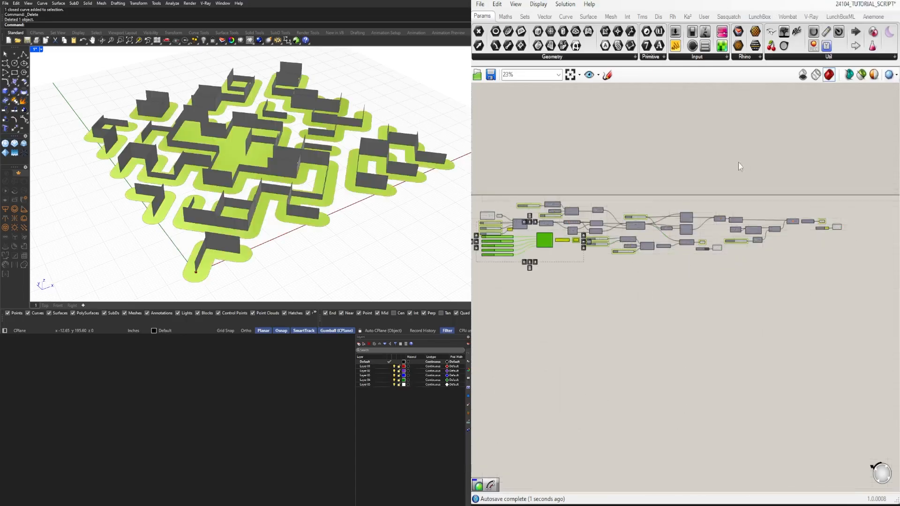
left_click_drag(546, 244, 840, 264)
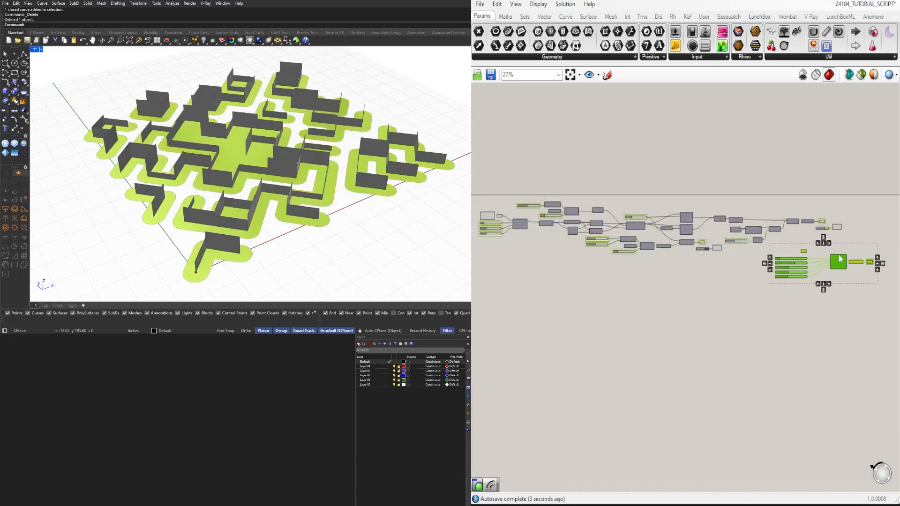
Step: Stack the five people-array sliders closely and distribute them with even vertical spacing
scroll(846, 245, "up", 4)
right_click_drag(846, 244, 762, 251)
left_click(761, 252)
scroll(657, 310, "up", 3)
left_click_drag(575, 338, 573, 327)
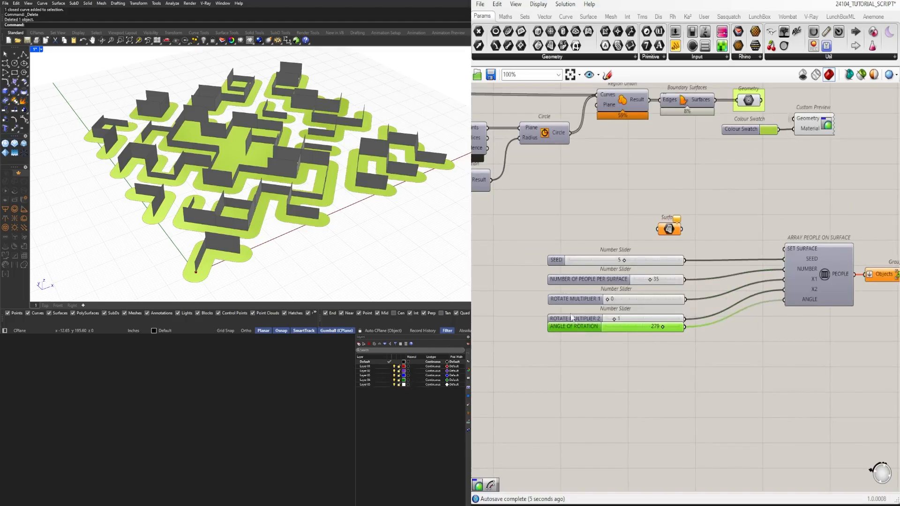
left_click_drag(557, 263, 557, 271)
left_click_drag(581, 252, 573, 340)
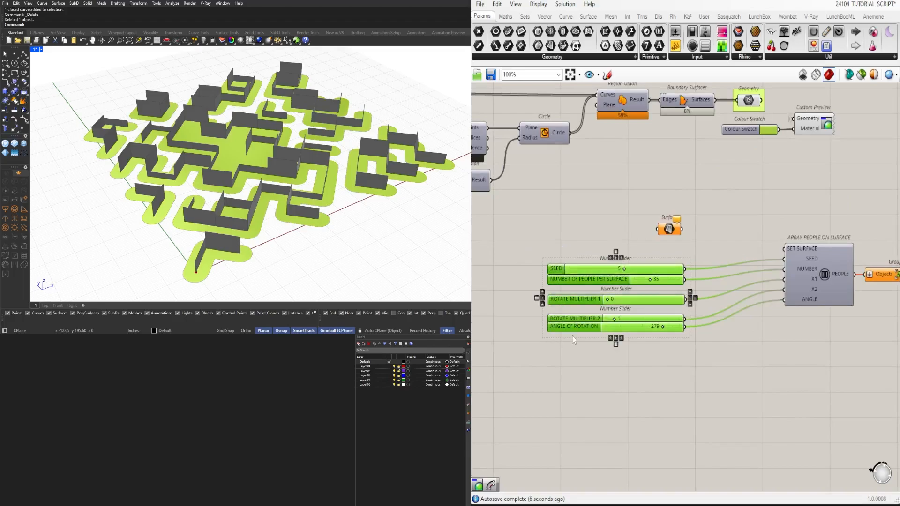
left_click(615, 344)
left_click(652, 368)
left_click_drag(584, 272, 601, 353)
left_click(615, 344)
left_click(639, 379)
Step: Move the group of five sliders directly beside the Array People on Surface cluster's inputs
right_click_drag(705, 367, 643, 374)
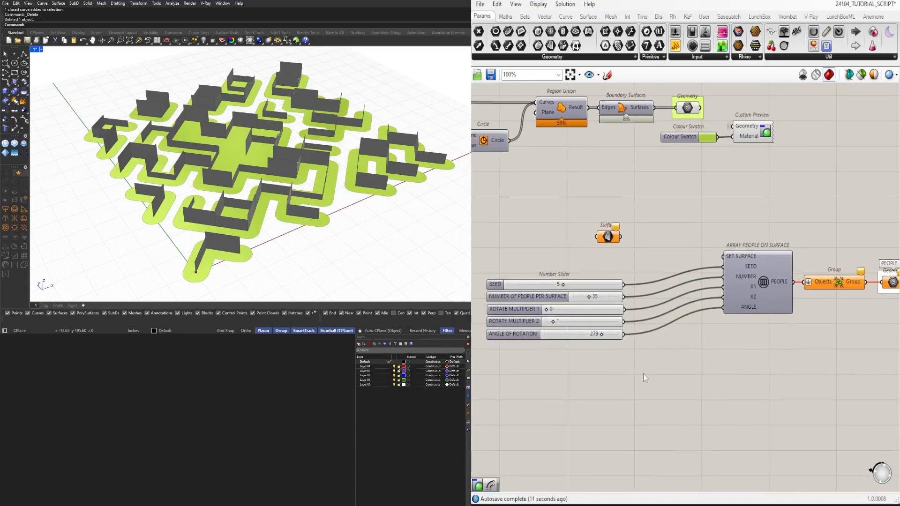
left_click_drag(629, 360, 585, 267)
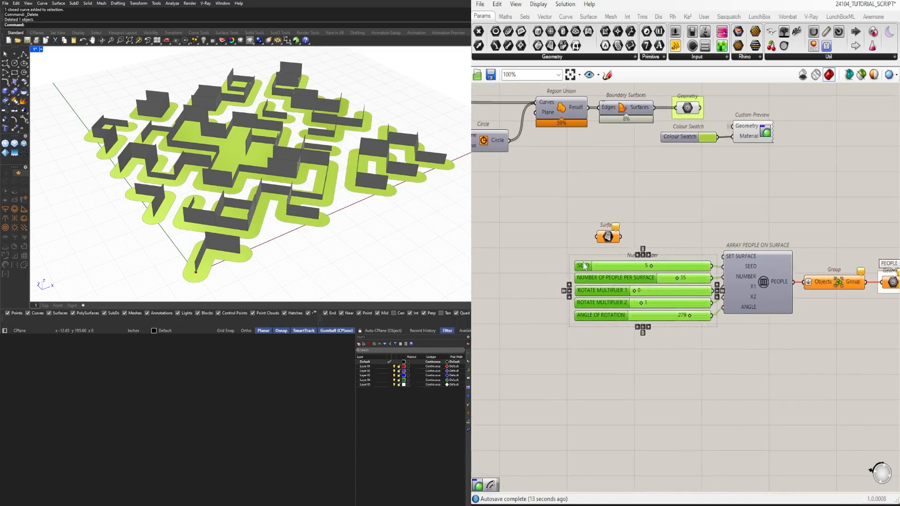
left_click(630, 214)
Step: Connect the walkway Geometry to the Surface parameter, and the Surface parameter to the people cluster's SET SURFACE input
right_click_drag(704, 226, 617, 252)
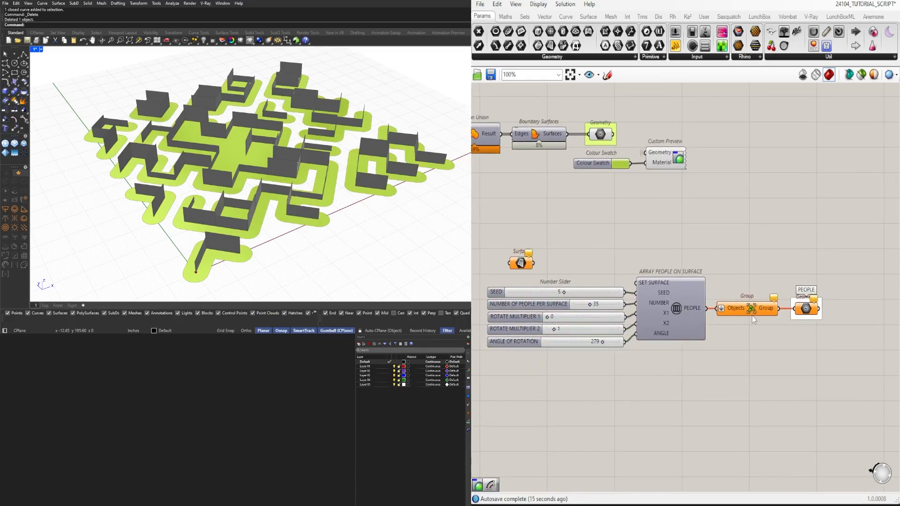
left_click_drag(520, 262, 637, 283)
right_click_drag(612, 238, 794, 236)
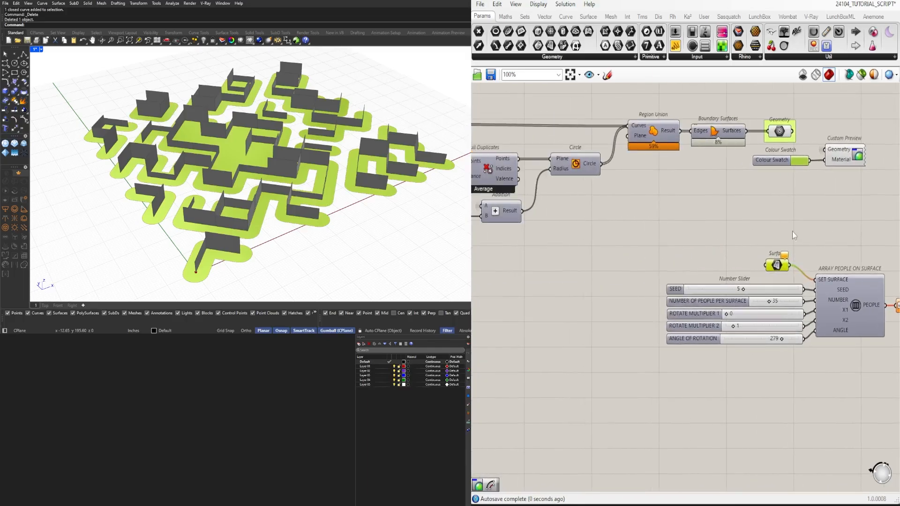
scroll(794, 236, "down", 1)
left_click_drag(752, 146, 779, 261)
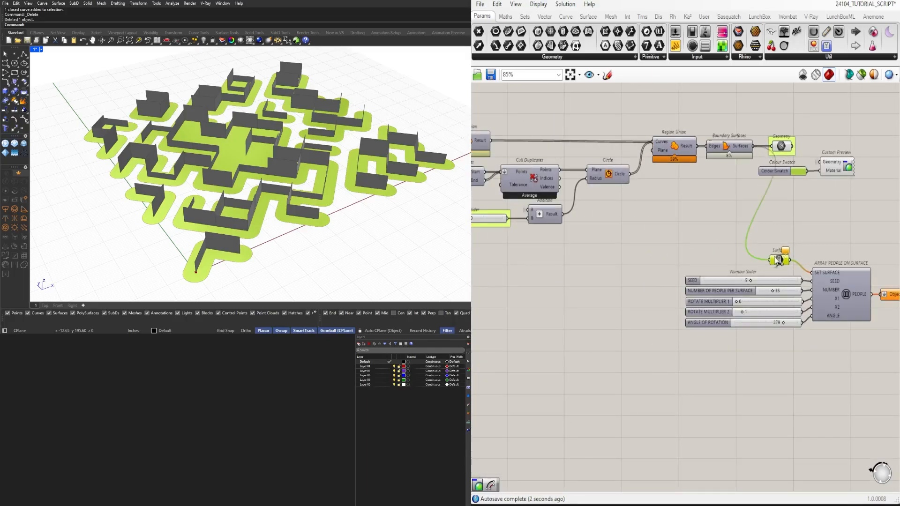
Step: Set the NUMBER OF PEOPLE PER SURFACE slider to 1
scroll(714, 229, "up", 3)
left_click(608, 267)
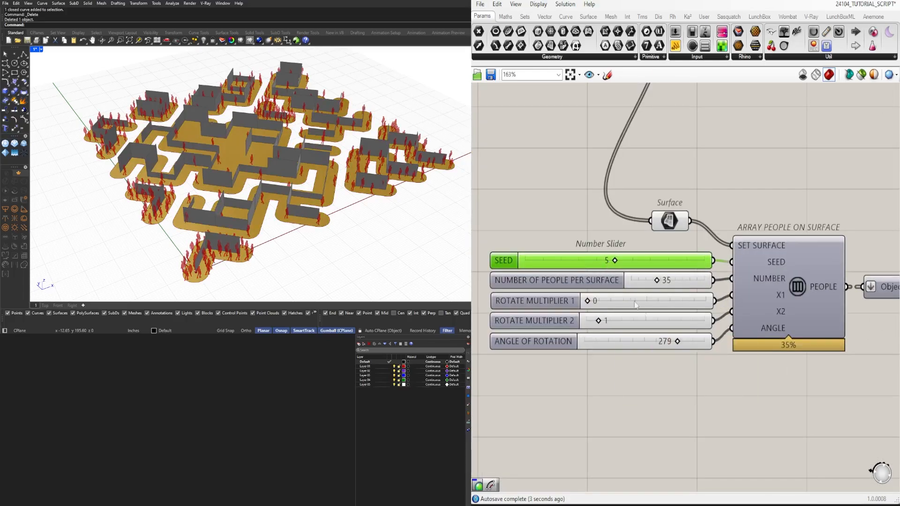
double_click(652, 277)
type("1")
key("Return")
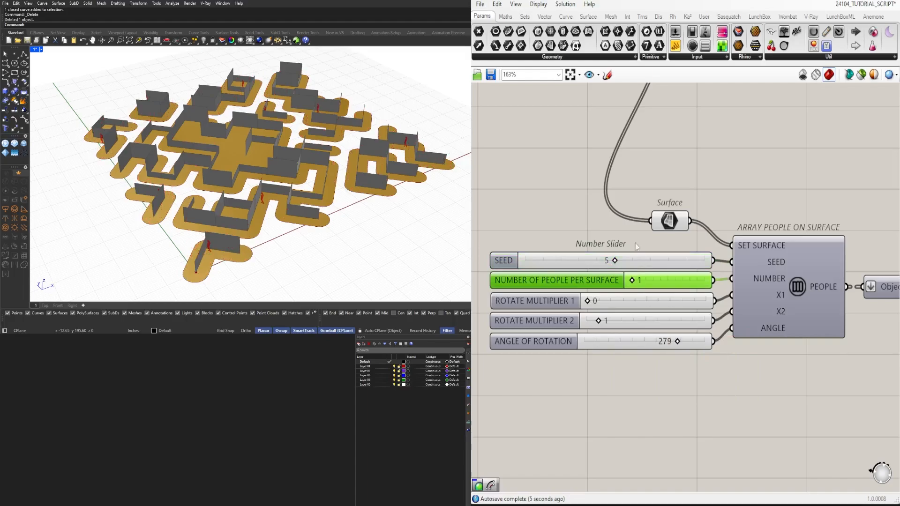
Step: Set the NUMBER OF PEOPLE PER SURFACE slider to 2
left_click(643, 271)
double_click(640, 280)
type("2")
key("Return")
left_click(587, 199)
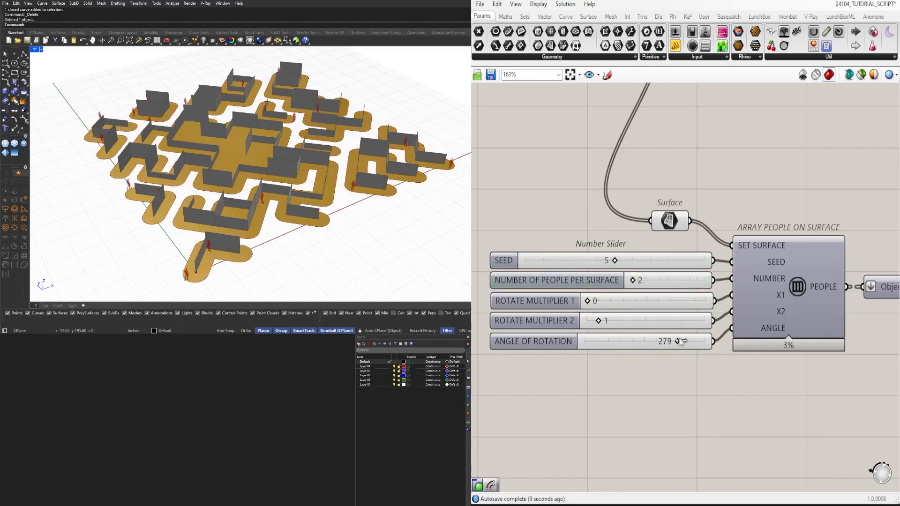
Step: Set ANGLE OF ROTATION to 360 and ROTATE MULTIPLIER 2 to 5, keeping the five sliders aligned
left_click(618, 323)
left_click_drag(593, 320, 597, 321)
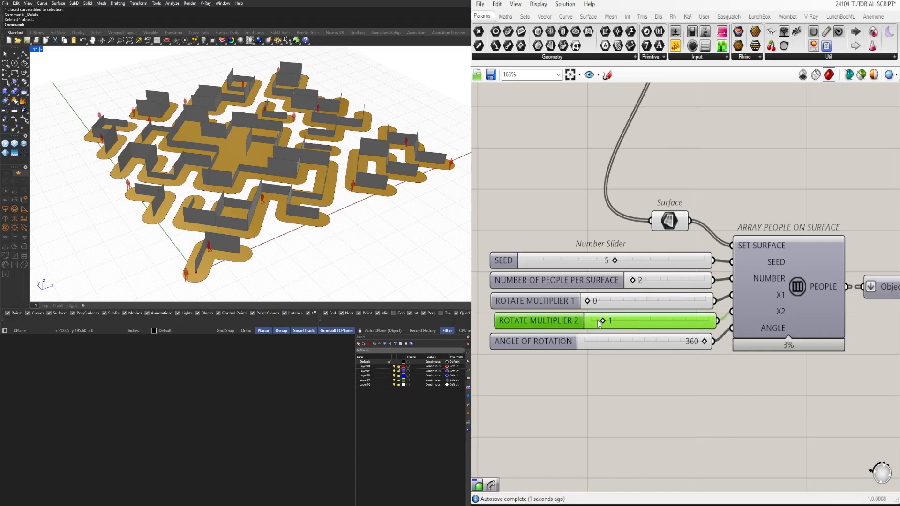
left_click_drag(579, 373, 520, 247)
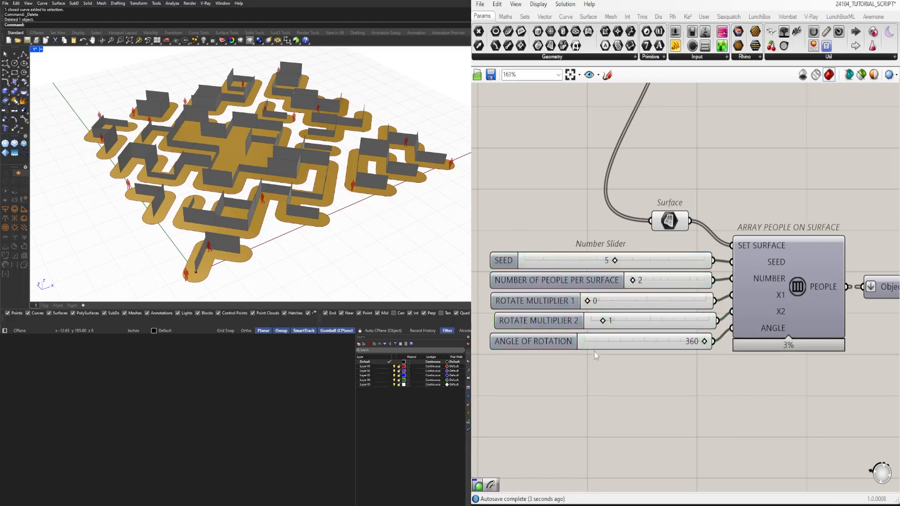
left_click(599, 357)
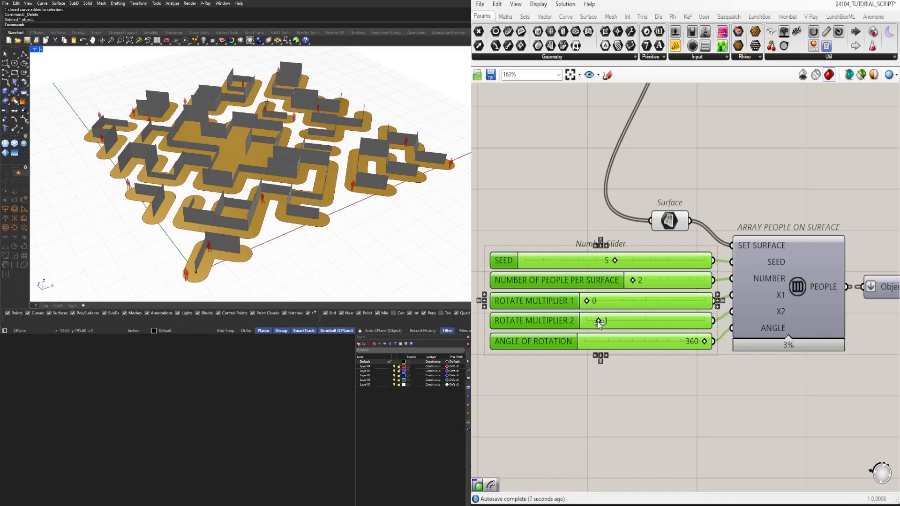
left_click_drag(600, 322, 641, 323)
left_click(702, 390)
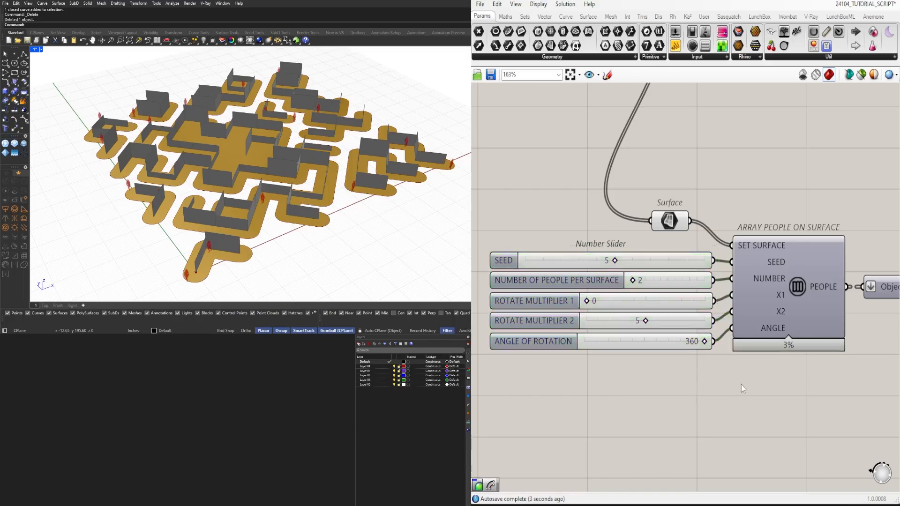
Step: Set the wire display of the Surface parameter feeding the people cluster to hidden
scroll(710, 356, "down", 3)
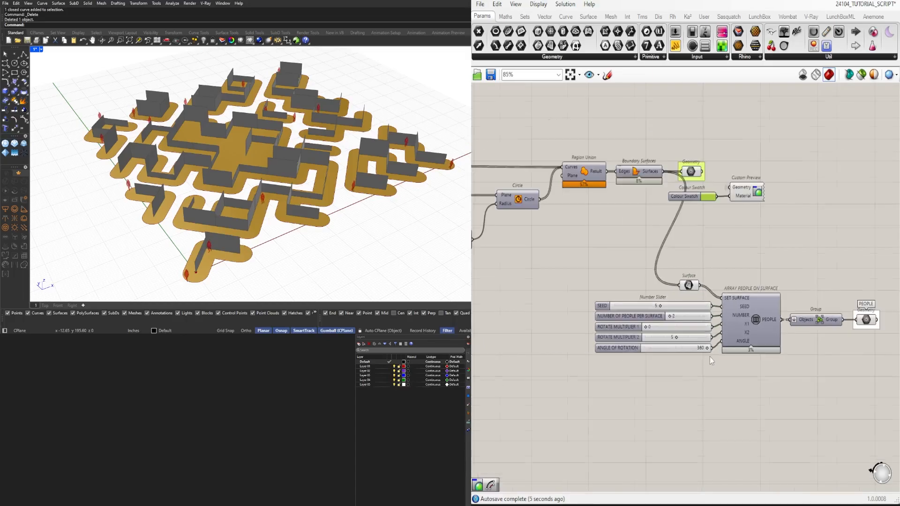
scroll(688, 287, "up", 1)
right_click(679, 286)
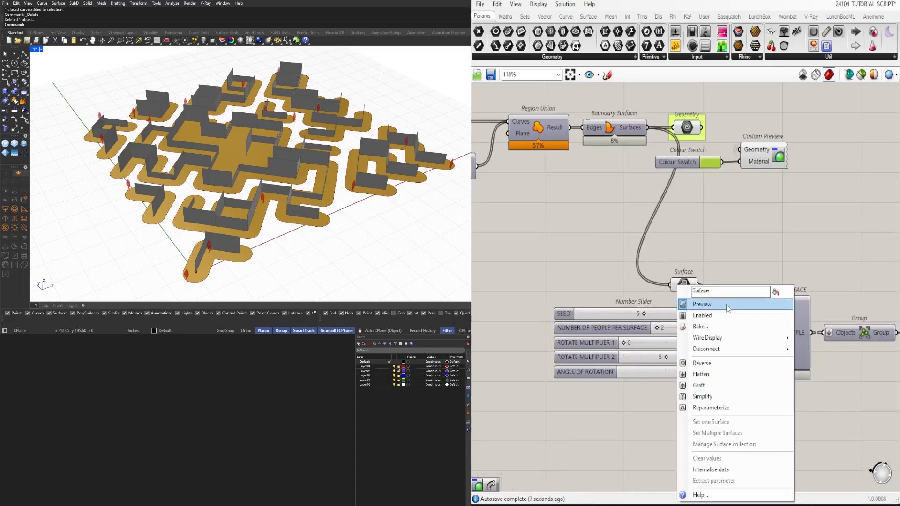
mouse_move(732, 338)
left_click(818, 362)
Step: Group the people sliders, Surface parameter, cluster and output components, and colour the group white
scroll(832, 273, "down", 2)
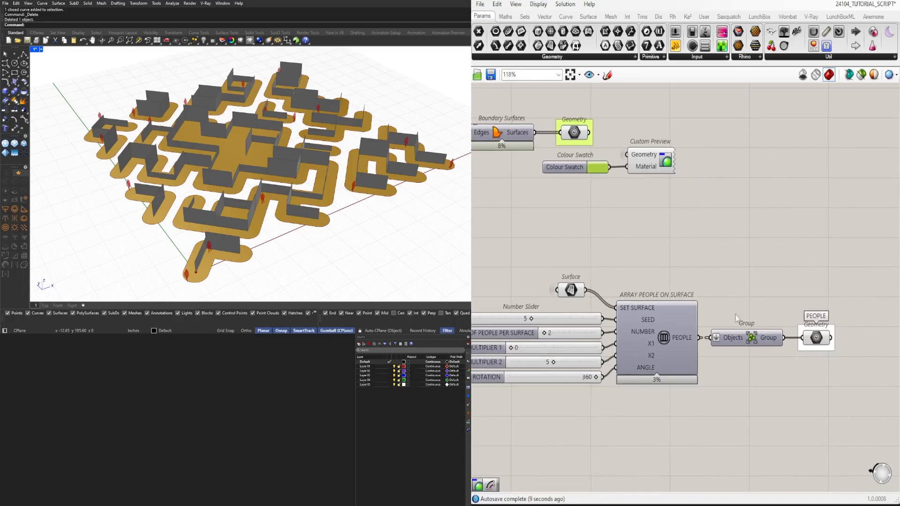
scroll(833, 411, "down", 1)
left_click_drag(824, 412, 579, 288)
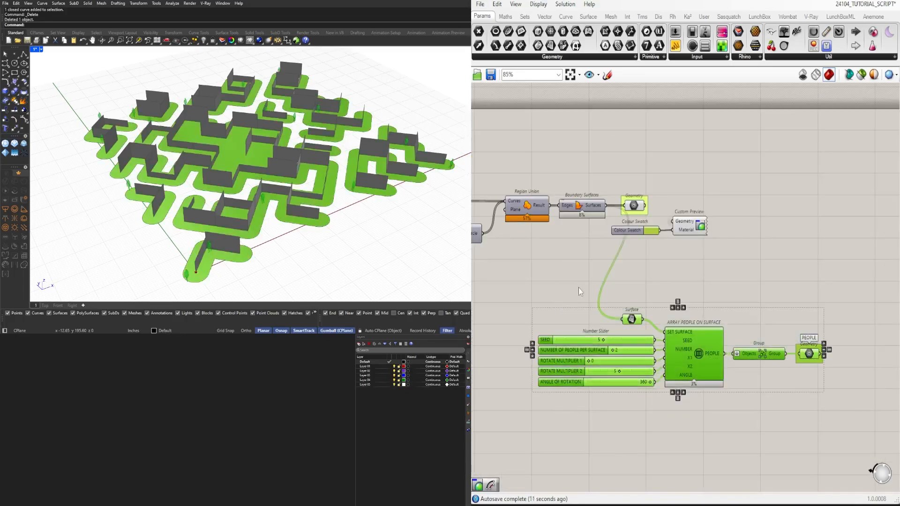
key("ctrl+g")
right_click(705, 315)
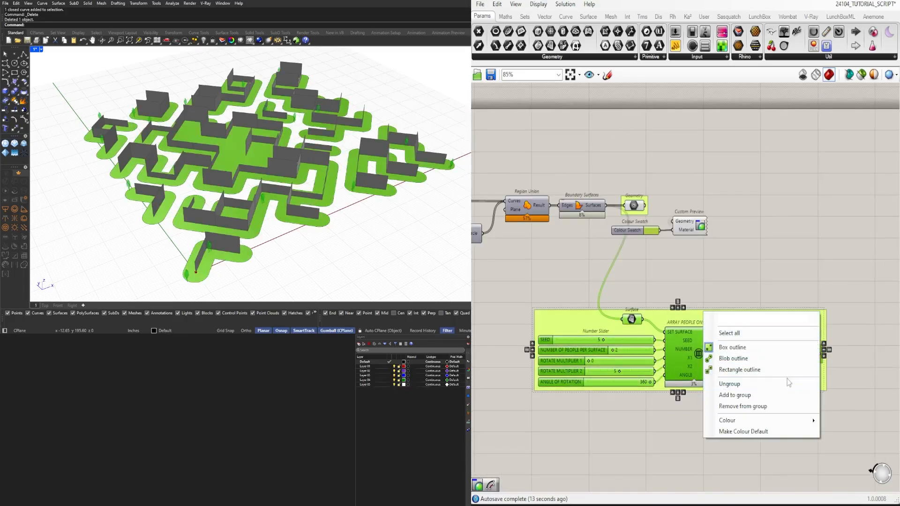
mouse_move(788, 420)
left_click(898, 370)
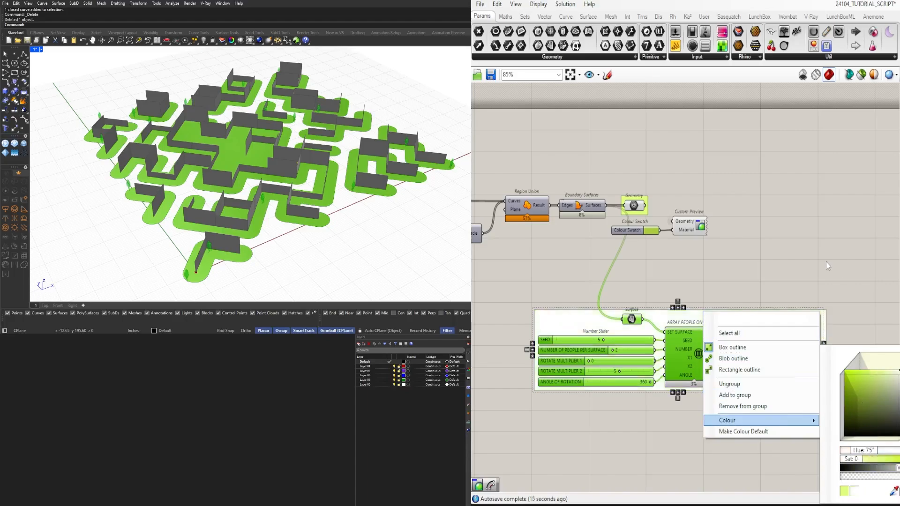
left_click(826, 261)
Step: Move the whole people-array group up, directly beneath the walkway's Colour Swatch and Custom Preview
left_click_drag(854, 430, 566, 266)
left_click_drag(694, 362, 701, 306)
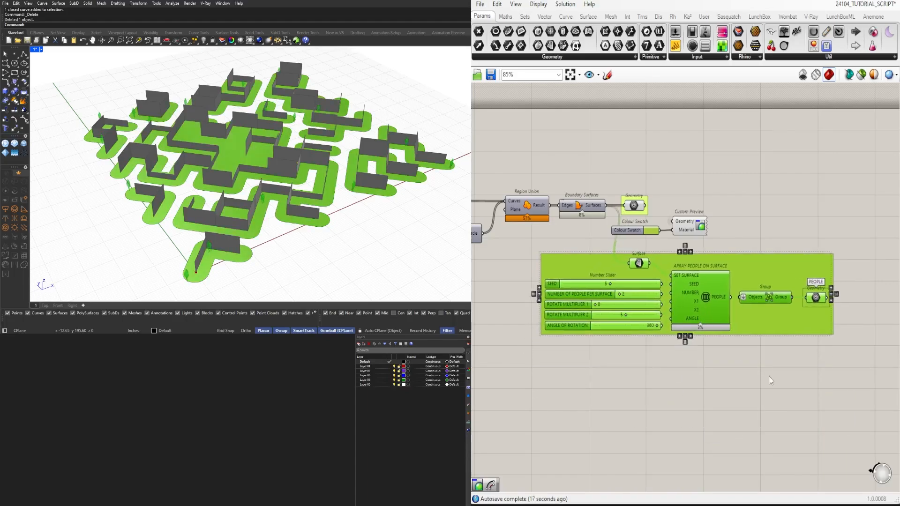
left_click(770, 374)
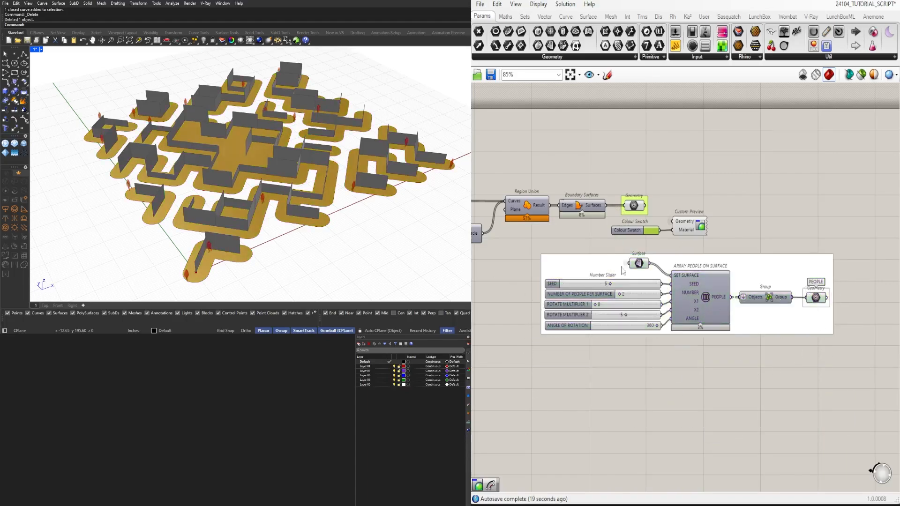
Step: Move the Surface parameter slightly closer to the SET SURFACE input of the Array People on Surface cluster
scroll(624, 271, "up", 5)
left_click(642, 288)
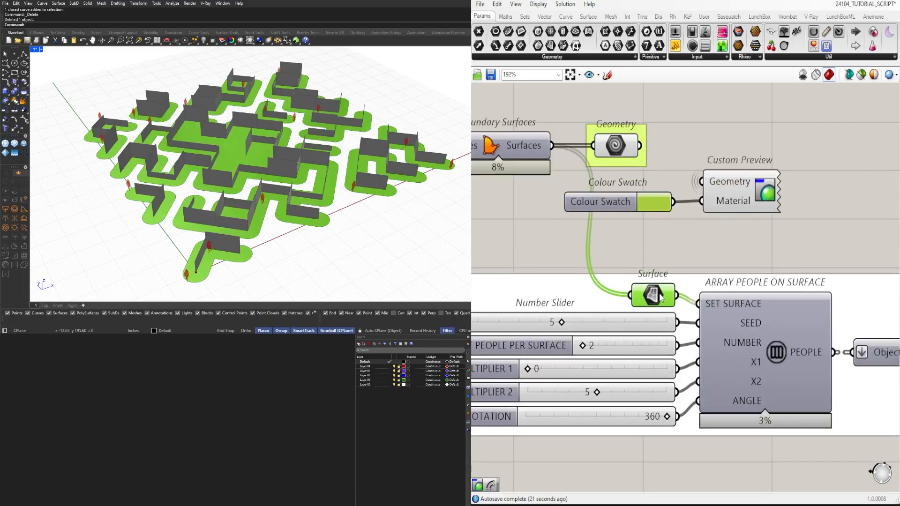
left_click_drag(662, 296, 662, 297)
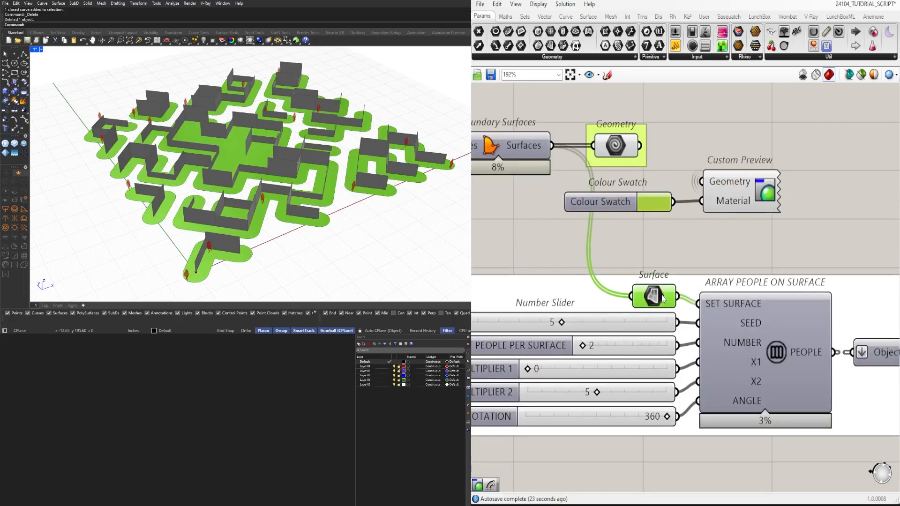
scroll(664, 297, "up", 9)
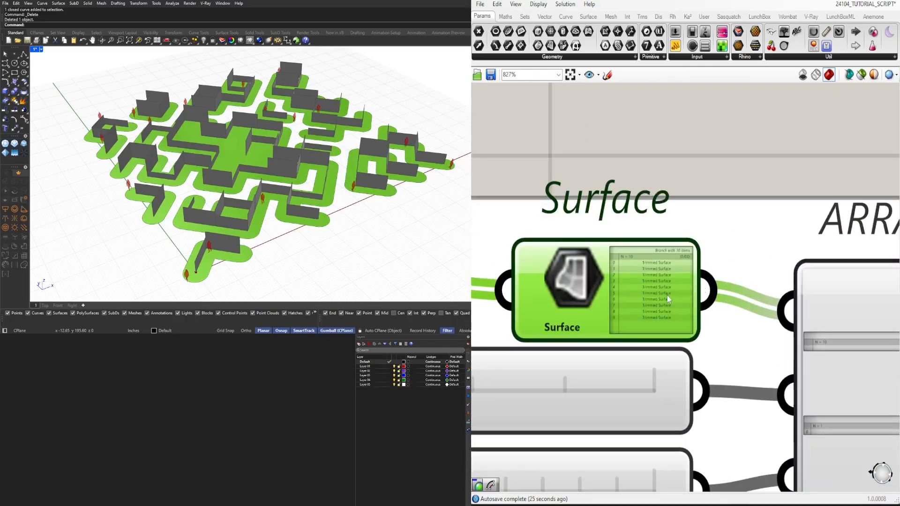
left_click_drag(597, 310, 594, 304)
scroll(659, 300, "down", 12)
left_click(738, 260)
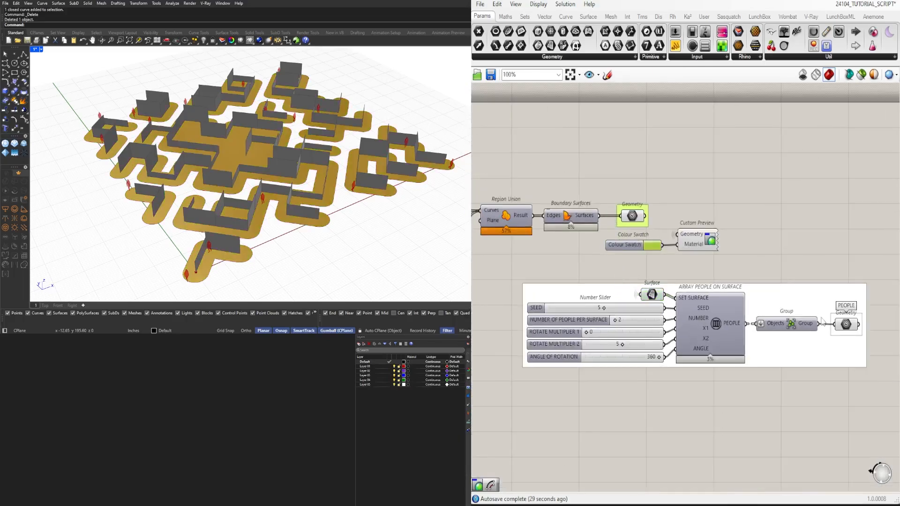
Step: Turn off the preview of the Surface parameter, people cluster, Group component and PEOPLE output
scroll(817, 330, "down", 2)
right_click_drag(816, 330, 768, 337)
scroll(768, 338, "down", 3)
scroll(782, 359, "up", 1)
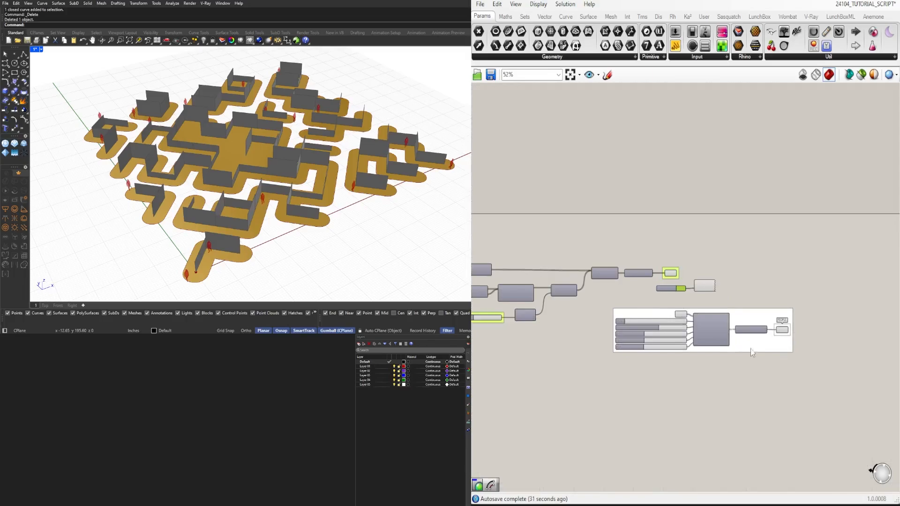
scroll(675, 287, "up", 4)
scroll(544, 214, "down", 2)
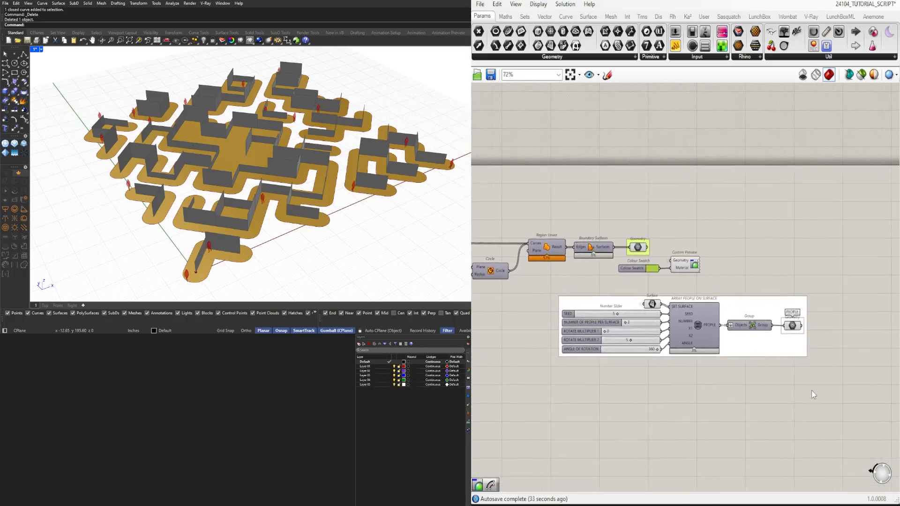
left_click_drag(807, 389, 629, 299)
middle_click(651, 296)
left_click(678, 261)
left_click(765, 251)
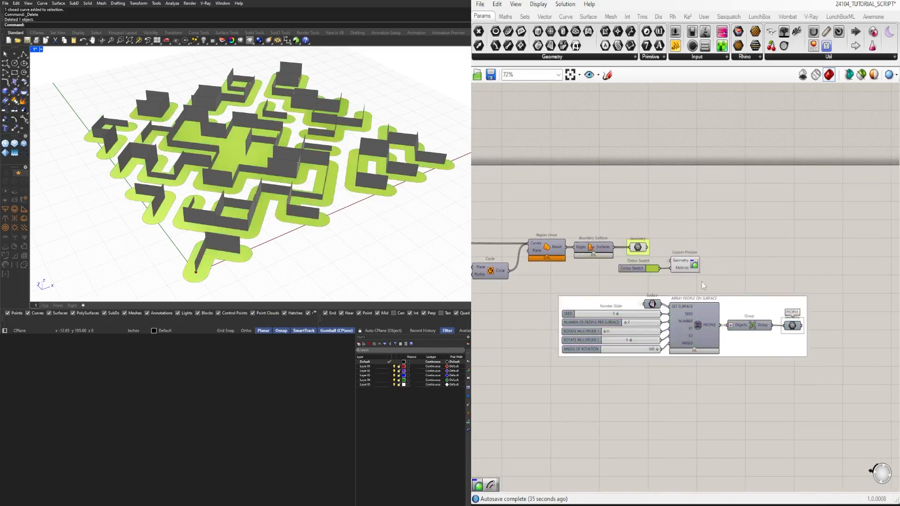
Step: Try hues of 80 and 75 for the walkway's Colour Swatch
right_click_drag(694, 255, 767, 233)
scroll(744, 220, "up", 3)
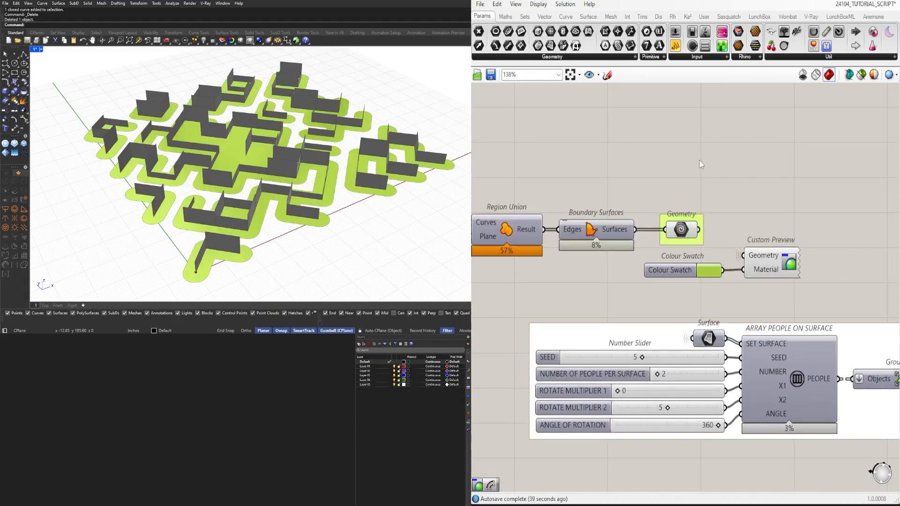
right_click_drag(300, 206, 357, 151)
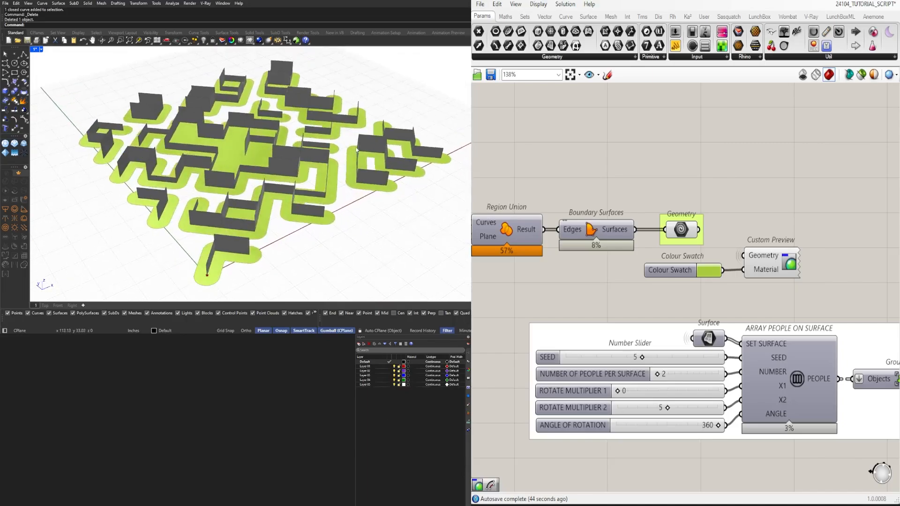
left_click(715, 276)
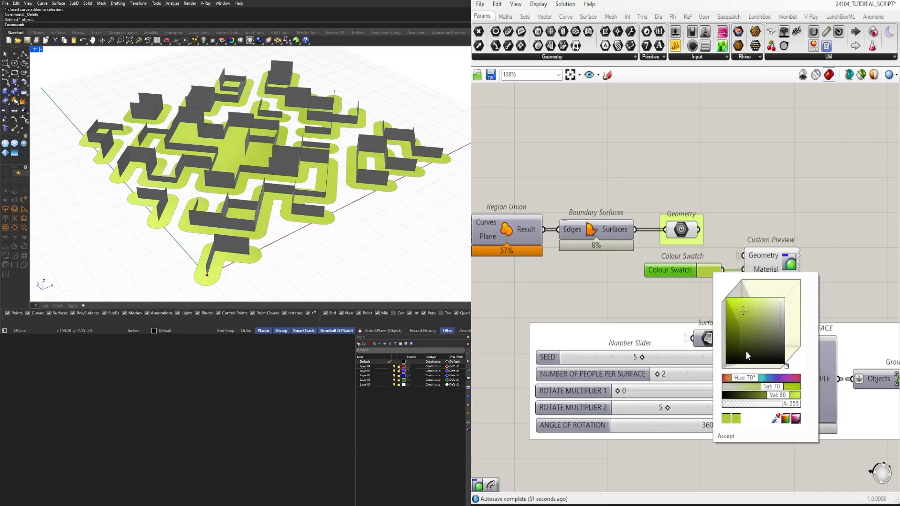
double_click(745, 378)
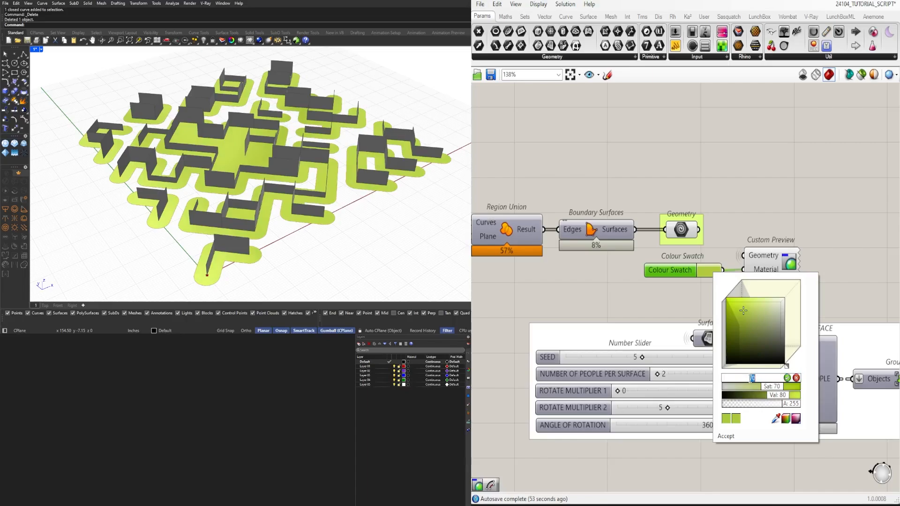
type("80")
key("Return")
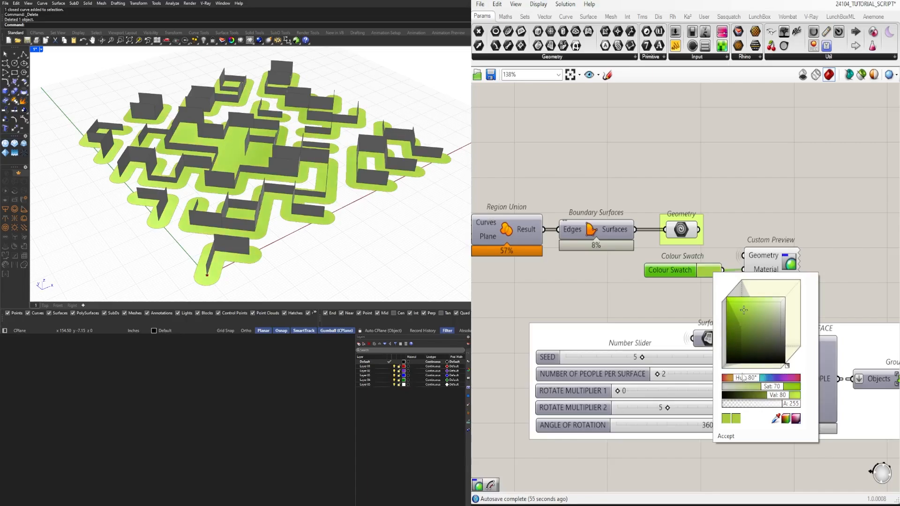
double_click(746, 379)
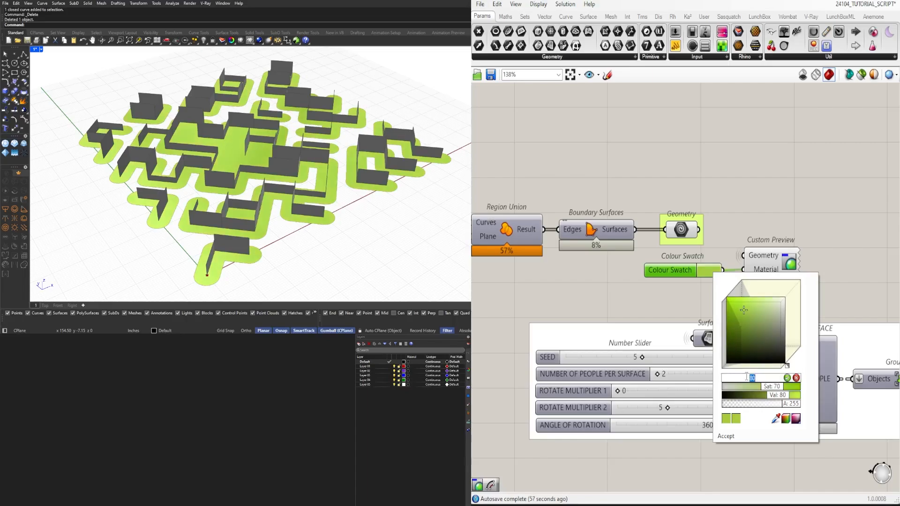
type("75")
key("Return")
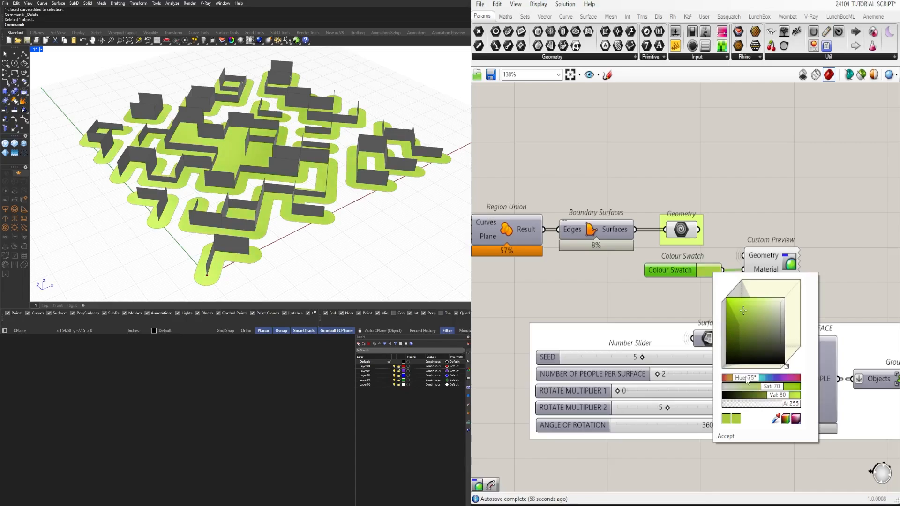
Step: Set the saturation of the walkway's Colour Swatch to 80 and its value to 90
double_click(778, 387)
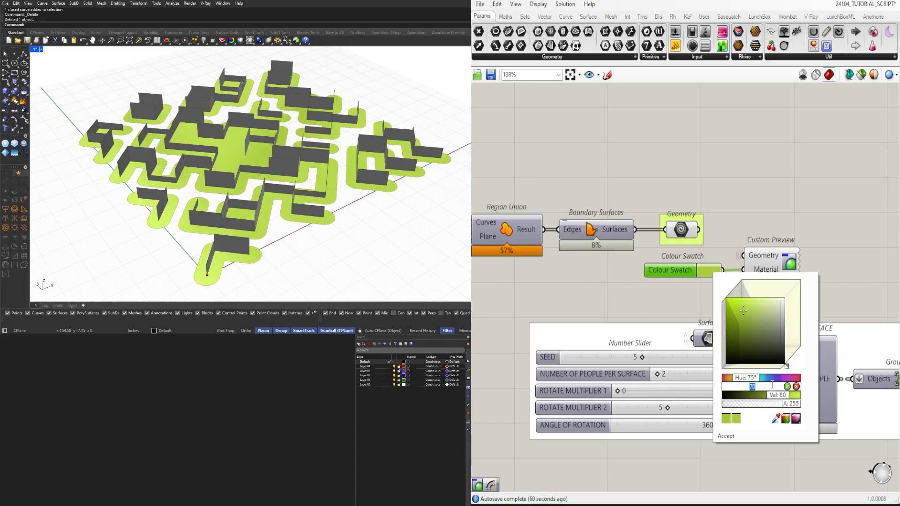
type("80")
key("Return")
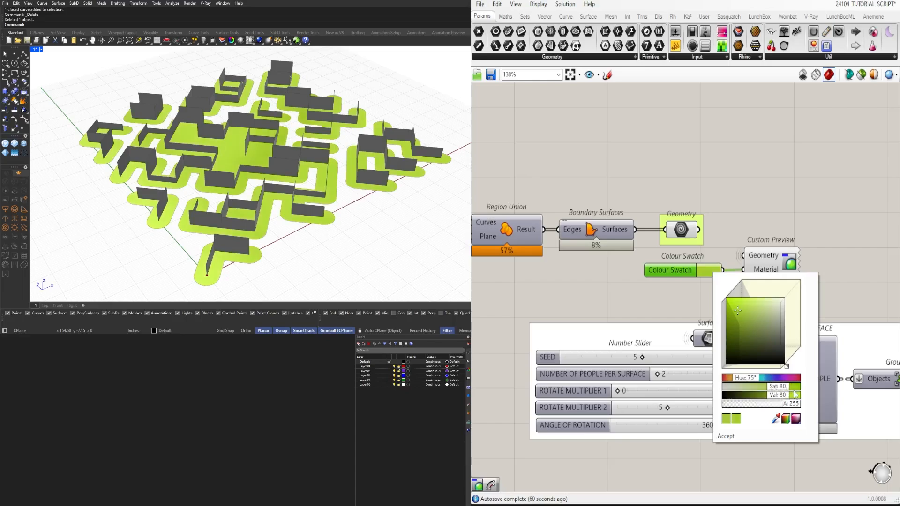
double_click(781, 398)
type("90")
key("Return")
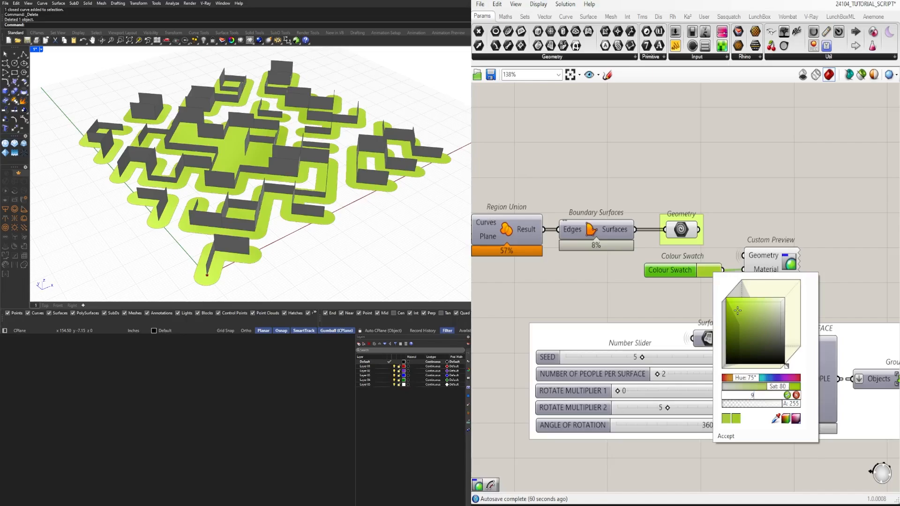
left_click(780, 207)
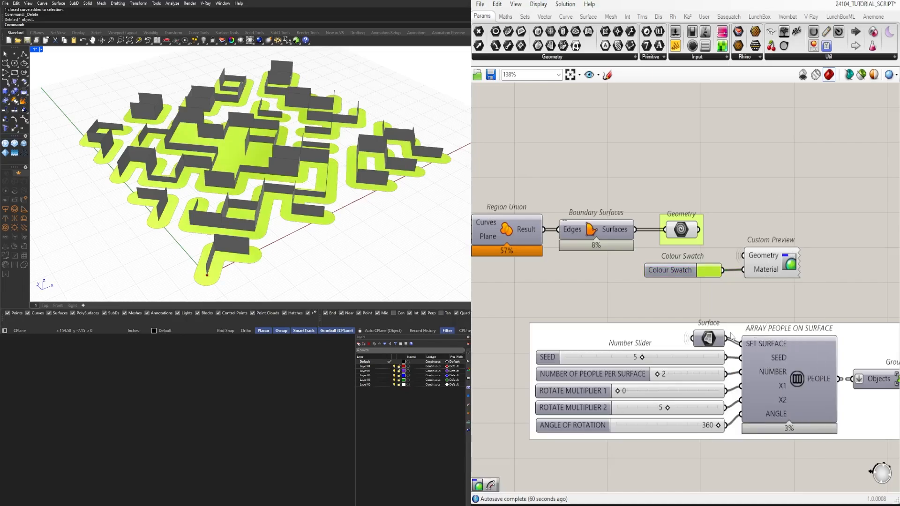
Step: Set the hue of the walkway's Colour Swatch to 70
left_click(706, 278)
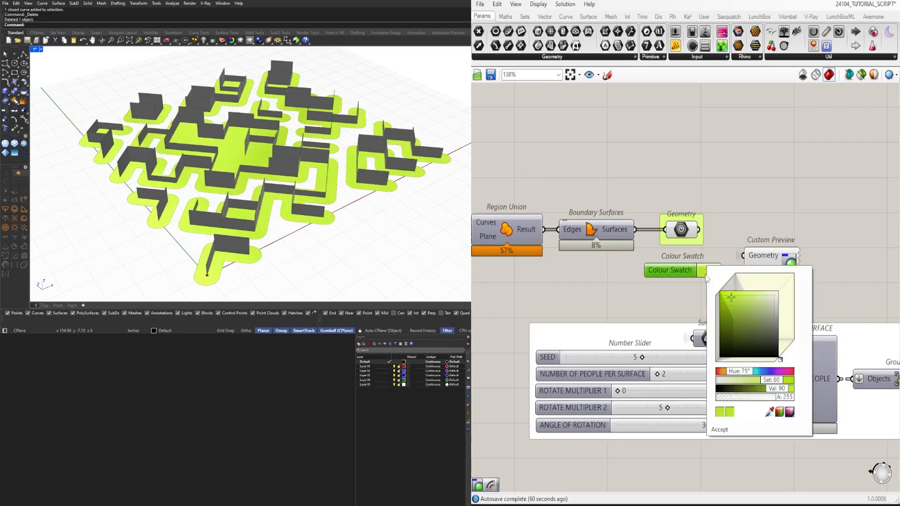
double_click(743, 372)
type("70")
key("Return")
left_click(726, 206)
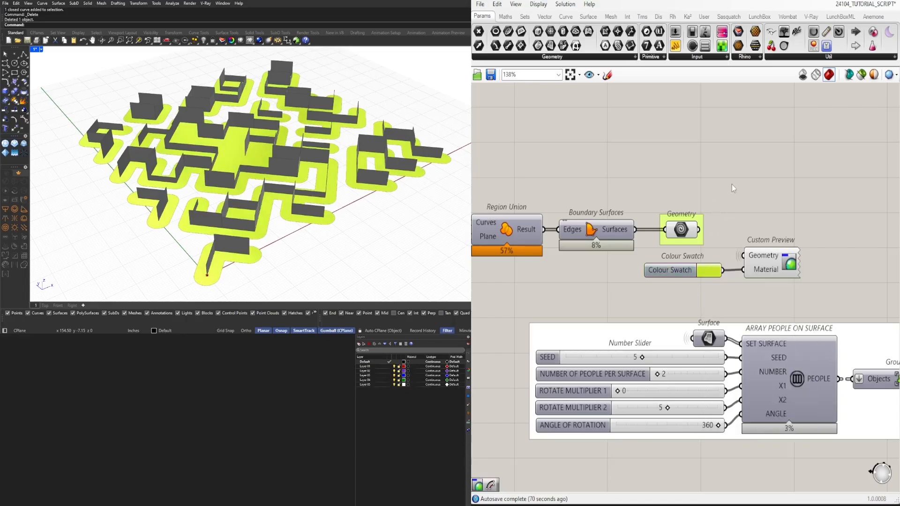
scroll(770, 226, "down", 5)
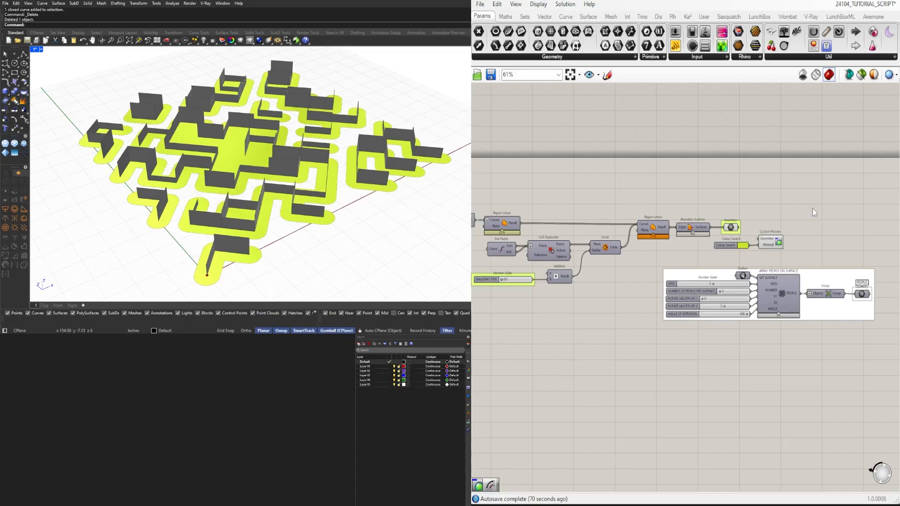
right_click_drag(806, 243, 730, 269)
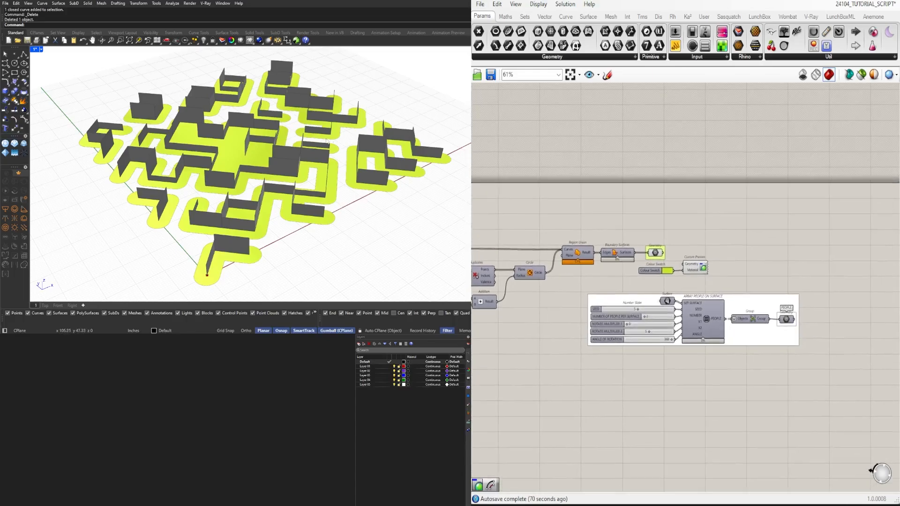
scroll(736, 208, "down", 6)
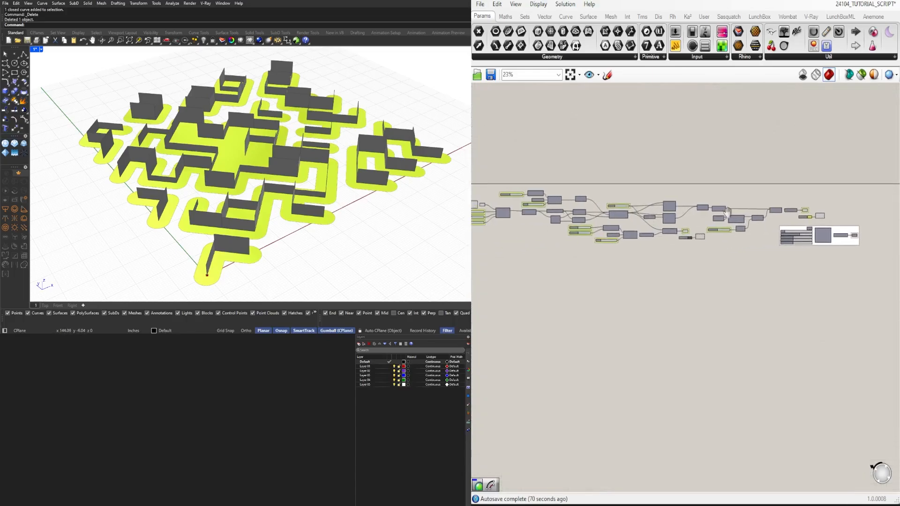
left_click(570, 75)
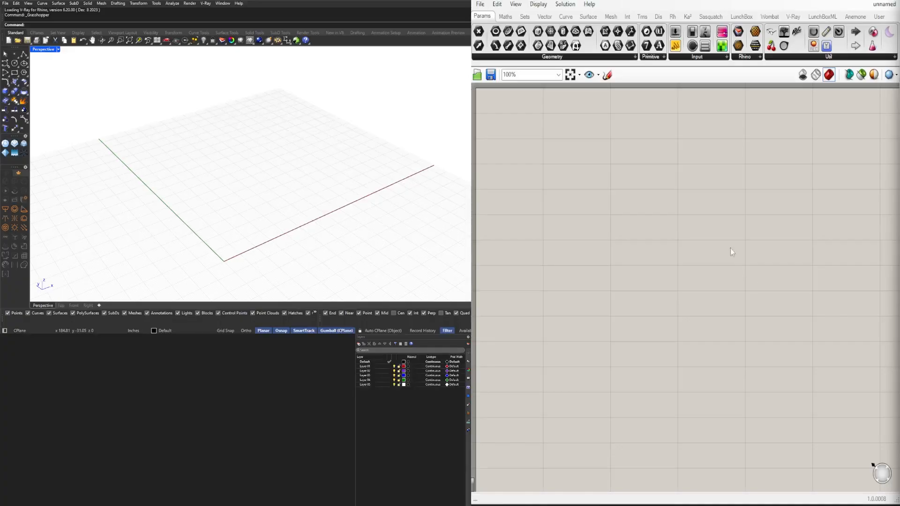
Step: Add a Rectangular grid component to the empty canvas
double_click(712, 232)
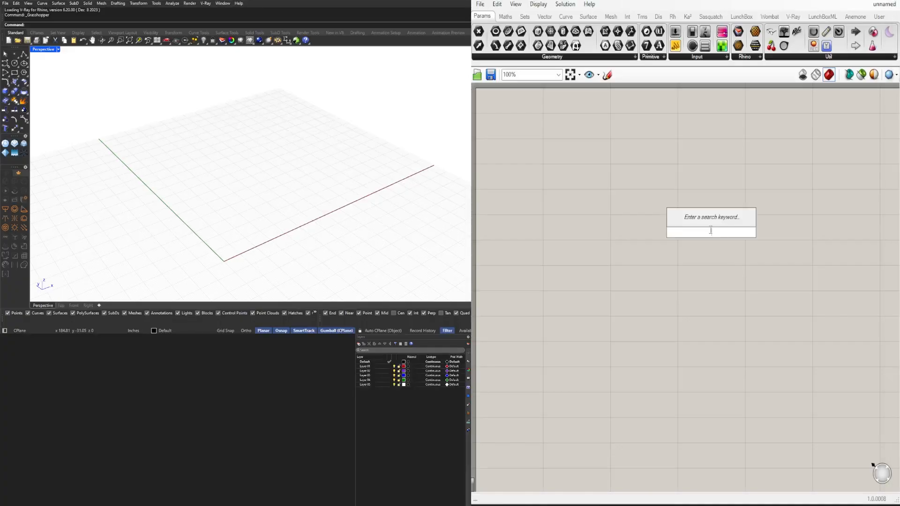
type("rect")
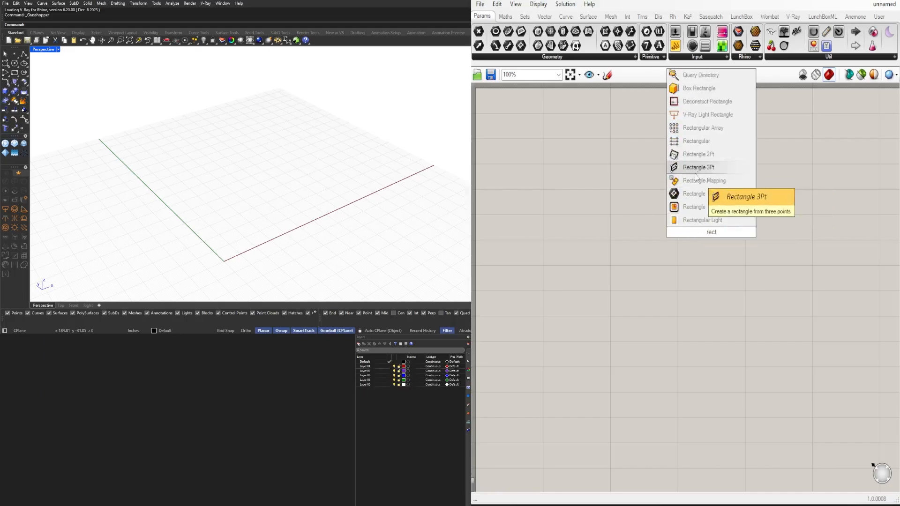
left_click(707, 143)
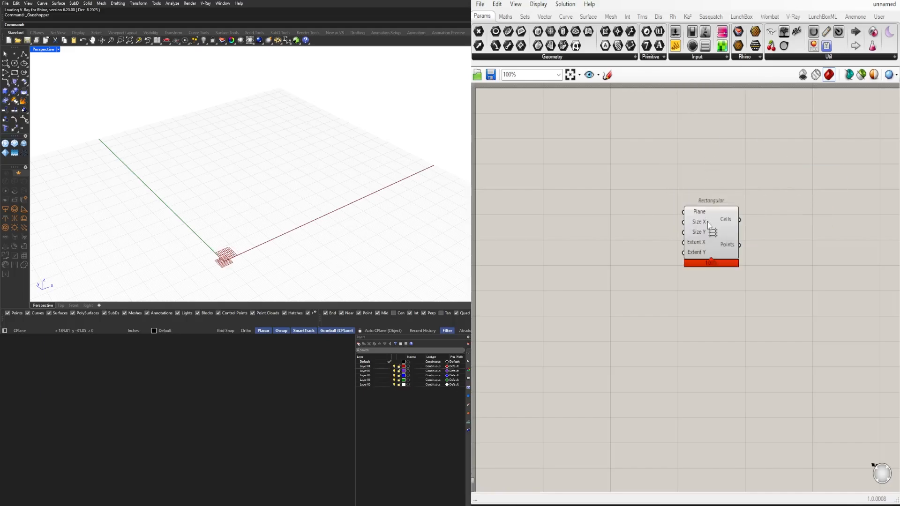
left_click_drag(711, 221, 709, 199)
Step: Create a number slider with value 15 and wire it to the Rectangular grid's Size X and Size Y
double_click(615, 210)
type("15")
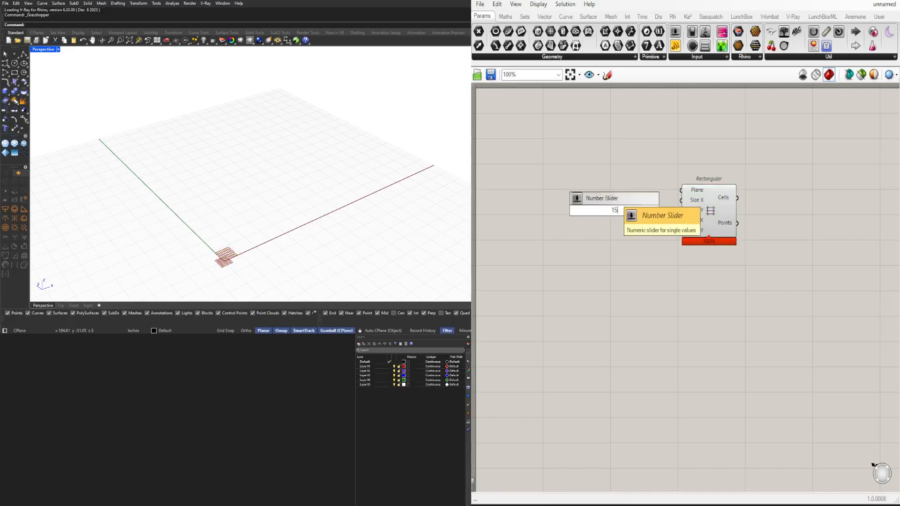
left_click(613, 199)
scroll(644, 215, "up", 4)
left_click_drag(679, 207, 750, 234)
Step: Create two number sliders of 10 and wire them to the Rectangular grid's Extent X and Extent Y
double_click(567, 303)
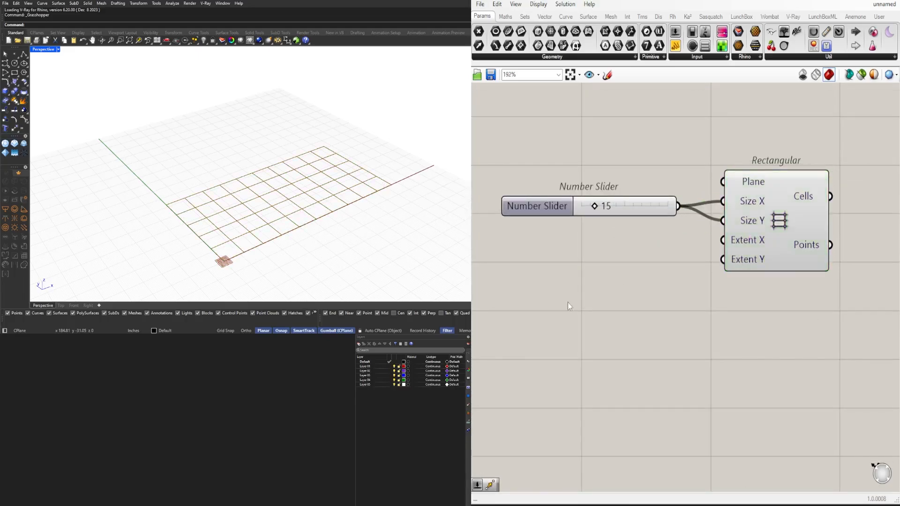
type("10")
left_click(577, 287)
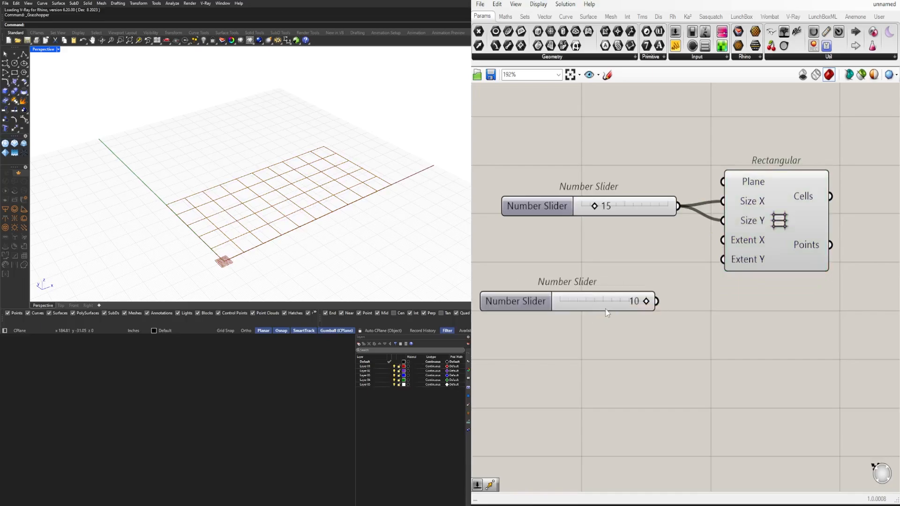
left_click_drag(608, 308, 723, 259)
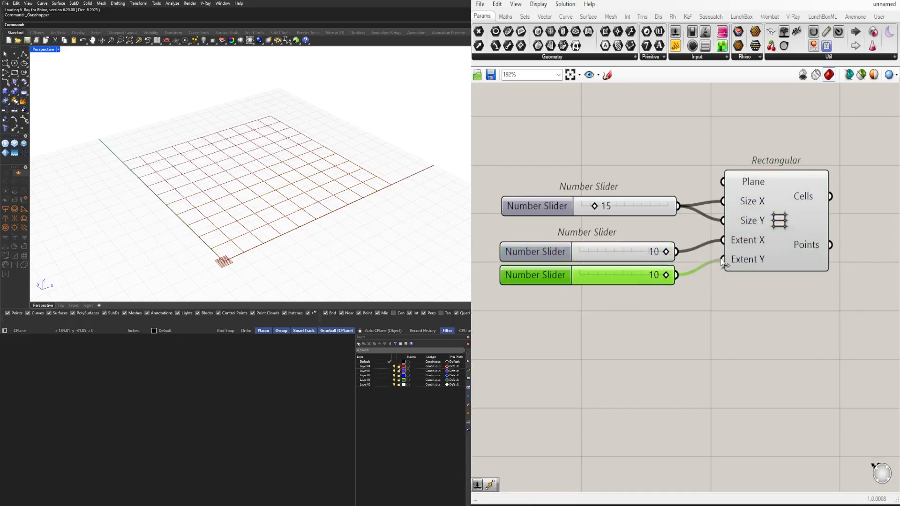
Step: Examine the rectangular grid of cells in the Rhino perspective view
left_click(763, 238)
scroll(709, 361, "down", 2)
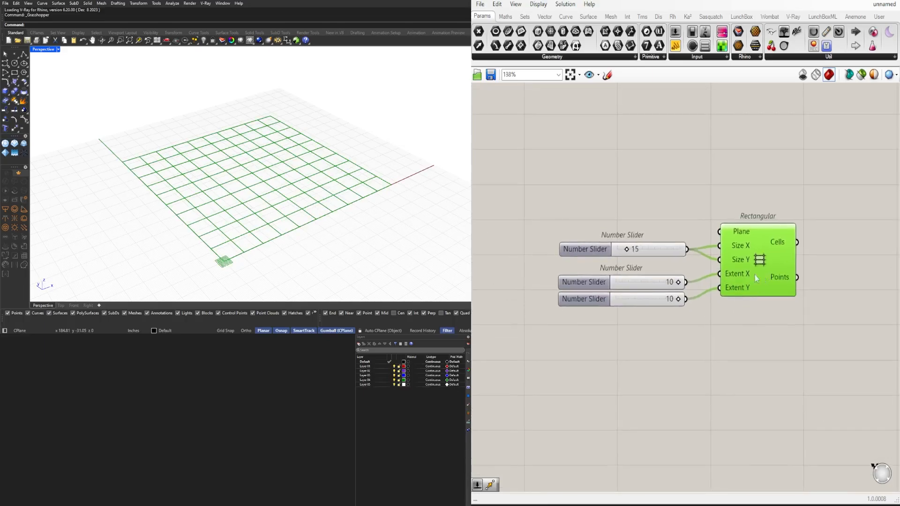
scroll(307, 186, "up", 4)
scroll(284, 205, "up", 4)
right_click_drag(284, 204, 300, 188)
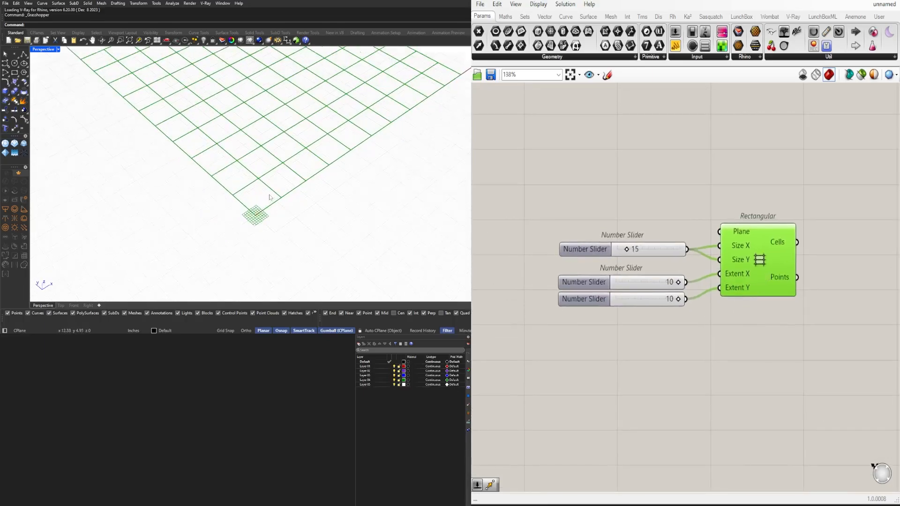
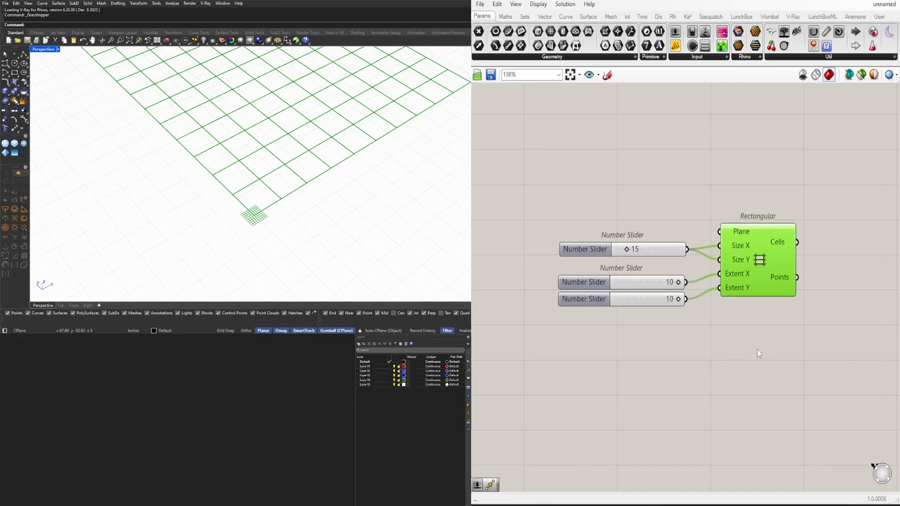
right_click(643, 346)
left_click(313, 193)
scroll(312, 194, "down", 2)
Step: Set the Extent X and Extent Y sliders to 5
scroll(663, 281, "up", 4)
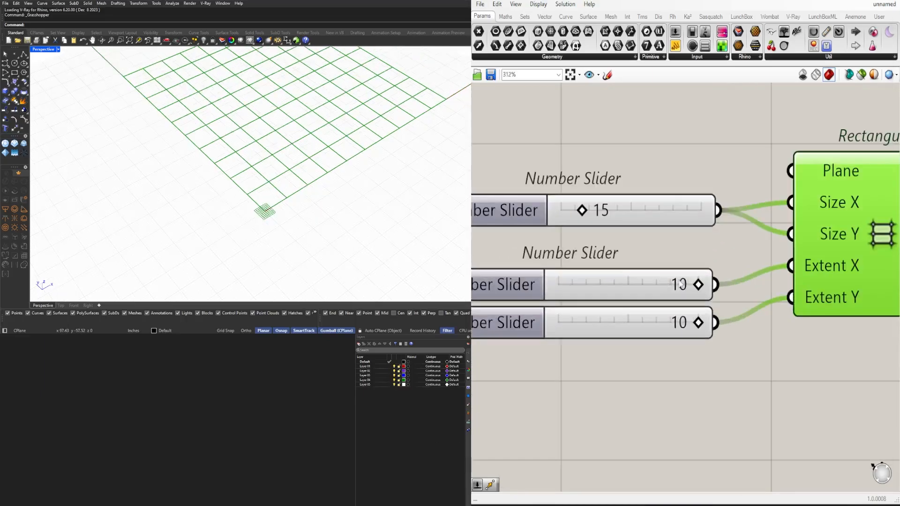
double_click(687, 281)
type("5")
key("Return")
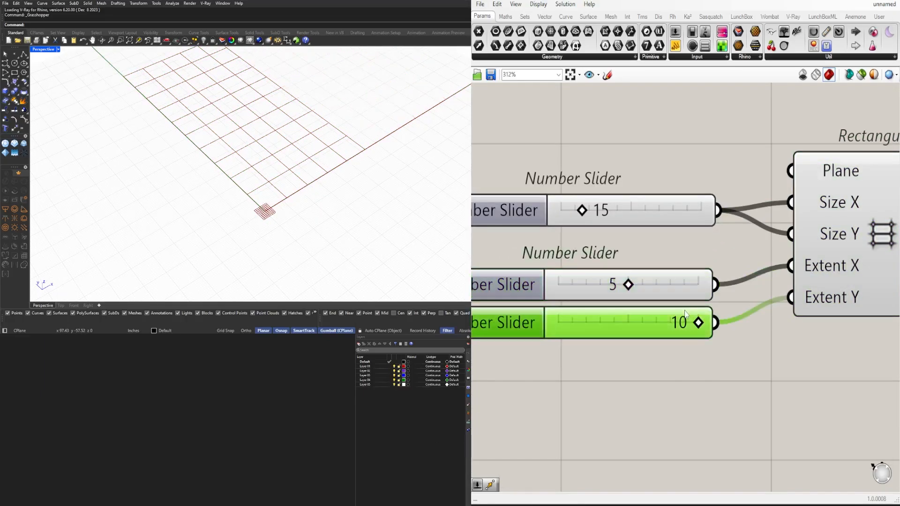
double_click(687, 323)
type("5")
key("Return")
Step: Add a Construct Point component above the sliders and wire its Point output to the Rectangular grid's Plane
scroll(727, 386, "down", 5)
left_click_drag(629, 305, 655, 305)
scroll(656, 306, "down", 3)
right_click_drag(657, 305, 737, 309)
left_click(571, 239)
double_click(571, 239)
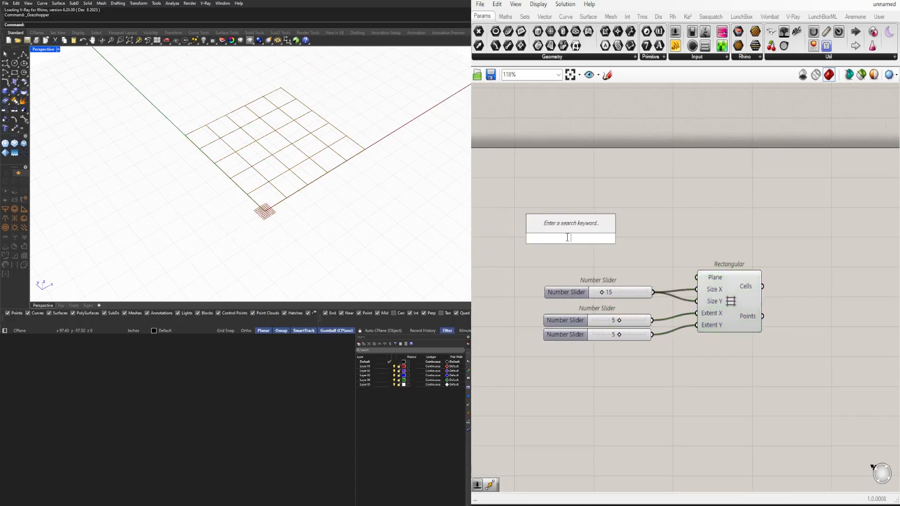
type("constr")
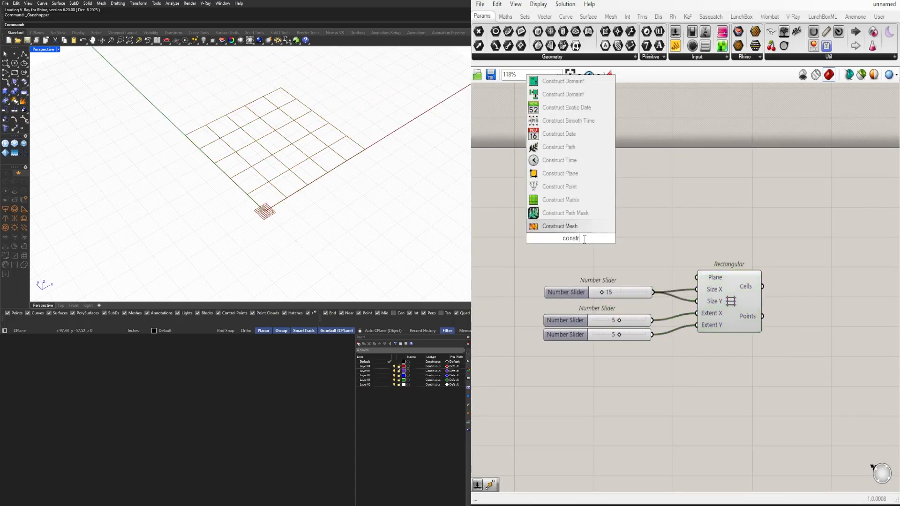
left_click(556, 187)
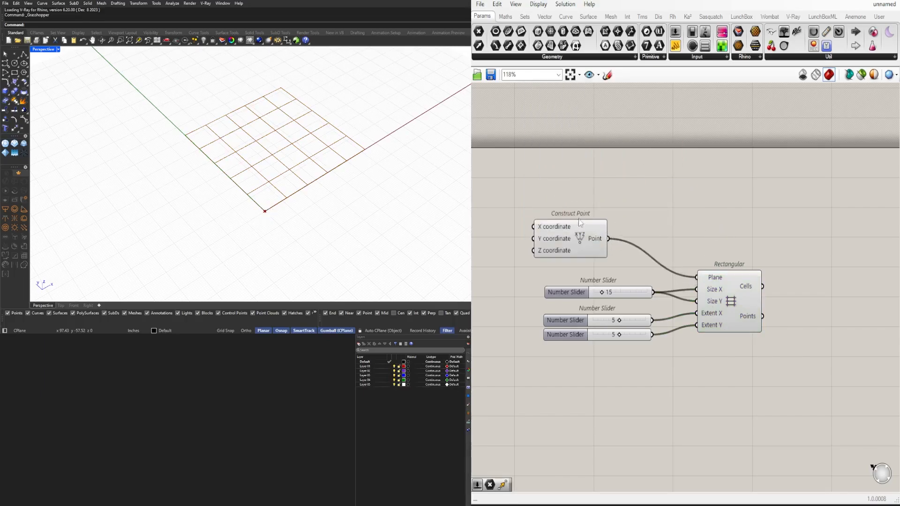
left_click_drag(572, 235, 598, 245)
Step: Add a List Item component and wire the Rectangular grid's Cells output to its List input
right_click_drag(684, 244, 541, 207)
left_click(589, 256)
left_click(702, 285)
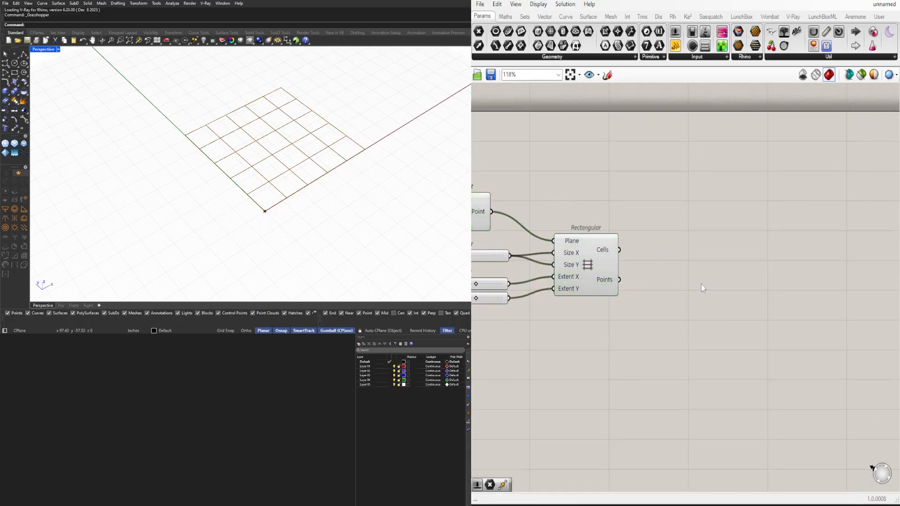
double_click(702, 287)
type("item")
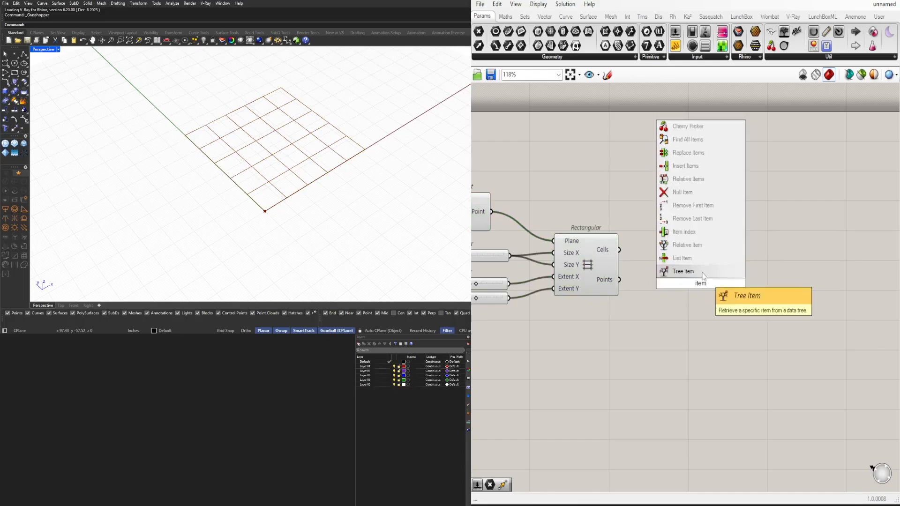
left_click(694, 258)
left_click_drag(674, 275, 758, 323)
Step: Flatten the List input of the List Item component
right_click(603, 254)
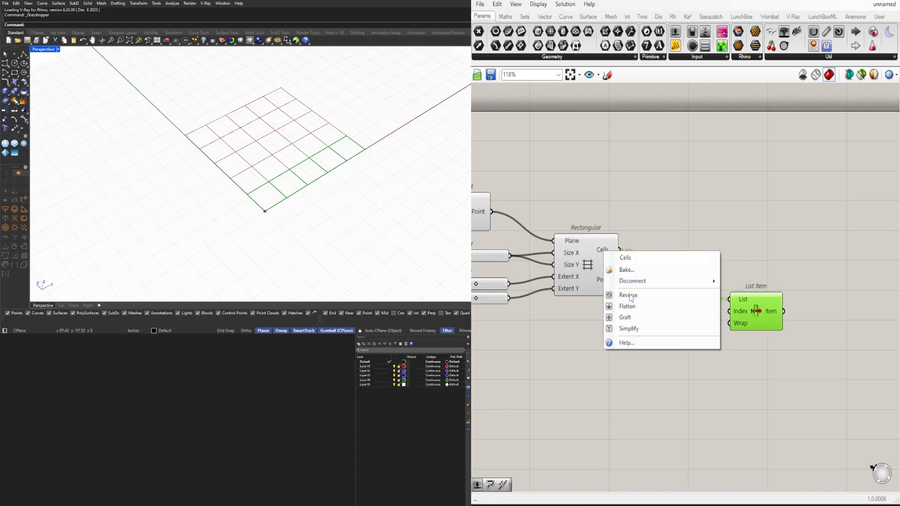
left_click(752, 286)
right_click(743, 302)
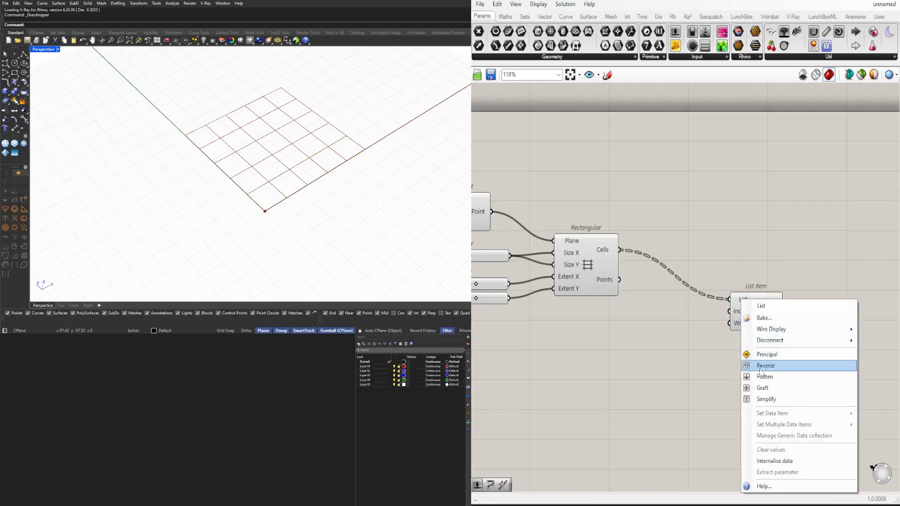
left_click(779, 373)
Step: Examine the grid cell picked by List Item in the Rhino viewport
right_click_drag(792, 316, 693, 311)
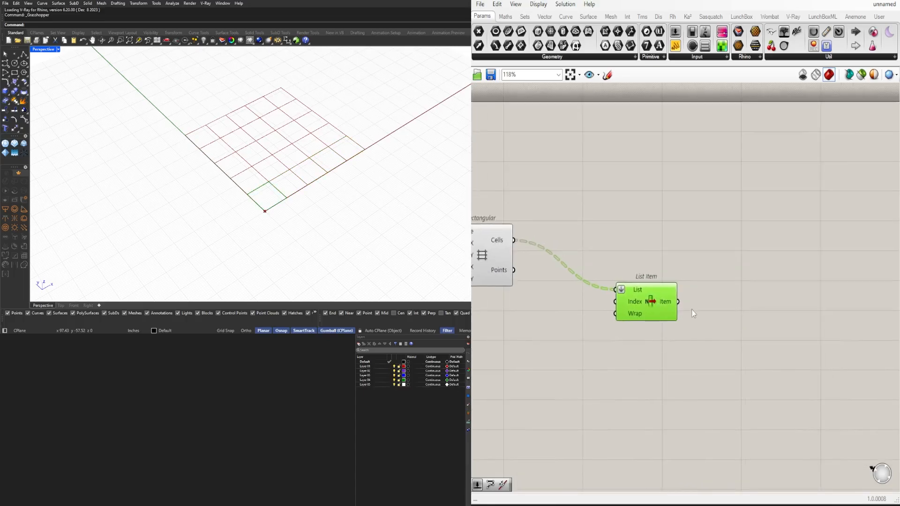
scroll(691, 312, "up", 4)
right_click_drag(600, 315, 677, 240)
scroll(733, 319, "down", 3)
scroll(678, 240, "up", 2)
right_click_drag(370, 181, 281, 190)
scroll(279, 191, "up", 4)
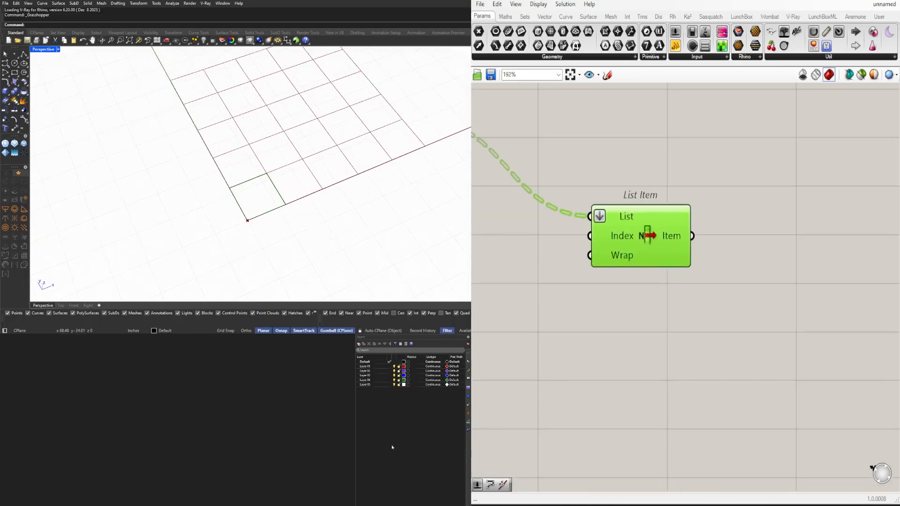
right_click_drag(766, 305, 750, 343)
double_click(730, 316)
left_click(615, 285)
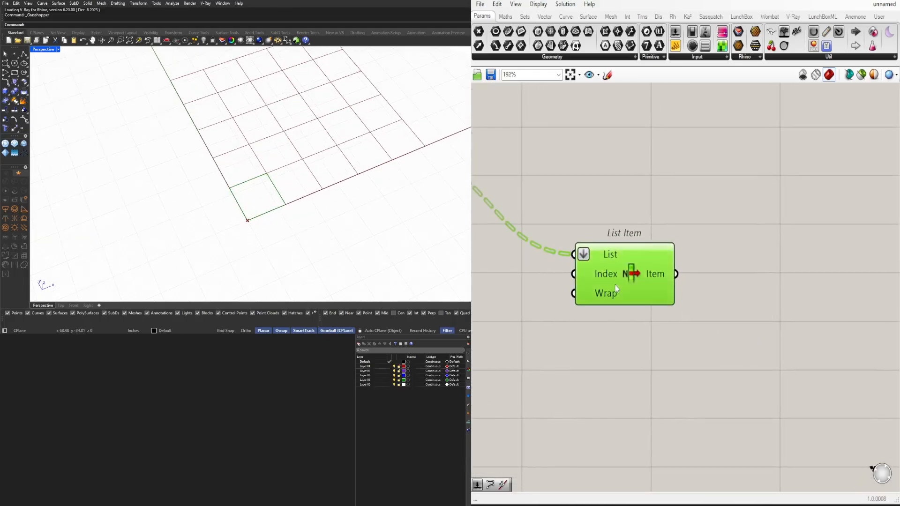
double_click(747, 293)
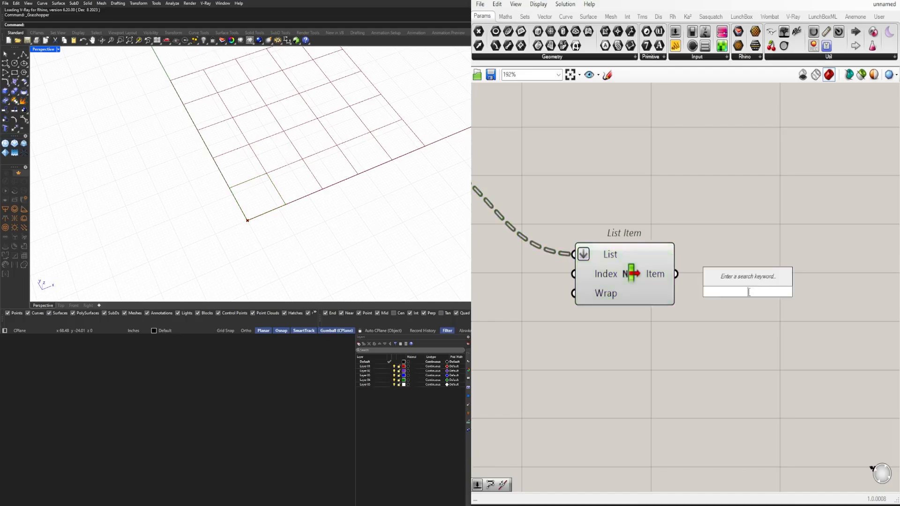
key("Escape")
Step: Try a duplicate of the List Item component fed by the grid's Points output
scroll(749, 292, "down", 5)
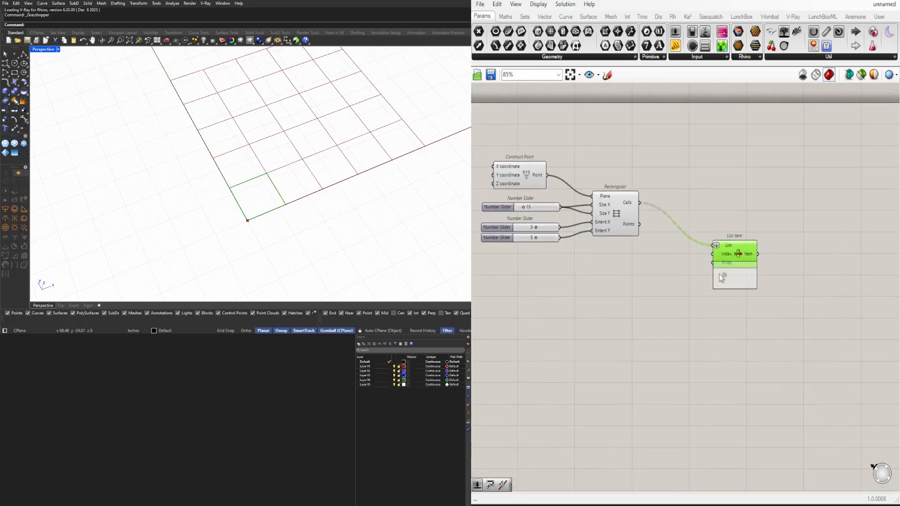
left_click_drag(719, 274, 719, 282, "alt")
left_click_drag(640, 225, 704, 271)
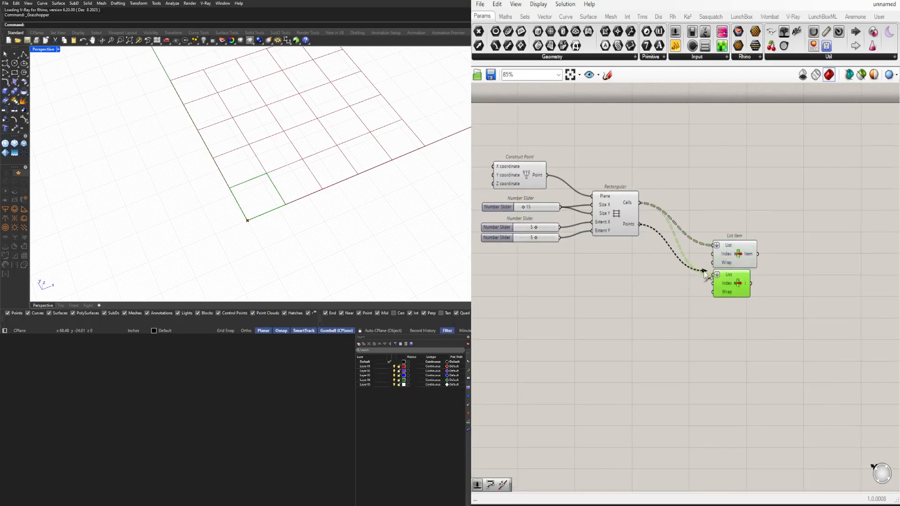
scroll(759, 298, "up", 5)
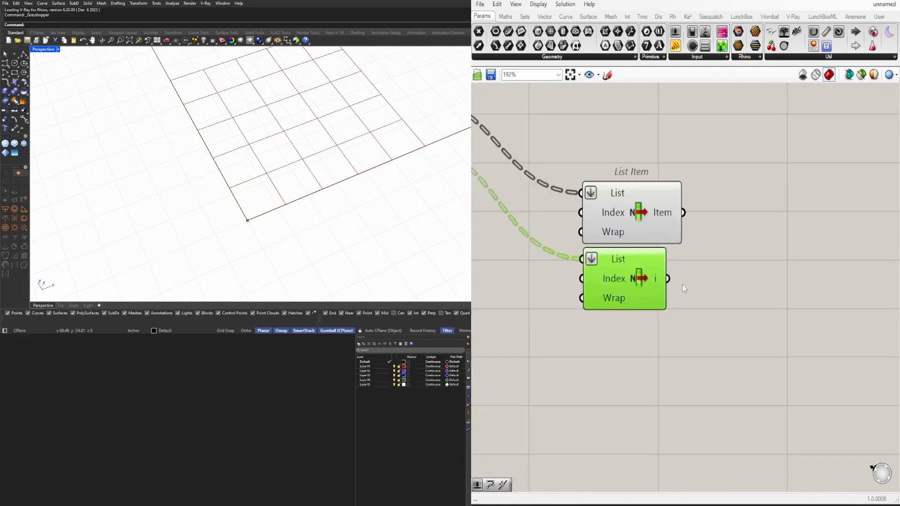
key("Delete")
Step: Add a Discontinuity component and wire List Item's Item output to its Curve input
double_click(746, 244)
type("dis")
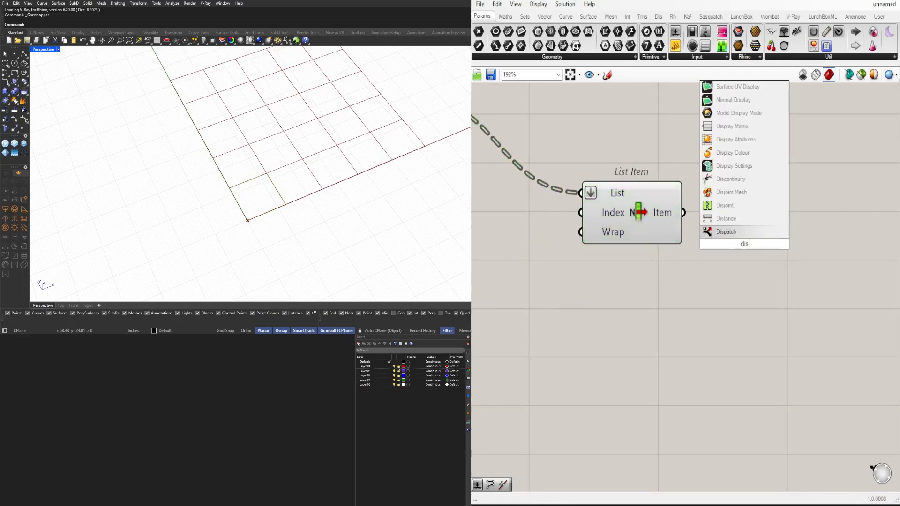
left_click(730, 179)
left_click_drag(683, 212, 758, 283)
Step: Add an Average component beside Discontinuity and wire the Points output to its Input
right_click_drag(874, 301, 687, 287)
left_click(687, 287)
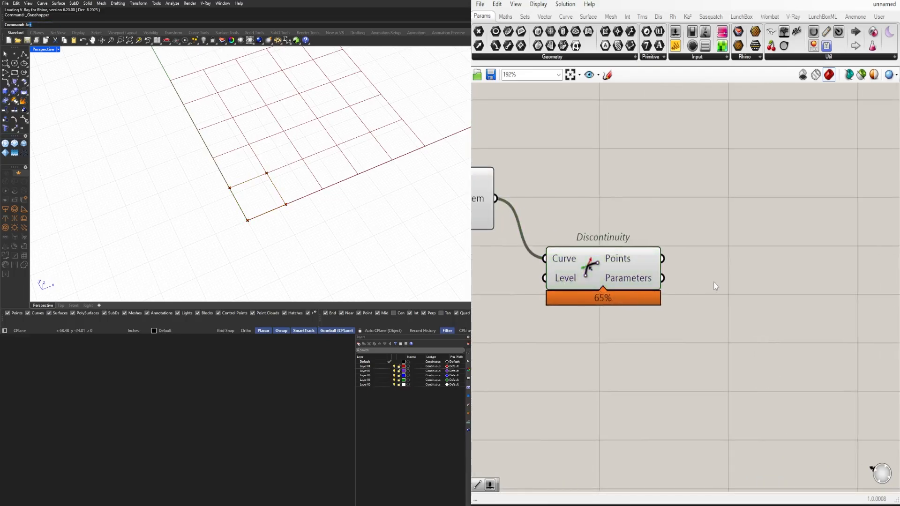
type("average")
key("Return")
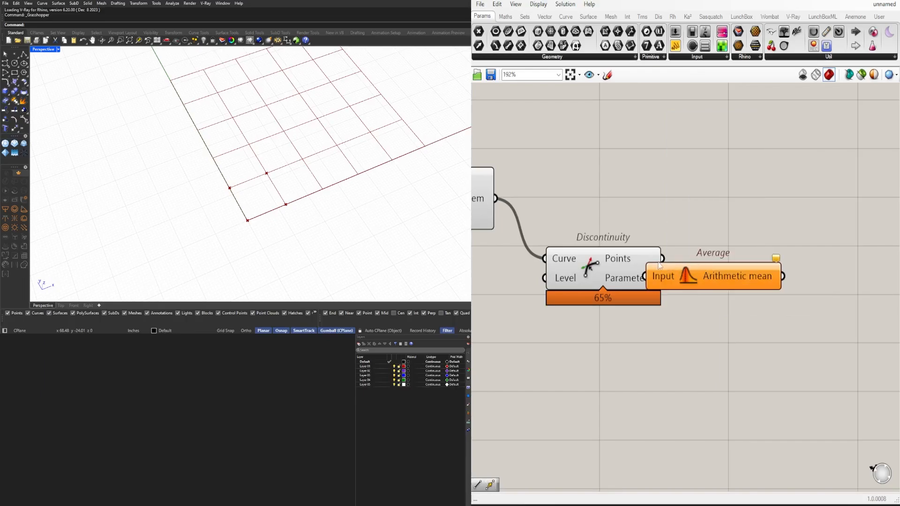
left_click_drag(662, 272, 703, 254)
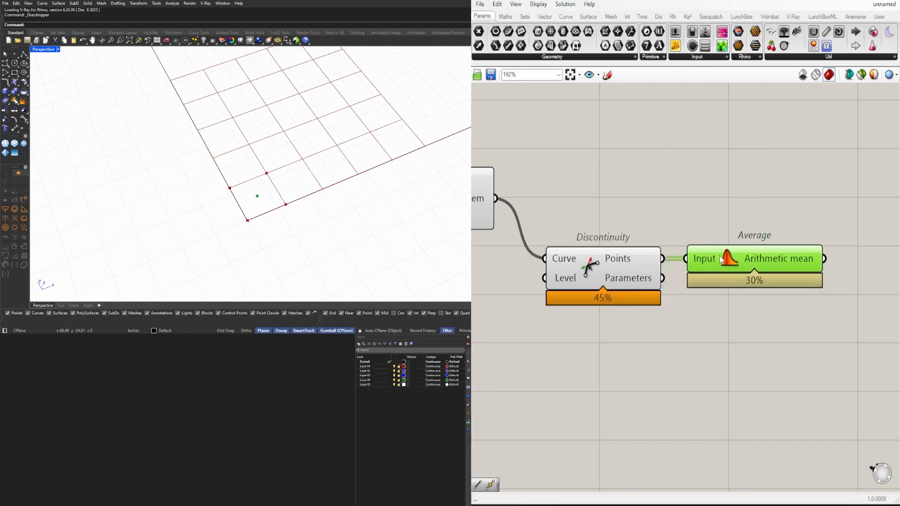
Step: Add a Line component to the canvas above the Average component
scroll(709, 218, "down", 2)
right_click_drag(708, 214, 692, 255)
double_click(697, 237)
type("line")
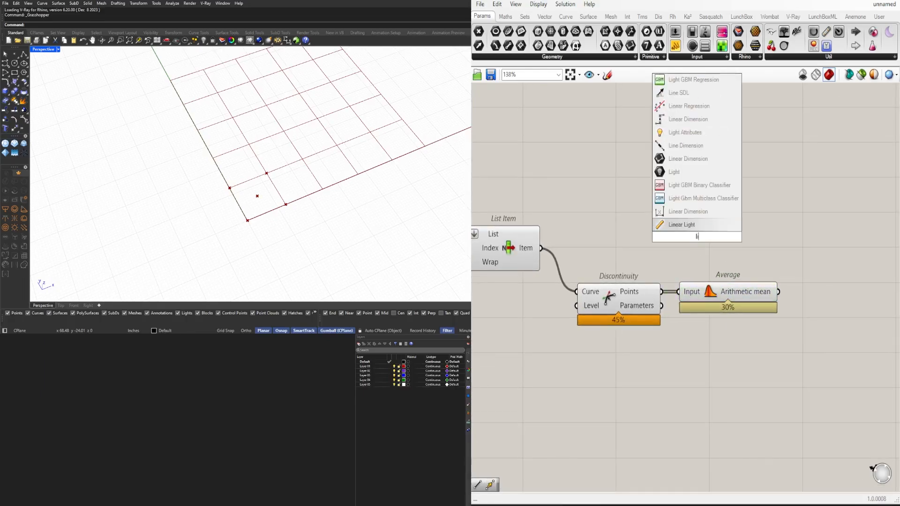
left_click(683, 212)
left_click_drag(542, 249, 546, 251)
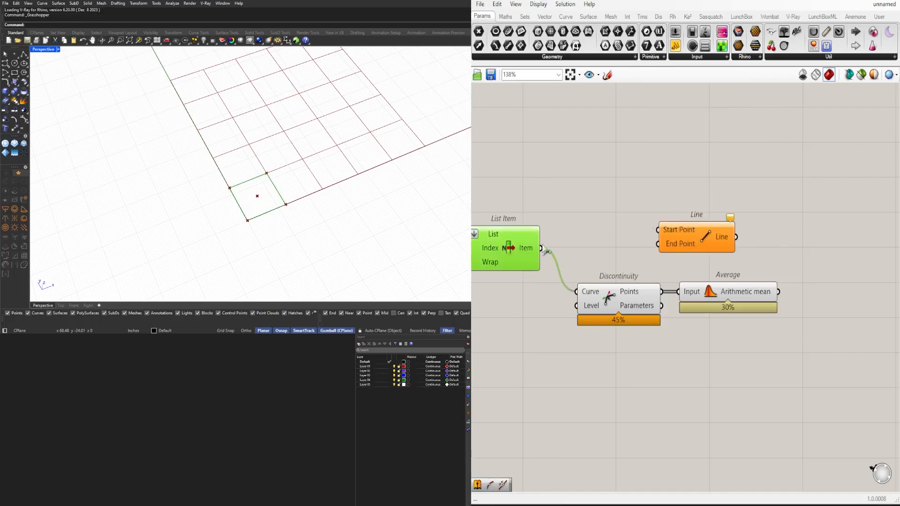
Step: Space out the components and wire Discontinuity's Points to Line's Start Point and Average's Arithmetic mean to End Point
left_click_drag(618, 303, 594, 280)
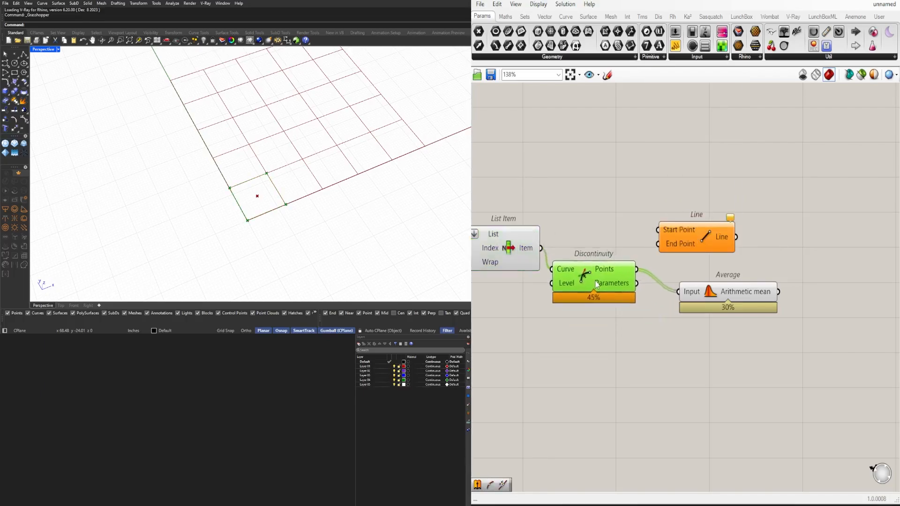
left_click_drag(717, 290, 721, 297)
left_click_drag(585, 280, 587, 260)
left_click_drag(704, 242, 826, 255)
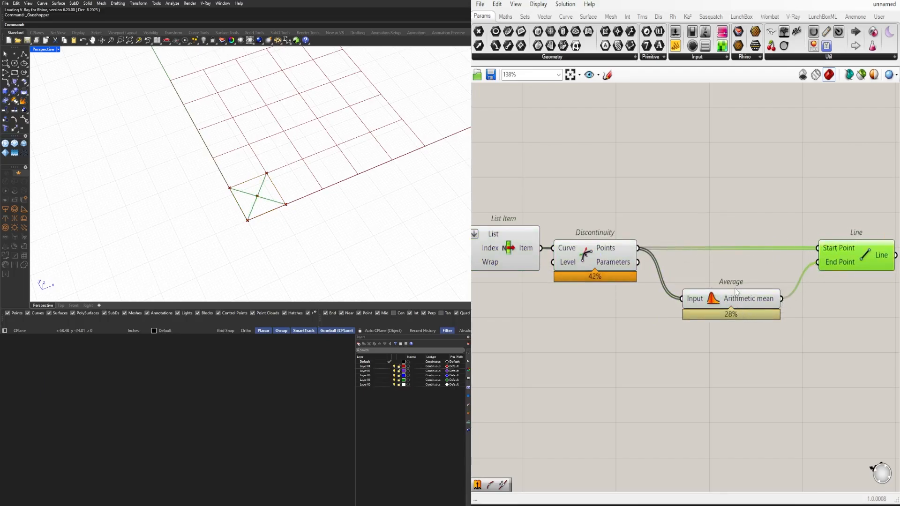
left_click_drag(736, 300, 730, 283)
Step: Add a List Item component above Average and wire Discontinuity's Points output to its List input
right_click_drag(741, 284, 546, 288)
left_click_drag(663, 258, 669, 258)
right_click_drag(611, 271, 719, 267)
left_click(622, 281)
right_click_drag(747, 334, 683, 314)
right_click_drag(620, 269, 696, 287)
left_click(674, 210)
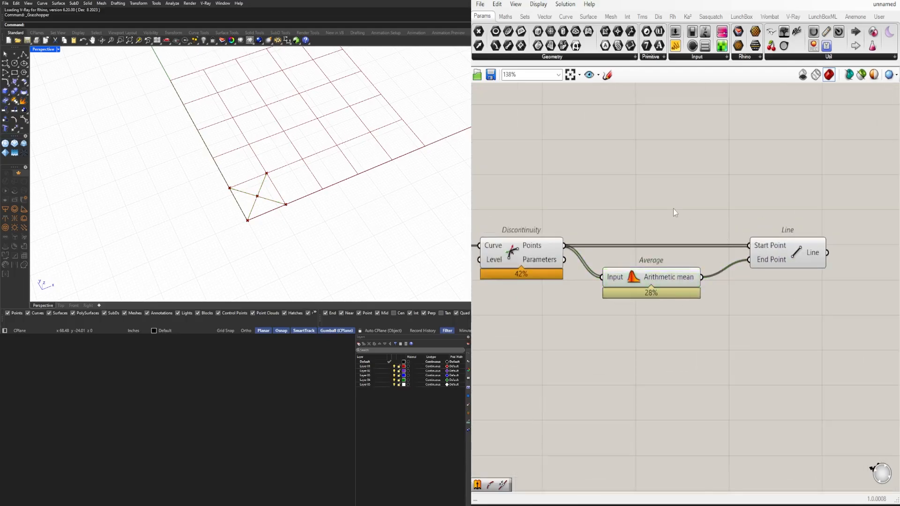
type("item")
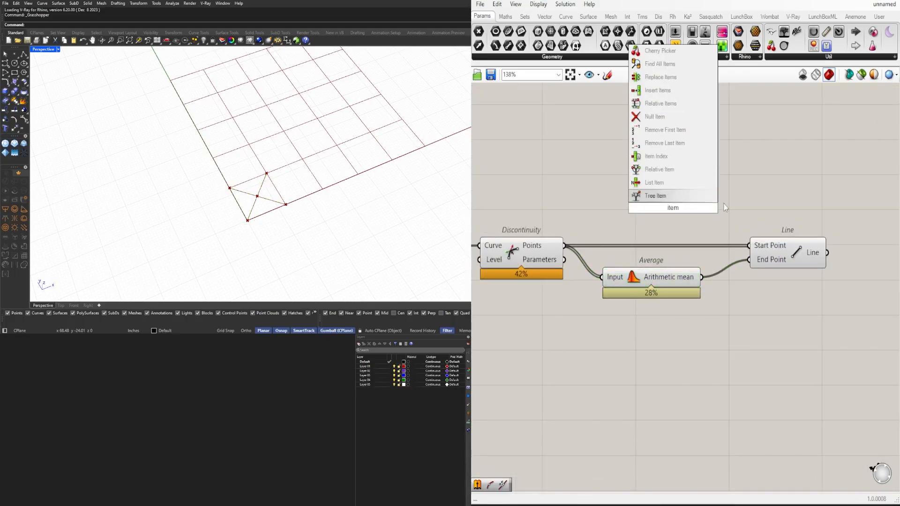
left_click(657, 182)
left_click_drag(564, 247, 641, 194)
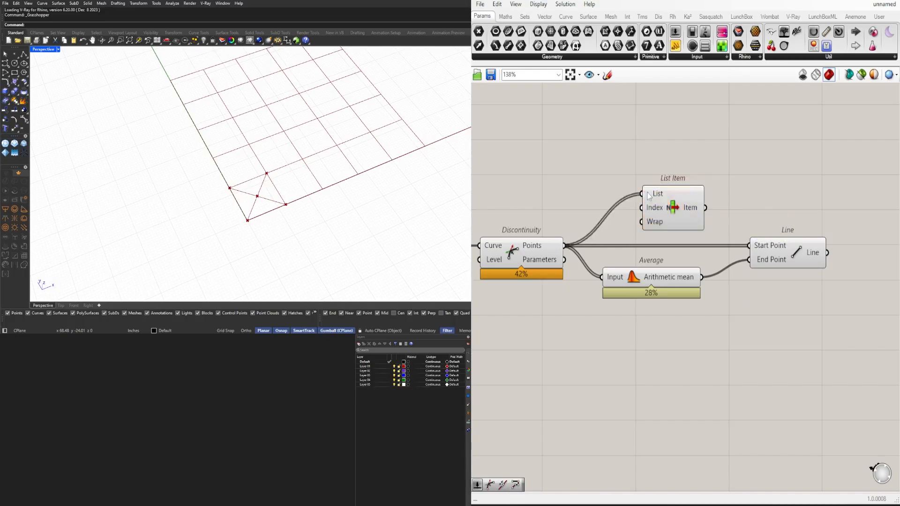
Step: Insert a second output, +1, on the List Item fed by Discontinuity
left_click(694, 203)
scroll(694, 203, "up", 5)
left_click(756, 260)
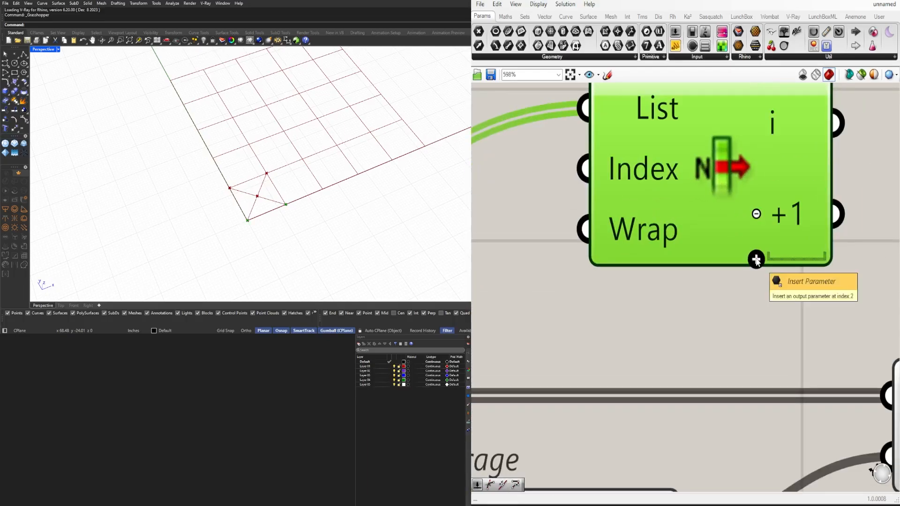
scroll(756, 260, "down", 4)
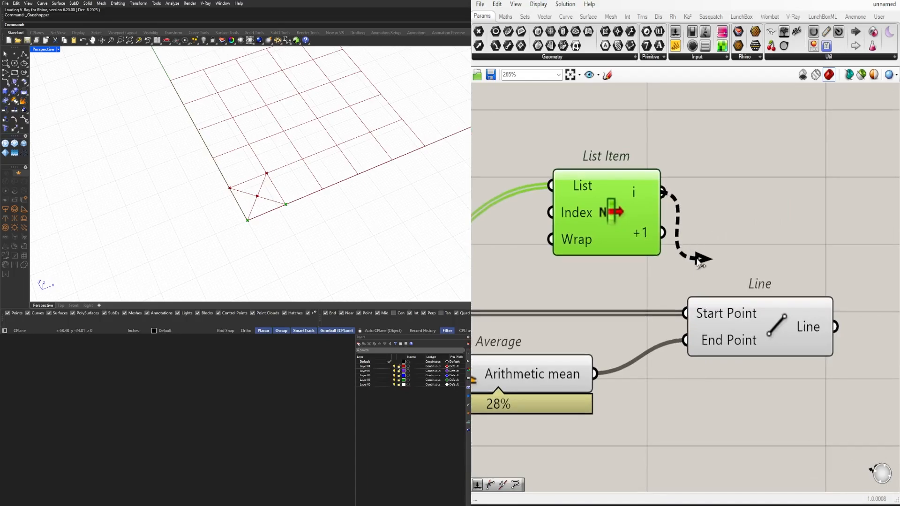
scroll(737, 317, "down", 2)
right_click_drag(661, 324, 804, 332)
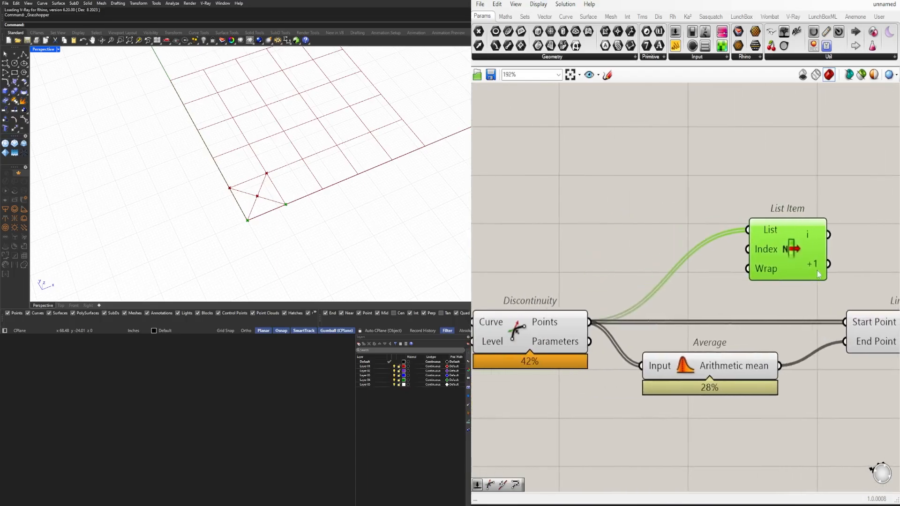
Step: Replace the wire into Line's Start Point with both the i and +1 outputs of the new List Item
right_click_drag(872, 352, 678, 336)
left_click_drag(674, 318, 771, 318)
left_click(694, 277)
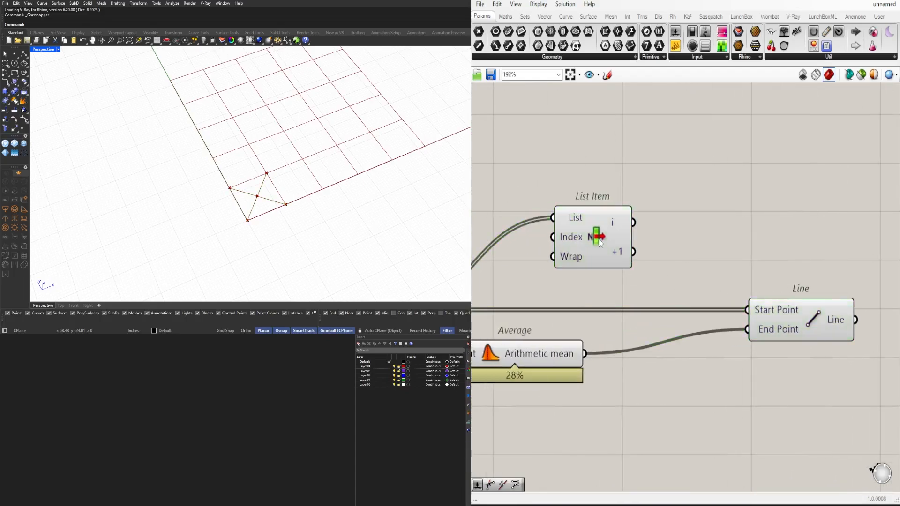
left_click_drag(602, 232, 606, 233)
left_click_drag(734, 288, 747, 310)
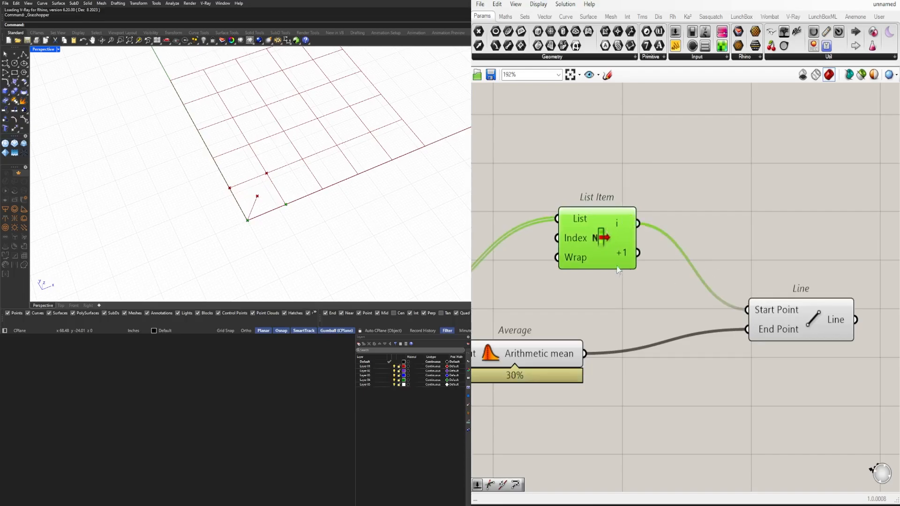
left_click(761, 282)
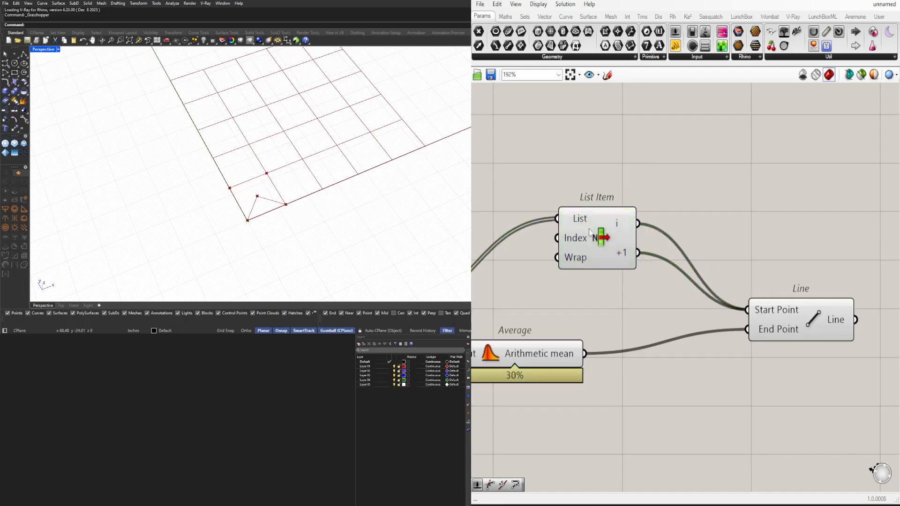
Step: Tidy the layout by placing List Item just above Average and moving Line closer to them
scroll(591, 234, "down", 3)
right_click_drag(591, 233, 660, 268)
left_click_drag(661, 271, 611, 303)
left_click_drag(799, 318, 760, 309)
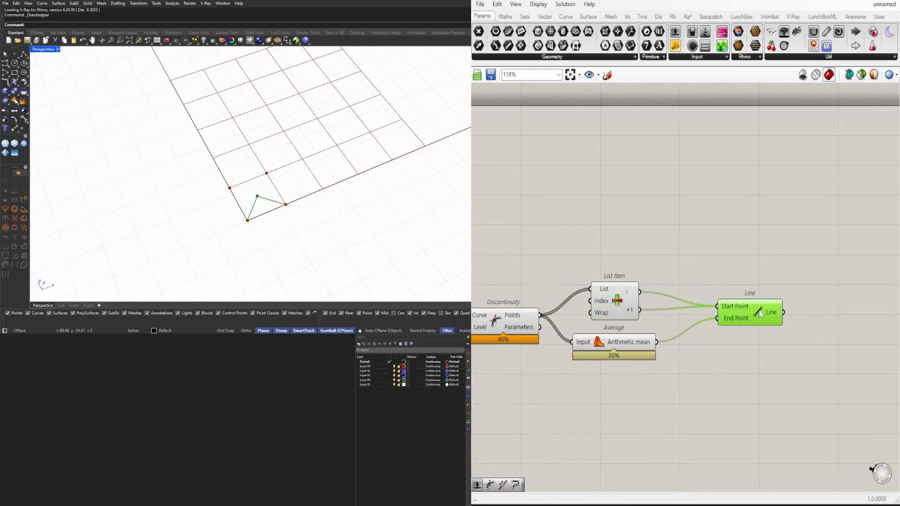
Step: Create a Number Slider set to 5 and wire it to the Index input of the List Item with two outputs
scroll(761, 314, "up", 3)
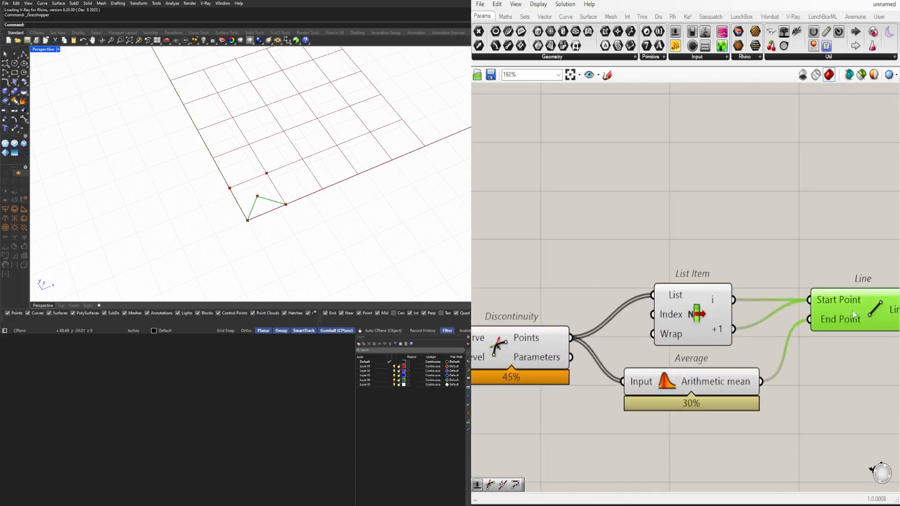
scroll(840, 307, "down", 1)
double_click(568, 267)
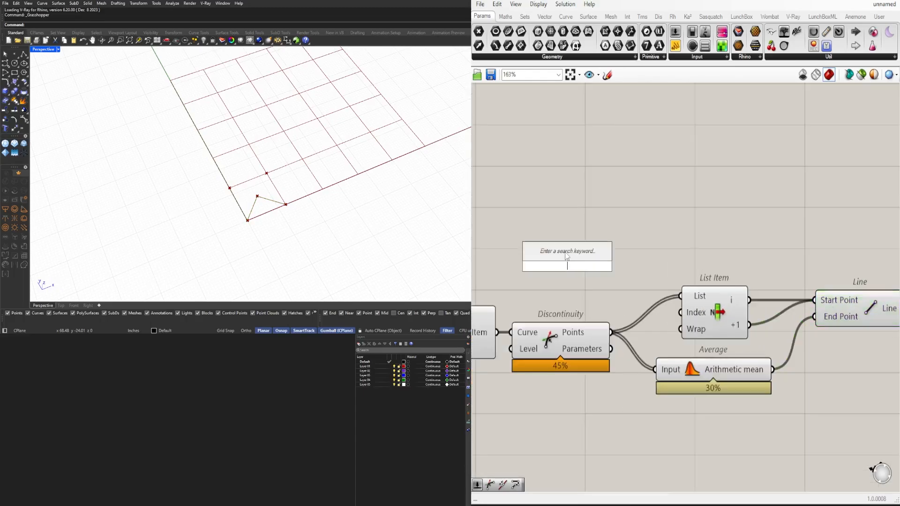
type("5")
key("Return")
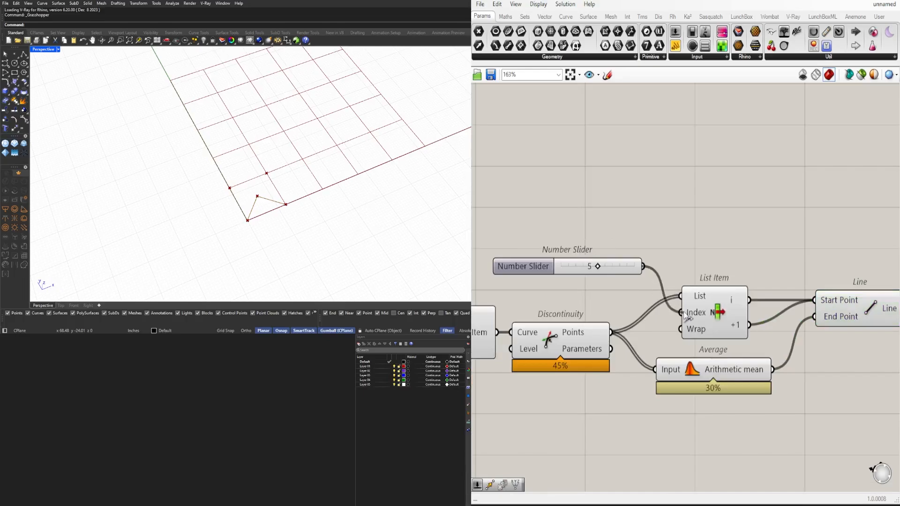
left_click(598, 268)
Step: Try index value 6 on the Number Slider, return it to 5 and preview the Line component's result
scroll(603, 282, "up", 2)
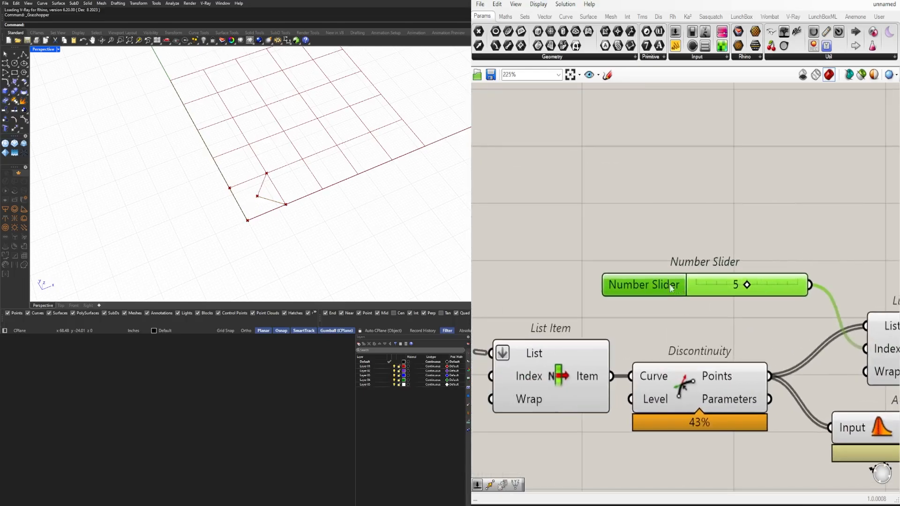
left_click_drag(610, 280, 631, 280)
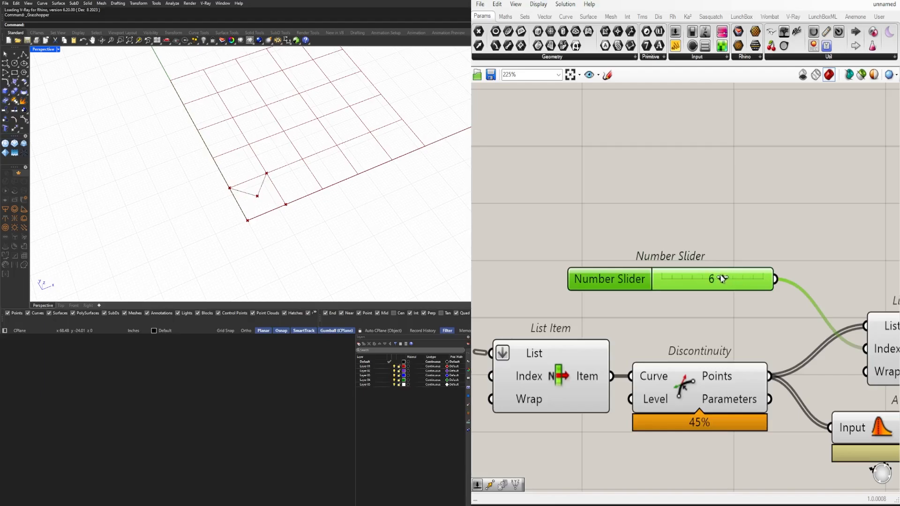
scroll(713, 247, "down", 5)
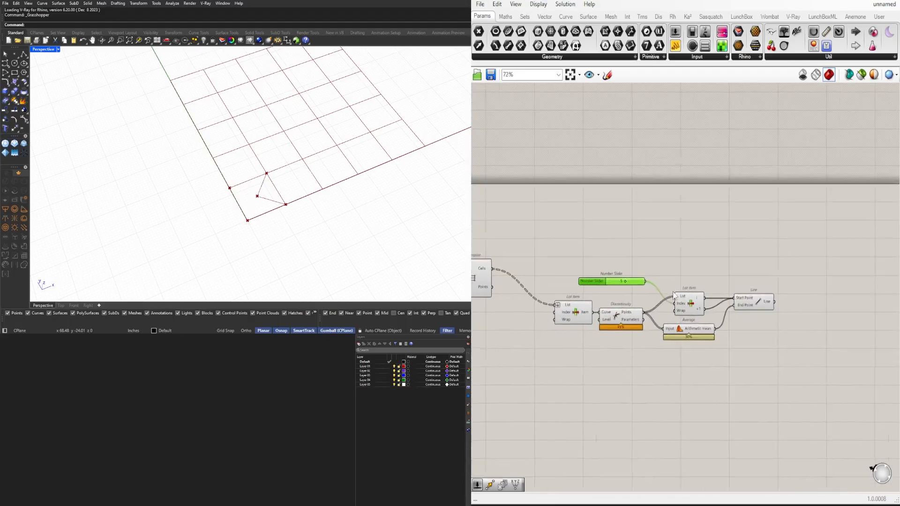
left_click(742, 305)
right_click_drag(634, 264, 694, 280)
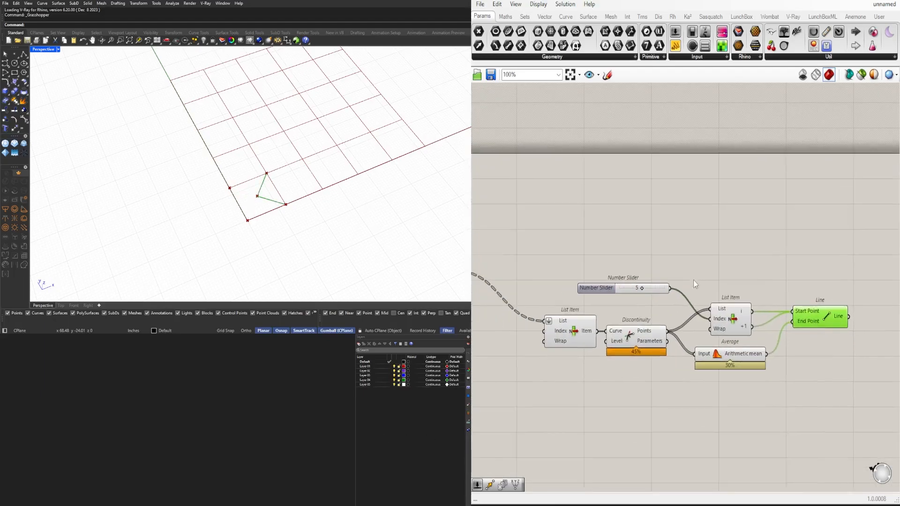
Step: Graft the List input of the List Item fed by the grid's Cells instead of flattening it, and preview the lines
scroll(723, 310, "down", 1)
right_click_drag(599, 323, 685, 334)
scroll(656, 332, "up", 4)
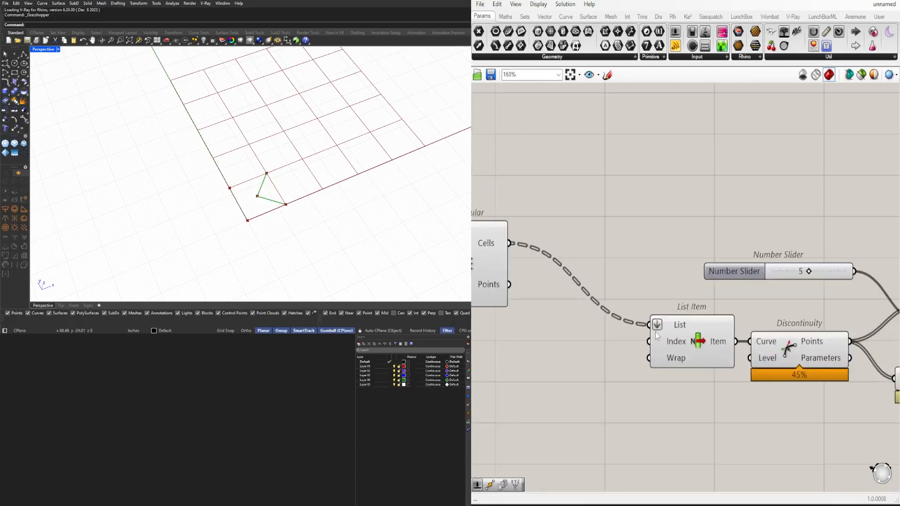
right_click(657, 327)
left_click(664, 306)
right_click(663, 324)
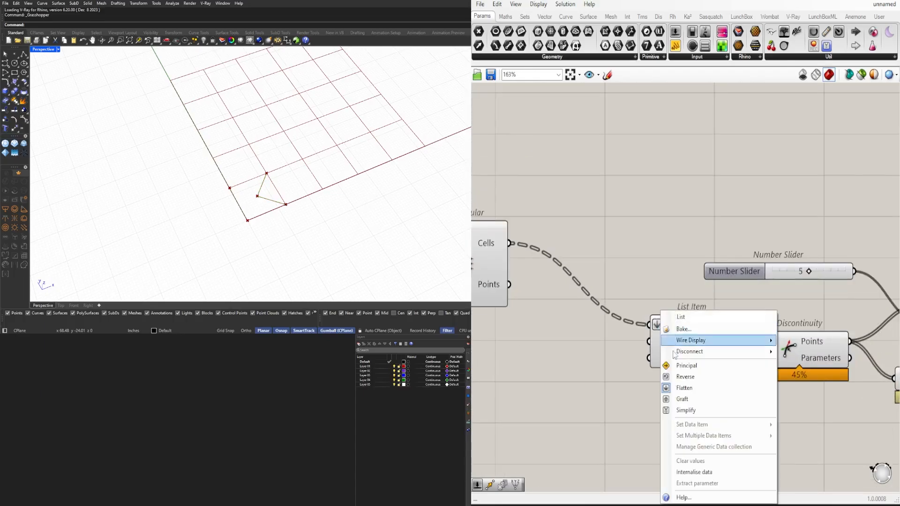
left_click(686, 400)
scroll(653, 296, "down", 3)
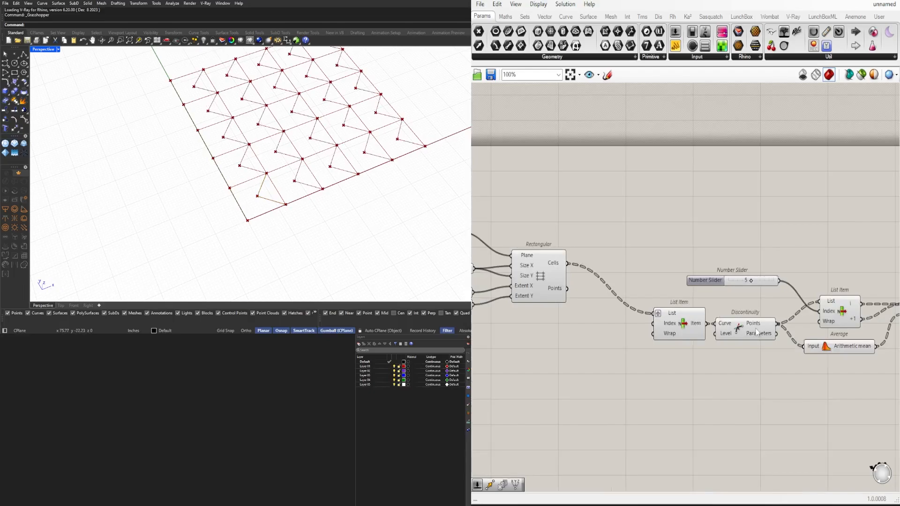
right_click_drag(772, 327, 578, 333)
left_click(729, 318)
scroll(641, 356, "down", 2)
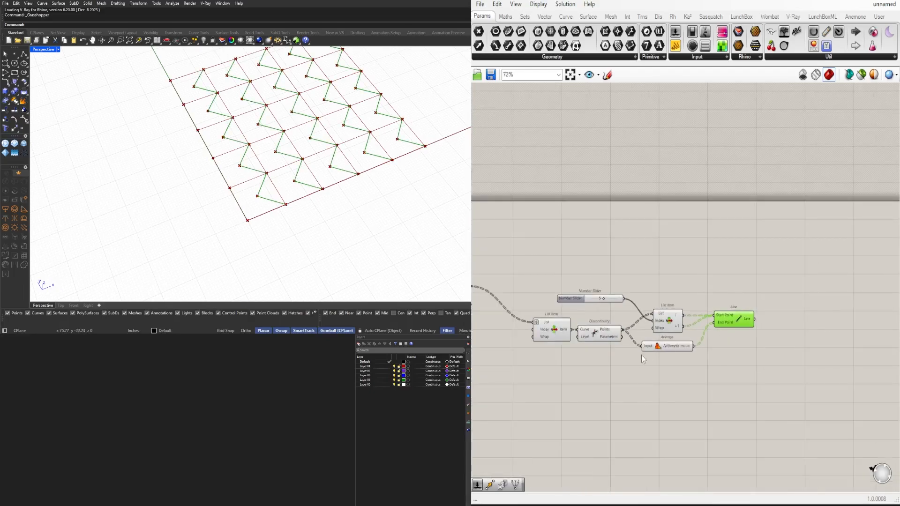
Step: Move all components after the grid closer to it and turn off Graft on the first List Item's List input
left_click_drag(683, 341, 544, 278)
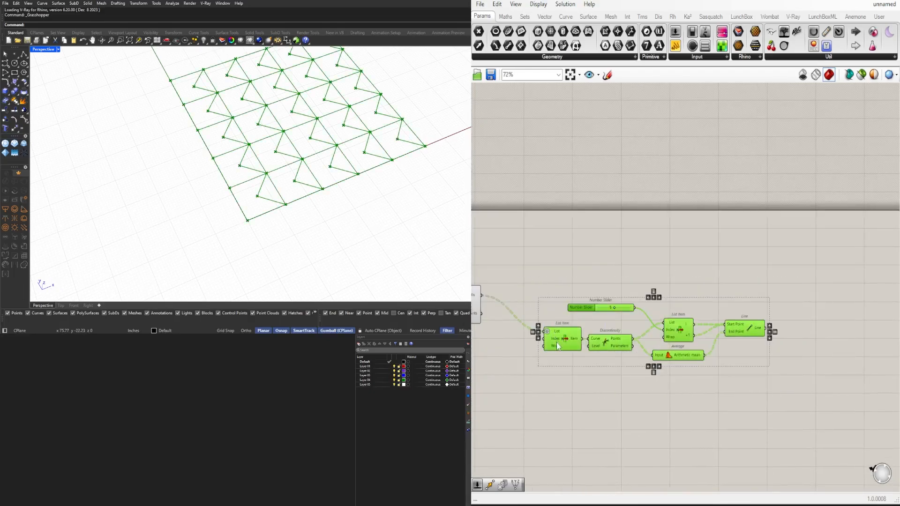
left_click_drag(557, 343, 511, 307)
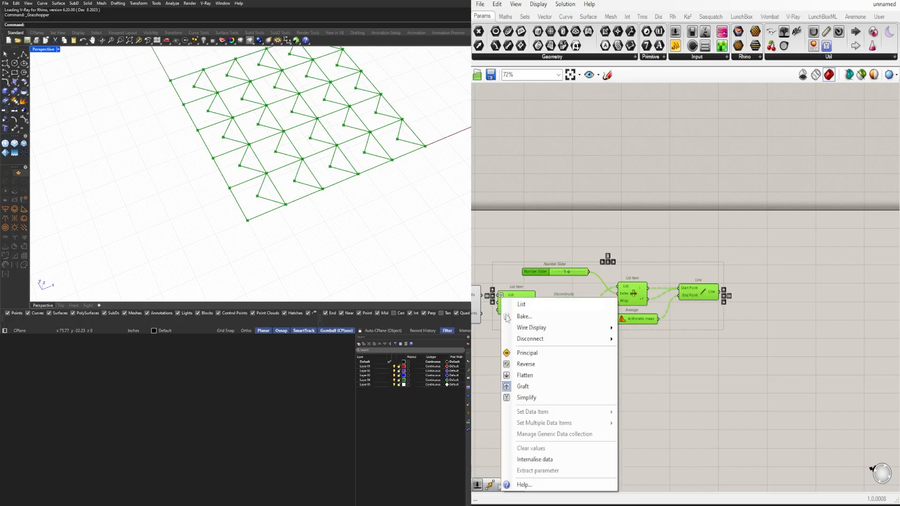
right_click(502, 297)
left_click(523, 386)
left_click(564, 333)
scroll(582, 309, "up", 2)
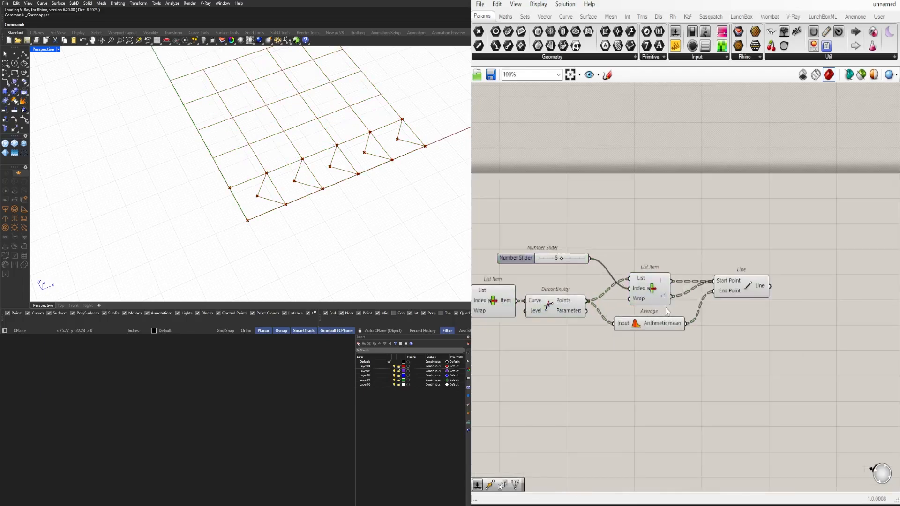
Step: Wire the grid's Cells output directly to Discontinuity's Curve input and delete the List Item between them
right_click_drag(604, 330, 648, 343)
left_click_drag(783, 306, 787, 343)
right_click_drag(541, 319, 636, 327)
left_click(637, 327)
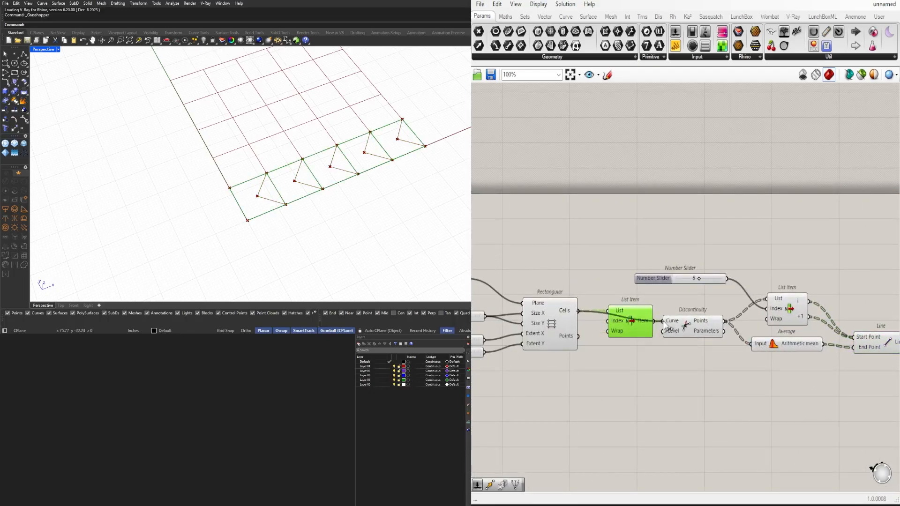
left_click_drag(665, 325, 664, 322)
key("Delete")
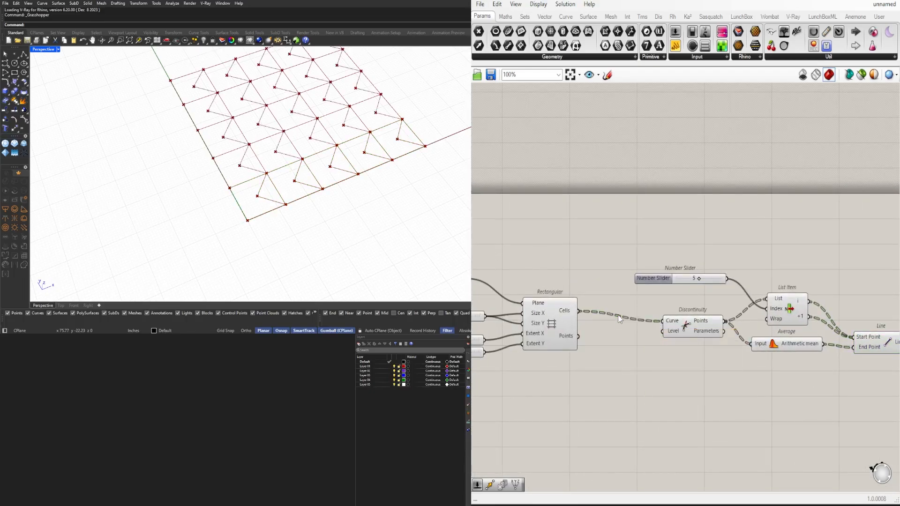
Step: Move the Discontinuity, slider, List Item, Average and Line components together closer to the Rectangular grid
scroll(557, 315, "down", 3)
left_click_drag(808, 381, 624, 277)
left_click_drag(639, 324, 598, 317)
left_click(682, 374)
Step: Add the Rotate transform component with Geometry, Angle and Plane inputs below Line
scroll(727, 373, "up", 1)
double_click(757, 371)
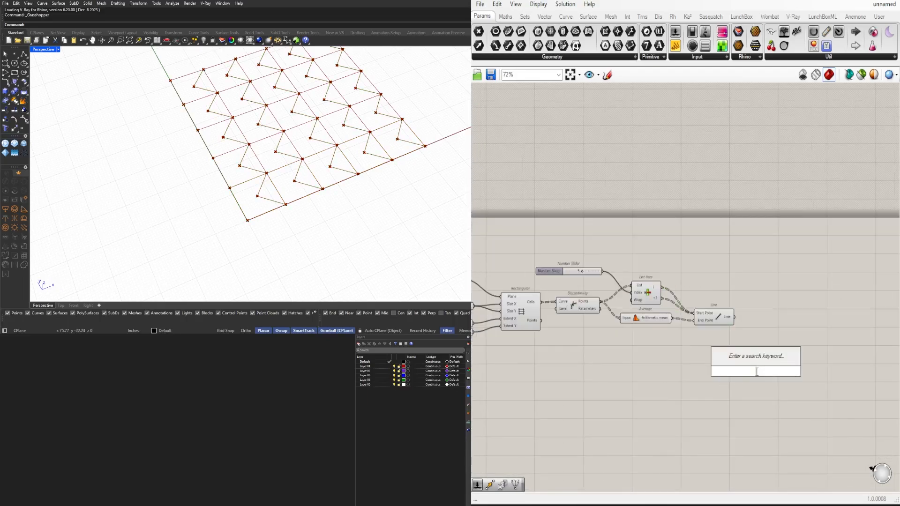
type("rotate")
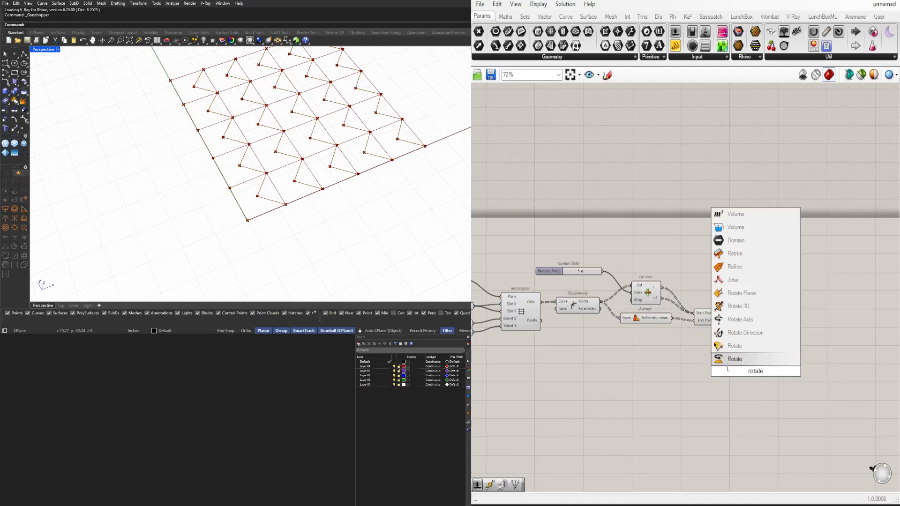
key("Return")
scroll(682, 331, "up", 2)
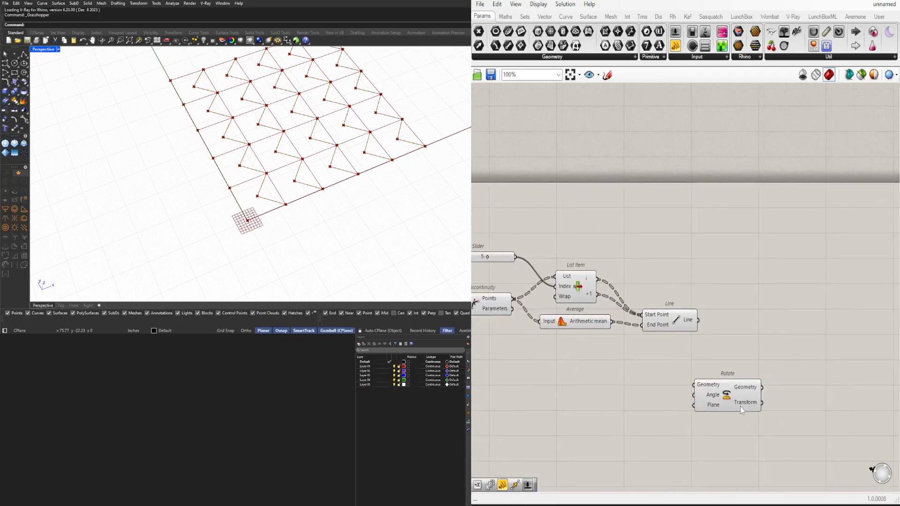
Step: Wire Average's Arithmetic mean to Rotate's Plane input and position Rotate beyond the Line component
left_click_drag(741, 407, 810, 406)
left_click_drag(568, 324, 563, 342)
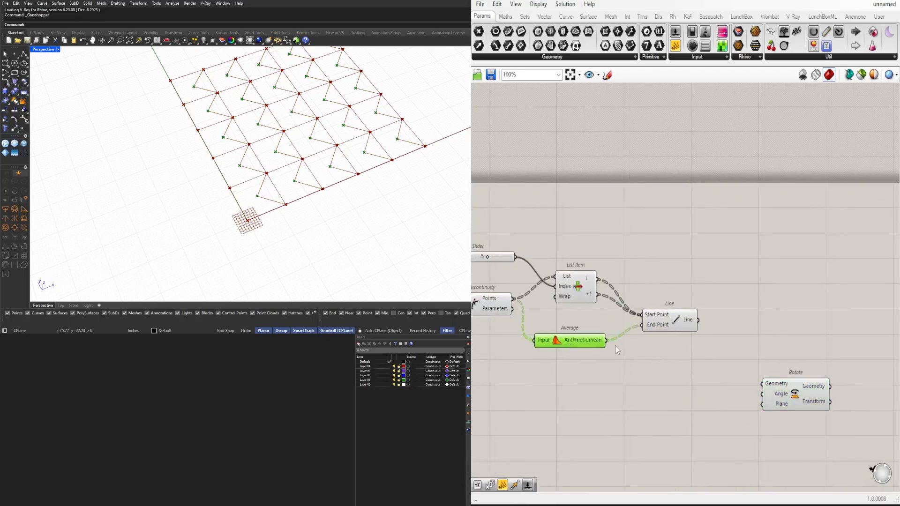
left_click_drag(758, 406, 762, 404)
left_click_drag(800, 401, 821, 338)
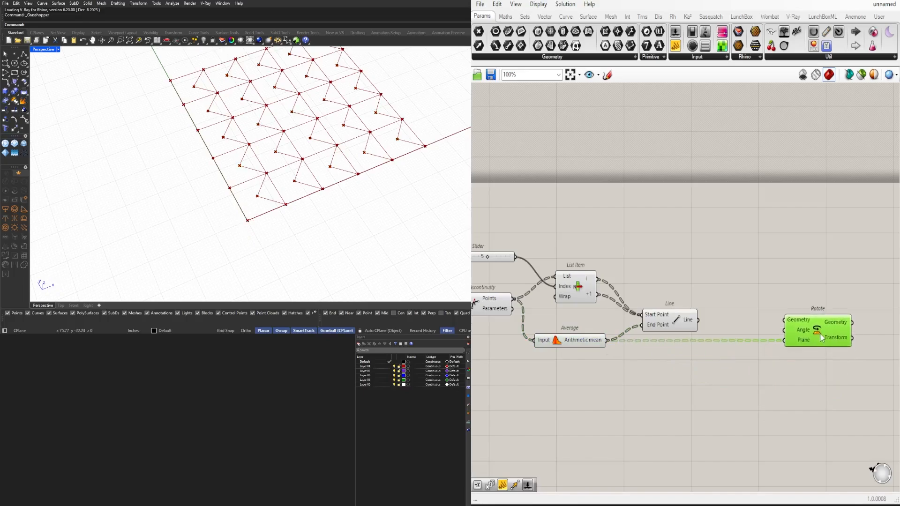
Step: Move Line and Average slightly up and wire the Line output to Rotate's Geometry input
left_click_drag(674, 325, 673, 304)
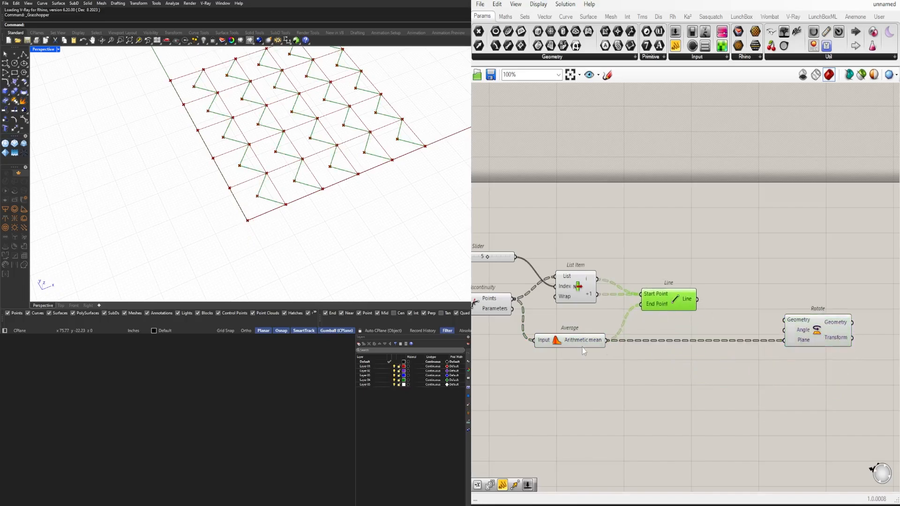
left_click_drag(581, 344, 587, 327)
left_click(665, 301)
scroll(658, 317, "up", 2)
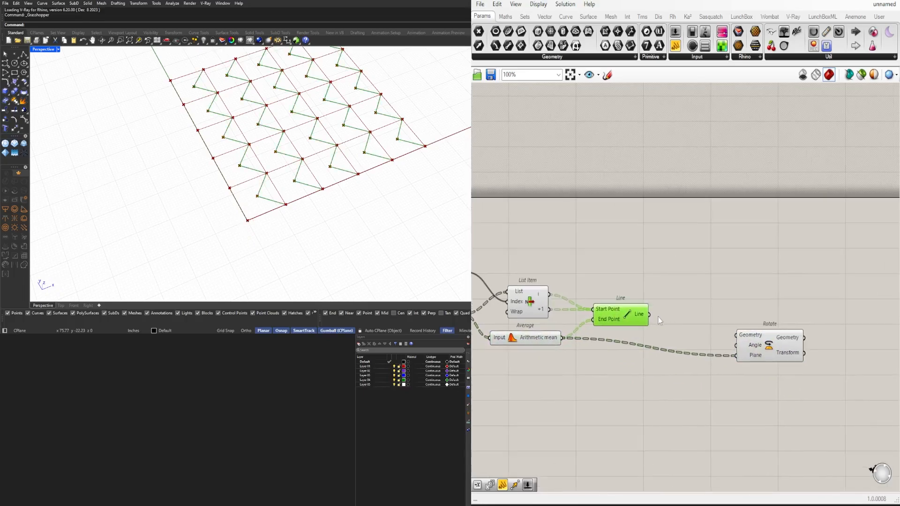
mouse_move(646, 307)
left_mouse_down()
mouse_move(740, 336)
mouse_move(634, 313)
left_mouse_up()
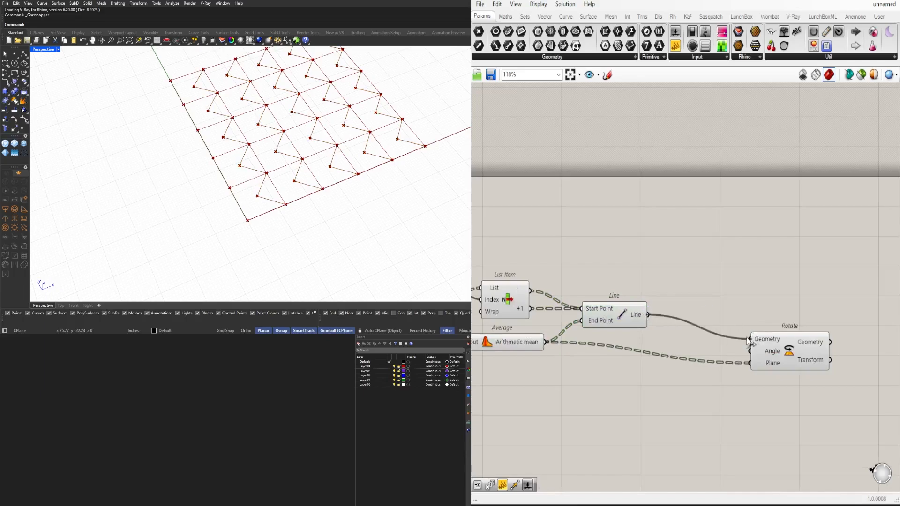
left_click_drag(749, 344, 751, 339)
Step: Set Rotate's Angle input to degrees and feed it from a new number slider set to 90
right_click(750, 351)
left_click(797, 398)
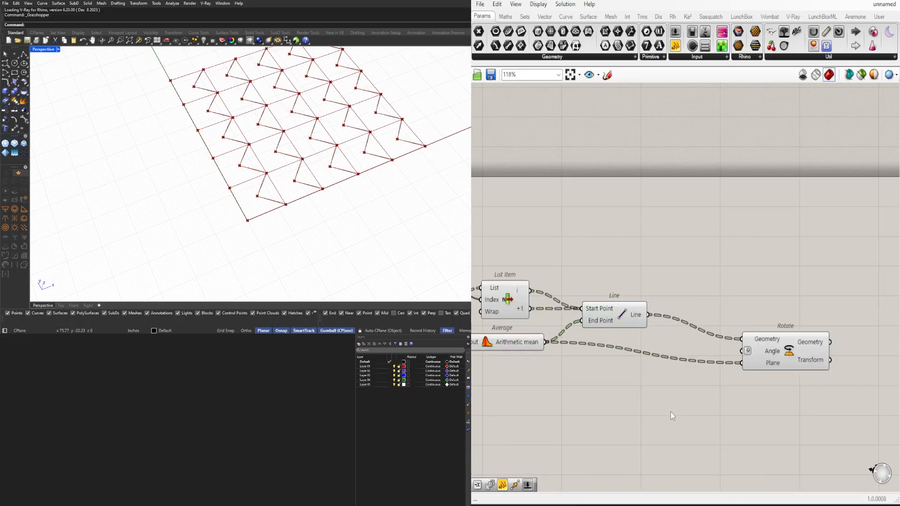
double_click(670, 411)
type("90")
key("Return")
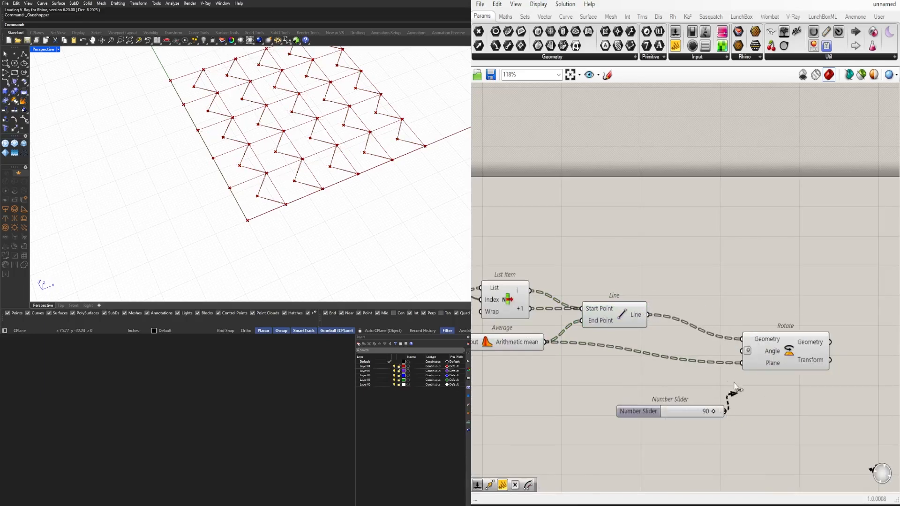
left_click_drag(736, 388, 749, 353)
left_click_drag(635, 416, 578, 382)
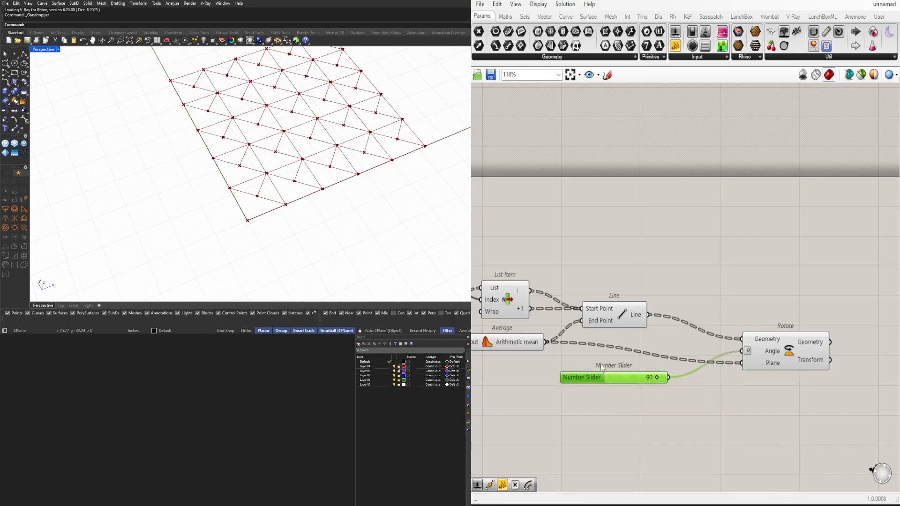
Step: Turn off the preview of the Line component
left_click(621, 316)
scroll(624, 314, "up", 1)
middle_click(623, 314)
left_click(645, 280)
Step: Try the rotation with the angle slider at 0 and at 100
scroll(644, 383, "up", 2)
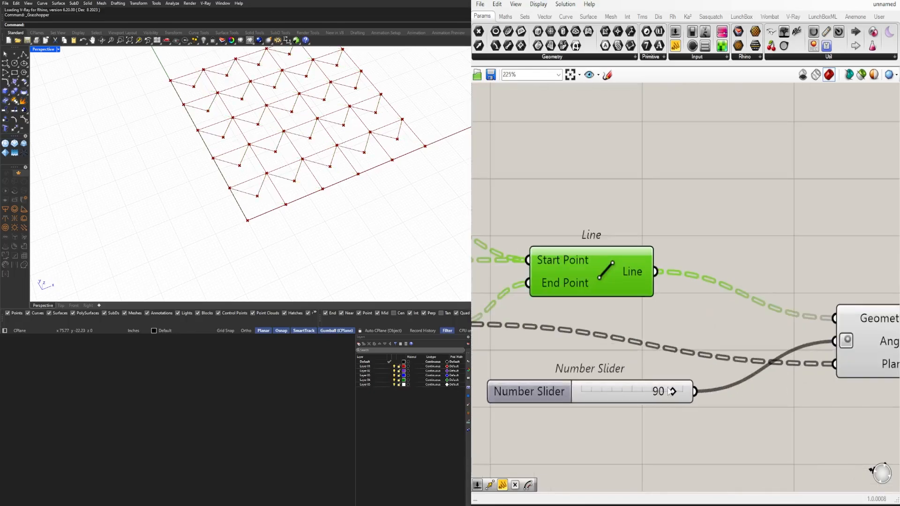
left_click_drag(681, 392, 560, 381)
scroll(815, 376, "down", 2)
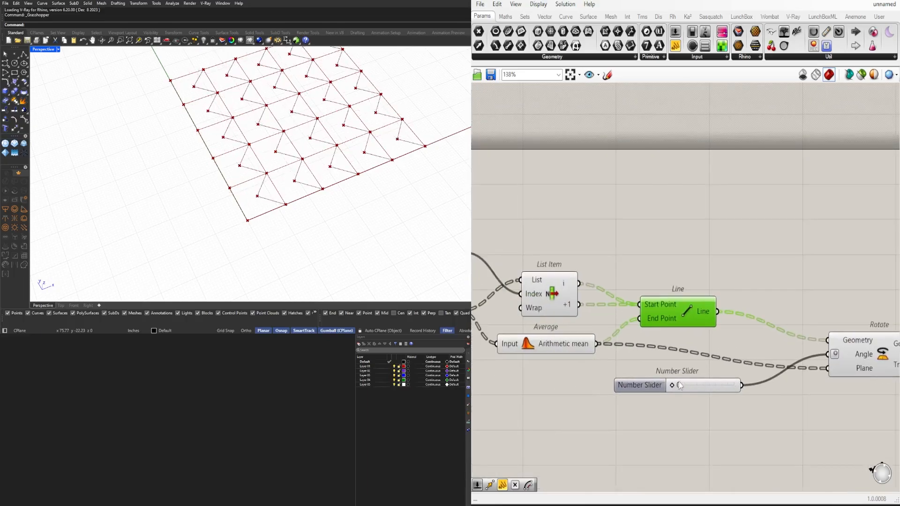
left_click_drag(680, 385, 734, 385)
Step: Move the angle slider beneath Average and set its value to 90
left_click_drag(632, 384, 557, 387)
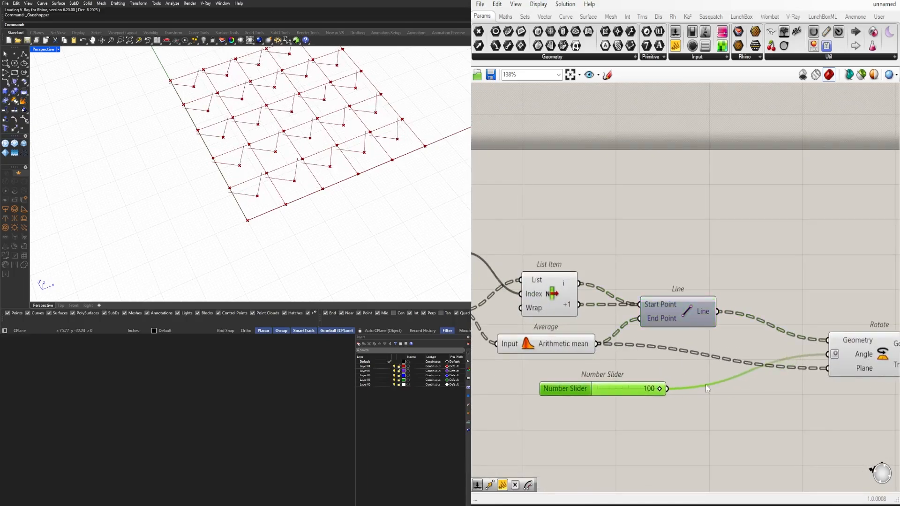
right_click_drag(707, 387, 562, 382)
right_click(703, 350)
left_click(558, 401)
right_click_drag(503, 377, 551, 370)
scroll(551, 370, "up", 2)
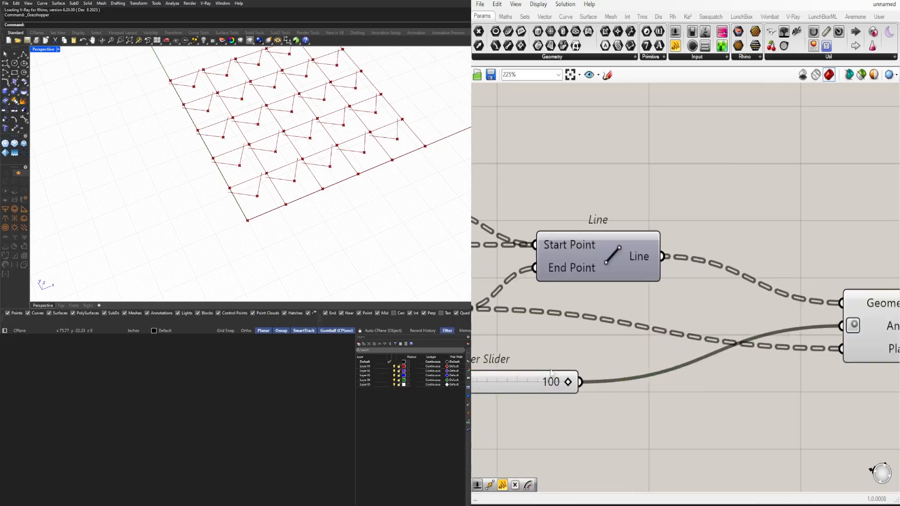
double_click(551, 375)
type("90")
key("Return")
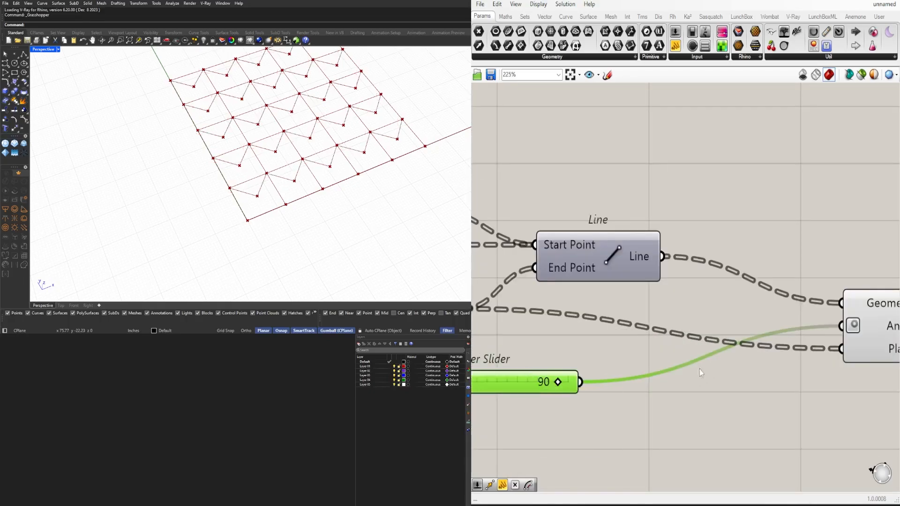
Step: Move Rotate closer to Line and line up Average and the 90 slider beneath List Item
scroll(699, 372, "down", 4)
left_click(801, 290)
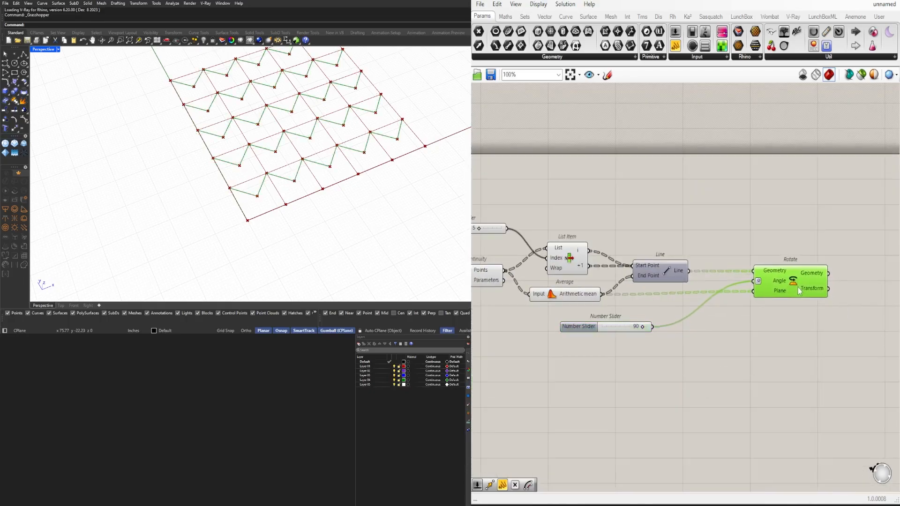
left_click_drag(800, 291, 765, 291)
left_click(754, 317)
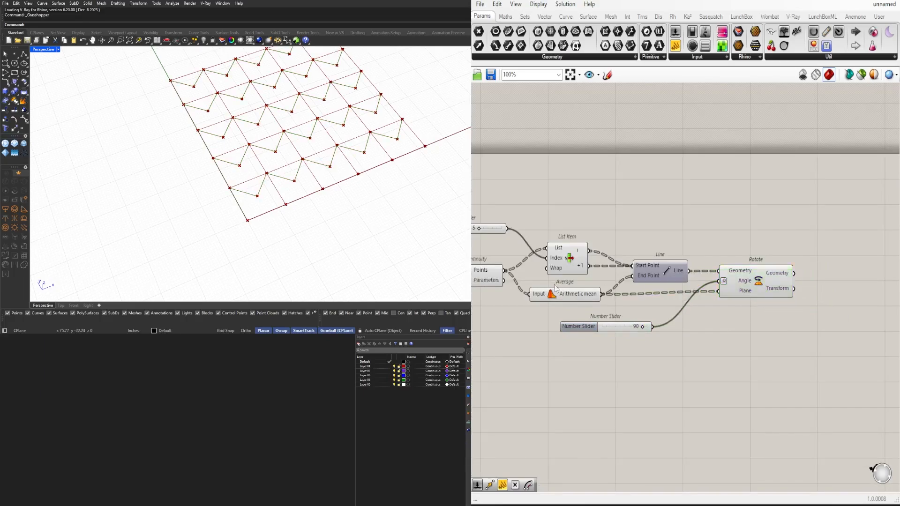
left_click_drag(565, 295, 566, 292)
left_click_drag(580, 322, 571, 324)
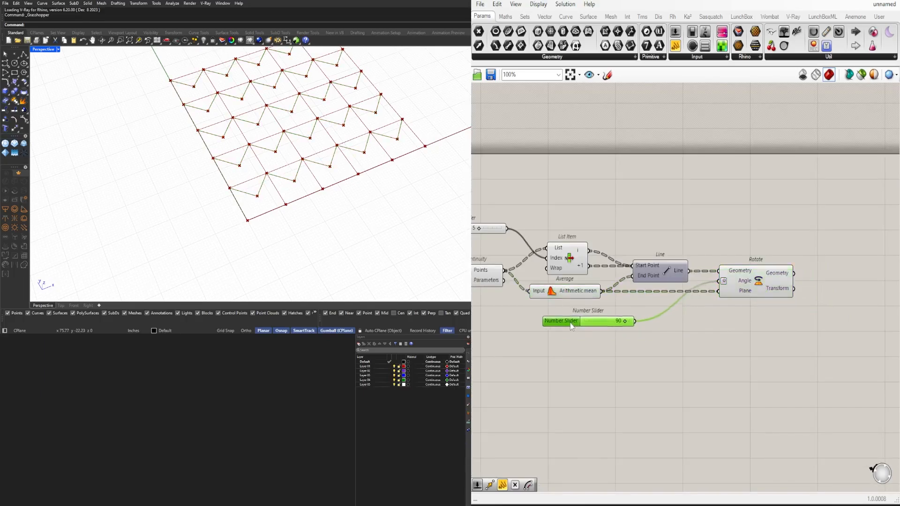
left_click(748, 293)
double_click(711, 333)
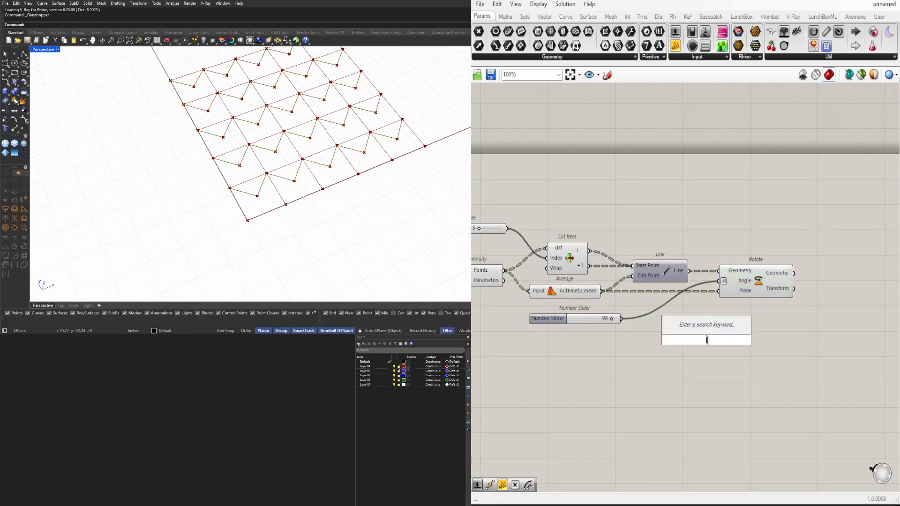
left_click(652, 339)
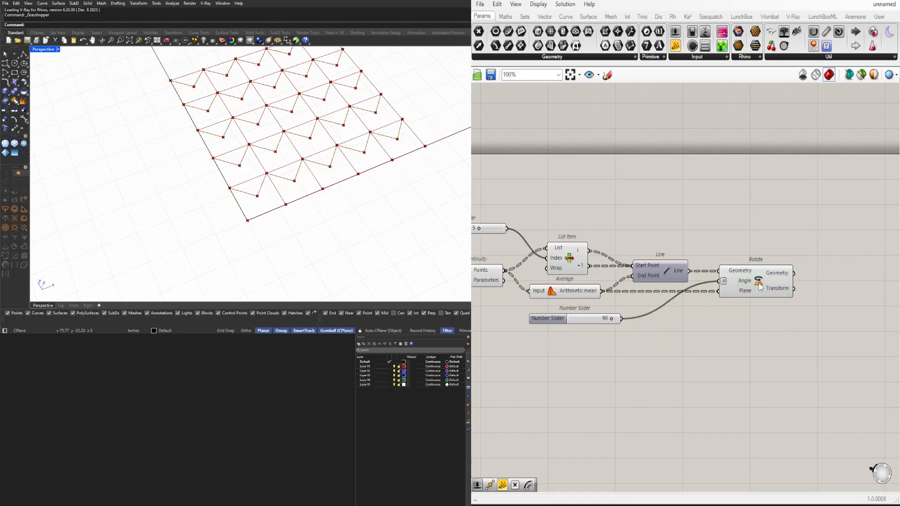
Step: Add a Multiplication component beside the 90 slider and wire the slider into its A input
left_click(759, 283)
right_click_drag(710, 338, 828, 363)
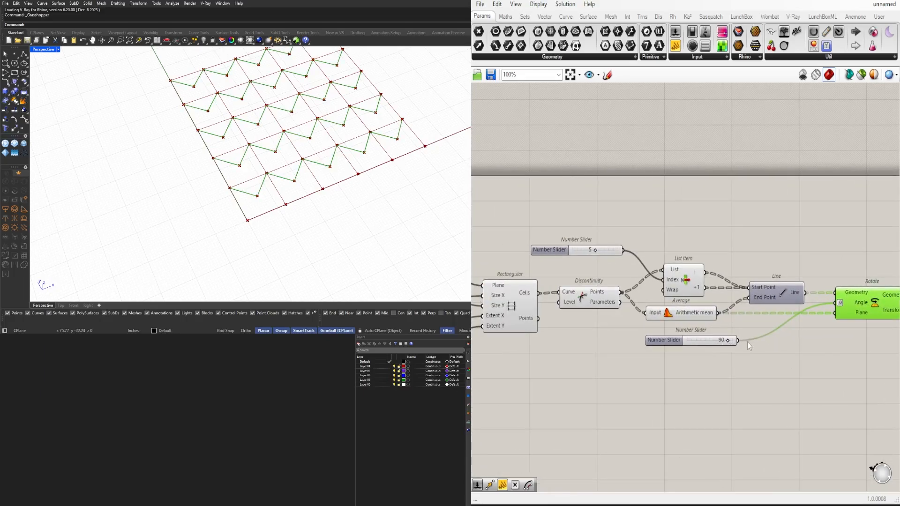
scroll(769, 363, "up", 1)
double_click(769, 363)
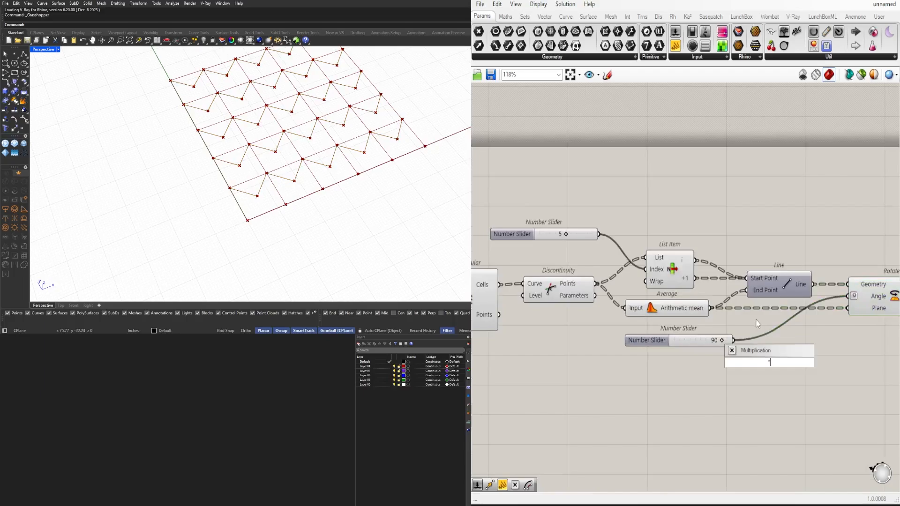
key("Return")
Step: Wire a new number slider of 3 to Multiplication's B input and the Result output to Rotate's Angle input
double_click(701, 387)
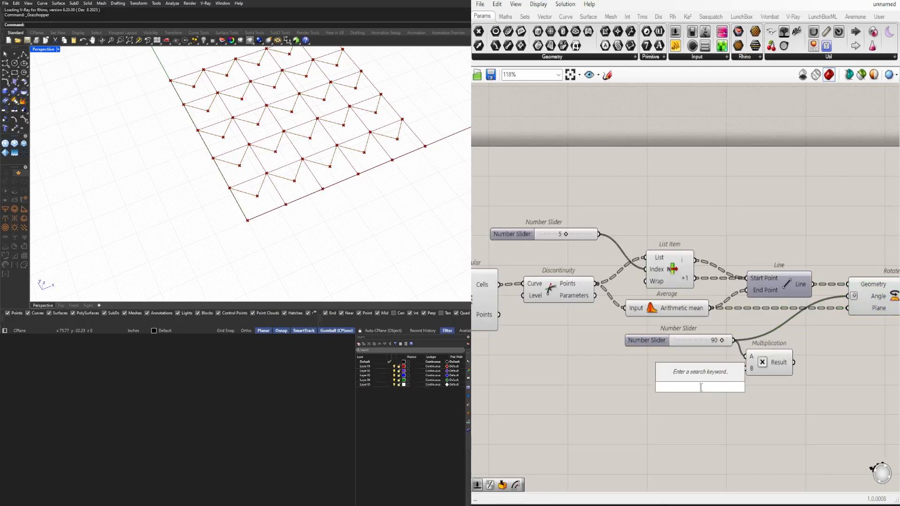
type("3")
key("Return")
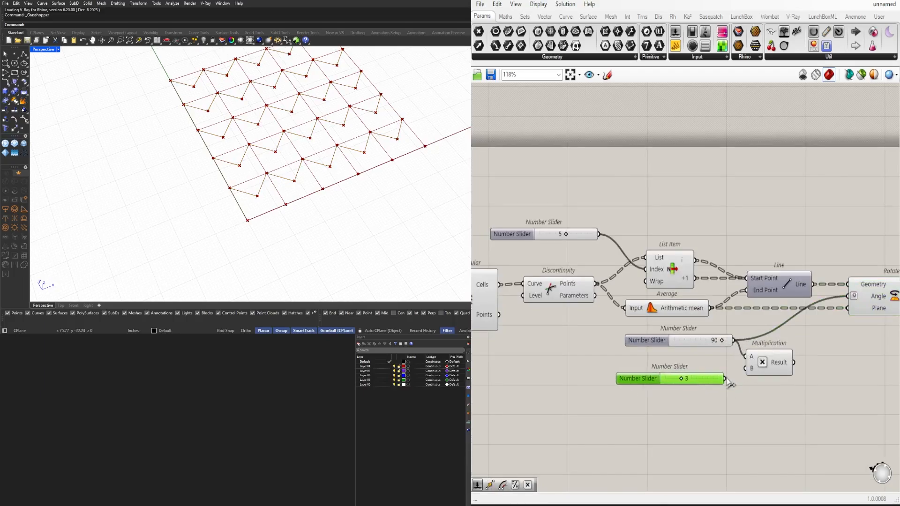
left_click_drag(847, 299, 848, 298)
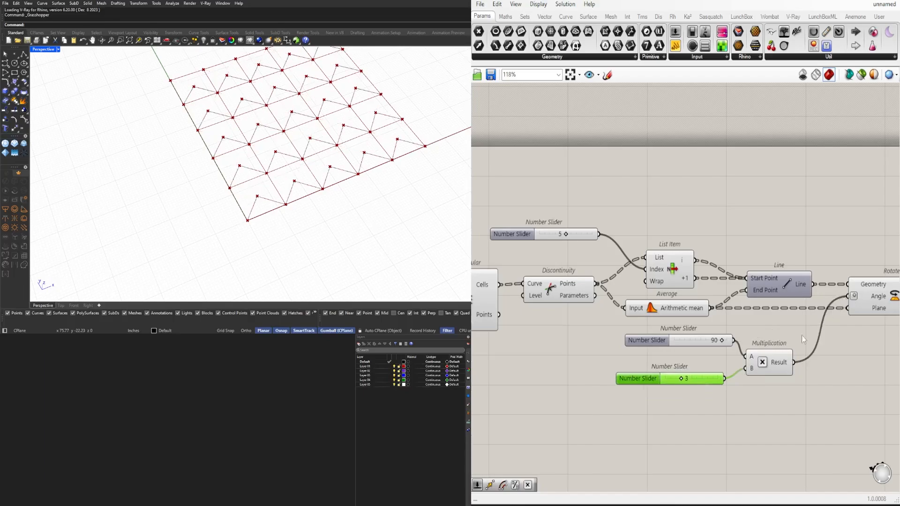
Step: Align Multiplication and the multiplier slider with the 90 slider and set the multiplier to 0
left_click_drag(786, 363, 791, 347)
scroll(689, 374, "up", 2)
left_click_drag(629, 380, 648, 359)
scroll(694, 366, "up", 3)
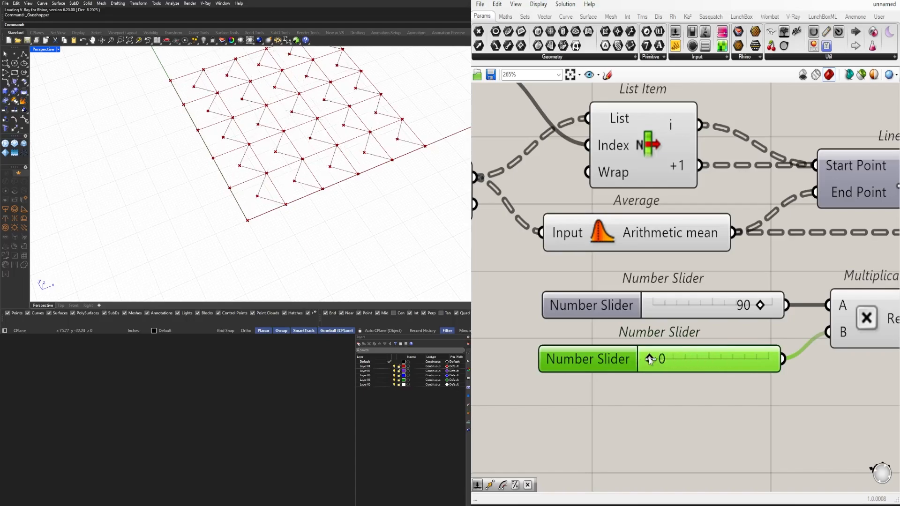
scroll(620, 367, "down", 3)
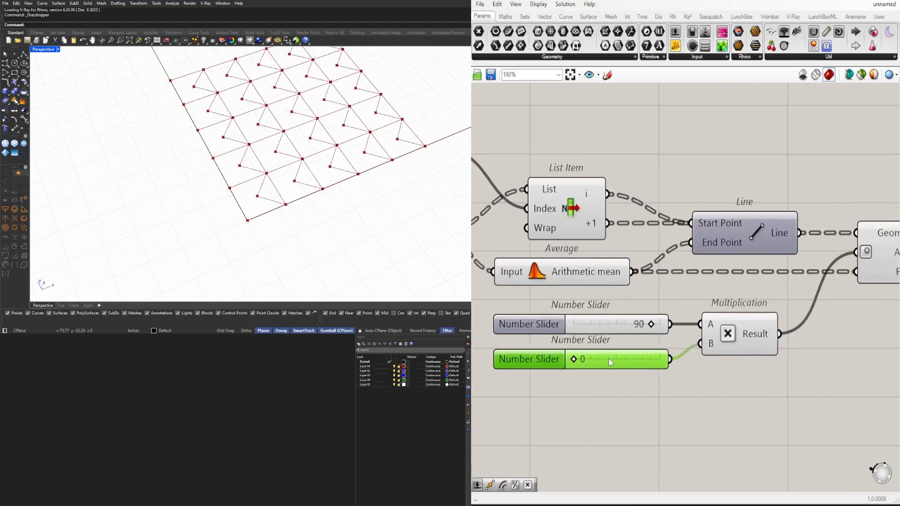
Step: Reposition both angle sliders and Multiplication as a group just beneath the Average component
scroll(608, 359, "down", 3)
left_click_drag(702, 362, 575, 294)
left_click_drag(685, 319, 562, 348)
right_click_drag(615, 335, 742, 294)
left_click_drag(698, 303, 739, 375)
left_click(698, 312)
right_click_drag(699, 312, 770, 253)
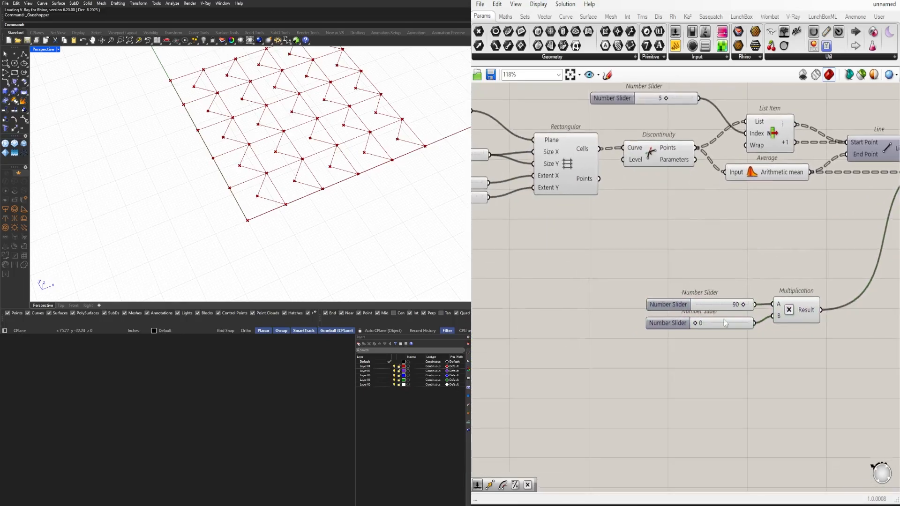
left_click_drag(801, 386, 731, 302)
right_click_drag(790, 324, 723, 349)
left_click_drag(773, 265, 791, 244)
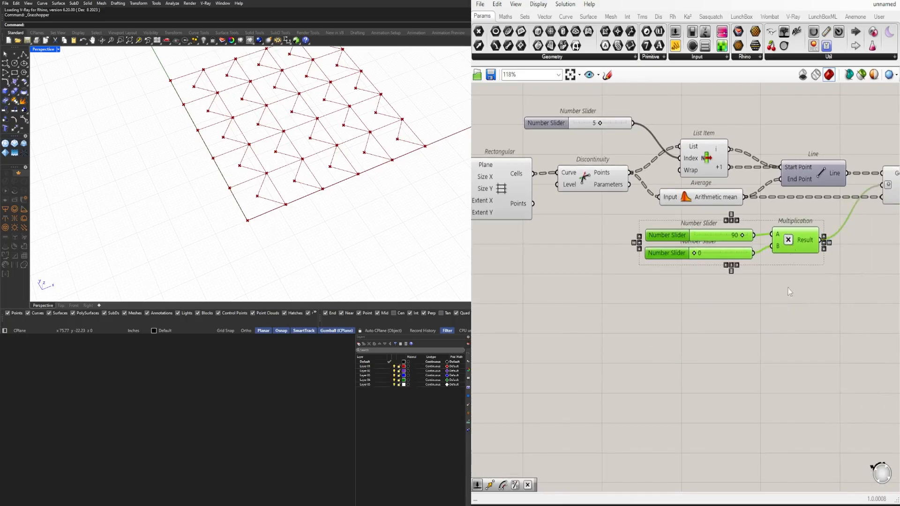
Step: Add a Random component with Range, Number and Seed inputs below the angle sliders
left_click(617, 300)
double_click(617, 300)
type("random")
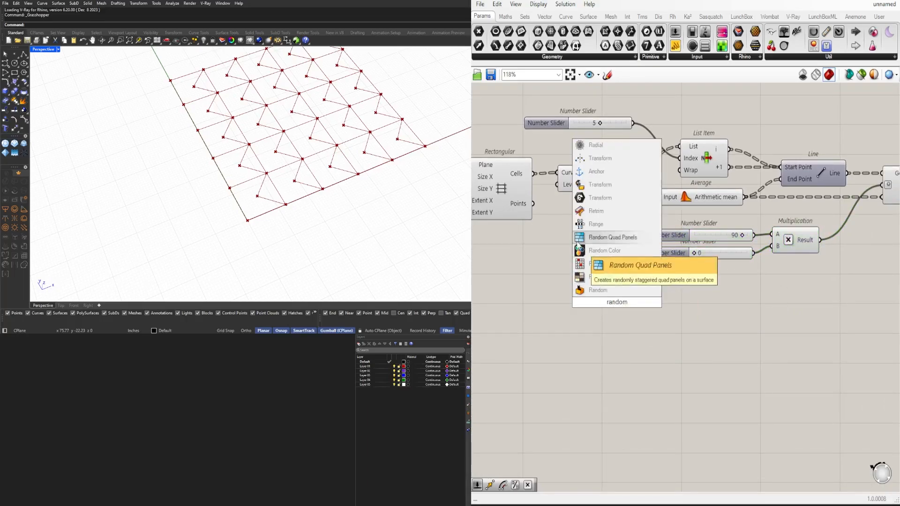
left_click(599, 290)
scroll(681, 307, "down", 2)
scroll(624, 315, "up", 2)
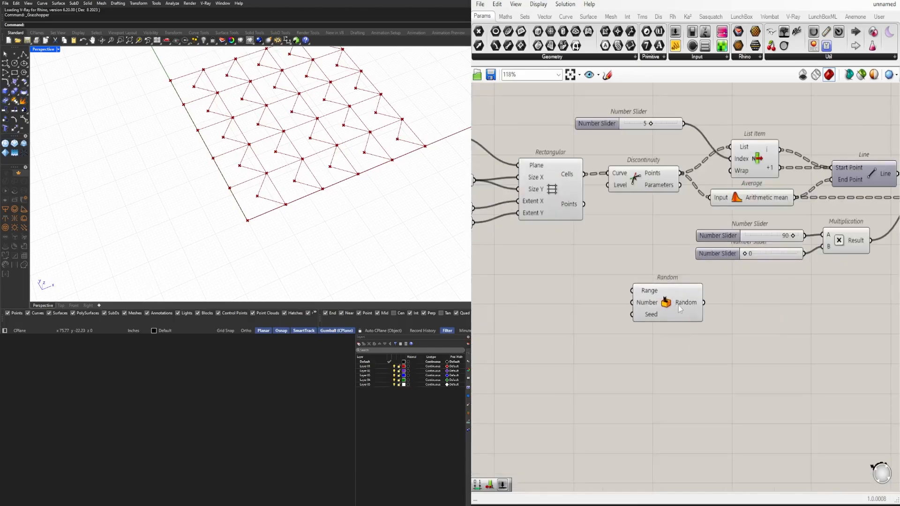
Step: Add a Construct Domain component, wire its Domain output to Random's Range input and move Random slightly away
double_click(624, 314)
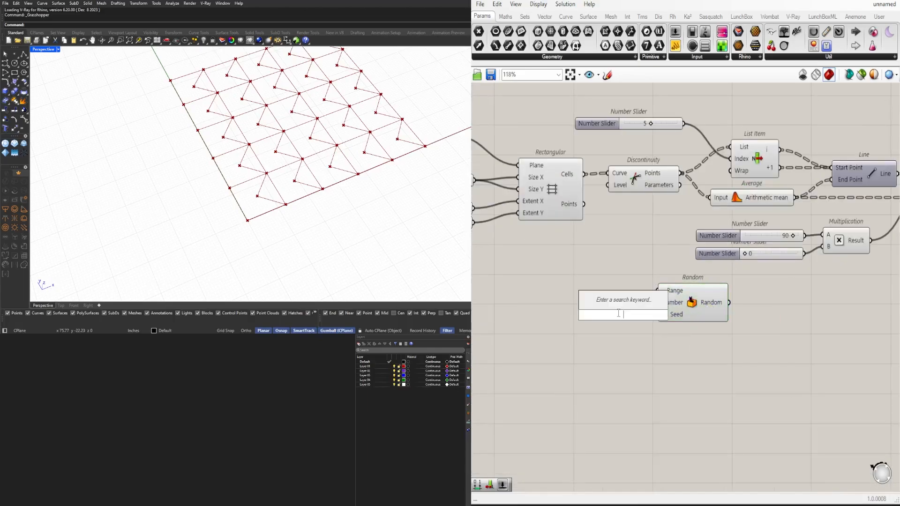
type("constr")
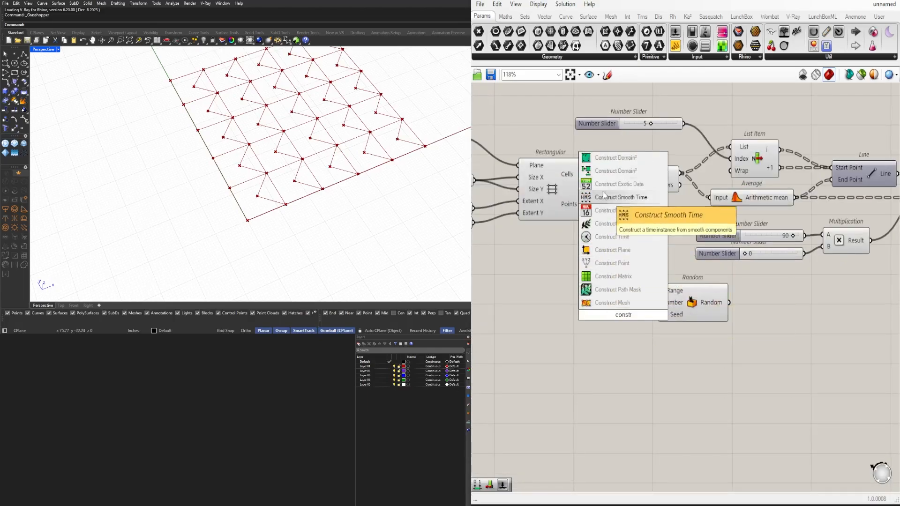
type("uct")
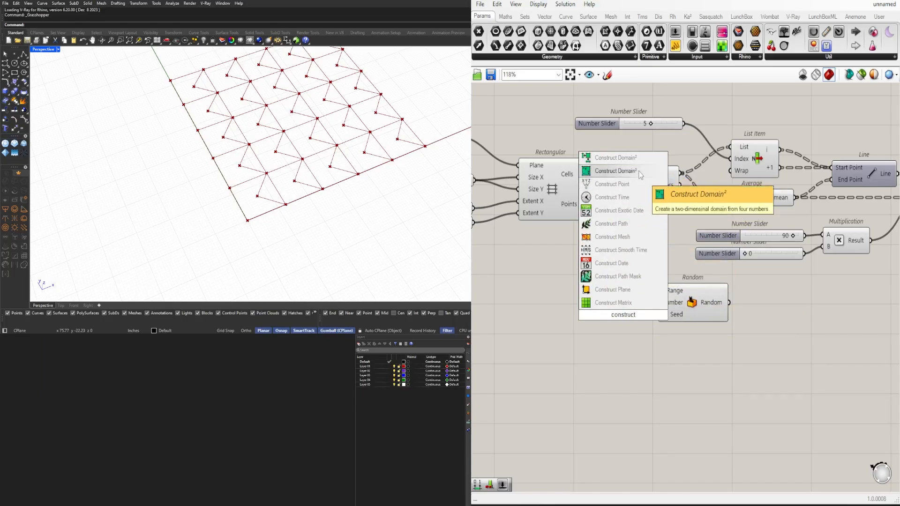
type(" dom")
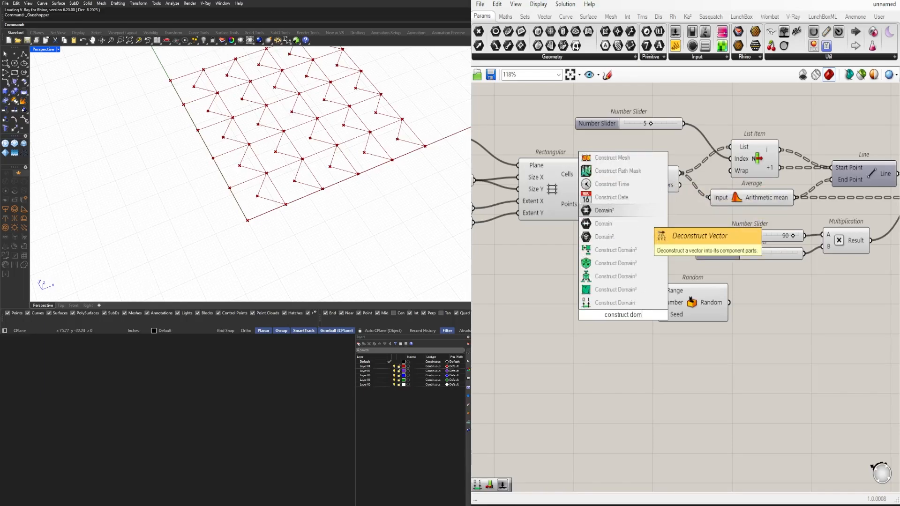
left_click(615, 276)
left_click_drag(620, 313, 636, 301)
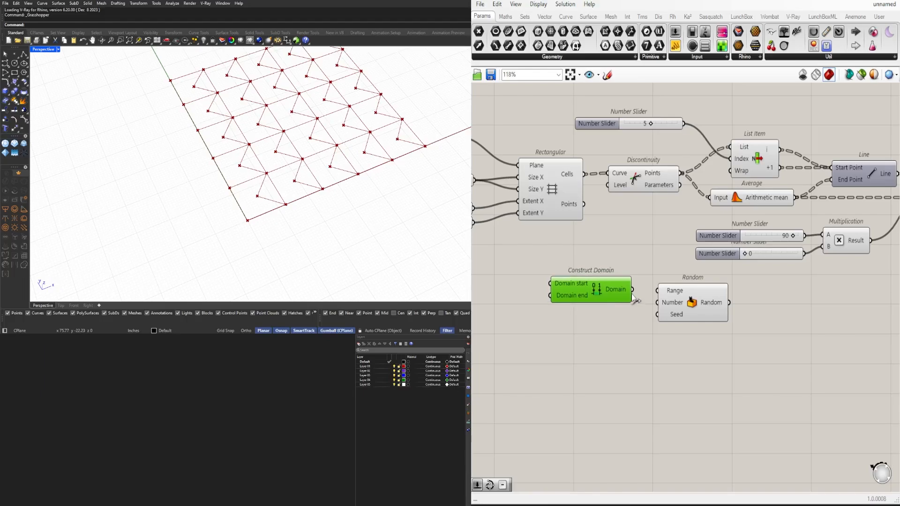
left_click_drag(691, 310, 705, 318)
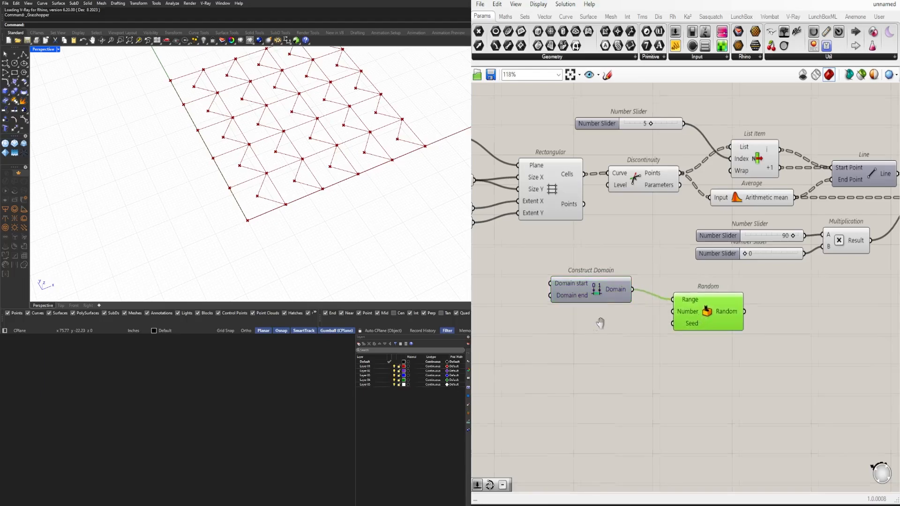
Step: Add a List Length component above Construct Domain, wire Discontinuity's Points into its List input and flatten that input
right_click_drag(600, 324, 661, 336)
right_click_drag(621, 247, 671, 270)
double_click(696, 276)
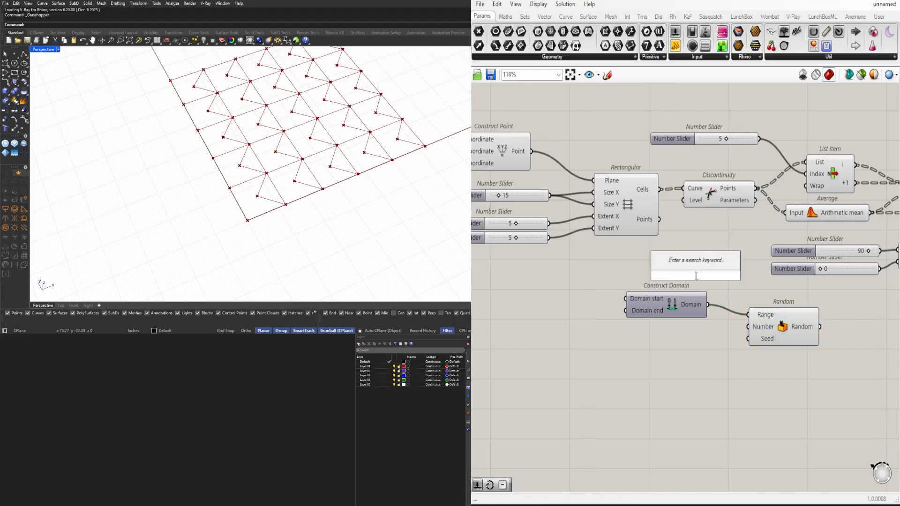
type("leng")
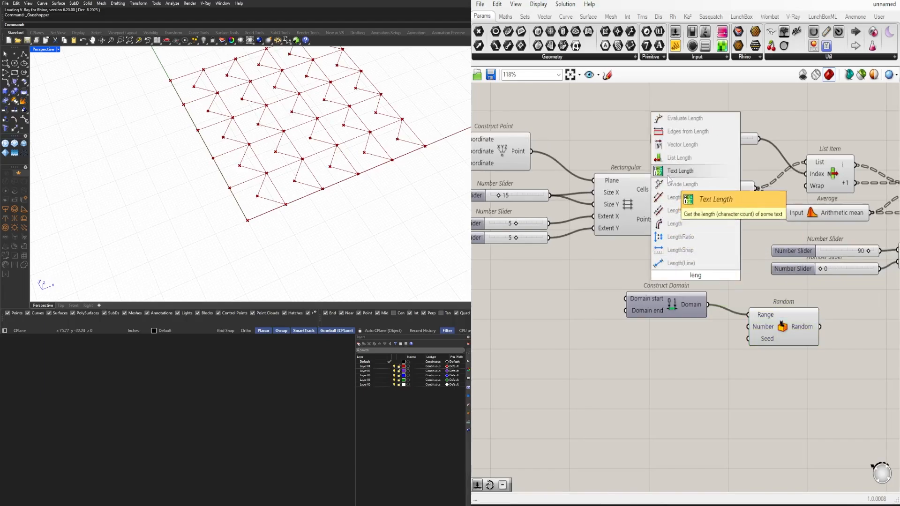
left_click(677, 159)
left_click_drag(685, 254, 670, 276)
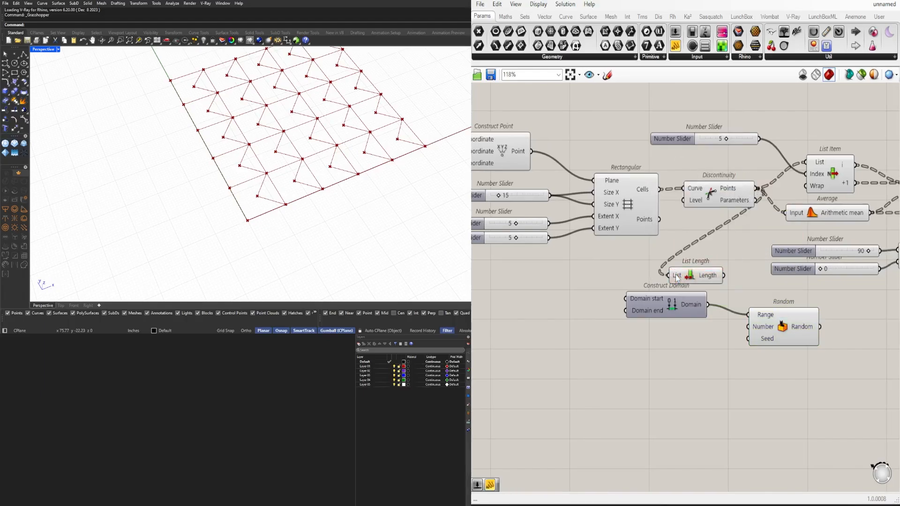
right_click(676, 272)
left_click(722, 352)
Step: Move Construct Domain and Random together beneath the Multiplication component and its sliders, and place List Length just under Construct Domain
right_click_drag(827, 373, 770, 366)
left_click_drag(771, 367, 700, 315)
left_click_drag(721, 355, 570, 287)
left_click_drag(615, 305, 790, 306)
left_click(682, 297)
right_click_drag(683, 296, 658, 303)
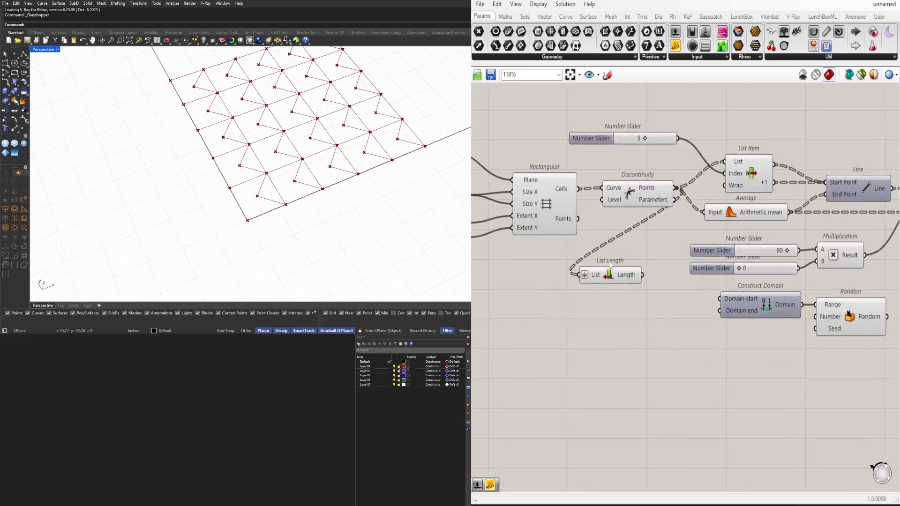
left_click_drag(615, 279, 752, 349)
Step: Shift all components downstream of Discontinuity further away from it as a group to widen the gap
scroll(750, 346, "down", 3)
right_click_drag(750, 346, 626, 326)
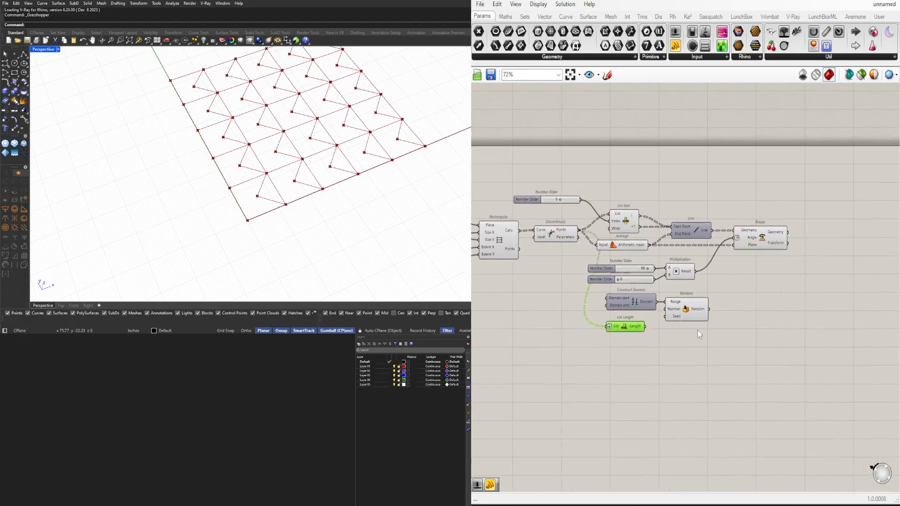
scroll(698, 334, "down", 2)
left_click_drag(822, 361, 631, 216)
scroll(635, 240, "up", 3)
left_click_drag(648, 256, 689, 256)
left_click(633, 230)
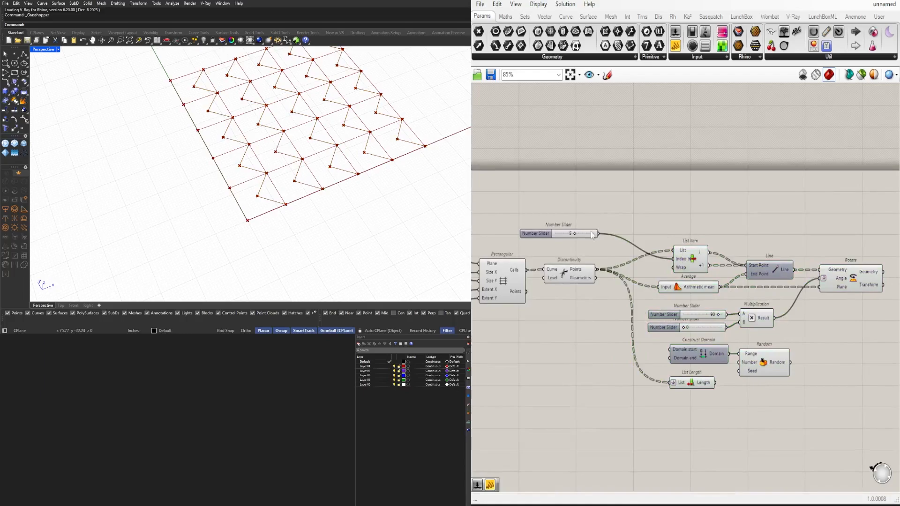
Step: Raise List Item, Average, Line and Rotate together so that Average lines up with Discontinuity's Points output
scroll(814, 295, "up", 1)
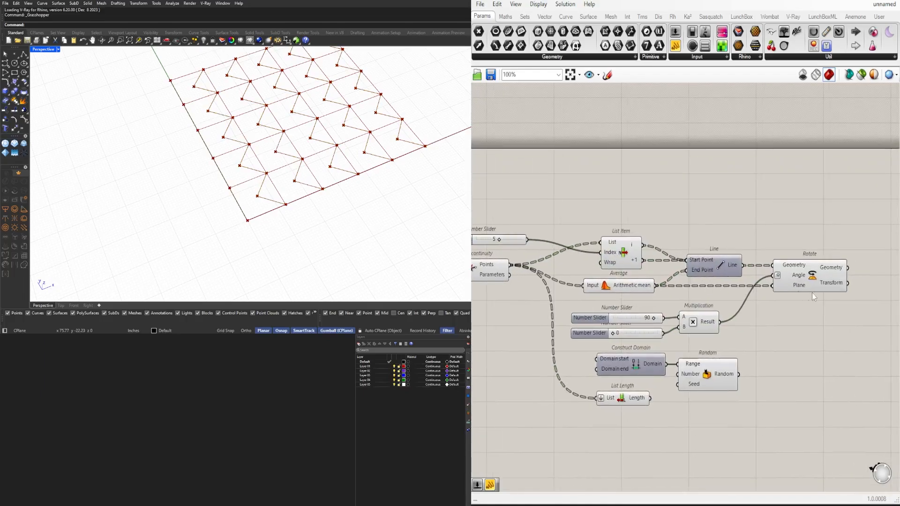
left_click_drag(884, 293, 605, 218)
left_click_drag(621, 254, 627, 235)
left_click(810, 465)
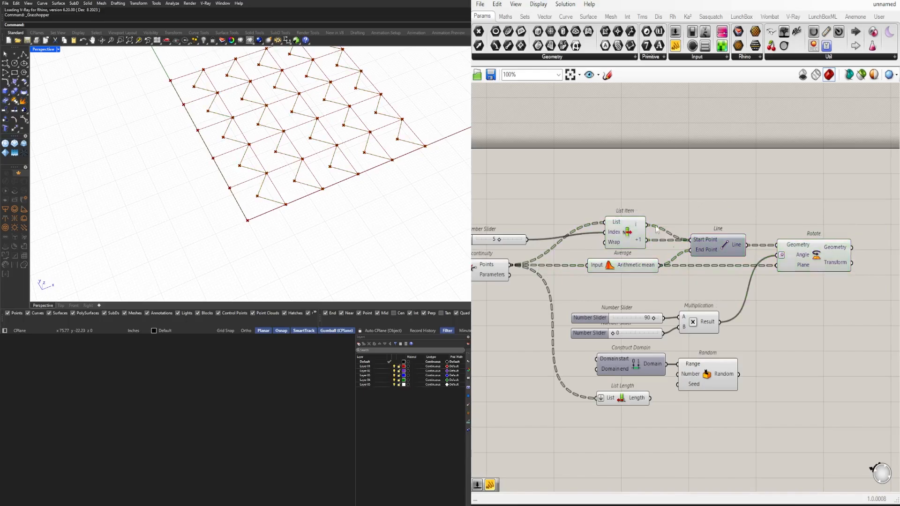
Step: Raise the angle sliders, Multiplication, Construct Domain, Random and List Length to just beneath Average, and nudge List Length into place
left_click_drag(810, 466, 566, 310)
scroll(680, 322, "up", 1)
scroll(686, 326, "up", 1)
left_click_drag(710, 325, 722, 282)
left_click(695, 406)
left_click_drag(630, 390, 631, 385)
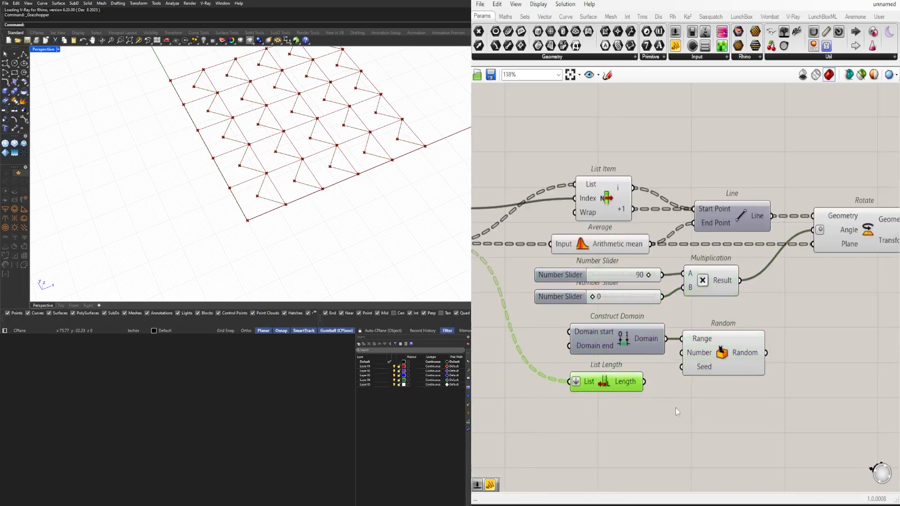
left_click(676, 409)
Step: Wire List Length's Length output into Random's Number input and respace both components beside Construct Domain
scroll(653, 385, "up", 2)
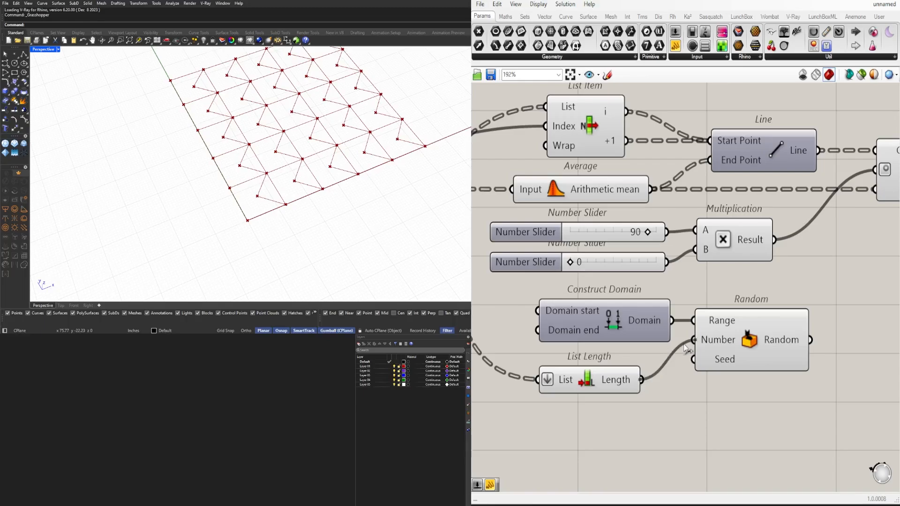
left_click_drag(684, 344, 685, 345)
left_click_drag(762, 346, 798, 347)
scroll(633, 422, "down", 2)
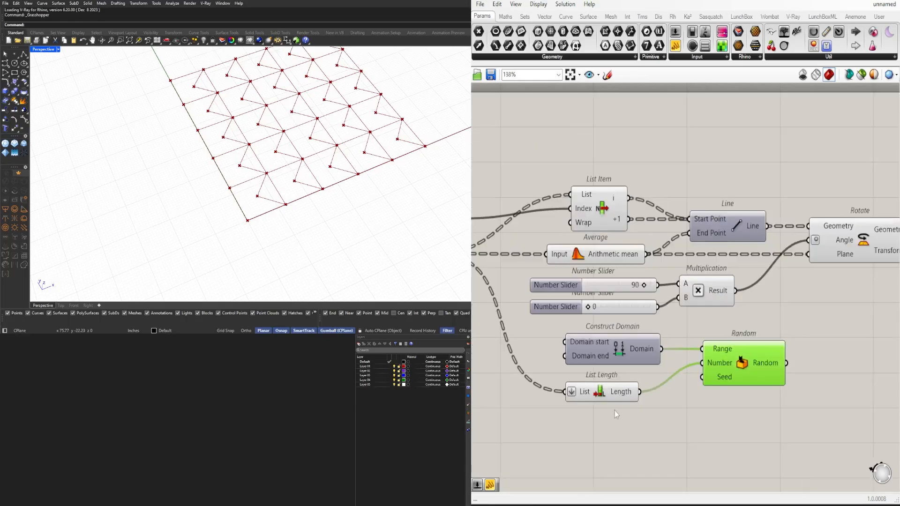
left_click_drag(616, 386, 627, 381)
Step: Add a number slider set to 3 below List Length and wire it to Random's Seed input
left_click(623, 424)
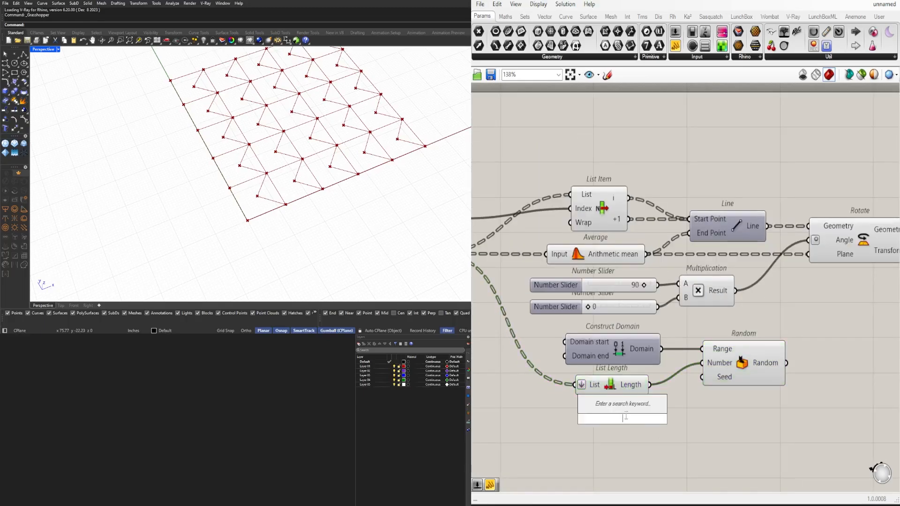
type("3")
key("Return")
left_click_drag(598, 421, 590, 417)
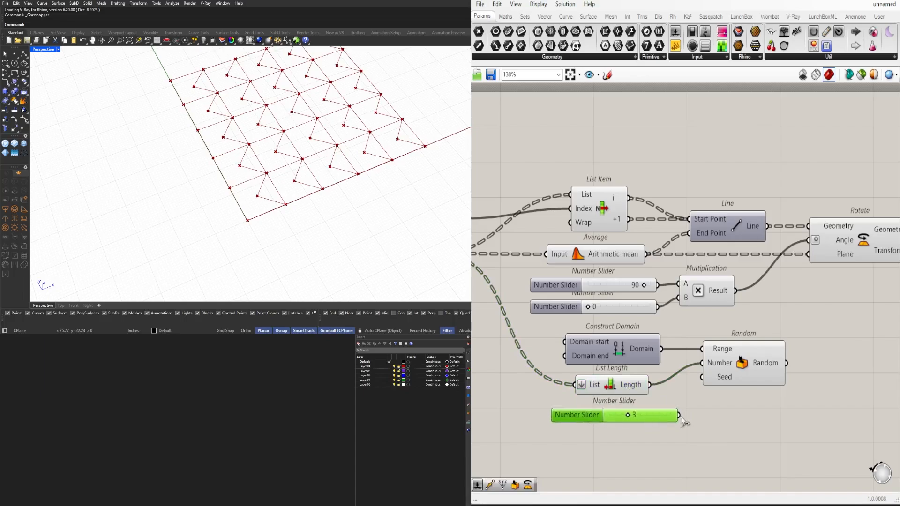
mouse_move(762, 366)
left_click(863, 411)
right_click_drag(779, 414, 759, 407)
scroll(769, 405, "down", 1)
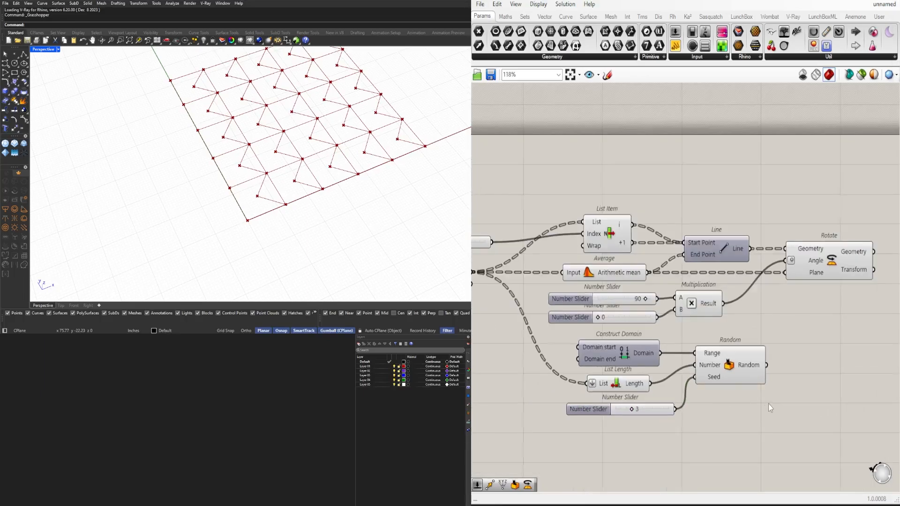
right_click(719, 374)
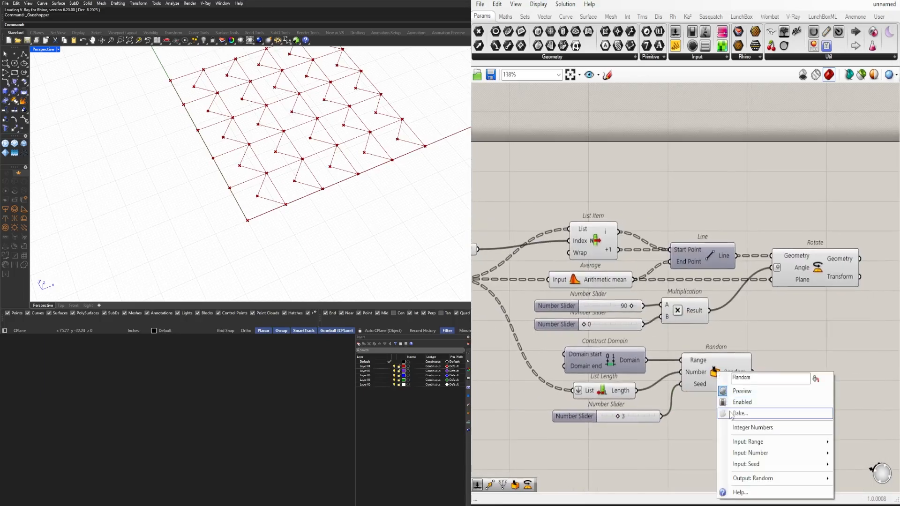
left_click(761, 339)
Step: Add a Panel beside Random, wire Random's output into it and lengthen it to list more values
double_click(825, 405)
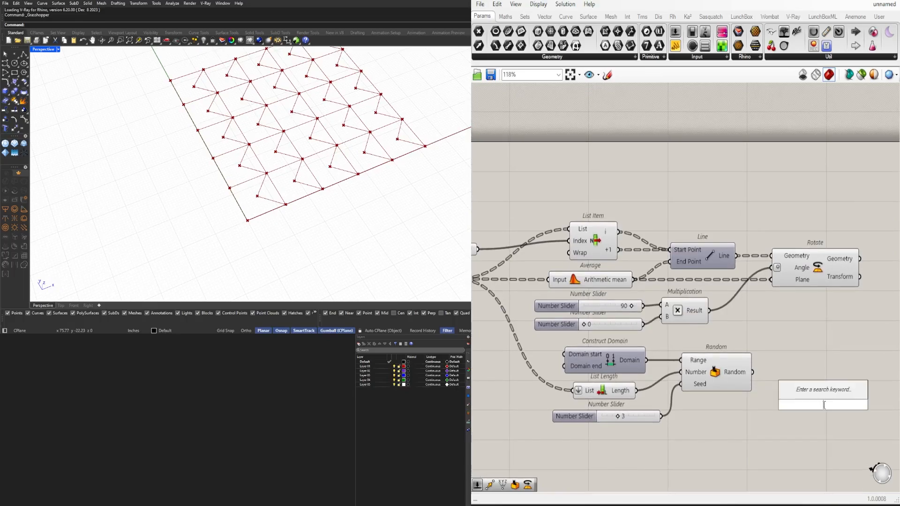
type("panel")
key("Return")
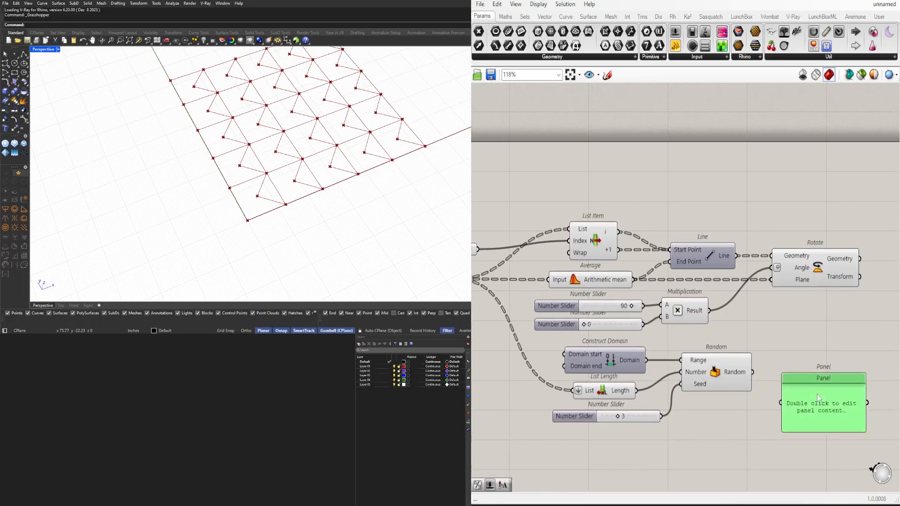
left_click_drag(792, 376, 790, 371)
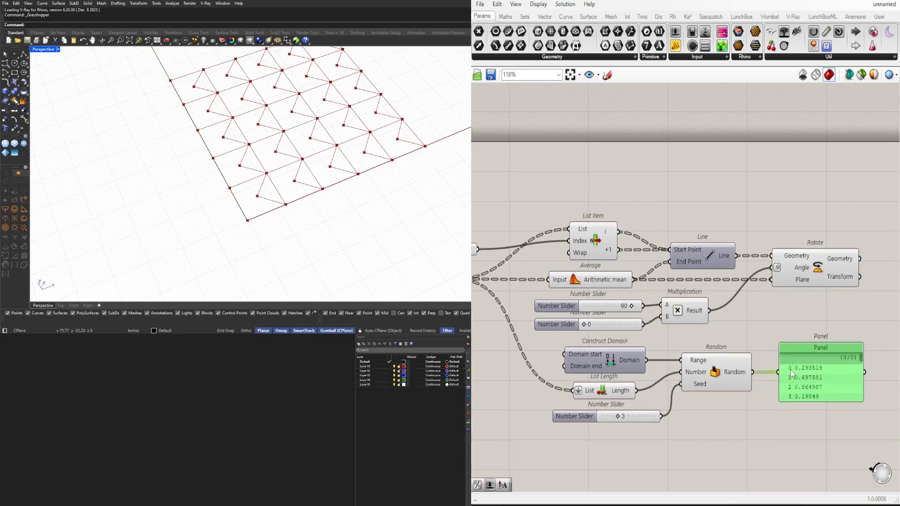
left_click_drag(801, 401, 805, 490)
left_click_drag(810, 445, 815, 440)
Step: Add a number slider set to 5 and wire it to Construct Domain's Domain end input
right_click_drag(507, 383, 620, 385)
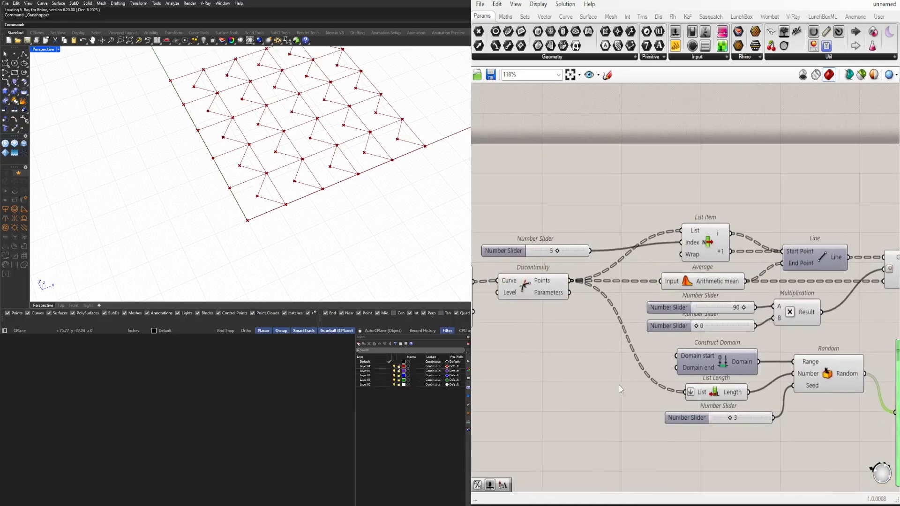
left_click(602, 382)
double_click(602, 382)
type("5")
key("Return")
left_click_drag(628, 384, 603, 369)
right_click_drag(741, 413, 517, 382)
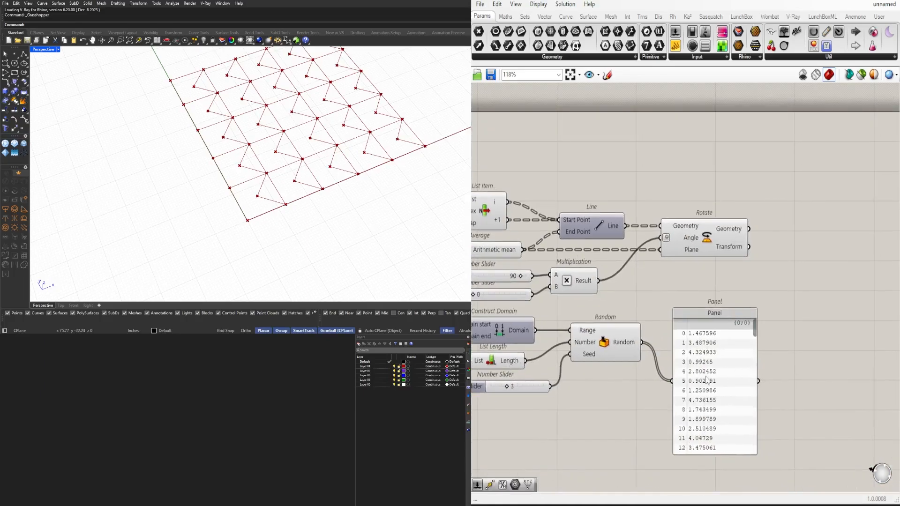
Step: Switch Random to Integer Numbers, then shorten the output panel and align it beside Random
left_click_drag(706, 377, 696, 336)
scroll(703, 347, "up", 4)
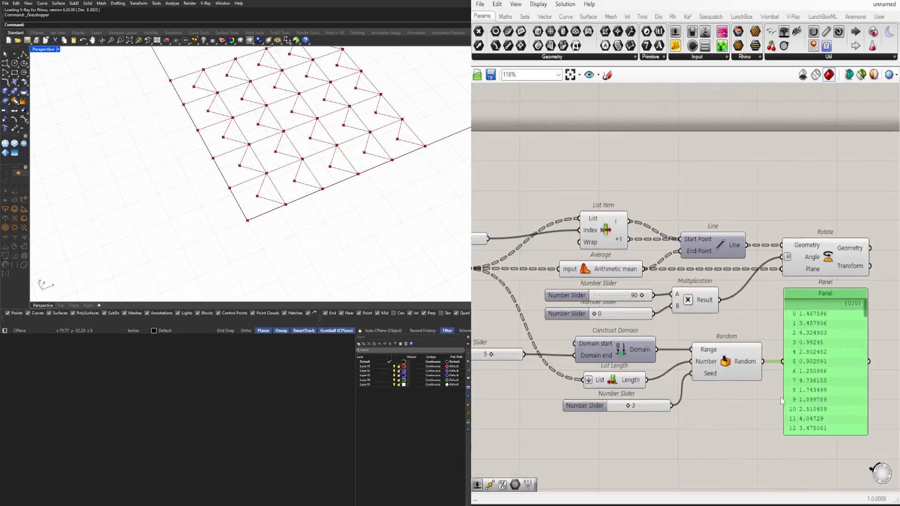
right_click(705, 359)
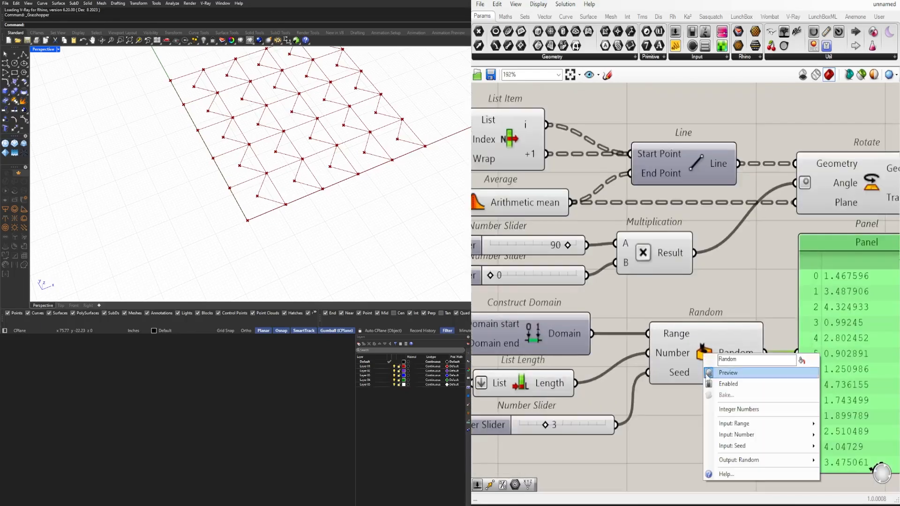
left_click(730, 412)
scroll(751, 427, "down", 2)
right_click_drag(751, 426, 712, 413)
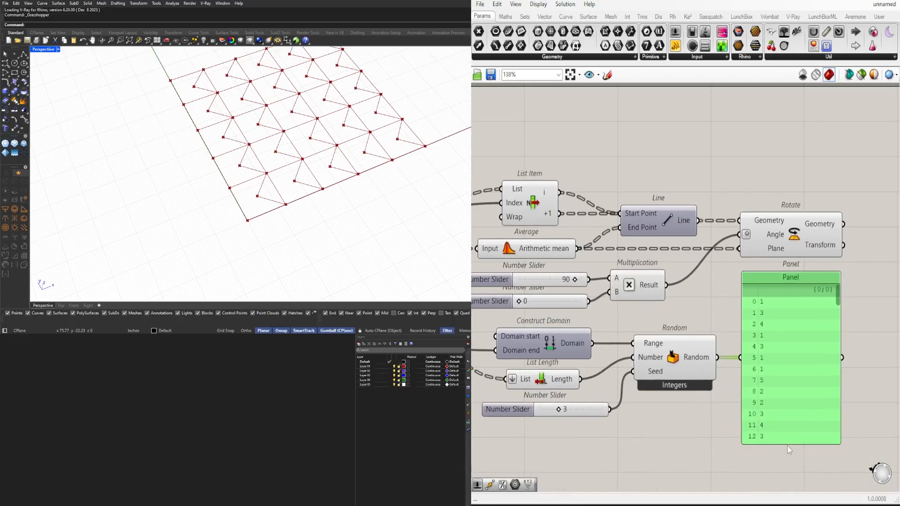
left_click_drag(795, 444, 805, 364)
left_click_drag(808, 322, 800, 371)
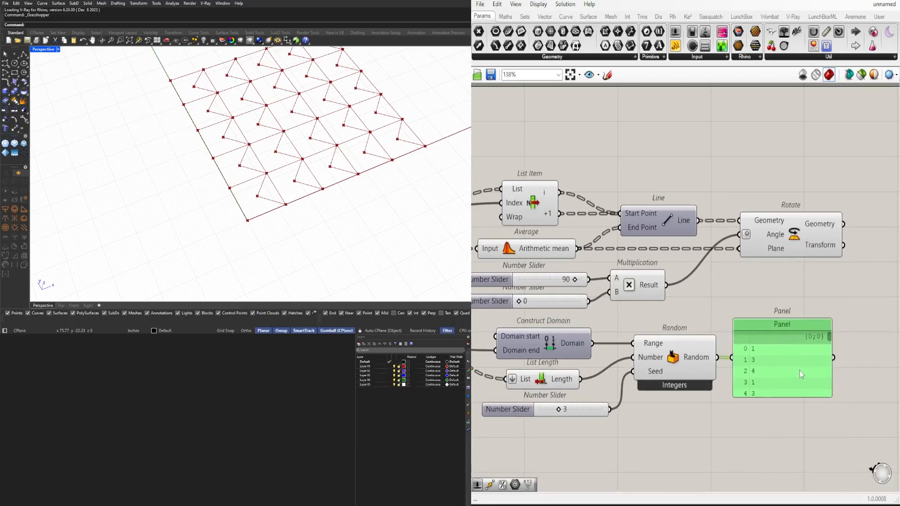
Step: Move List Item, Average, Line, Rotate, Multiplication and both angle sliders as one group to beyond Random and its panel
scroll(752, 311, "down", 2)
left_click_drag(811, 326, 709, 253)
left_click_drag(617, 303, 592, 305, "shift")
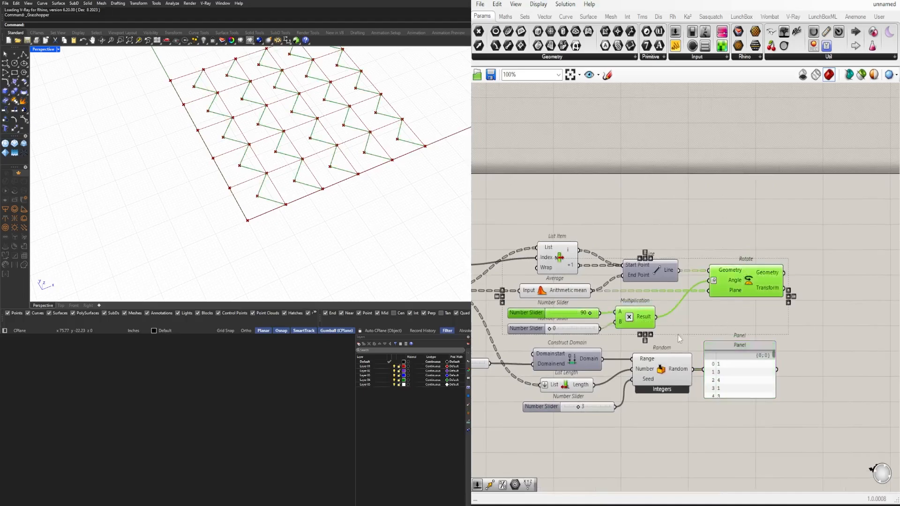
left_click_drag(680, 337, 582, 308, "shift")
left_click_drag(740, 282, 836, 293)
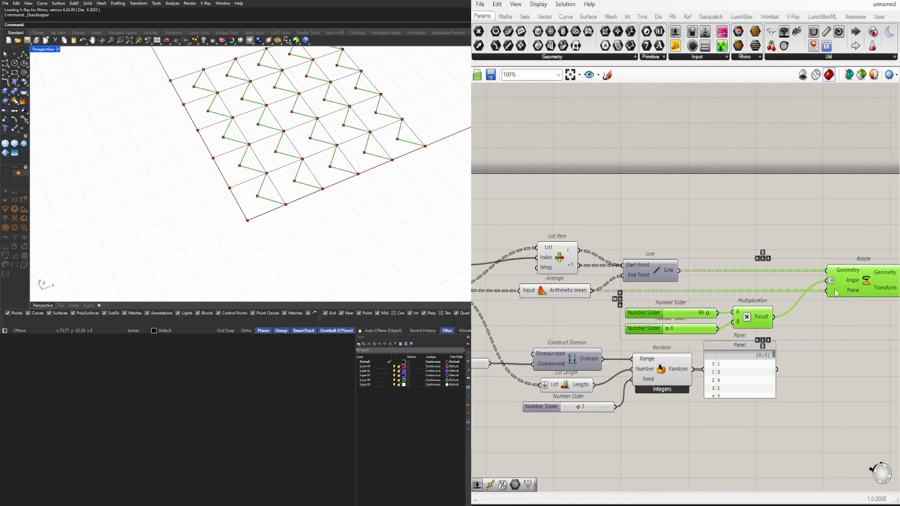
key("ctrl+z")
left_click_drag(712, 227, 553, 295, "shift")
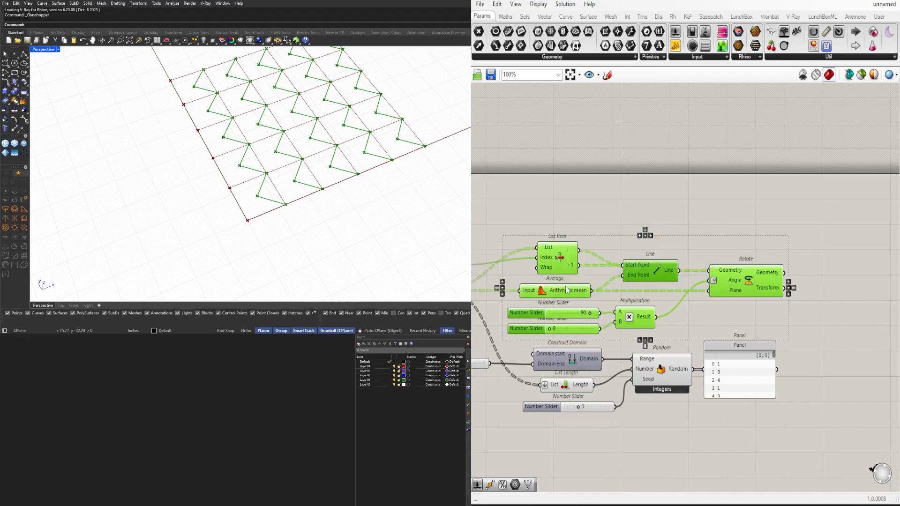
scroll(562, 288, "down", 2)
right_click_drag(563, 288, 749, 295)
scroll(748, 296, "up", 2)
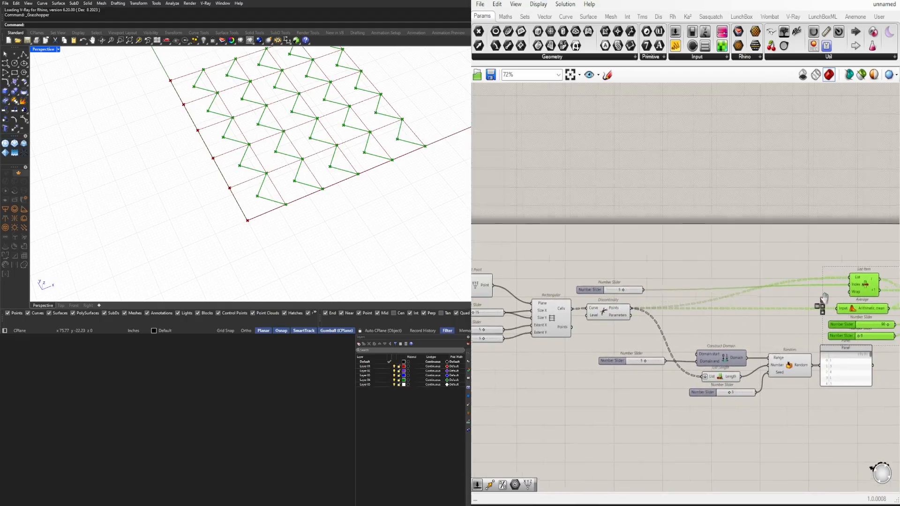
left_click_drag(742, 295, 783, 296)
left_click(730, 283)
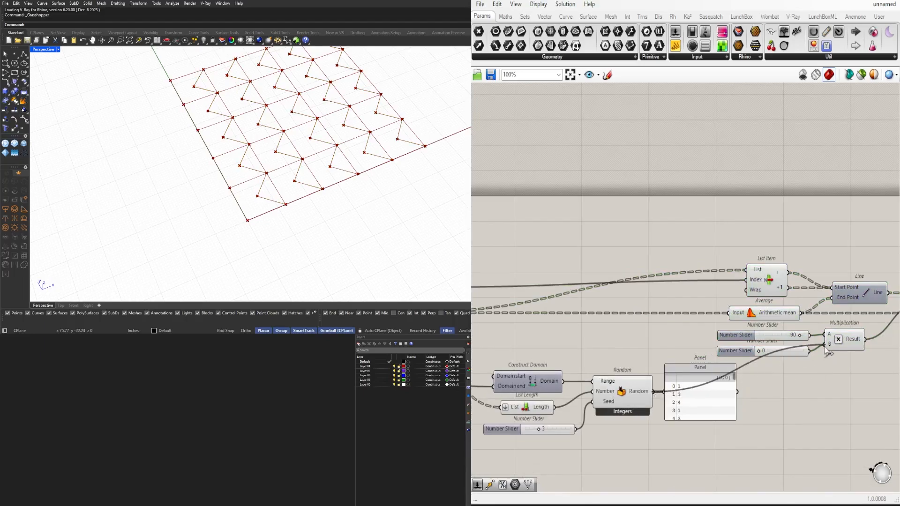
Step: Wire Random's output to Multiplication's B input in place of the 0 slider, and delete that slider and the panel
left_click_drag(826, 352, 826, 353)
left_click(726, 355)
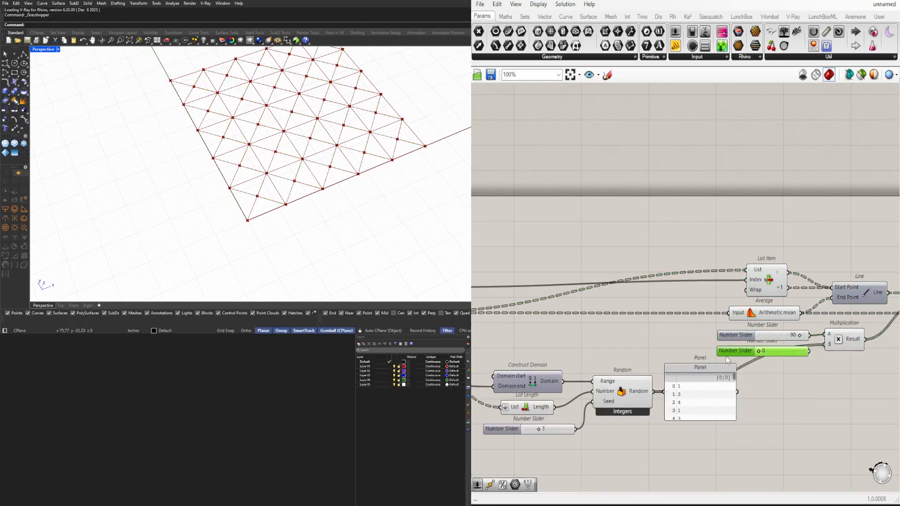
key("Delete")
left_click(731, 393)
key("Delete")
Step: Graft the Angle input of the Rotate component
right_click_drag(772, 395, 606, 409)
left_click(786, 323)
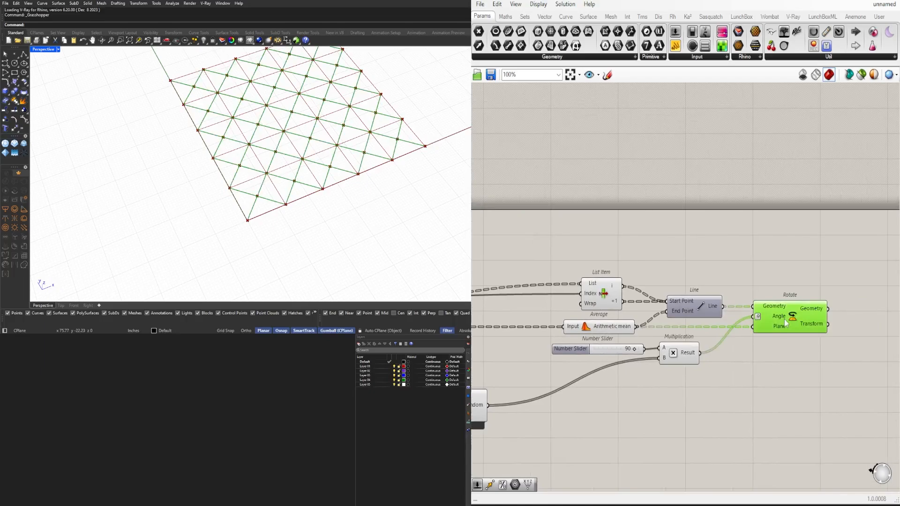
right_click(782, 323)
left_click(799, 375)
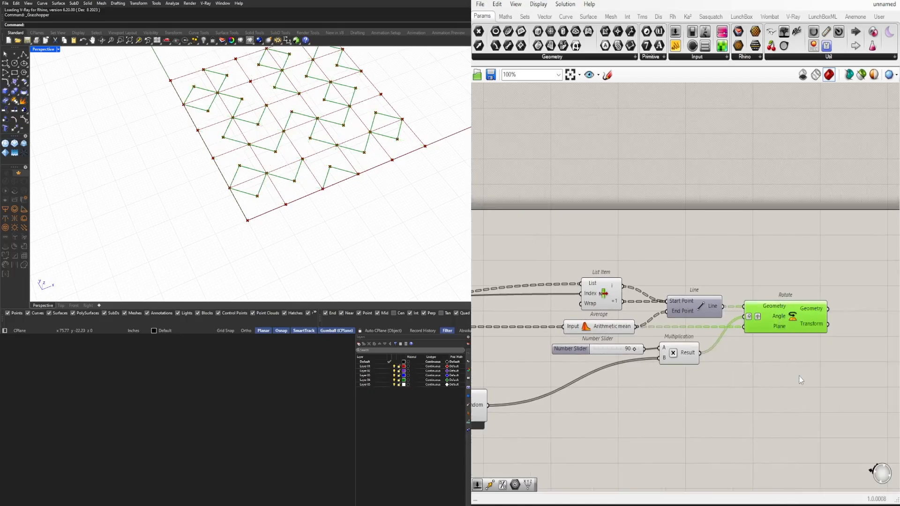
Step: Move Construct Domain, List Length, Random and their sliders as a group slightly closer to Discontinuity
scroll(798, 376, "down", 3)
left_click_drag(779, 389, 546, 345)
scroll(623, 358, "up", 4)
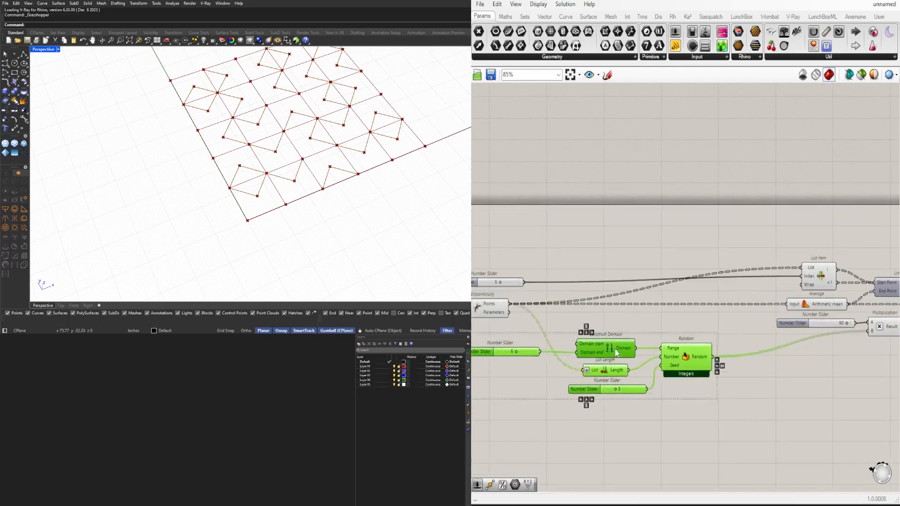
left_click_drag(607, 334, 600, 342)
left_click(621, 229)
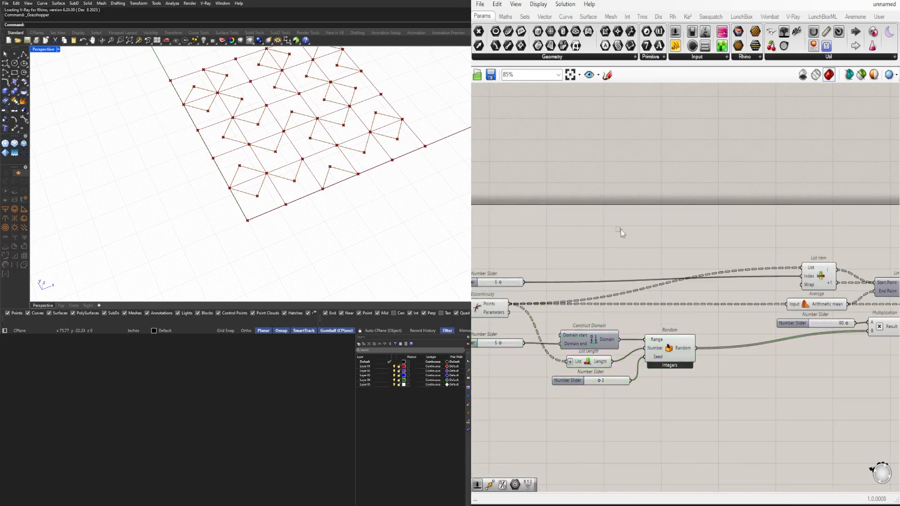
Step: Lower Multiplication and the 90 slider together so that Multiplication lines up with Random's output
right_click_drag(761, 322, 683, 340)
scroll(682, 340, "down", 2)
mouse_move(844, 386)
left_mouse_down()
mouse_move(707, 294)
mouse_move(800, 357)
mouse_move(770, 355)
left_mouse_up()
scroll(772, 367, "up", 2)
scroll(778, 357, "down", 2)
right_click_drag(785, 359, 776, 358)
scroll(698, 336, "up", 3)
left_click_drag(697, 337, 696, 357)
scroll(705, 361, "down", 2)
right_click_drag(708, 362, 684, 341)
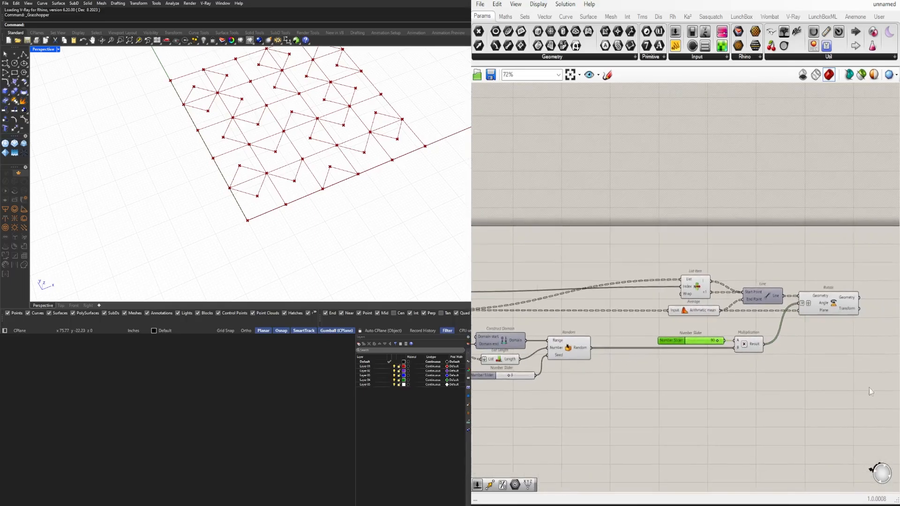
Step: Move the 90 slider so that it sits directly above the Random component
left_click_drag(874, 395, 672, 241)
scroll(737, 340, "up", 3)
right_click_drag(712, 352, 661, 363)
scroll(662, 363, "up", 2)
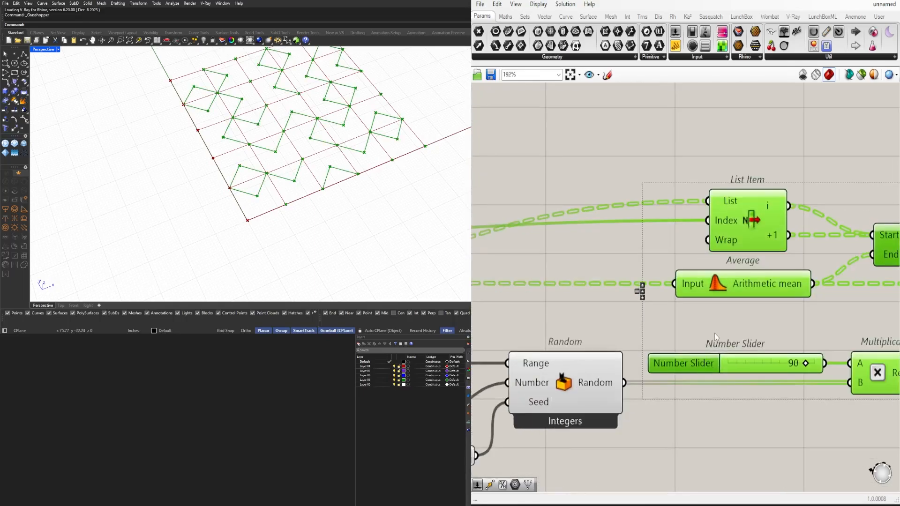
left_click_drag(683, 369, 510, 330)
left_click_drag(565, 330, 570, 328)
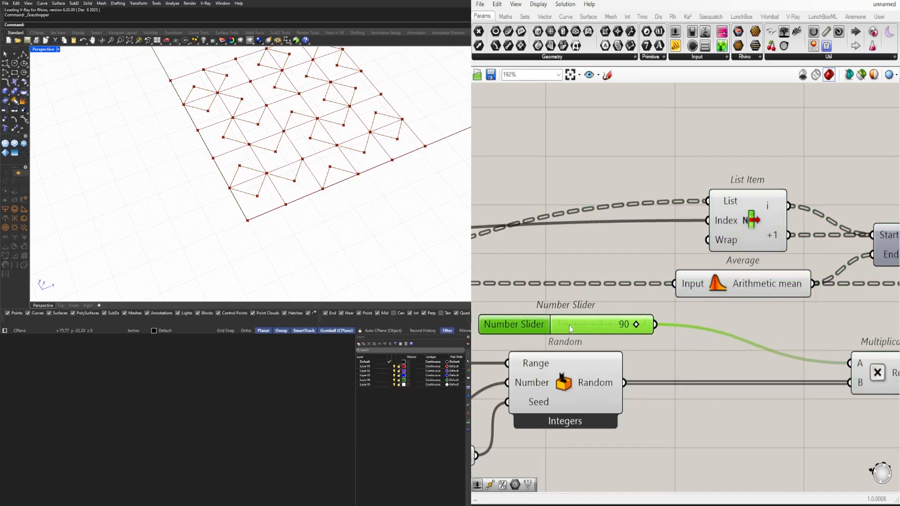
Step: Bring Multiplication closer to Random's output, keeping the two components aligned
scroll(741, 386, "down", 2)
right_click_drag(812, 386, 776, 387)
left_click_drag(805, 385, 690, 386)
left_click(742, 421)
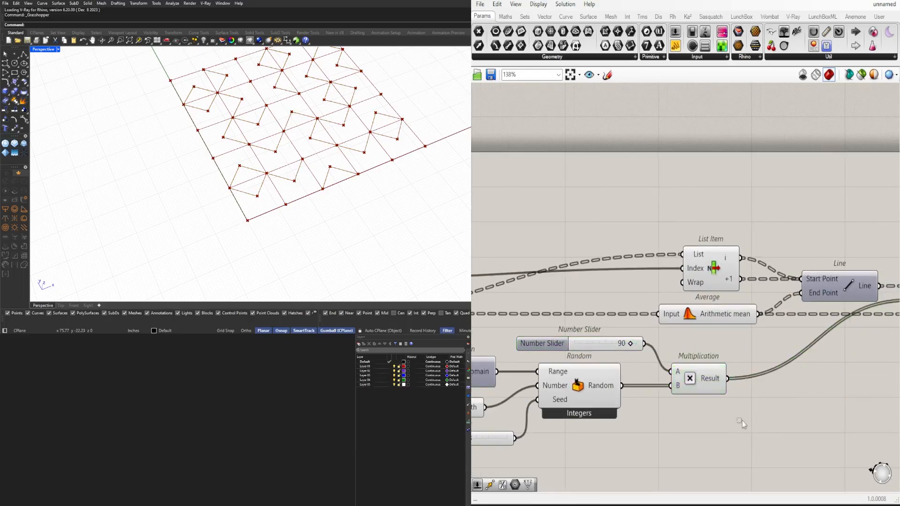
Step: Shift List Item, Average, Line and Rotate together closer to Discontinuity, and space Rotate slightly away from Line
scroll(743, 421, "down", 3)
right_click_drag(799, 366, 759, 349)
left_click_drag(848, 353, 675, 261)
right_click_drag(693, 314, 733, 327)
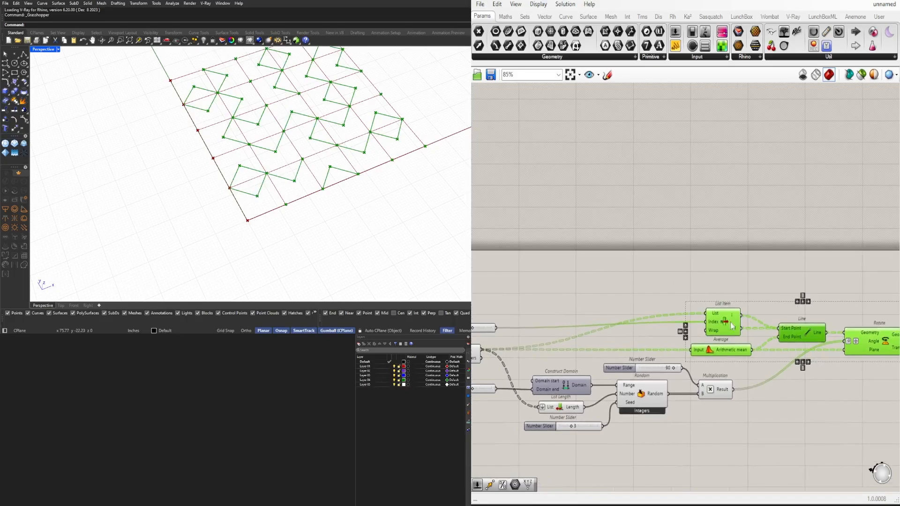
left_click_drag(729, 353, 648, 353)
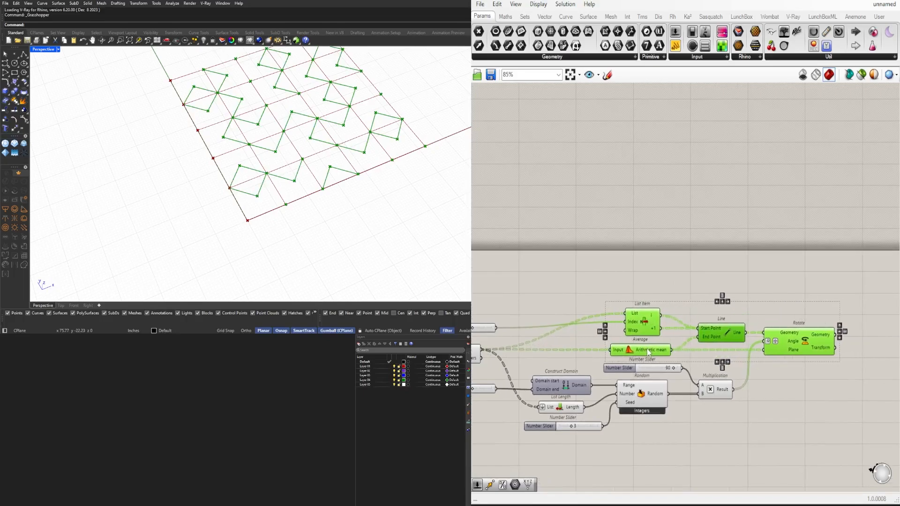
left_click(844, 337)
left_click_drag(777, 347, 791, 347)
left_click(805, 280)
Step: Spread the List Item index slider and the Domain end slider slightly farther above and below Discontinuity
right_click_drag(684, 358, 866, 354)
scroll(690, 317, "up", 1)
scroll(690, 321, "up", 1)
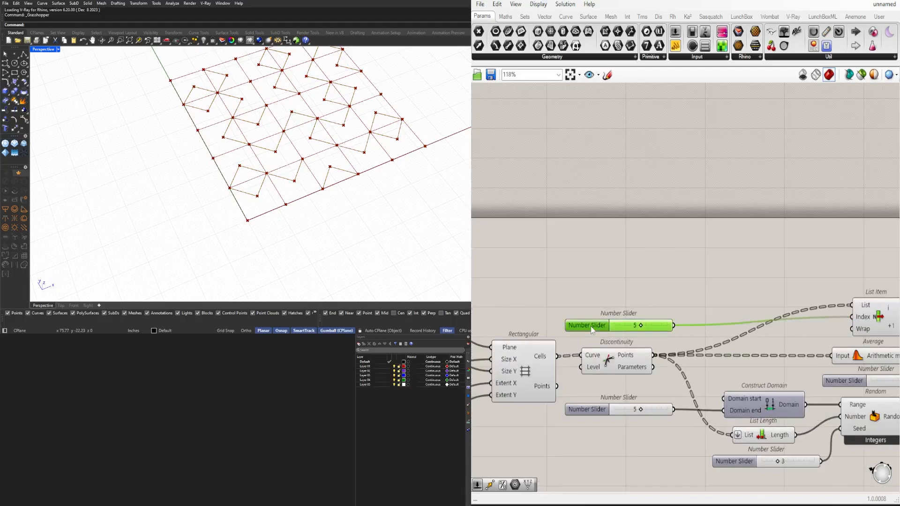
left_click_drag(592, 329, 586, 322)
left_click_drag(593, 409, 587, 412)
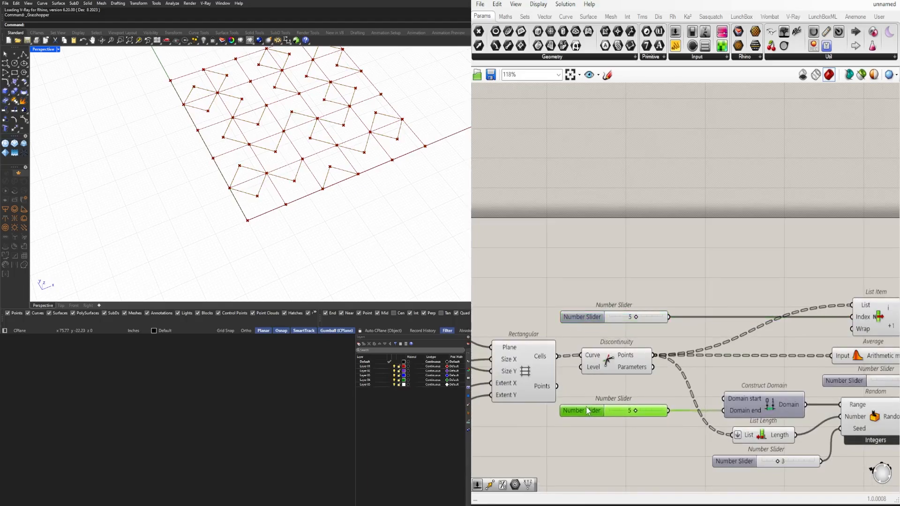
scroll(656, 270, "down", 4)
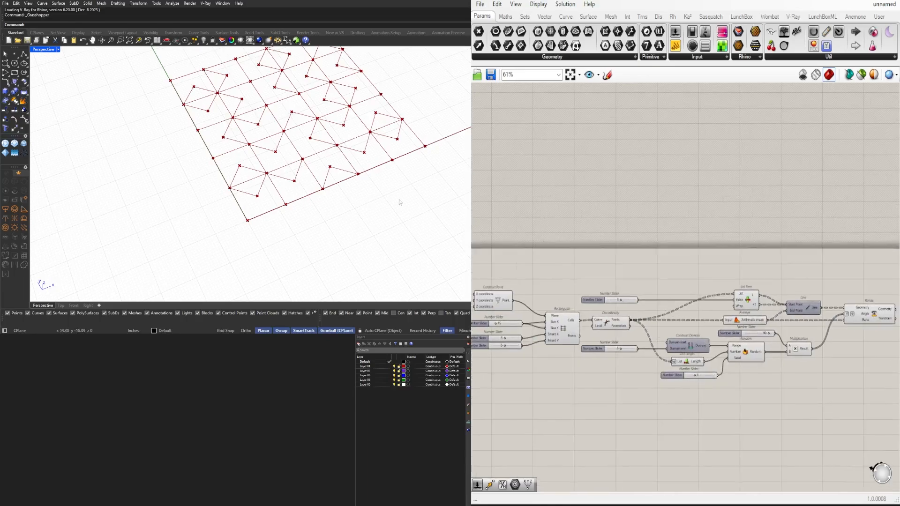
Step: Turn off the preview of the Rectangular grid component and deselect it
right_click_drag(803, 330, 709, 328)
right_click_drag(477, 317, 599, 328)
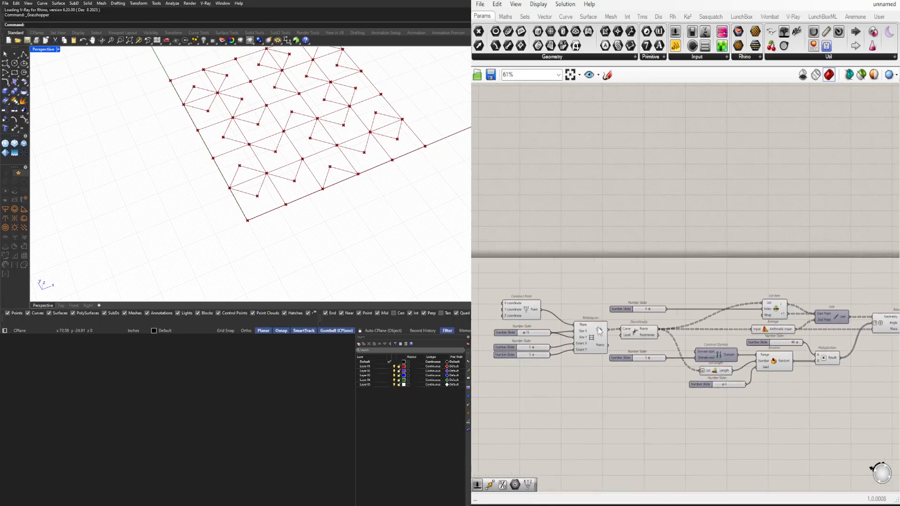
left_click(590, 333)
middle_click(590, 336)
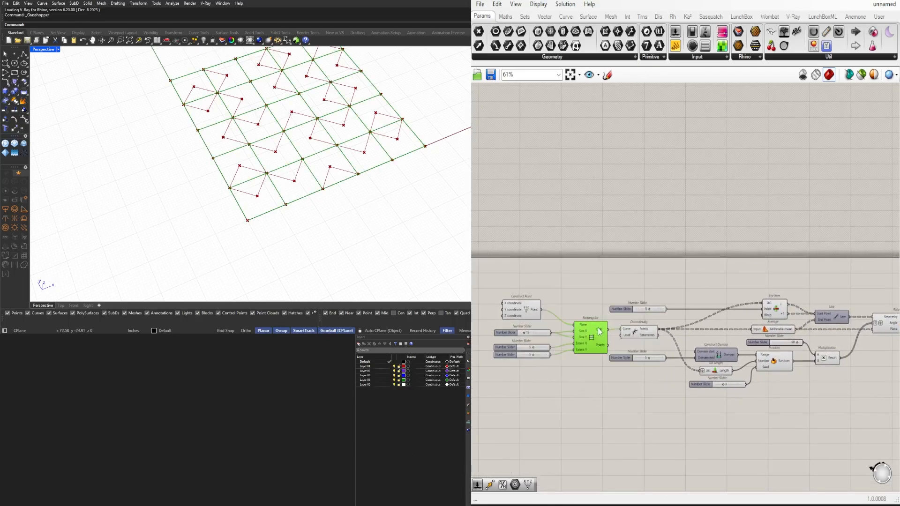
middle_click(589, 333)
left_click(611, 305)
mouse_move(283, 164)
right_mouse_down("shift")
mouse_move(276, 195)
mouse_move(294, 175)
right_mouse_up("shift")
scroll(368, 157, "up", 1)
scroll(312, 186, "down", 3)
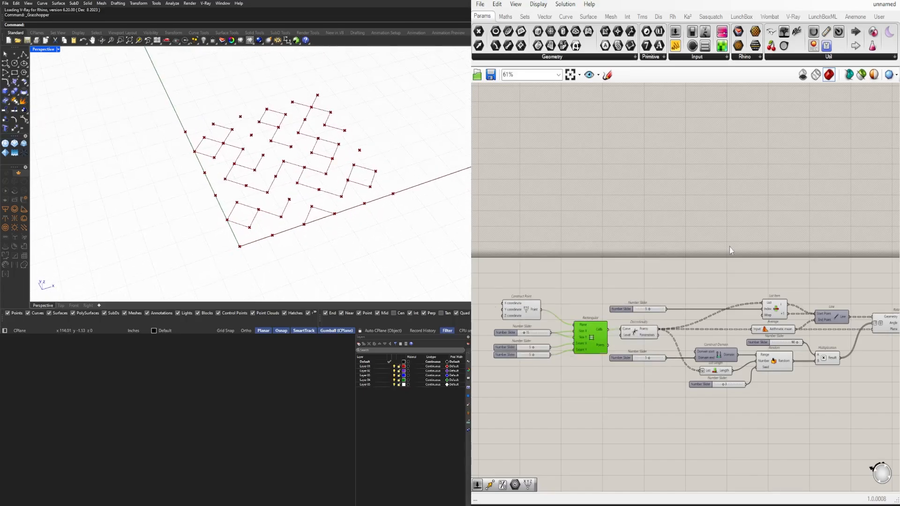
left_click(731, 251)
Step: Set the slider feeding Construct Domain's Domain end to 10
right_click_drag(730, 254, 792, 273)
scroll(602, 376, "up", 5)
scroll(609, 371, "down", 3)
right_click_drag(769, 375, 777, 422)
scroll(749, 421, "up", 4)
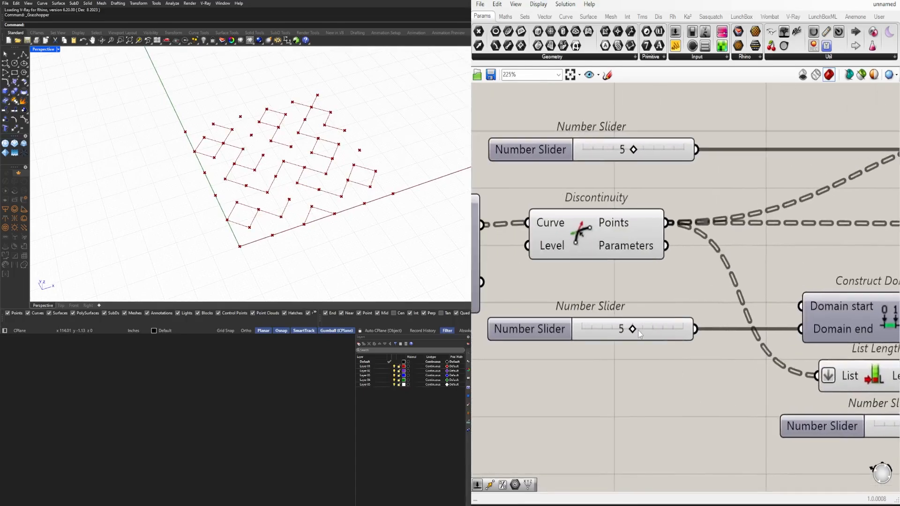
left_click_drag(651, 332, 697, 330)
right_click_drag(753, 388, 595, 377)
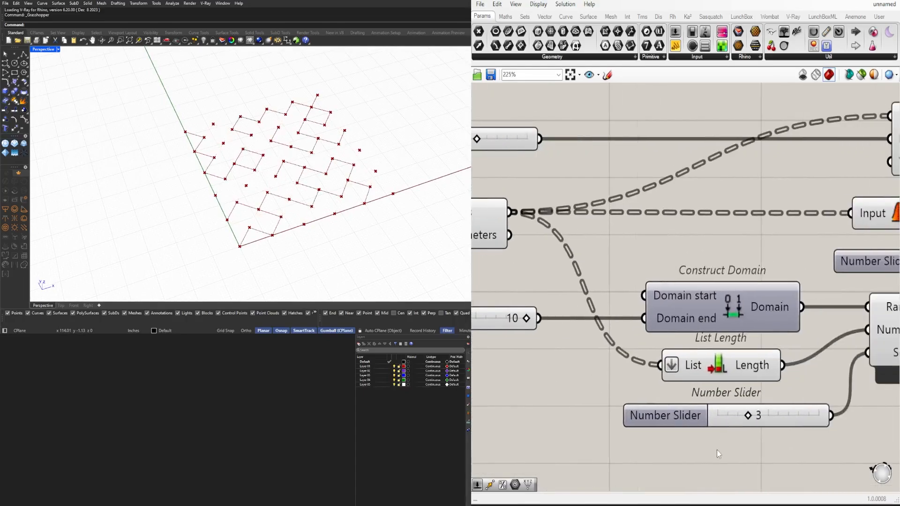
Step: Set the slider feeding Construct Domain's Domain end to 1
scroll(747, 449, "up", 3)
right_click_drag(582, 346, 764, 378)
right_click_drag(570, 286, 818, 325)
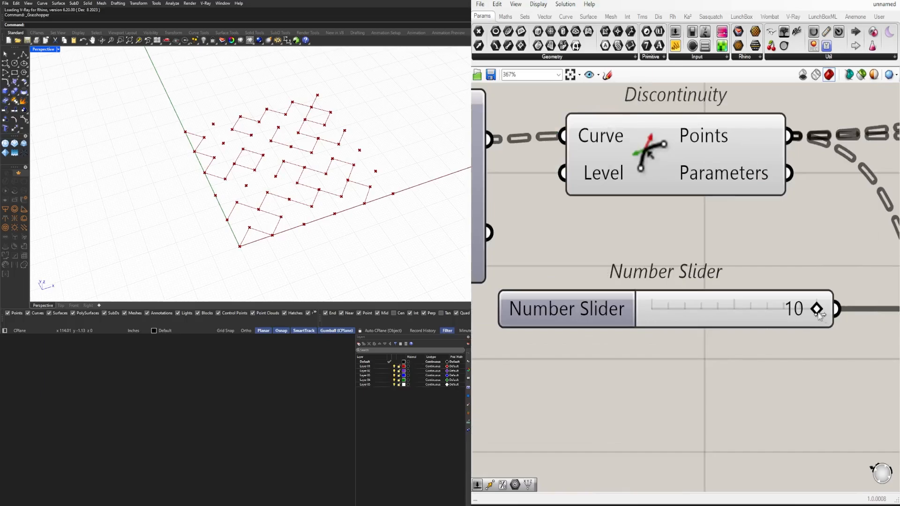
left_click_drag(818, 311, 667, 307)
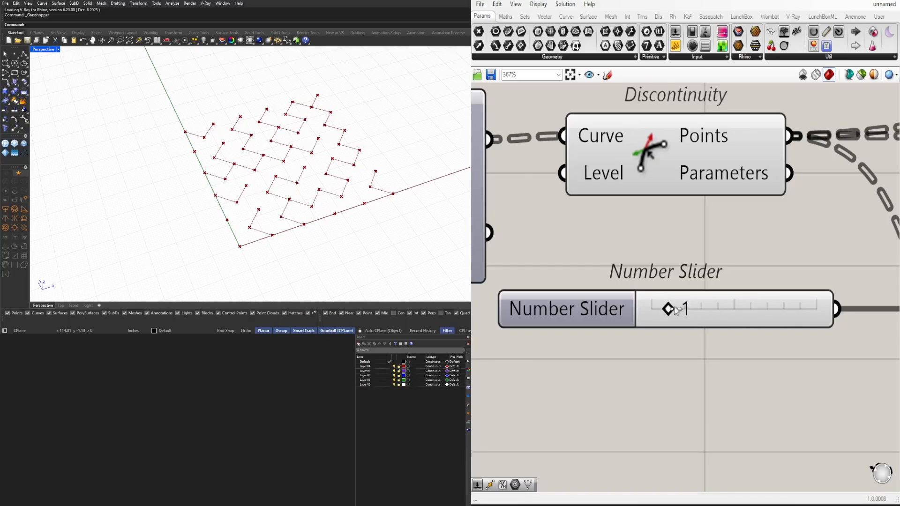
scroll(680, 328, "down", 3)
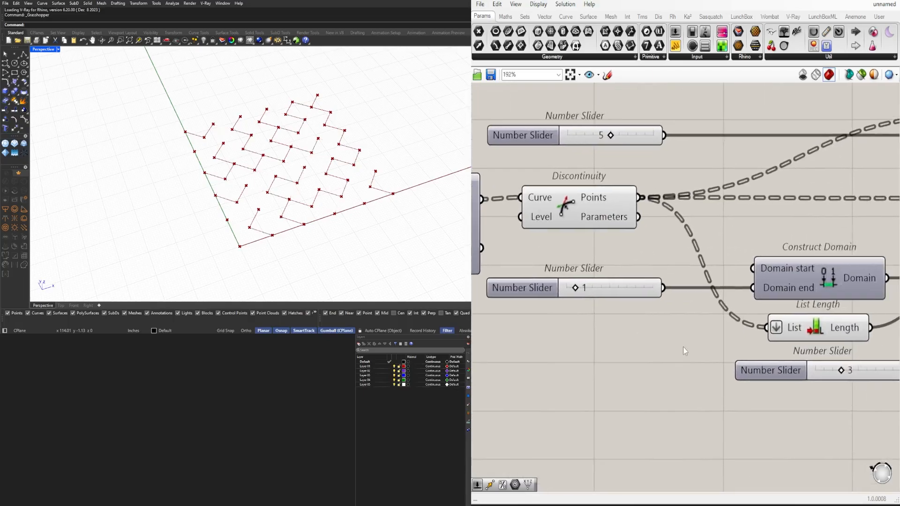
Step: Examine Random's output list and the rotated lines in the viewport with the Rotate component highlighted
scroll(726, 343, "down", 2)
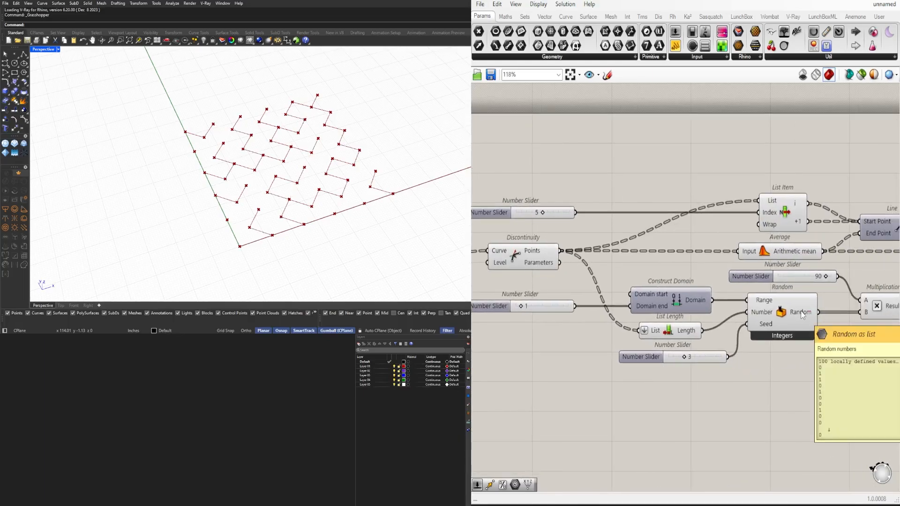
right_click_drag(815, 329, 705, 330)
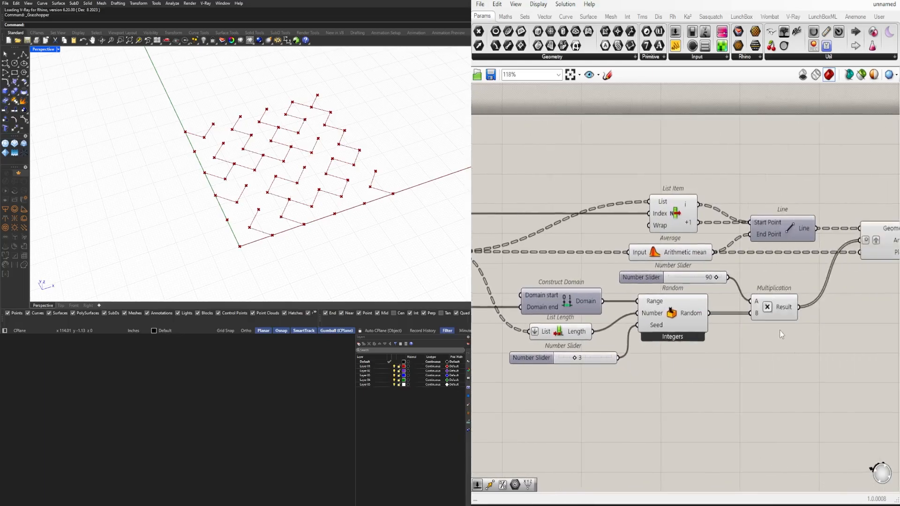
right_click_drag(830, 337, 727, 354)
left_click(789, 260)
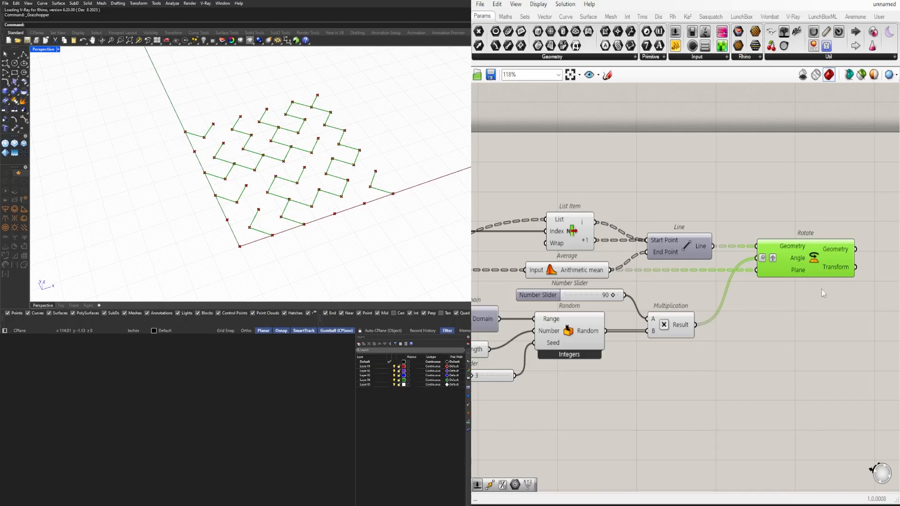
right_click_drag(821, 293, 769, 342)
scroll(277, 235, "up", 4)
scroll(279, 242, "down", 2)
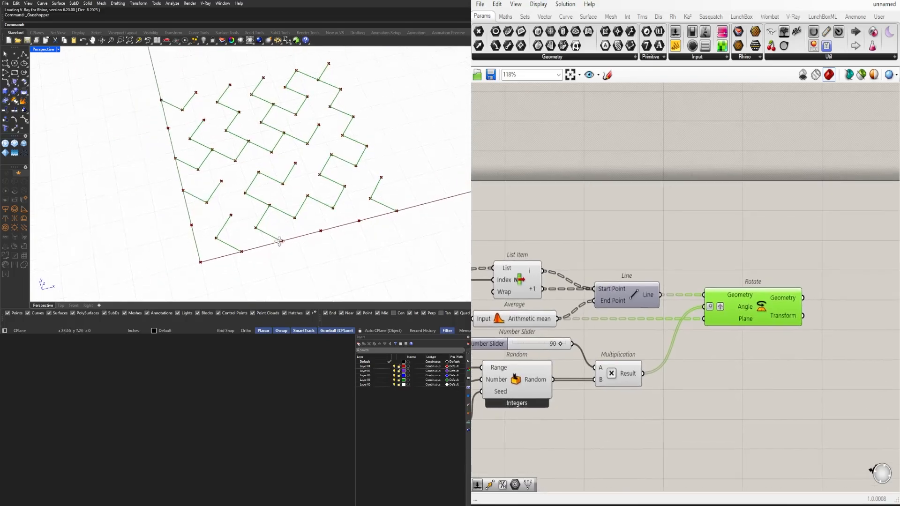
scroll(280, 242, "down", 2)
left_click(667, 354)
Step: Insert the human figure scale model into the Rhino scene next to the line pattern as a size reference
right_click_drag(667, 354, 826, 331)
scroll(826, 331, "down", 5)
right_click_drag(727, 325, 745, 323)
scroll(624, 330, "up", 6)
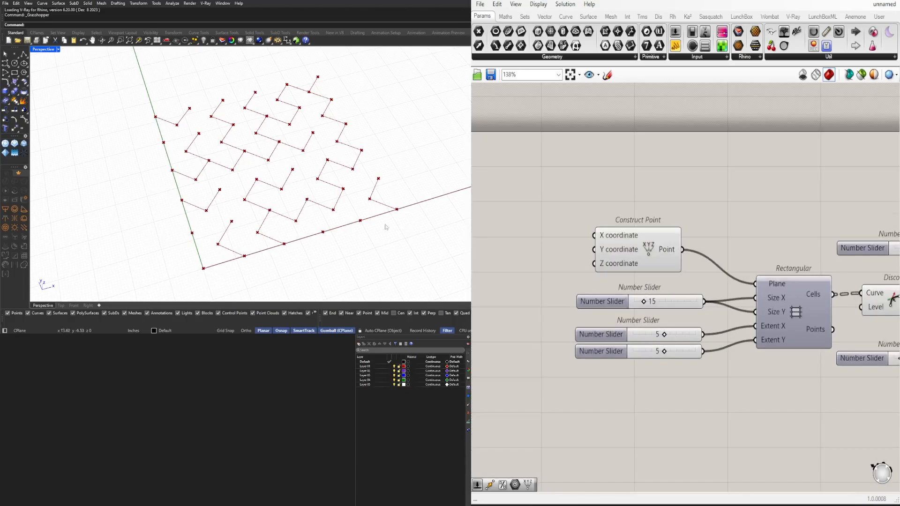
right_click_drag(254, 235, 255, 207)
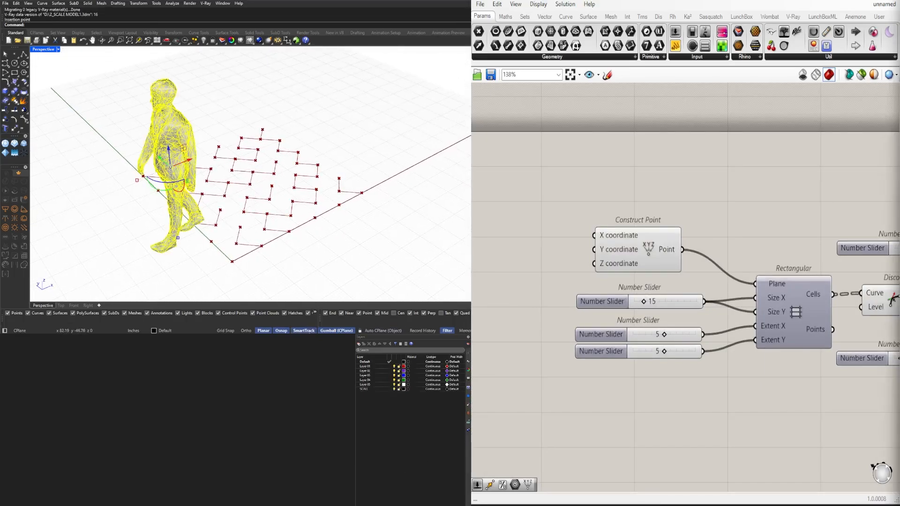
scroll(353, 197, "down", 5)
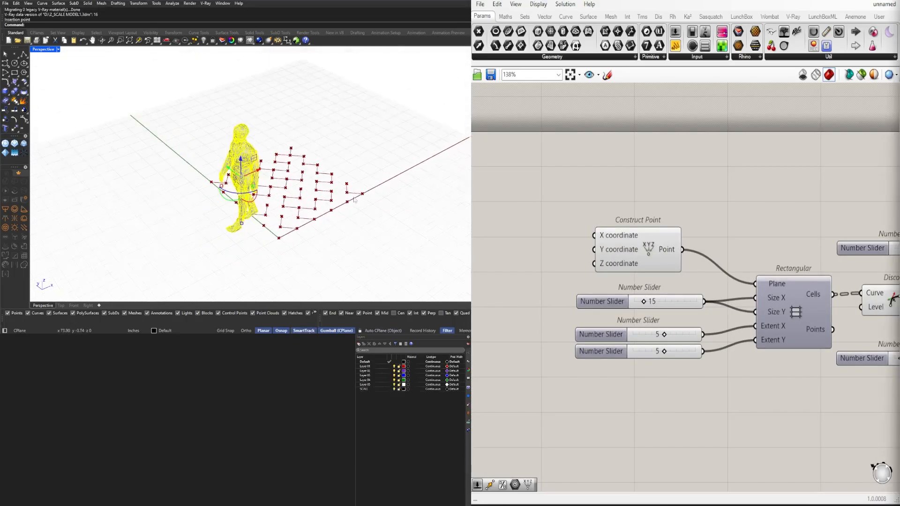
right_click_drag(354, 195, 347, 185)
Step: Move the 15 slider away from the Rectangular grid and add a Relay on its wire close to the size inputs
left_click(615, 263)
left_click(572, 316)
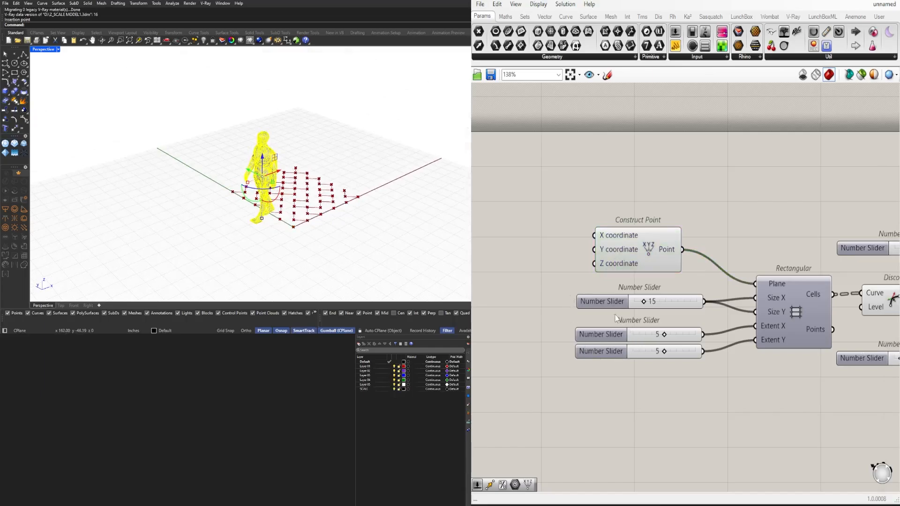
left_click_drag(609, 303, 513, 296)
double_click(636, 295)
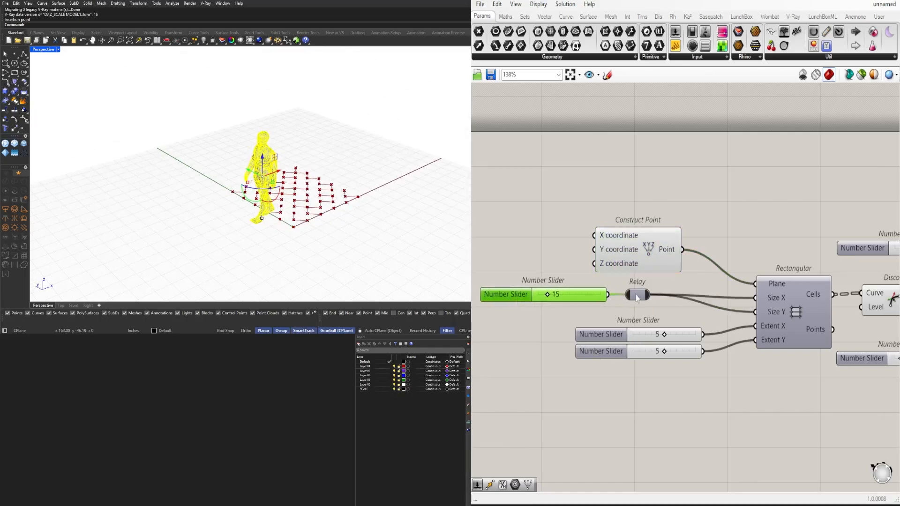
left_click_drag(637, 297, 686, 297)
Step: Add a Multiplication between the 15 slider and the Relay, wiring the slider to A and Result to the Relay
double_click(659, 307)
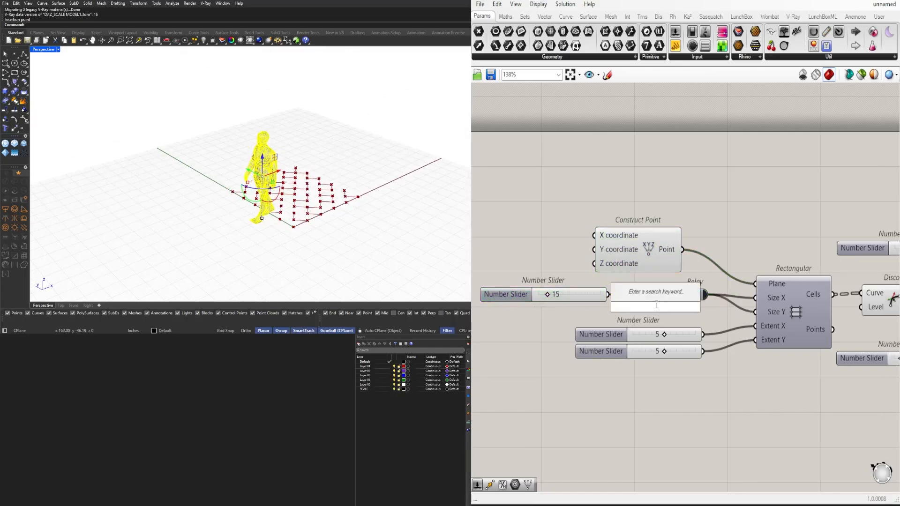
type("*")
key("Return")
scroll(611, 300, "up", 2)
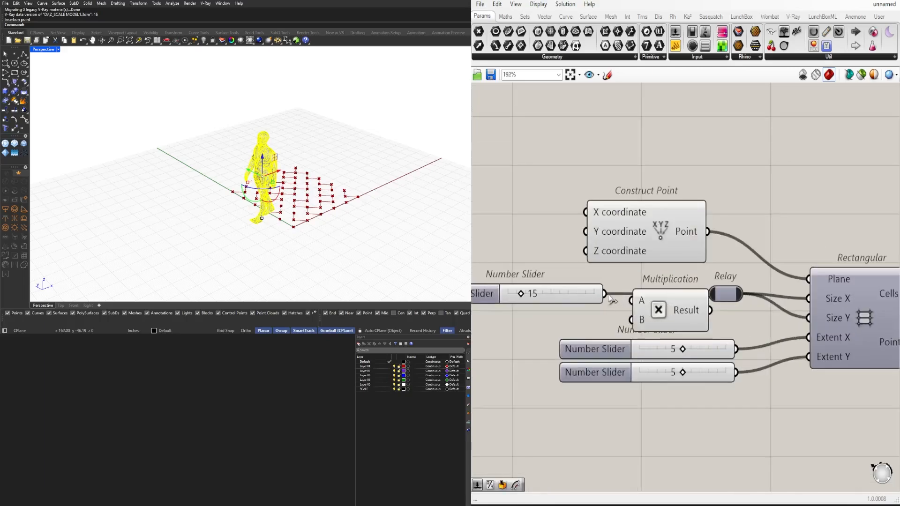
left_click_drag(659, 310, 709, 295)
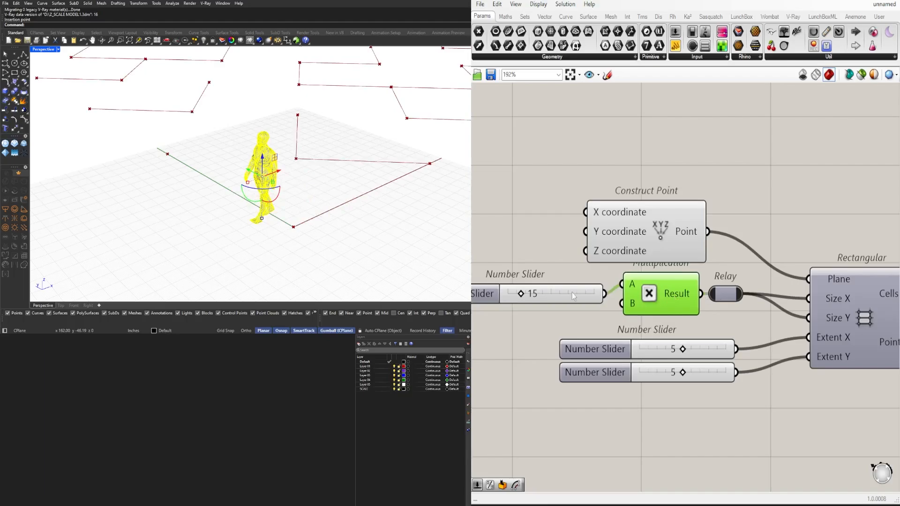
Step: Set the cell size slider to 10 and raise Construct Point clear of Multiplication
left_click_drag(572, 295, 568, 290)
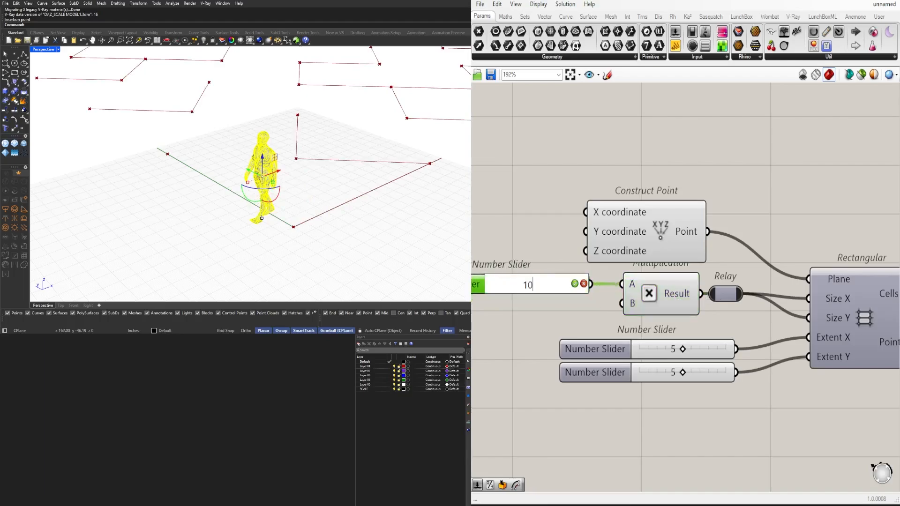
key("Return")
scroll(251, 173, "down", 3)
left_click_drag(657, 241, 675, 208)
left_click(766, 170)
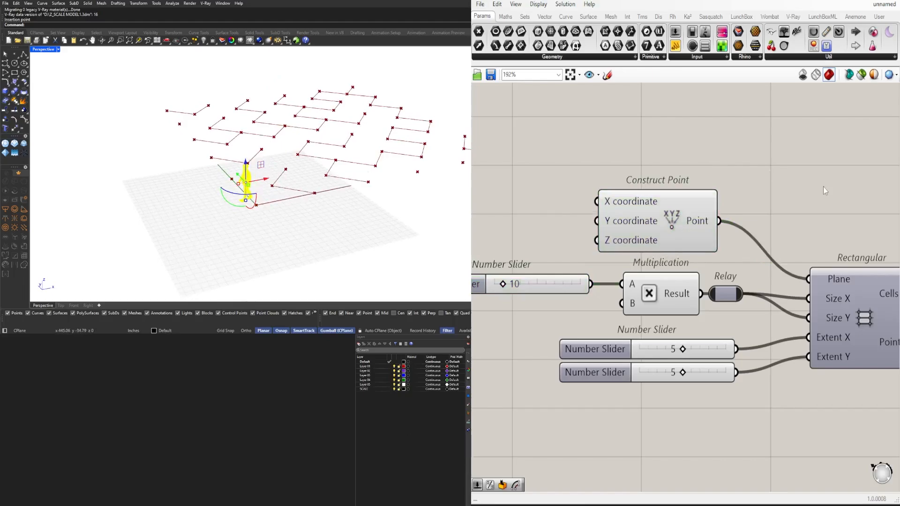
Step: Deselect the human figure and set the grid's Extent X to 10 and Extent Y to 2
left_click(362, 208)
right_click_drag(363, 209, 315, 208)
scroll(785, 305, "down", 1)
scroll(699, 330, "up", 3)
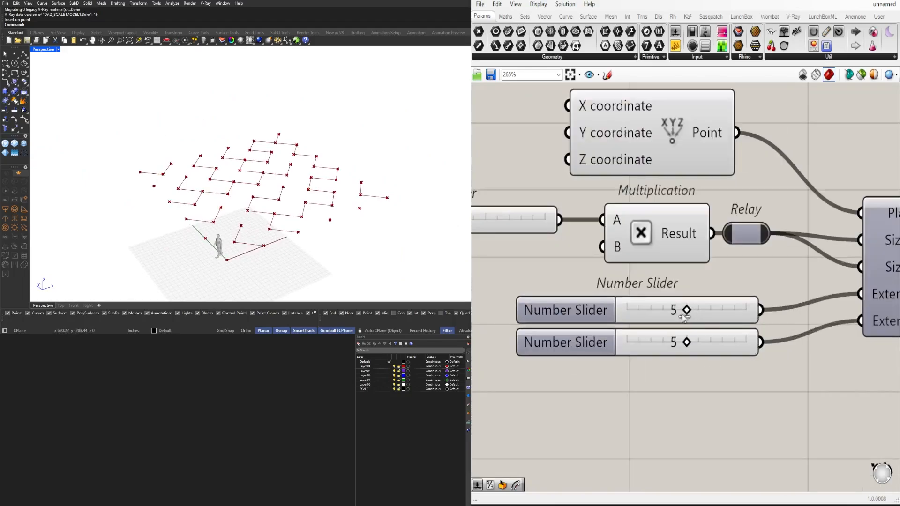
left_click_drag(687, 311, 750, 303)
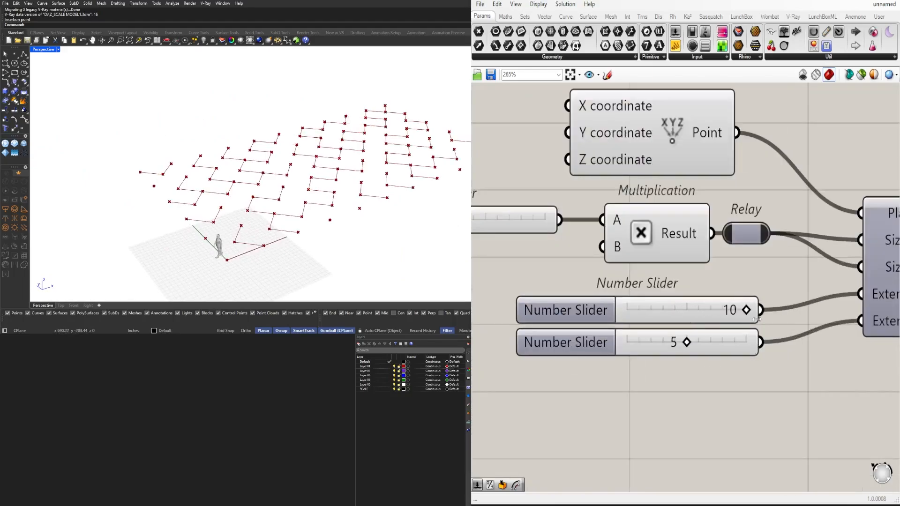
left_click_drag(688, 343, 651, 344)
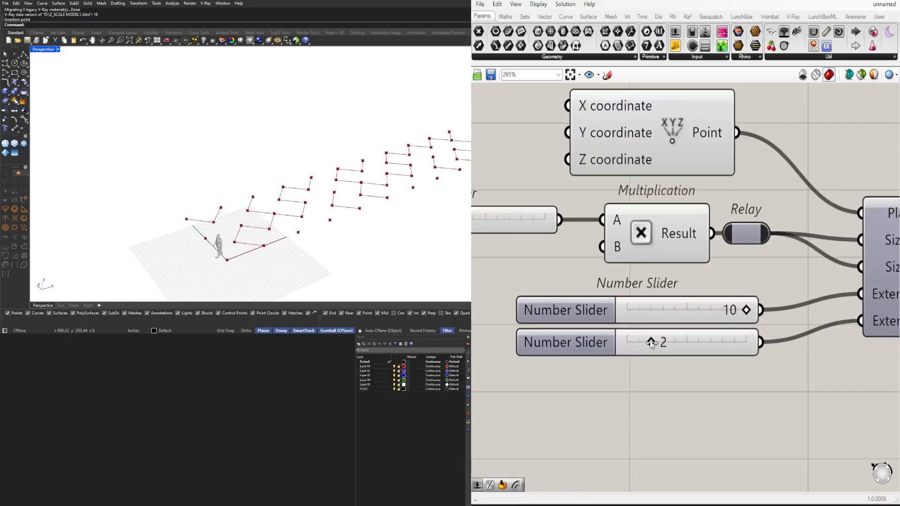
mouse_move(281, 234)
right_mouse_down()
mouse_move(261, 227)
mouse_move(288, 249)
right_mouse_up()
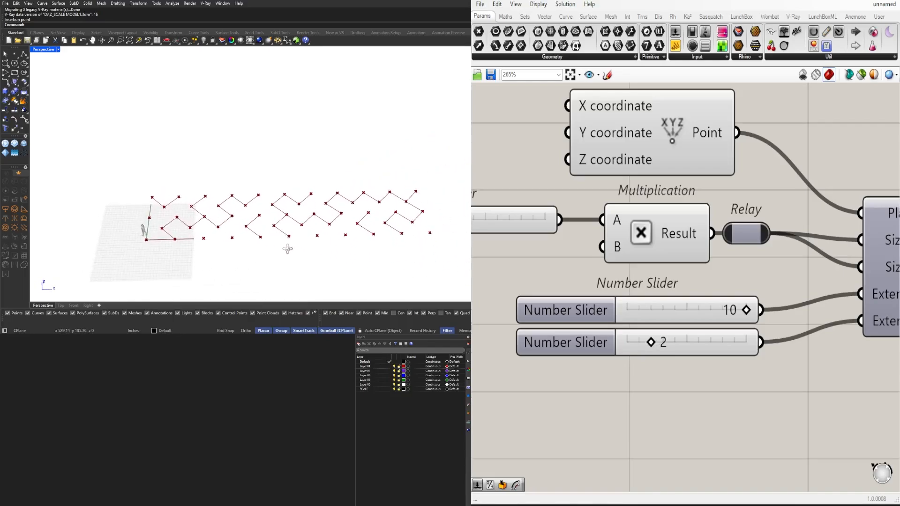
scroll(640, 300, "down", 4)
right_click_drag(633, 287, 709, 308)
scroll(792, 343, "up", 2)
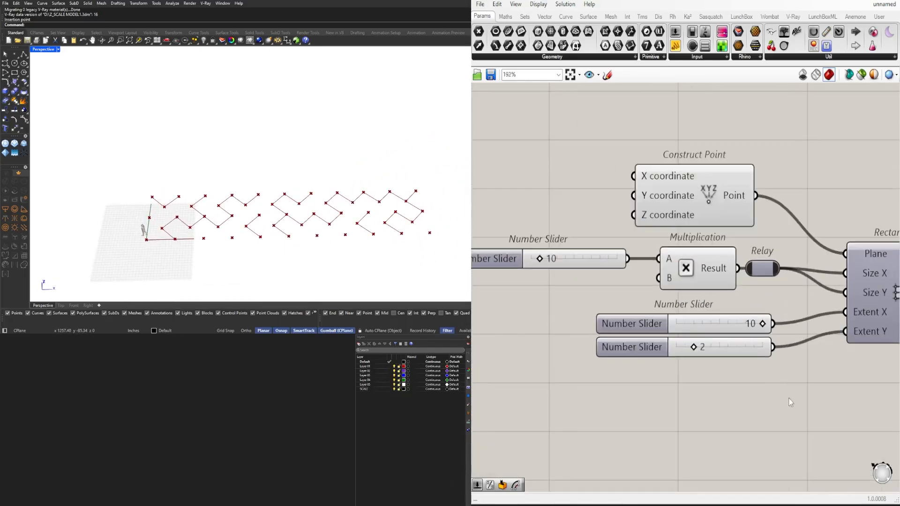
left_click_drag(789, 398, 599, 412)
key("ctrl+z")
left_click_drag(776, 318, 545, 249)
left_click_drag(706, 275, 682, 321)
left_click(729, 362)
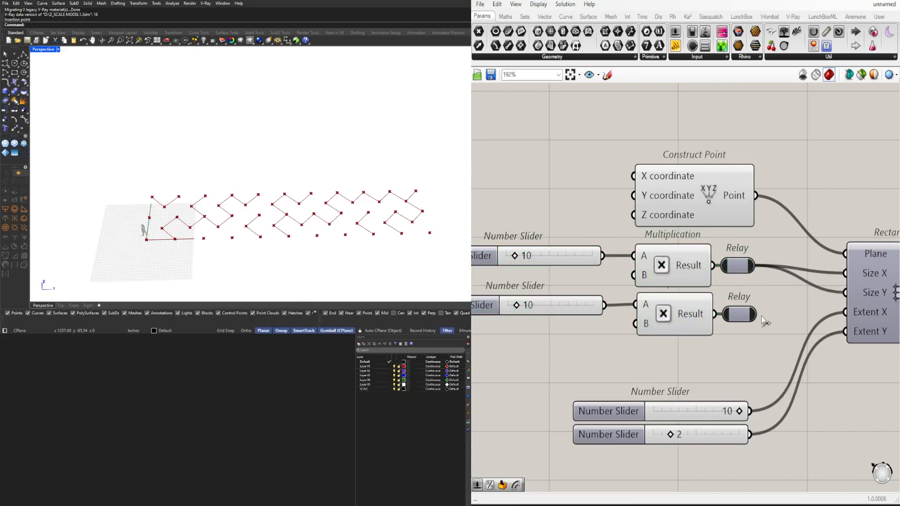
left_click_drag(757, 315, 845, 293)
scroll(611, 320, "up", 4)
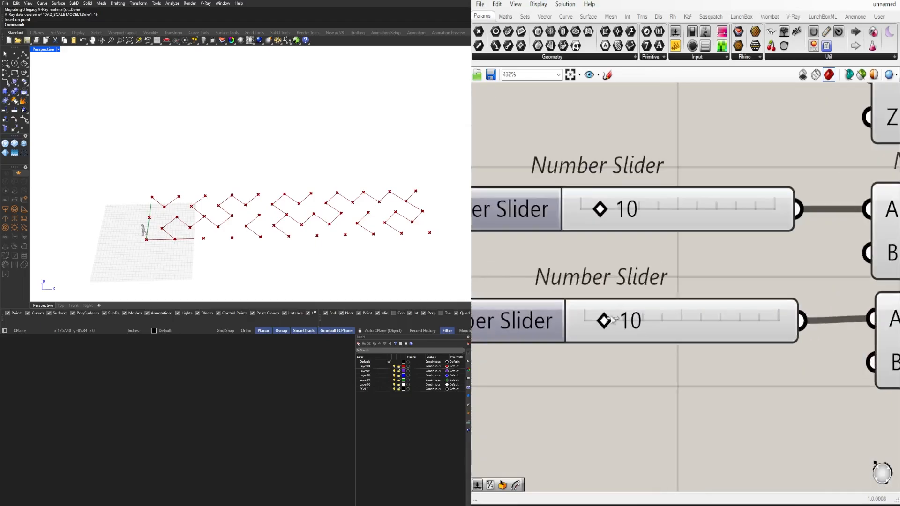
left_click_drag(612, 320, 615, 406)
scroll(634, 292, "down", 5)
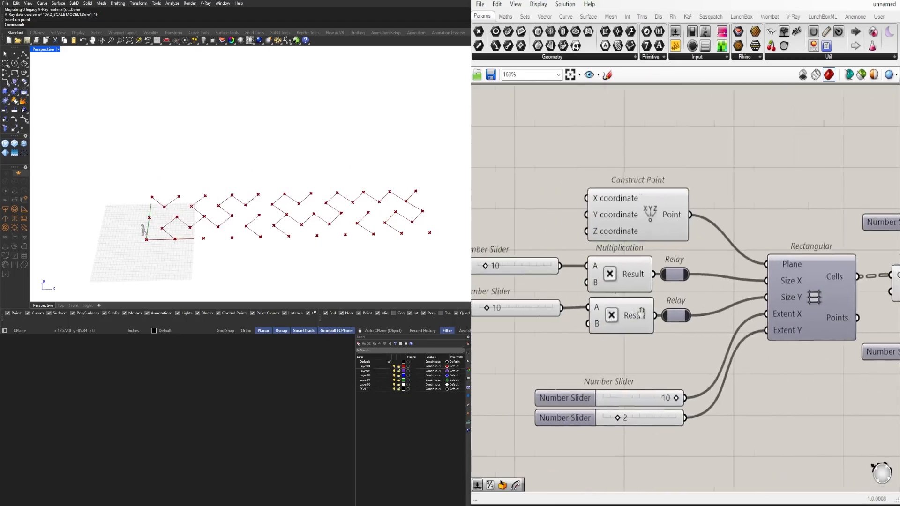
left_click_drag(771, 280, 837, 297)
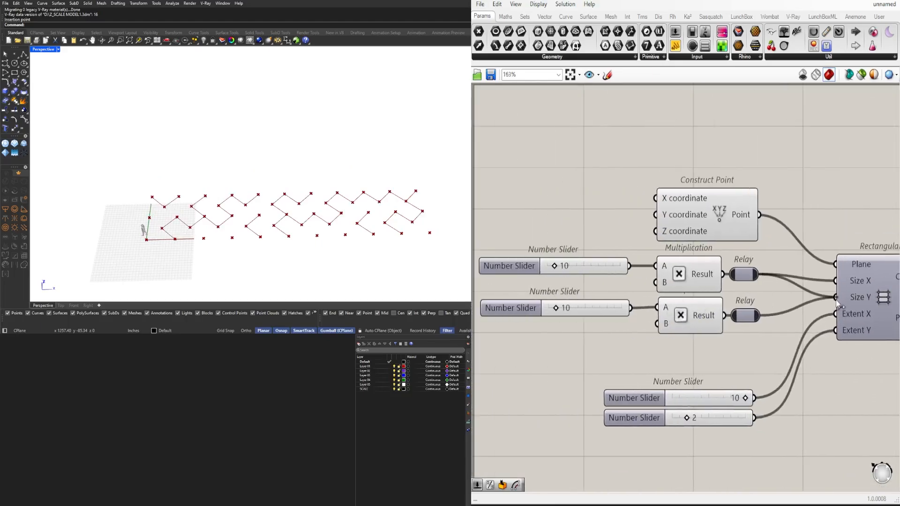
left_click_drag(753, 357, 596, 305)
key("Delete")
Step: Try 25 on the cell size slider, and set it to 15 to compare the pattern with the human figure
scroll(575, 289, "up", 3)
left_click_drag(553, 267, 573, 267)
scroll(238, 187, "down", 6)
right_click_drag(238, 187, 259, 177)
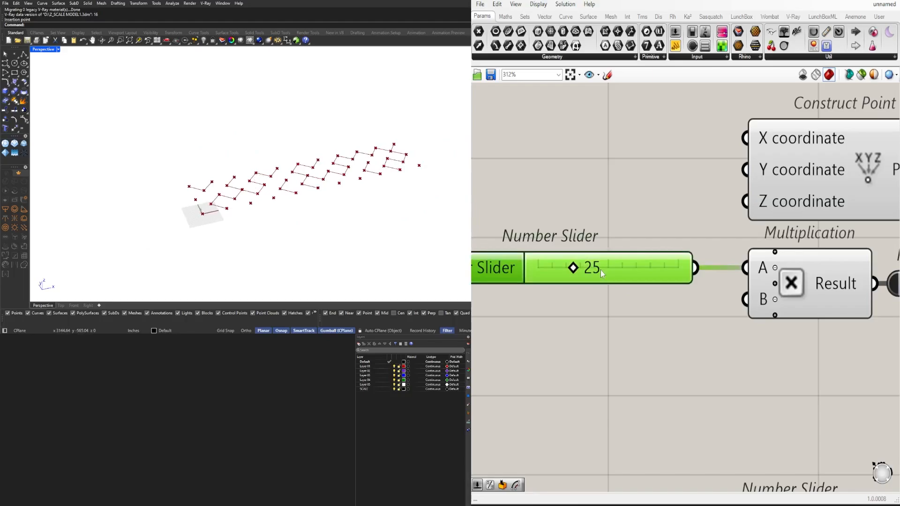
double_click(576, 271)
type("15")
key("Return")
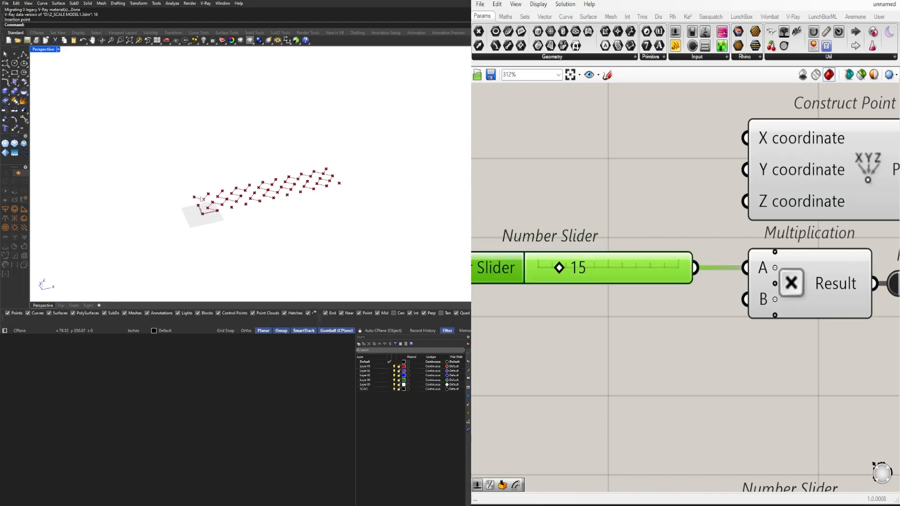
scroll(201, 200, "up", 8)
right_click_drag(201, 200, 220, 192)
scroll(677, 313, "down", 6)
Step: Move the two extent sliders up directly beneath Multiplication and set the grid's Extent Y to 3
right_click_drag(778, 362, 652, 387)
left_click(652, 387)
scroll(594, 434, "up", 2)
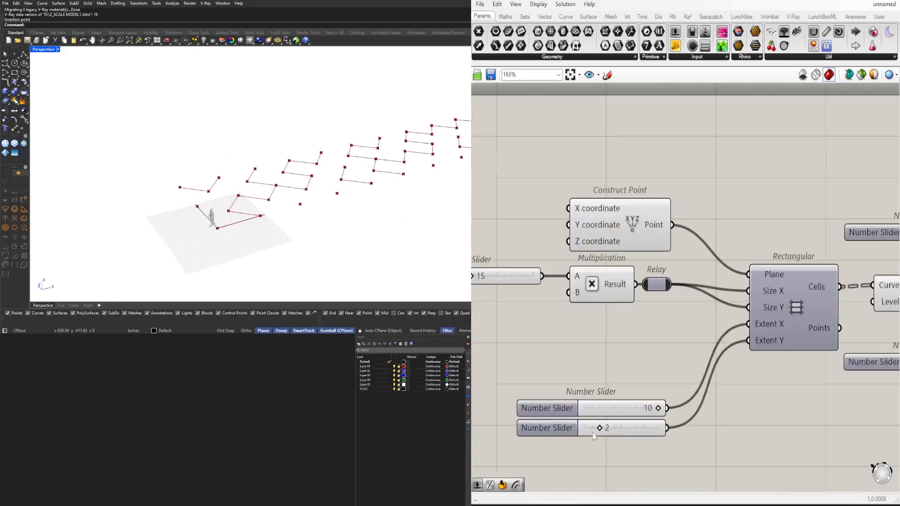
left_click_drag(610, 381, 567, 324)
left_click(593, 369)
scroll(608, 349, "up", 3)
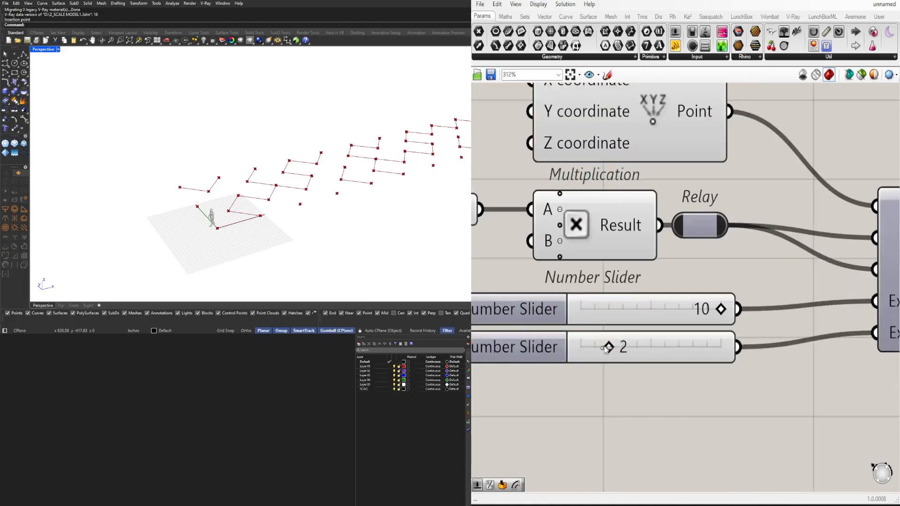
mouse_move(606, 349)
left_mouse_down()
mouse_move(583, 348)
mouse_move(619, 352)
left_mouse_up()
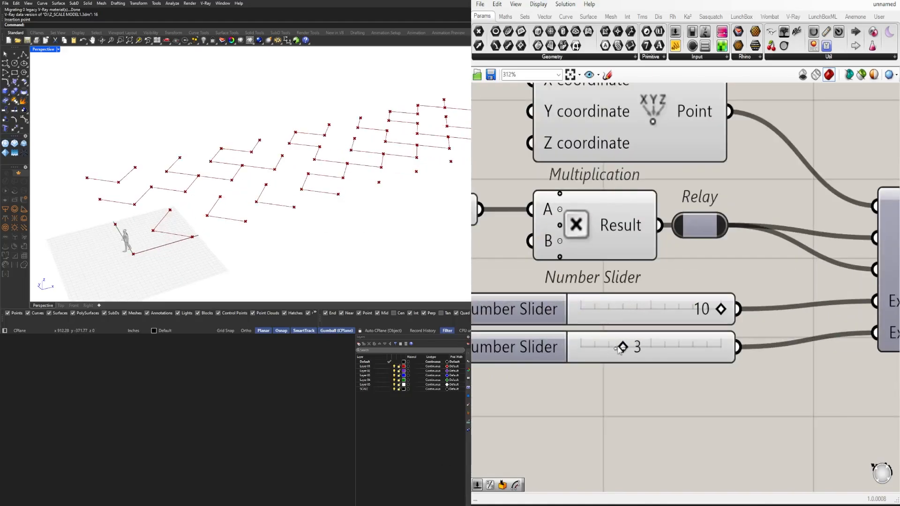
right_click_drag(186, 182, 356, 195)
Step: Try 0 and 1 as the Random component's seed, and set the seed slider to 2
scroll(605, 274, "down", 5)
right_click_drag(561, 310, 649, 305)
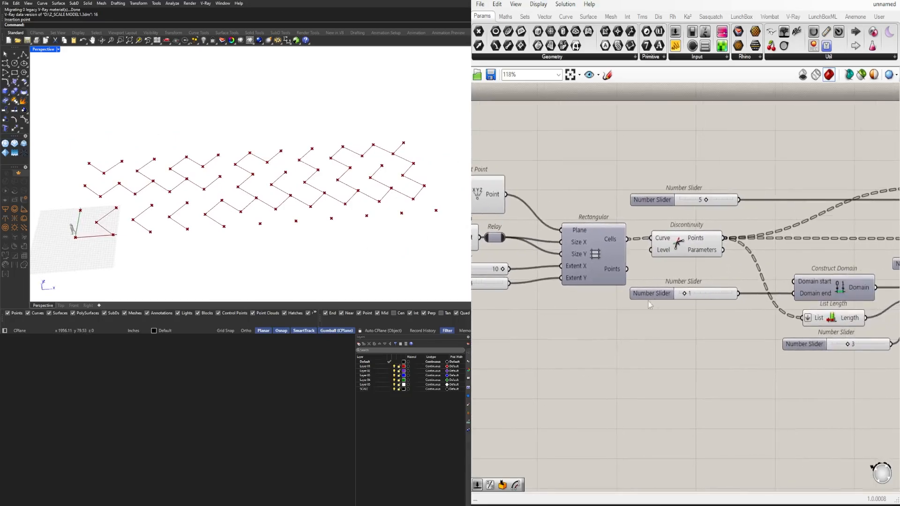
right_click_drag(783, 325, 676, 325)
scroll(741, 338, "up", 7)
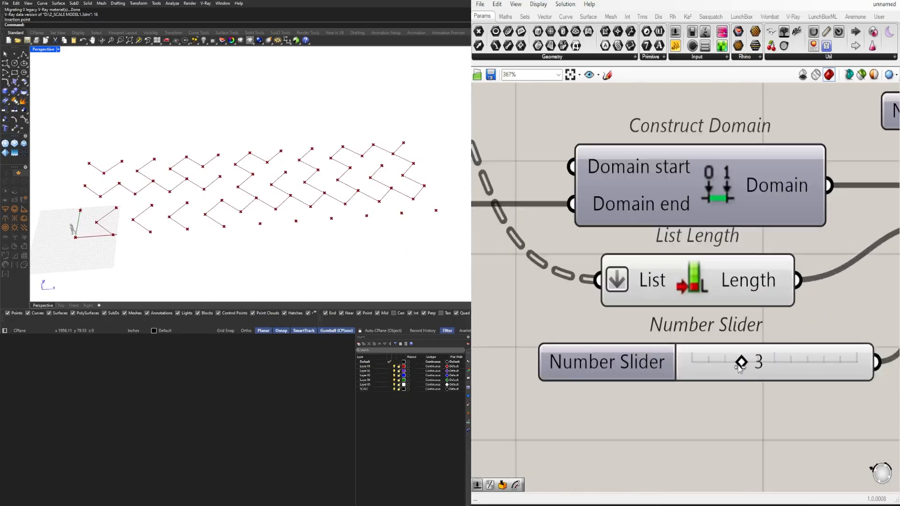
left_click_drag(741, 363, 685, 366)
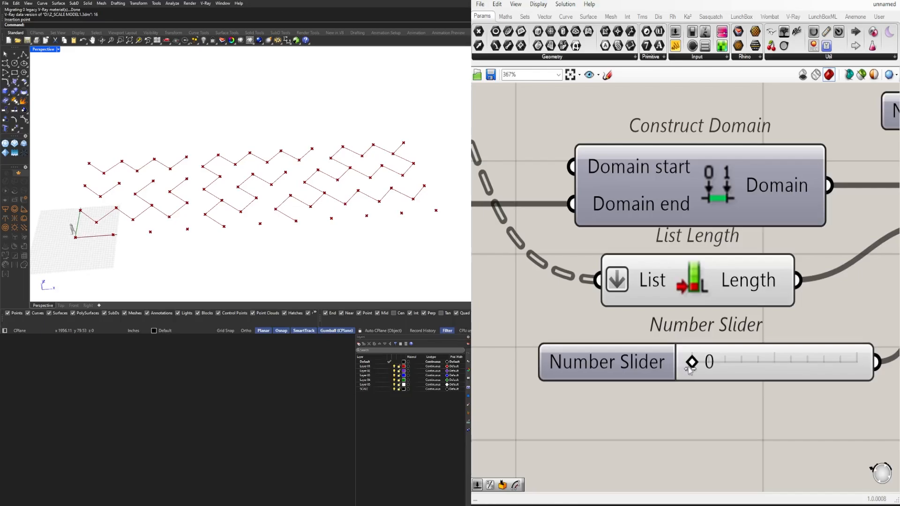
left_click_drag(690, 371, 699, 373)
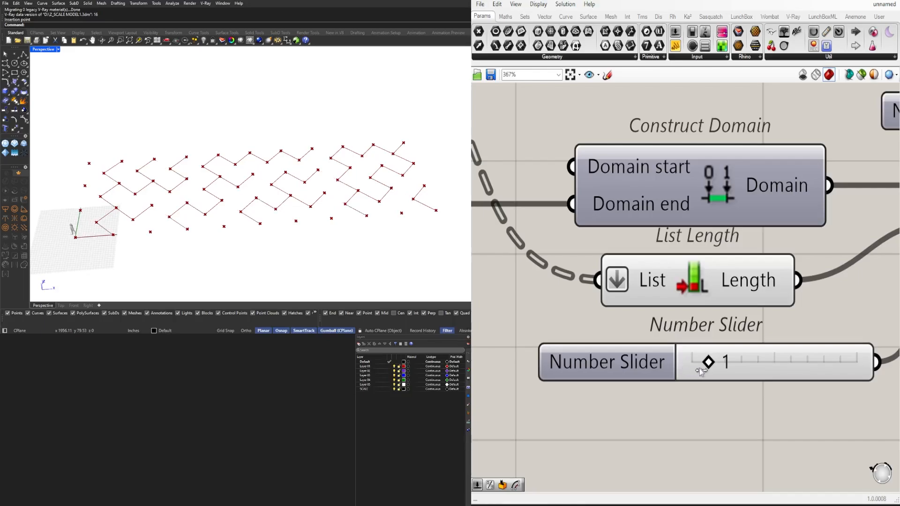
left_click_drag(708, 372, 717, 372)
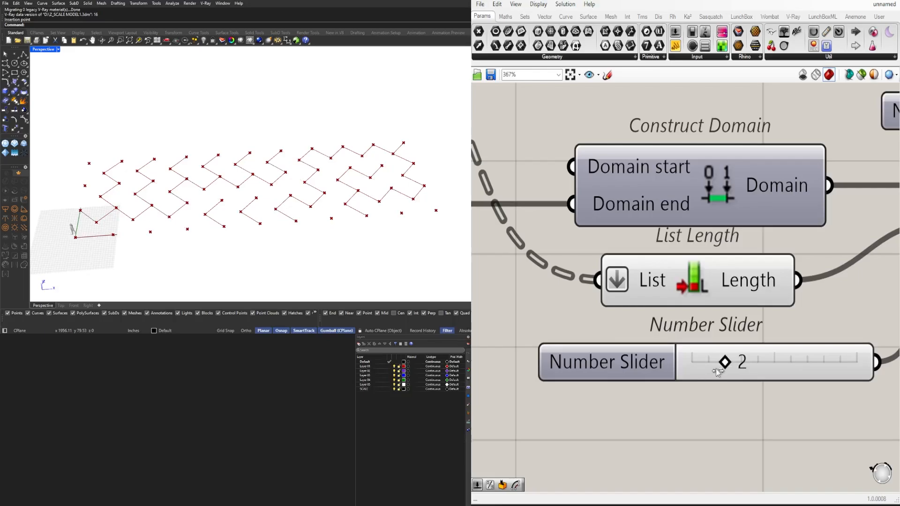
Step: Set the Rectangular grid's Extent Y slider to 2
scroll(698, 323, "down", 5)
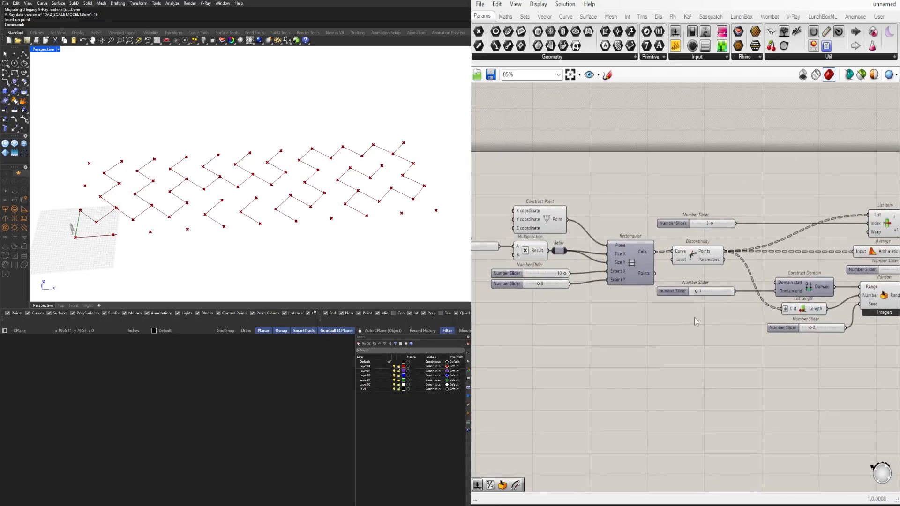
scroll(550, 298, "up", 3)
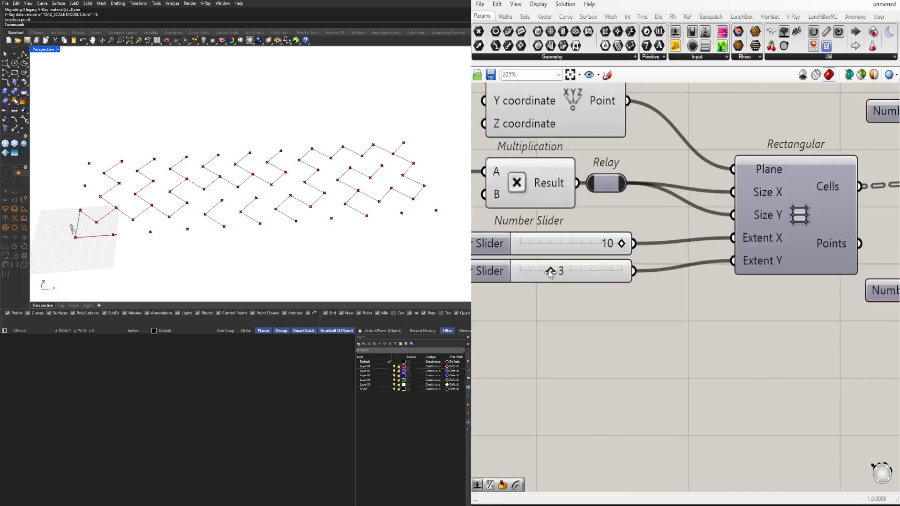
left_click_drag(547, 275, 547, 276)
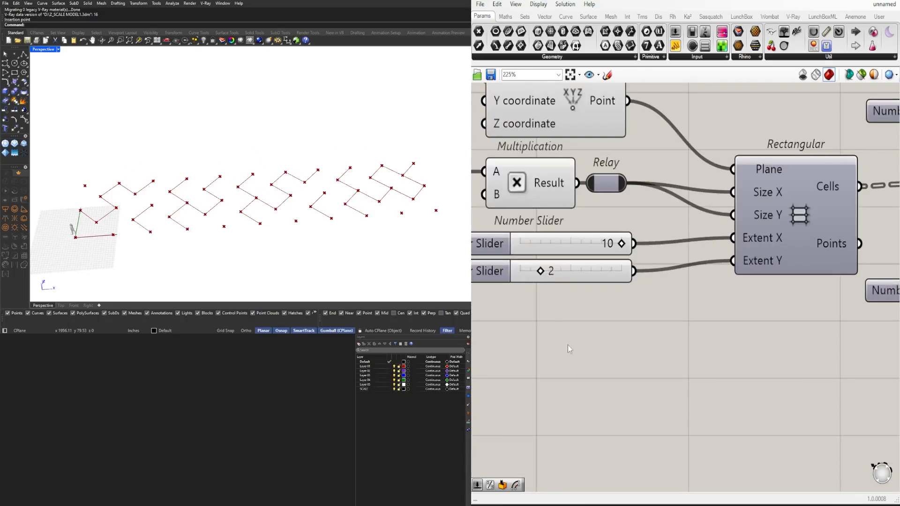
scroll(587, 318, "down", 3)
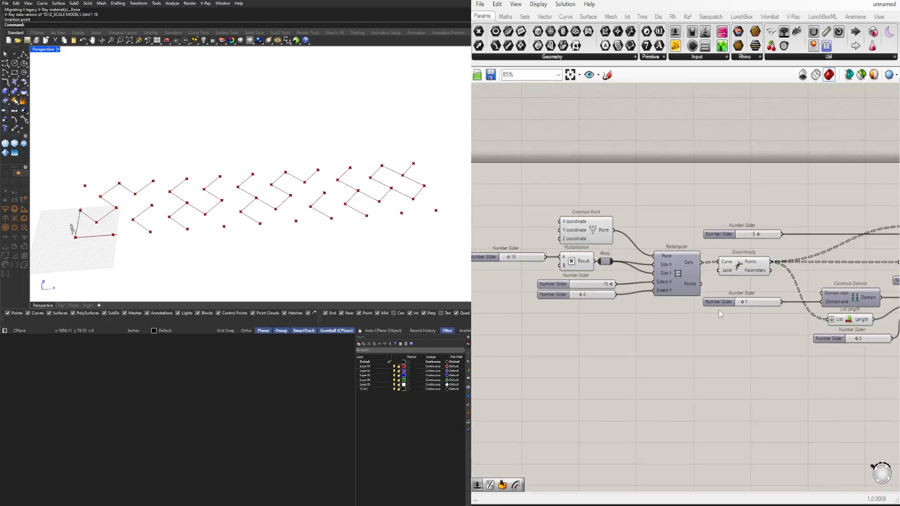
right_click_drag(719, 311, 558, 284)
scroll(558, 284, "down", 1)
right_click_drag(773, 261, 668, 257)
left_click(736, 244)
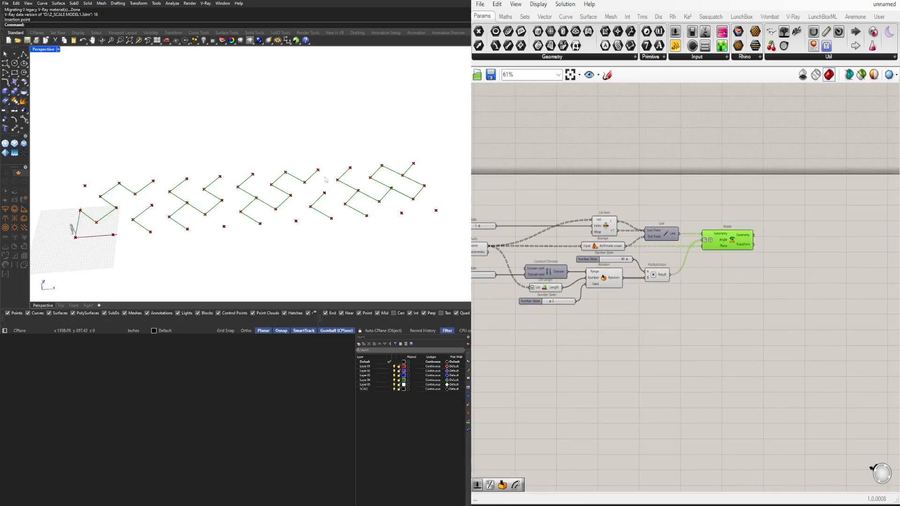
right_click_drag(327, 181, 329, 166)
right_click_drag(668, 298, 652, 311)
scroll(727, 262, "up", 4)
right_click_drag(813, 257, 730, 266)
left_click(729, 266)
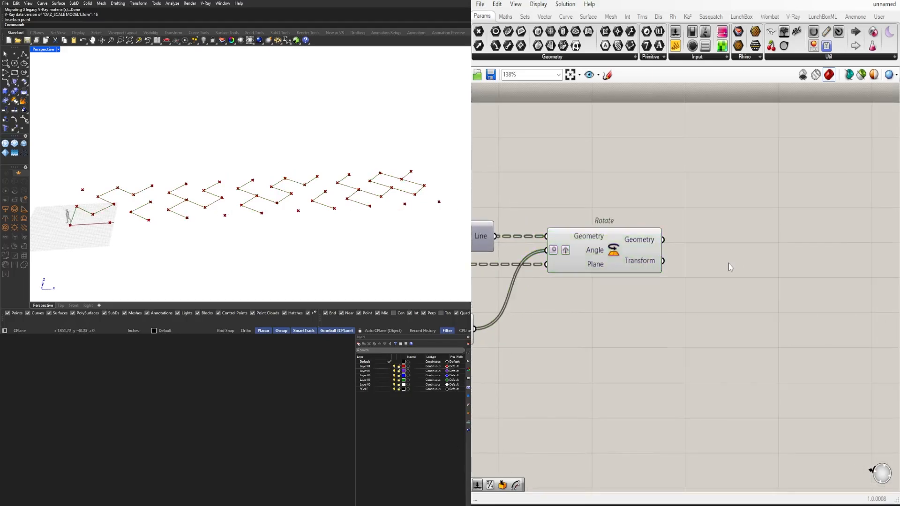
double_click(730, 264)
type("explode")
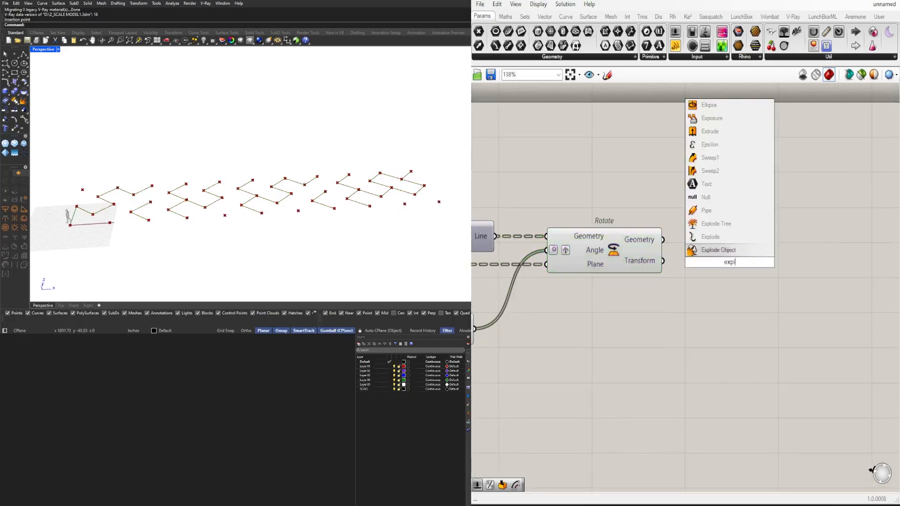
Step: Examine the data structure of Rotate's Geometry output and of its Geometry and Plane inputs
left_click(633, 248)
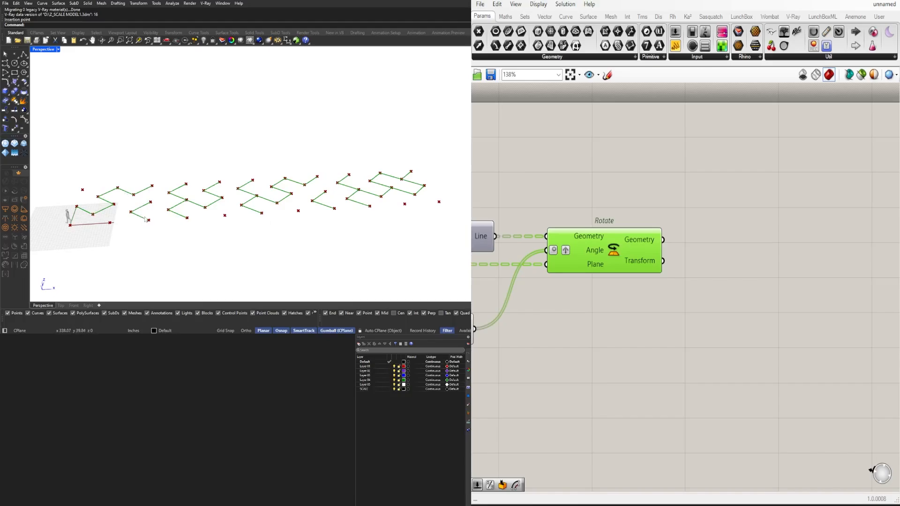
left_click(522, 276)
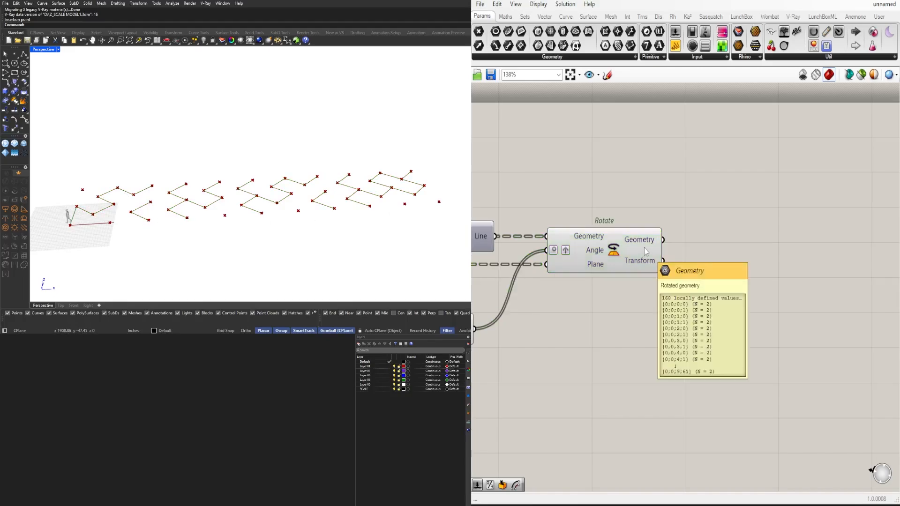
left_click(597, 240)
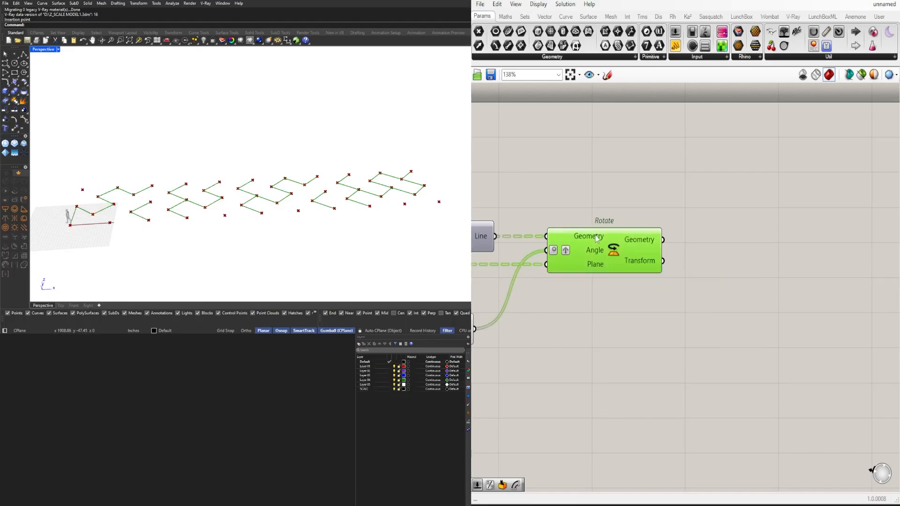
mouse_move(596, 265)
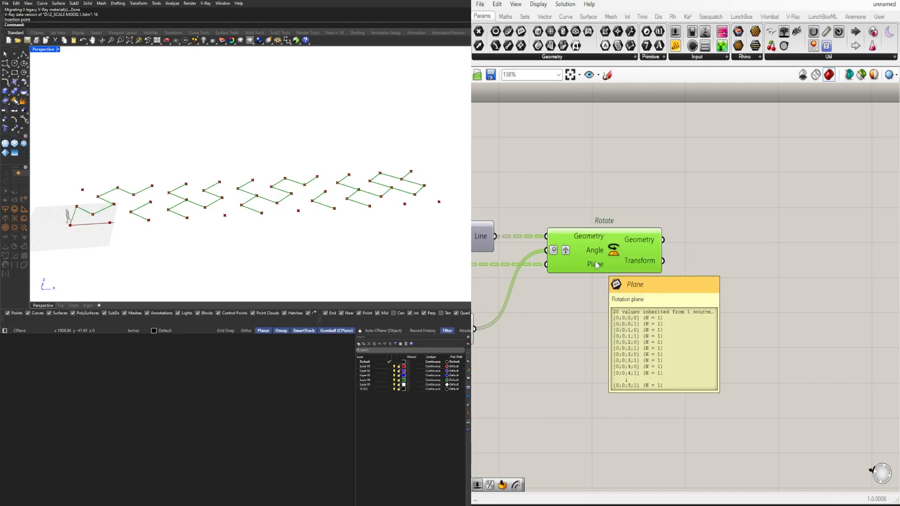
right_click_drag(596, 270, 708, 280)
scroll(722, 271, "down", 3)
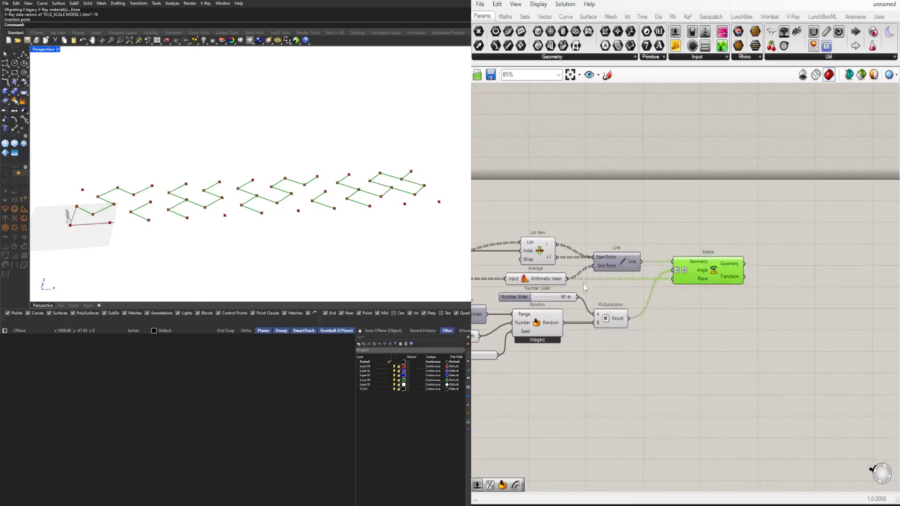
scroll(733, 273, "up", 2)
mouse_move(733, 272)
left_mouse_down()
mouse_move(745, 294)
mouse_move(742, 281)
left_mouse_up()
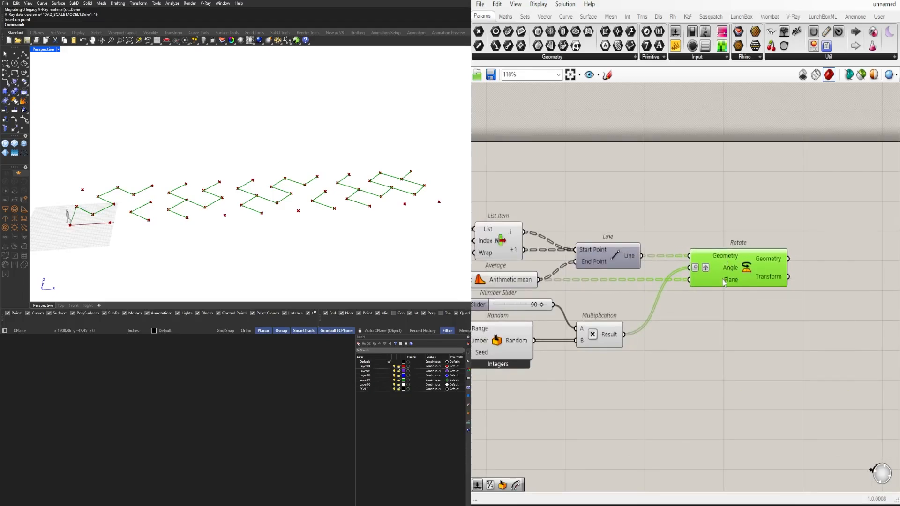
mouse_move(725, 282)
Step: Examine the Random output list upstream, plus the Rectangular cells and the Discontinuity points
right_click_drag(595, 338, 645, 311)
mouse_move(567, 318)
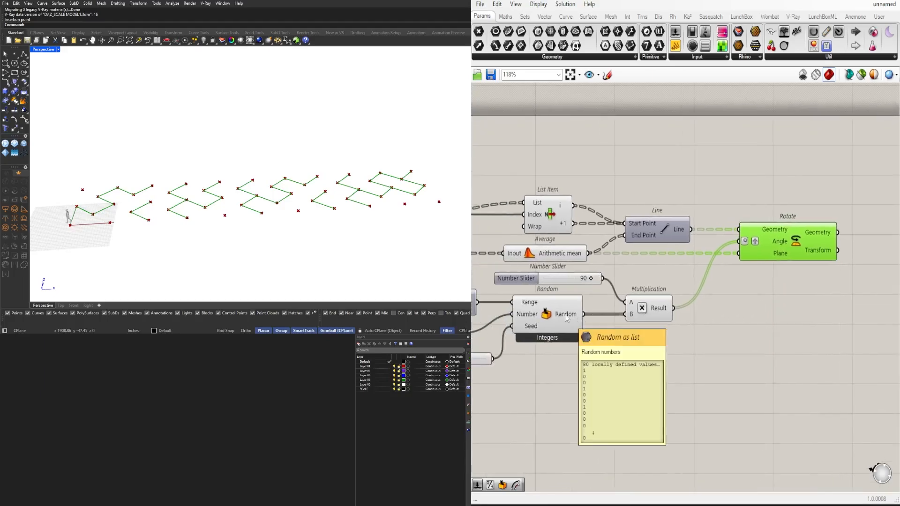
right_click_drag(566, 319, 817, 330)
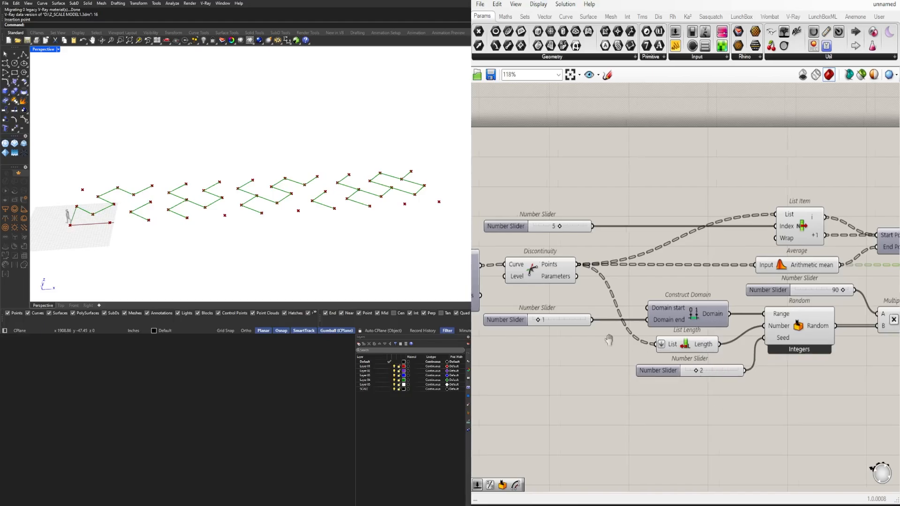
scroll(609, 339, "down", 1)
right_click_drag(609, 339, 746, 333)
left_click(609, 297)
right_click_drag(727, 287, 665, 280)
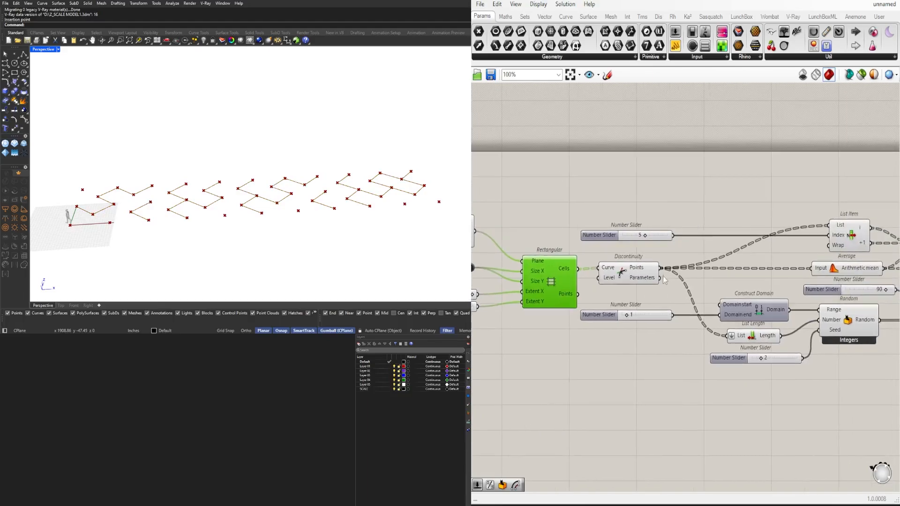
left_click(631, 266)
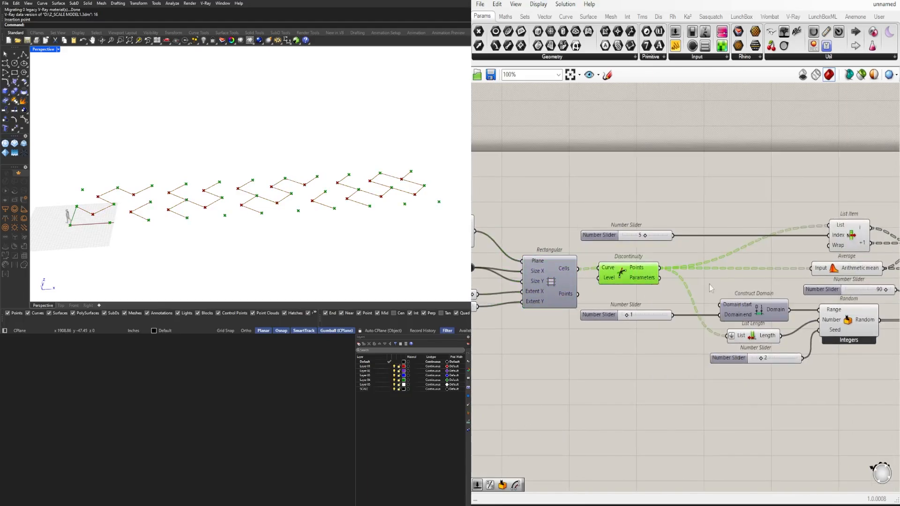
Step: Move Average above Construct Domain and wire its Arithmetic mean output to List Length's List input, replacing the Discontinuity points
right_click_drag(801, 284, 720, 281)
left_click_drag(757, 271, 646, 333)
scroll(685, 343, "up", 3)
Step: Set the wire display of List Length's List input to hidden
left_click(662, 333)
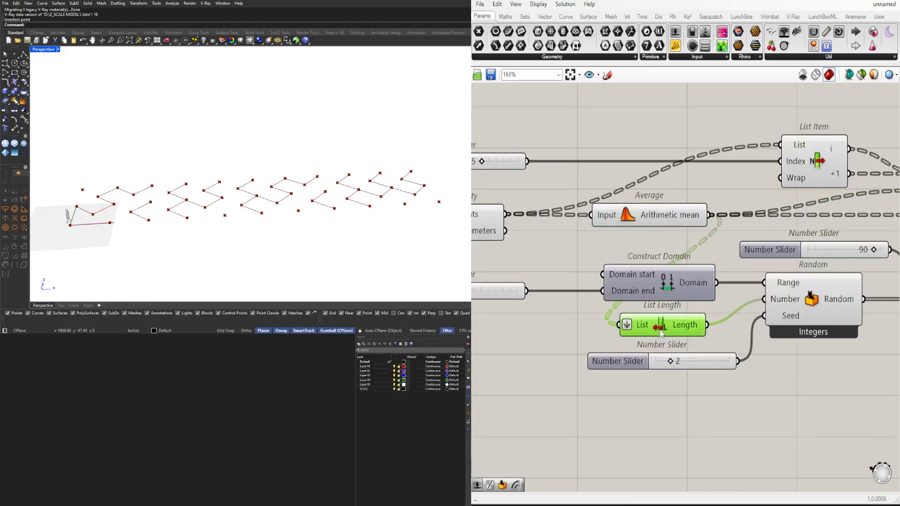
right_click(636, 327)
mouse_move(722, 340)
left_click(777, 364)
left_click(792, 396)
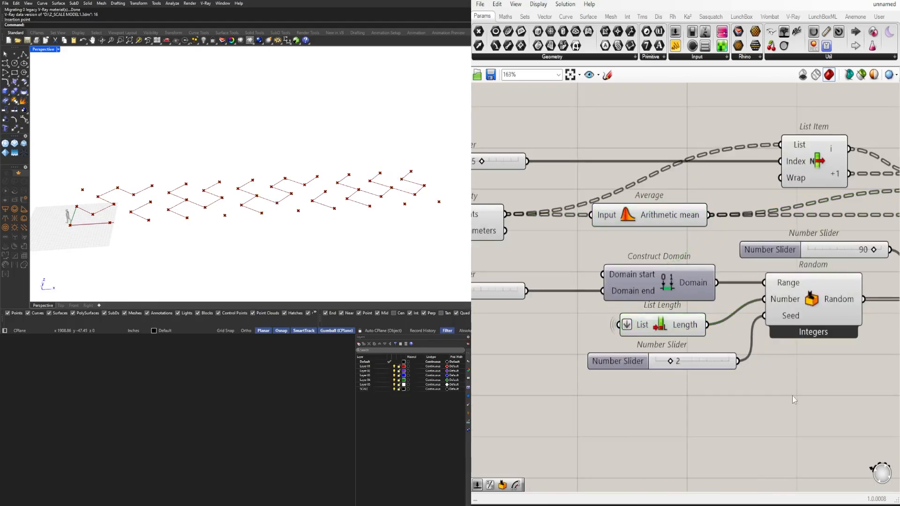
Step: Select Rotate to highlight the rotated lines in the Rhino viewport
scroll(842, 366, "down", 3)
right_click_drag(842, 366, 615, 367)
left_click(605, 336)
left_click(779, 266)
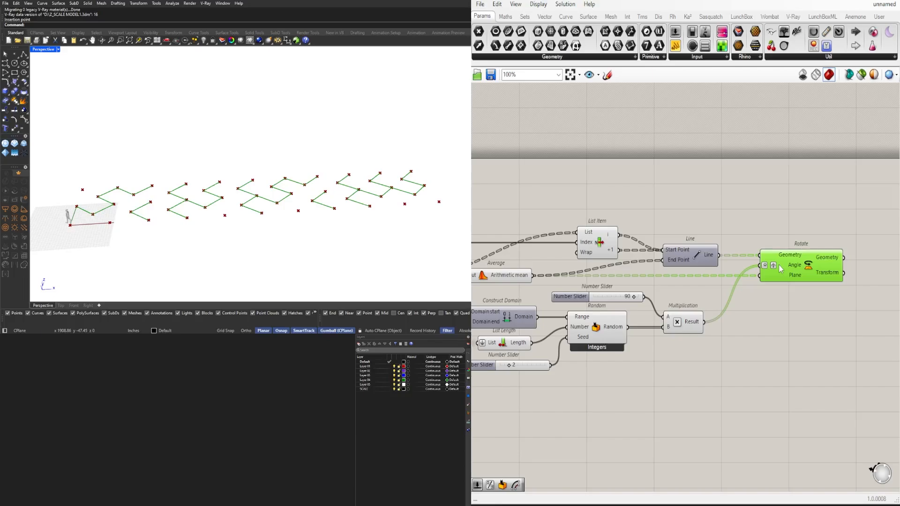
mouse_move(717, 357)
right_mouse_down()
mouse_move(778, 354)
mouse_move(717, 362)
right_mouse_up()
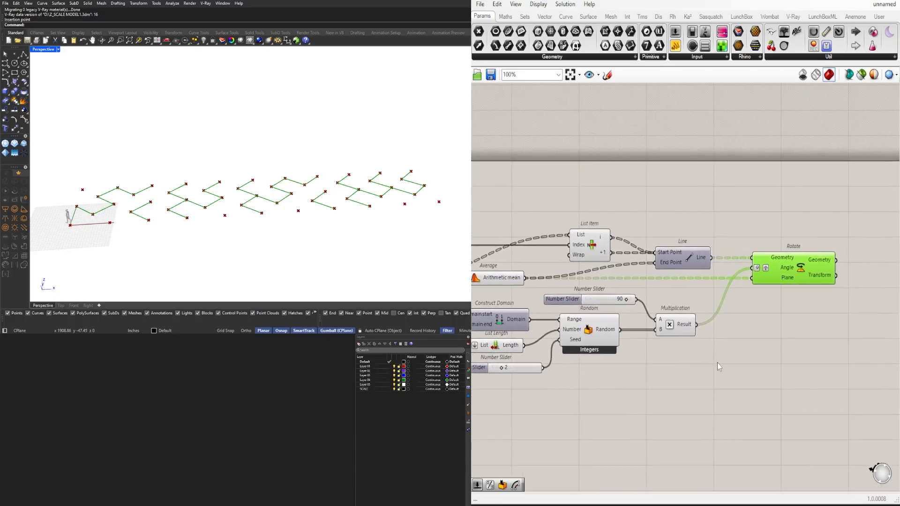
left_click(787, 303)
mouse_move(821, 262)
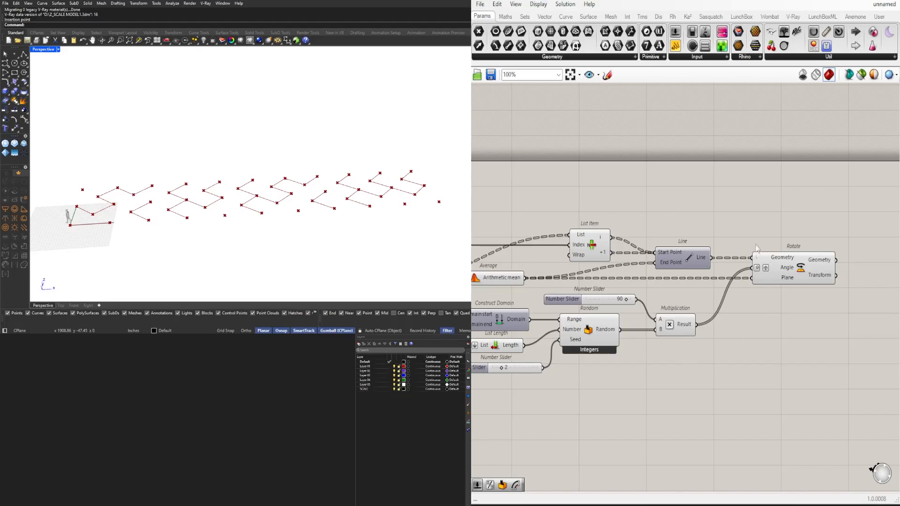
left_click_drag(800, 265, 809, 265)
right_click_drag(356, 235, 360, 256)
right_click_drag(691, 294, 543, 301)
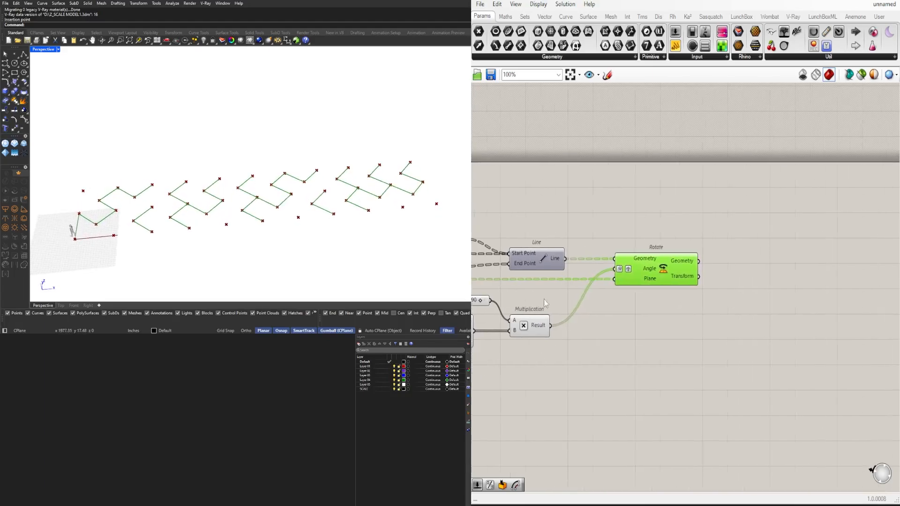
scroll(714, 298, "up", 4)
double_click(758, 278)
type("p")
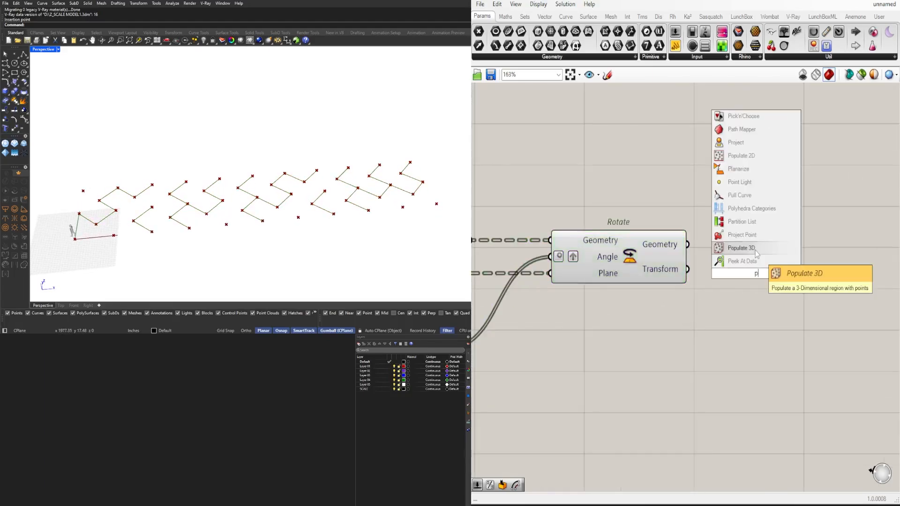
key("Escape")
Step: Add an Offset Curve component fed by Rotate's Geometry output and place it lower on the canvas
double_click(773, 252)
type("of")
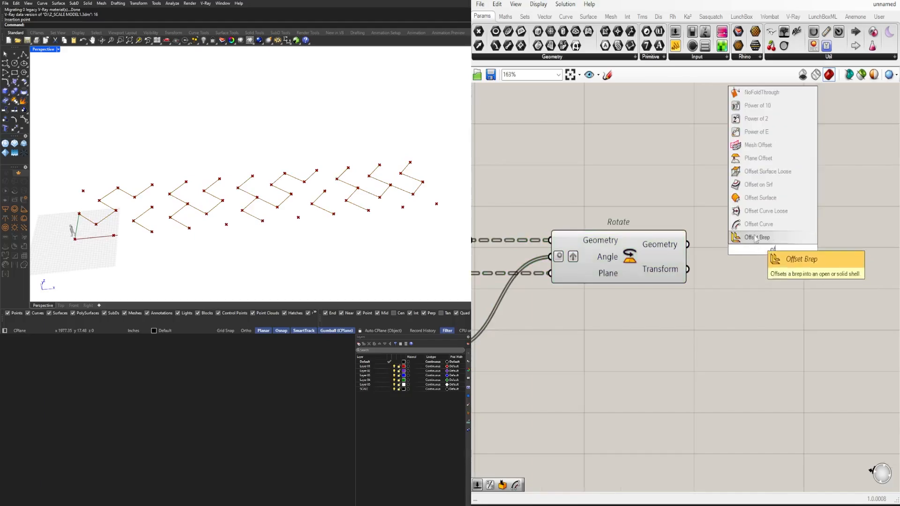
left_click(759, 224)
left_click_drag(699, 244, 729, 226)
right_click_drag(751, 265, 673, 275)
left_click_drag(680, 281, 756, 372)
Step: Add a number slider set to 3.50, wire it to Offset Curve's Distance input, and move it further from the component
double_click(631, 364)
type("3")
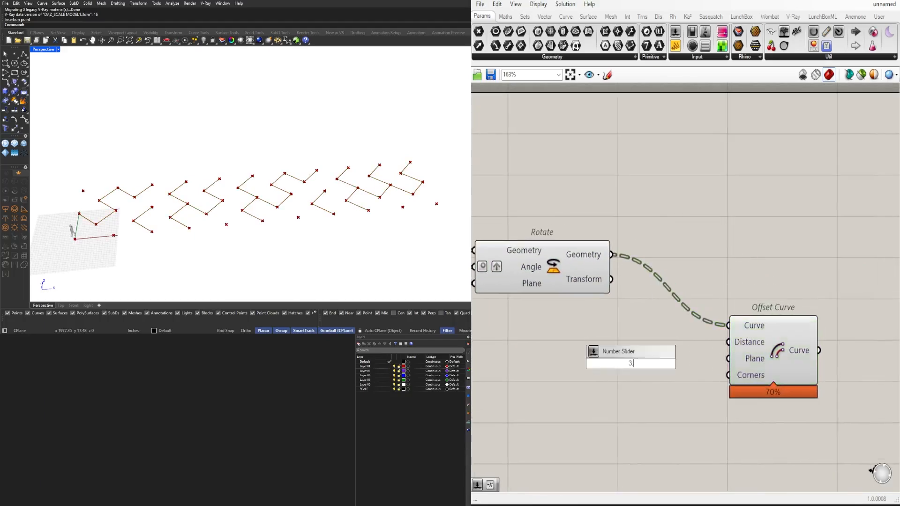
key("Return")
scroll(689, 356, "up", 3)
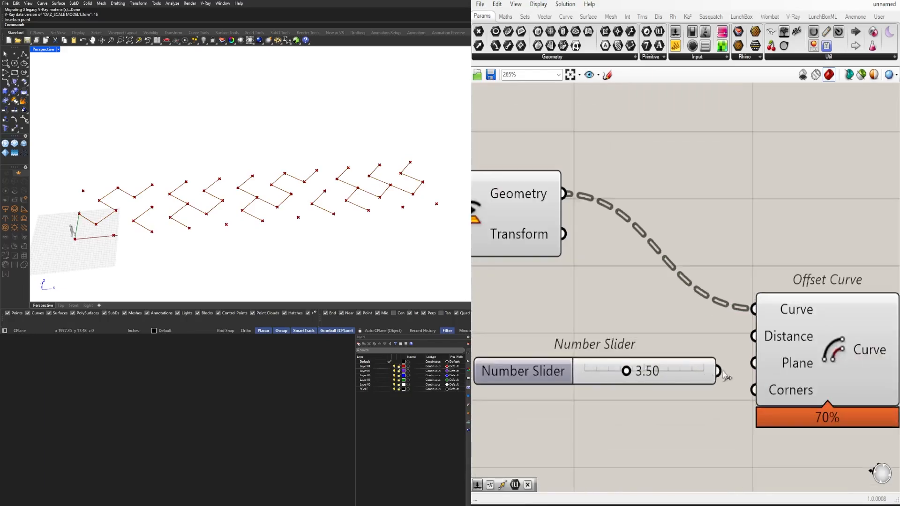
left_click_drag(720, 372, 754, 336)
scroll(753, 347, "down", 3)
left_click_drag(718, 366, 638, 342)
Step: Duplicate Offset Curve above the original and feed the lower one's Distance through a Negative component driven by the 3.50 slider
right_click_drag(758, 375, 680, 382)
left_click_drag(717, 355, 776, 287)
double_click(650, 378)
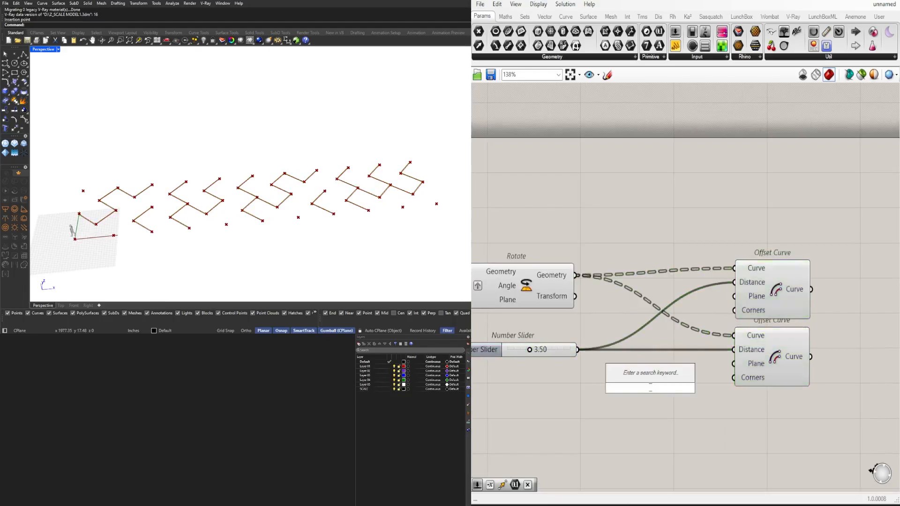
type("negative")
key("Return")
left_click_drag(583, 351, 616, 388)
left_click_drag(717, 369, 734, 350)
left_click_drag(657, 388, 682, 350)
Step: Examine the offset lines on both sides of the rotated lines in the Rhino viewport, highlighting the upper Offset Curve's result
right_click_drag(599, 332, 540, 331)
scroll(328, 206, "up", 10)
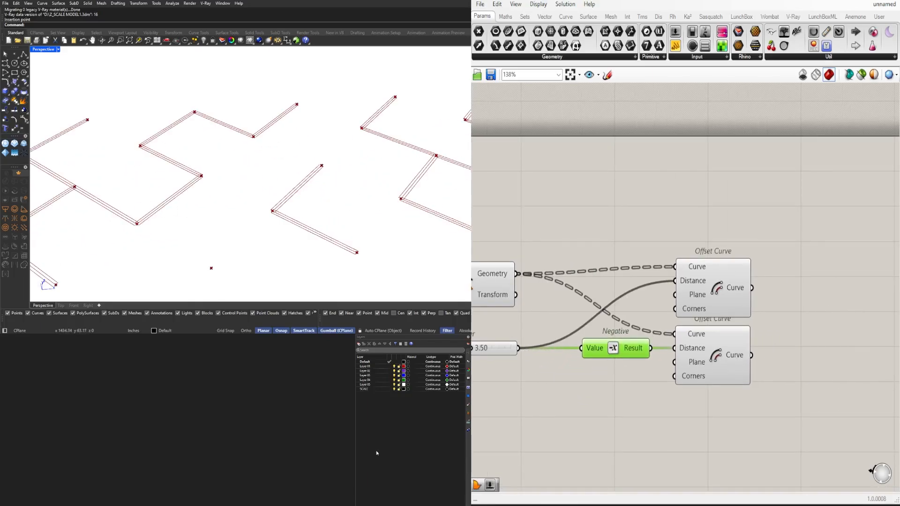
scroll(257, 223, "down", 5)
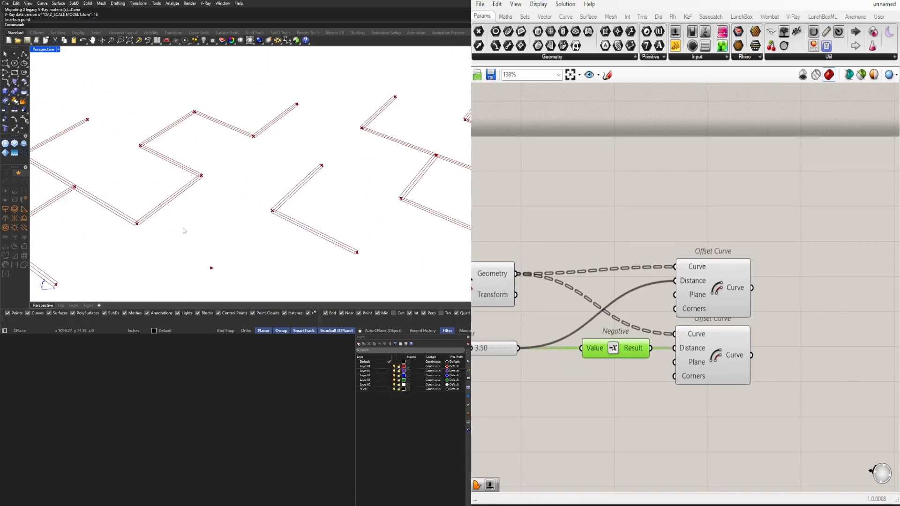
scroll(184, 231, "up", 3)
scroll(178, 230, "down", 4)
scroll(757, 355, "down", 2)
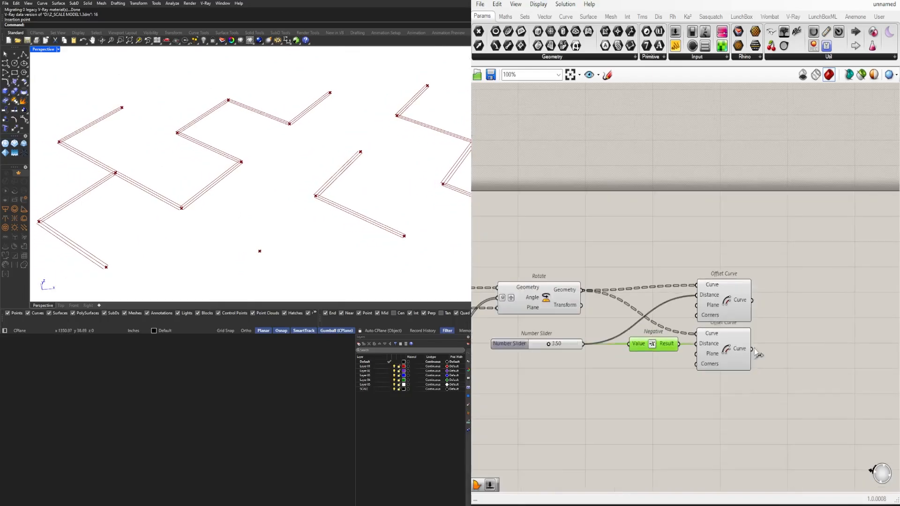
right_click_drag(728, 416, 707, 382)
left_click(786, 402)
left_click(684, 272)
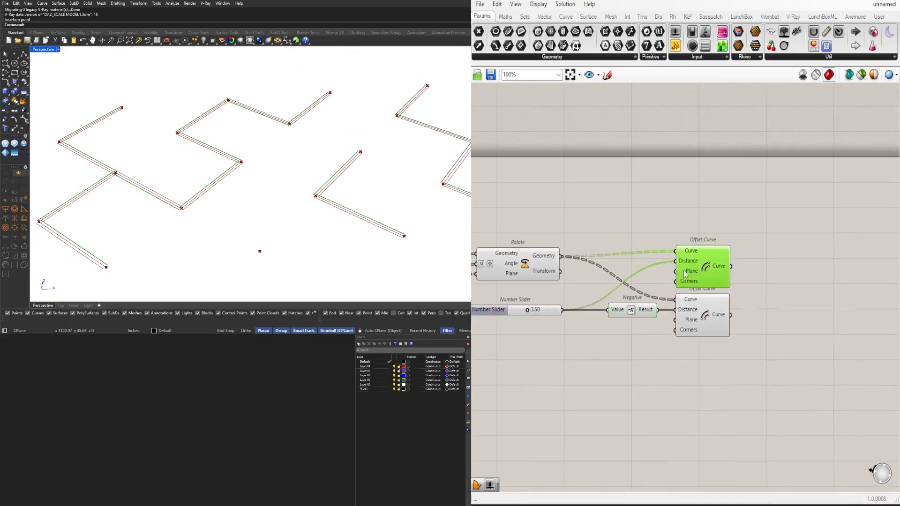
Step: Add an Extend Curve component below the two Offset Curve components
double_click(705, 404)
type("e")
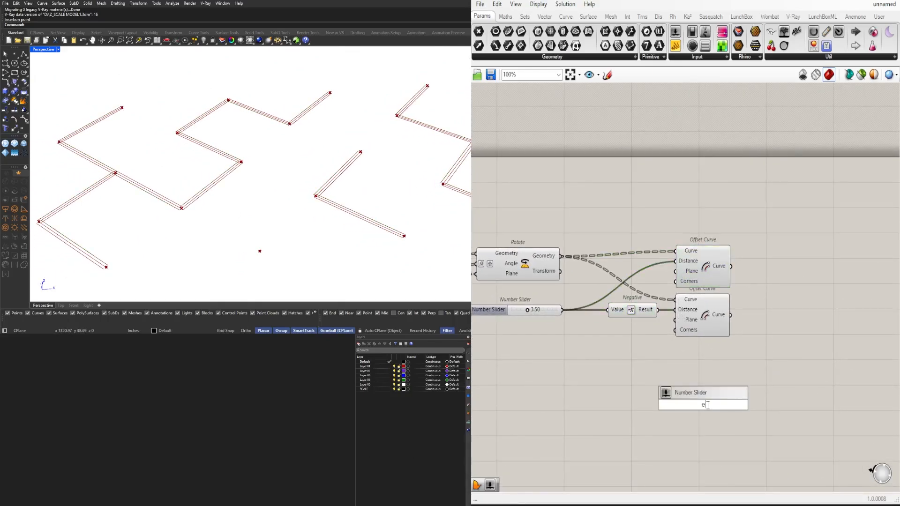
type("xtend")
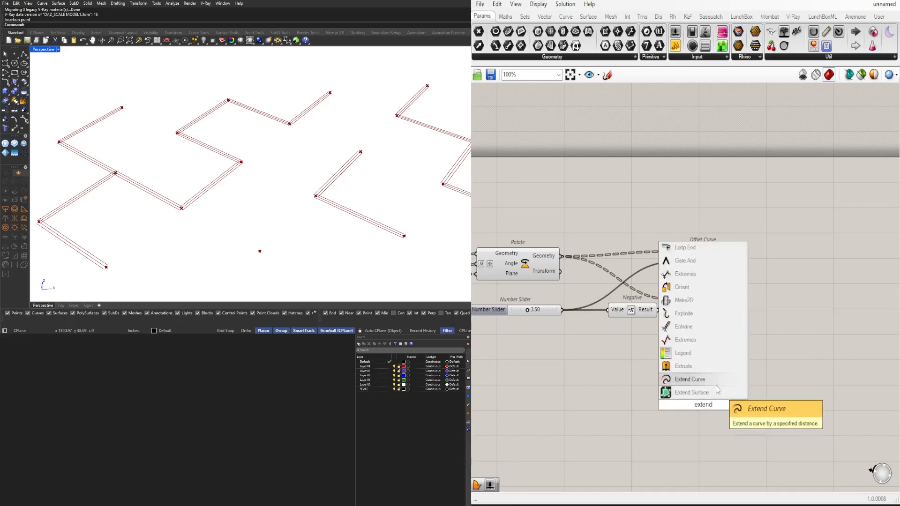
left_click(704, 391)
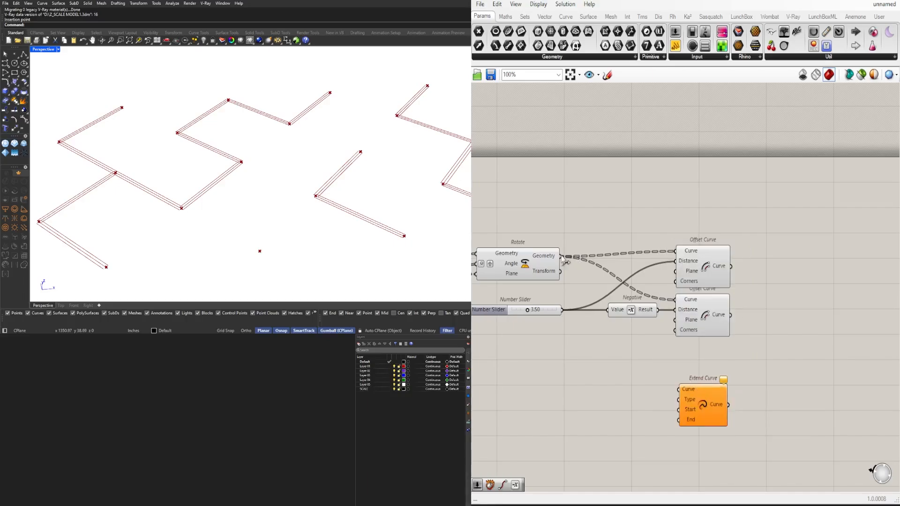
Step: Insert a relay on Rotate's Geometry wire and shift it with Negative and both Offset Curves away from Rotate
double_click(580, 256)
left_click_drag(840, 340, 575, 228)
left_click_drag(705, 274, 817, 274)
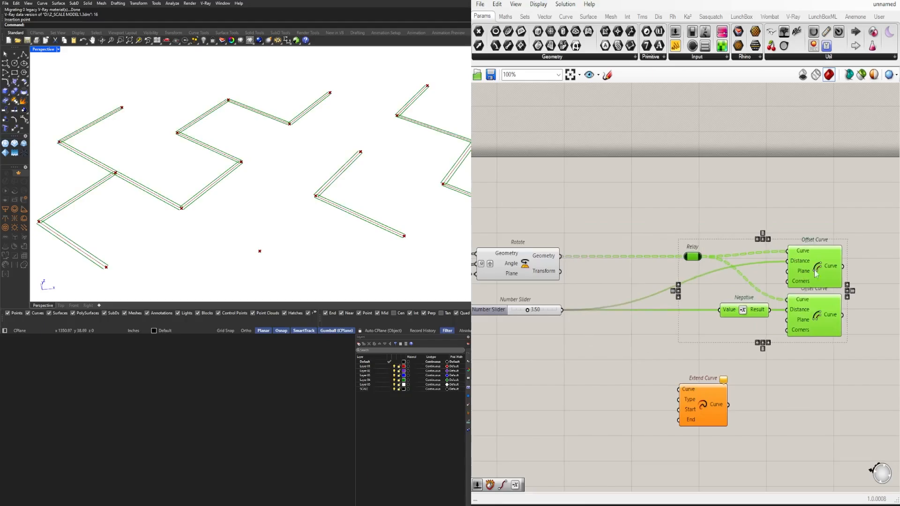
left_click(773, 347)
Step: Insert Extend Curve between Rotate's Geometry output and the relay, with the 3.50 slider driving its Start and End inputs
left_click_drag(711, 407, 644, 215)
left_click_drag(562, 310, 615, 218)
left_click_drag(565, 312, 626, 232)
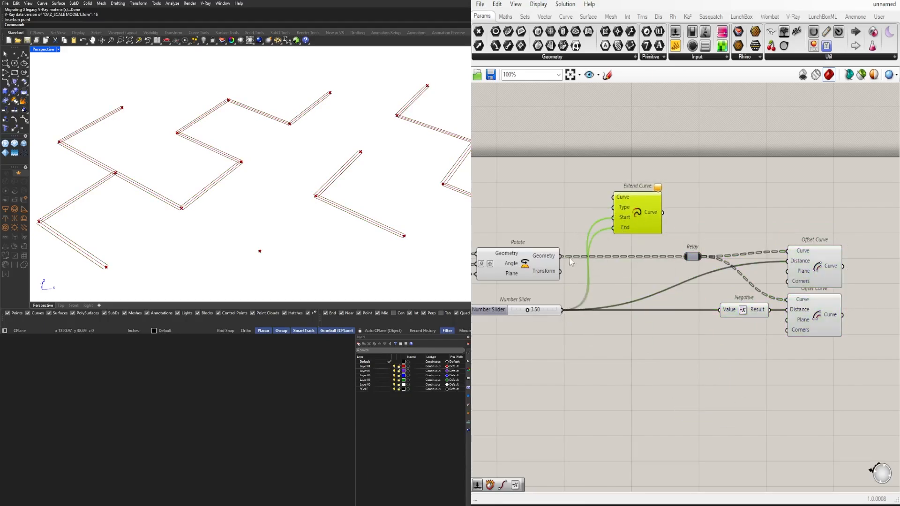
left_click_drag(561, 256, 649, 269)
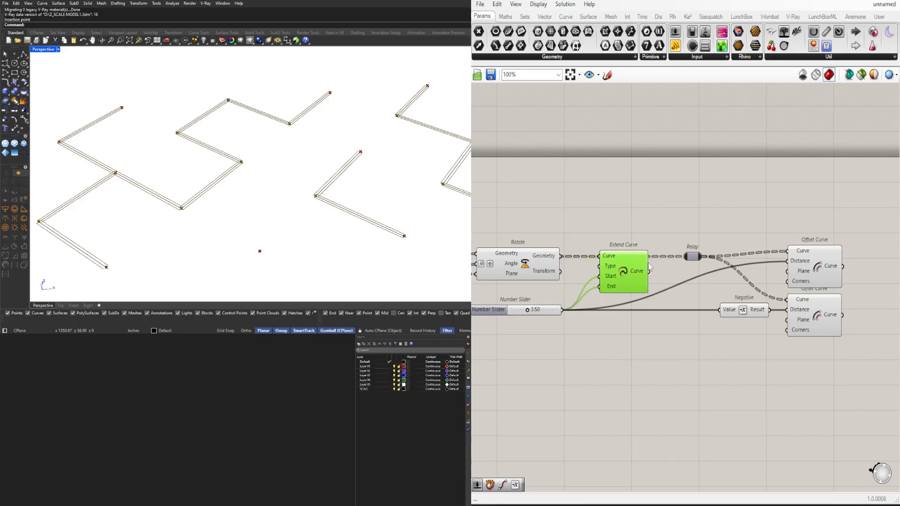
left_click(653, 273)
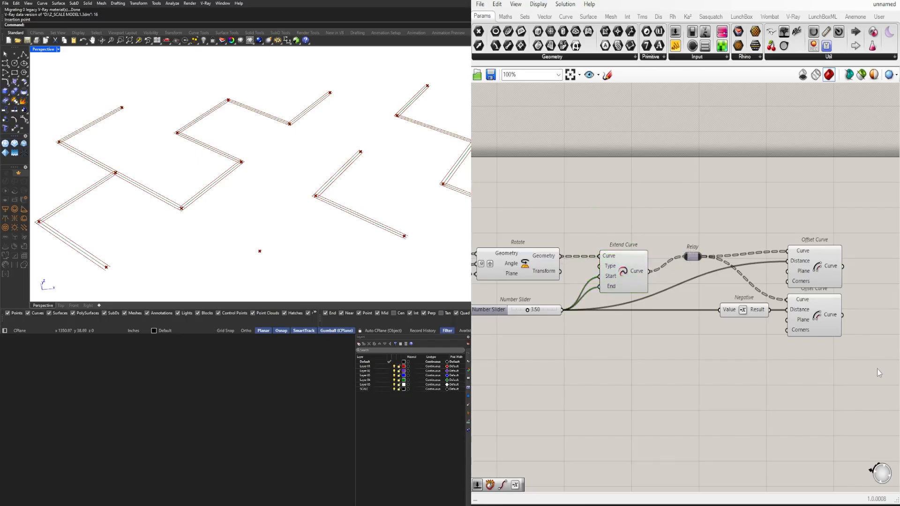
Step: Tidy the layout by aligning the relay, Negative and Offset Curves with Extend Curve's output and lowering the 3.50 slider
left_click_drag(881, 371, 681, 238)
left_click_drag(801, 268, 779, 283)
left_click(755, 234)
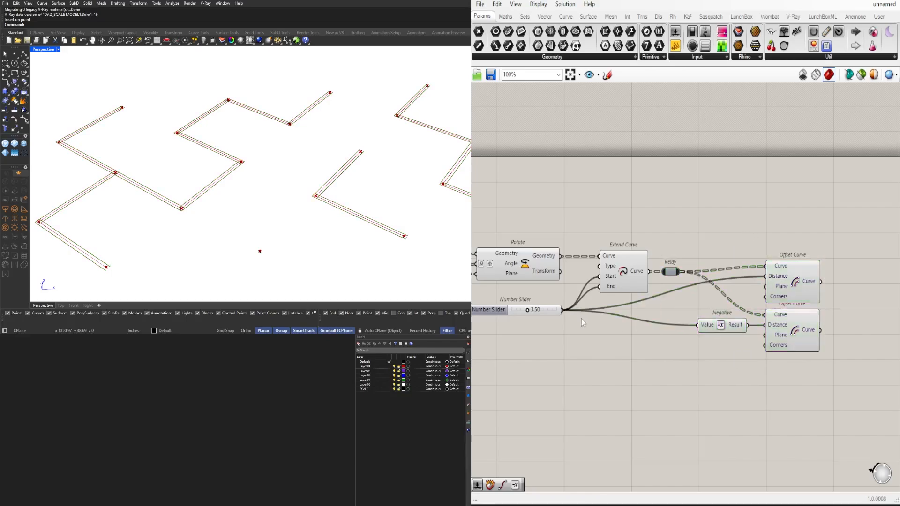
right_click_drag(499, 317, 550, 318)
left_click_drag(548, 316, 546, 331)
left_click(693, 386)
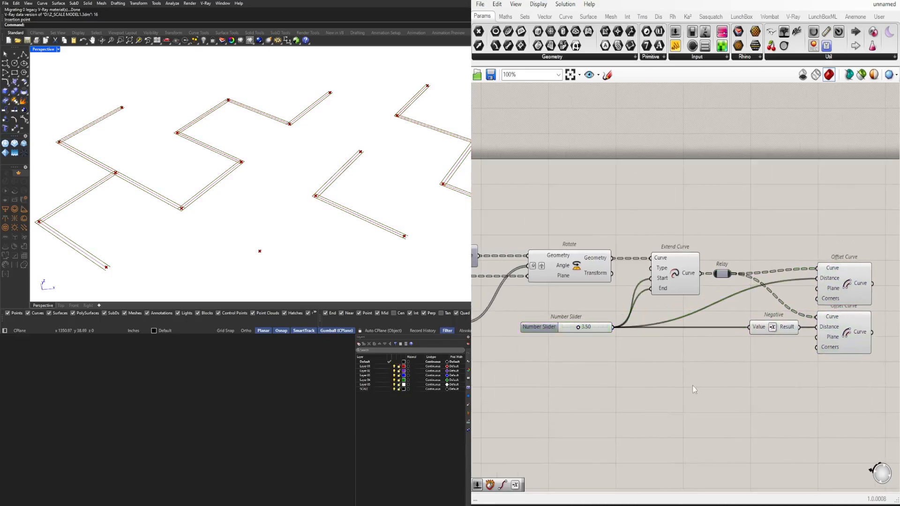
Step: Select the Offset Curve components individually and examine how their extended lines meet at the corners in the Rhino viewport
right_click_drag(693, 385, 597, 378)
left_click(739, 275)
left_click(751, 313)
right_click_drag(833, 349, 777, 367)
left_click(777, 368)
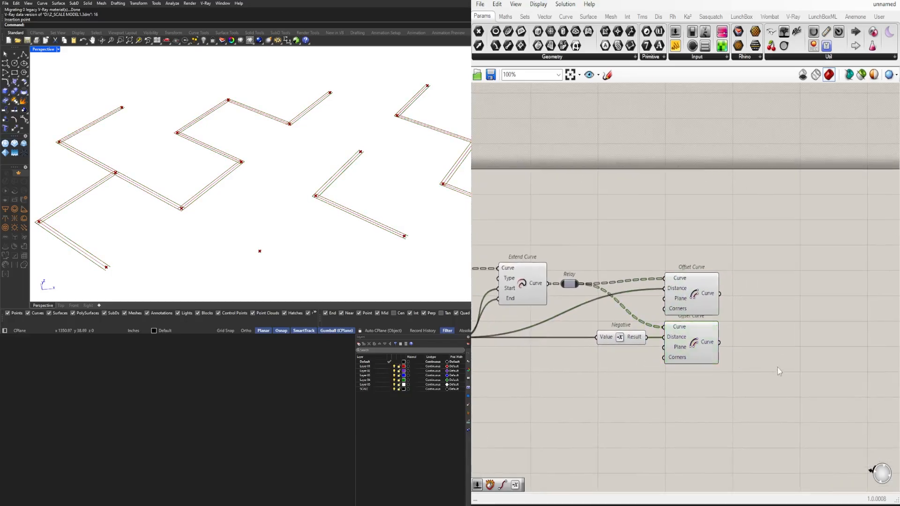
scroll(764, 328, "up", 2)
double_click(763, 328)
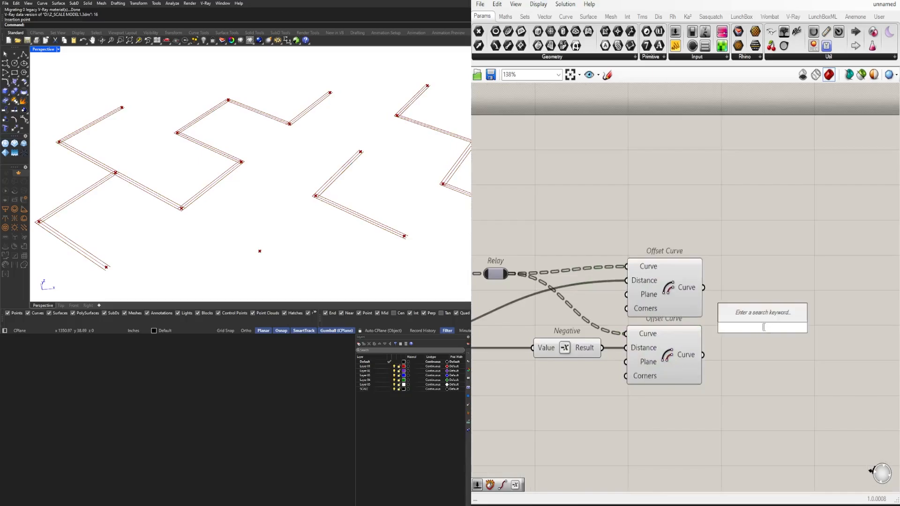
key("Escape")
left_click(679, 291)
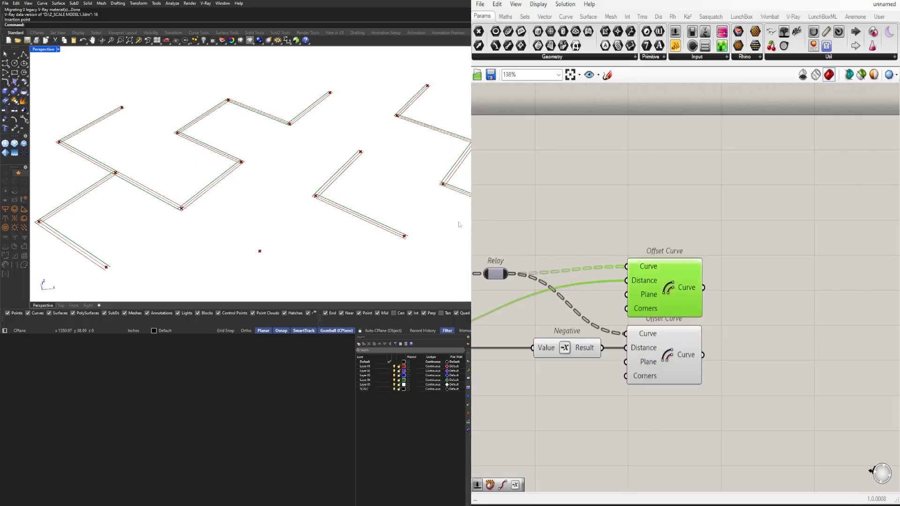
right_click_drag(408, 217, 301, 203)
scroll(296, 206, "down", 3)
scroll(721, 290, "up", 1)
Step: Add a Loft component and wire both Offset Curve outputs into its Curves input
left_click(742, 313)
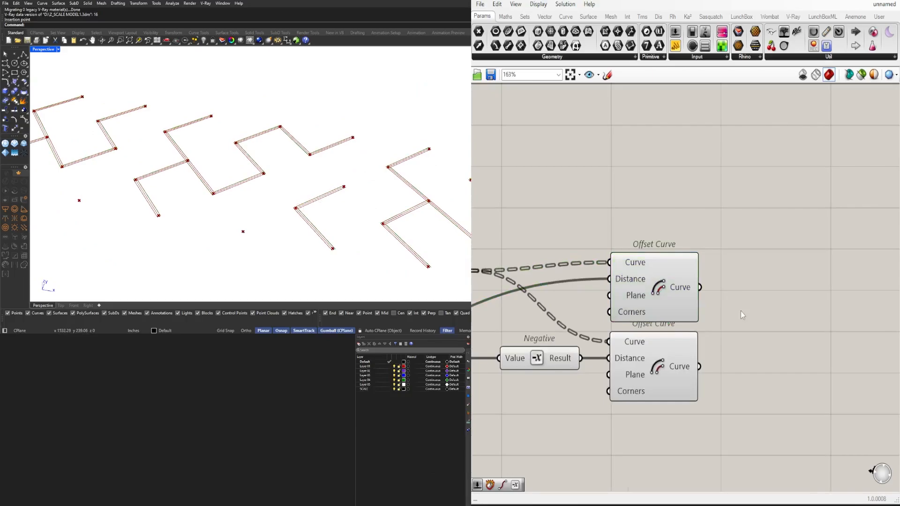
double_click(742, 313)
type("loft")
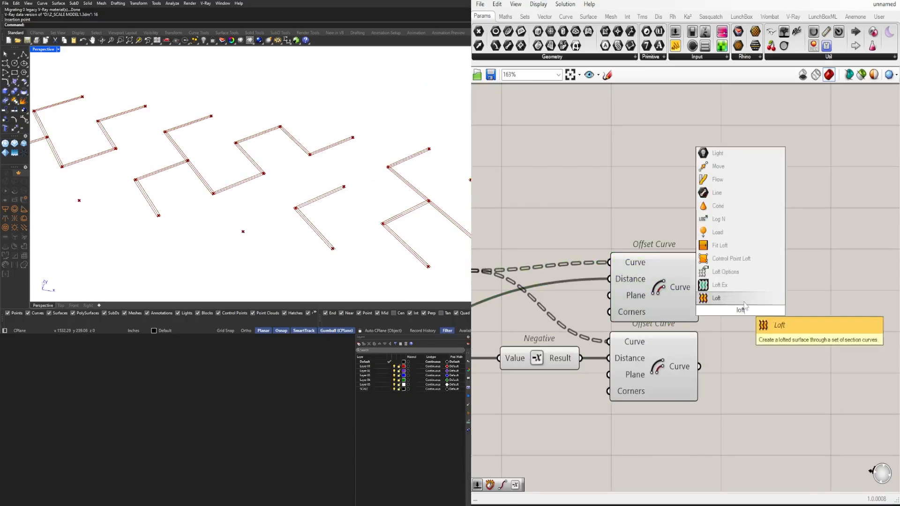
key("Return")
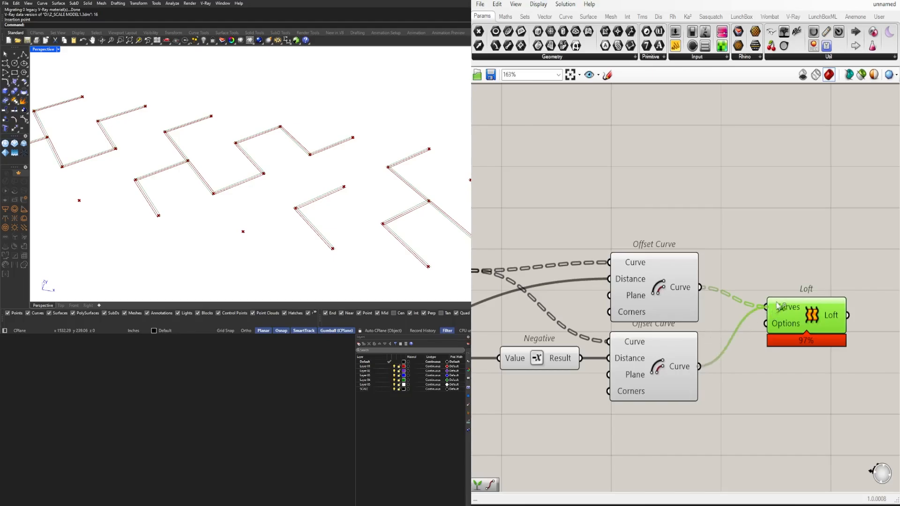
Step: Add a Region Union component, wire Loft's output to its Curves input, and flatten that input
right_click_drag(793, 318, 683, 327)
left_click(812, 328)
double_click(812, 328)
type("re")
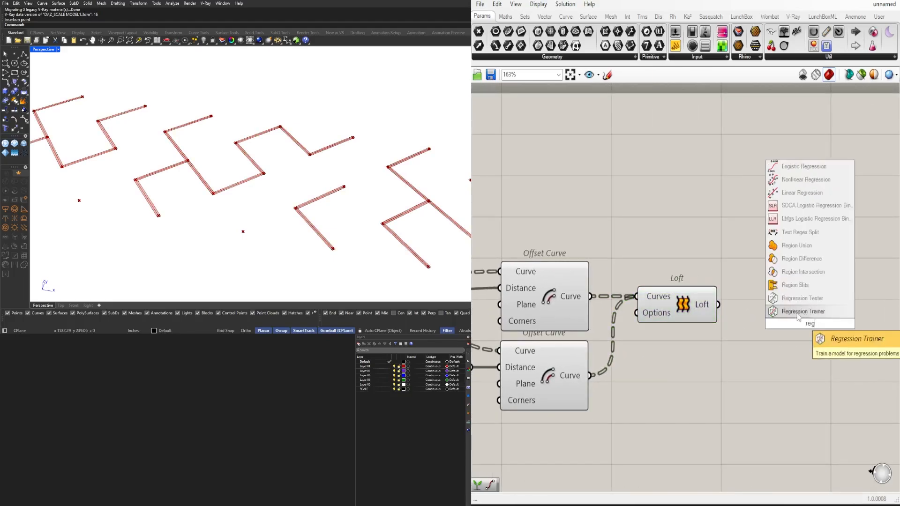
type("g")
left_click(799, 247)
left_click_drag(717, 304, 788, 323)
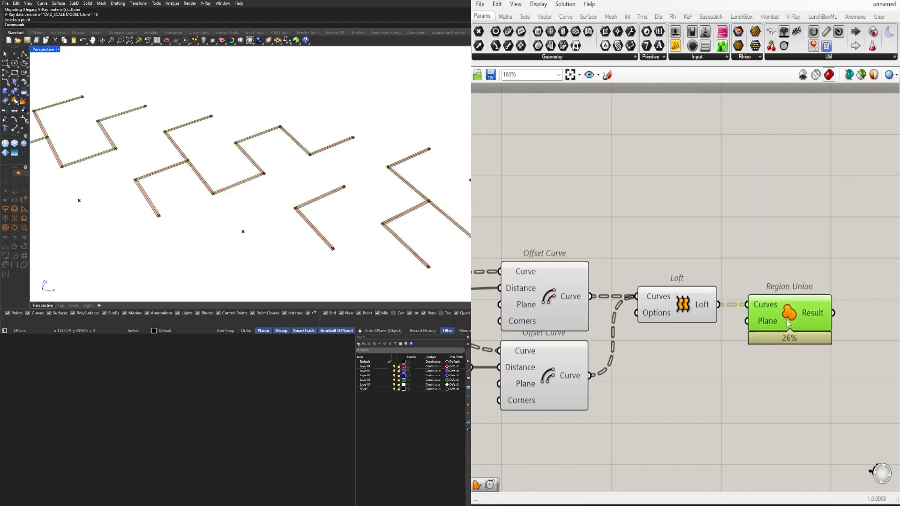
right_click(755, 311)
left_click(779, 377)
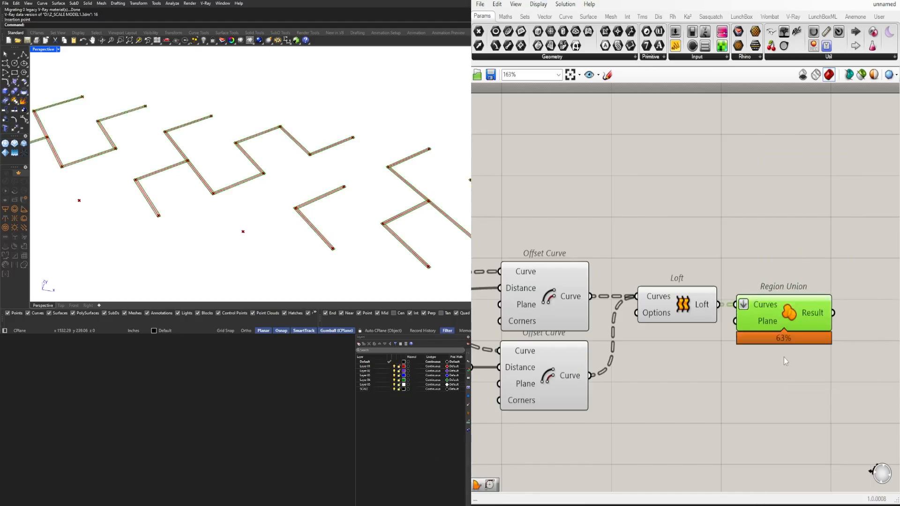
Step: Turn off the preview of the components from Rotate through Loft, leaving Region Union shown
scroll(774, 334, "down", 4)
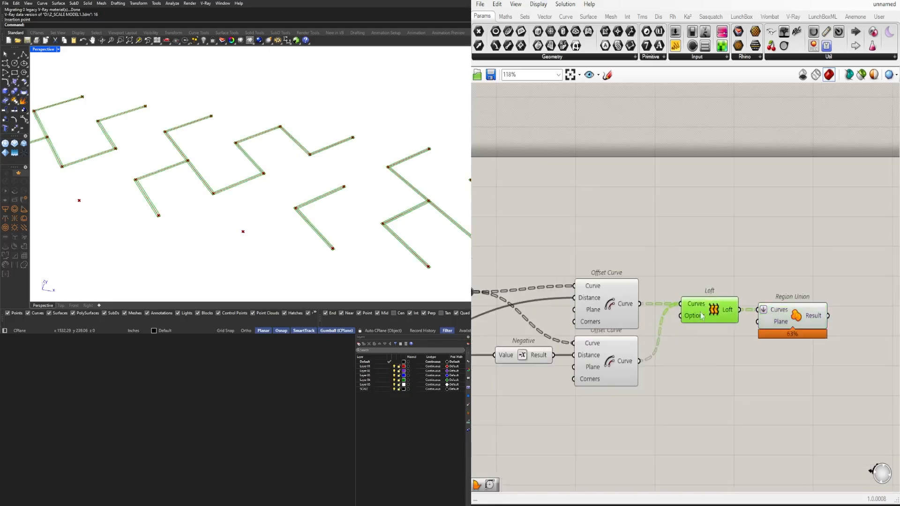
left_click_drag(747, 358, 501, 238)
middle_click(516, 228)
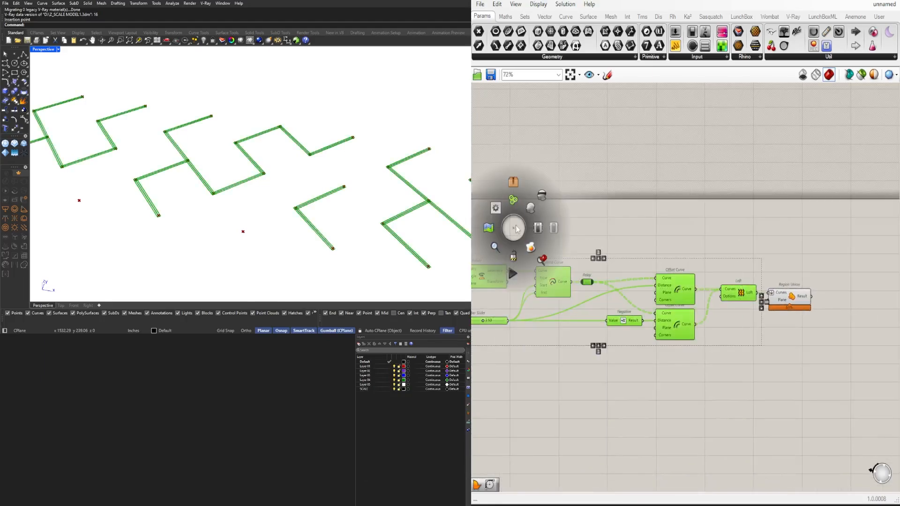
left_click(543, 196)
Step: Examine the Region Union outlines at the corners and junctions, then across the whole pattern beside the human figure
scroll(304, 204, "up", 5)
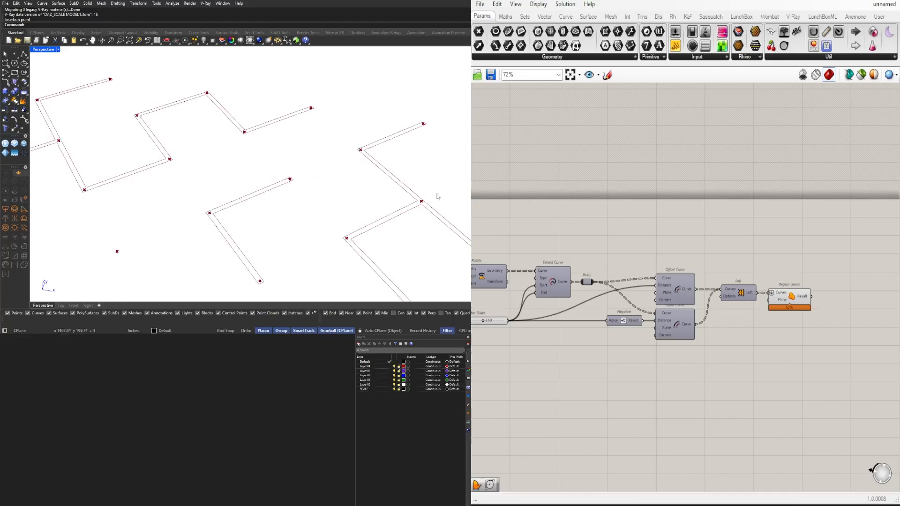
scroll(307, 194, "down", 5)
scroll(309, 184, "up", 2)
scroll(309, 183, "down", 4)
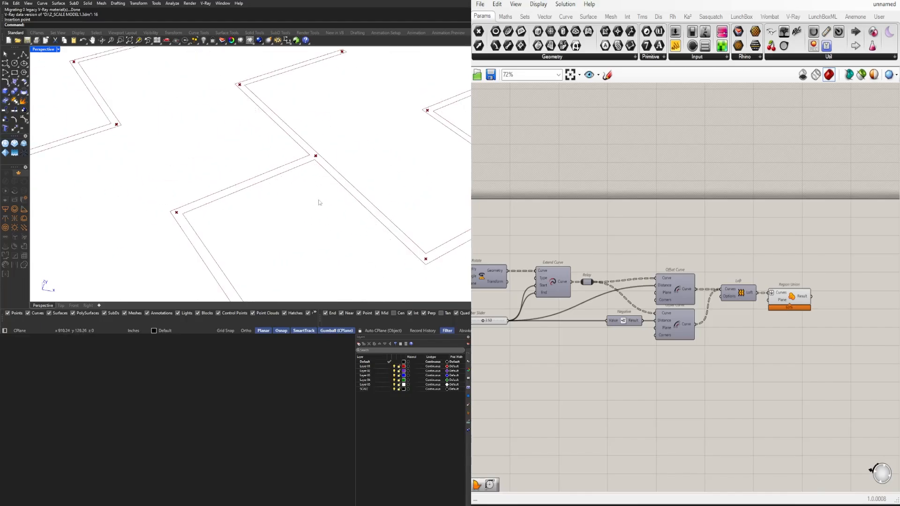
scroll(281, 195, "up", 6)
scroll(206, 180, "down", 7)
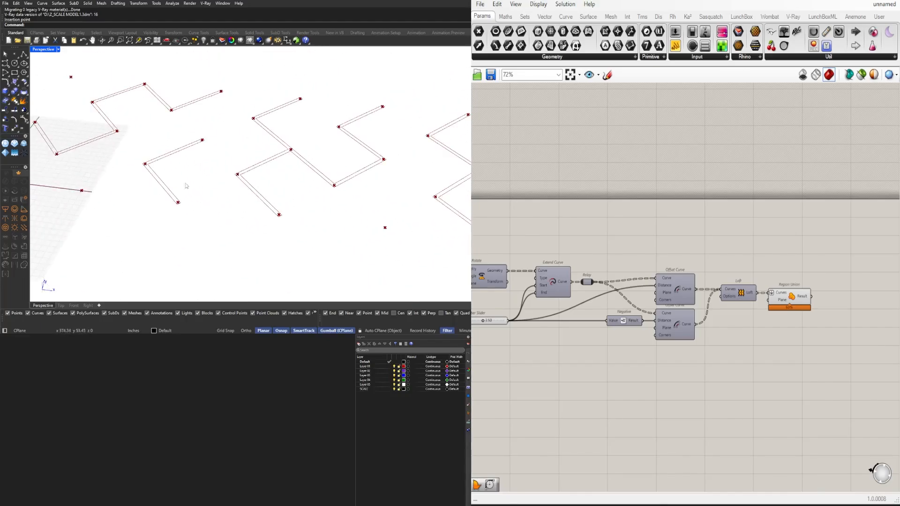
right_click_drag(187, 186, 380, 218, "shift")
scroll(338, 221, "down", 2)
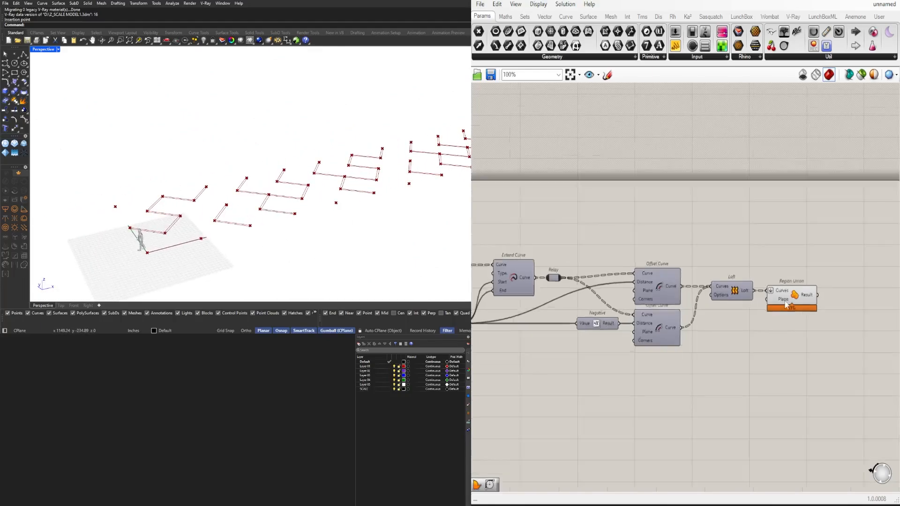
Step: Add an Extrude component beside Region Union and wire Region Union's Result into its Base input
scroll(720, 322, "up", 5)
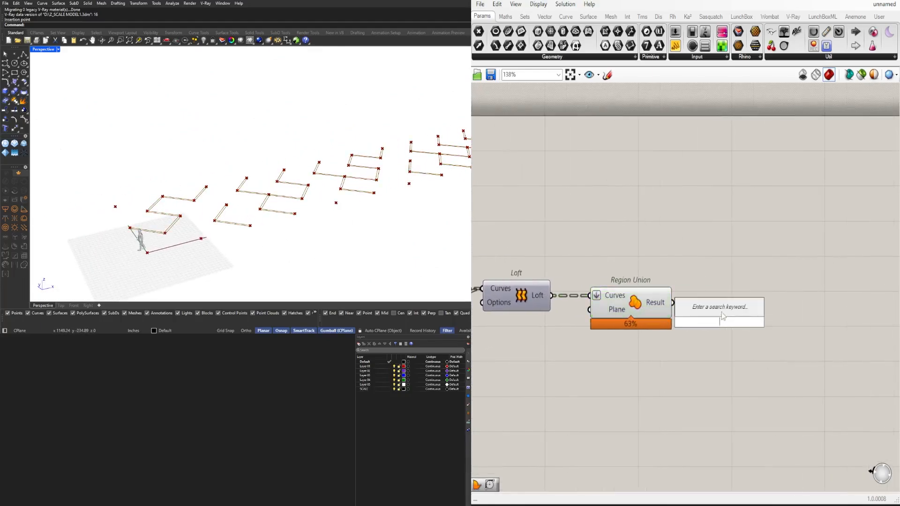
type("extrude")
key("Return")
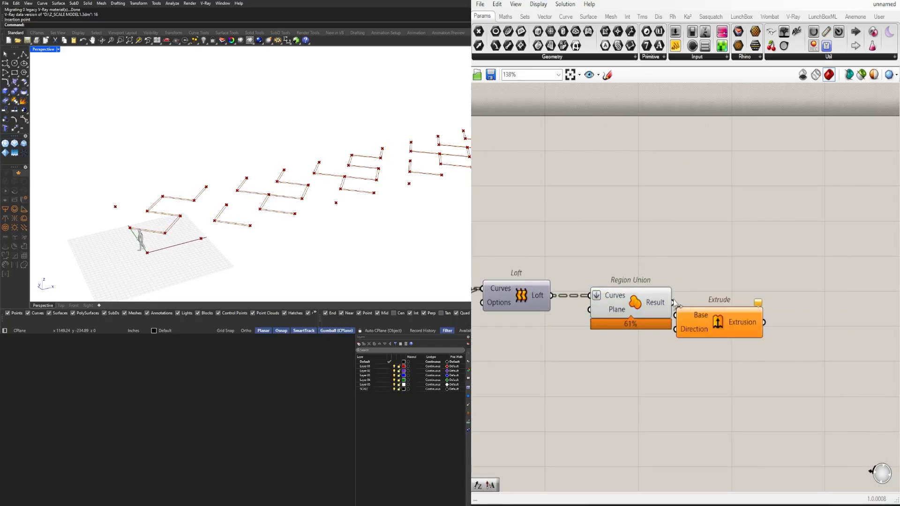
left_click_drag(673, 300, 675, 315)
left_click_drag(697, 320, 736, 334)
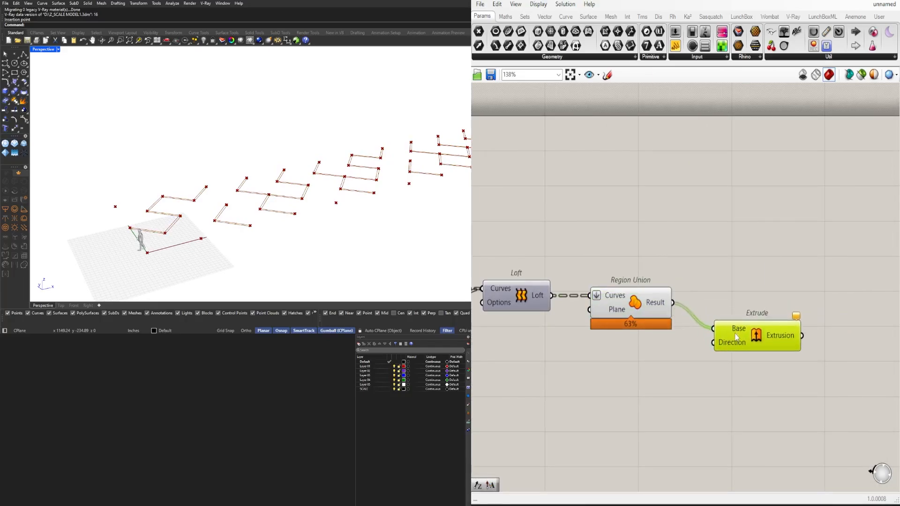
Step: Add a Unit Z component below Region Union and wire its Unit vector output into Extrude's Direction input
double_click(632, 351)
type("z")
left_click(643, 341)
left_click_drag(707, 350, 709, 345)
left_click_drag(735, 338, 730, 345)
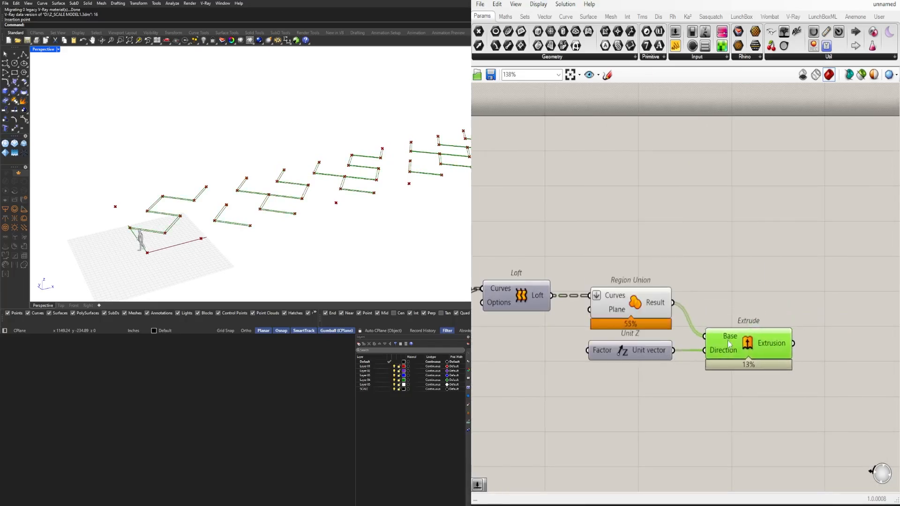
Step: Copy the grid-size number slider of 15 with its Multiplication component and place the duplicates below the Offset Curve components
right_click_drag(714, 350, 836, 343)
left_click(600, 355)
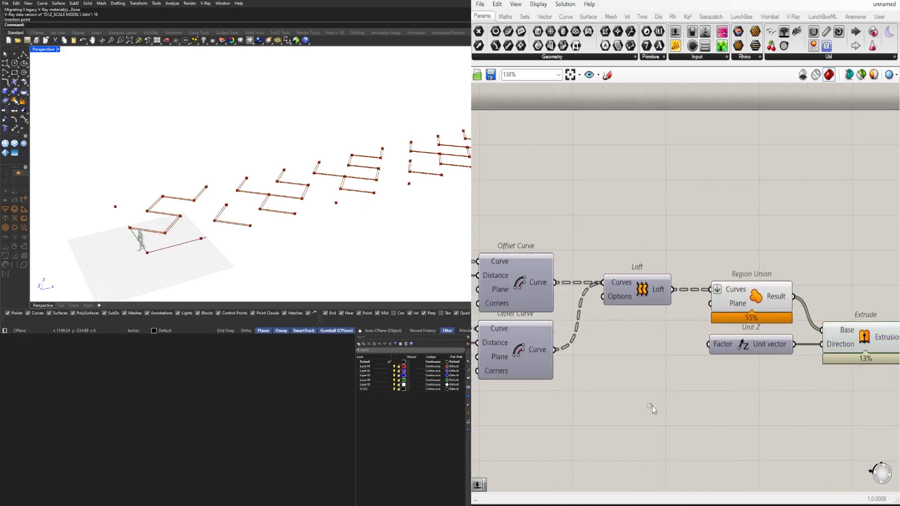
scroll(635, 392, "down", 5)
right_click_drag(635, 392, 804, 361)
right_click_drag(590, 338, 807, 319)
right_click_drag(612, 281, 810, 285)
scroll(718, 305, "up", 5)
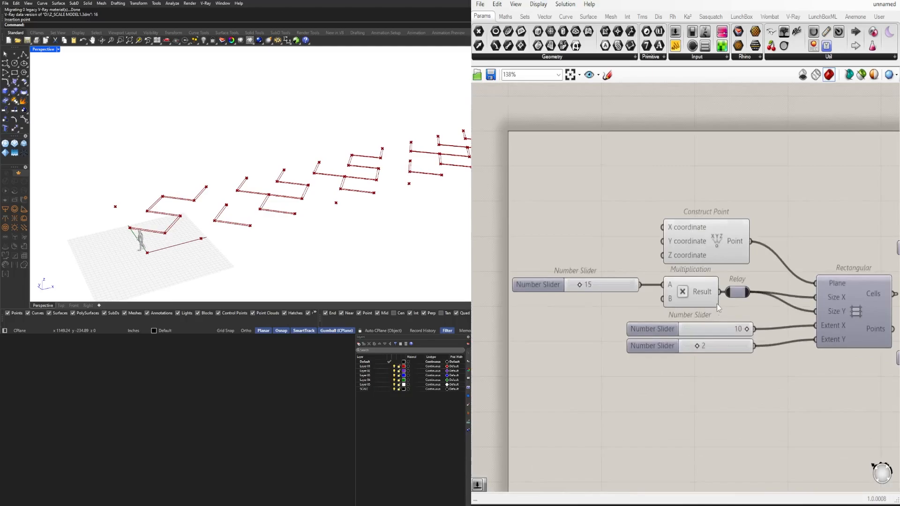
left_click(626, 287, "shift")
key("ctrl+c")
scroll(664, 313, "down", 6)
right_click_drag(732, 323, 654, 324)
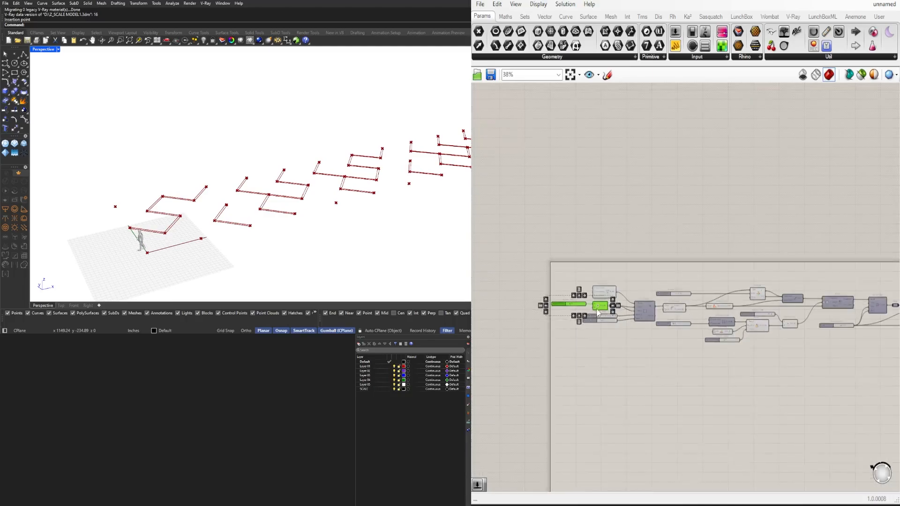
key("ctrl+v")
right_click_drag(809, 354, 644, 366)
scroll(643, 369, "up", 1)
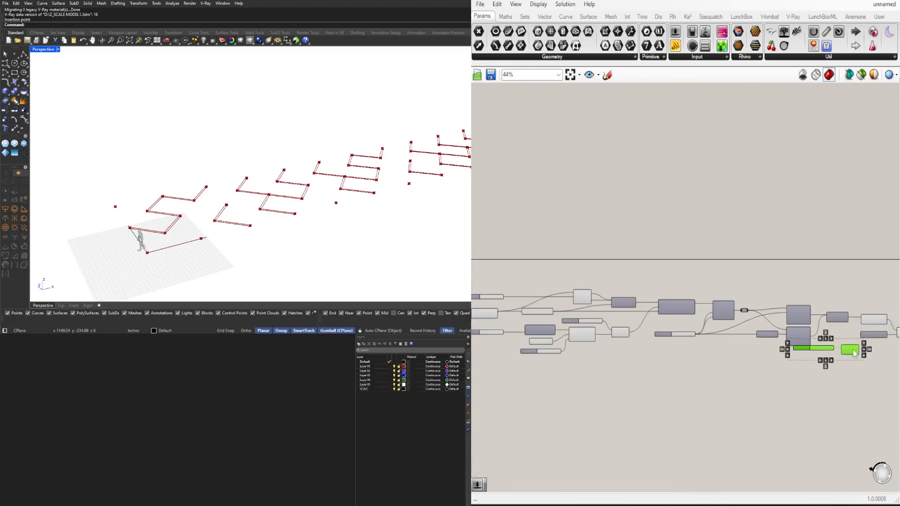
right_click_drag(871, 352, 722, 370)
scroll(722, 370, "up", 4)
left_click_drag(690, 364, 657, 375)
Step: Set the copied slider to 10 and wire the copied Multiplication's Result into Unit Z's Factor input
left_click(655, 354)
scroll(655, 361, "up", 2)
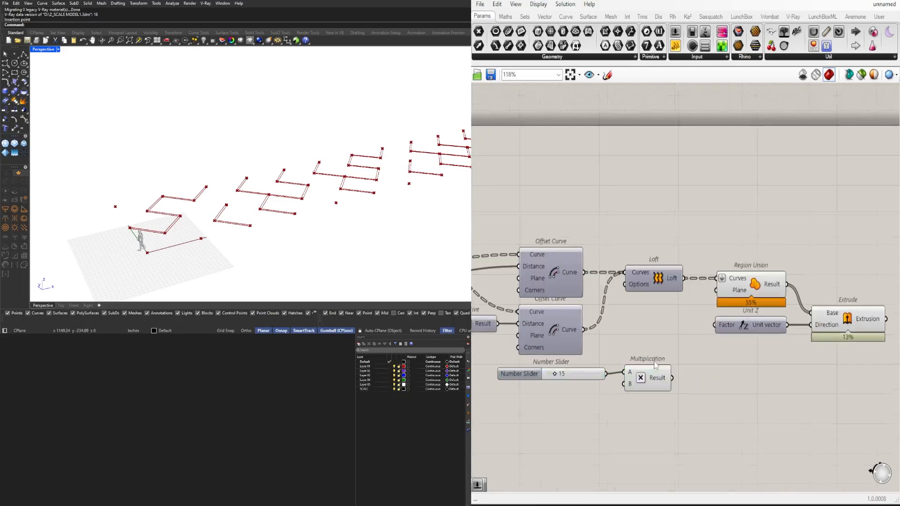
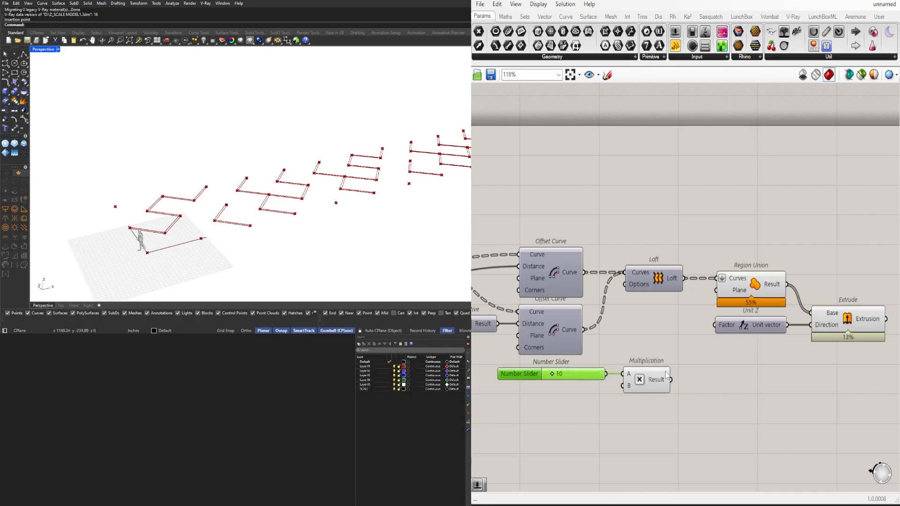
left_click_drag(724, 352, 716, 325)
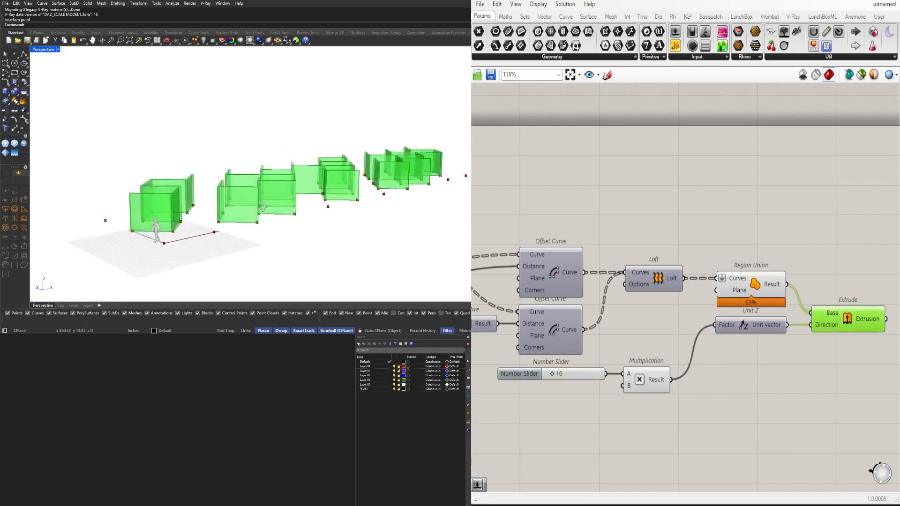
scroll(286, 243, "up", 2)
right_click_drag(287, 244, 244, 202)
scroll(285, 184, "up", 4)
scroll(280, 185, "up", 2)
scroll(247, 219, "down", 4)
Step: Add a Boundary Surfaces component and wire Region Union's Result into its Edges input
right_click_drag(642, 311, 518, 300)
double_click(711, 269)
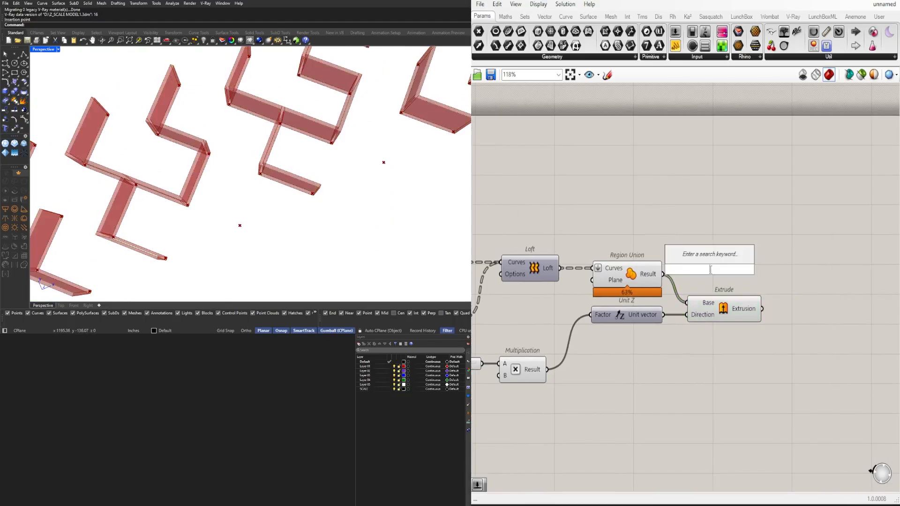
type("bou")
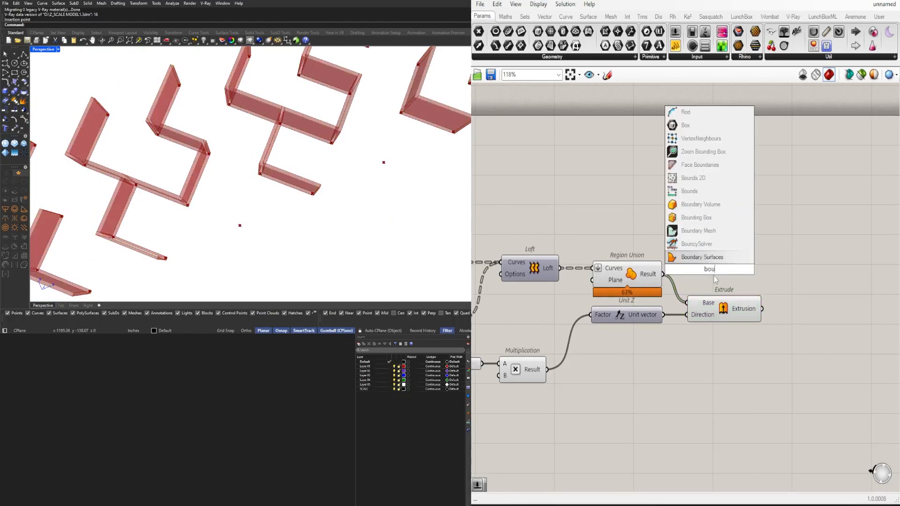
key("Return")
left_click_drag(663, 274, 686, 271)
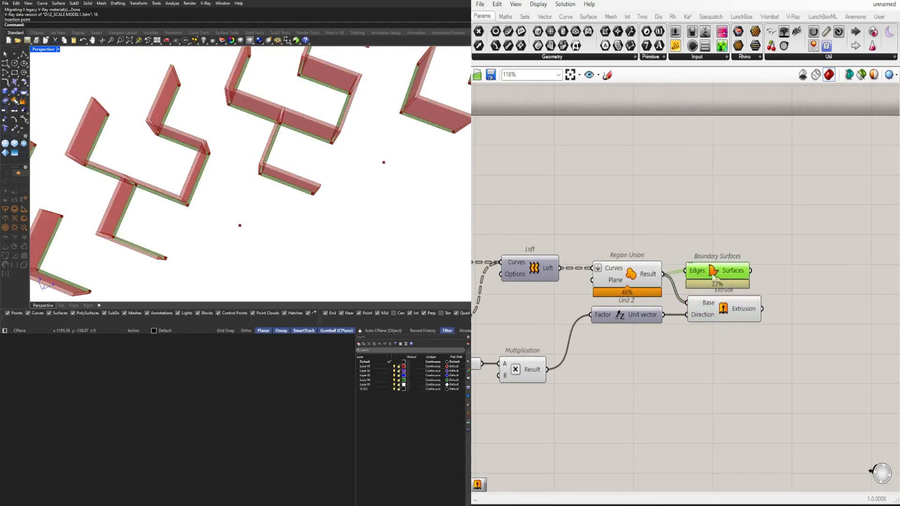
Step: Move Extrude aside and feed its Base input from Boundary Surfaces' output instead of Region Union
left_click_drag(732, 314, 810, 310)
left_click(795, 288)
scroll(670, 336, "down", 3)
right_click_drag(670, 336, 774, 269)
left_click(794, 332)
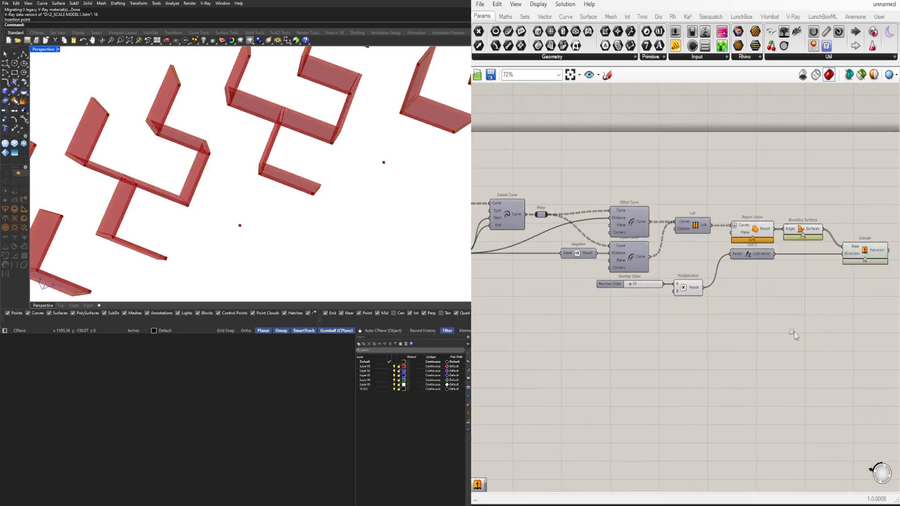
Step: Turn off the preview of Region Union, Boundary Surfaces and the components around them, keeping only Extrude shown
left_click_drag(793, 332, 642, 195)
middle_click(643, 184)
left_click(661, 164)
left_click(612, 169)
right_click_drag(330, 197, 301, 118)
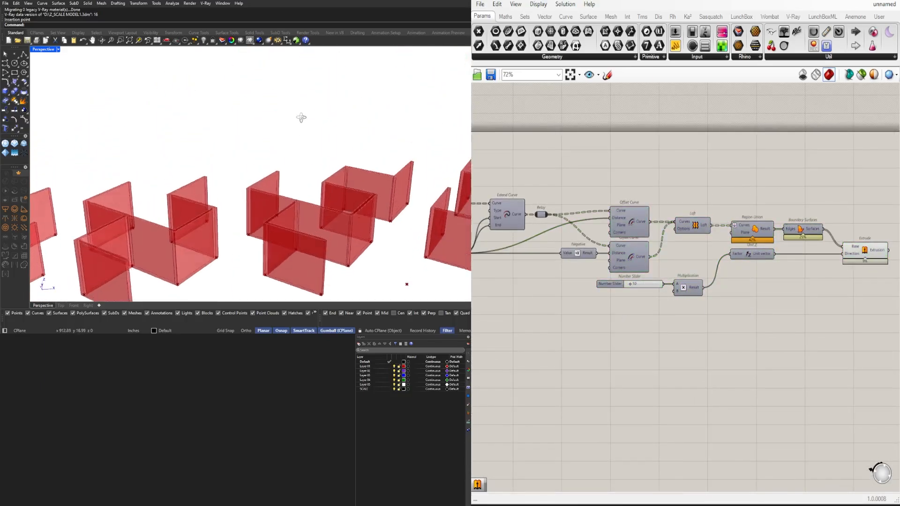
scroll(322, 146, "down", 5)
mouse_move(322, 147)
right_mouse_down()
mouse_move(324, 130)
mouse_move(315, 141)
right_mouse_up()
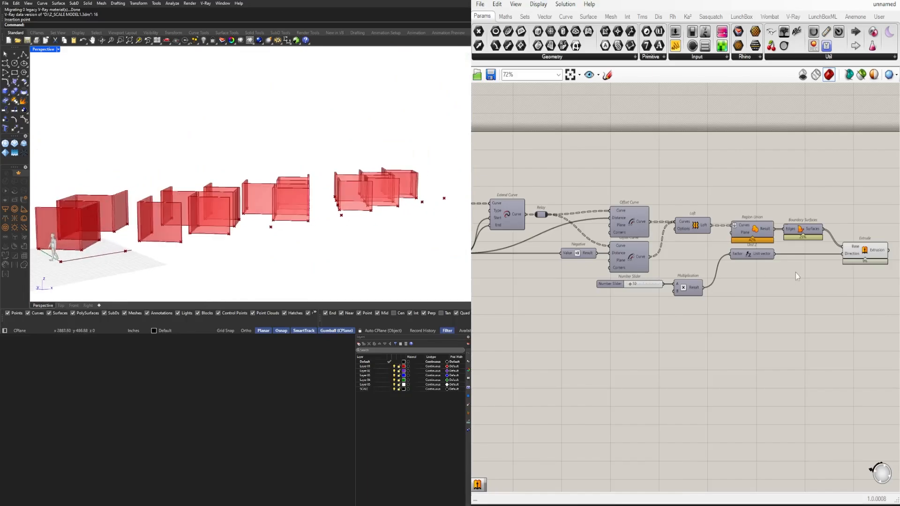
scroll(628, 284, "up", 7)
left_click_drag(624, 275, 622, 275)
double_click(628, 276)
left_click(555, 293)
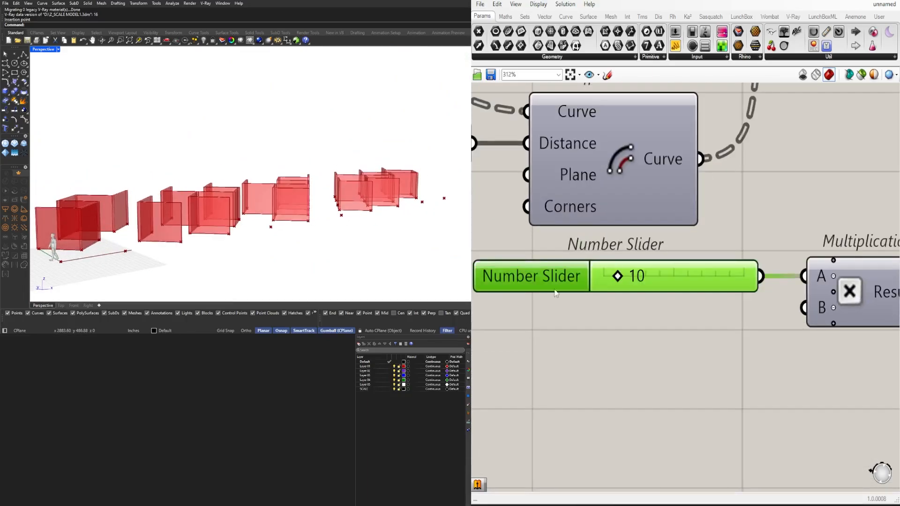
Step: Set the Rectangular grid's Extent Y slider to 10 and check the extruded walls from above and beside the human figure
right_click_drag(239, 147, 234, 177)
scroll(233, 178, "down", 4)
scroll(565, 205, "down", 6)
right_click_drag(488, 227, 747, 278)
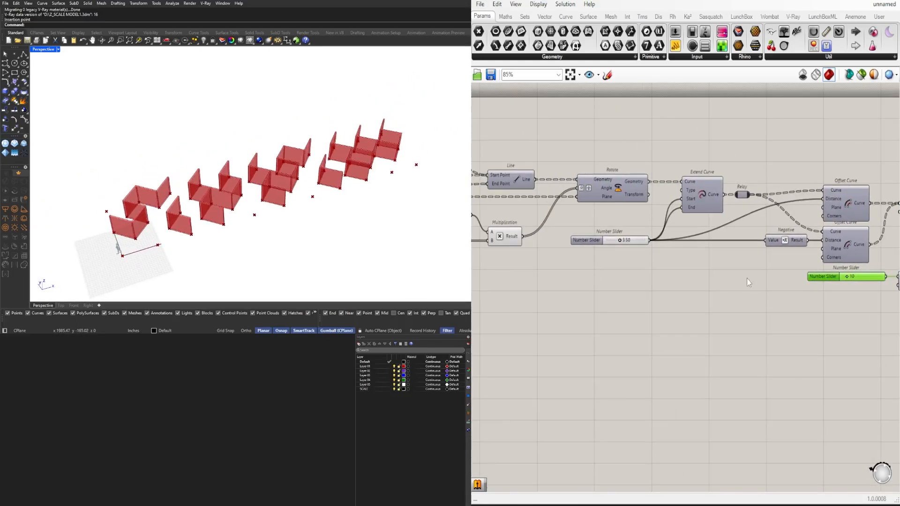
scroll(747, 277, "down", 2)
right_click_drag(626, 277, 748, 292)
scroll(671, 263, "up", 2)
scroll(619, 302, "up", 4)
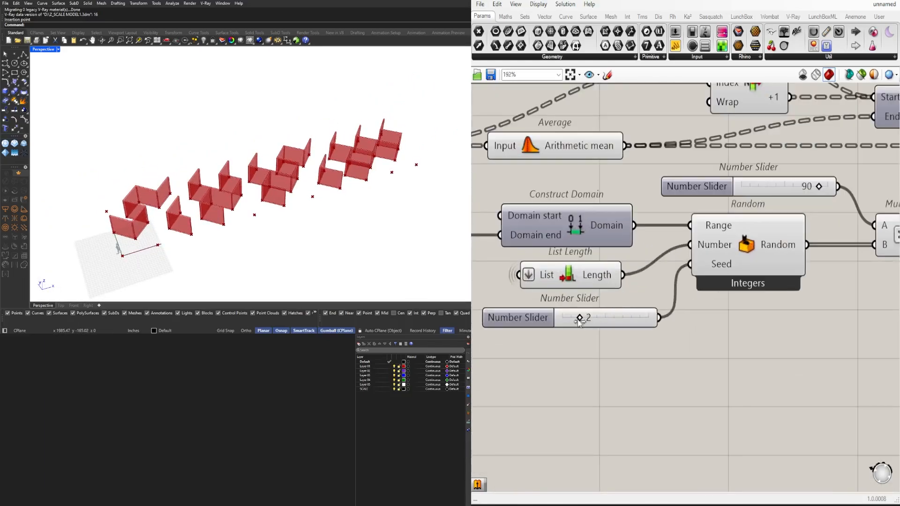
scroll(586, 328, "down", 3)
right_click_drag(474, 319, 657, 319)
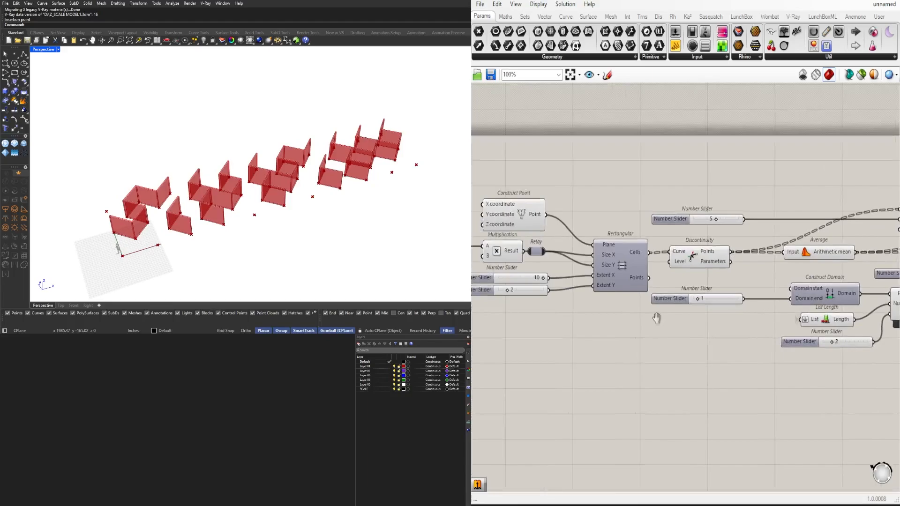
scroll(657, 319, "up", 4)
left_click_drag(548, 315, 668, 318)
right_click_drag(370, 235, 313, 185)
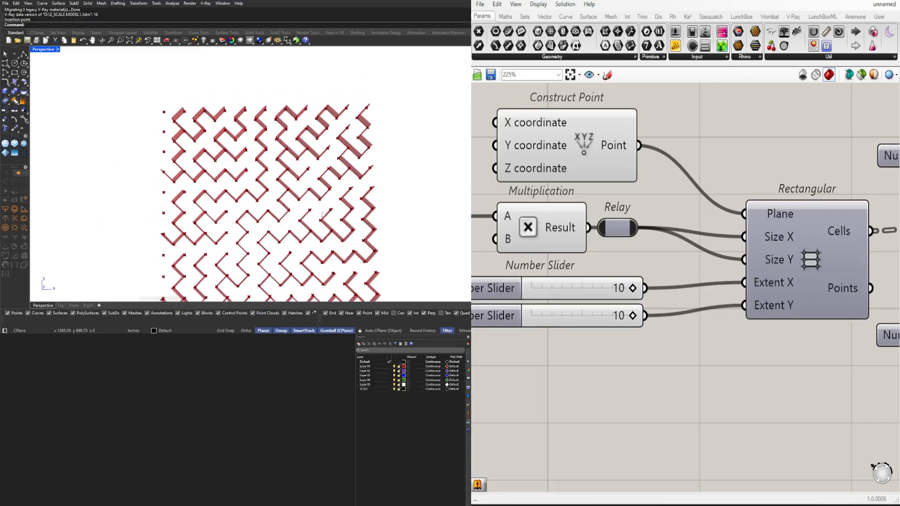
right_click_drag(309, 232, 333, 227)
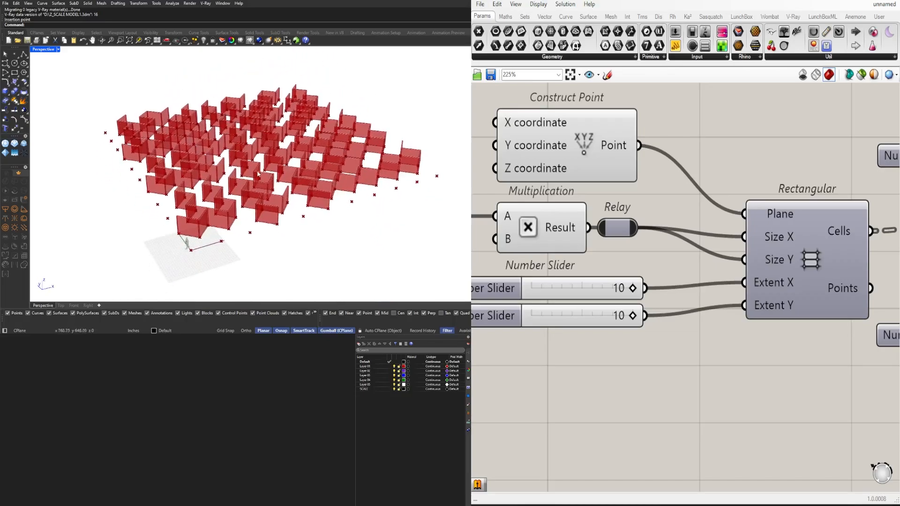
scroll(258, 180, "up", 3)
mouse_move(248, 198)
right_mouse_down()
mouse_move(215, 174)
mouse_move(256, 187)
right_mouse_up()
scroll(691, 245, "down", 4)
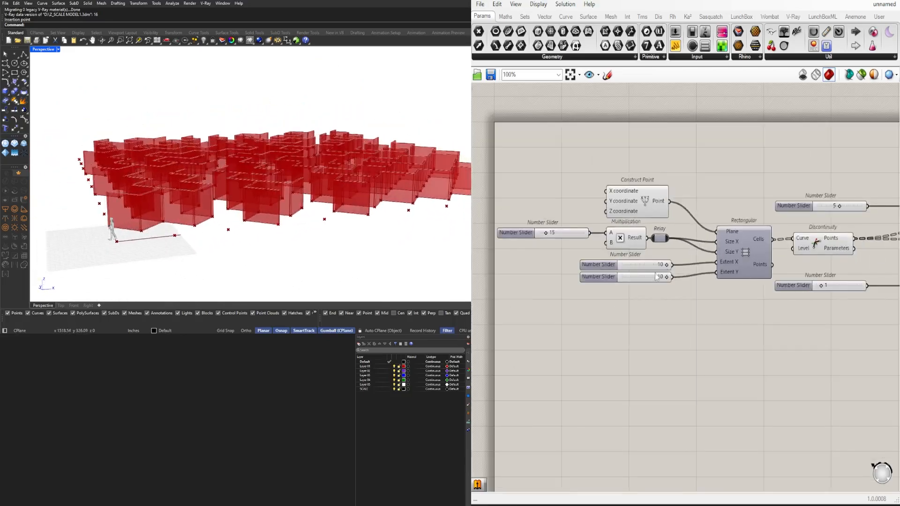
Step: Reduce the Rectangular grid's Extent X slider to 6 and further to 3
scroll(666, 269, "up", 4)
left_click_drag(669, 253, 632, 249)
double_click(631, 246)
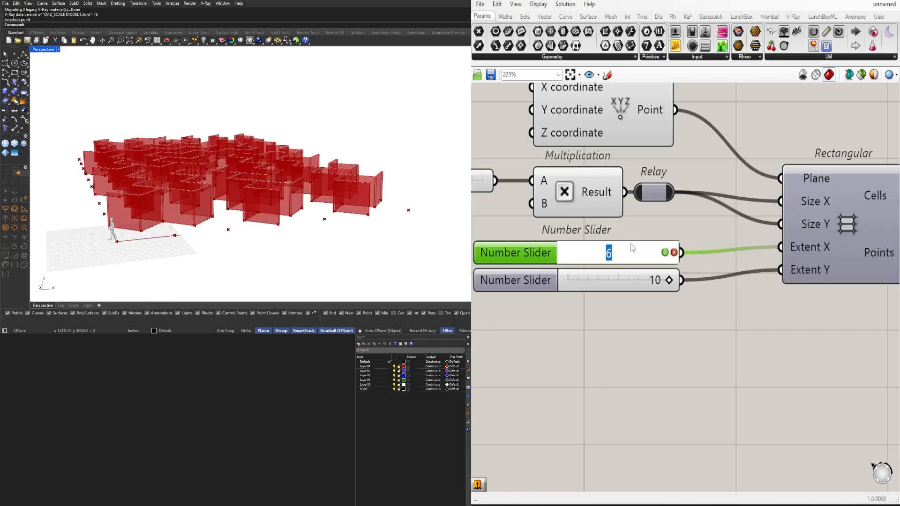
type("3")
key("Return")
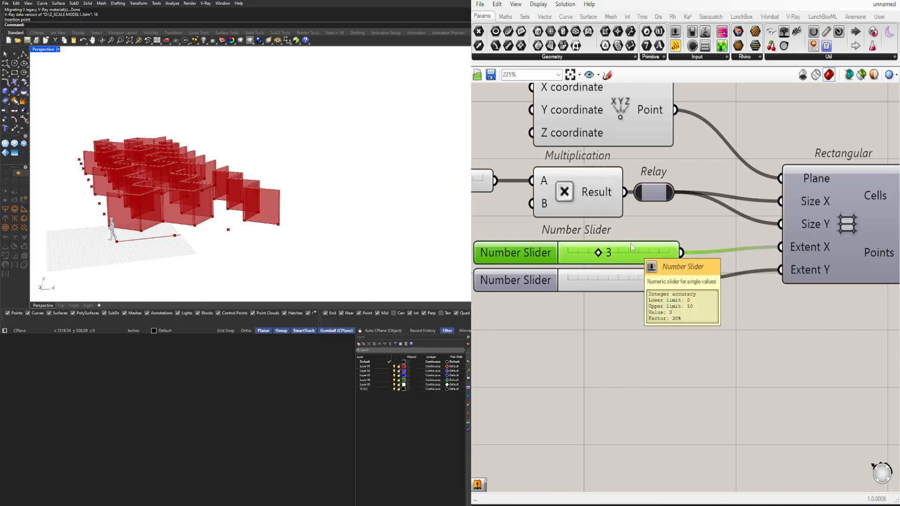
Step: Set the Rectangular grid's Extent X slider to 1 and view the walls from the other side
double_click(607, 256)
type("1")
key("Return")
right_click_drag(186, 221, 264, 232)
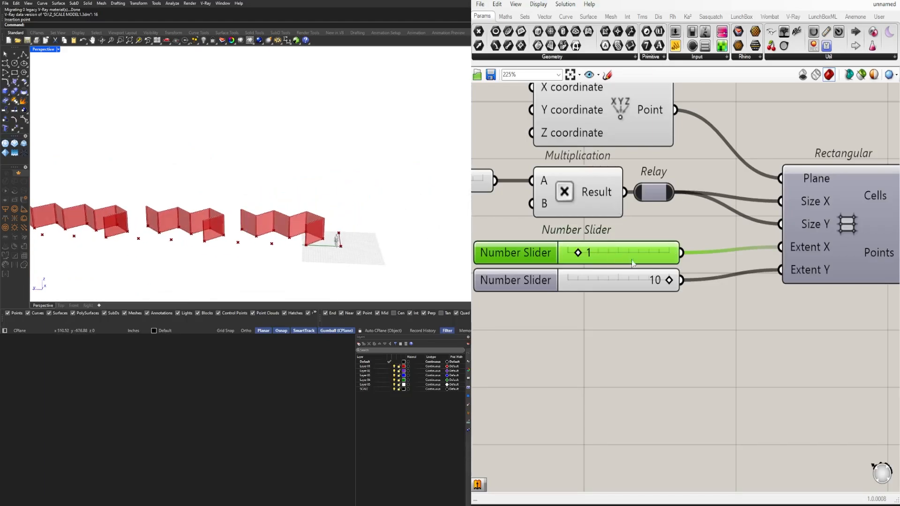
Step: Set the Rectangular grid's Extent Y slider to 2 and its Extent X slider to 10
double_click(640, 276)
left_click(601, 255)
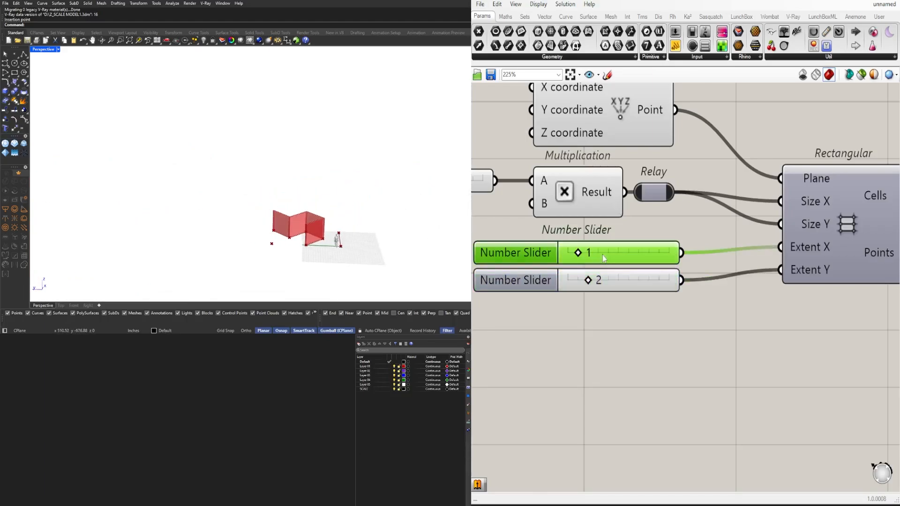
double_click(603, 255)
key("Return")
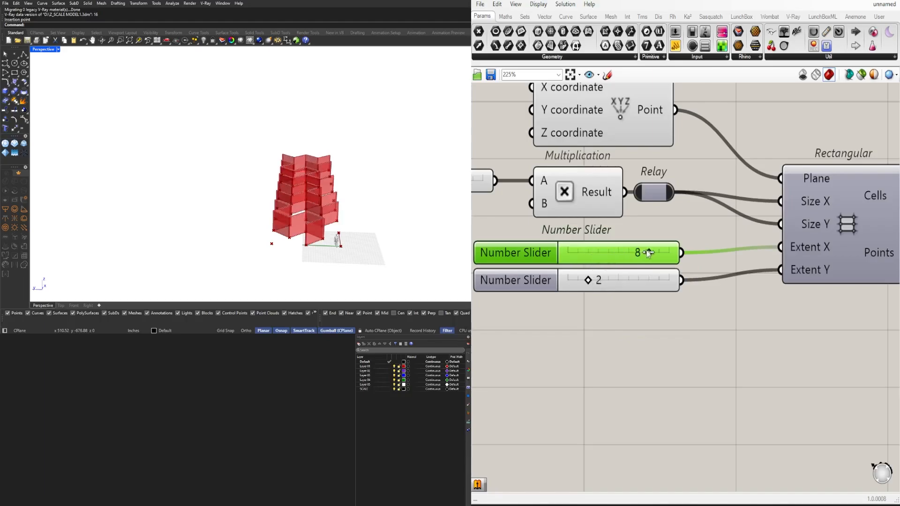
Step: Examine the extruded walls up close and as a whole against the human figure
right_click_drag(404, 197, 203, 208)
scroll(291, 201, "up", 4)
scroll(278, 215, "down", 4)
scroll(205, 167, "up", 4)
scroll(262, 236, "up", 6)
scroll(263, 235, "down", 10)
scroll(202, 207, "up", 9)
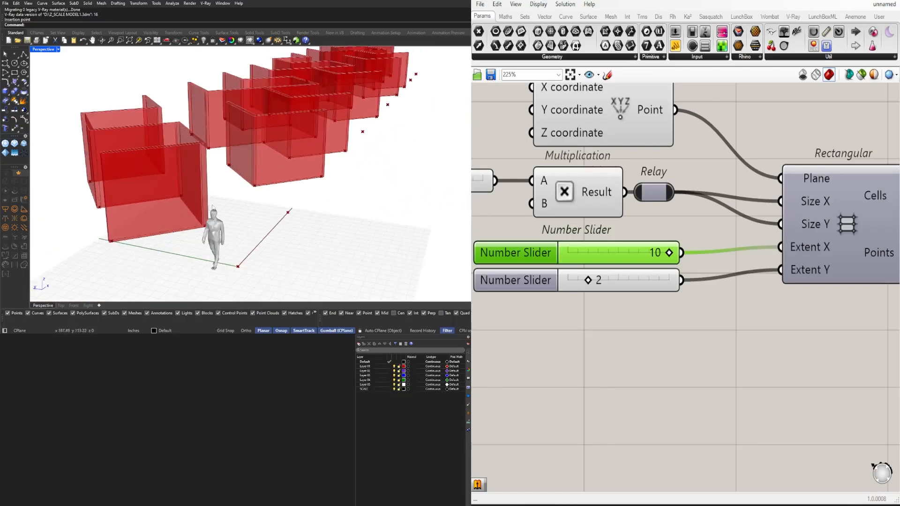
scroll(203, 207, "up", 2)
scroll(203, 207, "down", 8)
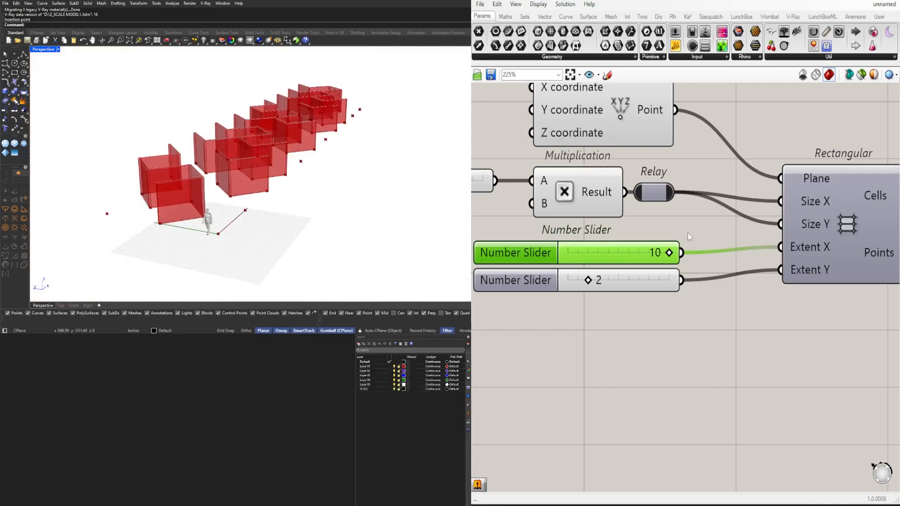
Step: Add a Simplify Curve component above the Relay between Extend Curve and the Offset Curve components
scroll(499, 310, "down", 4)
right_click_drag(751, 256, 502, 261)
right_click_drag(861, 244, 567, 243)
scroll(764, 255, "down", 1)
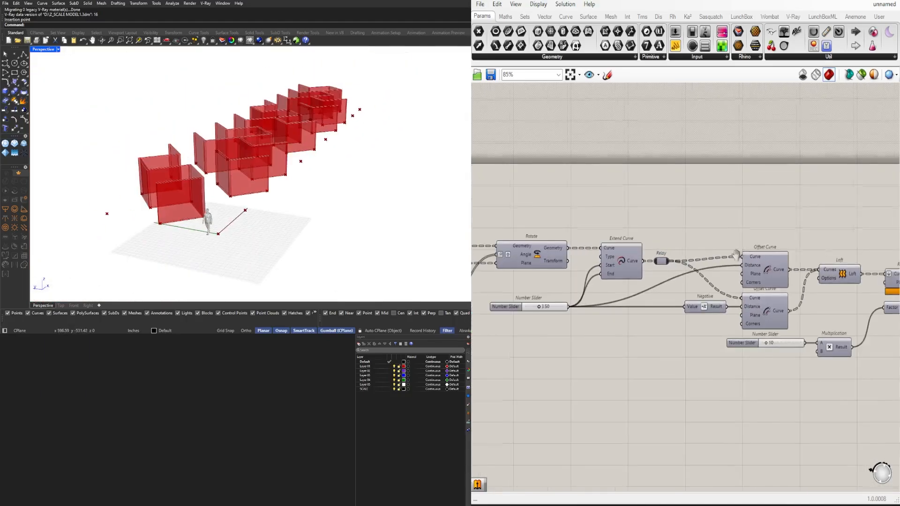
right_click_drag(763, 255, 677, 282)
type("sim")
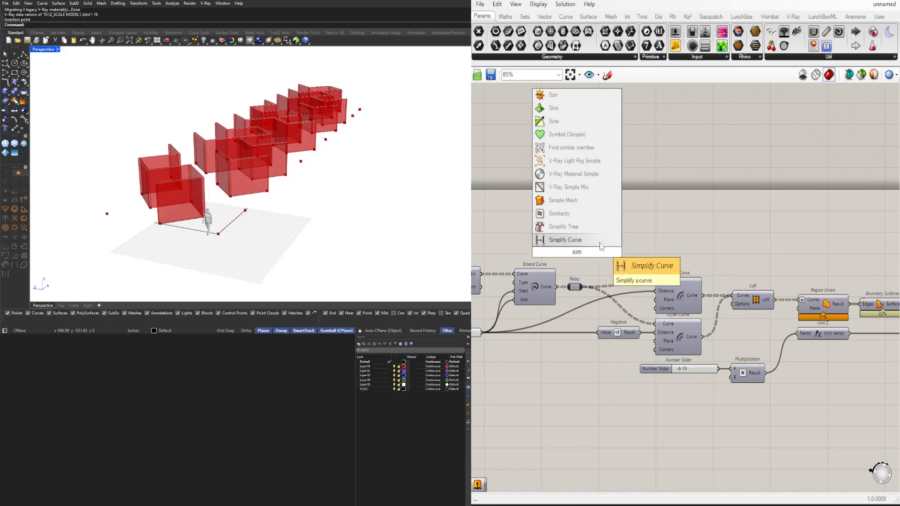
left_click(602, 245)
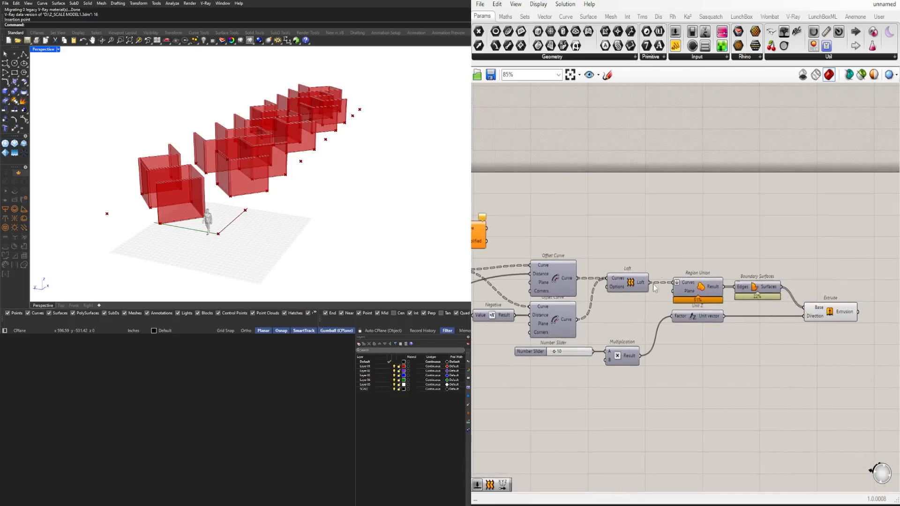
scroll(684, 281, "down", 1)
scroll(678, 318, "up", 3)
scroll(638, 280, "down", 4)
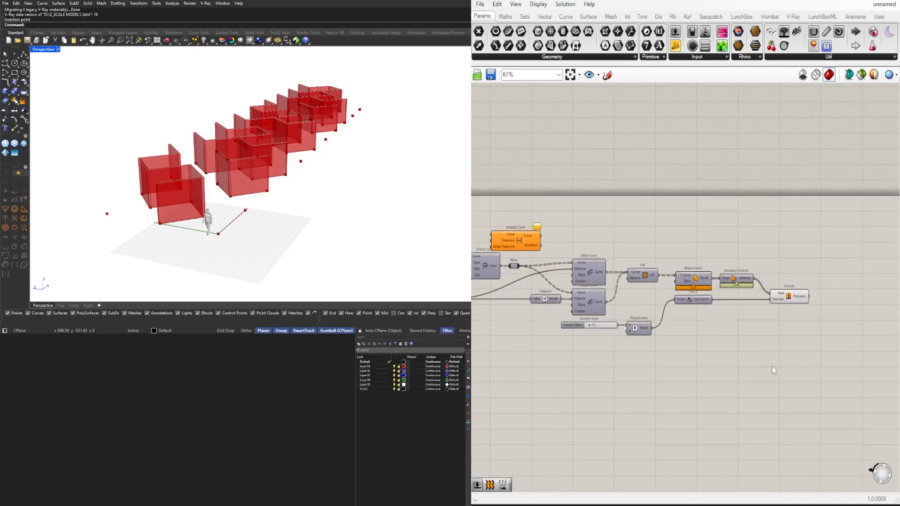
Step: Move the Loft component and everything downstream of it away from the Offset Curve components to make room
right_click_drag(645, 290, 643, 281)
left_click_drag(840, 384, 638, 254)
scroll(670, 305, "up", 1)
left_click_drag(577, 317, 575, 315, "shift")
scroll(625, 286, "up", 3)
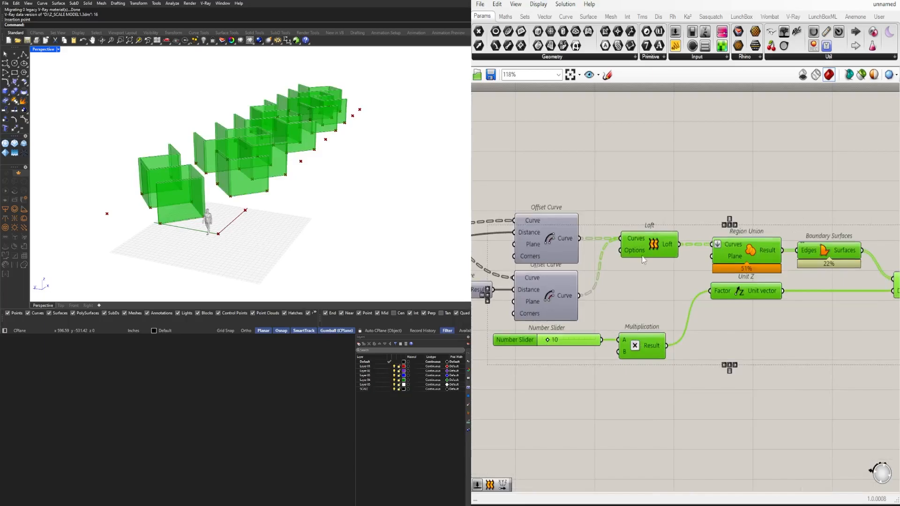
left_click_drag(645, 243, 753, 243)
left_click(713, 217)
Step: Merge both Offset Curve outputs in a Relay and route it through the Simplify Curve component into Loft's Curves input
scroll(616, 229, "down", 2)
right_click_drag(626, 242, 702, 288)
scroll(557, 220, "up", 2)
left_click_drag(560, 236, 830, 235)
right_click_drag(851, 297, 756, 296)
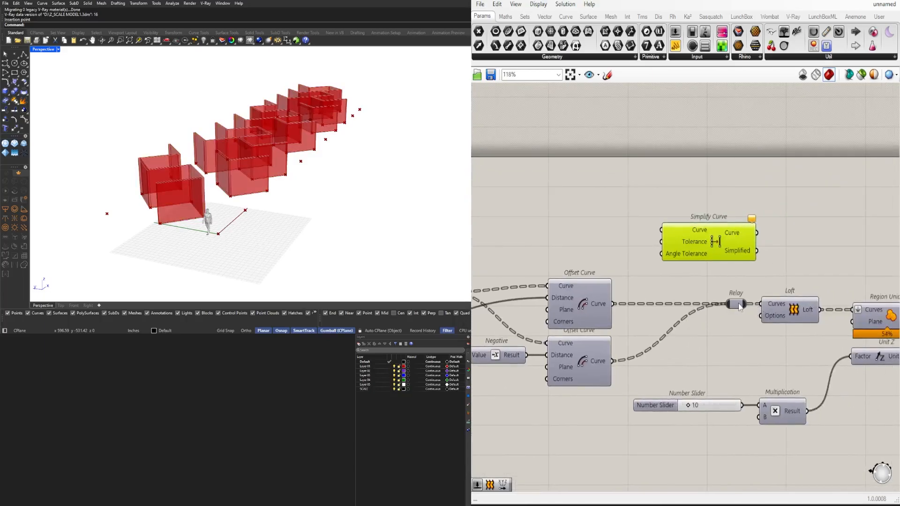
left_click_drag(739, 307, 643, 310)
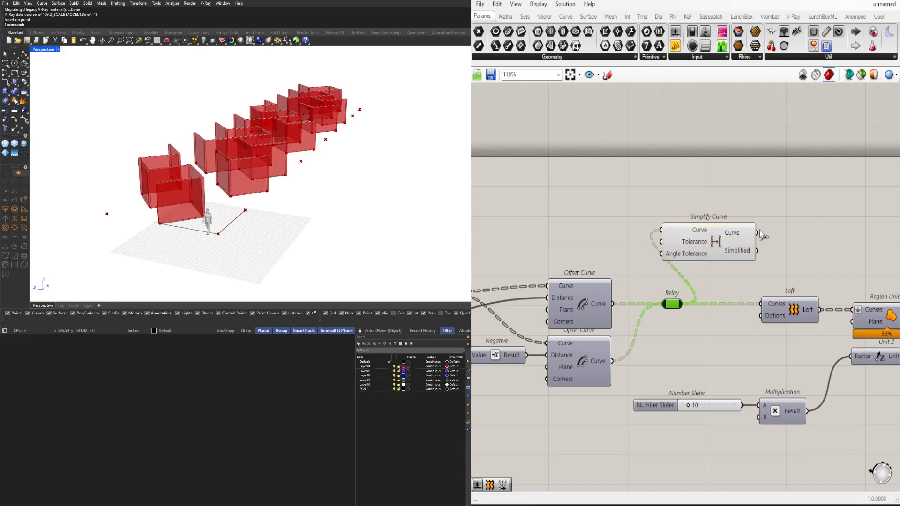
scroll(789, 276, "down", 3)
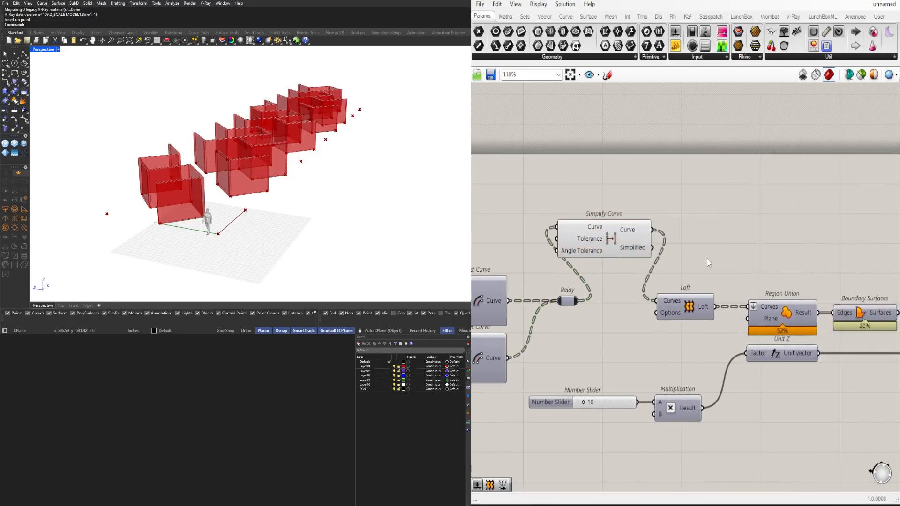
Step: Place Simplify Curve in line between the Relay and Loft, and tidy the spacing of the downstream components
left_click_drag(854, 411, 679, 285)
scroll(613, 284, "up", 2)
left_click(676, 253)
left_click_drag(569, 229, 591, 290)
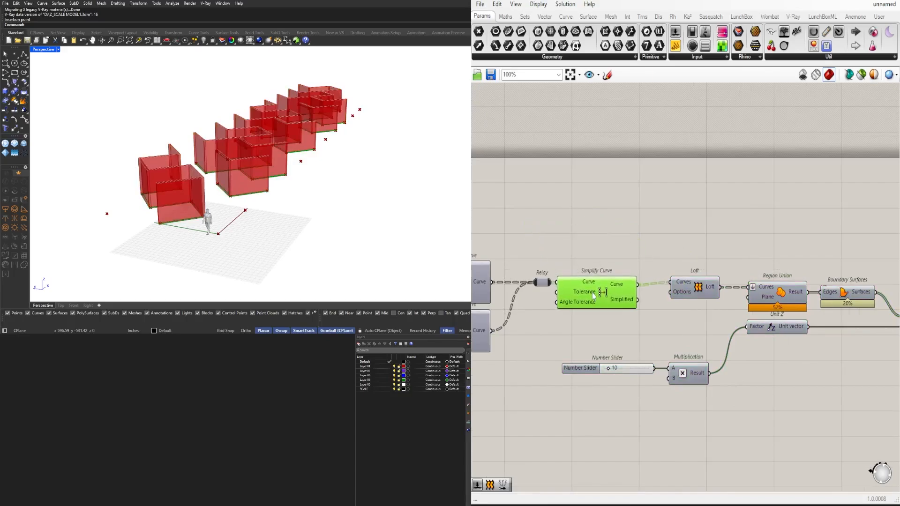
left_click(608, 254)
scroll(732, 263, "down", 4)
right_click_drag(780, 295, 700, 286)
left_click_drag(852, 386, 611, 245)
scroll(616, 249, "up", 3)
scroll(619, 262, "up", 1)
left_click(625, 265)
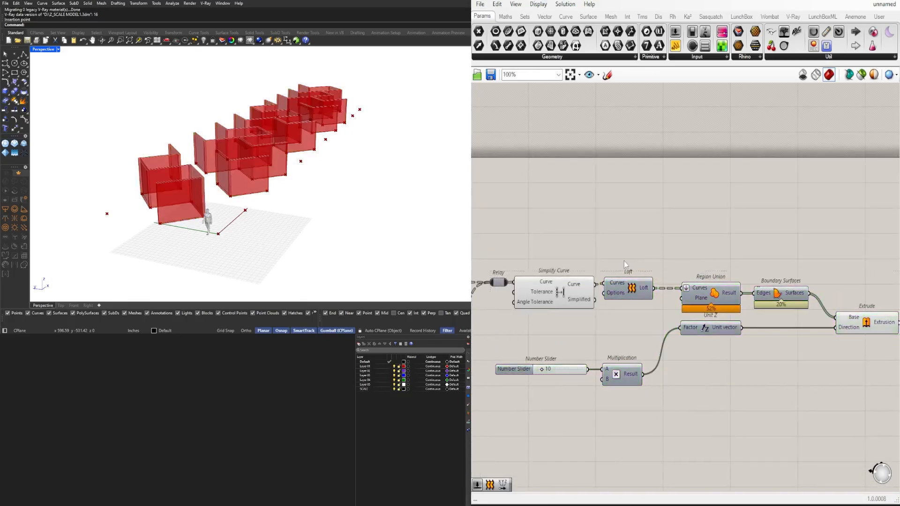
Step: Try feeding the Extrude result into a Box parameter and check the boxes around the walls
right_click_drag(300, 186, 249, 170)
scroll(844, 239, "down", 1)
right_click_drag(846, 241, 667, 258)
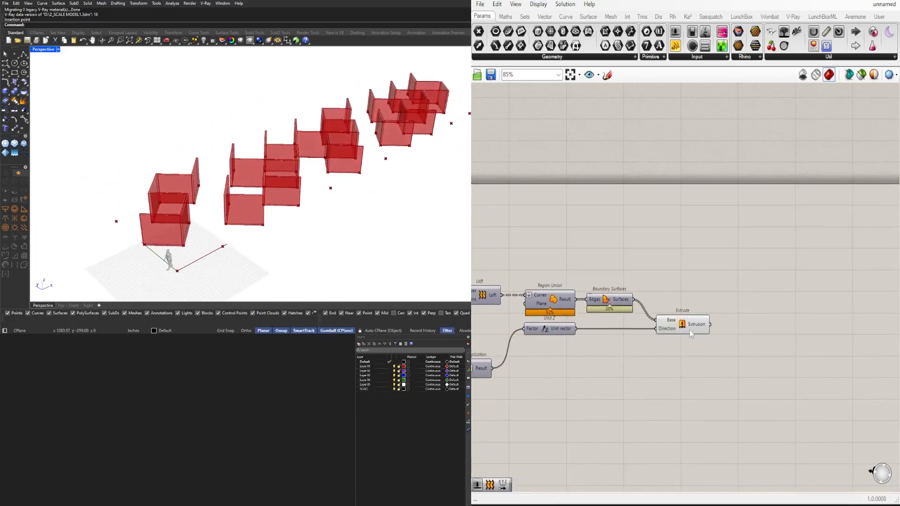
left_click(691, 332)
left_click(761, 346)
type("box")
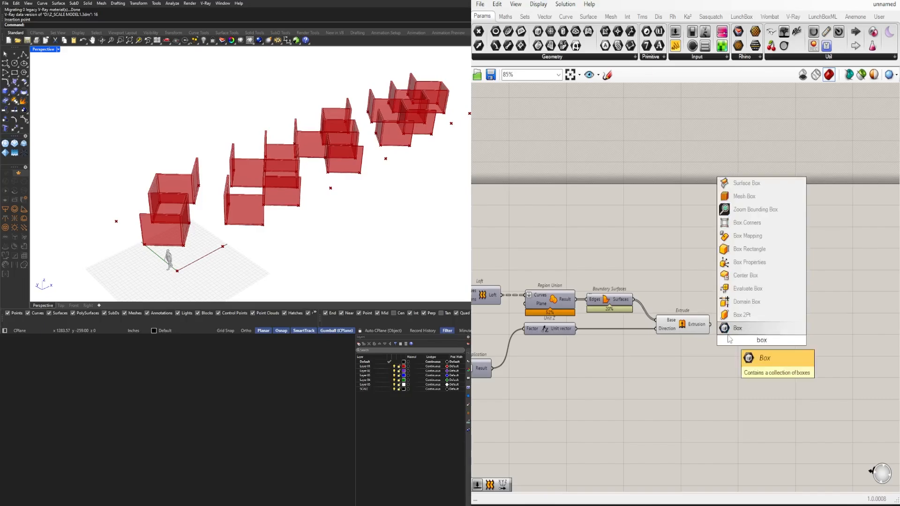
key("Return")
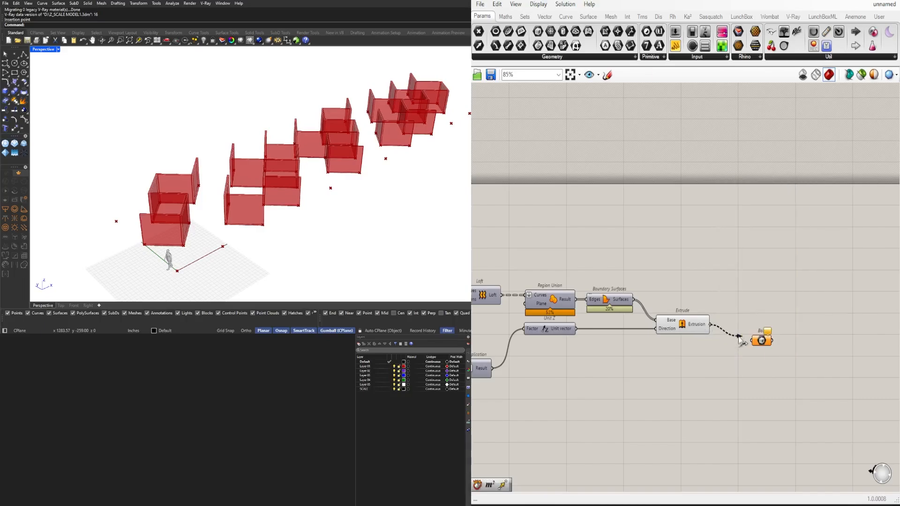
left_click_drag(742, 341, 768, 346)
right_click_drag(258, 175, 278, 186)
left_click_drag(766, 344, 753, 338)
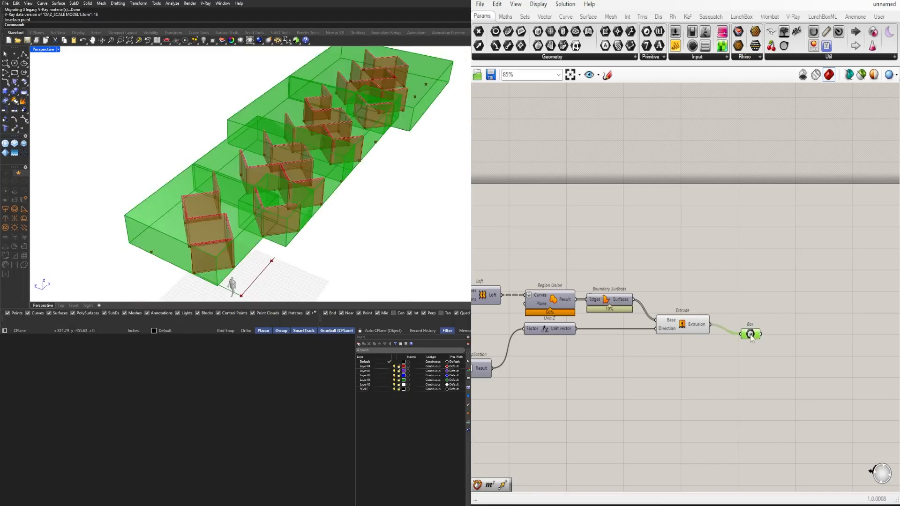
key("Delete")
left_click(698, 330)
right_click_drag(300, 199, 189, 144)
scroll(123, 134, "up", 3)
scroll(189, 145, "down", 5)
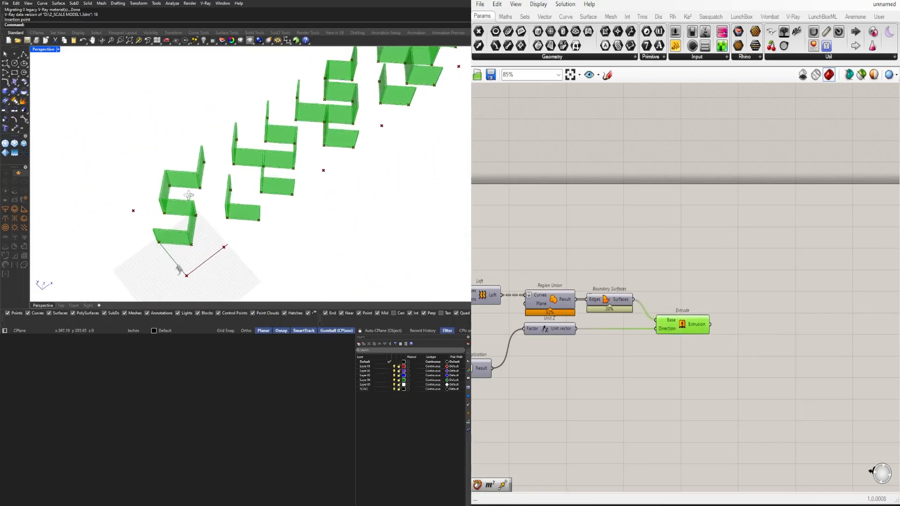
double_click(743, 336)
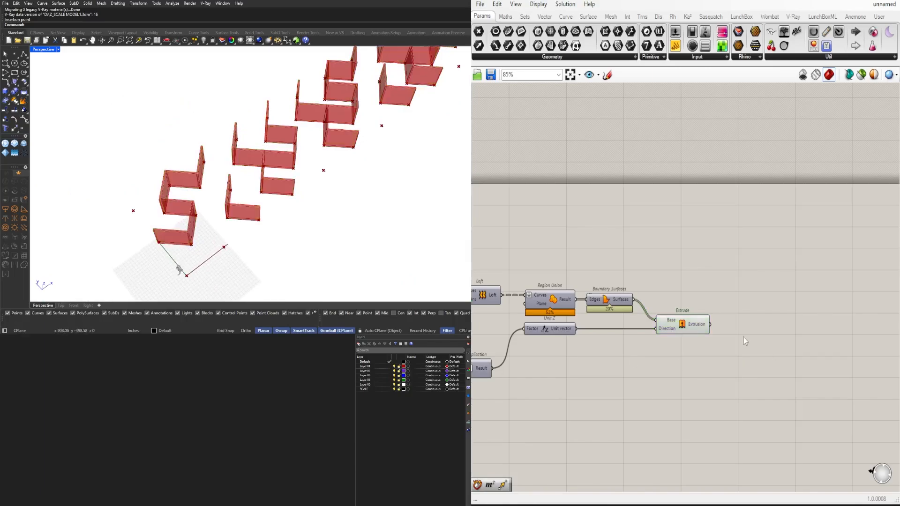
left_click(740, 298)
double_click(691, 253)
type("item")
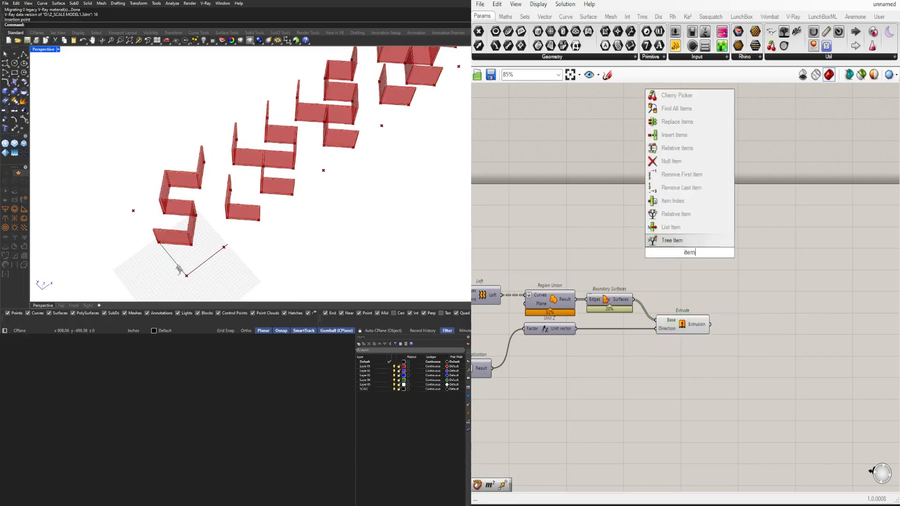
key("Return")
right_click_drag(543, 295, 641, 272)
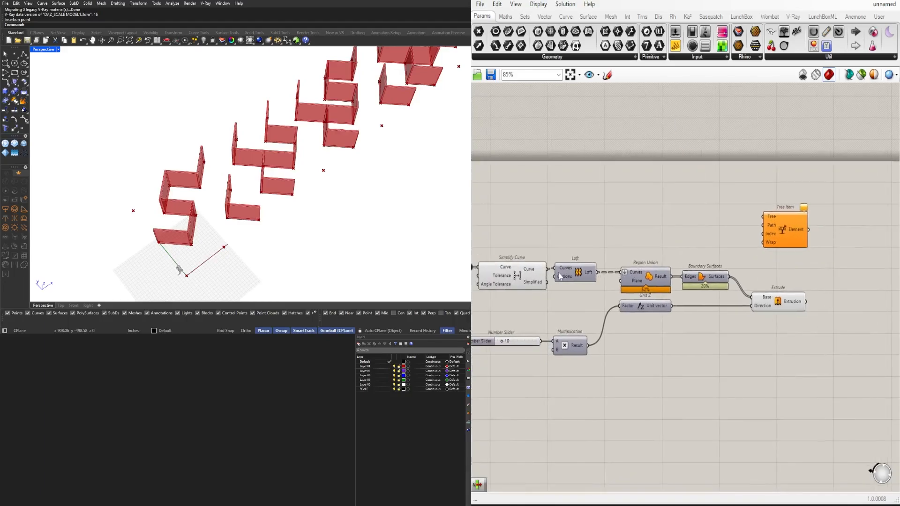
left_click(780, 225)
right_click_drag(746, 227, 676, 232)
key("Delete")
Step: Add an XY Plane component above the Rectangular grid and connect the Construct Point output to its Origin
scroll(677, 264, "down", 1)
right_click_drag(671, 308, 761, 309)
left_click(805, 305)
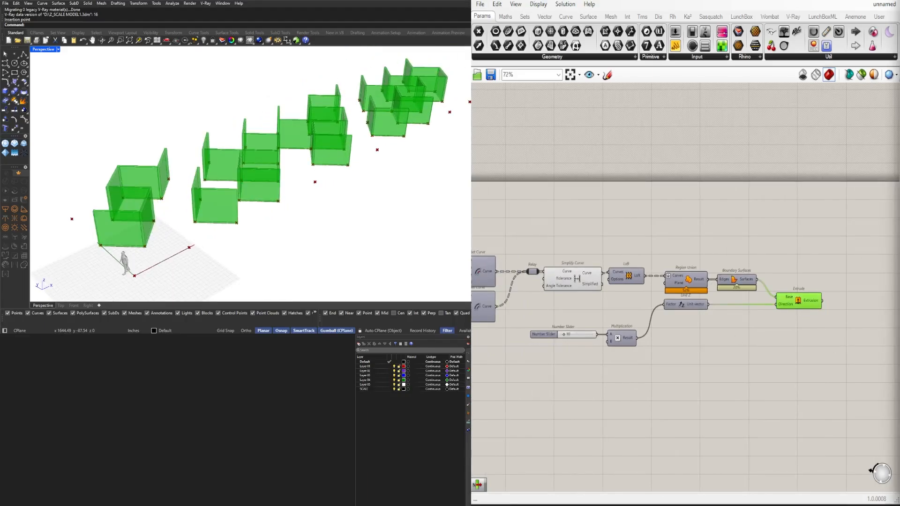
scroll(714, 311, "down", 3)
scroll(586, 284, "up", 6)
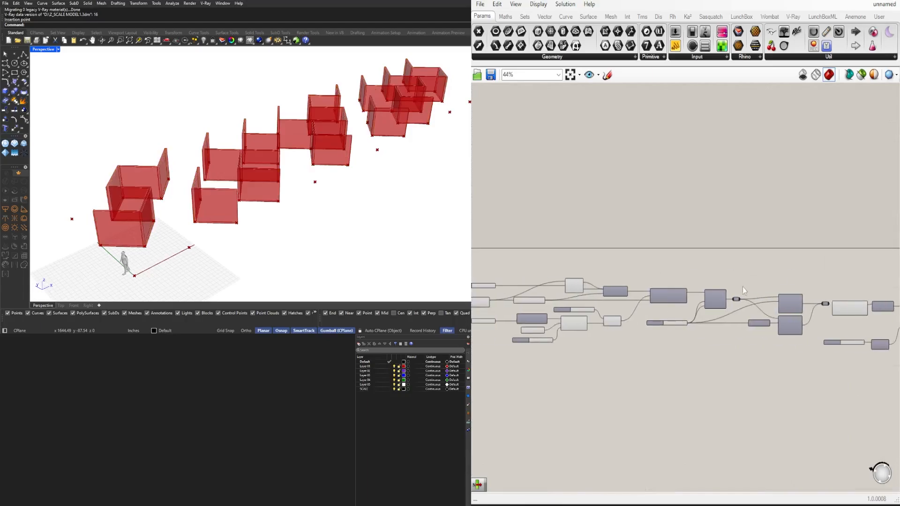
double_click(633, 291)
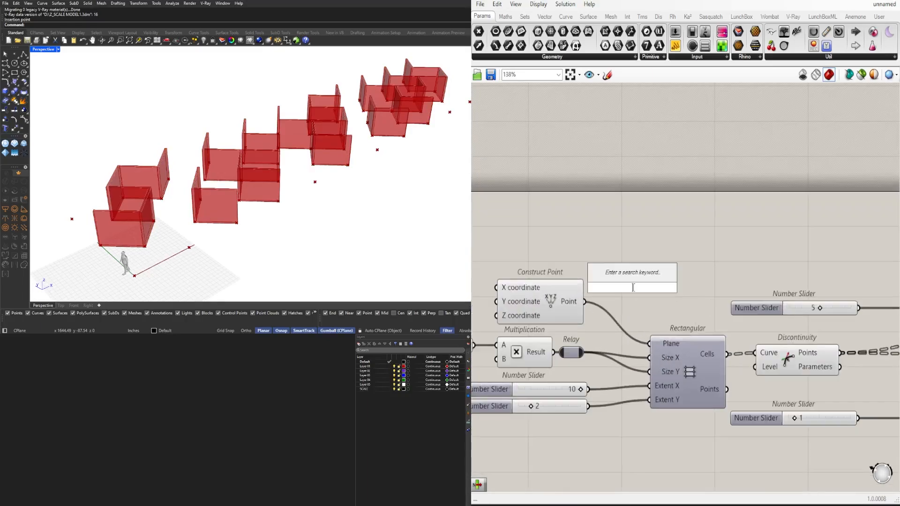
type("xy")
left_click(628, 277)
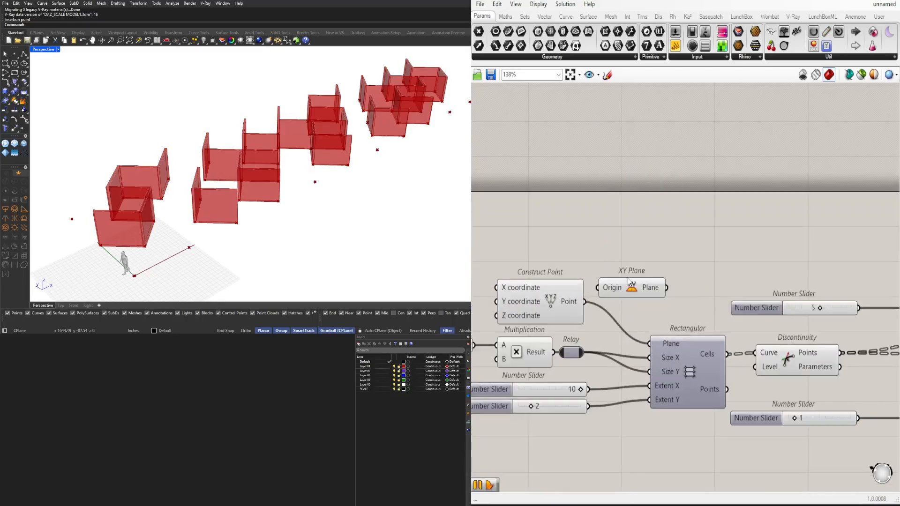
left_click_drag(654, 266, 663, 244)
right_click_drag(774, 261, 748, 232)
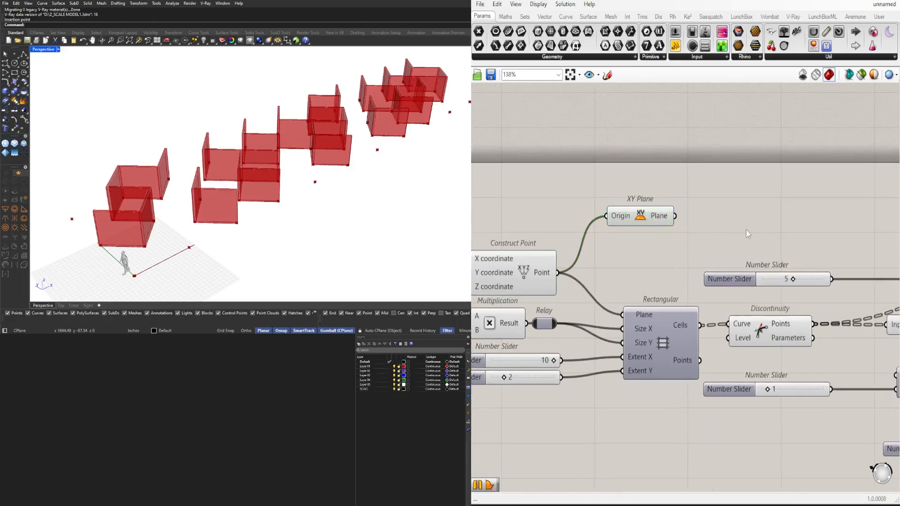
Step: Add a Rotate component and connect the XY Plane to both its Geometry and Plane inputs
double_click(747, 231)
type("rot")
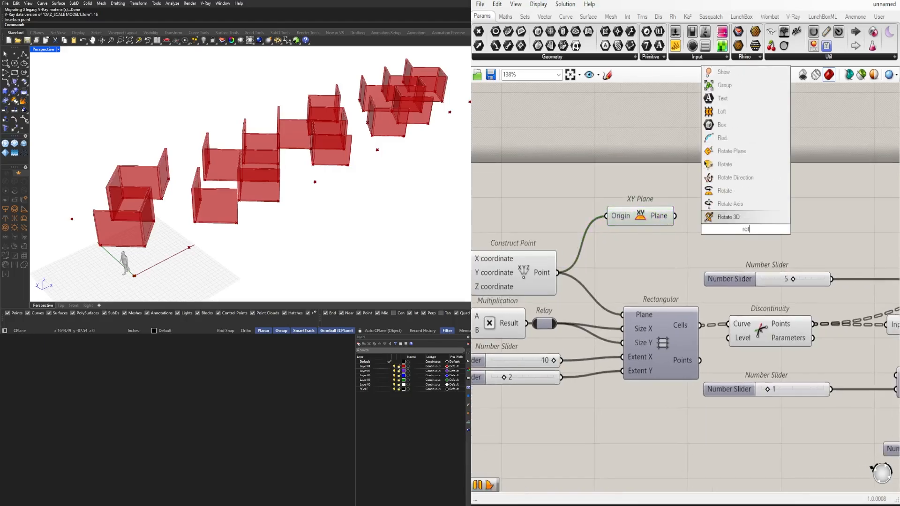
left_click(732, 192)
left_click_drag(659, 216, 612, 197)
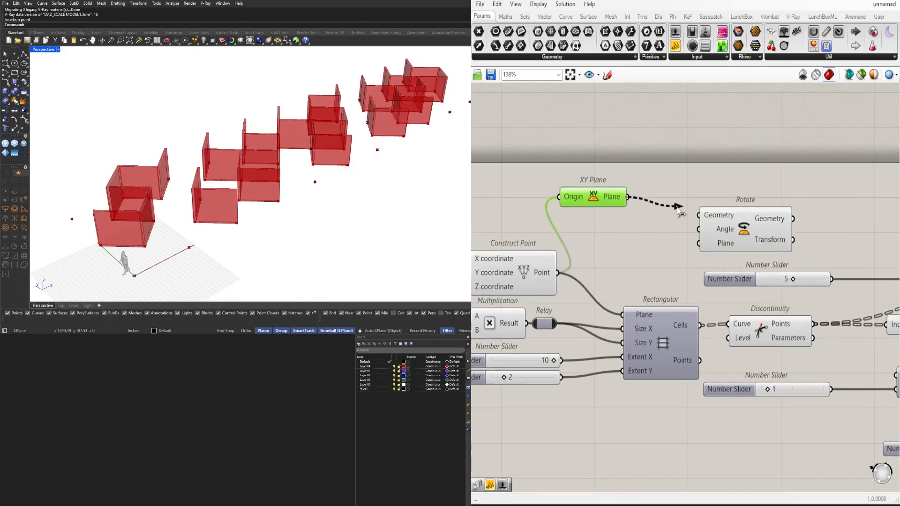
left_click_drag(720, 231, 746, 212)
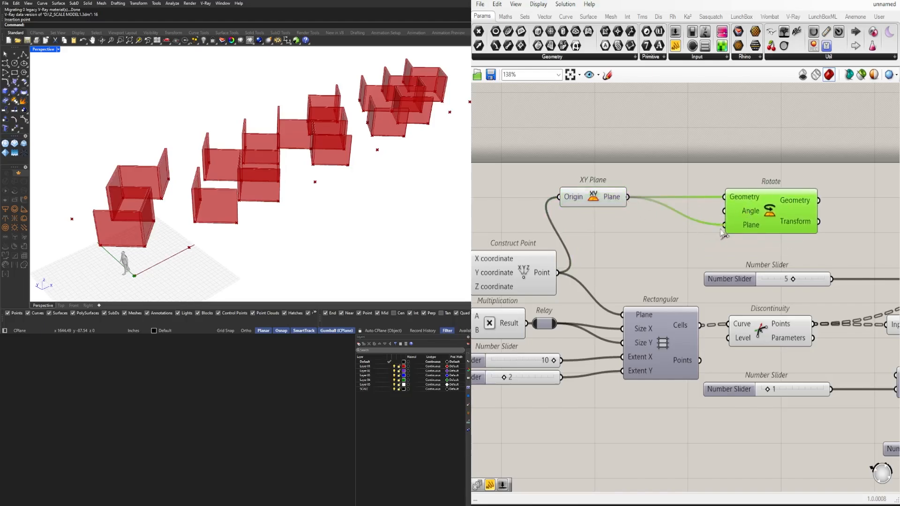
left_click_drag(595, 199, 659, 194)
Step: Switch the Rotate component's Angle input to degrees and adjust its position beside the XY Plane
right_click(750, 212)
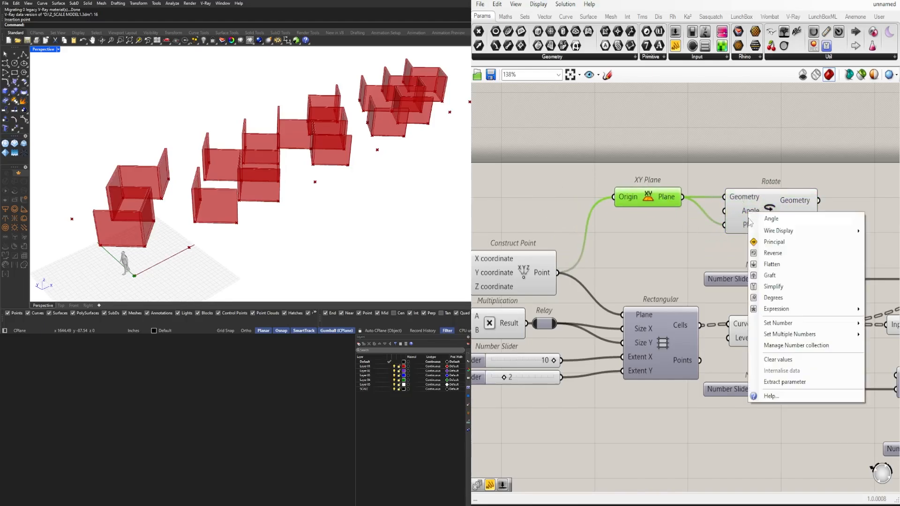
left_click(786, 298)
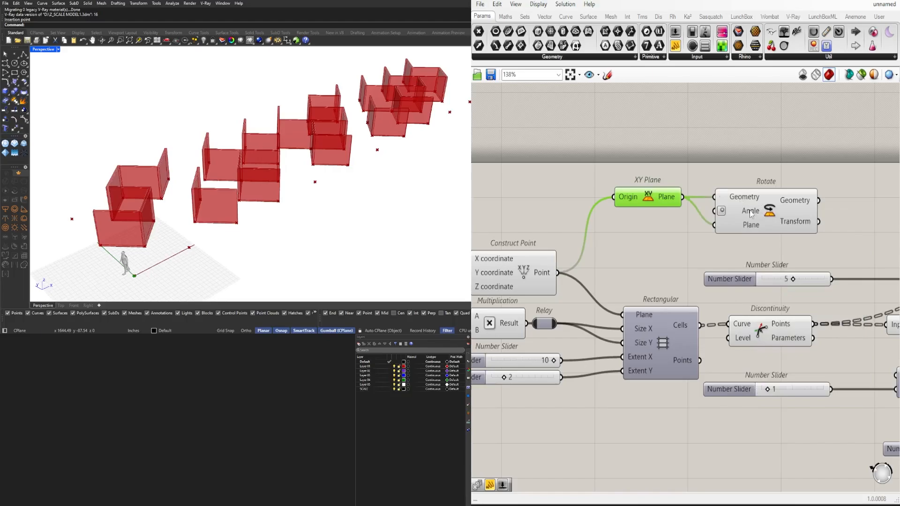
left_click_drag(773, 215, 780, 215)
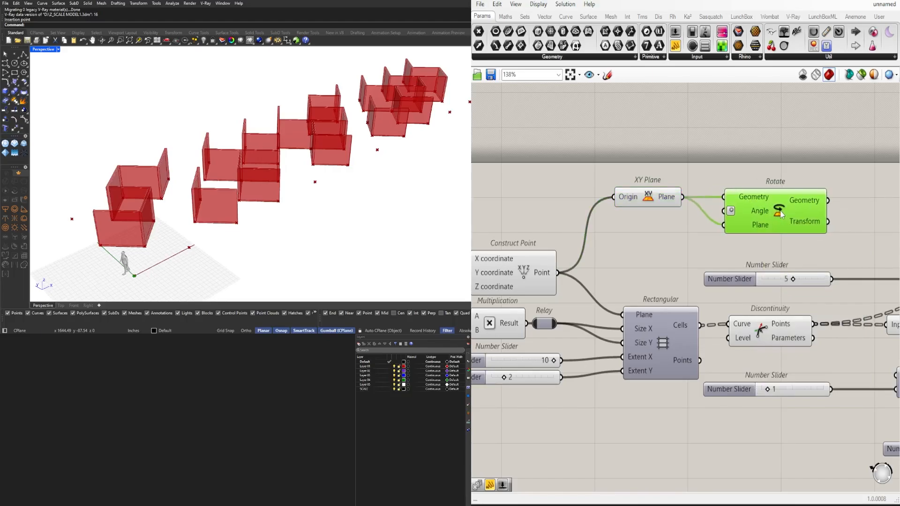
left_click(697, 174)
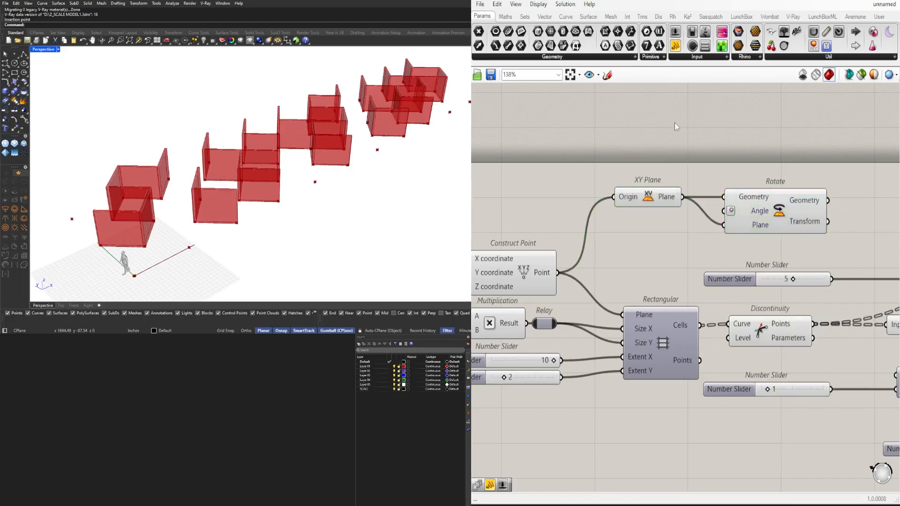
Step: Add a Number Slider set to 45 and connect it to the Rotate component's Angle input
scroll(671, 190, "down", 2)
left_click_drag(708, 174, 670, 229)
left_click(633, 216)
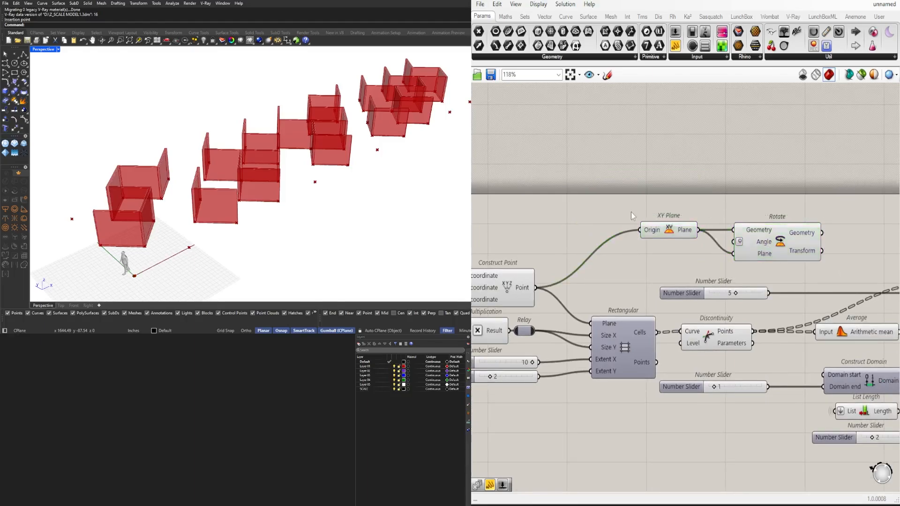
double_click(632, 207)
type("45")
key("Return")
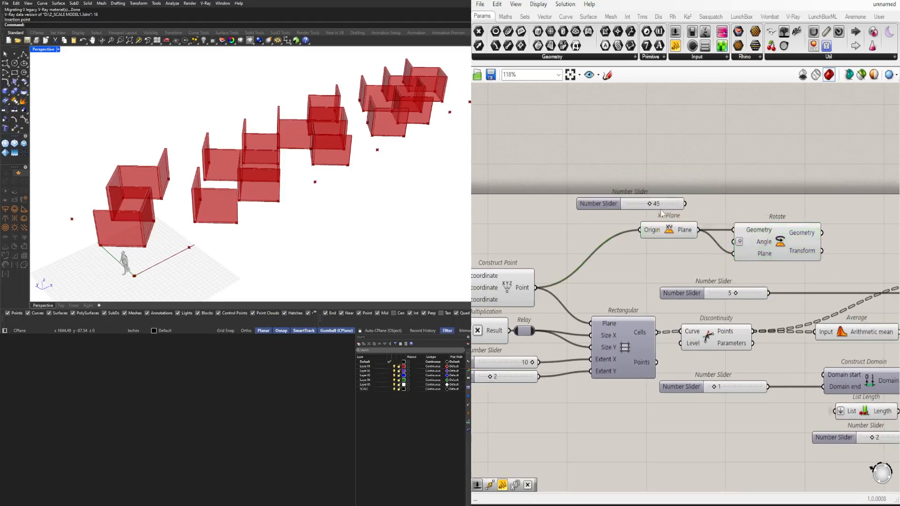
left_click_drag(686, 209, 696, 214)
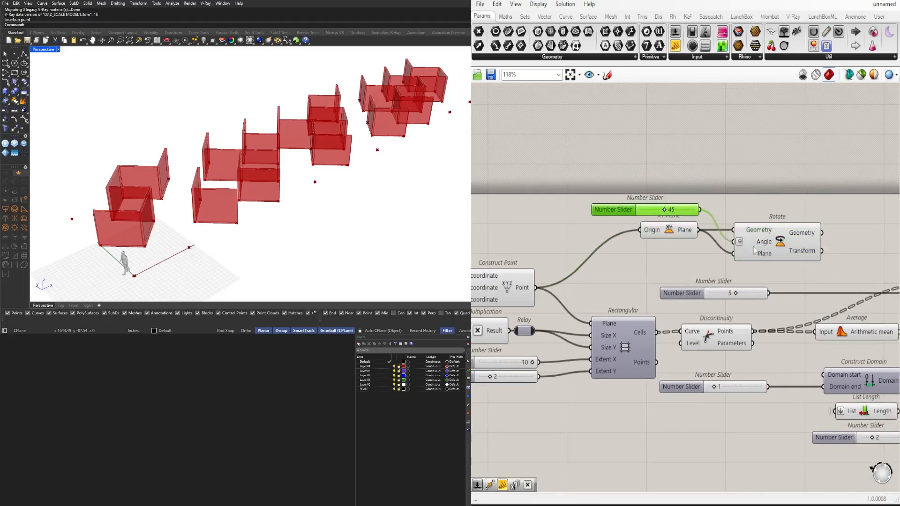
Step: Add a Bounding Box component after Rotate and connect the rotated plane to its Plane input
left_click(792, 242)
right_click_drag(785, 268, 711, 275)
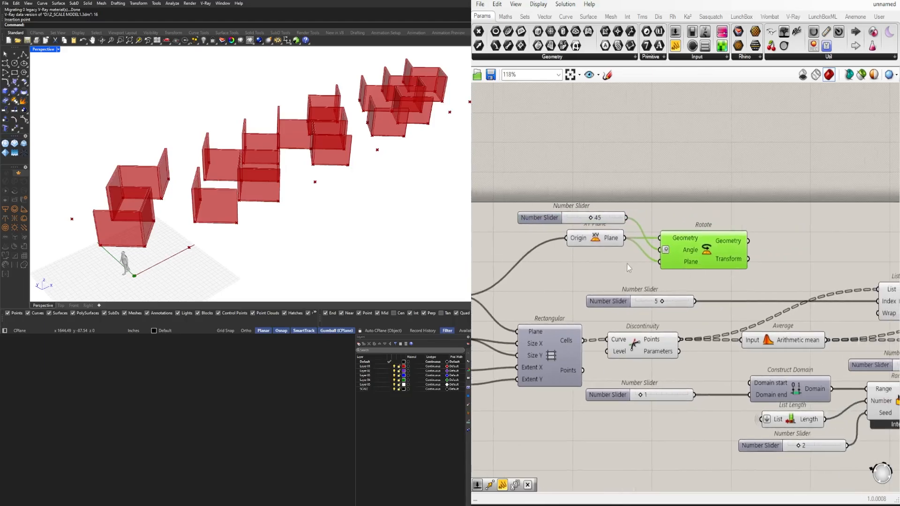
left_click(600, 238)
middle_click(599, 237)
right_click_drag(791, 235, 674, 231)
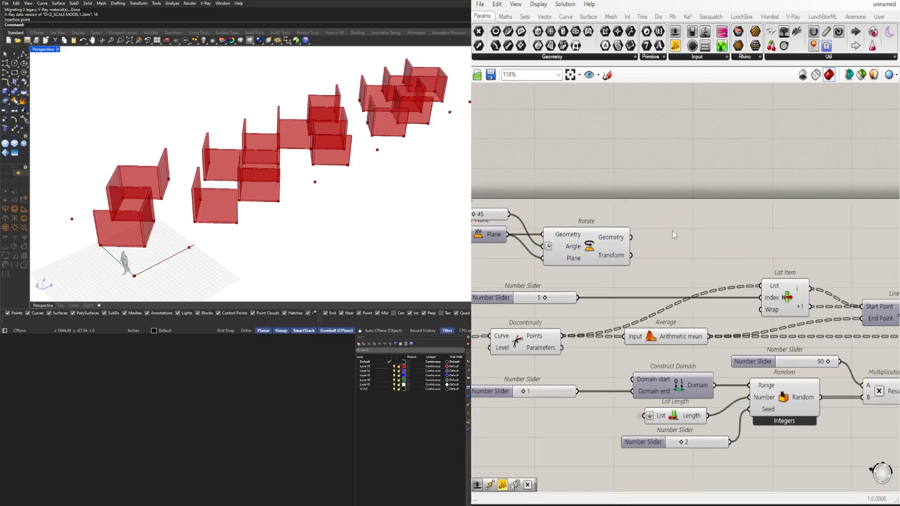
double_click(673, 230)
type("bou")
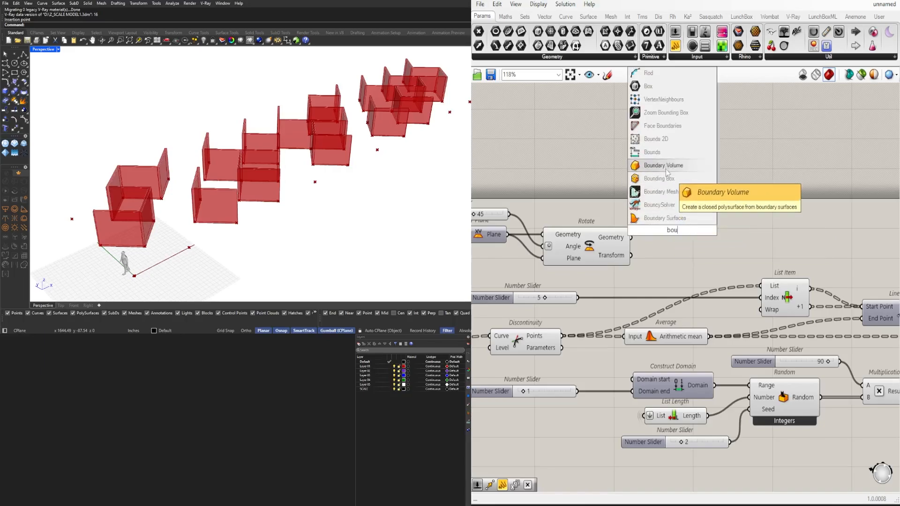
type("nding b")
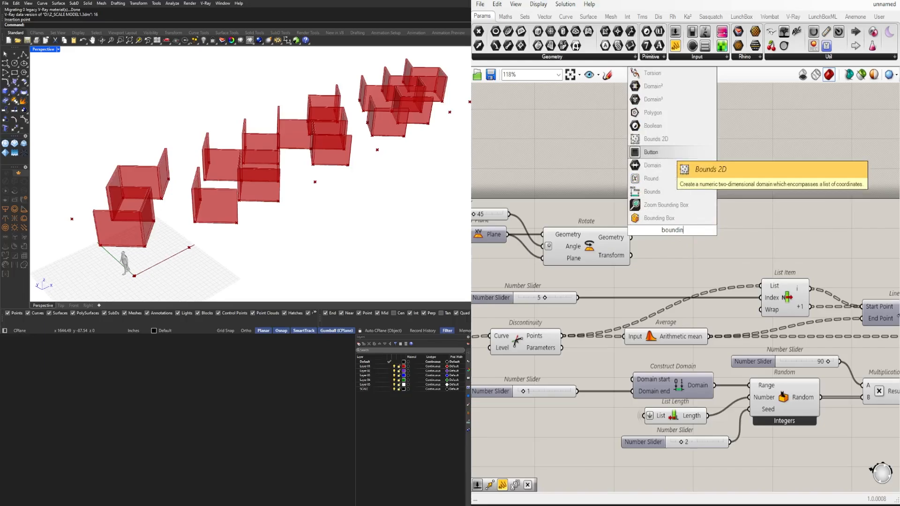
left_click(674, 219)
left_click(672, 232)
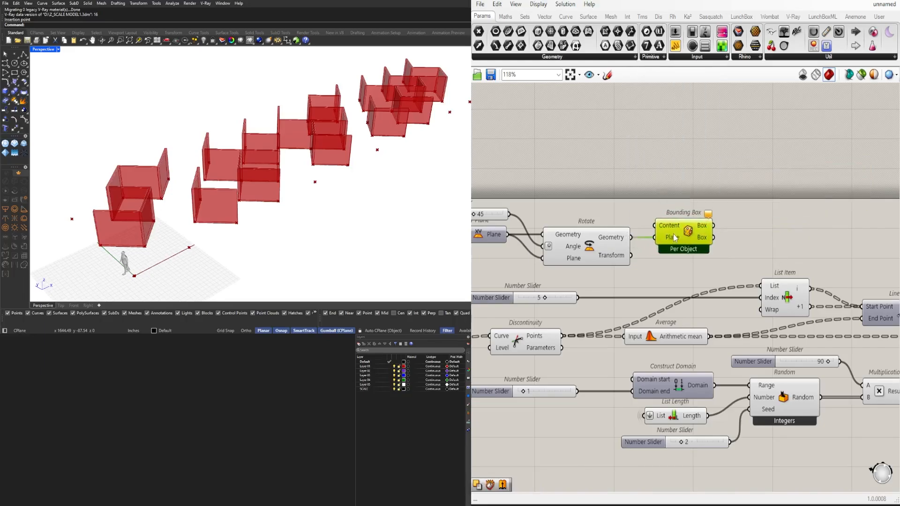
Step: Move the Bounding Box component to the end of the definition and feed the Extrude component's Extrusion output into its Content input
scroll(672, 234, "down", 5)
scroll(674, 237, "down", 3)
scroll(762, 191, "up", 10)
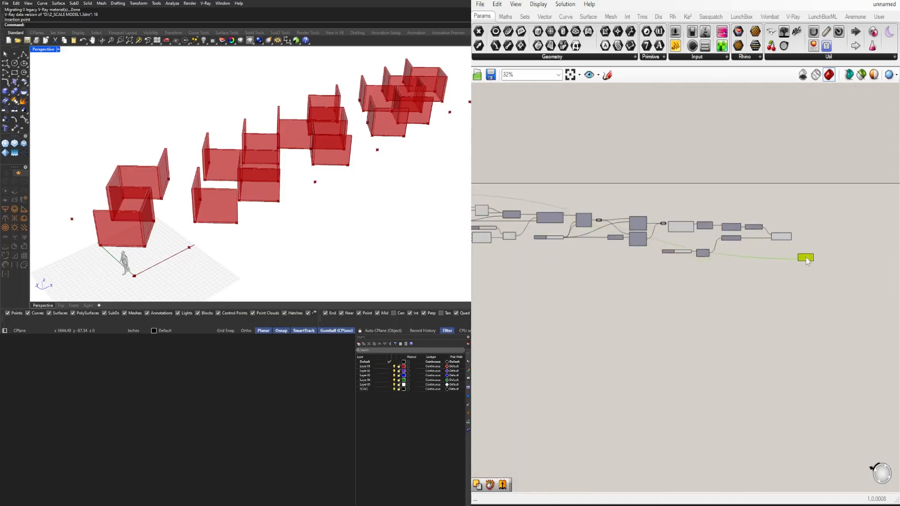
left_click_drag(787, 255, 788, 255)
left_click_drag(819, 269, 784, 236)
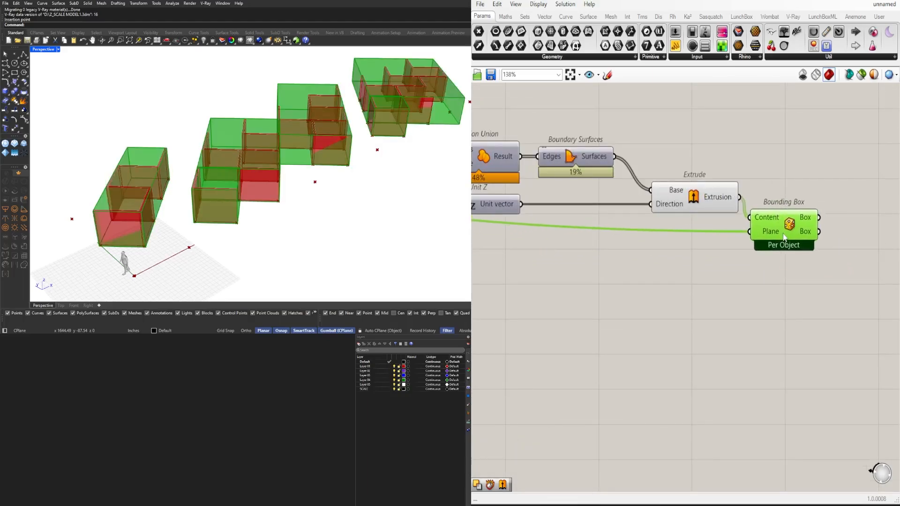
right_click_drag(287, 168, 273, 156)
scroll(222, 187, "up", 5)
scroll(221, 177, "down", 6)
right_click_drag(764, 239, 657, 258)
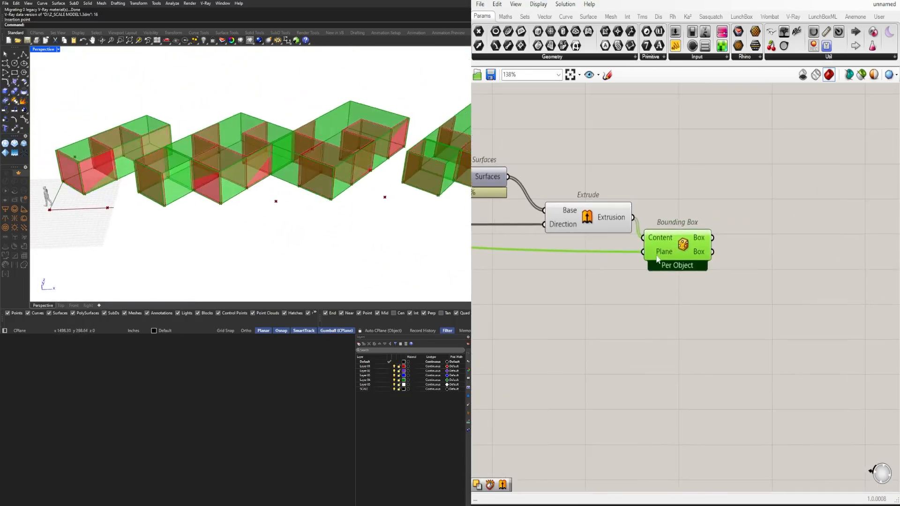
left_click_drag(658, 253, 658, 249)
Step: Add a Solid Union component and place it after the Bounding Box component
double_click(756, 268)
type("u")
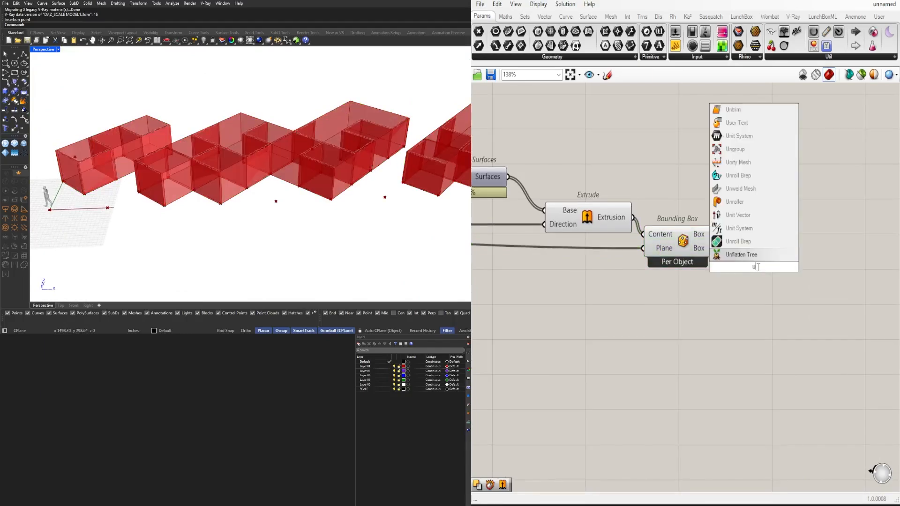
type("nion")
left_click(734, 229)
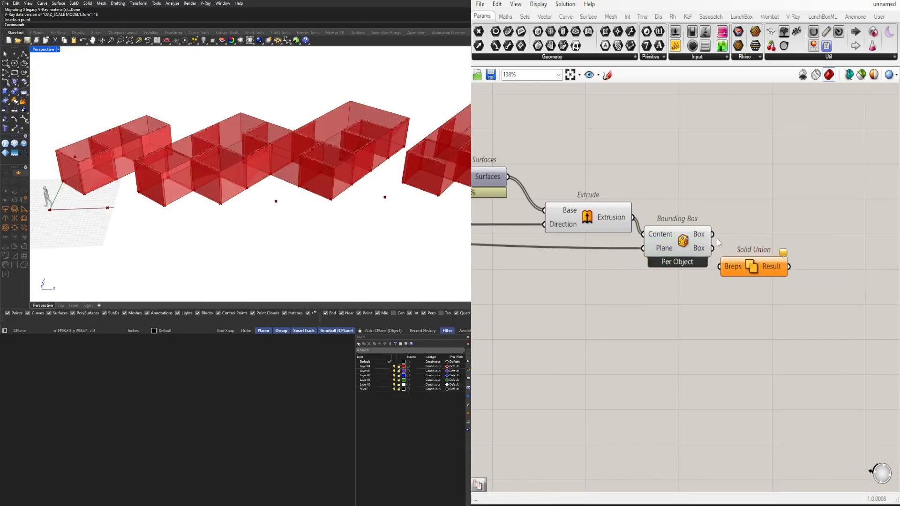
left_click_drag(755, 266, 778, 271)
left_click(703, 240)
Step: Add a List Item component, feed the Bounding Box's Box output into its List input, and graft that input
left_click(760, 225)
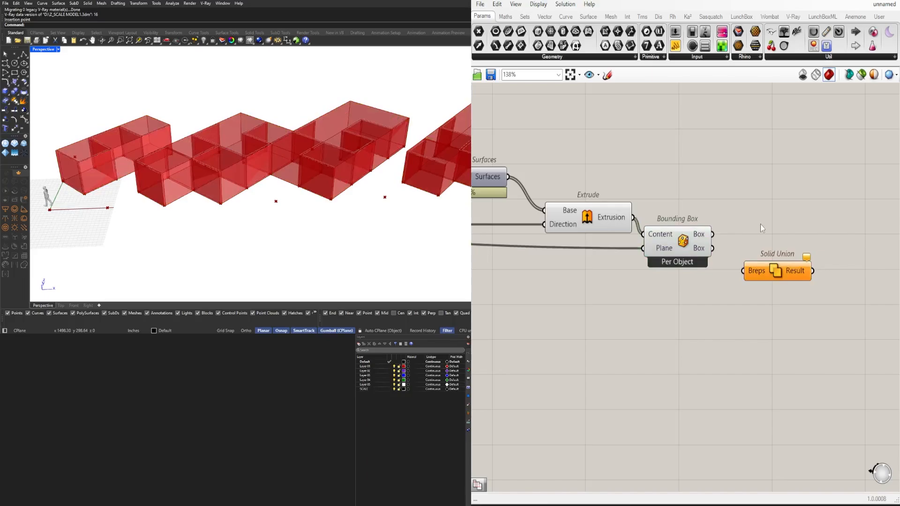
type("ite")
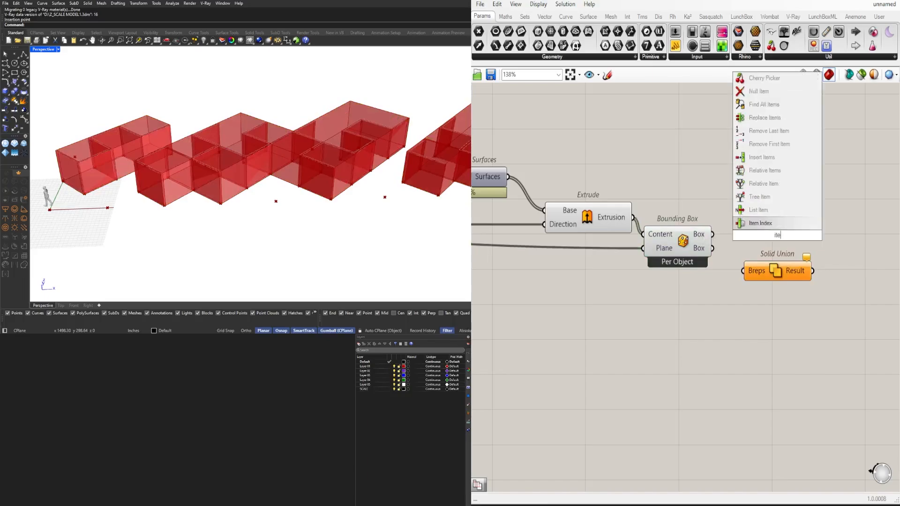
type("m")
left_click(759, 210)
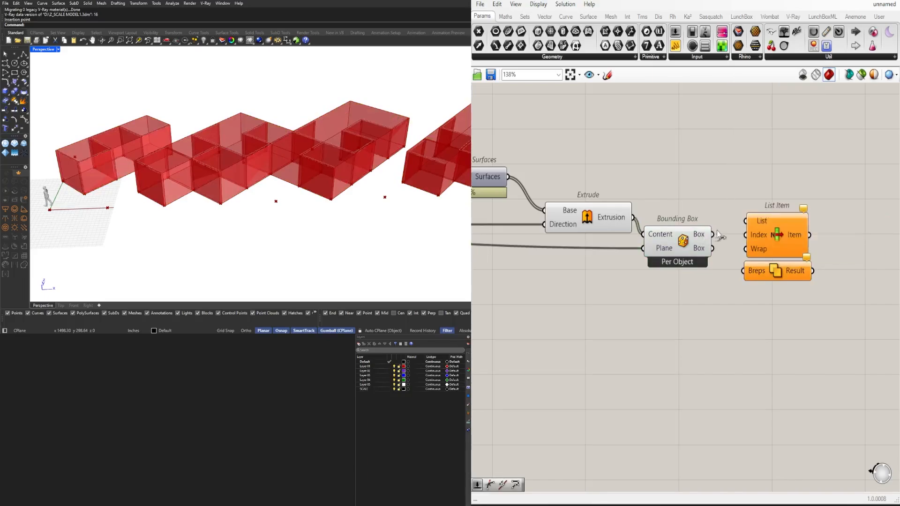
left_click_drag(717, 232, 752, 218)
left_click_drag(776, 266, 876, 315)
left_click_drag(766, 228, 781, 285)
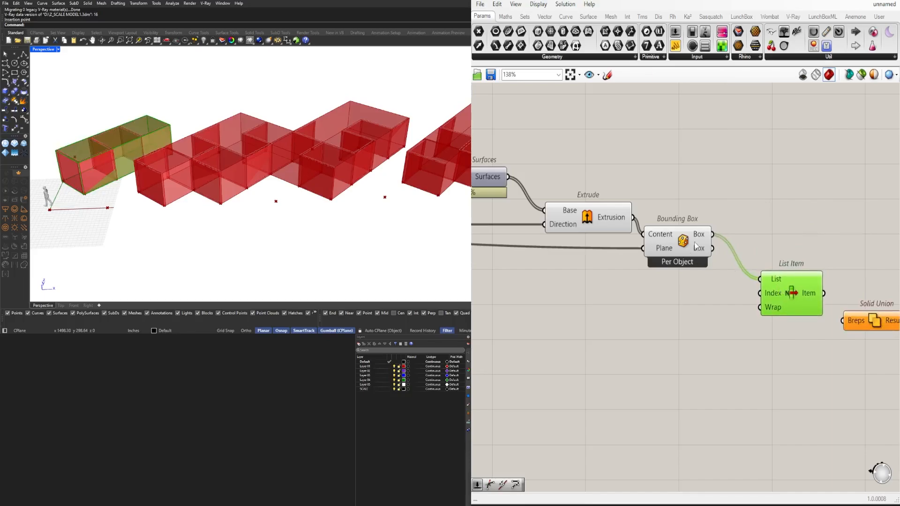
right_click(776, 280)
left_click(797, 357)
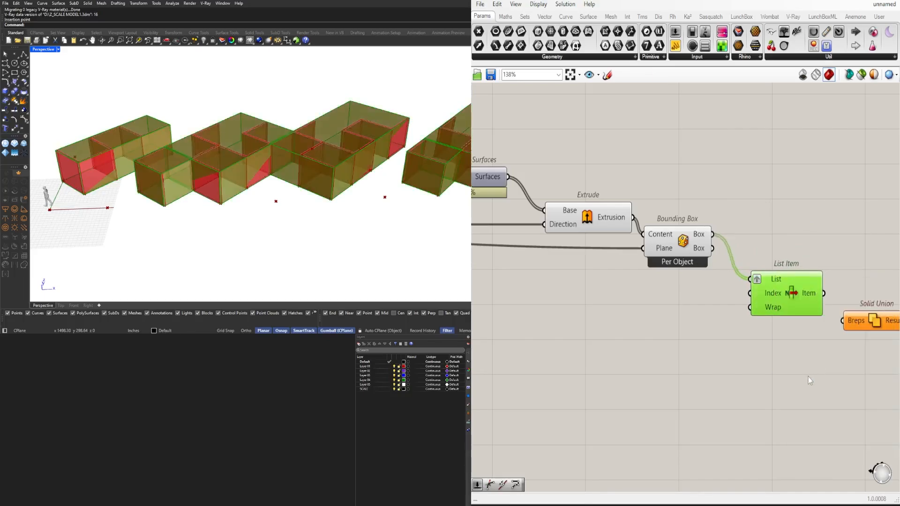
Step: Move the List Item and Solid Union components farther from the Bounding Box to make room on the canvas
right_click_drag(737, 365, 629, 352)
left_click_drag(662, 279, 667, 280)
right_click_drag(694, 297, 630, 298)
left_click_drag(700, 308, 809, 324)
left_click_drag(628, 282, 628, 265)
right_click_drag(628, 265, 682, 283)
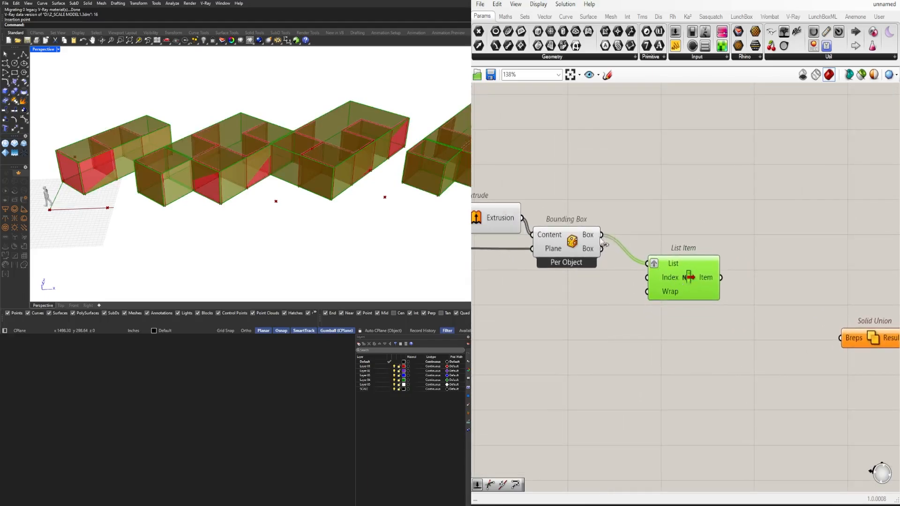
left_click_drag(677, 280, 799, 304)
Step: Add a Deconstruct Brep component after List Item and feed the Item output into its Brep input
double_click(636, 302)
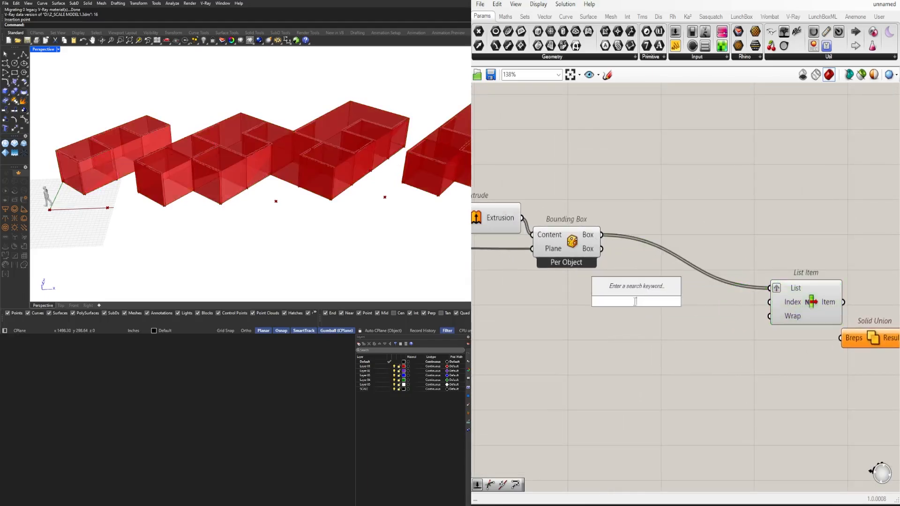
type("dec")
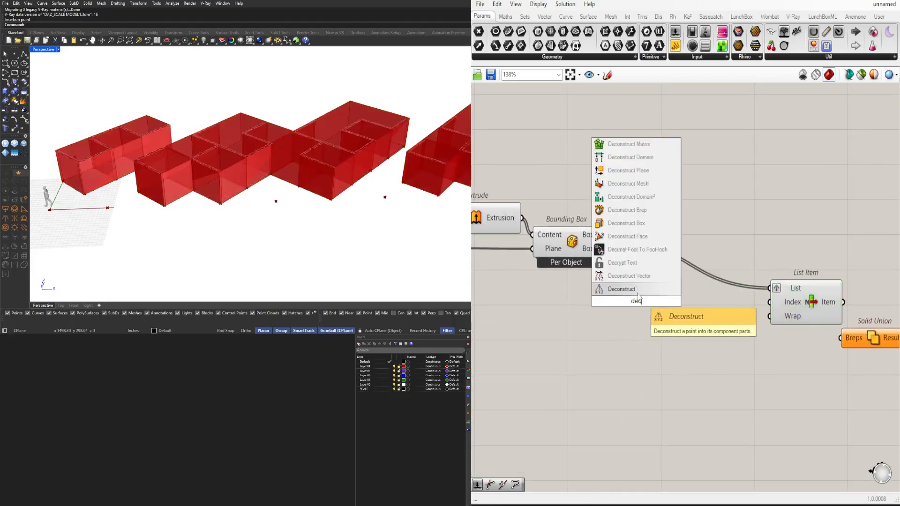
left_click(621, 209)
left_click_drag(809, 294, 669, 241)
left_click(617, 287)
left_click_drag(617, 288, 737, 237)
right_click_drag(814, 293, 711, 307)
Step: Add a second List Item component fed by Deconstruct Brep's Faces output and reverse its List input
double_click(738, 285)
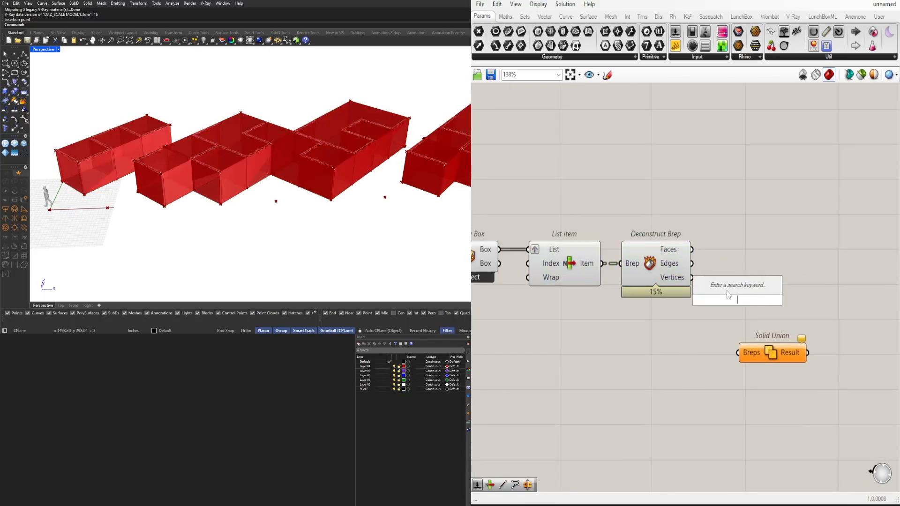
type("item")
left_click(715, 275)
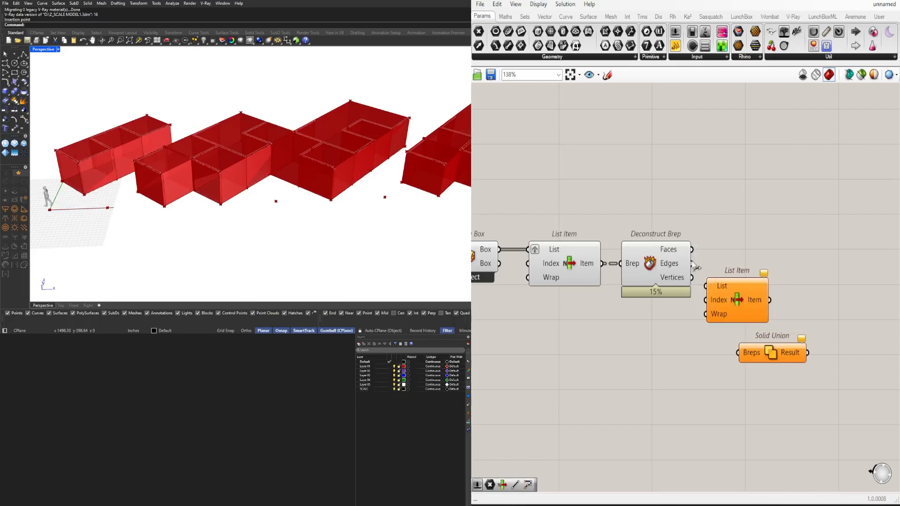
left_click_drag(725, 305, 729, 241)
right_click(731, 224)
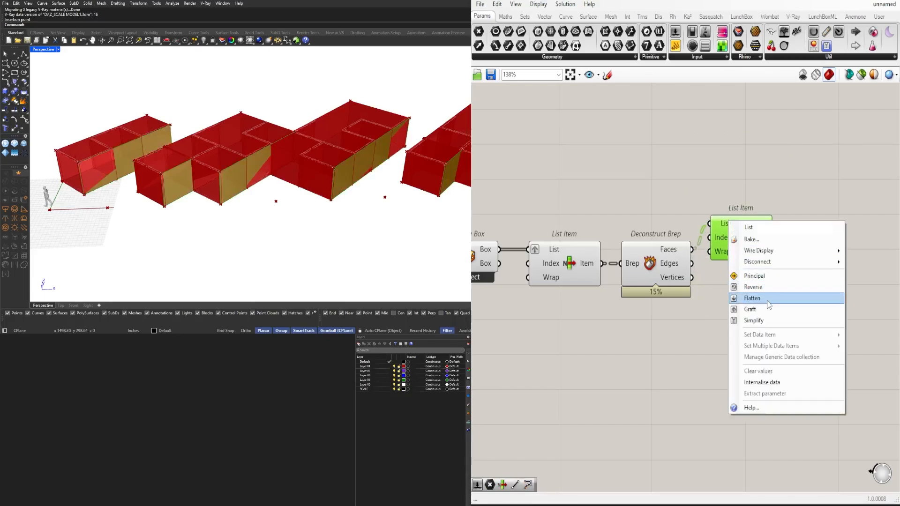
left_click(751, 287)
left_click_drag(725, 241, 729, 267)
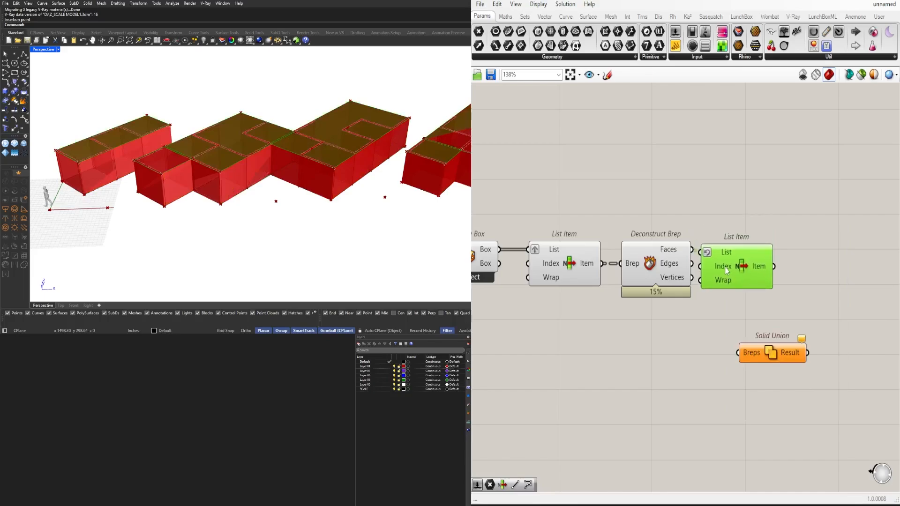
Step: Turn off the preview of the first List Item and the Deconstruct Brep components
left_click_drag(665, 196, 581, 294)
key("space")
left_click(624, 181)
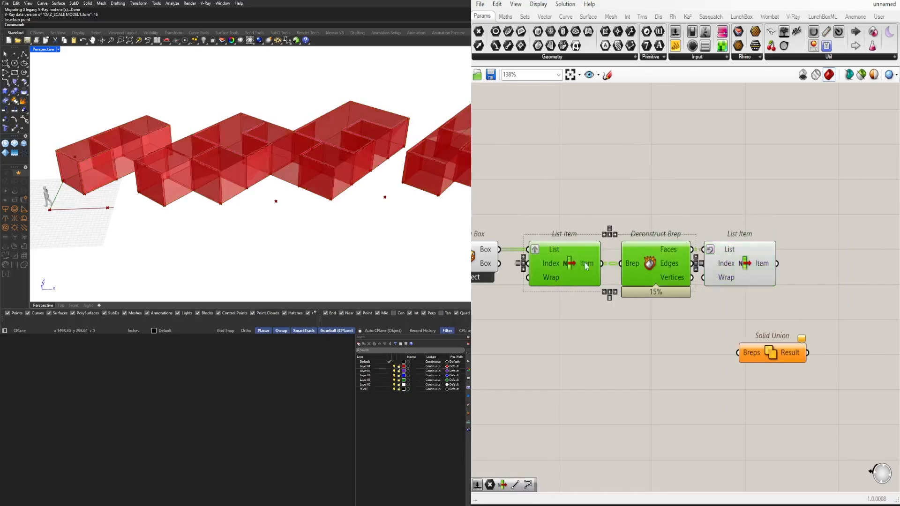
Step: Turn off the preview of the Bounding Box component
right_click_drag(539, 319, 643, 316)
left_click_drag(642, 316, 569, 220)
middle_click(588, 211)
left_click(612, 182)
right_click_drag(526, 319, 708, 317)
scroll(708, 318, "down", 2)
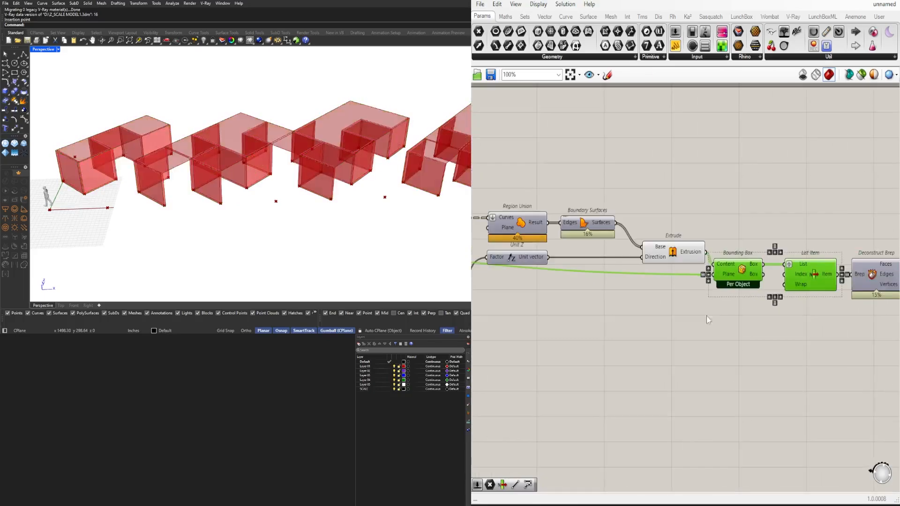
left_click_drag(734, 316, 679, 223)
left_click(688, 223)
right_click_drag(768, 220, 637, 233)
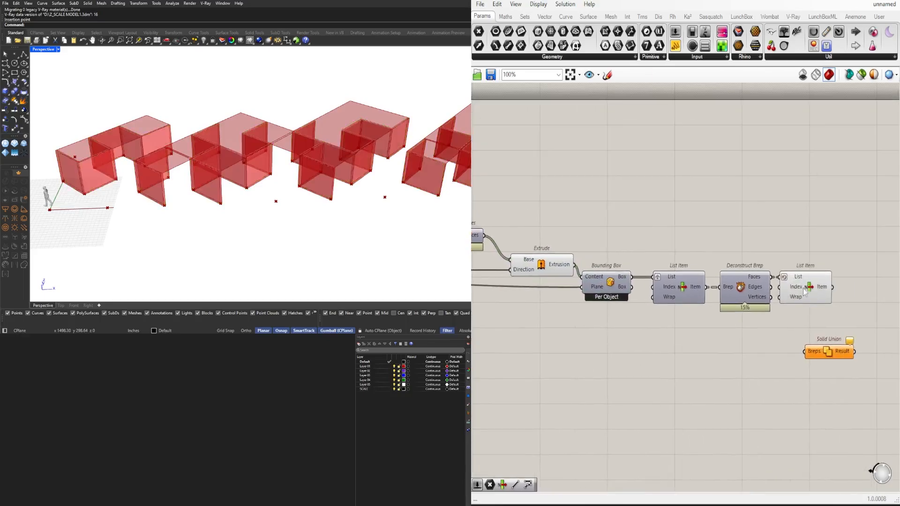
Step: Add a Region Union component, feed the second List Item's output into its Curves input, and flatten that input
left_click(806, 292)
right_click_drag(276, 171, 244, 207)
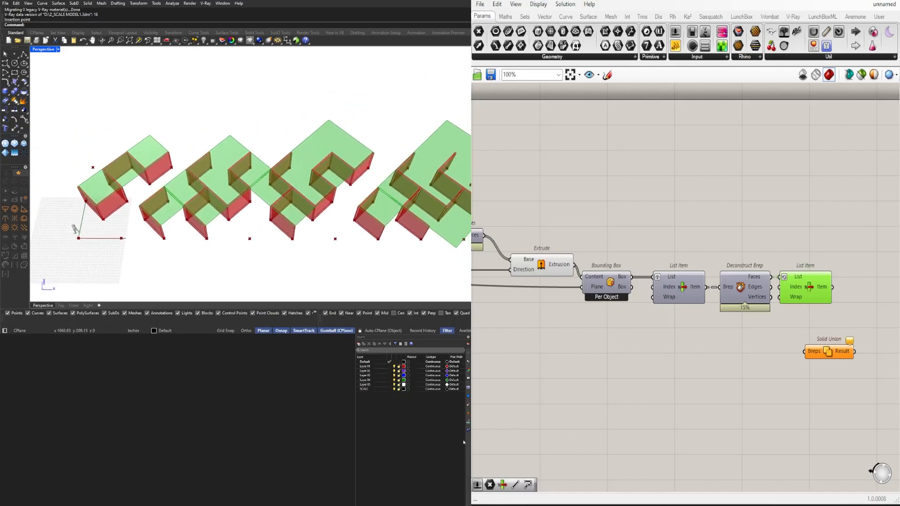
right_click_drag(882, 293, 741, 269)
scroll(742, 269, "up", 1)
left_click(742, 268)
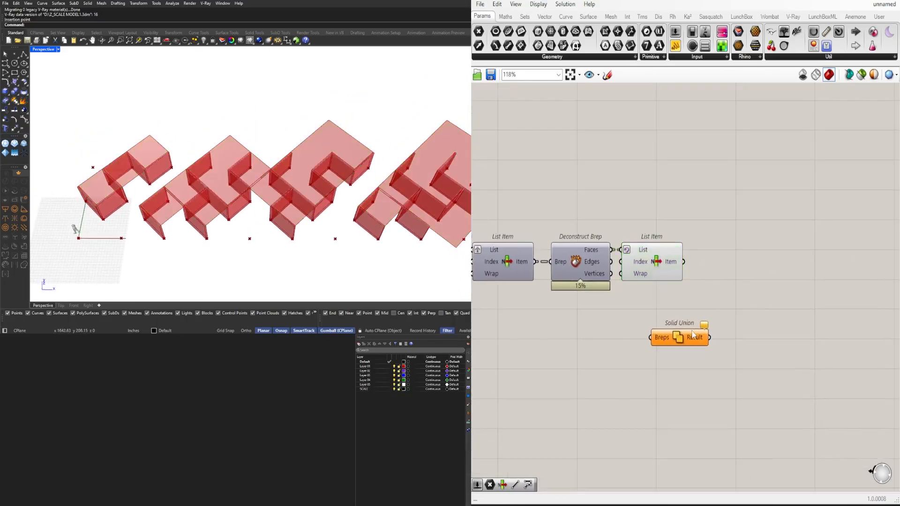
double_click(713, 296)
type("reg")
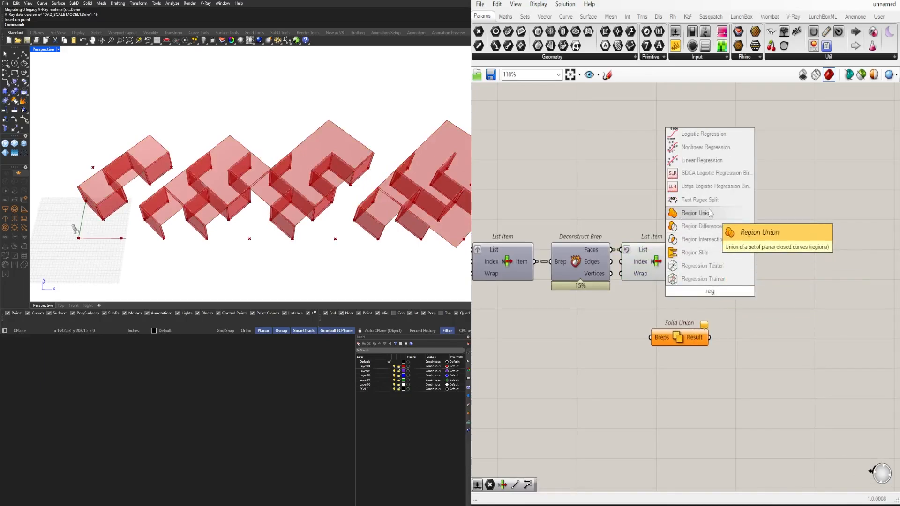
left_click(710, 214)
left_click_drag(697, 290, 721, 263)
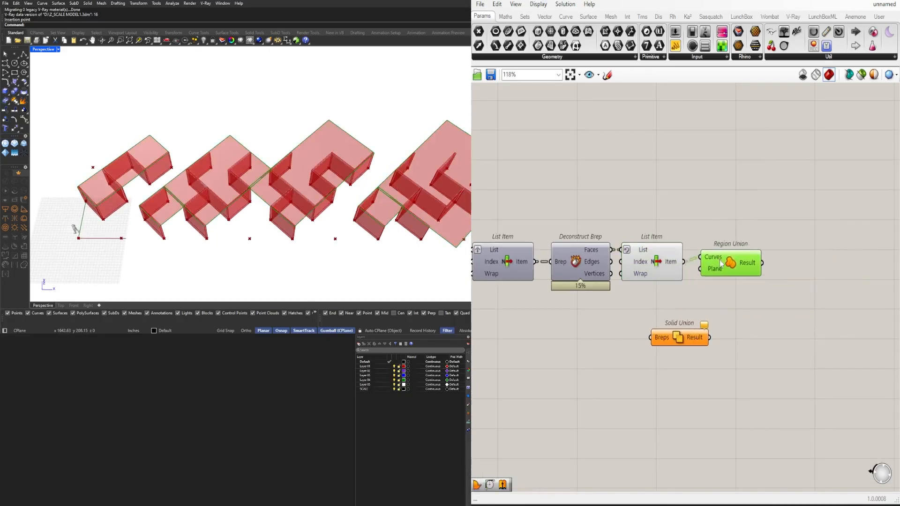
right_click(715, 260)
left_click(739, 327)
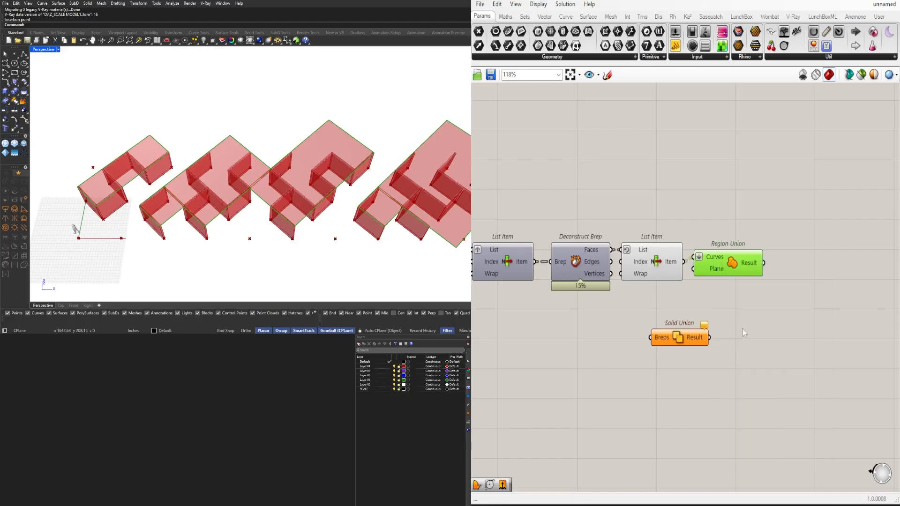
Step: Align Region Union with the List Item that feeds it and turn off that List Item's preview
left_click_drag(658, 212, 635, 278)
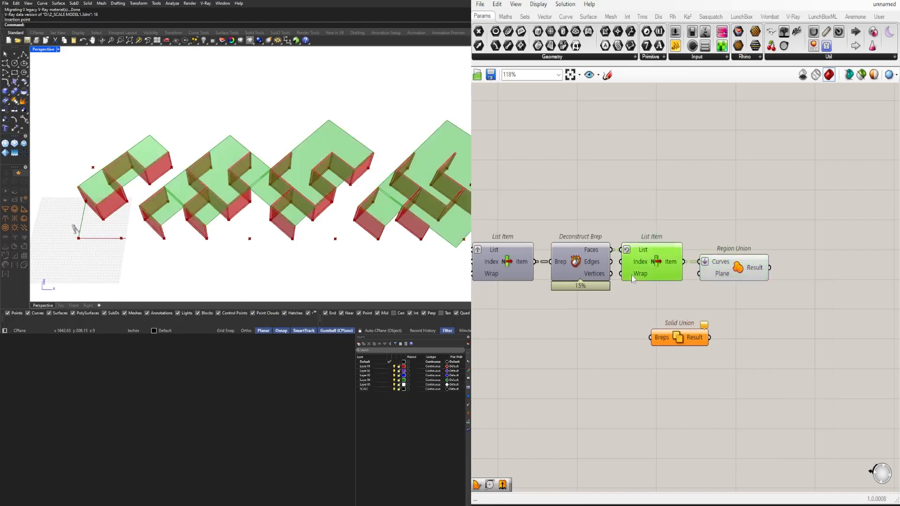
scroll(657, 215, "up", 1)
middle_click(657, 215)
left_click(678, 195)
Step: Add an Offset Curve component fed by Region Union's Result, and reposition it and Solid Union to free space
right_click_drag(785, 229, 677, 233)
double_click(766, 279)
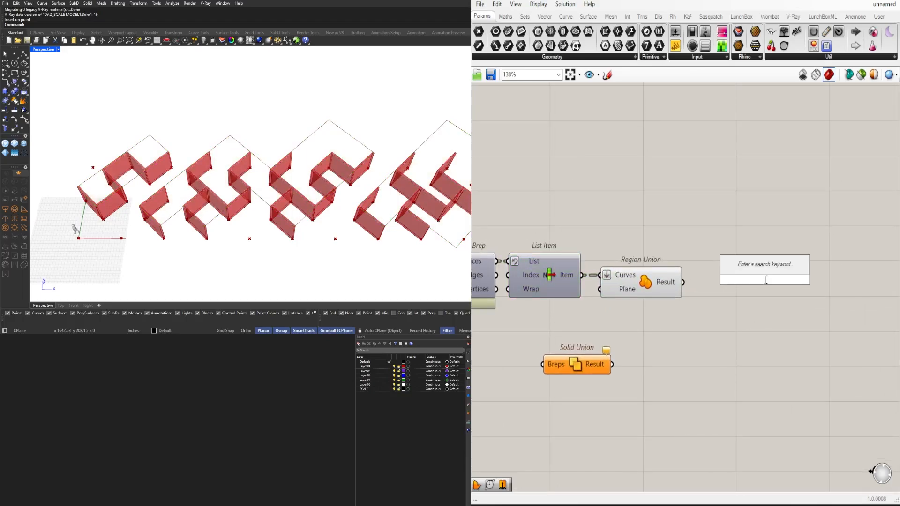
type("o")
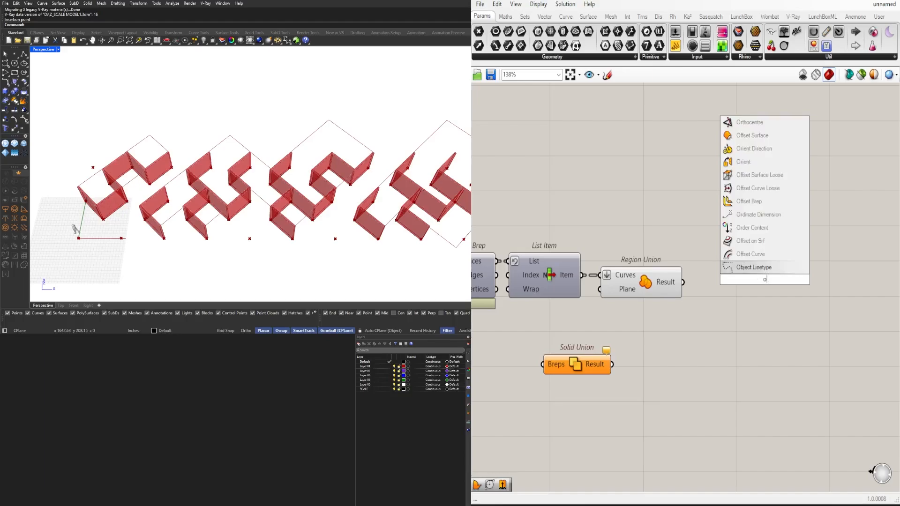
key("Up")
key("Return")
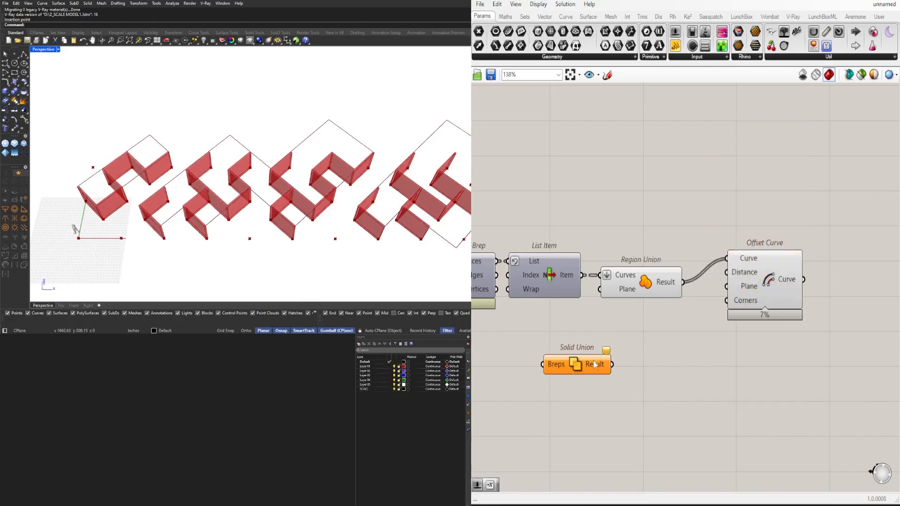
left_click_drag(576, 368, 539, 432)
left_click_drag(765, 286, 777, 358)
Step: Create a number slider set to 2.50 and connect it to Offset Curve's Distance input
double_click(638, 354)
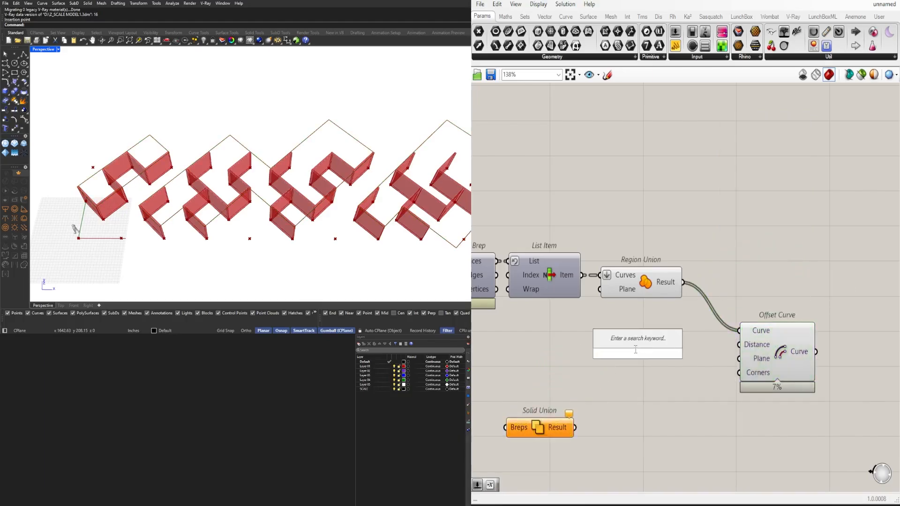
type("2.5")
key("Return")
scroll(703, 363, "up", 1)
left_click_drag(733, 355, 746, 342)
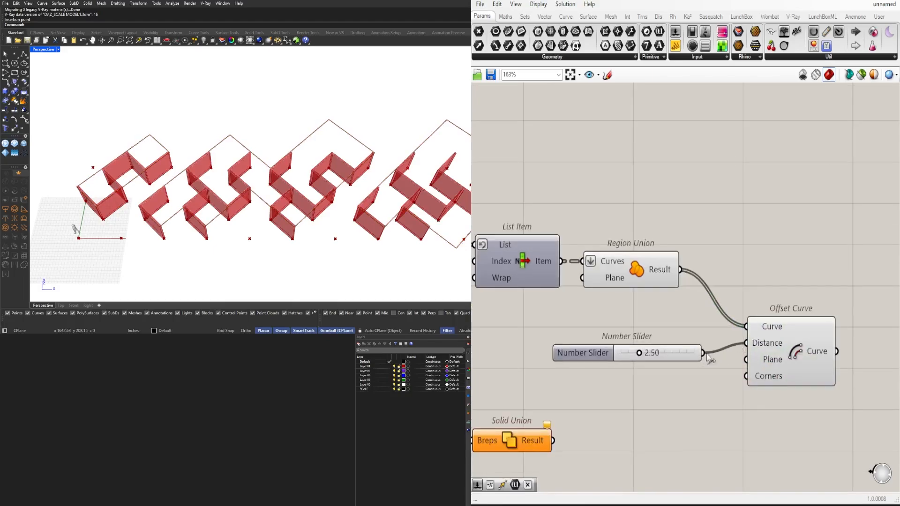
left_click_drag(678, 358, 617, 351)
Step: Multiply the 2.50 slider by 12 with a Multiplication component and feed its Result into Offset Curve's Distance input
double_click(693, 365)
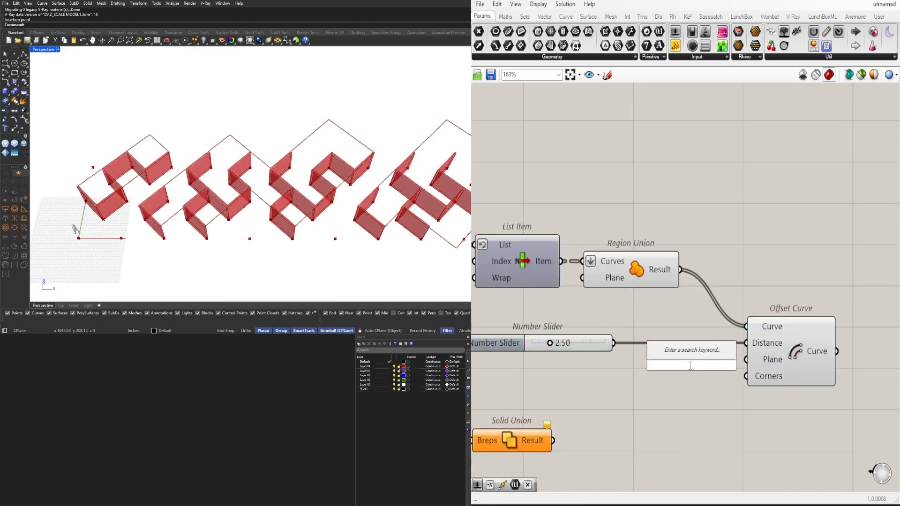
type("*12")
key("Return")
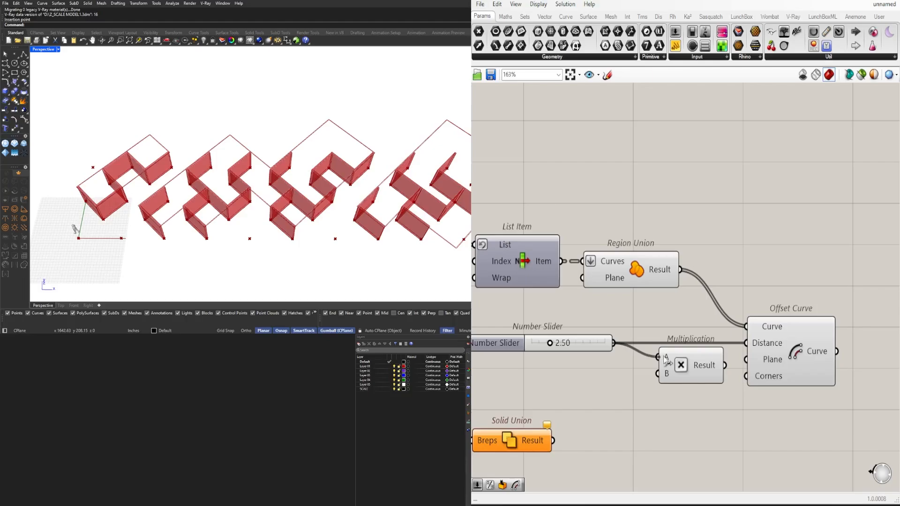
left_click_drag(726, 368, 746, 327)
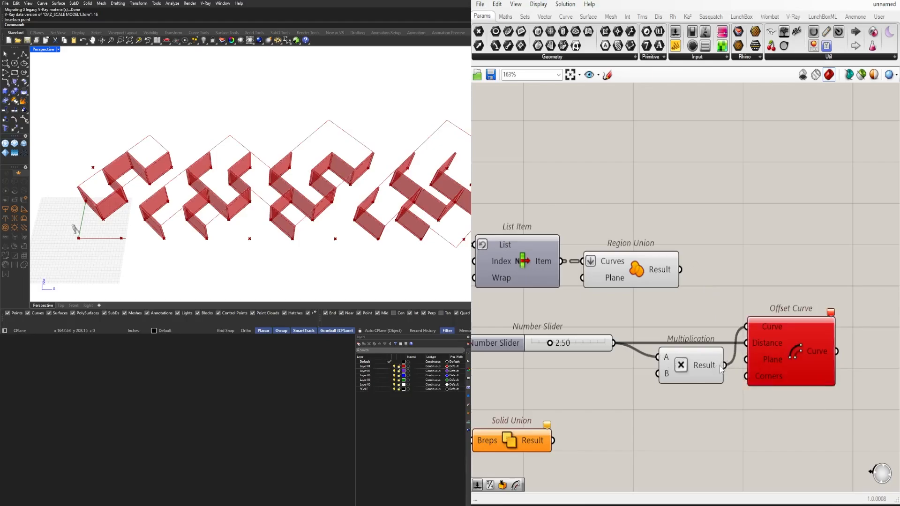
key("ctrl+z")
left_click_drag(726, 367, 707, 348)
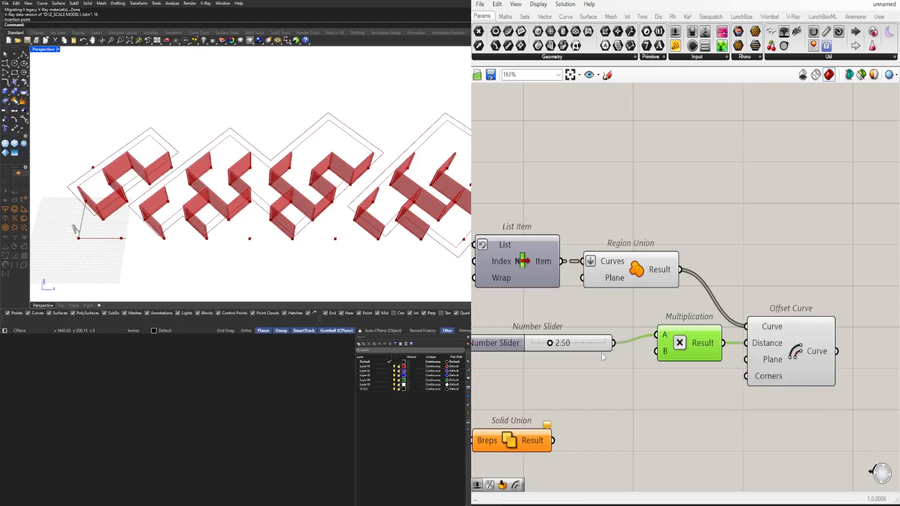
Step: Arrange the number slider and Multiplication beneath Region Union, and place Offset Curve directly beside them
left_click_drag(603, 351, 607, 344)
left_click_drag(824, 410, 551, 322)
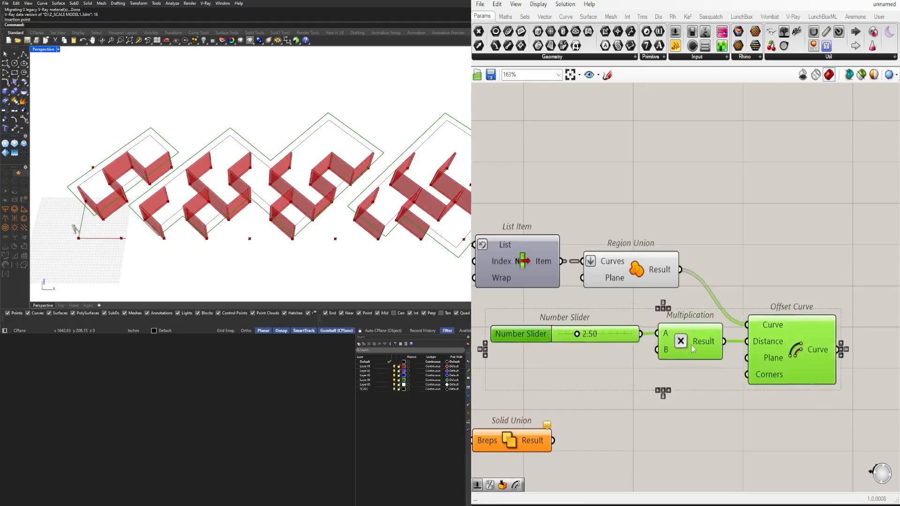
left_click_drag(696, 355, 655, 334)
left_click(722, 338)
left_click_drag(722, 339, 730, 302)
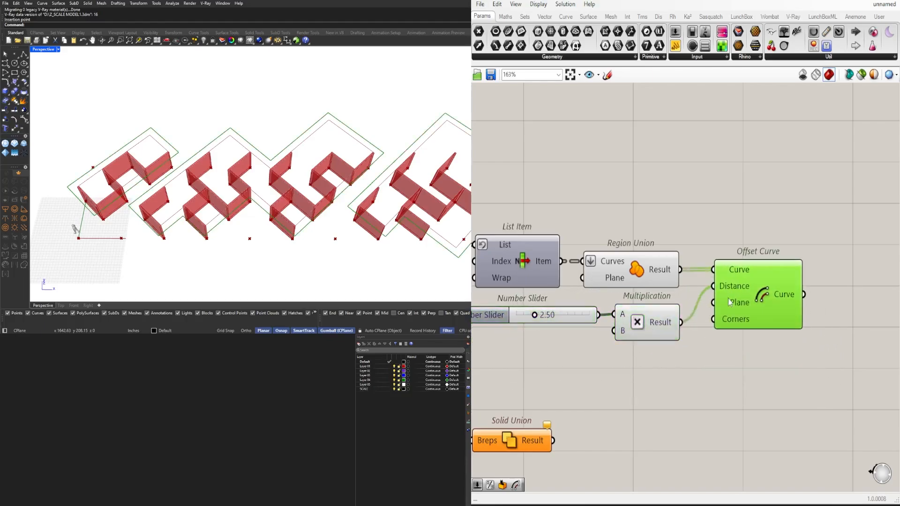
Step: Turn off the preview of the last List Item, Region Union and Multiplication components
right_click_drag(689, 378, 787, 341)
scroll(786, 341, "down", 2)
left_click_drag(765, 339, 689, 248)
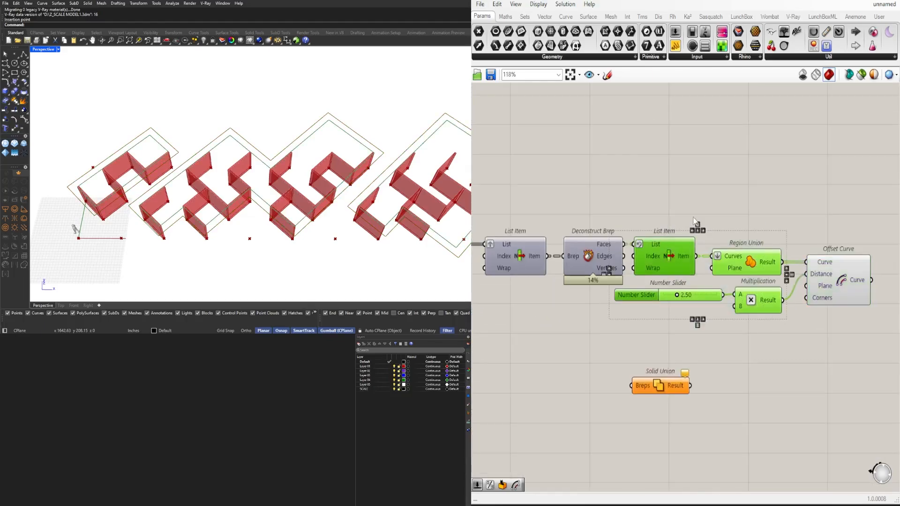
middle_click(693, 215)
left_click(726, 178)
Step: Add a Boundary Surfaces component fed by Offset Curve's Curve output, and turn off Offset Curve's preview
right_click_drag(783, 234, 581, 265)
double_click(731, 290)
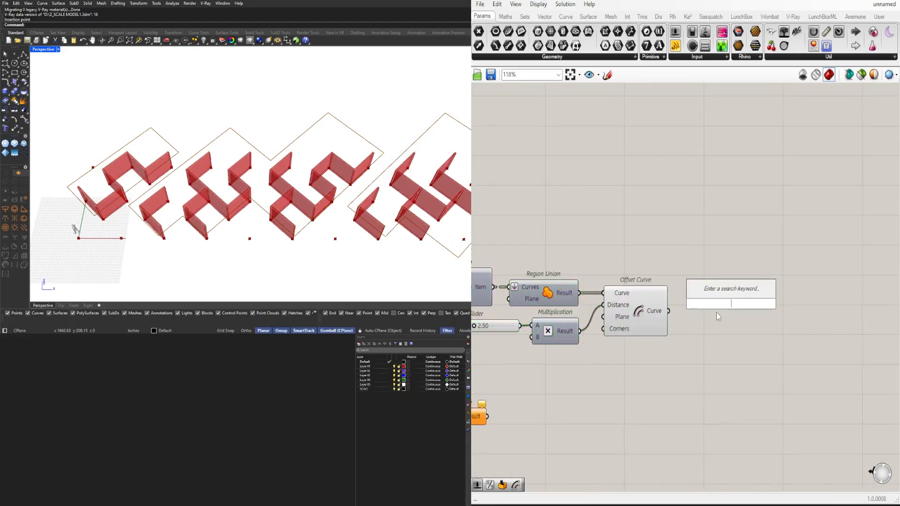
type("boundary")
key("Return")
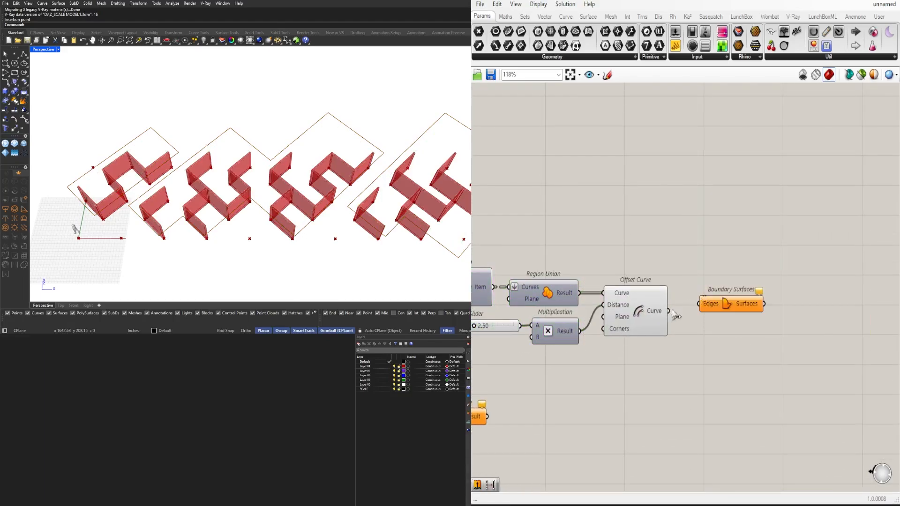
left_click_drag(673, 312, 716, 308)
left_click(639, 293)
middle_click(648, 263)
left_click(674, 235)
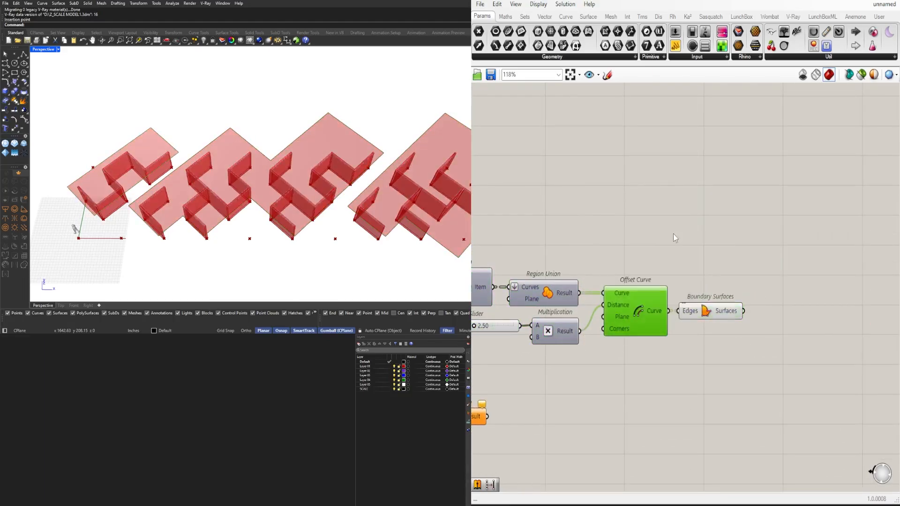
Step: Raise the offset distance slider to 3.86
right_click_drag(228, 221, 253, 219)
scroll(187, 175, "up", 4)
scroll(228, 174, "down", 3)
right_click_drag(713, 337, 682, 332)
right_click_drag(518, 371, 795, 372)
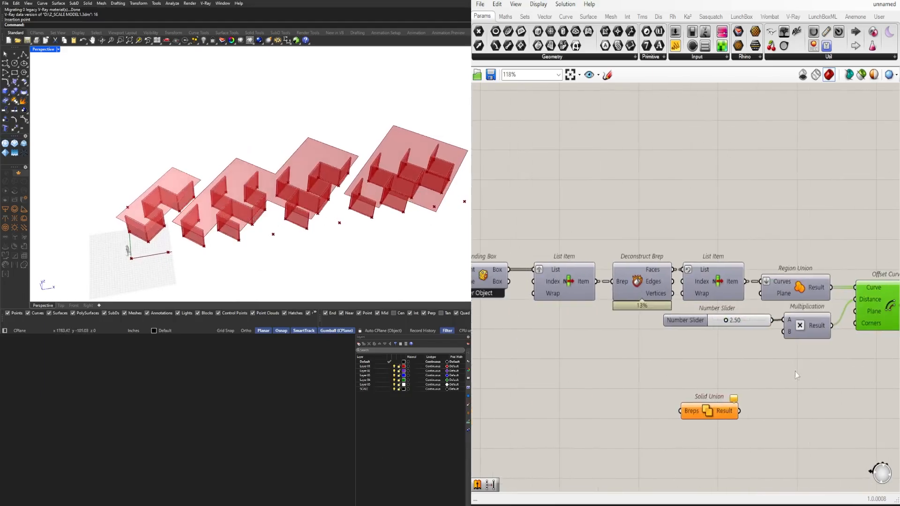
scroll(767, 336, "up", 4)
mouse_move(677, 301)
left_mouse_down()
mouse_move(719, 302)
mouse_move(693, 302)
left_mouse_up()
scroll(694, 312, "down", 4)
right_click_drag(720, 346, 535, 359)
scroll(537, 359, "down", 2)
scroll(728, 345, "up", 3)
left_click_drag(704, 325, 826, 323)
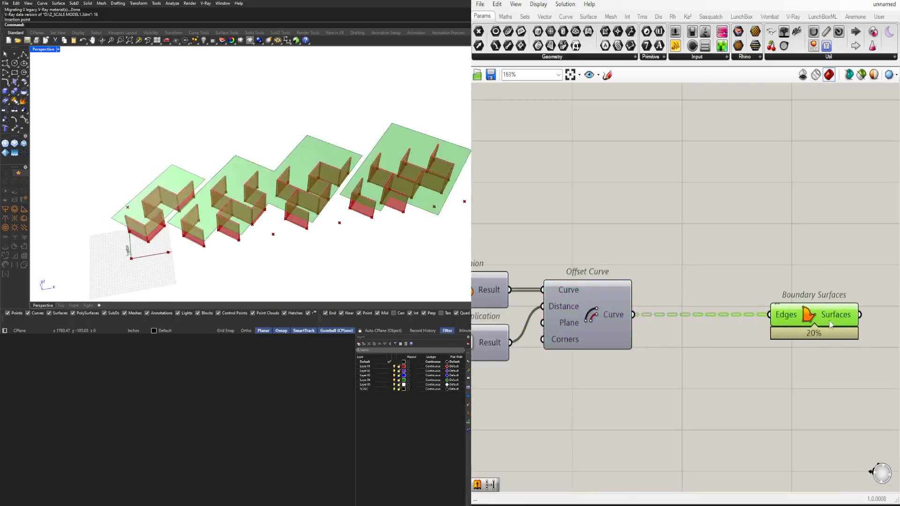
right_click_drag(812, 322, 686, 330)
left_click_drag(686, 331, 573, 327)
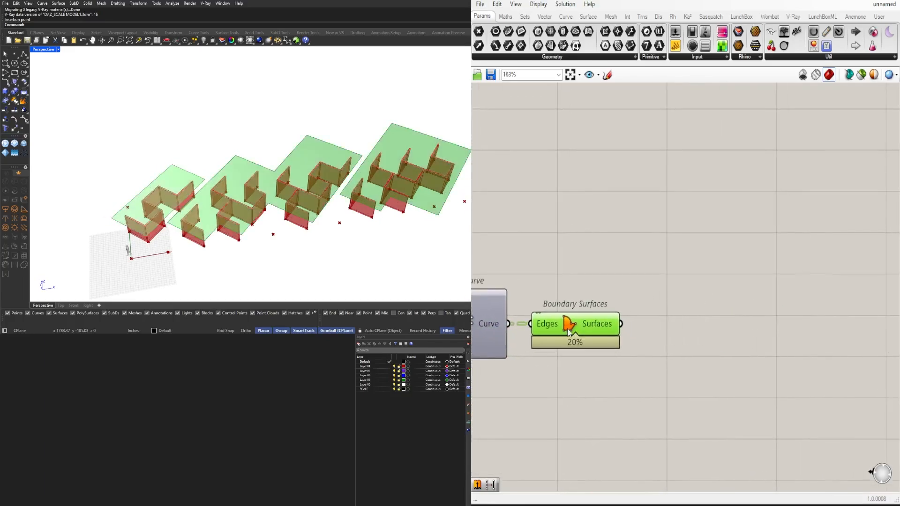
Step: Duplicate Region Union and place the copy after Boundary Surfaces, with its Curves input fed by Surfaces
right_click_drag(496, 337, 718, 336)
scroll(694, 334, "down", 2)
right_click_drag(596, 331, 623, 325)
left_click(642, 298)
scroll(642, 300, "down", 1)
left_click_drag(630, 300, 602, 297)
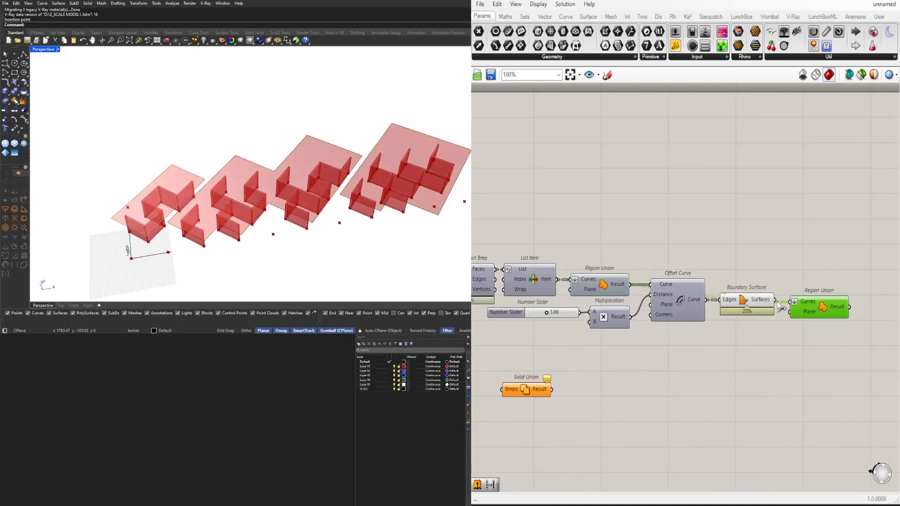
Step: Duplicate Boundary Surfaces after the second Region Union, fed by its Result, and turn off the preview of the two components before it
left_click_drag(736, 303, 871, 308, "alt")
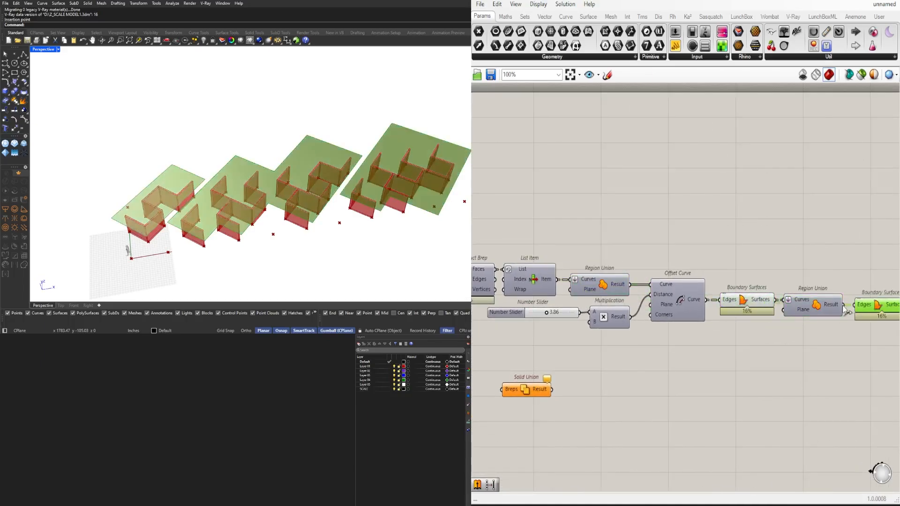
right_click_drag(865, 330, 837, 330)
left_click_drag(780, 338, 727, 277)
middle_click(727, 277)
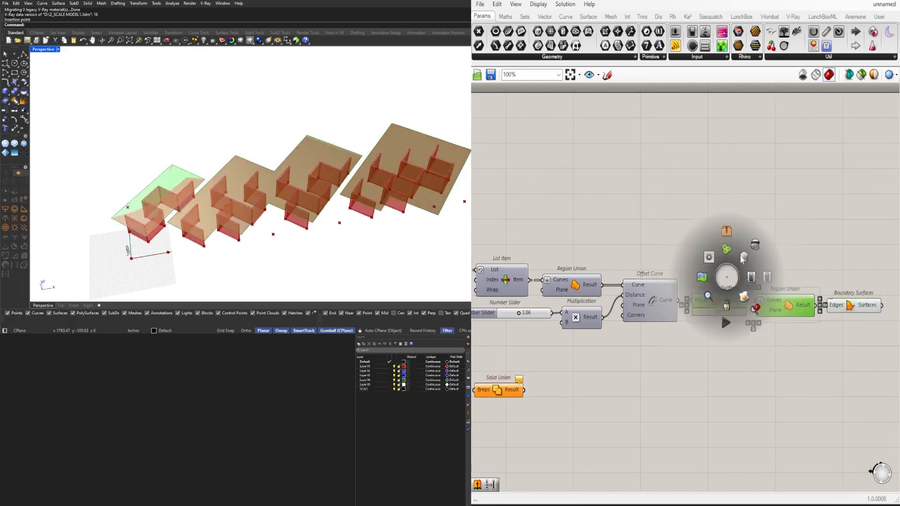
left_click(753, 248)
left_click(593, 355)
Step: Set the offset distance slider to 2.00
right_click_drag(592, 355, 716, 356)
scroll(649, 316, "up", 3)
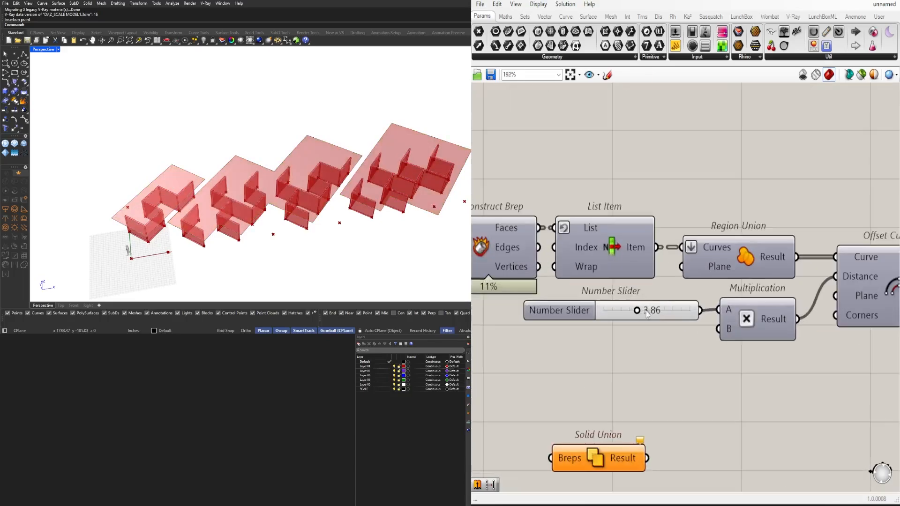
mouse_move(638, 313)
left_mouse_down()
mouse_move(675, 314)
mouse_move(630, 311)
left_mouse_up()
key("Return")
scroll(646, 348, "down", 5)
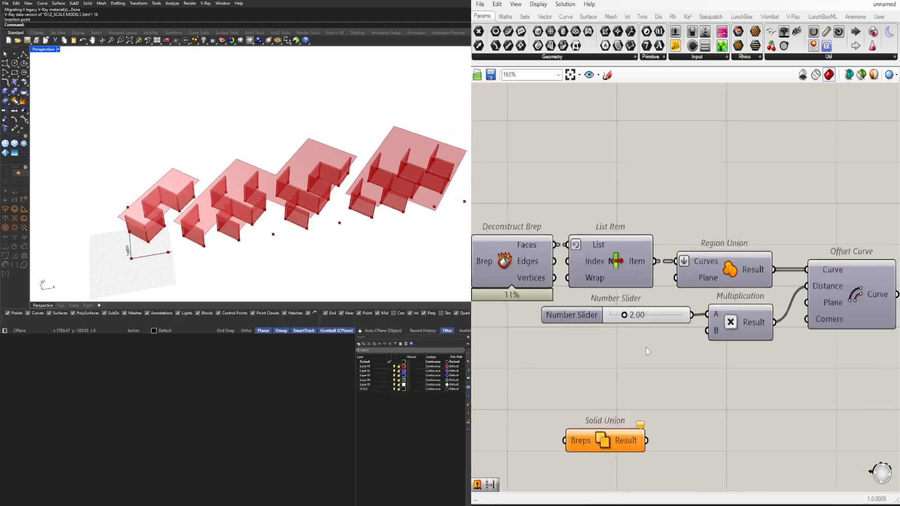
Step: Add an Extrude component with its Base fed by the last Boundary Surfaces' Surfaces output
right_click_drag(881, 339, 660, 344)
left_click_drag(701, 333, 702, 333)
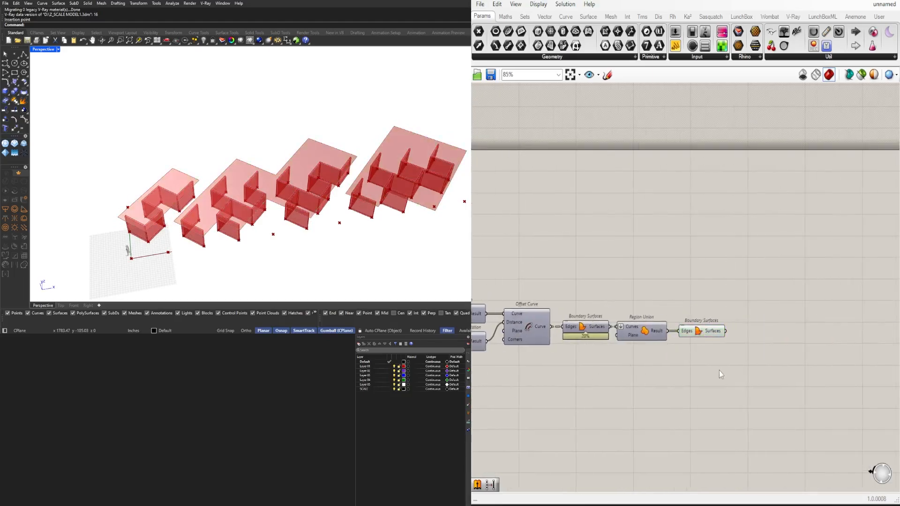
double_click(770, 356)
type("e")
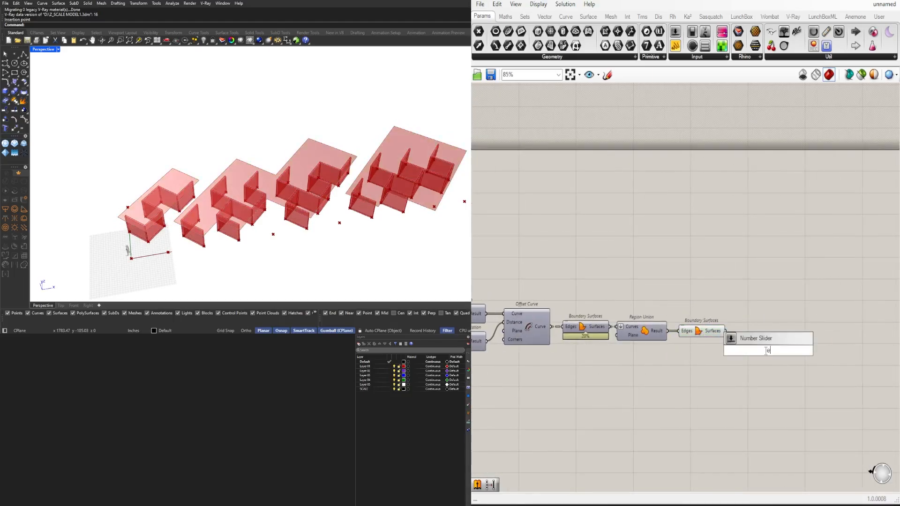
type("xtr")
left_click(742, 339)
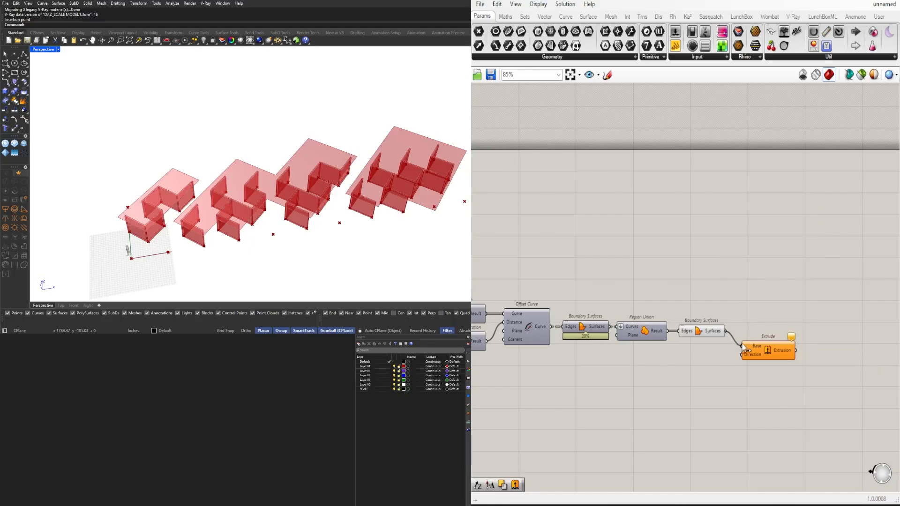
left_click_drag(743, 345, 744, 365)
Step: Add a Unit Z component and feed its vector into Extrude's Direction input
double_click(707, 360)
type("z")
left_click(704, 347)
left_click(766, 355)
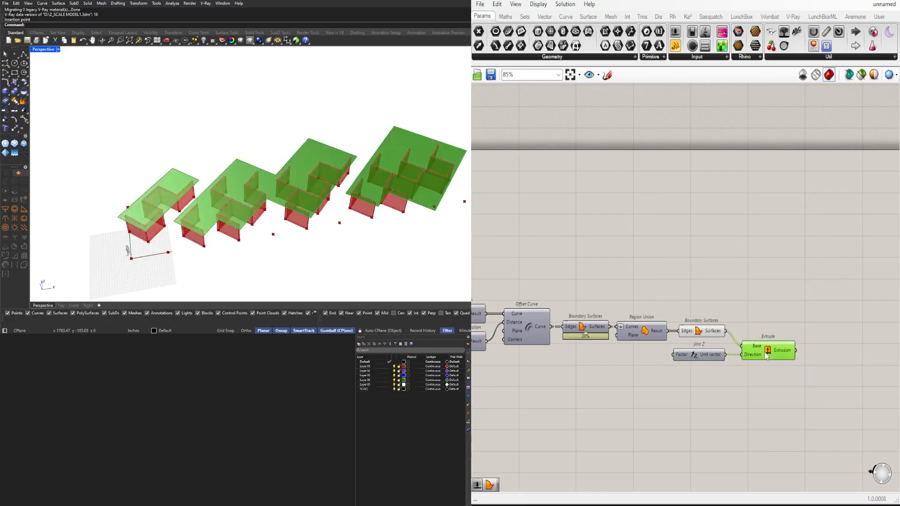
scroll(659, 373, "up", 2)
Step: Duplicate the 2.00 slider and its Multiplication, and feed the copy's Result into Unit Z's Factor input
left_click(602, 360)
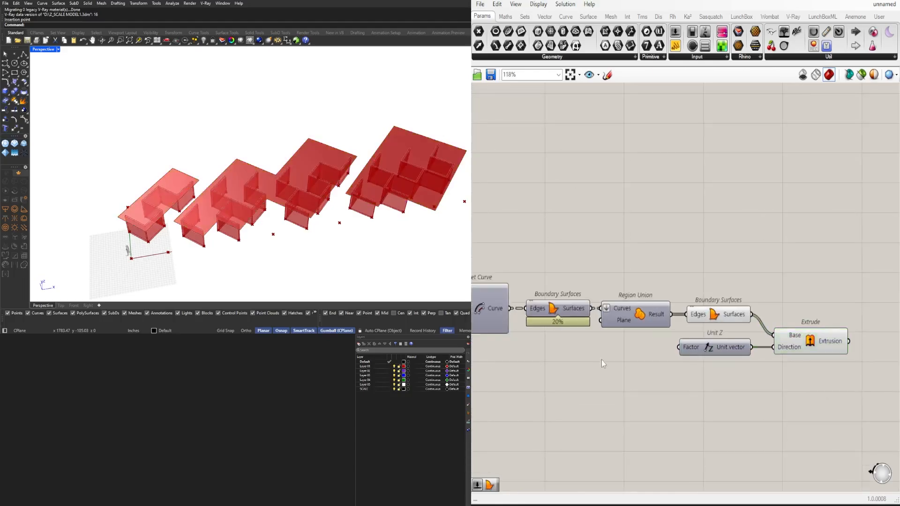
left_click(617, 441)
right_click_drag(532, 386, 736, 338)
scroll(736, 339, "down", 2)
scroll(637, 313, "up", 2)
left_click_drag(635, 321, 581, 280)
right_click_drag(658, 299, 641, 298)
left_click_drag(640, 299, 857, 295)
scroll(860, 305, "up", 3)
right_click_drag(851, 308, 730, 307)
left_click(514, 330)
Step: Turn off the preview of the second Region Union, the last Boundary Surfaces, Unit Z and the copied Multiplication
right_click_drag(388, 220, 389, 187)
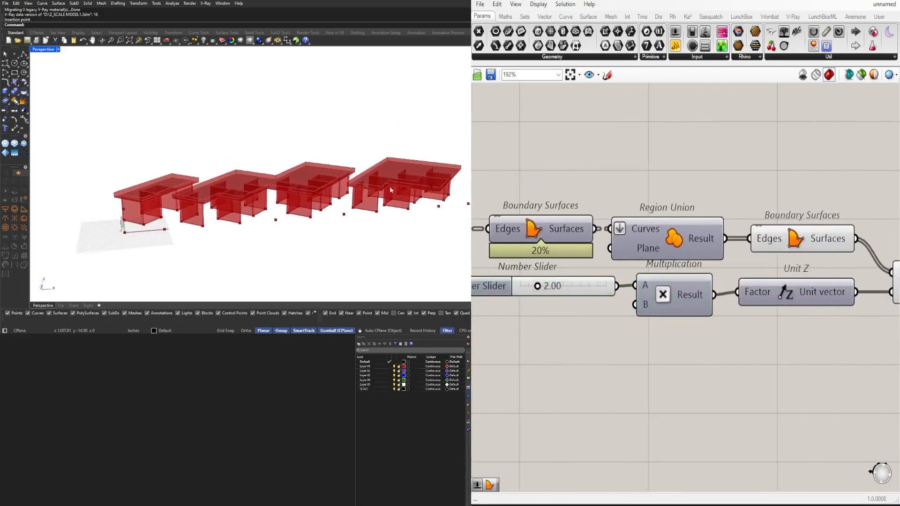
scroll(637, 310, "up", 2)
left_click_drag(637, 309, 637, 307)
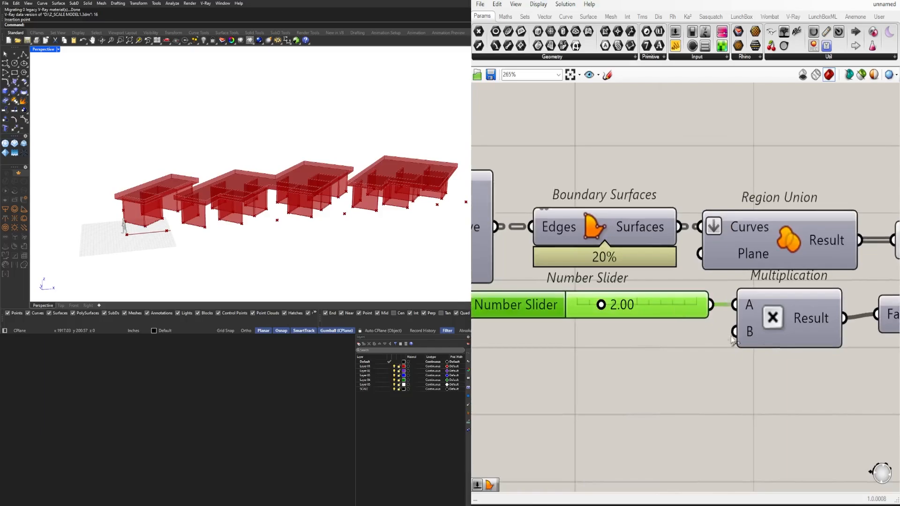
scroll(733, 341, "down", 5)
left_click_drag(808, 398, 737, 252)
left_click(778, 211)
right_click_drag(844, 245, 691, 249)
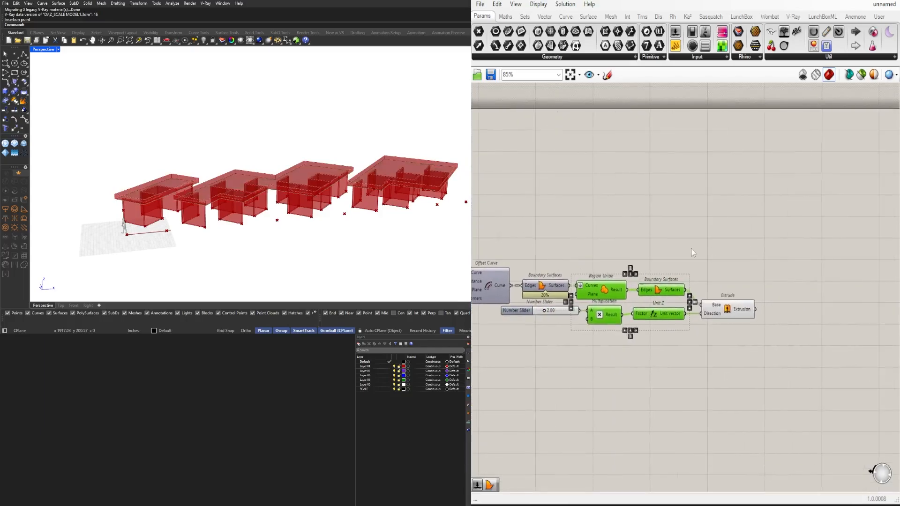
left_click(770, 297)
Step: Add a Custom Preview component below the roof Extrude and feed Extrusion into its Geometry input
scroll(769, 296, "up", 4)
double_click(803, 308)
type("cust")
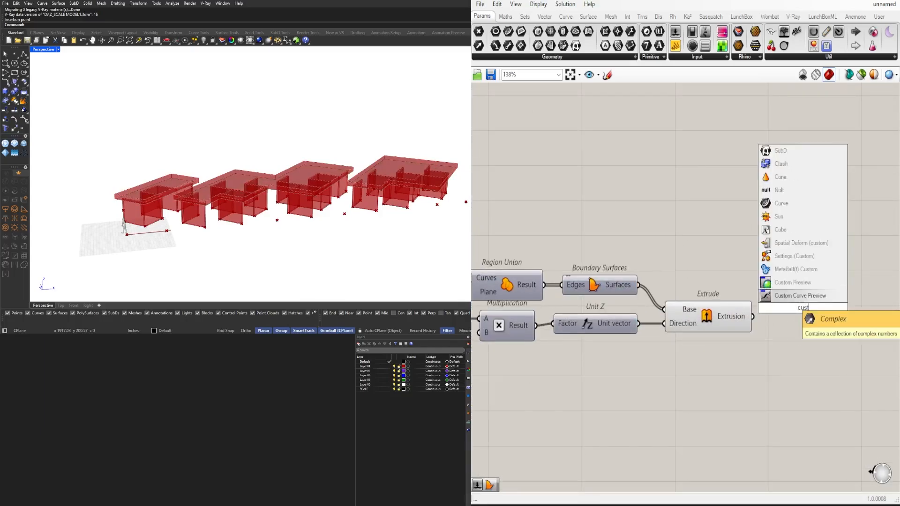
left_click(793, 282)
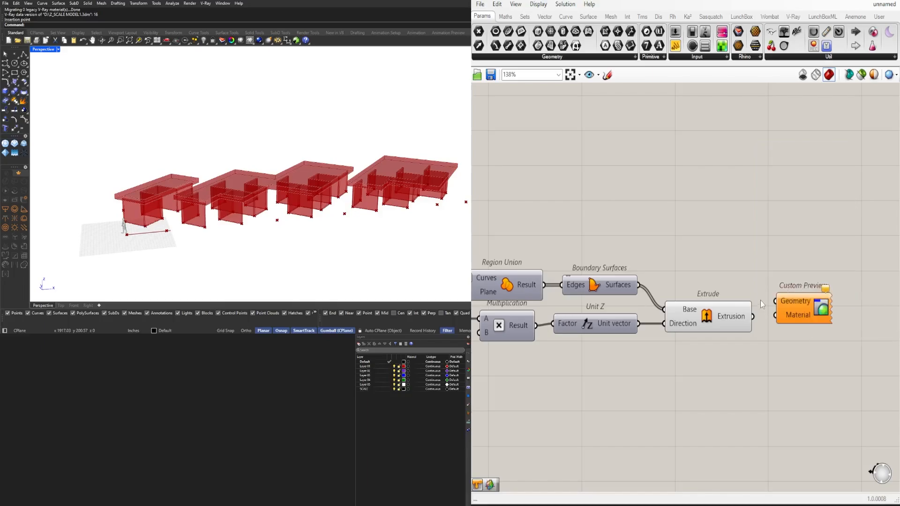
left_click_drag(780, 310, 823, 384)
Step: Add a Colour Picker, connect it to Custom Preview's Material input, and place it beside that component
double_click(725, 404)
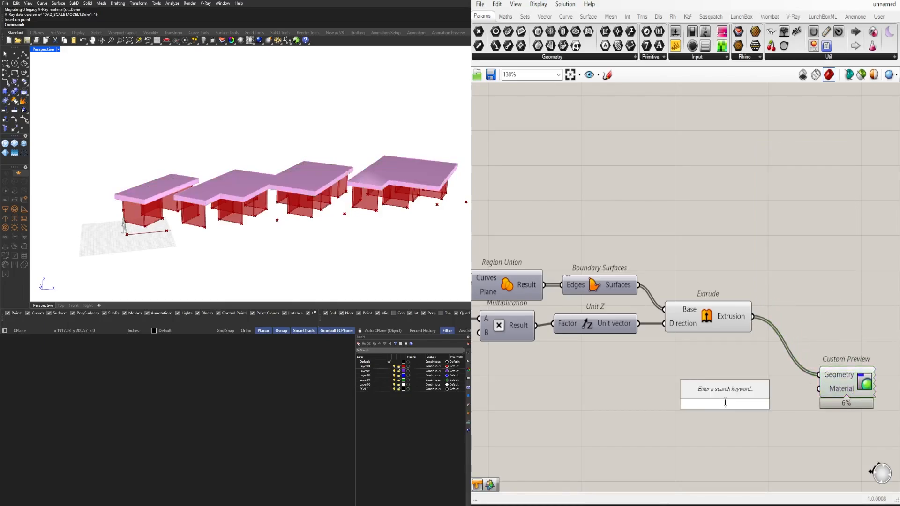
type("color")
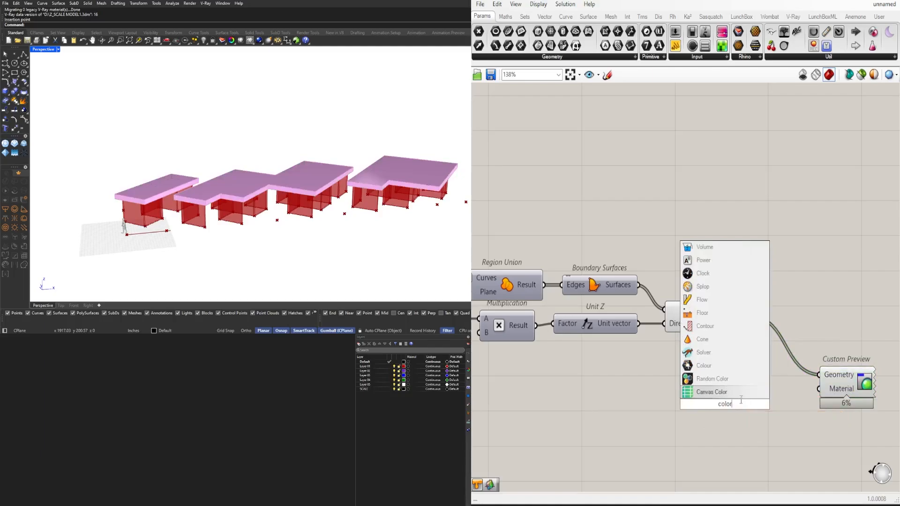
key("BackSpace")
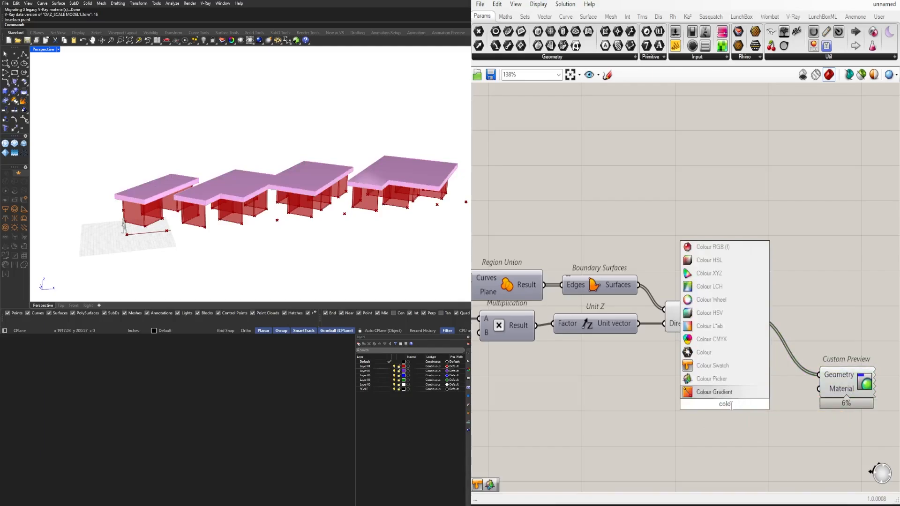
left_click(722, 381)
right_click_drag(774, 431, 688, 416)
left_click_drag(687, 400, 896, 380)
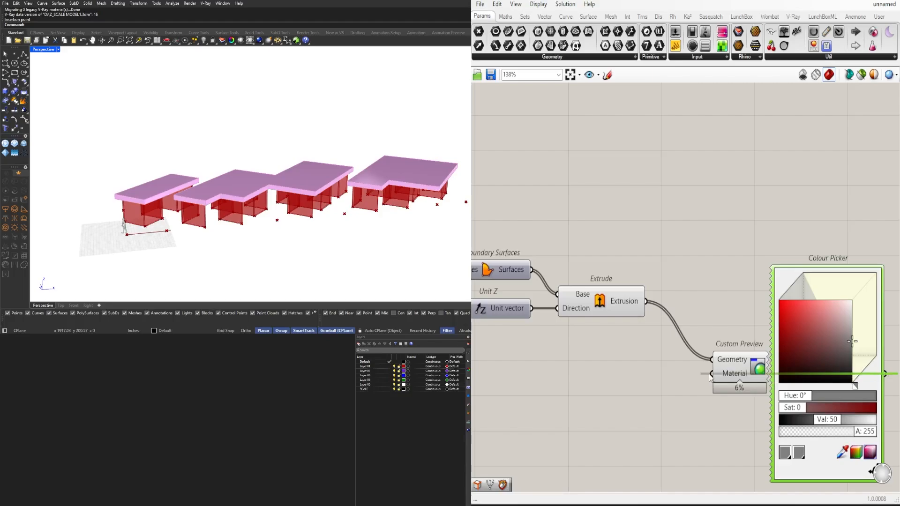
Step: Hide the wires running into Custom Preview's Geometry and Material inputs
right_click(718, 359)
left_click(857, 364)
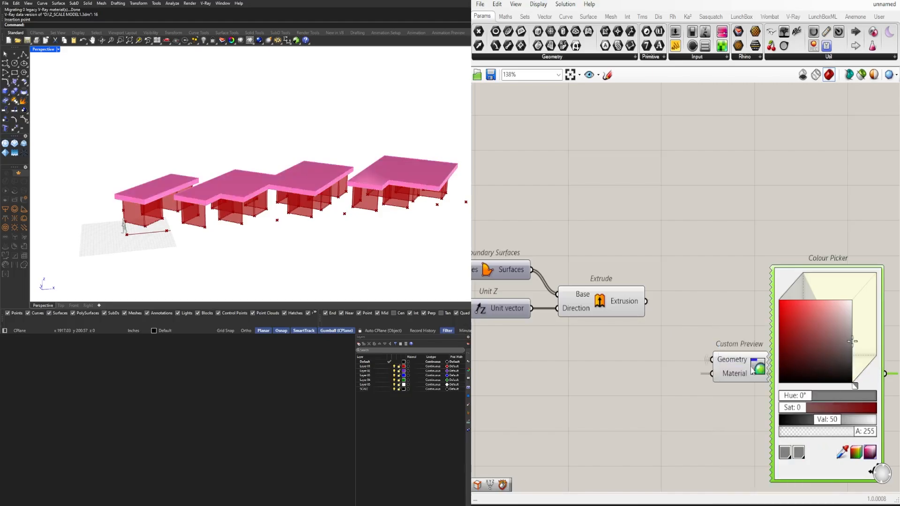
right_click(736, 373)
mouse_move(815, 356)
left_click(875, 375)
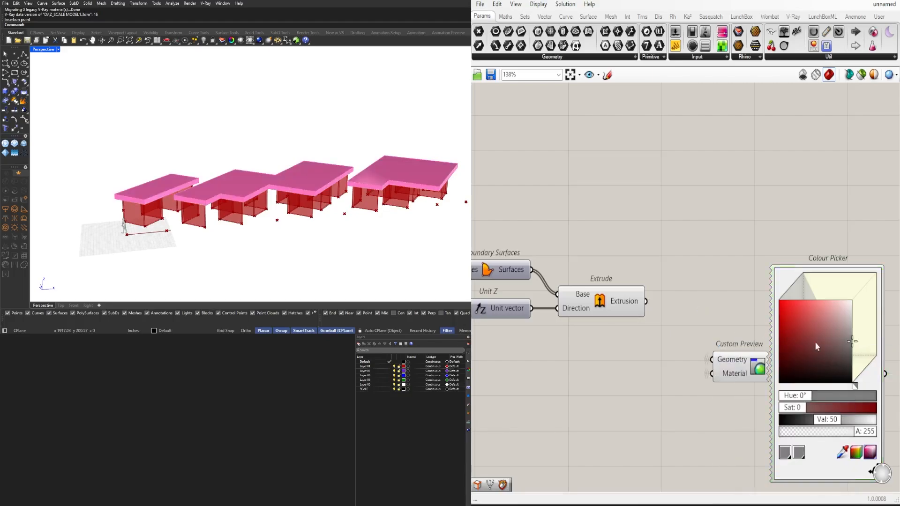
Step: Set the Colour Picker to a neutral grey with Val 45, and move it with Custom Preview farther from Extrude
left_click_drag(829, 346, 857, 344)
left_click_drag(873, 362, 869, 371)
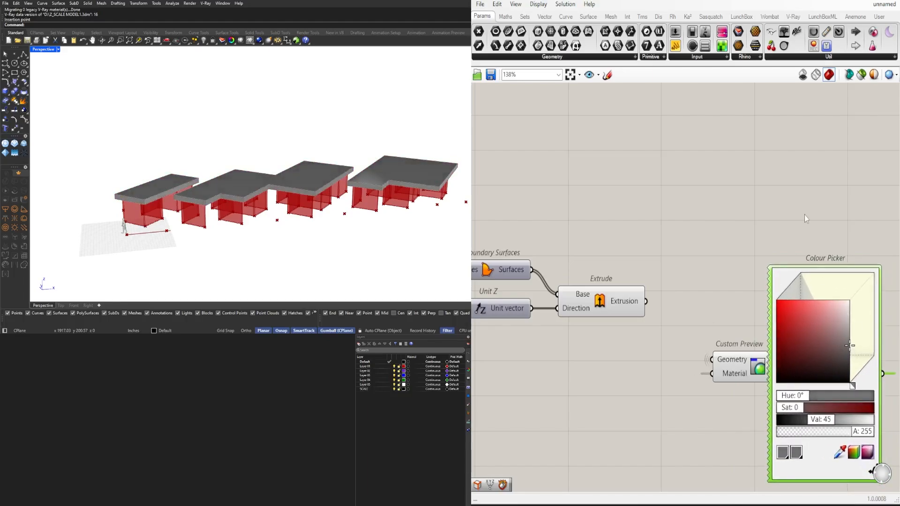
scroll(701, 301, "down", 3)
left_click_drag(848, 452, 698, 244)
left_click_drag(720, 331, 804, 302)
Step: Turn off the default preview of the roof Extrude component
left_click(688, 342)
middle_click(658, 243)
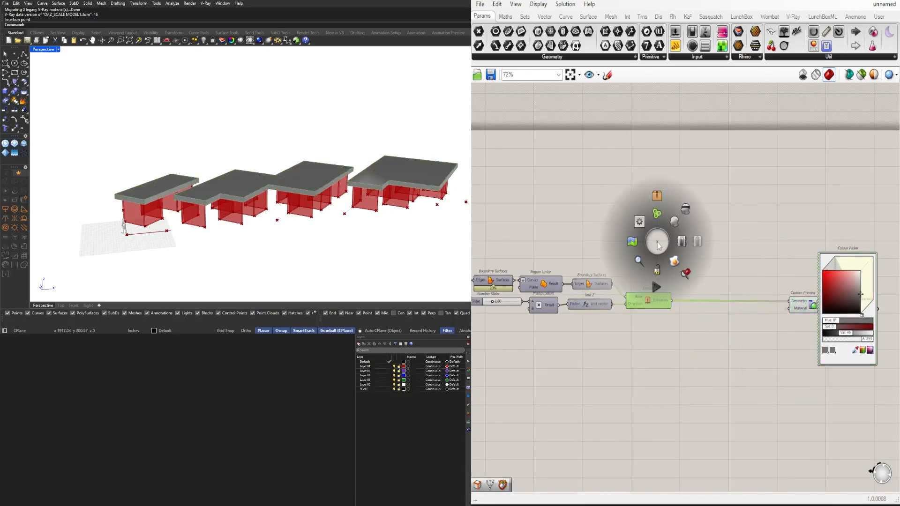
left_click(688, 211)
left_click(717, 234)
Step: Duplicate the Custom Preview and Colour Picker pair diagonally below the original
scroll(719, 255, "down", 5)
left_click_drag(830, 365, 746, 232)
scroll(758, 277, "up", 3)
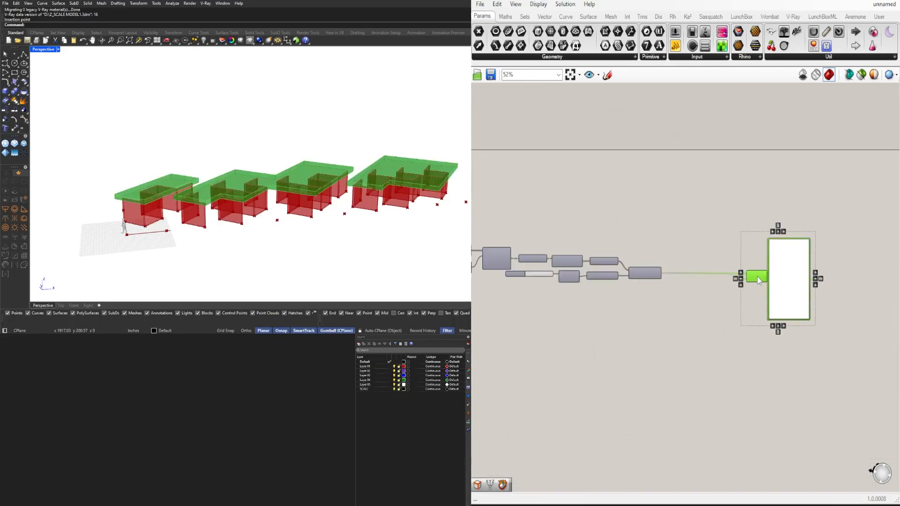
left_click_drag(758, 277, 805, 333, "alt")
scroll(747, 346, "down", 4)
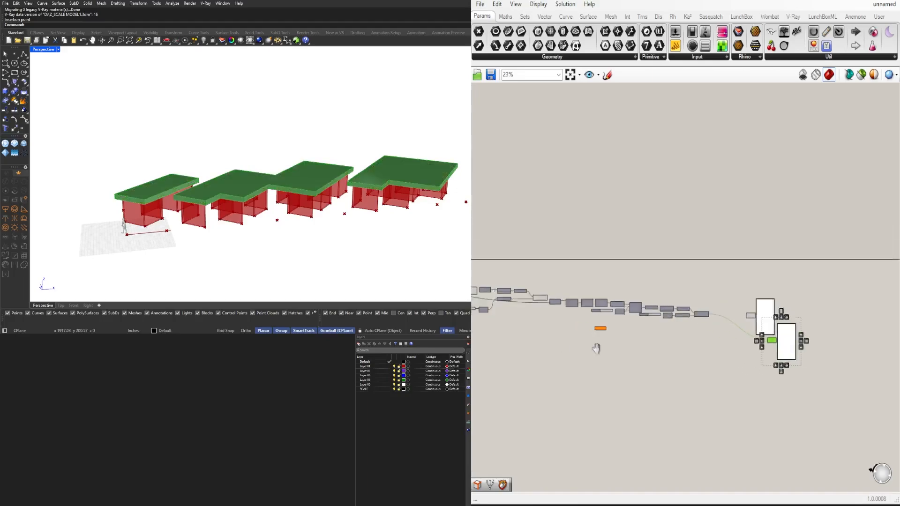
Step: Feed the wall Extrude's output into the duplicated Custom Preview's Geometry and set its Colour Picker to light grey with Val 78
scroll(649, 316, "up", 5)
left_click(754, 273)
scroll(663, 280, "up", 2)
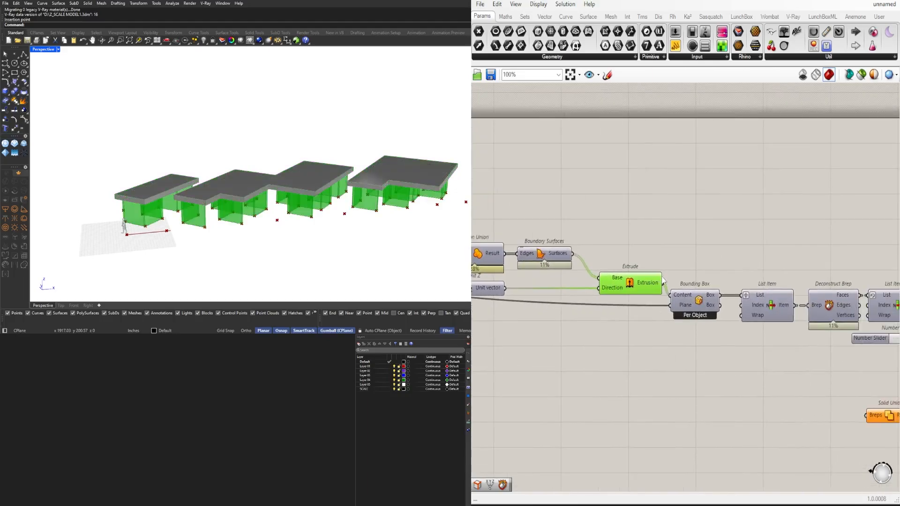
scroll(663, 280, "down", 4)
scroll(839, 368, "up", 3)
left_click(842, 371)
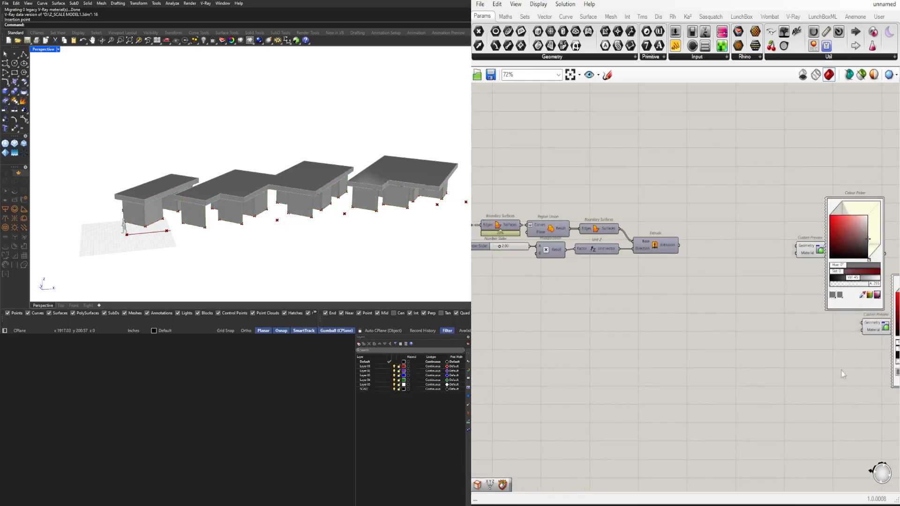
scroll(843, 371, "up", 4)
left_click_drag(769, 306, 833, 294)
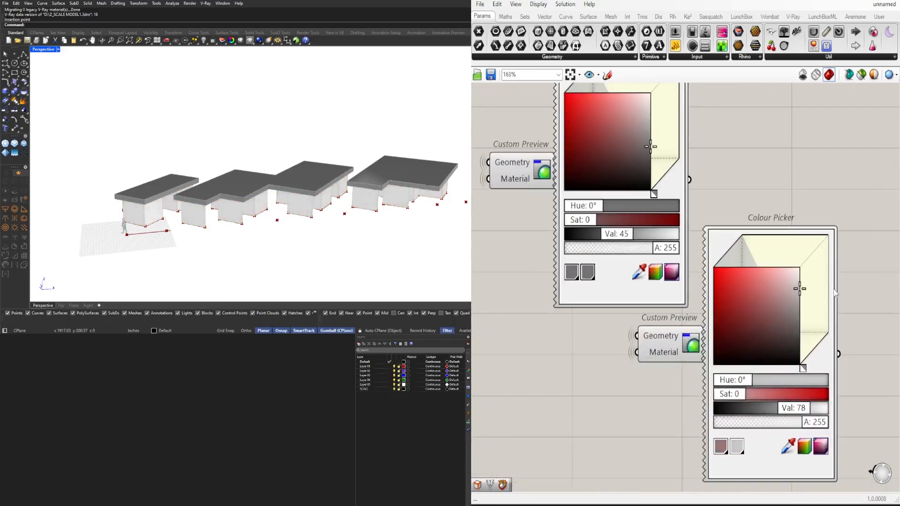
Step: Set the number slider driving the roof Offset Curve's distance to 0.00
scroll(840, 291, "down", 2)
scroll(570, 312, "down", 3)
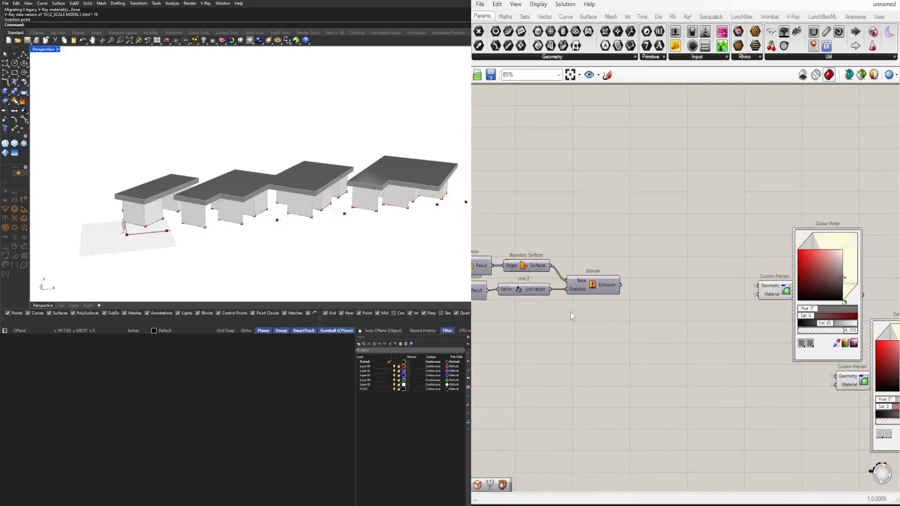
right_click_drag(570, 312, 854, 321)
right_click_drag(673, 316, 824, 312)
scroll(685, 276, "up", 5)
double_click(683, 291)
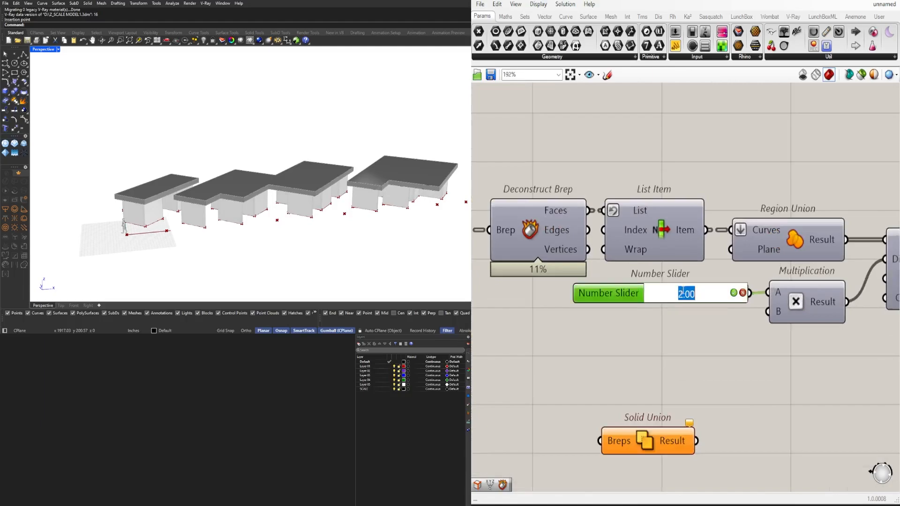
key("Return")
scroll(693, 305, "down", 5)
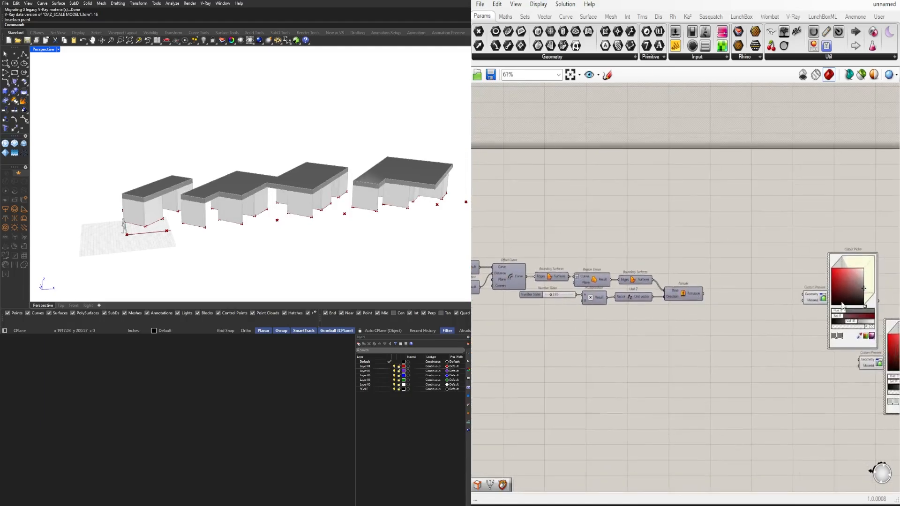
Step: Wire the roof Extrude into the first Custom Preview's Geometry, and set the roof colour to Val 56 and the wall colour to Val 74
right_click_drag(842, 305, 803, 287)
scroll(802, 288, "up", 3)
scroll(579, 265, "down", 2)
left_click_drag(577, 267, 707, 265)
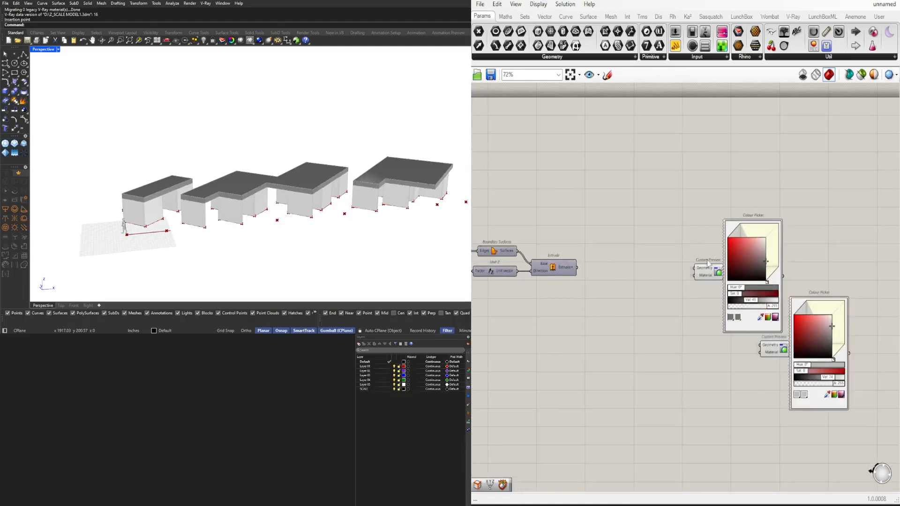
scroll(735, 257, "up", 2)
left_click_drag(767, 255, 815, 257)
right_click_drag(276, 181, 318, 191)
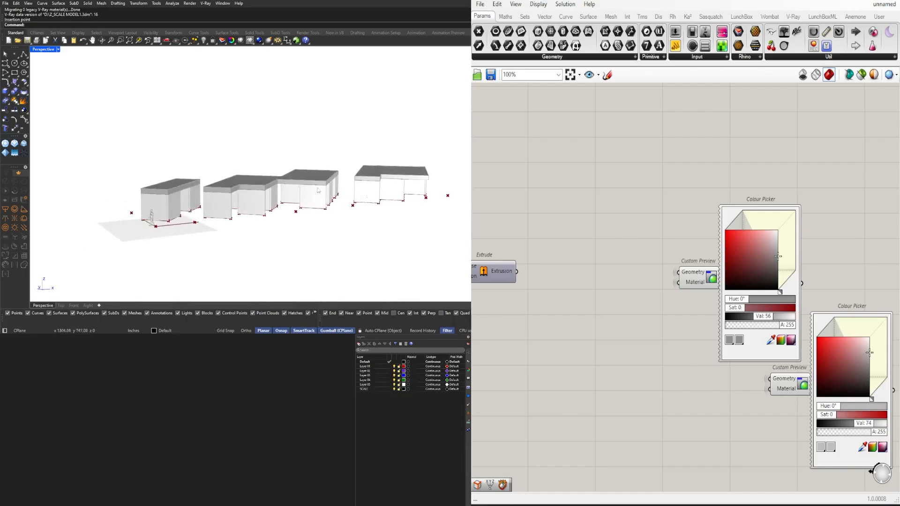
Step: Delete the unused Solid Union component below the roof definition
scroll(696, 302, "down", 5)
right_click_drag(611, 332, 810, 312)
scroll(810, 312, "down", 1)
scroll(792, 315, "up", 4)
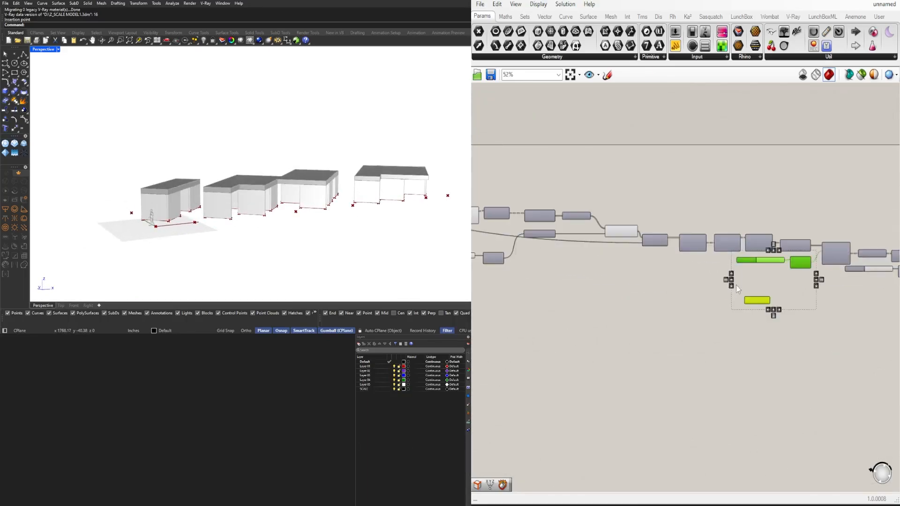
left_click_drag(833, 383, 728, 291)
key("Delete")
Step: Set the Rectangular grid's Extent X and Extent Y sliders to 10 each
scroll(670, 328, "down", 5)
right_click_drag(625, 344, 853, 343)
right_click_drag(622, 347, 764, 356)
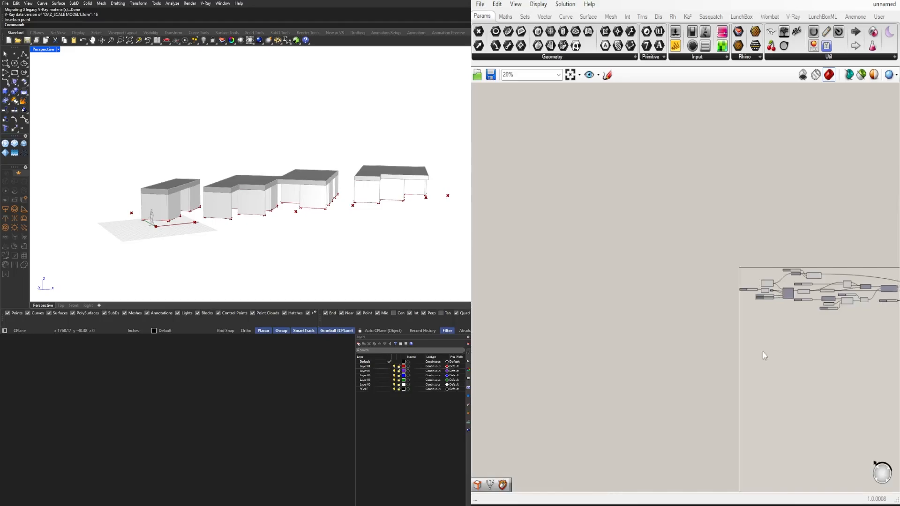
scroll(762, 307, "up", 8)
scroll(688, 304, "up", 4)
left_click_drag(668, 300, 753, 298)
scroll(793, 352, "down", 3)
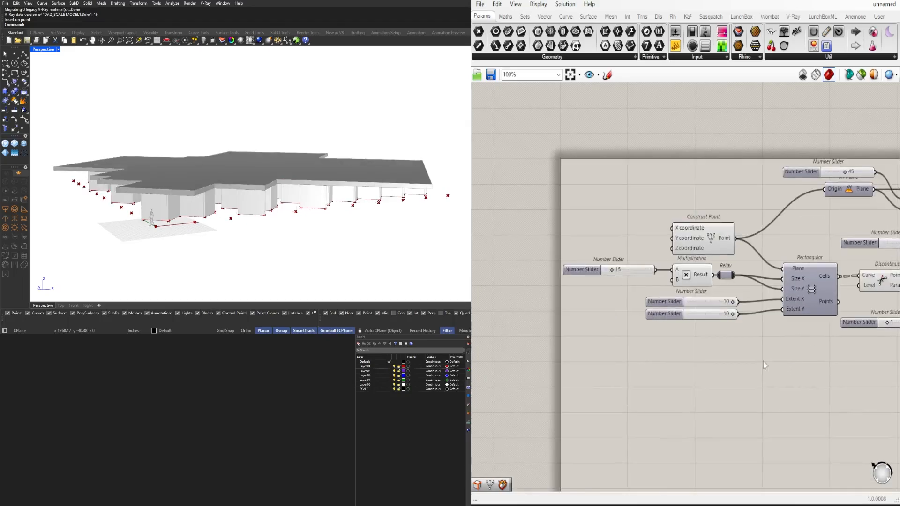
right_click_drag(354, 216, 362, 199)
Step: Try 30 for the grid cell size slider feeding the Multiplication, and set it to 10
scroll(732, 326, "down", 3)
scroll(765, 331, "up", 5)
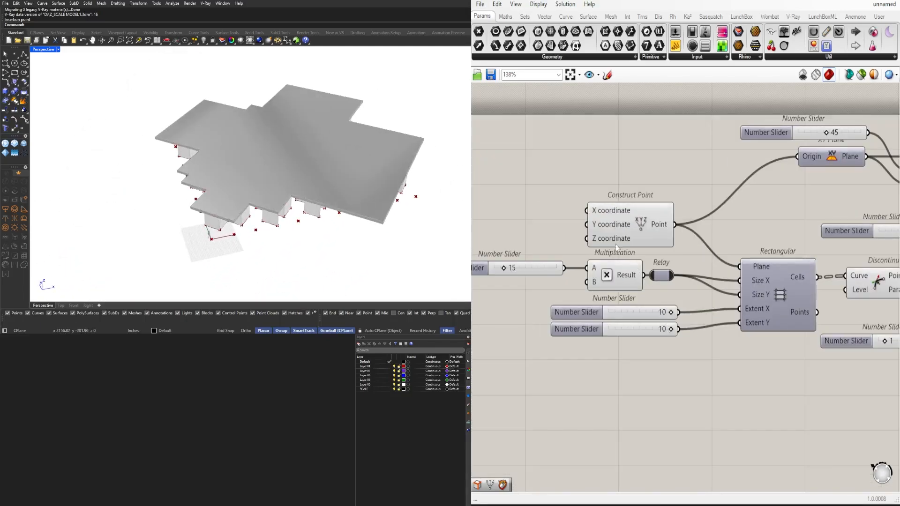
right_click_drag(550, 263, 615, 333)
scroll(600, 339, "up", 5)
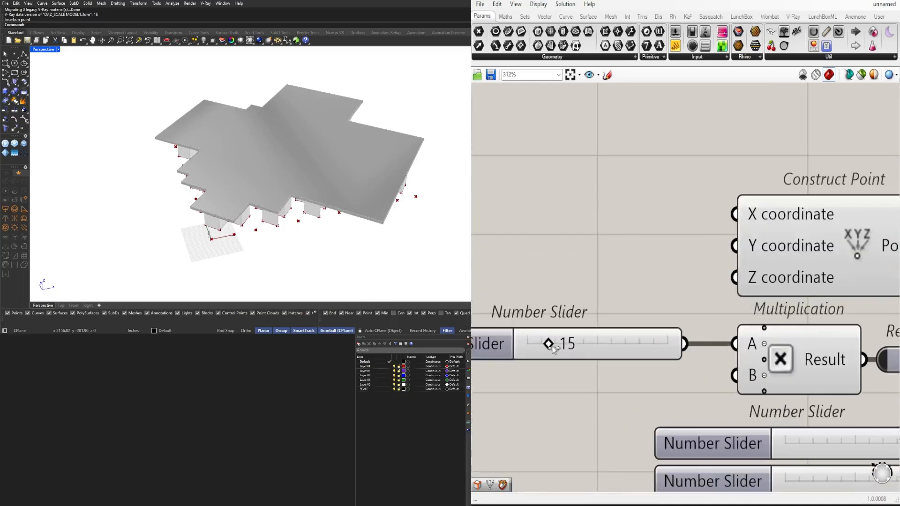
left_click_drag(554, 349, 576, 346)
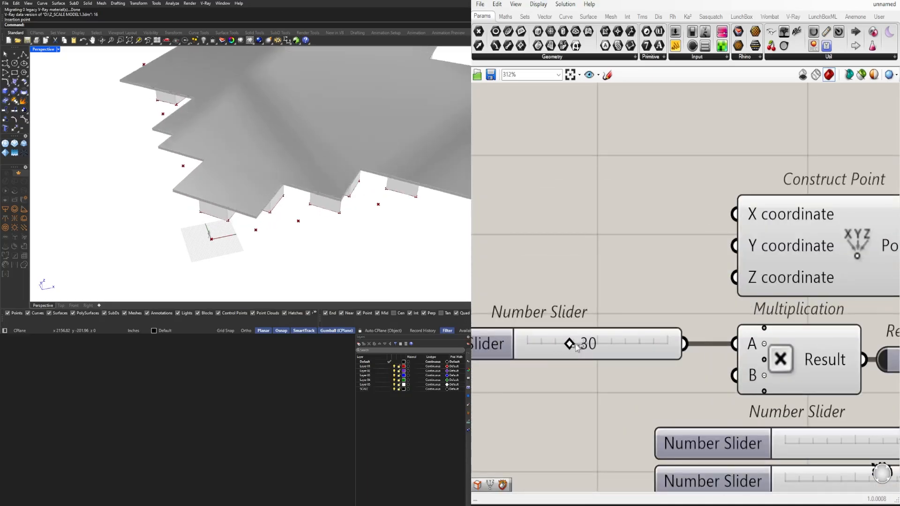
double_click(576, 345)
key("Return")
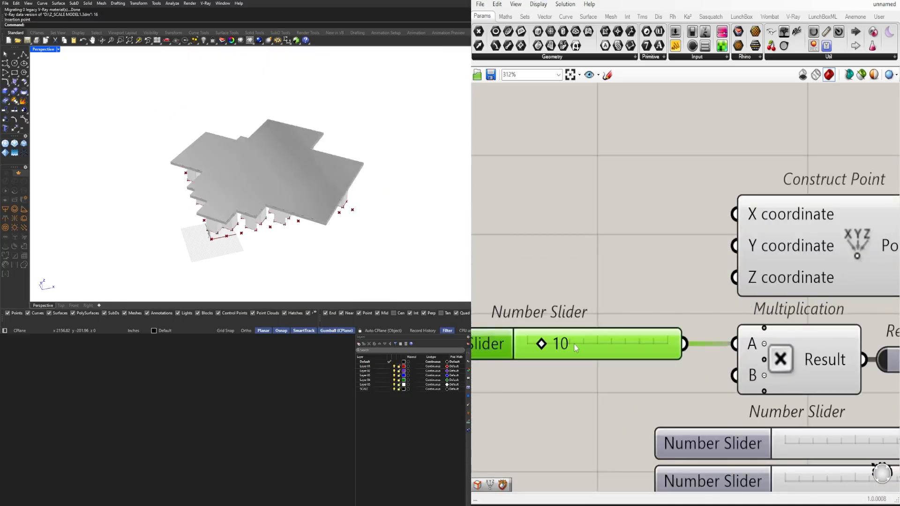
Step: Wire the last Region Union's Result directly into the roof Extrude's Base in place of the Boundary Surfaces output
scroll(574, 344, "down", 8)
right_click_drag(683, 328, 586, 375)
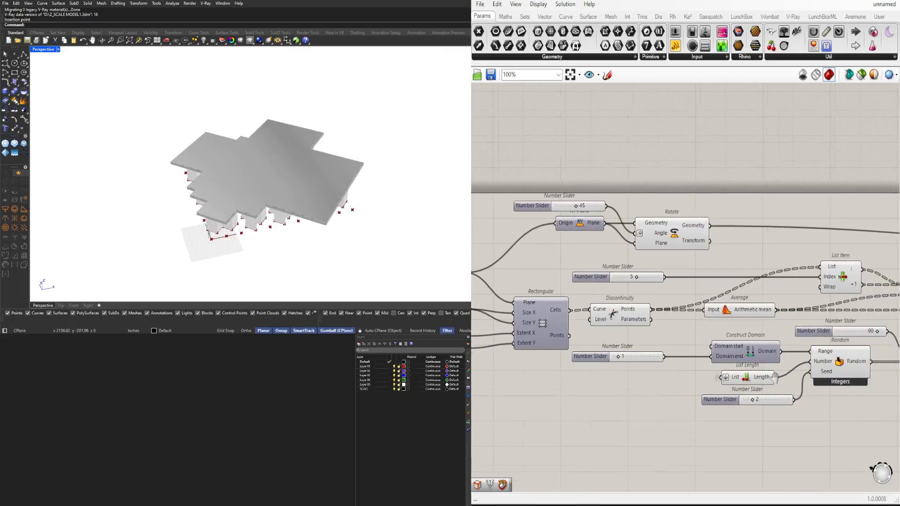
right_click_drag(862, 406, 705, 391)
right_click_drag(797, 394, 530, 391)
right_click_drag(831, 378, 614, 377)
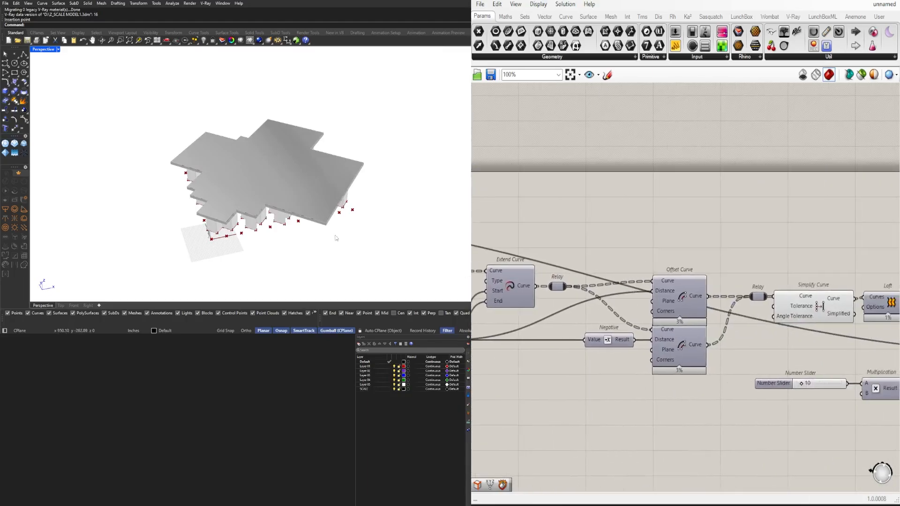
mouse_move(335, 237)
right_mouse_down()
mouse_move(334, 195)
mouse_move(332, 225)
right_mouse_up()
right_click_drag(892, 350, 399, 354)
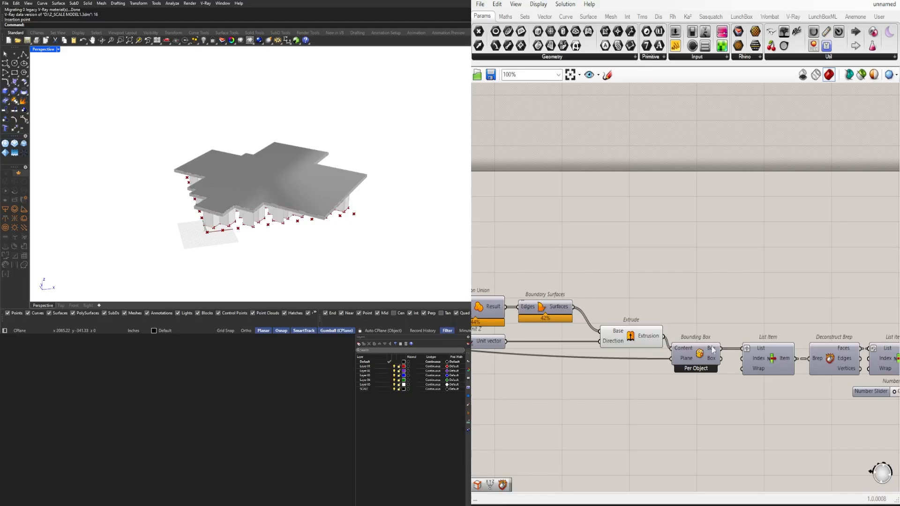
right_click_drag(798, 353, 436, 336)
right_click_drag(867, 370, 593, 343)
scroll(696, 341, "up", 3)
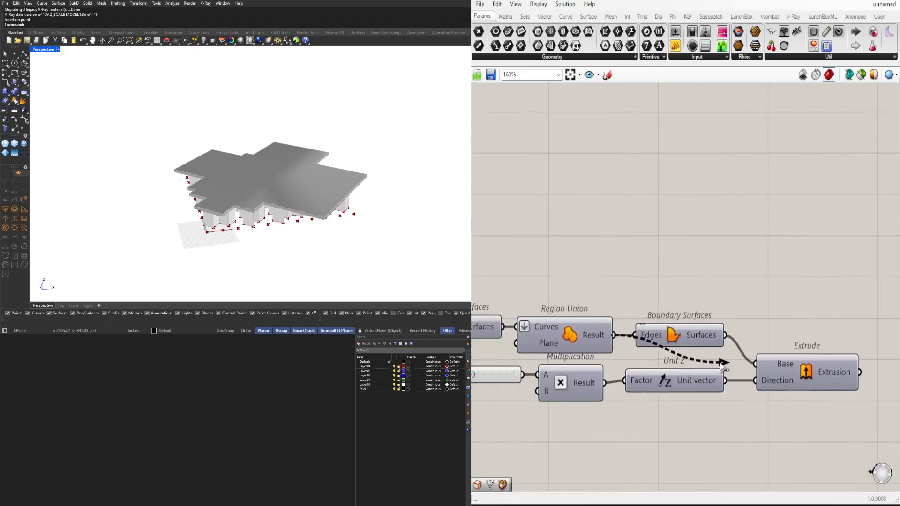
left_click_drag(649, 349, 647, 350)
right_click_drag(487, 329, 534, 327)
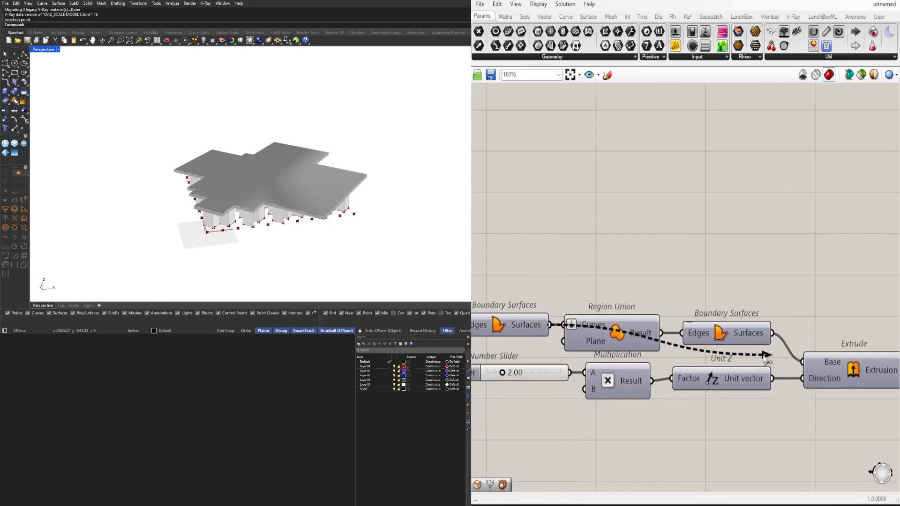
left_click(845, 375)
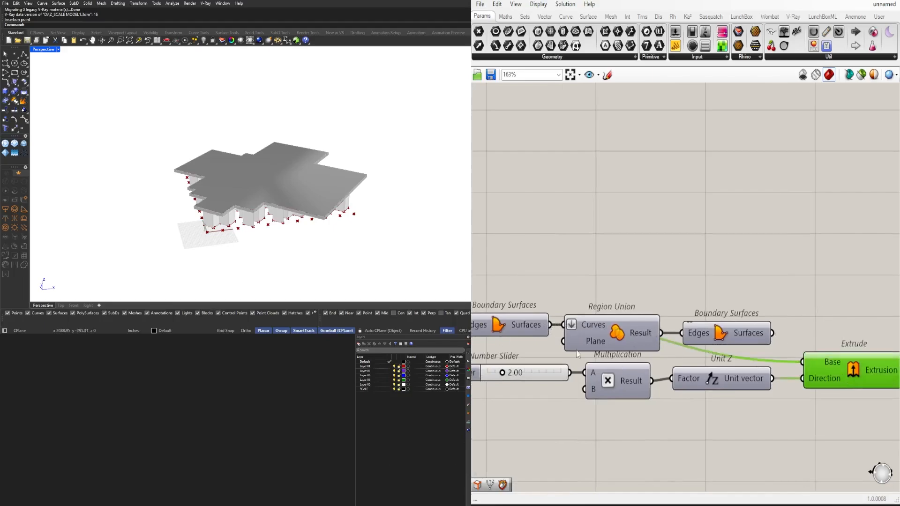
Step: Turn on the default preview of the roof Extrude and view the slab from a lower angle
scroll(835, 349, "up", 1)
middle_click(835, 348)
left_click(850, 332)
right_click_drag(373, 218, 381, 199)
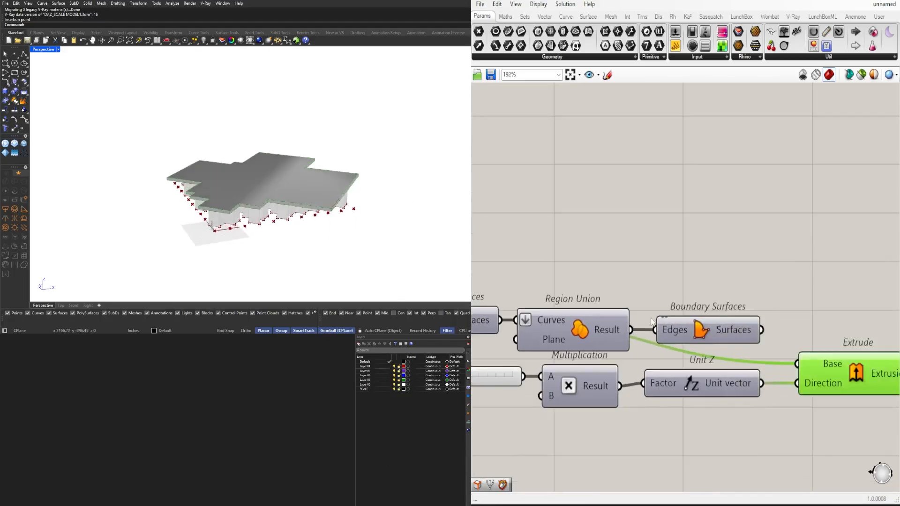
Step: Examine the roof component chain from List Item through Offset Curve and Region Union to Extrude, and inspect the slab in the viewport
right_click_drag(477, 327, 703, 327)
scroll(704, 326, "down", 2)
scroll(549, 326, "down", 1)
right_click_drag(549, 326, 614, 334)
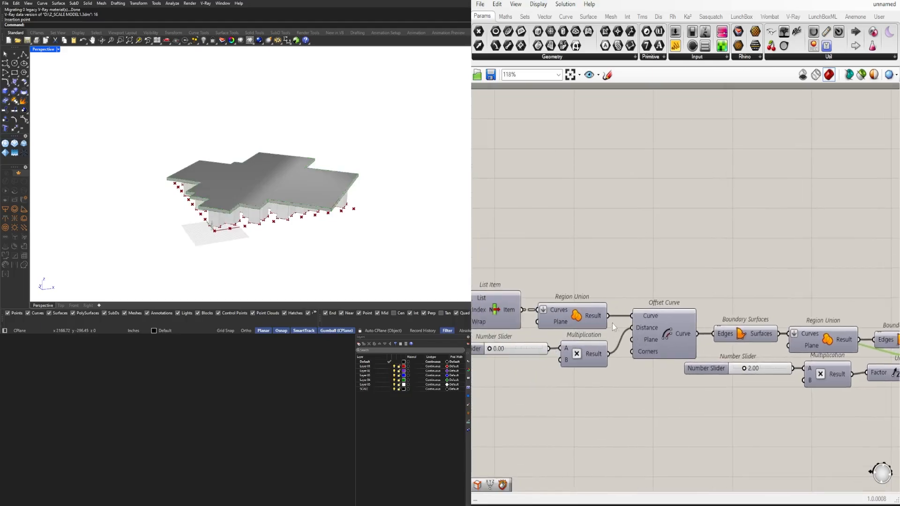
right_click_drag(532, 313, 558, 316)
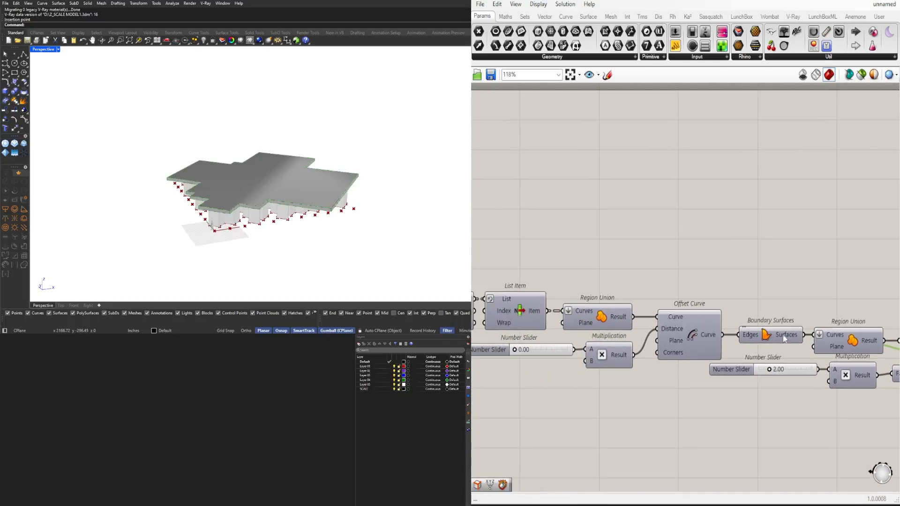
right_click_drag(784, 338, 699, 337)
right_click_drag(539, 341, 585, 328)
right_click_drag(827, 340, 572, 328)
right_click_drag(280, 221, 271, 201)
scroll(285, 226, "up", 4)
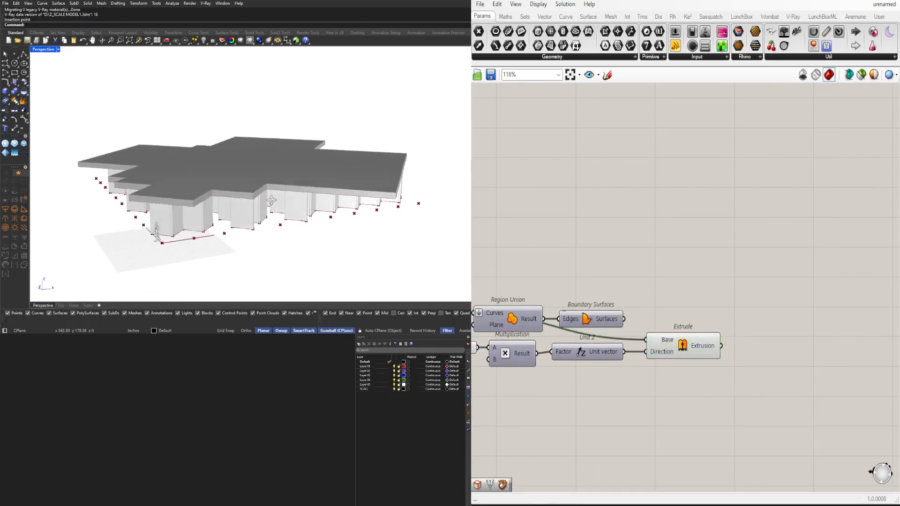
Step: Set the roof thickness slider feeding the Unit Z multiplication to 1.00
right_click_drag(683, 350, 812, 352)
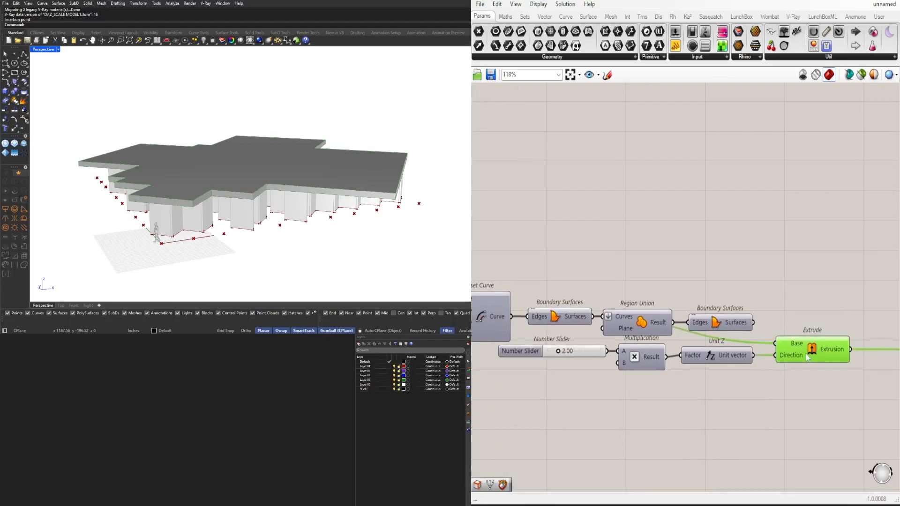
right_click_drag(553, 352, 674, 354)
scroll(689, 356, "up", 1)
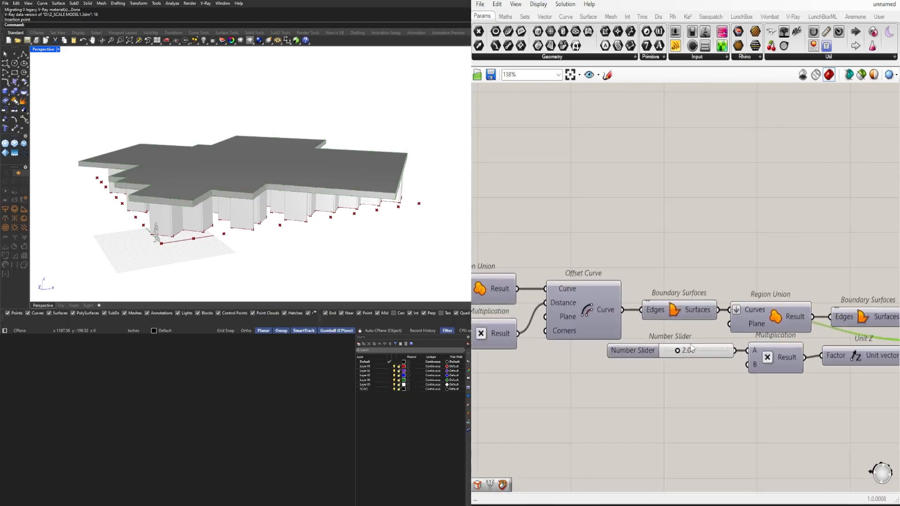
type("1")
key("Return")
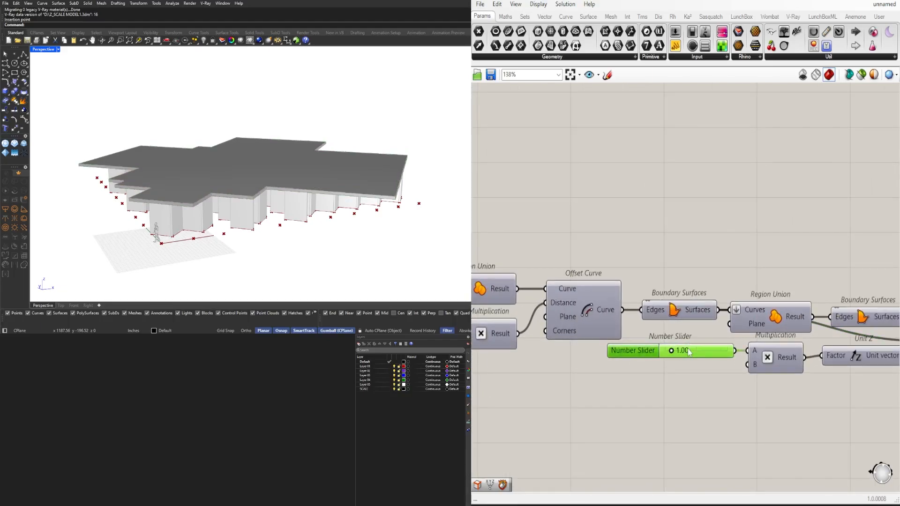
Step: Delete the roof Extrude component at the end of the definition
right_click_drag(342, 220, 368, 218)
scroll(321, 220, "up", 3)
mouse_move(273, 217)
right_mouse_down()
mouse_move(350, 213)
mouse_move(265, 225)
right_mouse_up()
scroll(347, 213, "down", 5)
scroll(704, 296, "down", 3)
right_click_drag(849, 342, 682, 339)
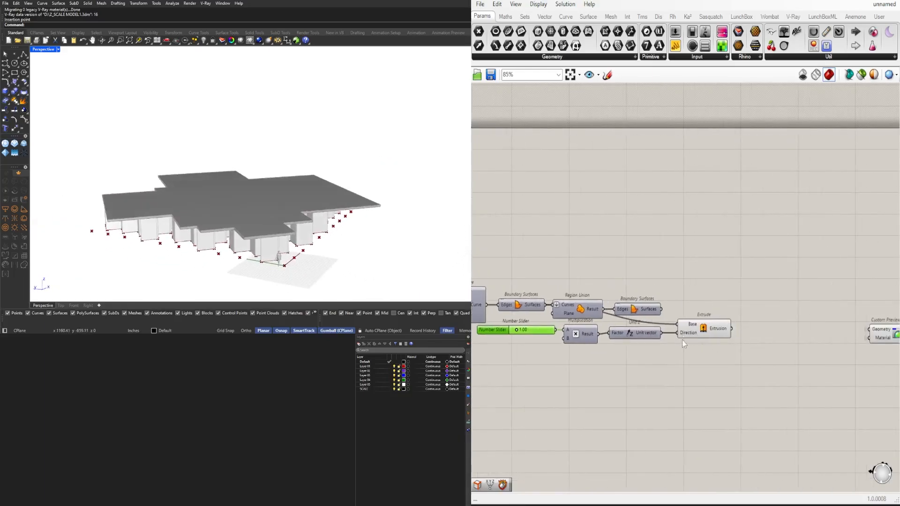
scroll(682, 339, "up", 2)
left_click(716, 332)
scroll(725, 332, "down", 2)
right_click_drag(773, 349, 672, 348)
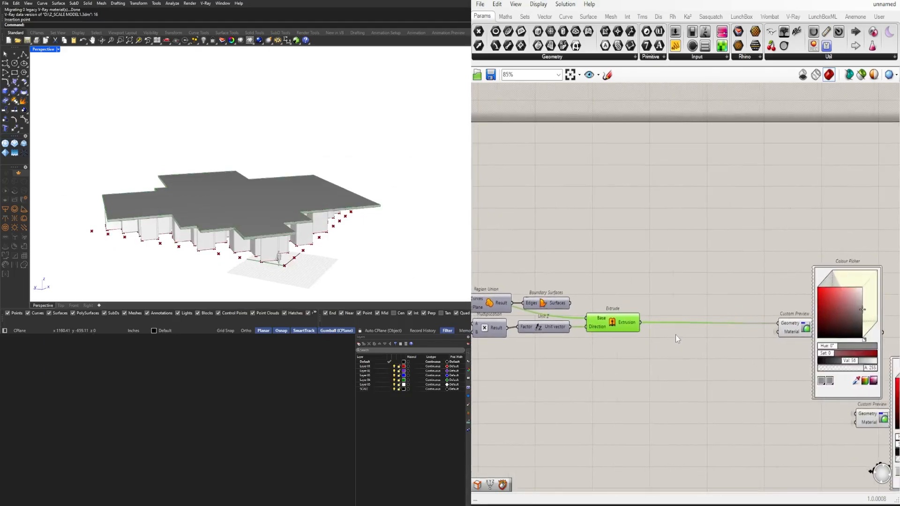
key("Delete")
Step: Move the roof thickness slider, Multiplication and Unit Z away from the Boundary Surfaces chain, farther along and below it
right_click_drag(587, 358, 788, 362)
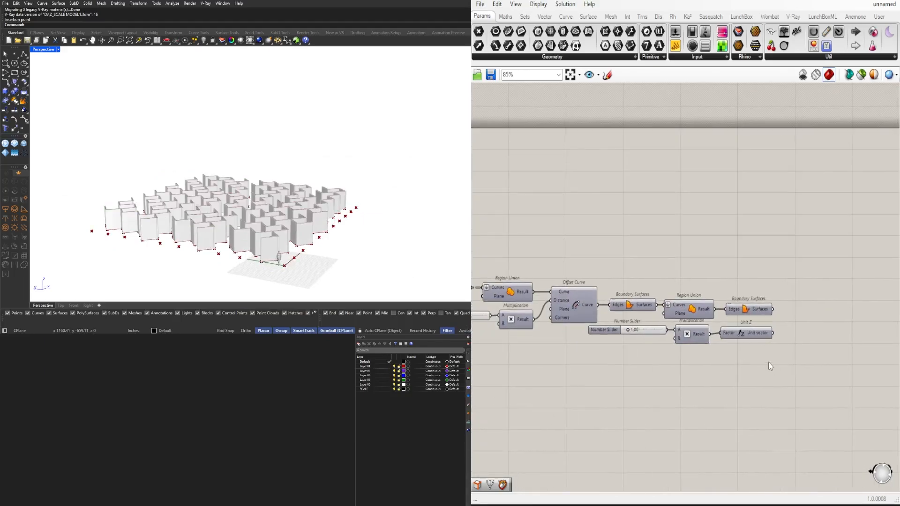
left_click_drag(734, 368, 874, 378)
right_click_drag(873, 378, 700, 355)
Step: Turn on the preview of the final Boundary Surfaces to check the roof outline, and turn it off again
right_click_drag(693, 316, 877, 350)
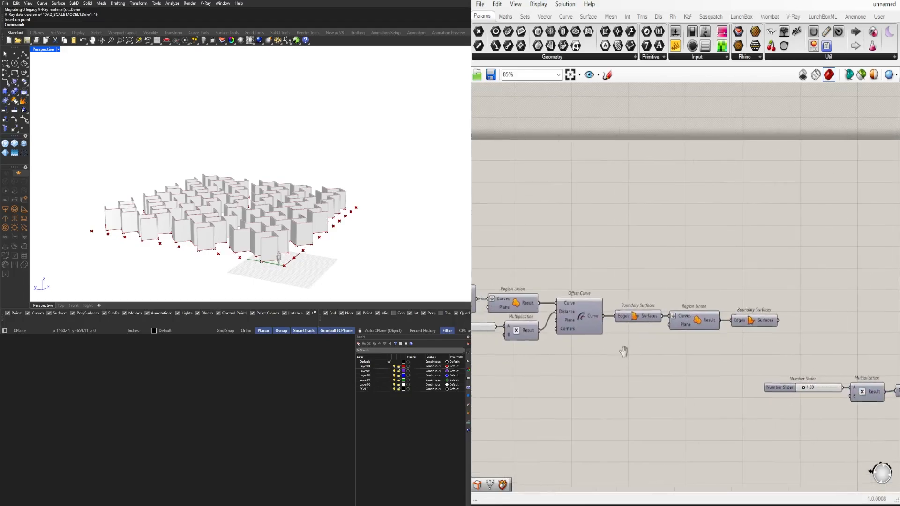
right_click_drag(623, 352, 769, 353)
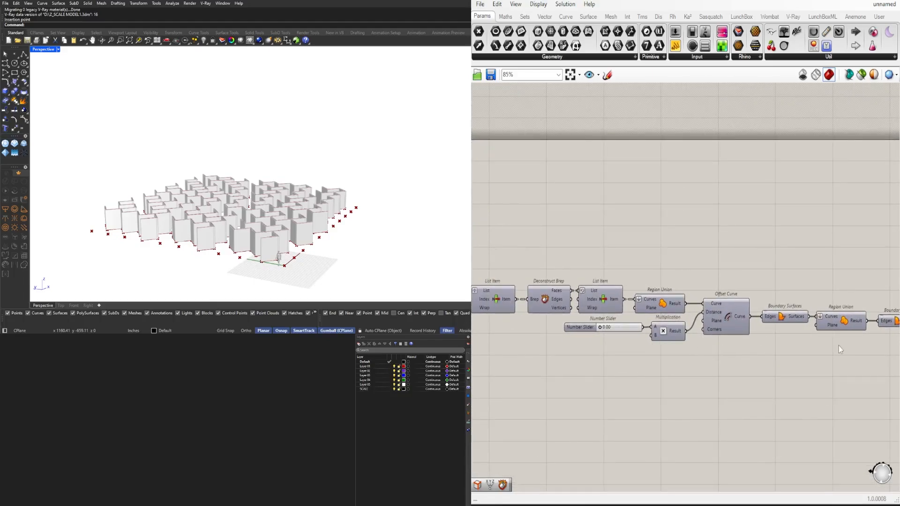
right_click_drag(840, 347, 686, 319)
left_click(746, 293)
middle_click(747, 293)
left_click(761, 274)
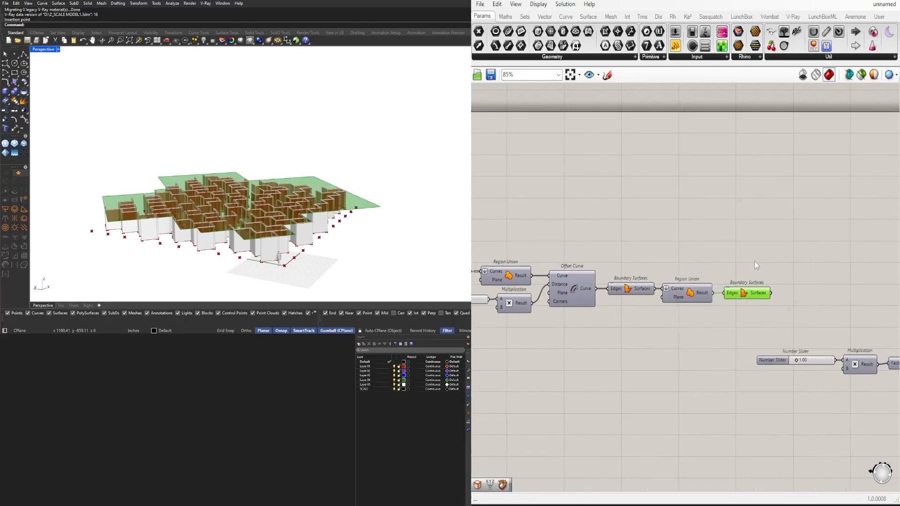
middle_click(755, 262)
left_click(770, 241)
right_click_drag(539, 298, 897, 315)
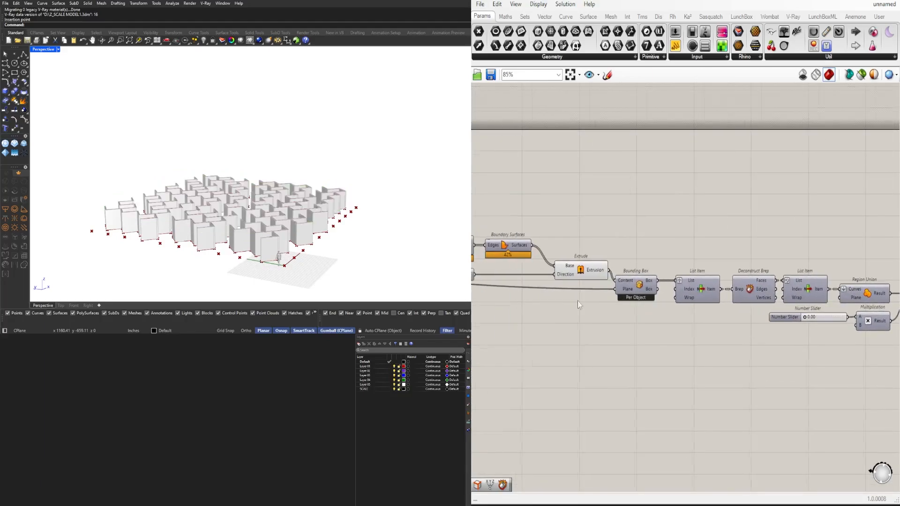
Step: Disconnect the long wire feeding the Plane input of the Bounding Box that follows the roof Extrude
right_click_drag(577, 302, 695, 304)
left_click(700, 267)
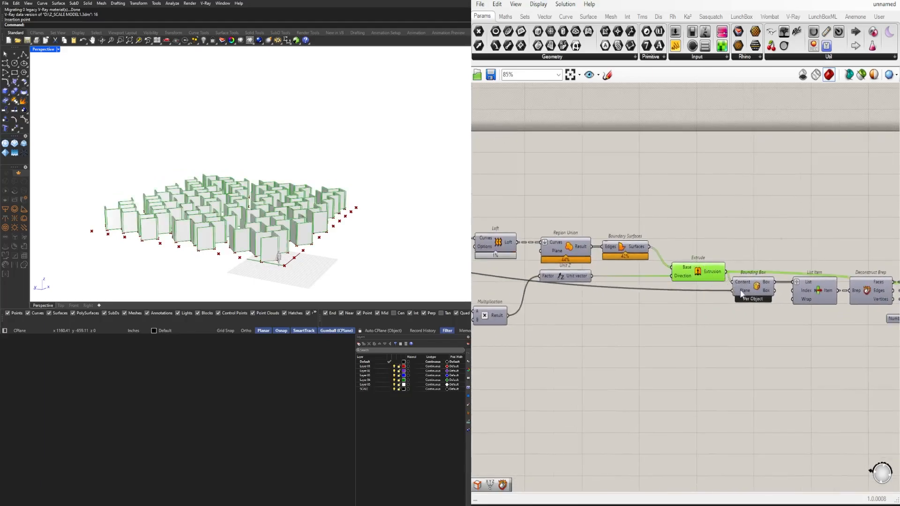
right_click(742, 293)
mouse_move(784, 328)
left_click(868, 344)
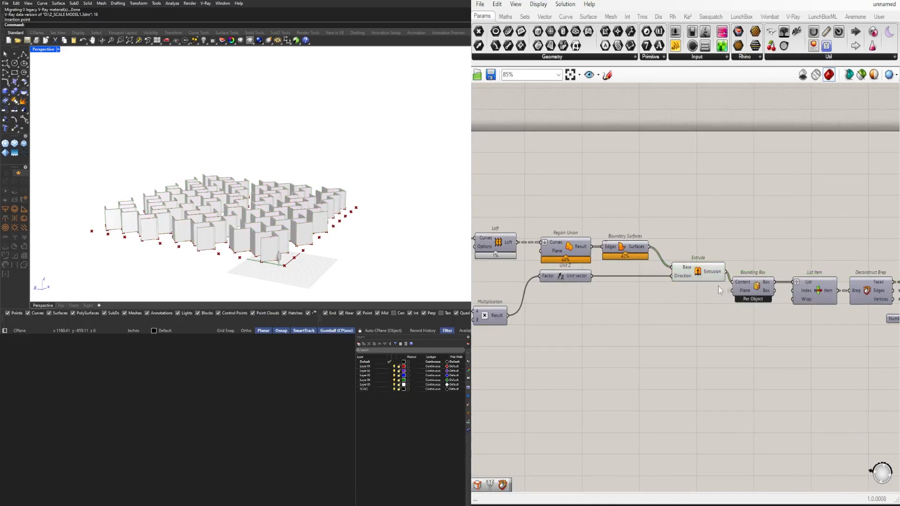
left_click(699, 276)
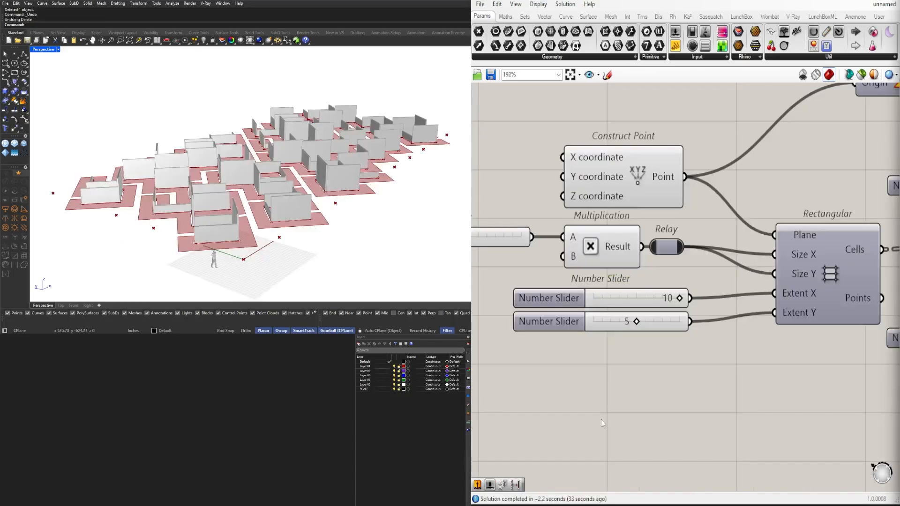
Step: Raise the maximum of the distance slider feeding the first Offset Curve to 12 and set the slider to 12.0
scroll(792, 349, "down", 5)
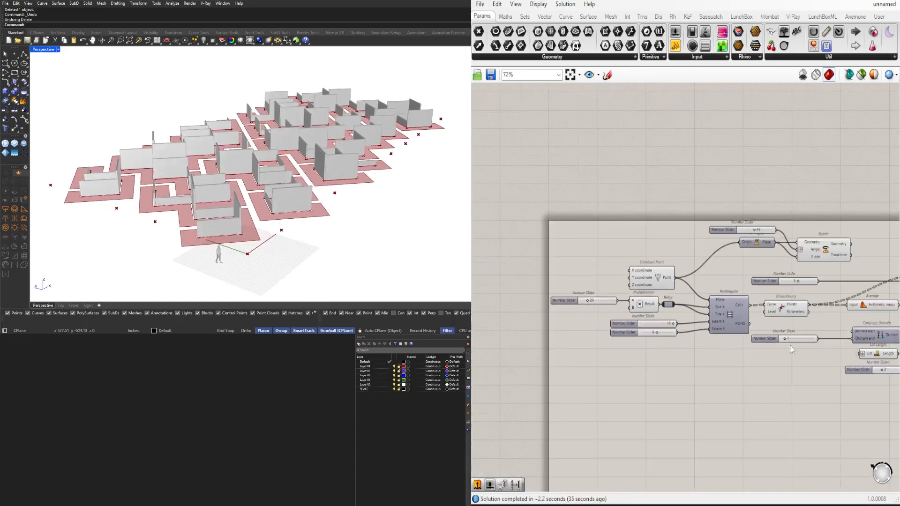
scroll(792, 350, "down", 3)
right_click_drag(816, 327, 473, 316)
scroll(686, 302, "up", 4)
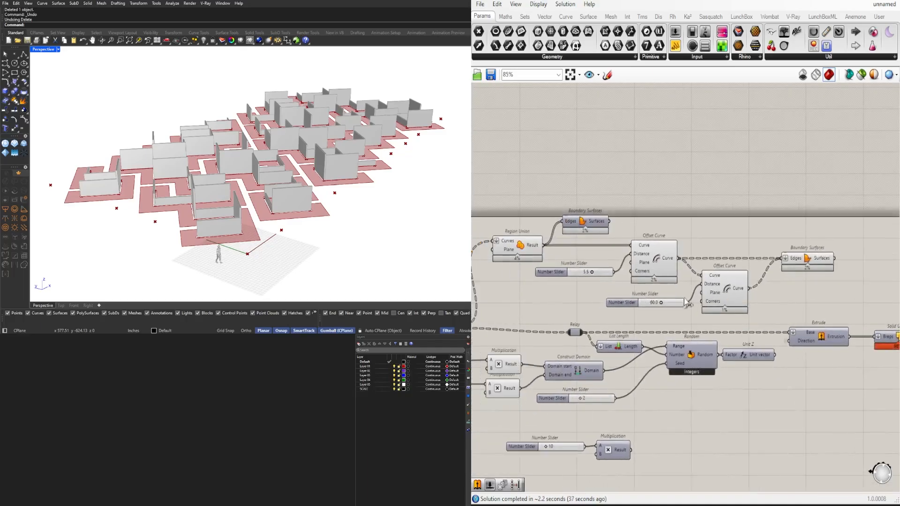
scroll(684, 300, "up", 4)
left_click(641, 243)
left_click(752, 289)
right_click_drag(756, 293, 791, 320)
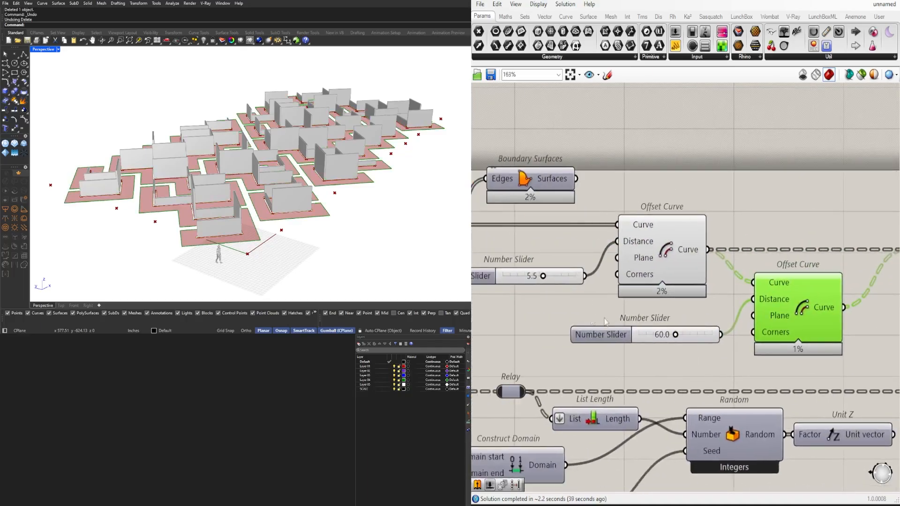
scroll(605, 322, "up", 4)
left_click_drag(620, 292, 639, 290)
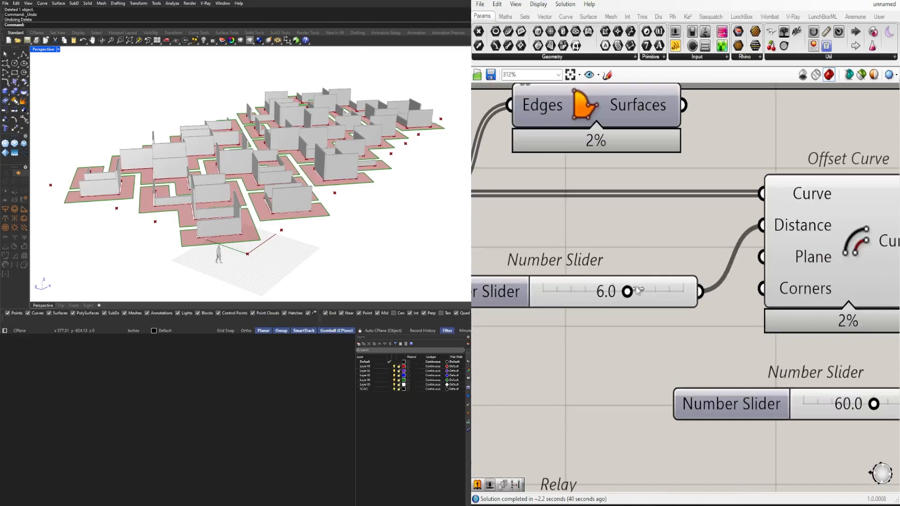
double_click(482, 298)
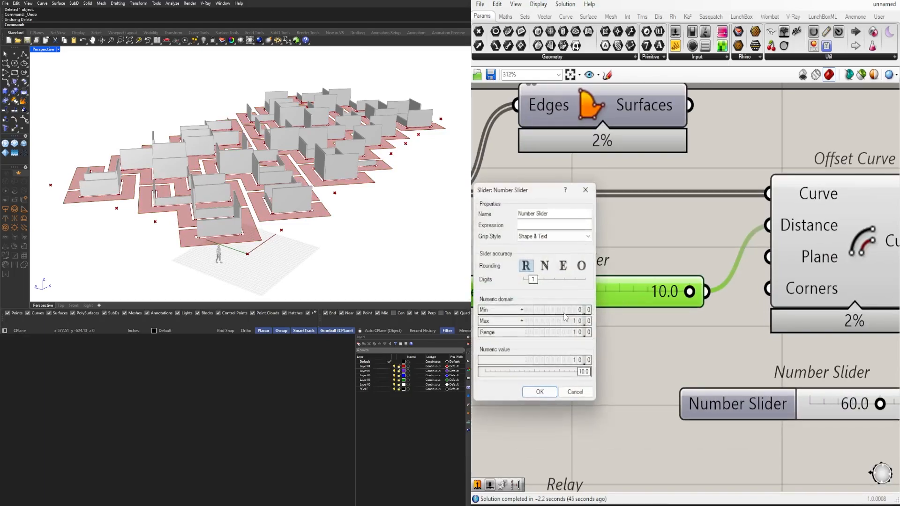
left_click(539, 392)
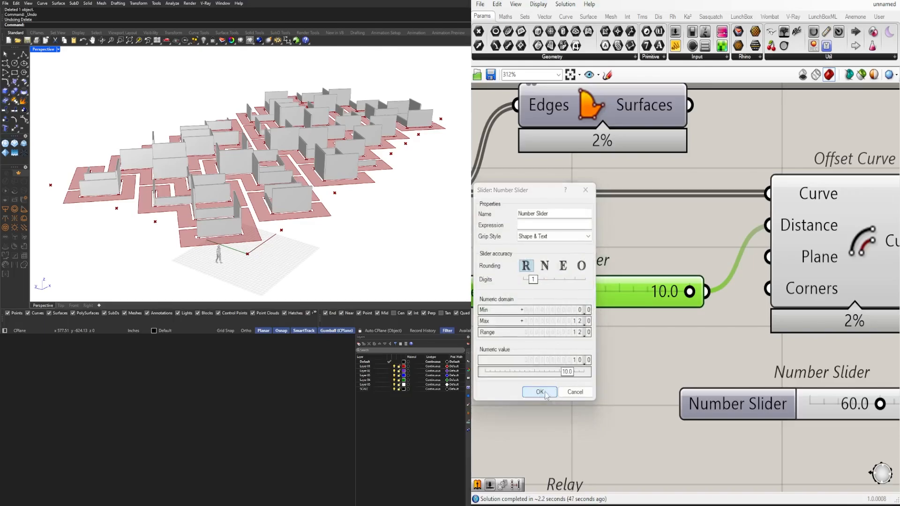
left_click(648, 249)
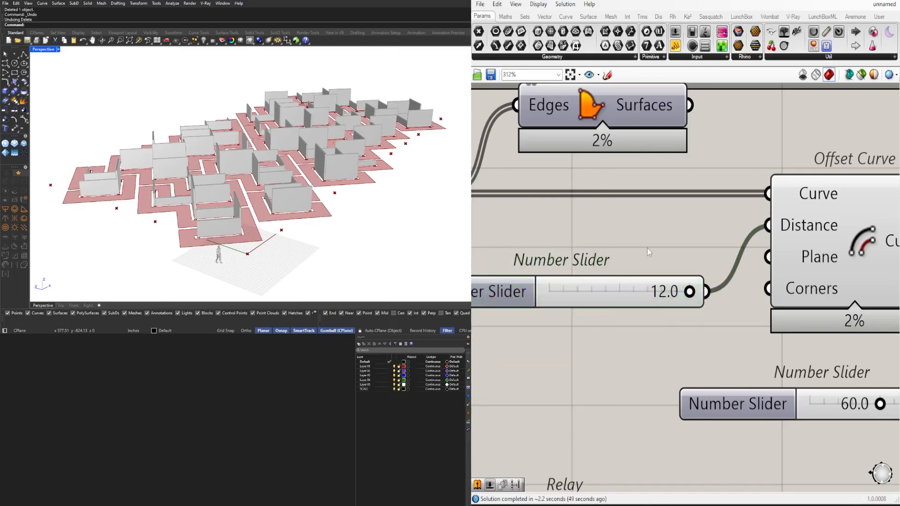
Step: Extend the first Offset Curve's distance slider to a maximum of 24 and set it to 24.0
scroll(196, 185, "down", 4)
right_click_drag(196, 184, 210, 196)
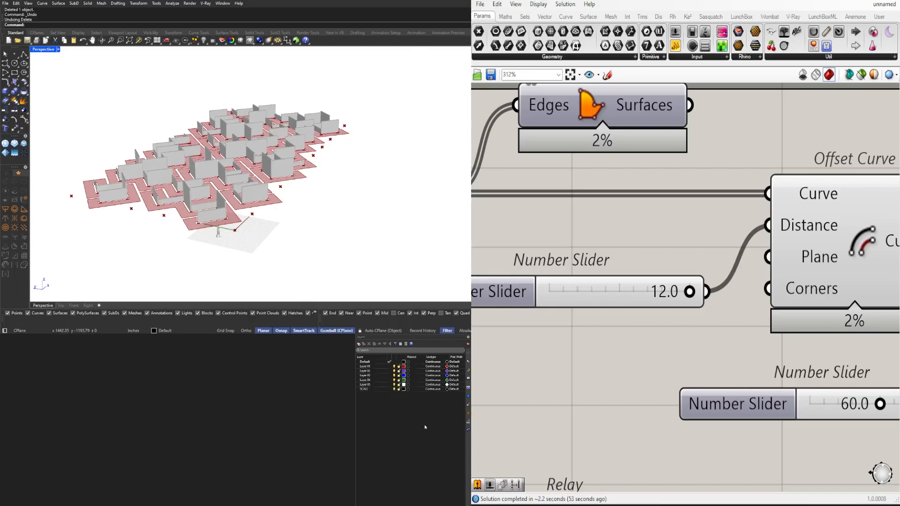
scroll(583, 290, "down", 1)
scroll(544, 288, "up", 1)
double_click(544, 288)
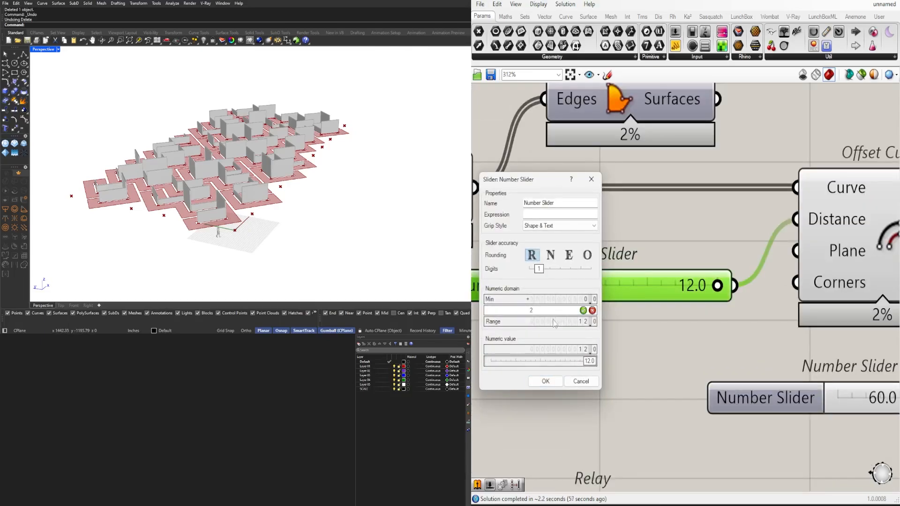
left_click(546, 382)
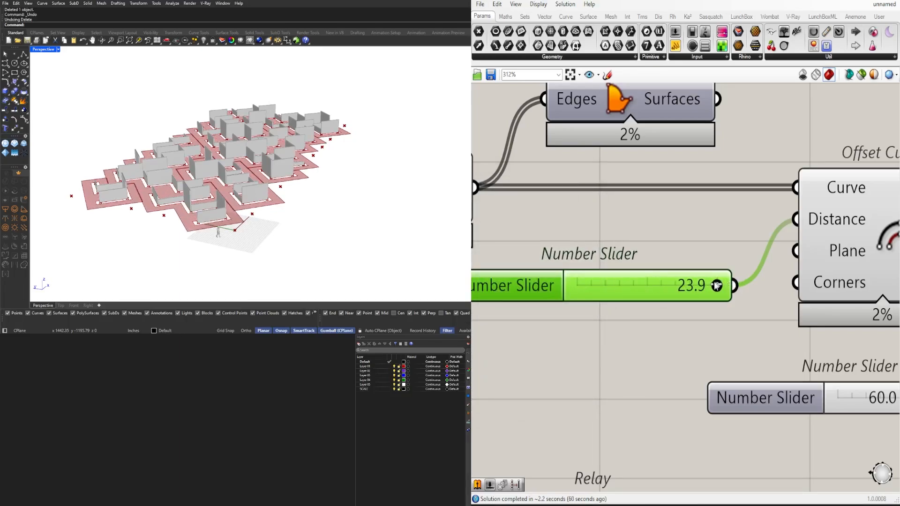
left_click_drag(726, 285, 729, 285)
Step: Try to merge the offset Boundary Surfaces by wiring copies of Region Union and Boundary Surfaces after it
scroll(728, 285, "down", 8)
scroll(651, 269, "down", 3)
right_click_drag(887, 288, 679, 295)
scroll(655, 266, "up", 7)
scroll(656, 265, "down", 4)
left_click(679, 295)
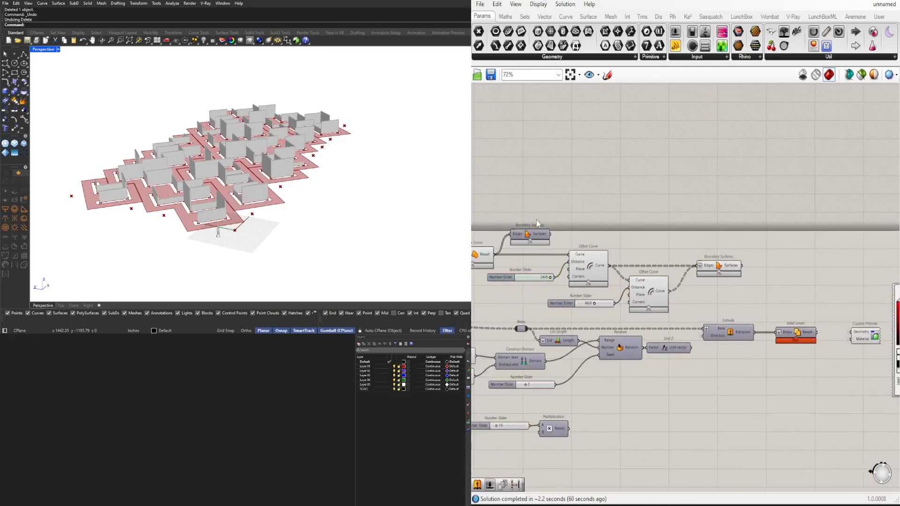
left_click_drag(539, 220, 777, 274)
scroll(748, 269, "up", 4)
left_click_drag(736, 263, 751, 266)
left_click(769, 300)
right_click_drag(769, 300, 699, 317)
left_click(631, 280)
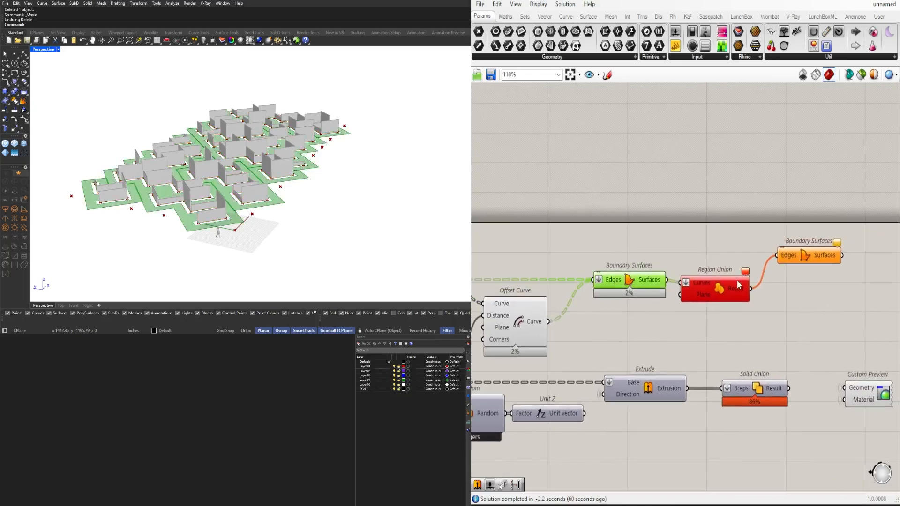
Step: Delete the copied Region Union and Boundary Surfaces placed after the offset Boundary Surfaces
left_click_drag(802, 263, 809, 271)
key("Delete")
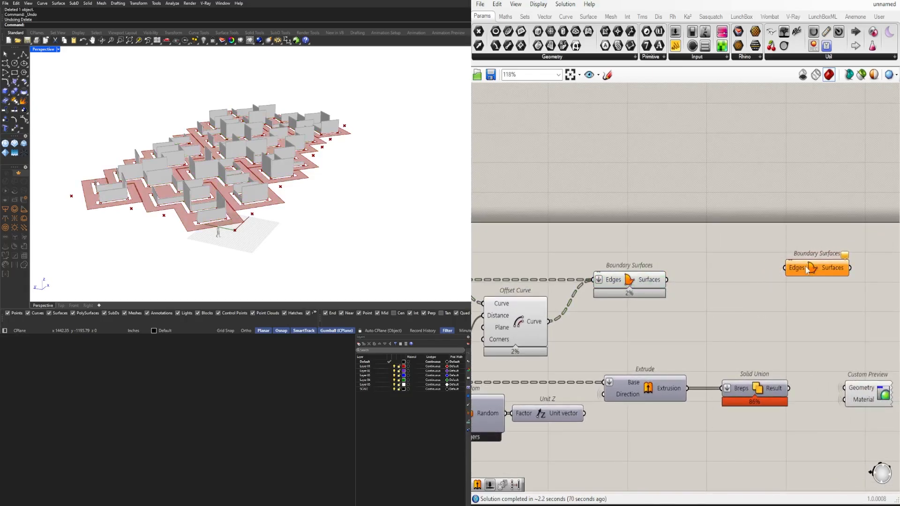
left_click(620, 281)
left_click(816, 268)
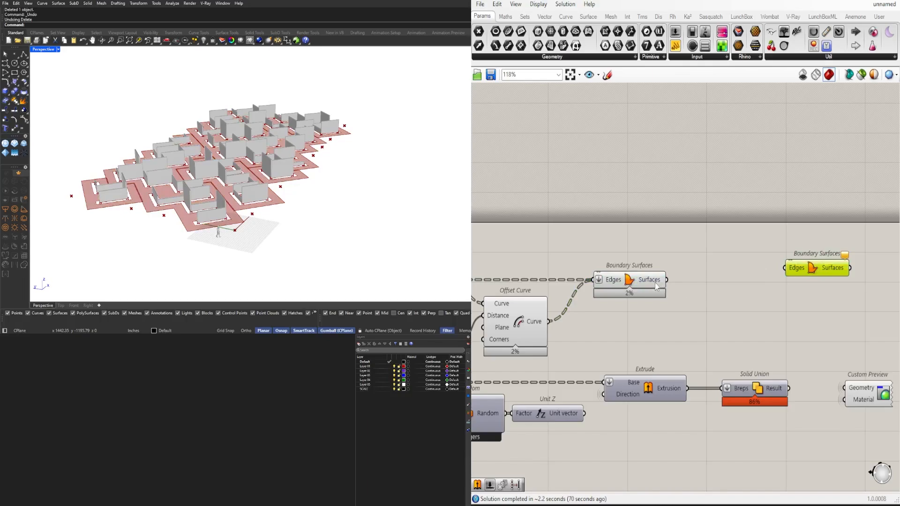
left_click(638, 281)
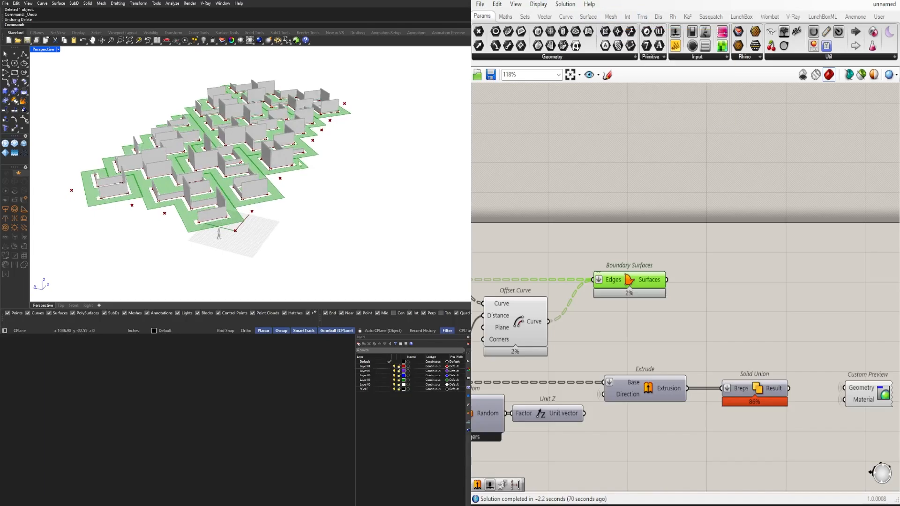
Step: Set the first Offset Curve's distance slider to 12 and check the paths between the buildings in the model
right_click_drag(566, 280, 828, 242)
double_click(614, 262)
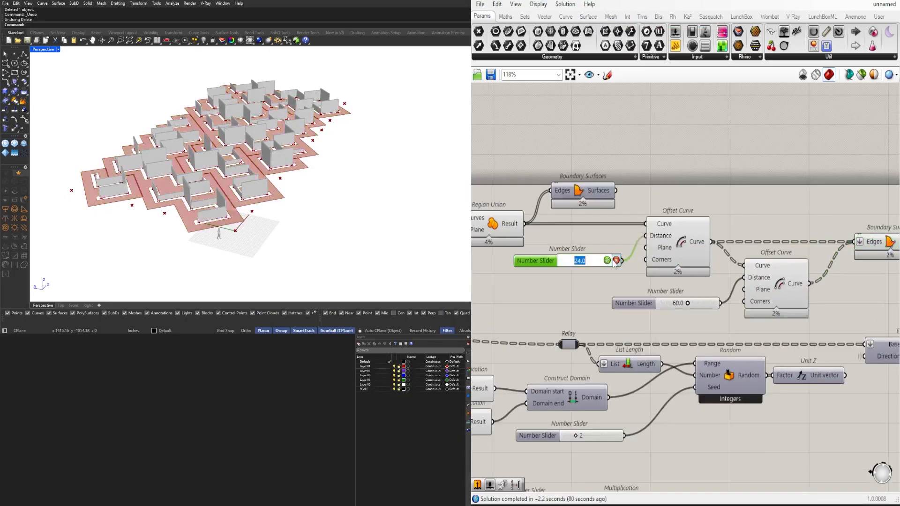
type("12")
key("Return")
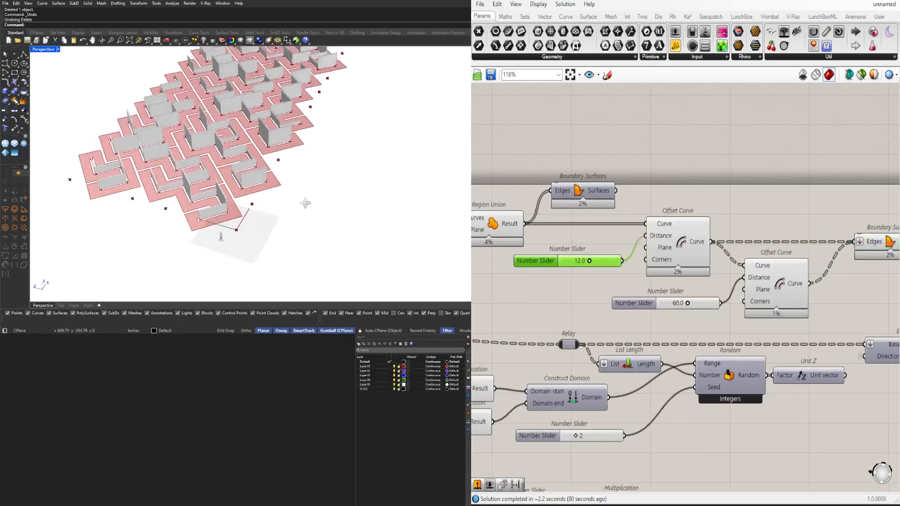
right_click_drag(265, 202, 263, 183)
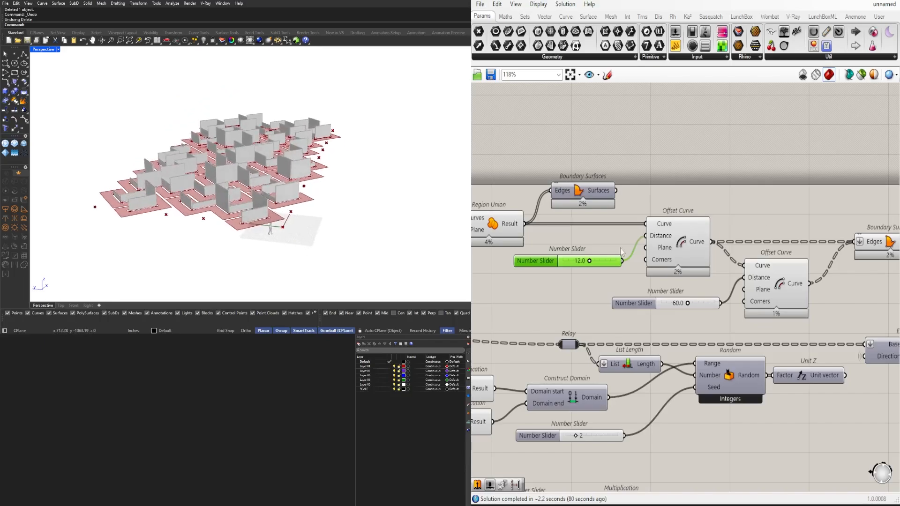
Step: Delete the unused Boundary Surfaces component fed directly by the Region Union ahead of the Offset Curves
scroll(490, 270, "down", 6)
scroll(686, 269, "up", 4)
right_click_drag(592, 252, 731, 253)
left_click(566, 228)
right_click_drag(554, 232, 637, 247)
left_click(630, 233)
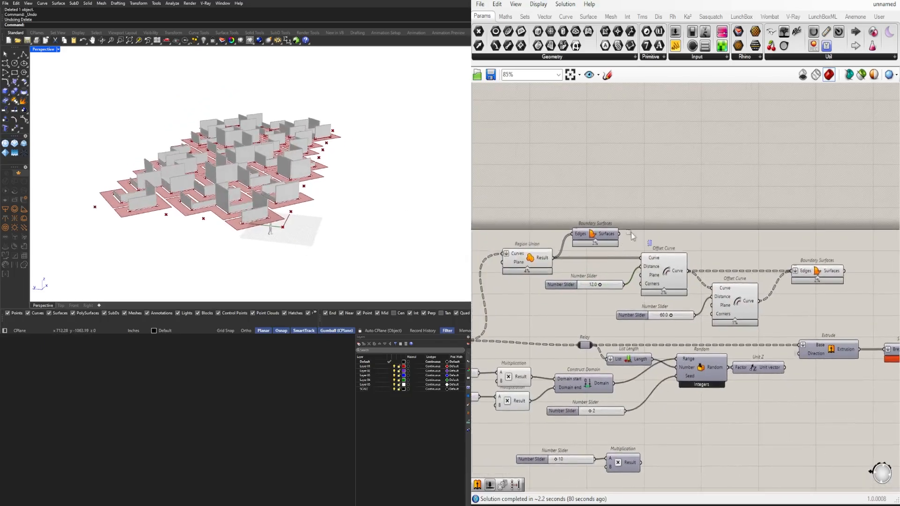
scroll(607, 204, "down", 4)
Step: Duplicate the Custom Preview and Colour Picker, and connect the offset Boundary Surfaces output to the copied preview's Geometry input
right_click_drag(759, 247, 718, 240)
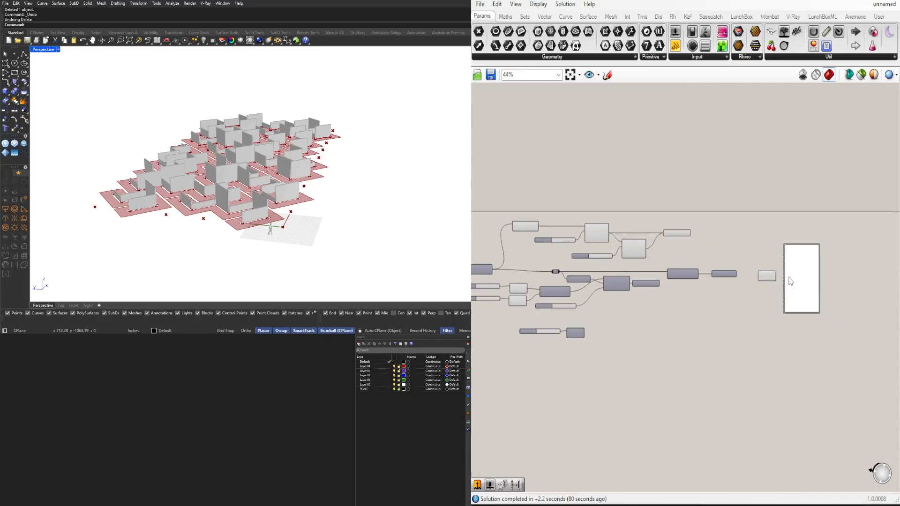
scroll(793, 284, "up", 2)
left_click_drag(843, 338, 741, 260)
right_click_drag(741, 261, 707, 277)
left_click_drag(714, 283, 805, 283)
left_click(774, 261)
scroll(724, 280, "down", 2)
scroll(822, 315, "up", 2)
left_click_drag(854, 350, 840, 241)
left_click(629, 216)
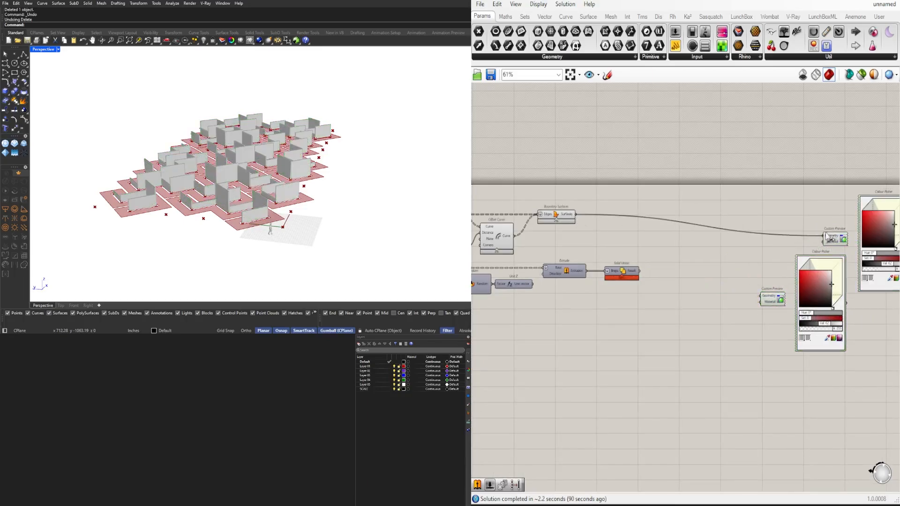
Step: Set the copied Colour Picker to dark grey with hue 0, saturation 0 and value 29 for the ground surfaces
scroll(824, 213, "up", 3)
left_click_drag(752, 228, 785, 263)
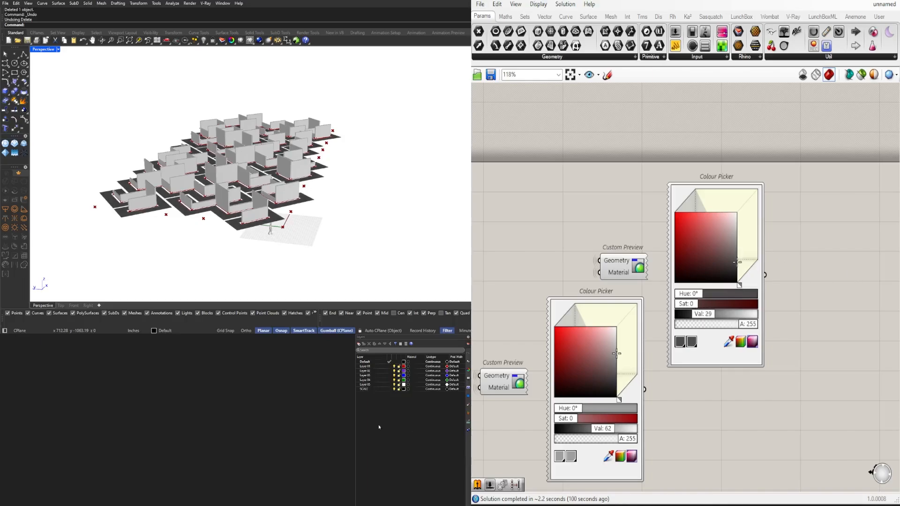
mouse_move(315, 159)
right_mouse_down()
mouse_move(292, 165)
mouse_move(314, 170)
right_mouse_up()
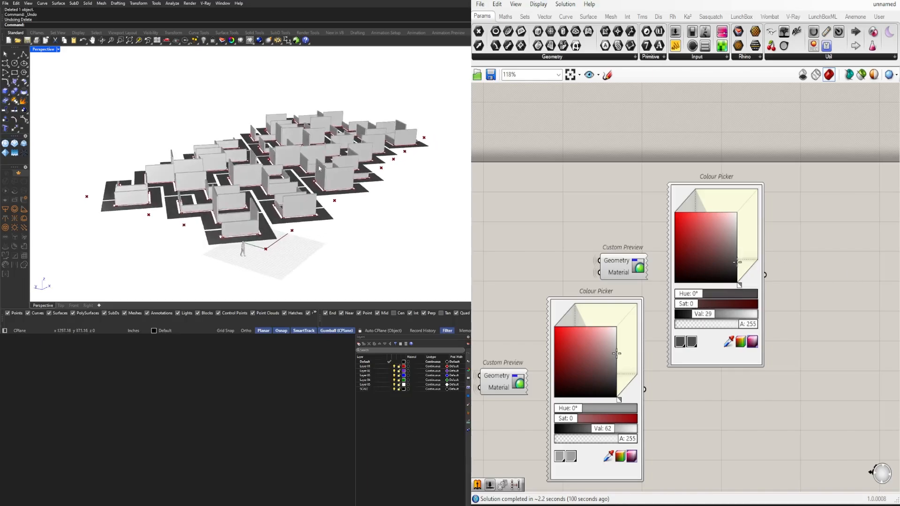
Step: Open the 01_ARRAY-PEOPLE-WALKING definition and copy its people array cluster with the five sliders, surface parameter, Group and People output
scroll(678, 279, "down", 6)
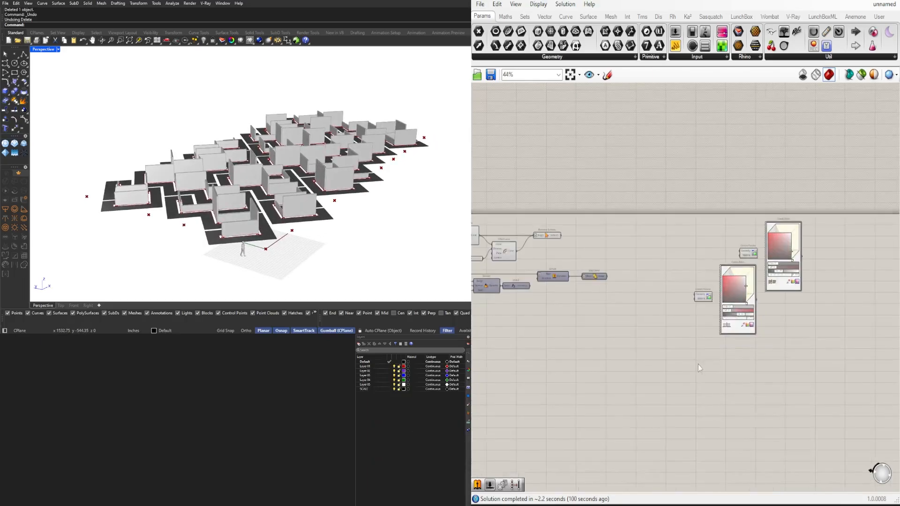
scroll(649, 374, "down", 2)
right_click_drag(631, 382, 736, 350)
scroll(727, 327, "down", 2)
right_click_drag(718, 321, 745, 264)
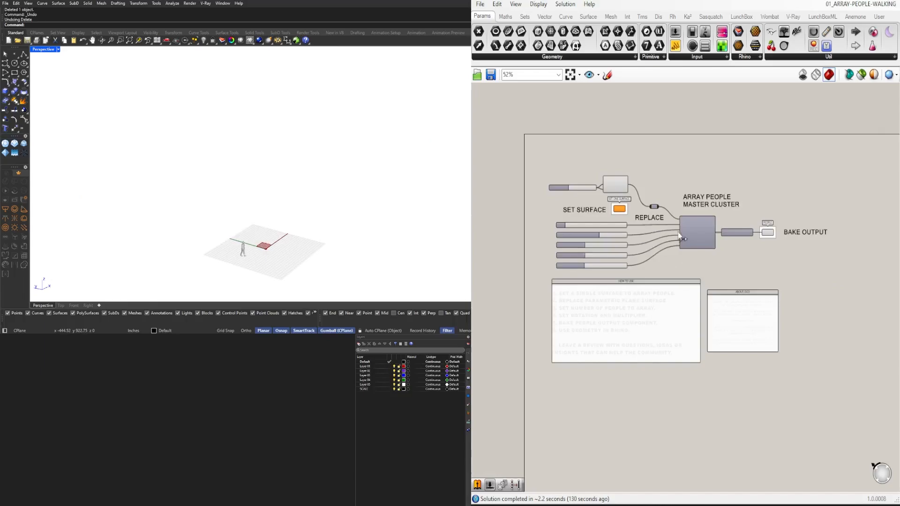
scroll(699, 230, "up", 4)
scroll(699, 230, "down", 2)
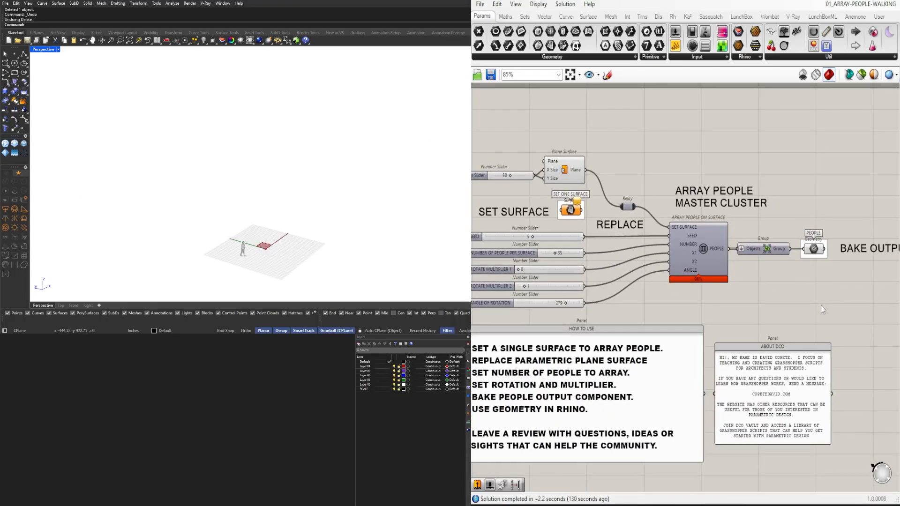
left_click_drag(821, 306, 558, 212)
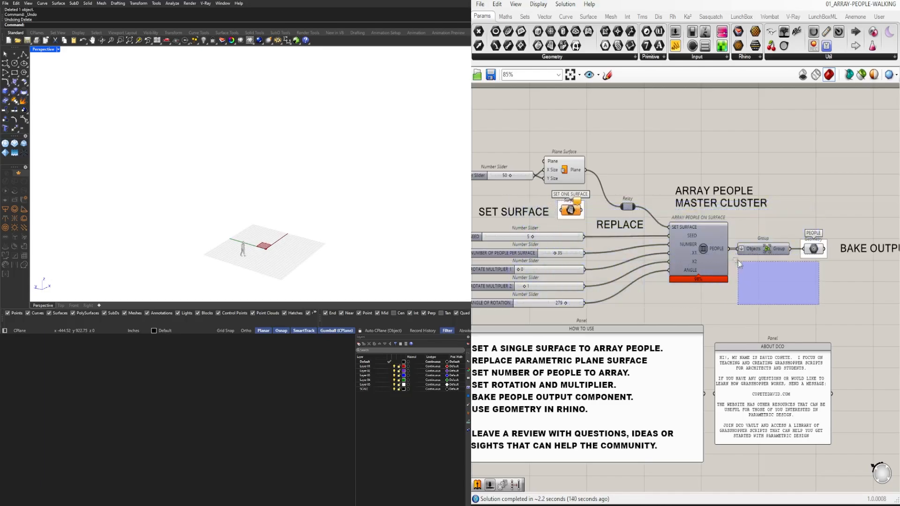
left_click_drag(636, 304, 553, 236, "shift")
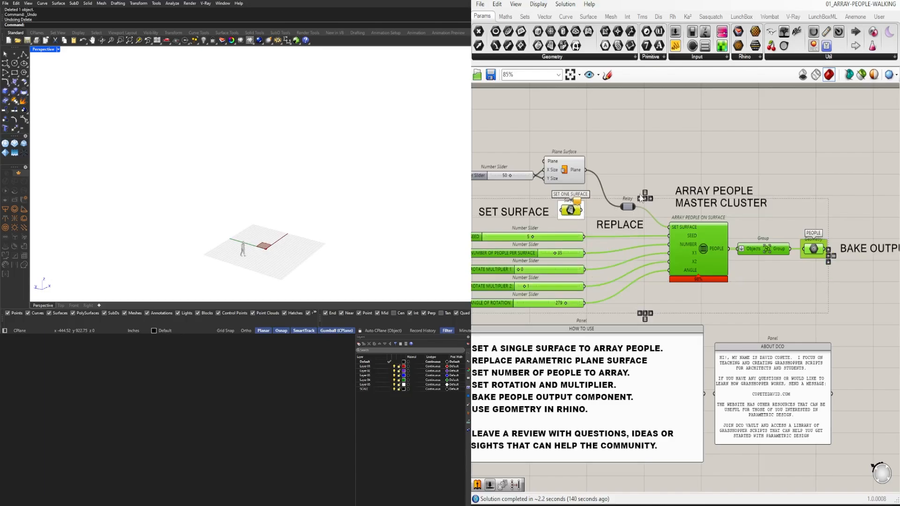
Step: Paste the people array components into the unnamed building definition and place them below the roof height components
left_click(844, 13)
left_click(864, 92)
key("ctrl+v")
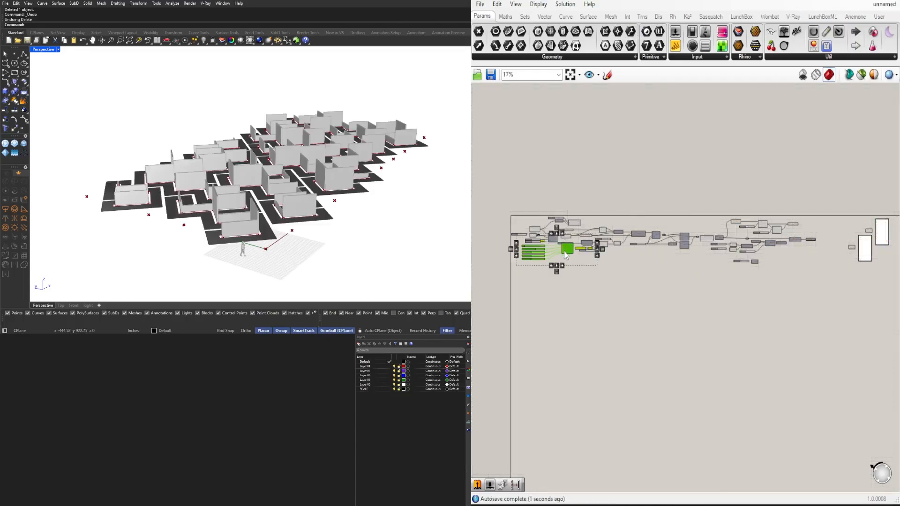
left_click_drag(564, 252, 786, 286)
scroll(830, 263, "up", 5)
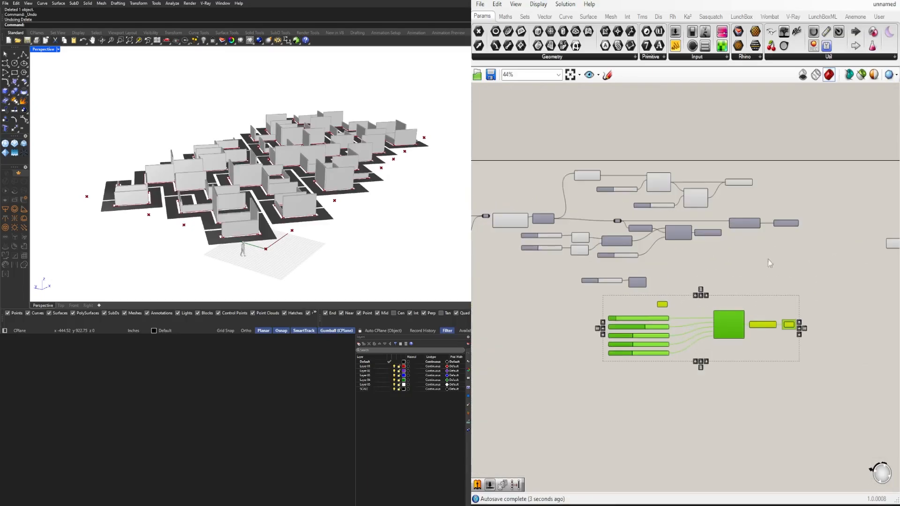
Step: Select the whole definition and move it farther down from the canvas's upper border
scroll(809, 283, "down", 8)
left_click_drag(876, 319, 619, 221)
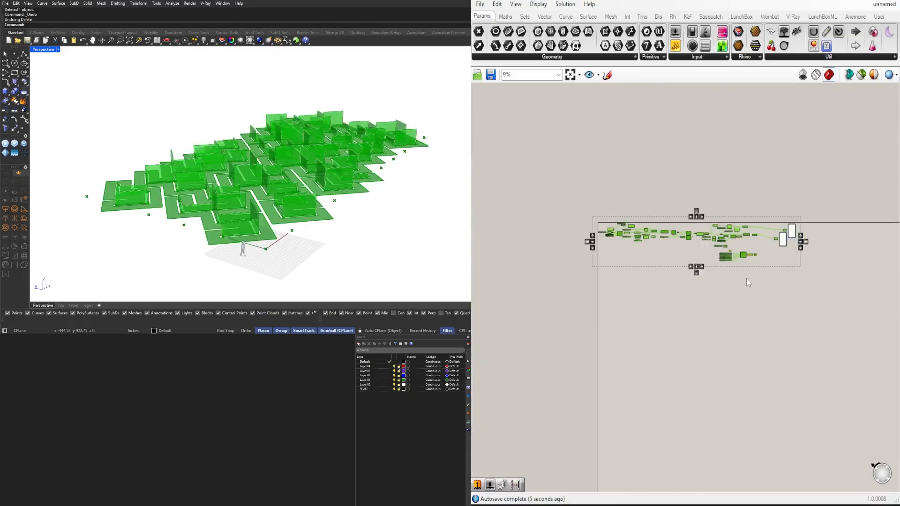
left_click_drag(729, 230, 731, 251)
left_click(764, 280)
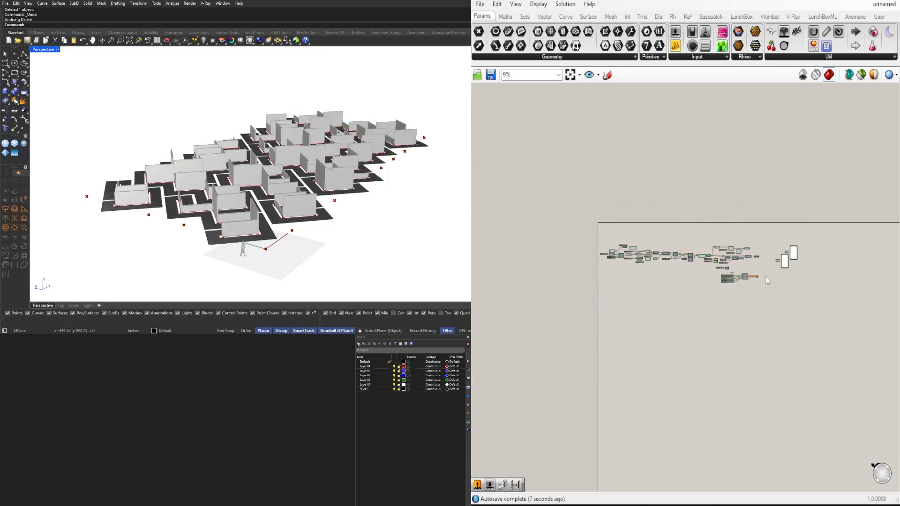
Step: Move the people array components from below the building definition to the empty area above it
scroll(764, 279, "up", 3)
left_click_drag(757, 328, 770, 157)
scroll(734, 271, "up", 3)
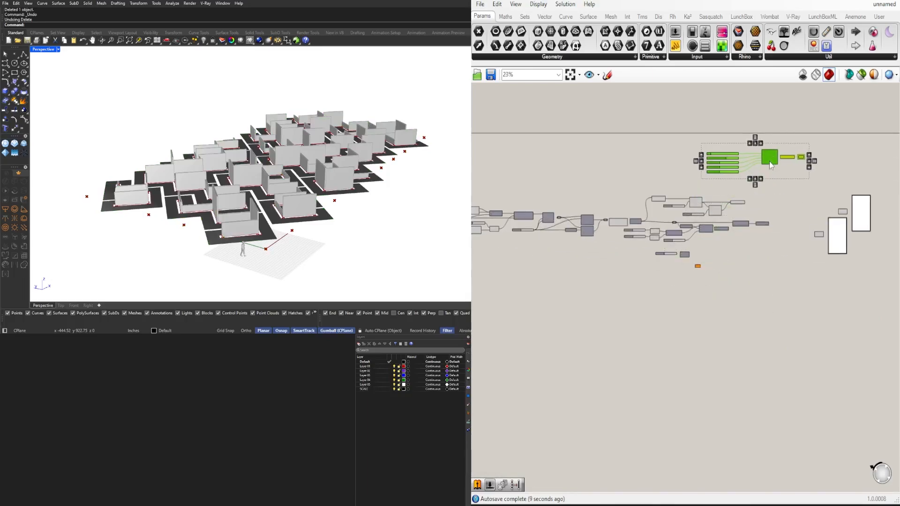
Step: Separate the five overlapping people array sliders and space them evenly in a column, from SEED down to ANGLE OF ROTATION
scroll(696, 137, "up", 8)
scroll(638, 266, "up", 1)
left_click_drag(639, 302, 638, 281)
left_click_drag(617, 191, 619, 212)
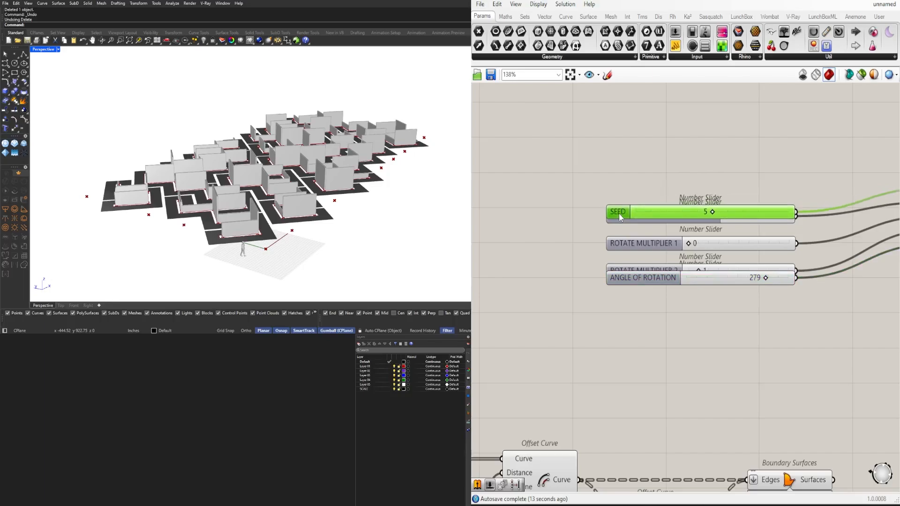
left_click_drag(662, 180, 644, 308)
left_click(700, 297)
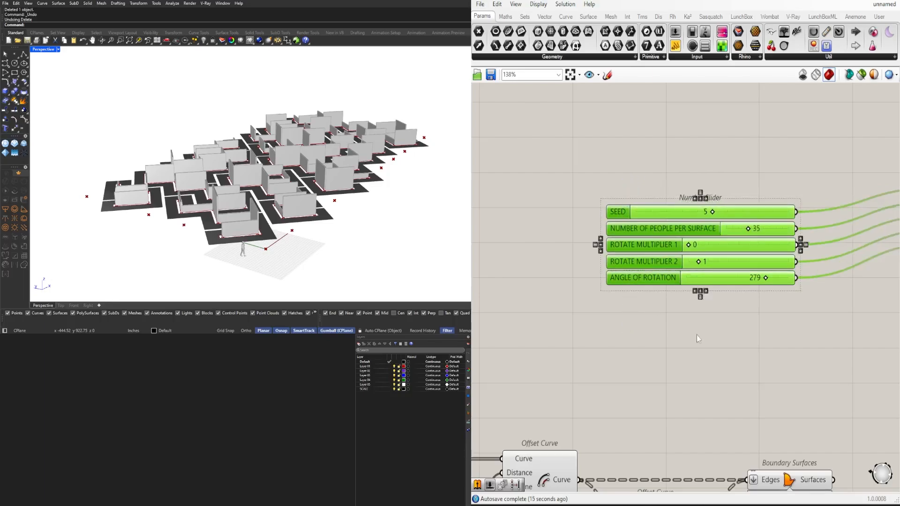
Step: Connect the Boundary Surfaces output to the SET SURFACE input of the ARRAY PEOPLE ON SURFACE cluster, and select the PEOPLE geometry parameter
scroll(697, 336, "down", 4)
left_click_drag(867, 328, 674, 262)
left_click(762, 281)
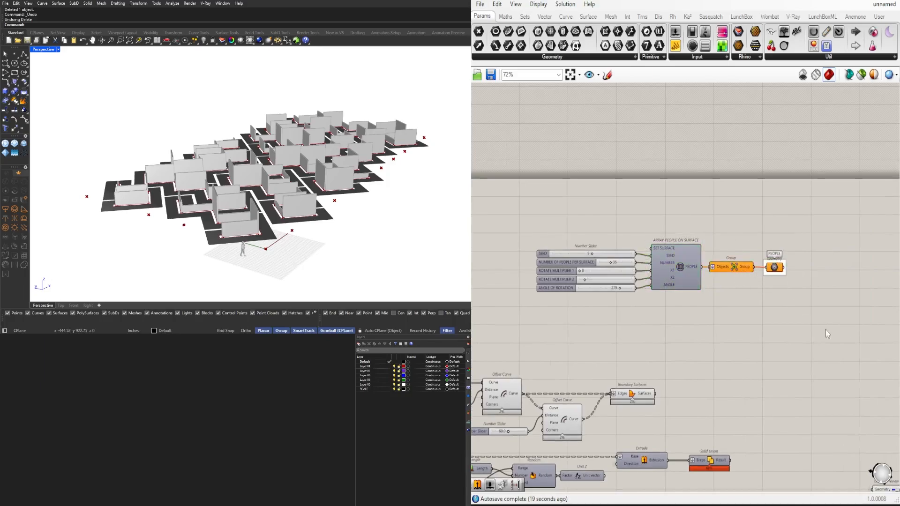
right_click_drag(785, 289, 816, 275)
scroll(831, 259, "down", 2)
scroll(725, 308, "up", 2)
left_click_drag(733, 349, 727, 203)
right_click_drag(814, 204, 799, 227)
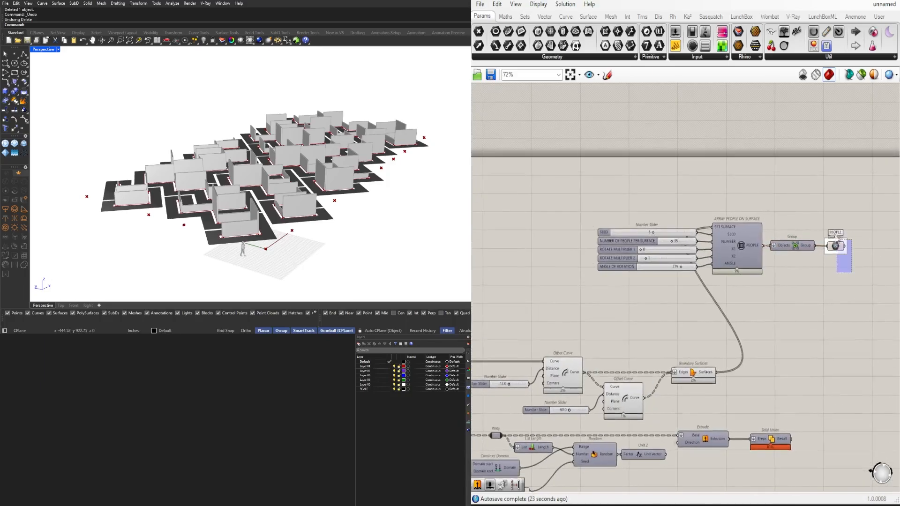
left_click_drag(836, 237, 835, 237)
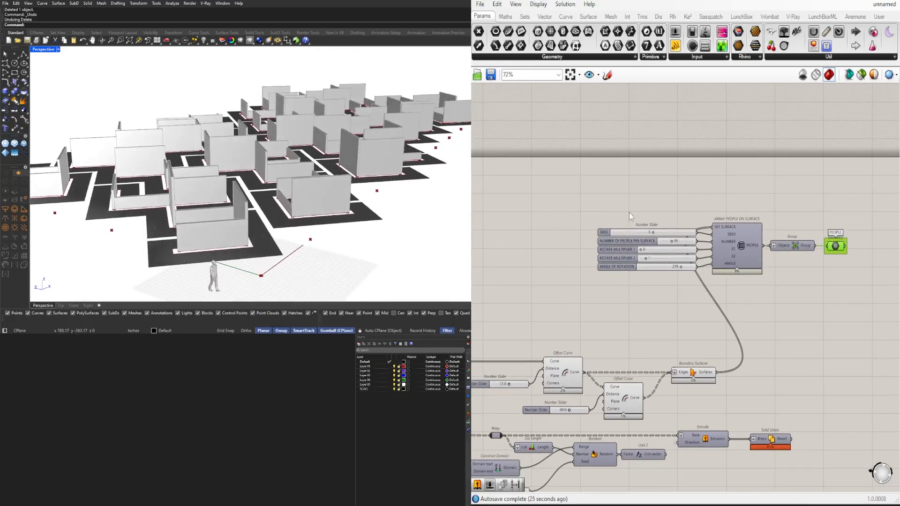
Step: Move the five people array sliders farther left, away from the ARRAY PEOPLE ON SURFACE cluster
scroll(637, 223, "up", 2)
left_click_drag(631, 320, 519, 240)
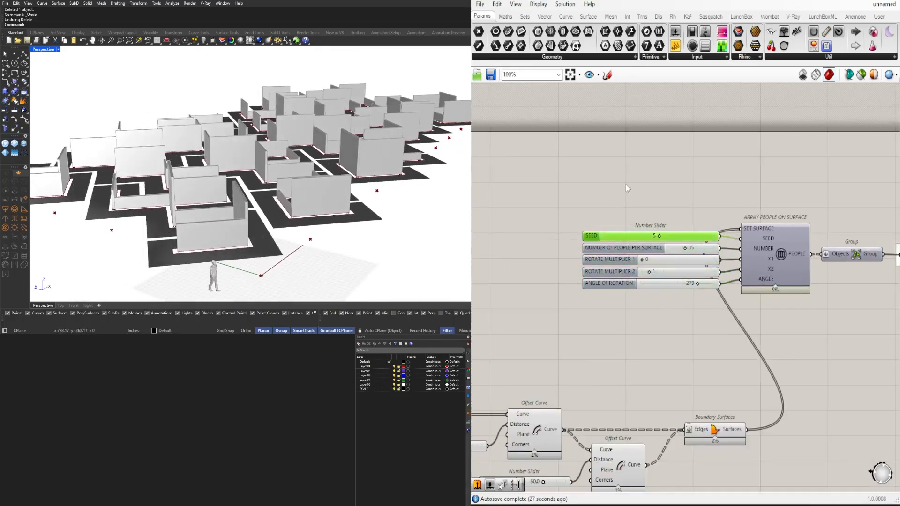
left_click_drag(627, 189, 562, 318)
left_click_drag(624, 259, 516, 259)
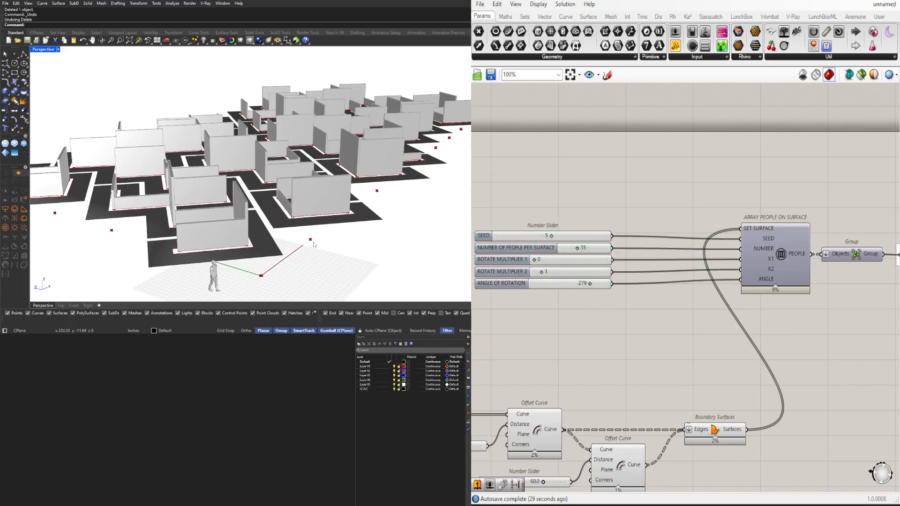
Step: Check the Rhino document's model units and examine the cluster's preview geometry at the origin
key("Return")
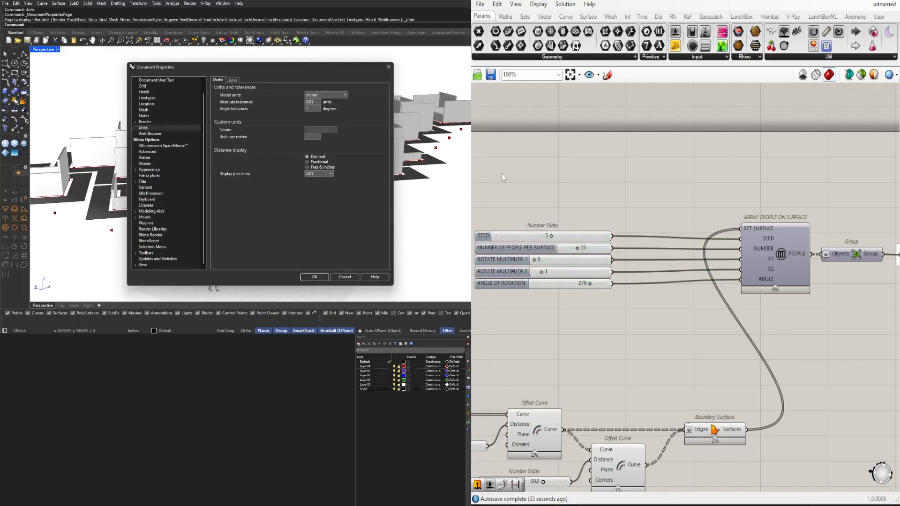
key("Escape")
right_click_drag(633, 217, 651, 213)
left_click(806, 263)
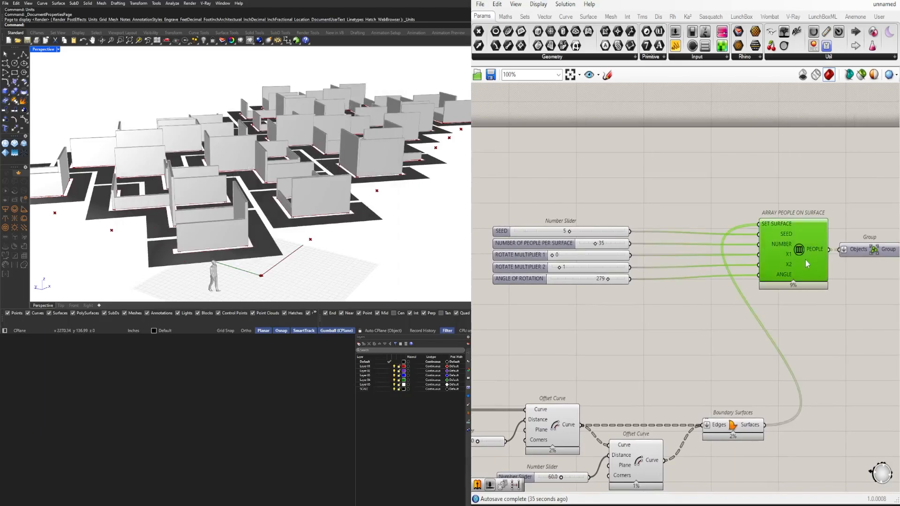
scroll(427, 194, "down", 3)
scroll(291, 216, "up", 10)
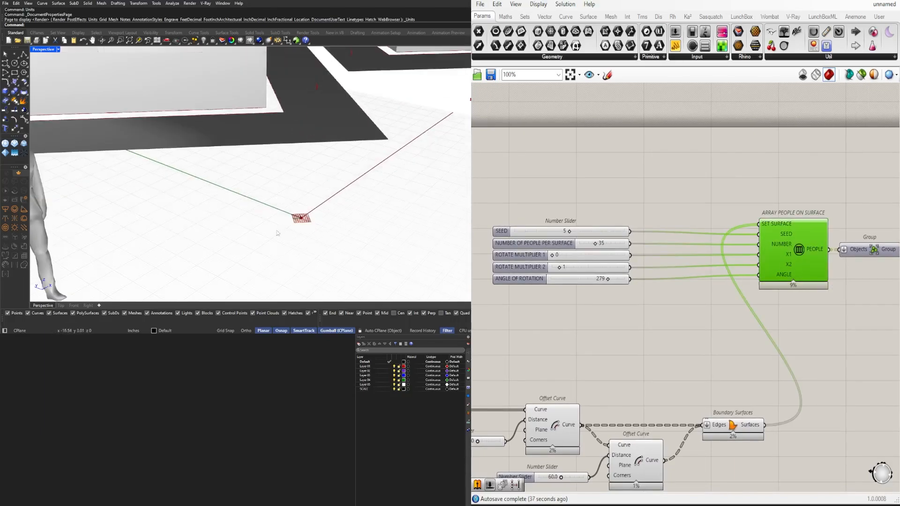
scroll(300, 214, "down", 8)
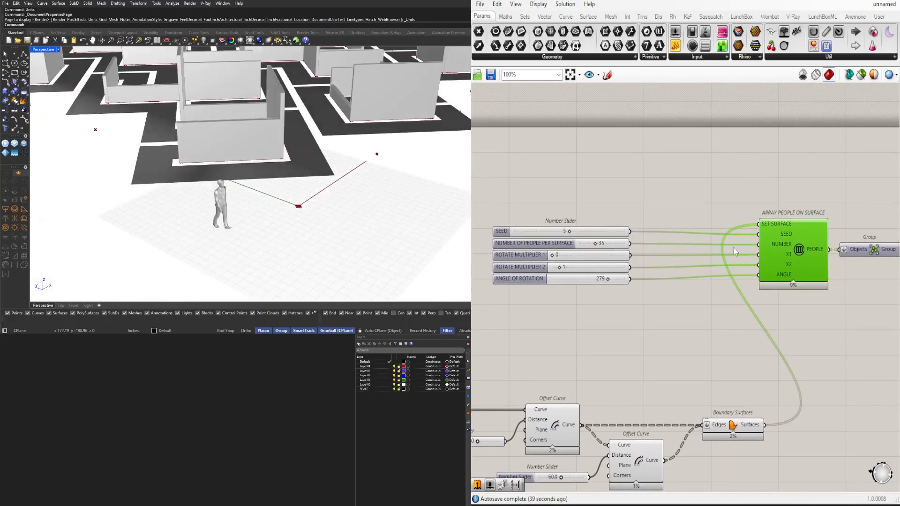
left_click(710, 207)
Step: Compare the size of the arrayed people on the dark ground surfaces with the person block near the origin
scroll(711, 207, "down", 1)
left_click(226, 203)
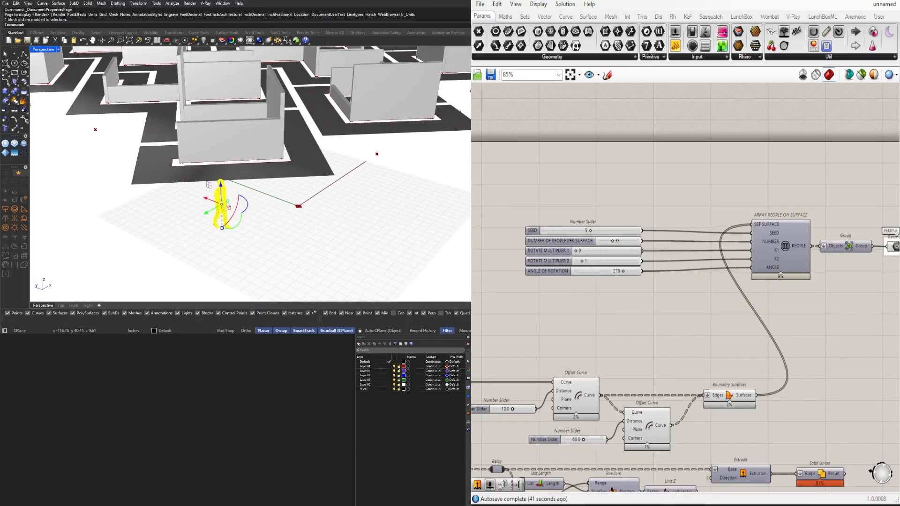
scroll(277, 232, "down", 2)
right_click_drag(276, 232, 272, 241, "shift")
left_click_drag(635, 320, 586, 228)
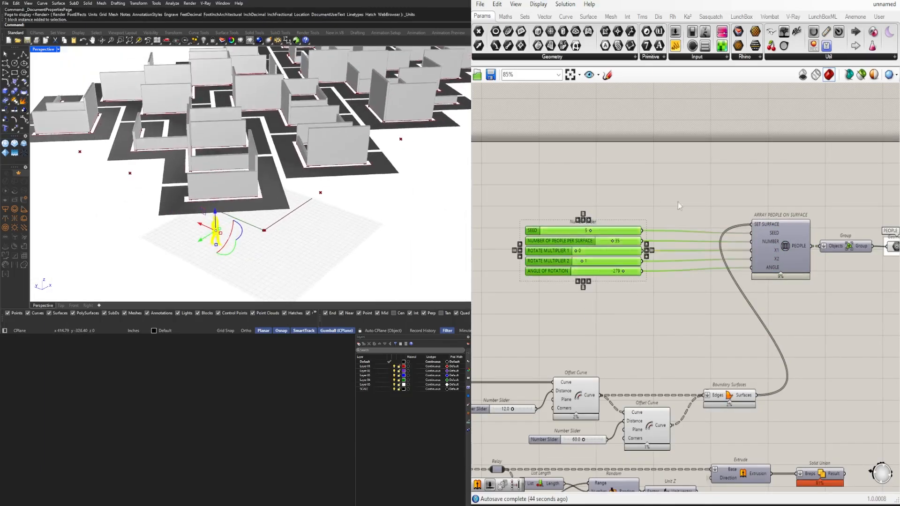
left_click(679, 205)
right_click_drag(886, 290, 781, 298)
scroll(275, 181, "up", 10)
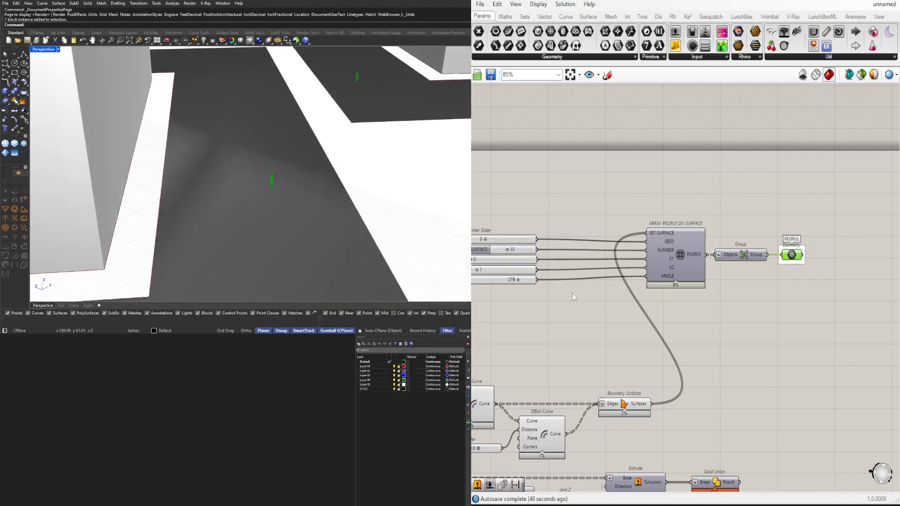
right_click_drag(583, 289, 664, 256)
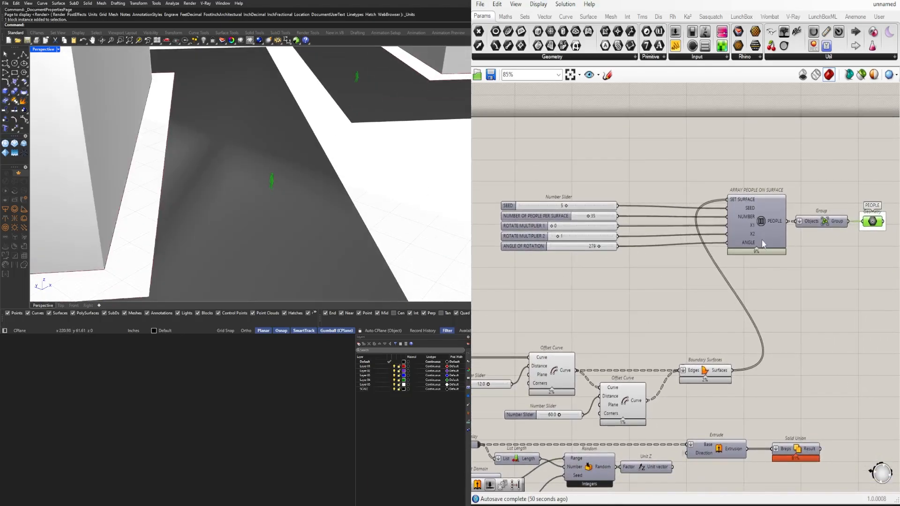
scroll(271, 164, "down", 12)
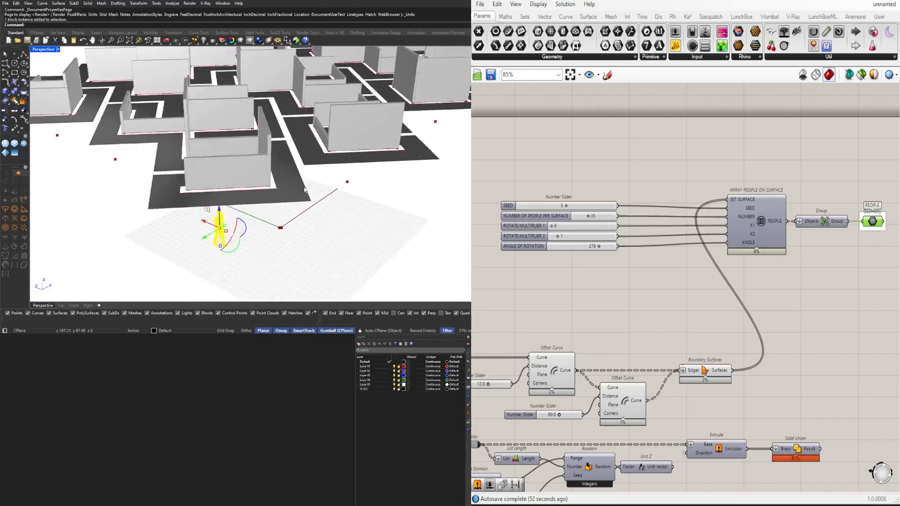
right_click_drag(299, 192, 311, 183)
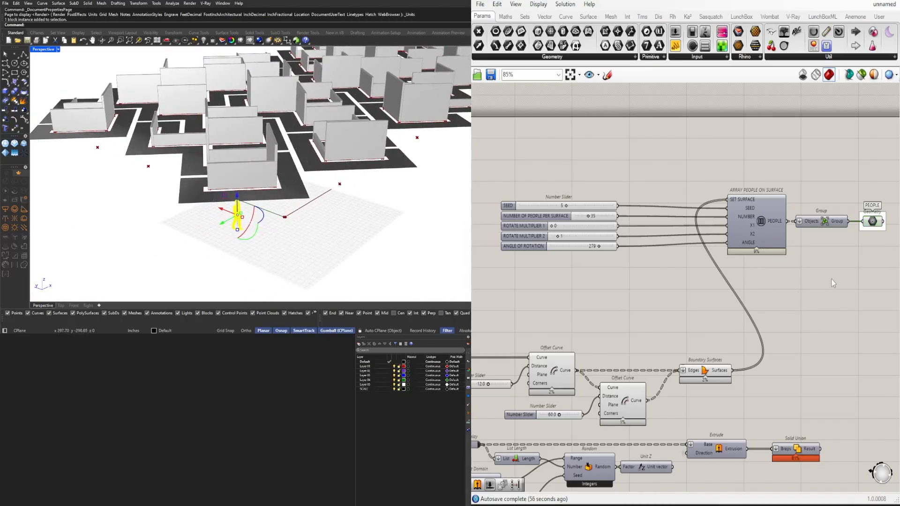
scroll(831, 279, "down", 2)
scroll(738, 209, "up", 4)
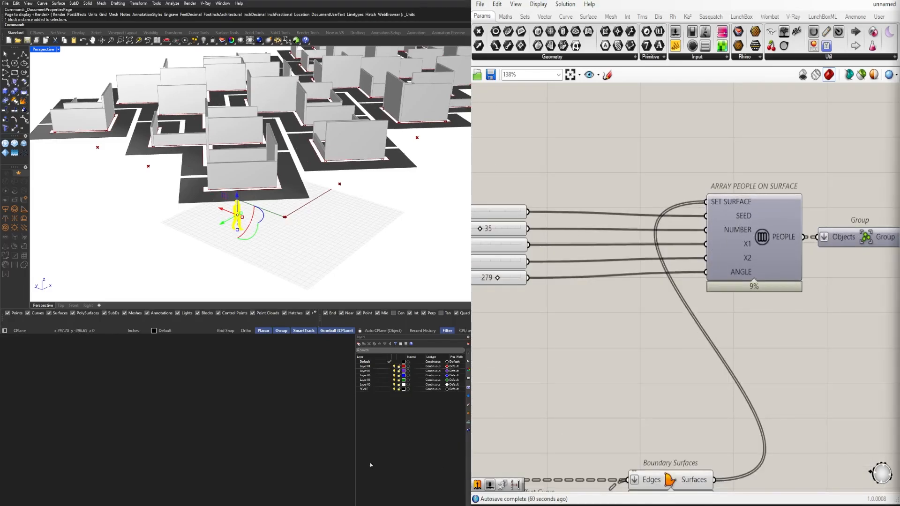
Step: Create a bounding box around the person block near the origin with the BoundingBox command
right_click_drag(281, 206, 221, 225)
left_click(168, 234)
scroll(189, 212, "up", 2)
left_click(189, 212)
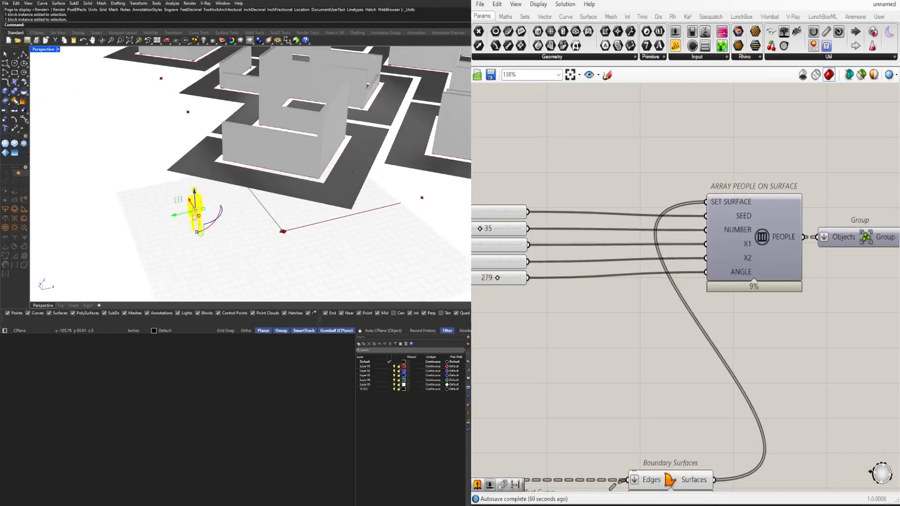
type("BoundingBox")
key("Return")
key("Return")
Step: Place a point at the middle of the bounding box's front bottom edge and delete the box
scroll(194, 217, "up", 6)
left_click(64, 106)
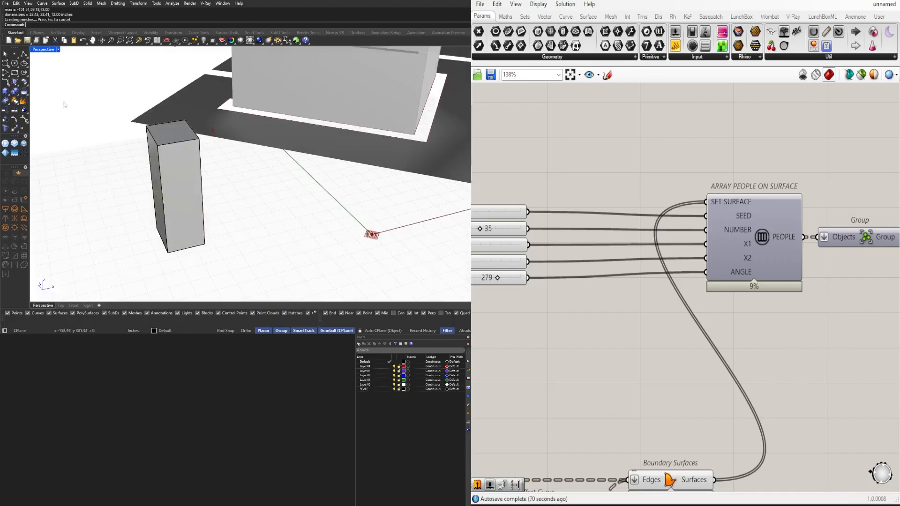
left_click(17, 55)
left_click(185, 247)
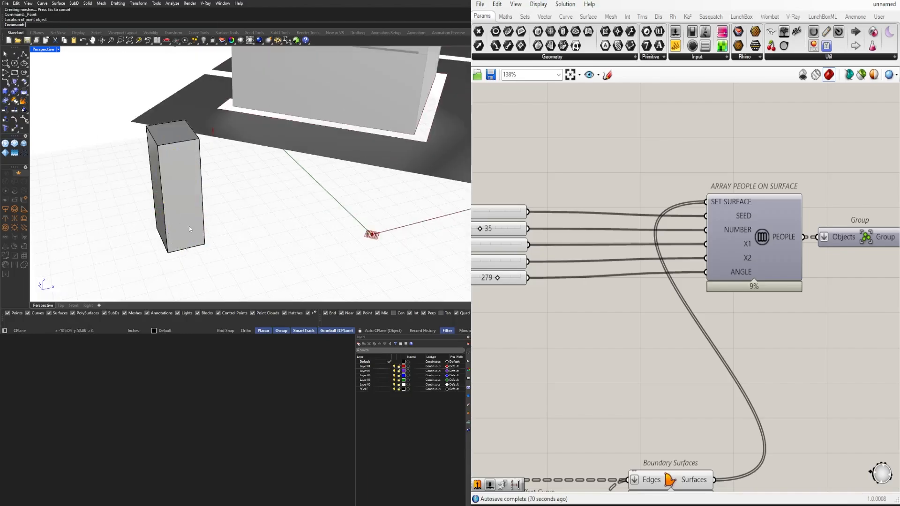
left_click(199, 220)
key("Delete")
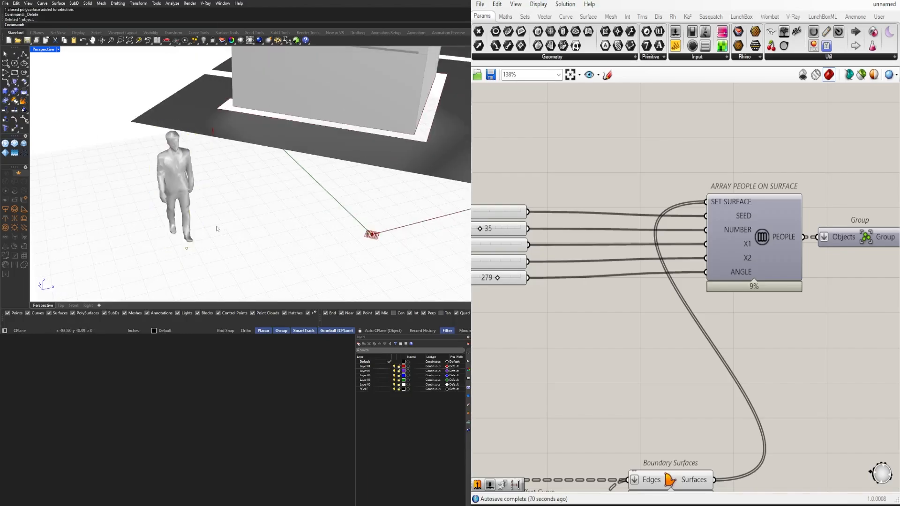
Step: Open the ARRAY PEOPLE ON SURFACE cluster for editing at its CASUAL PERSON WALKING parameters
double_click(760, 238)
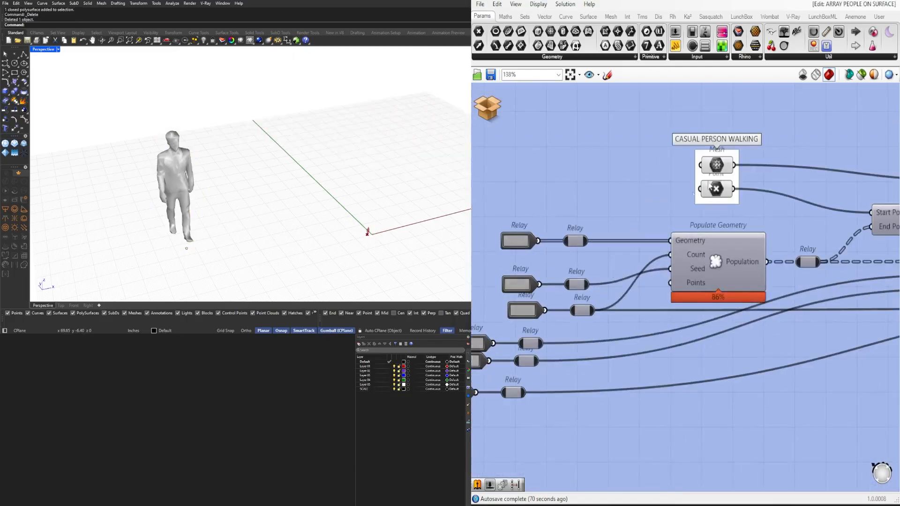
scroll(709, 186, "up", 3)
Step: Try to set the unexploded person block as the geometry of the CASUAL PERSON WALKING Mesh parameter
left_click(187, 173)
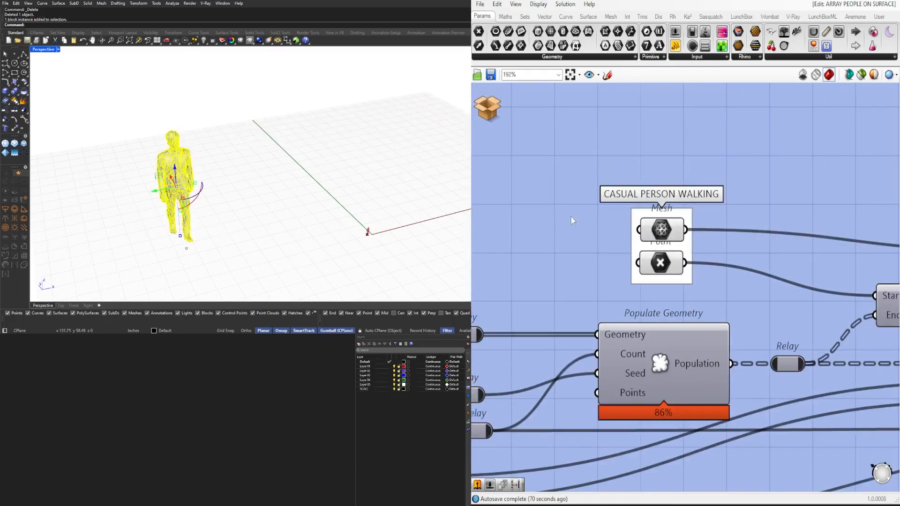
right_click(668, 231)
left_click(725, 354)
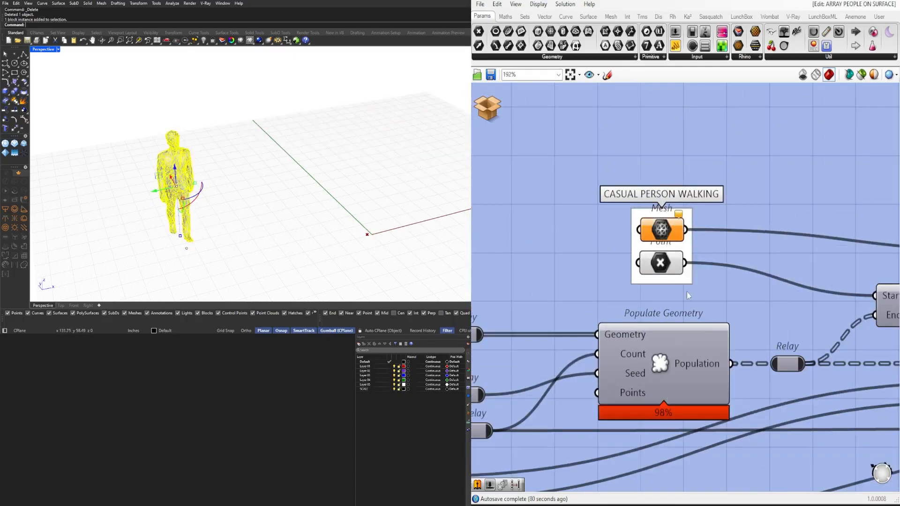
right_click(664, 234)
left_click(694, 372)
left_click(180, 172)
right_click(656, 230)
left_click(685, 358)
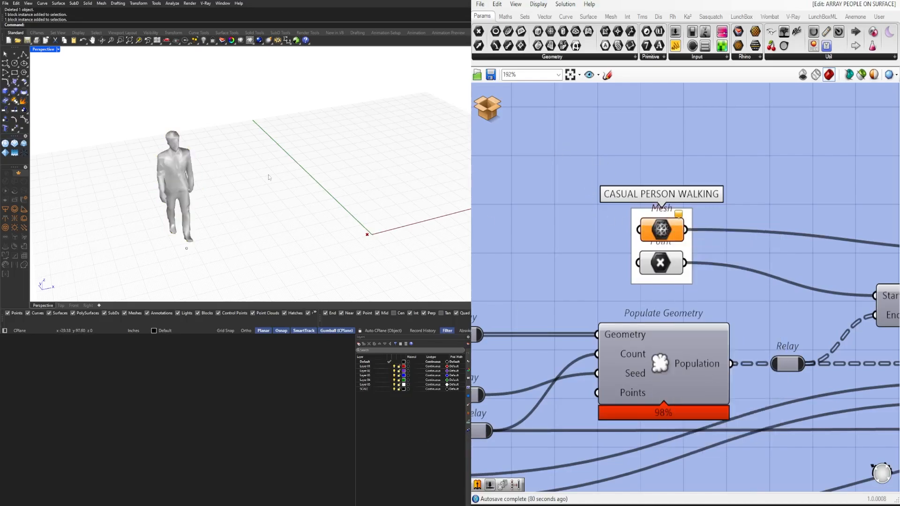
Step: Explode the person block with ExplodeBlock and set the resulting mesh in the CASUAL PERSON WALKING Mesh parameter
left_click(183, 167)
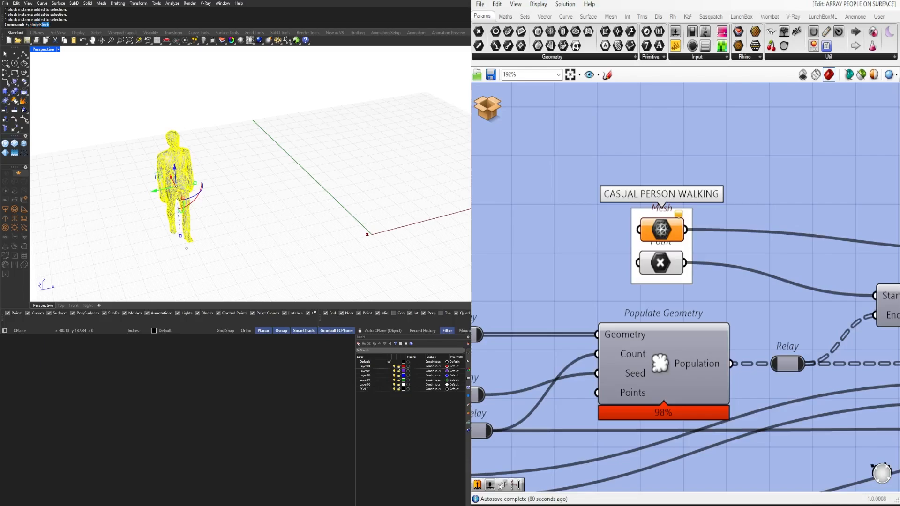
key("Return")
right_click(655, 229)
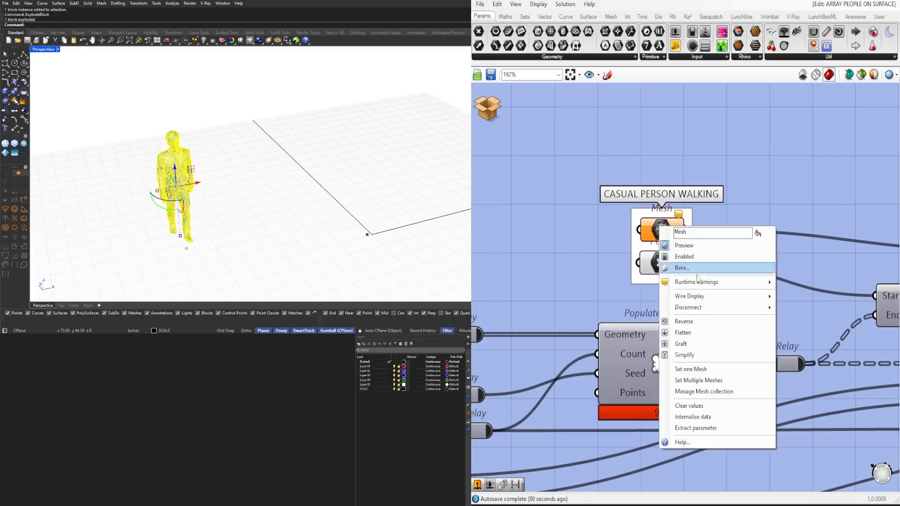
left_click(677, 370)
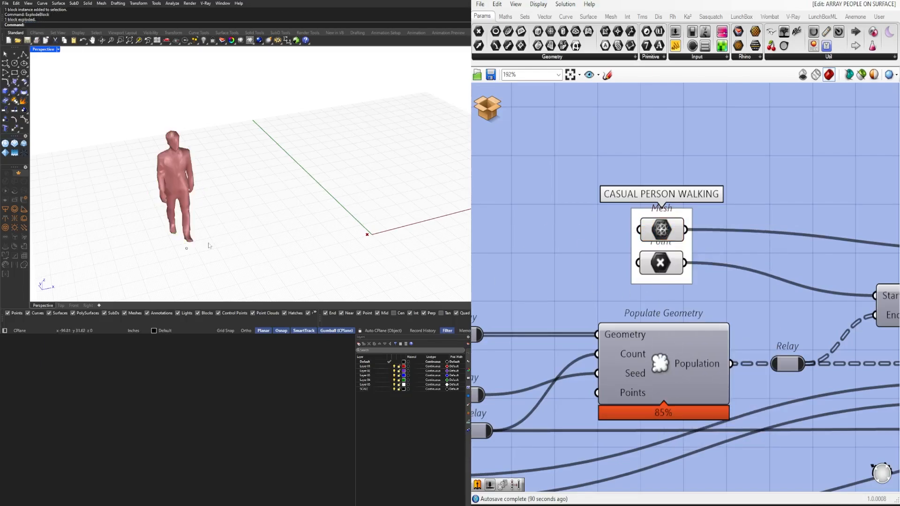
Step: Try to assign the point at the person's feet to the CASUAL PERSON WALKING Point parameter
left_click(187, 249)
right_click(664, 268)
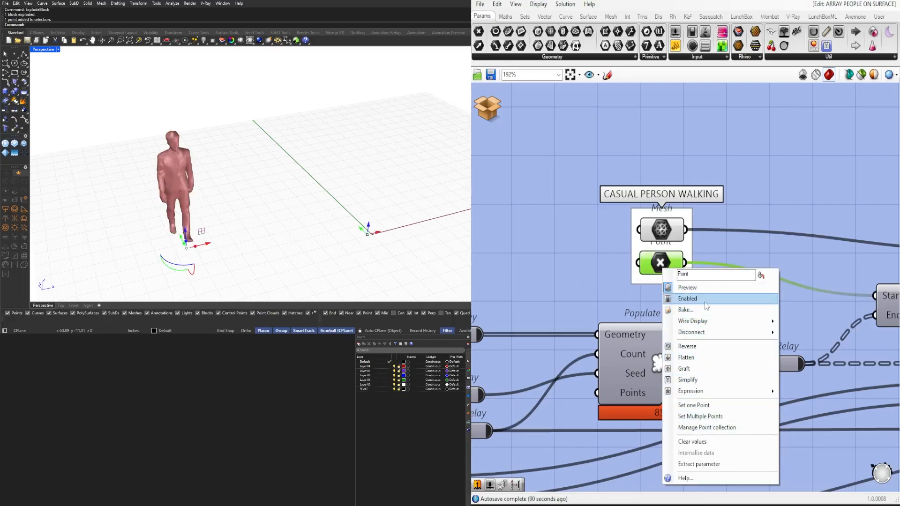
left_click(717, 407)
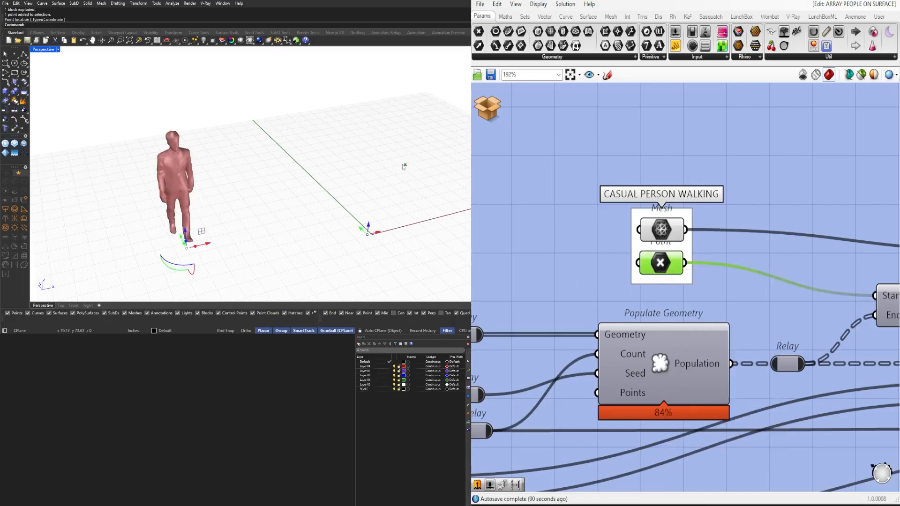
left_click(173, 255)
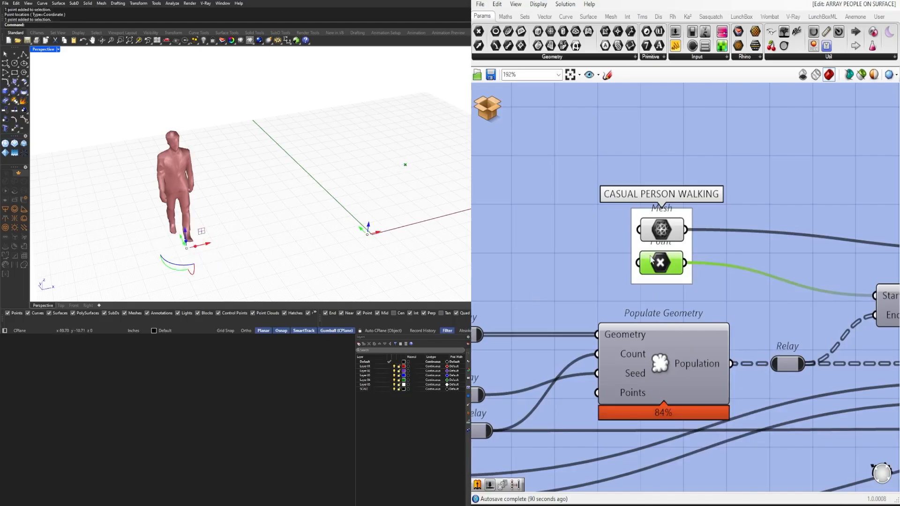
Step: Set the CASUAL PERSON WALKING Point parameter to the point placed at the person mesh's feet
right_click(671, 257)
left_click(718, 409)
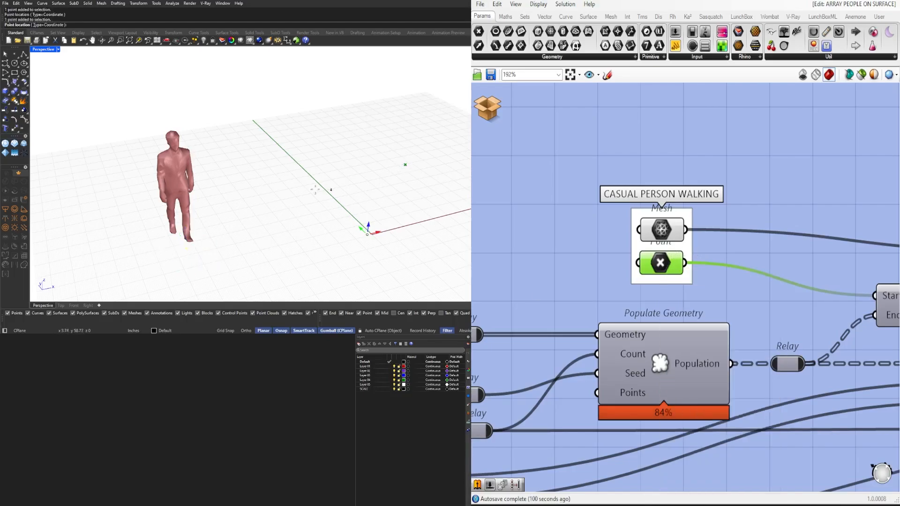
left_click(186, 242)
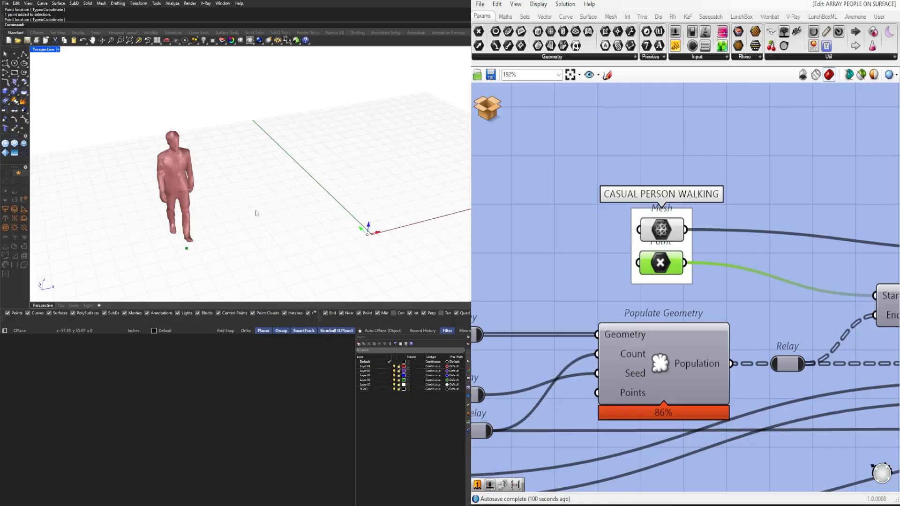
Step: Move the person mesh and its foot point from the foot point to the origin (0)
left_click_drag(337, 215, 396, 264)
scroll(710, 271, "down", 6)
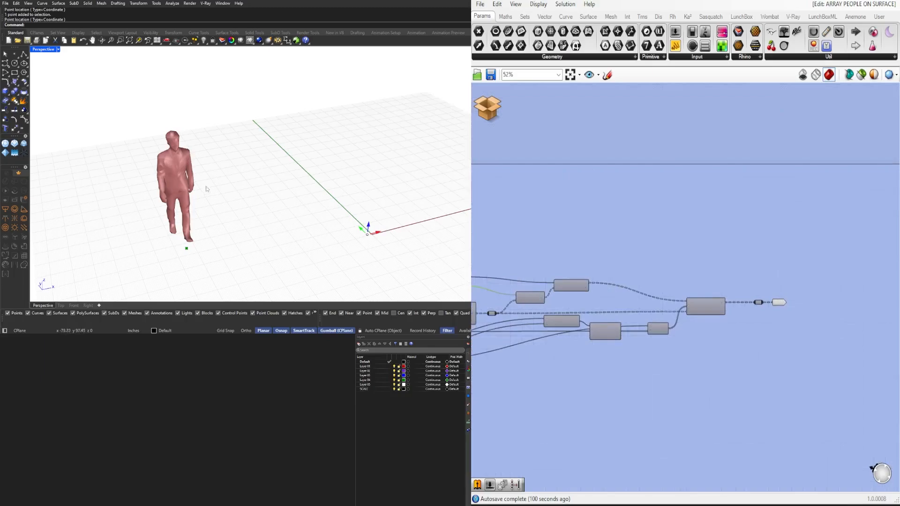
left_click_drag(110, 111, 234, 284)
type("m")
key("Return")
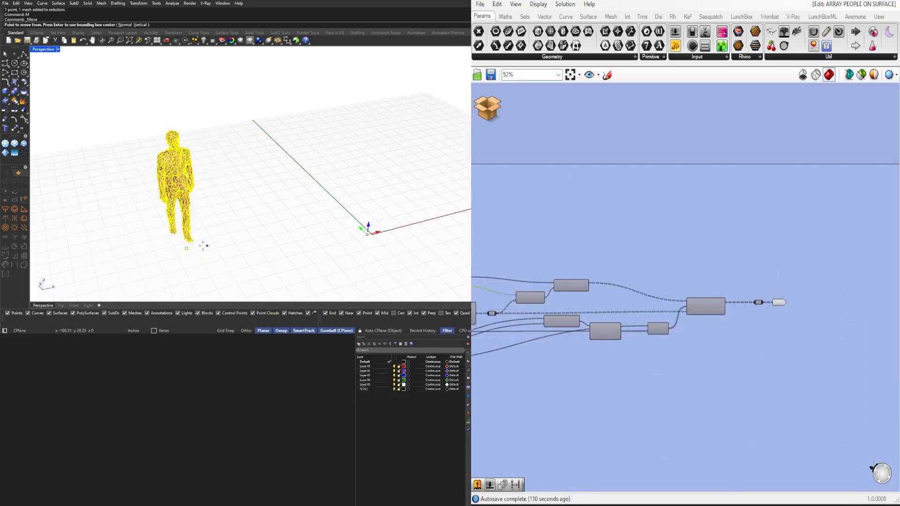
left_click(187, 248)
type("0")
key("Return")
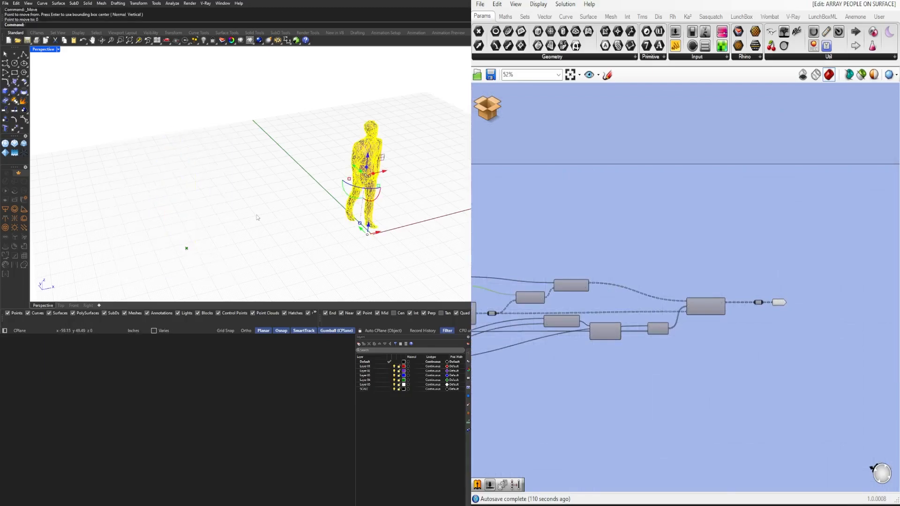
key("Escape")
Step: Delete the point object lying at the origin beneath the person's feet
scroll(624, 281, "up", 5)
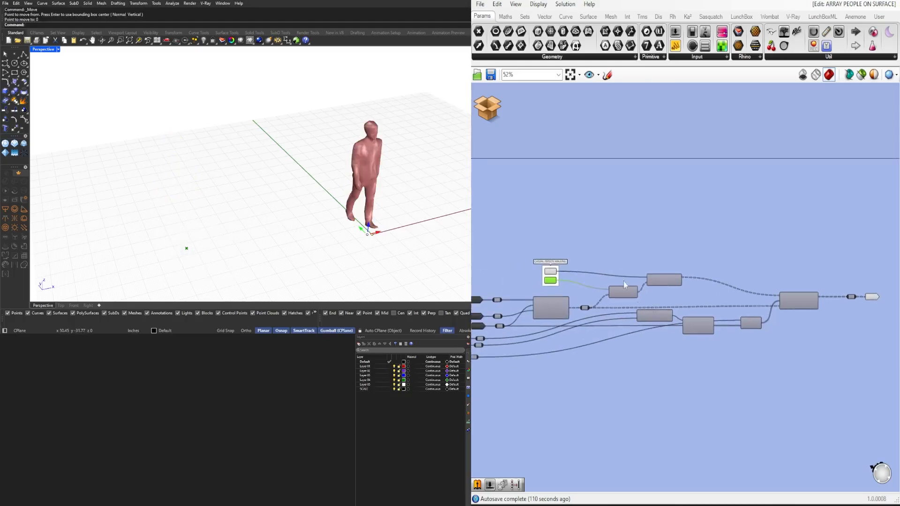
left_click(348, 220)
left_click(316, 238)
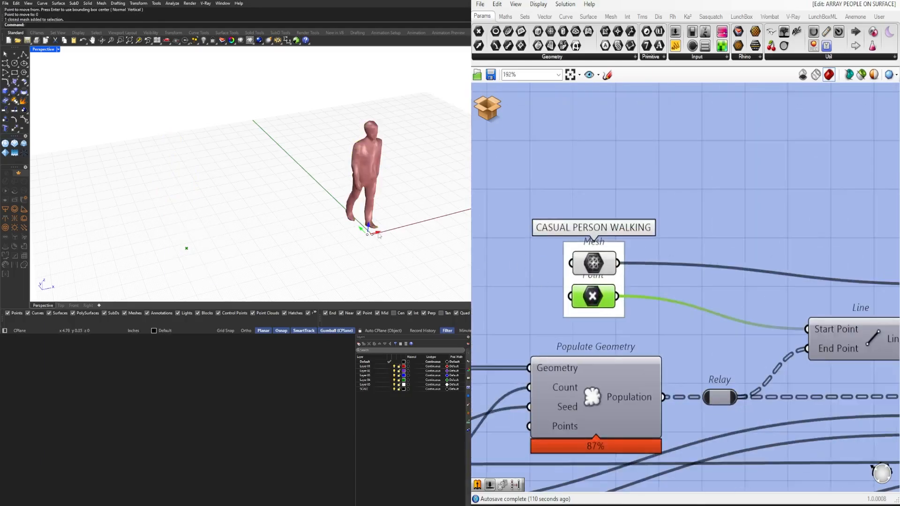
scroll(353, 233, "up", 3)
left_click_drag(338, 230, 426, 259)
scroll(407, 253, "down", 5)
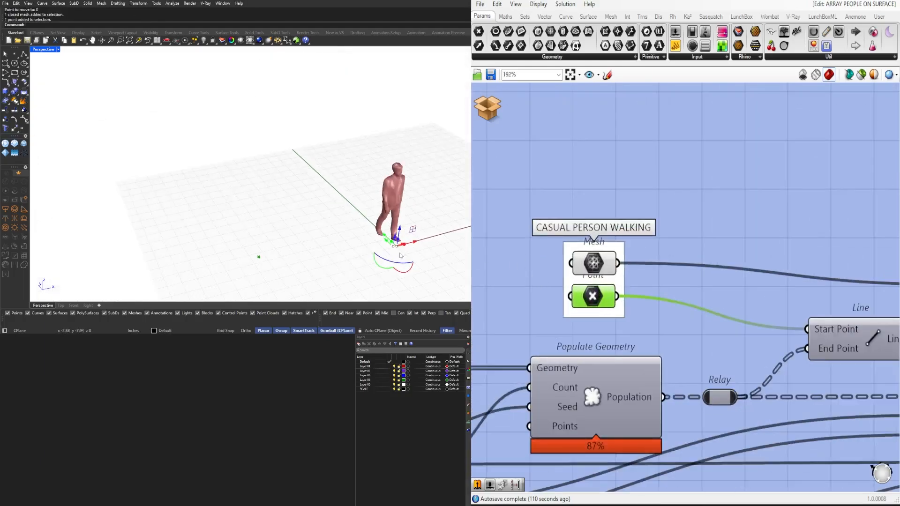
key("Delete")
scroll(266, 231, "down", 2)
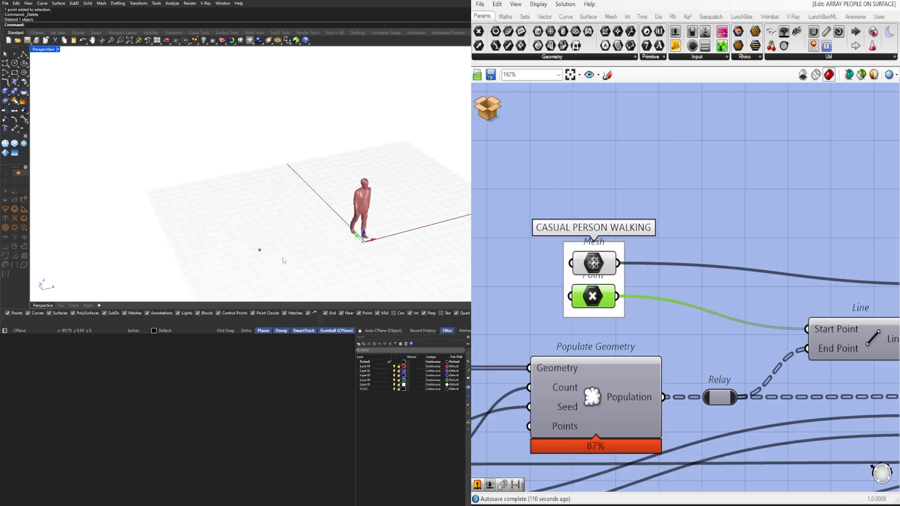
Step: Set the CASUAL PERSON WALKING Point parameter to a point at the origin (0) and return to the main definition
right_click(593, 307)
left_click(638, 425)
type("0")
key("Return")
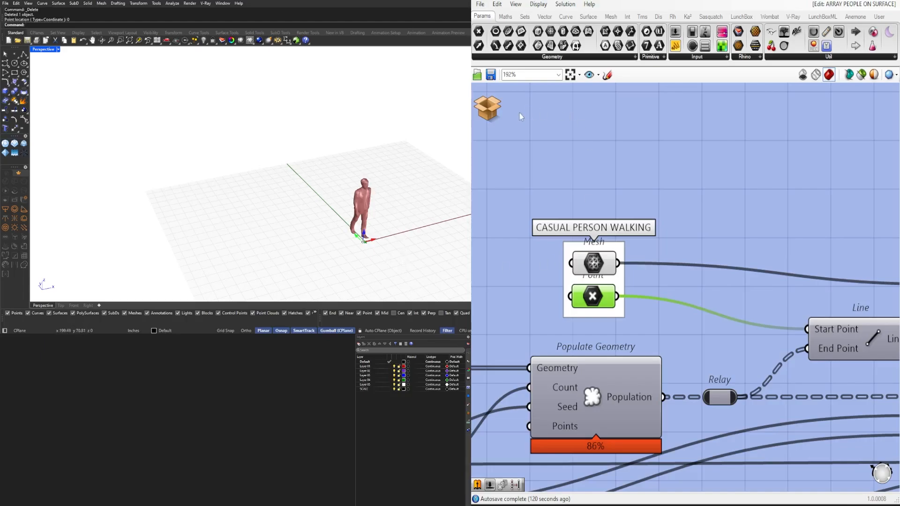
left_click(488, 109)
left_click(514, 117)
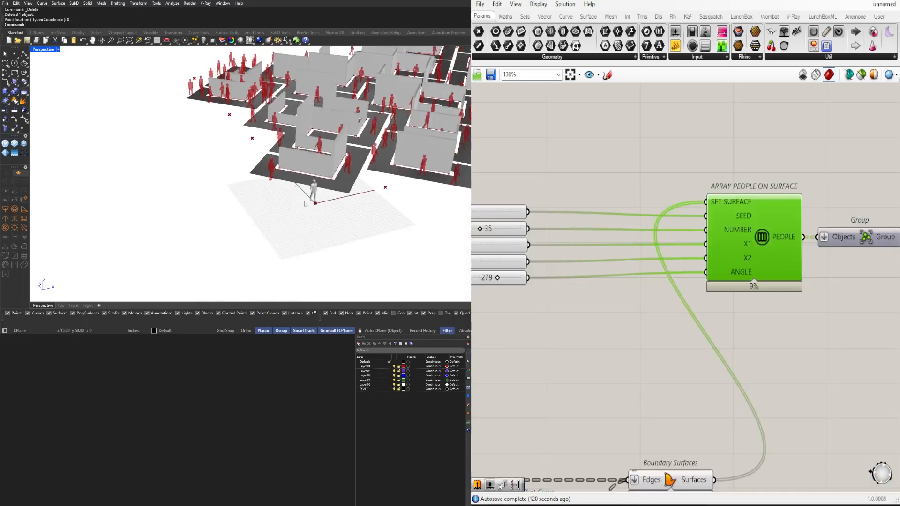
Step: Delete the grey reference person mesh standing at the origin
scroll(243, 251, "down", 3)
right_click_drag(305, 204, 248, 250, "shift")
scroll(249, 250, "up", 7)
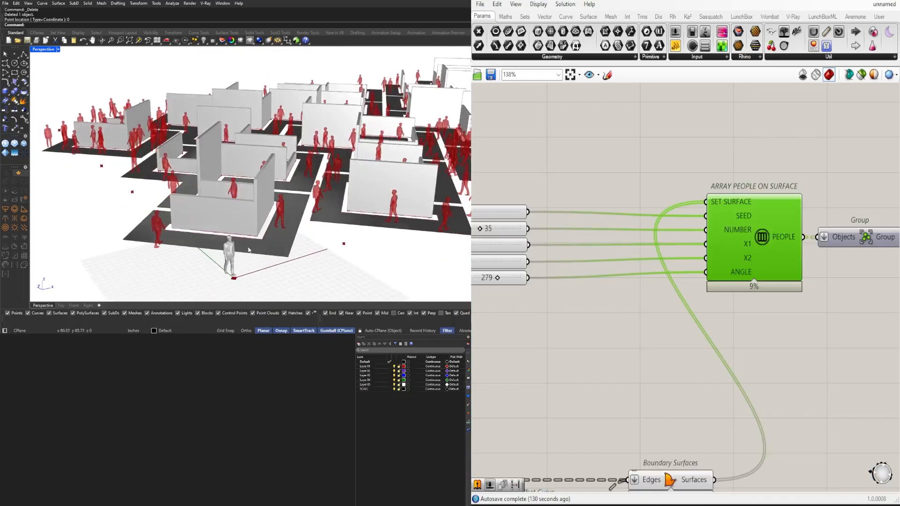
left_click(229, 255)
key("Delete")
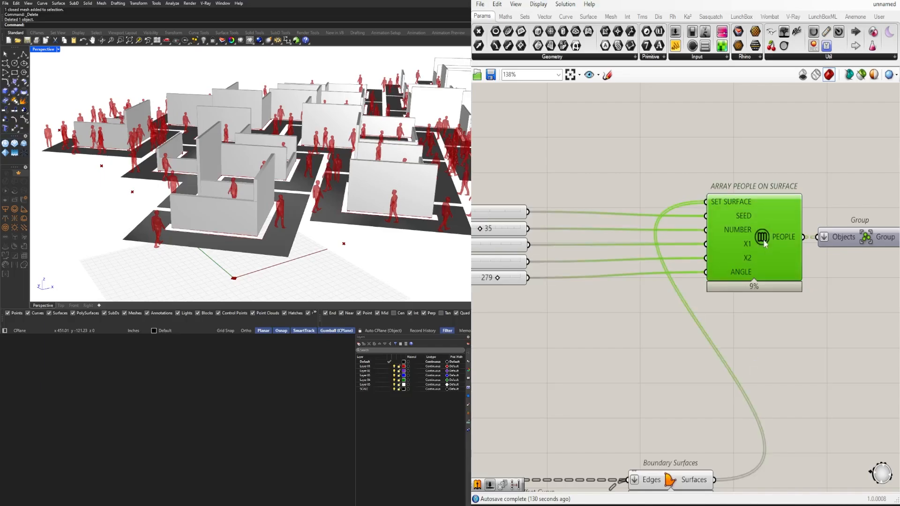
Step: Inside the ARRAY PEOPLE ON SURFACE cluster, undo the person mesh deletion and internalise the CASUAL PERSON WALKING Mesh parameter's data
double_click(769, 271)
scroll(581, 248, "up", 3)
left_click(576, 235)
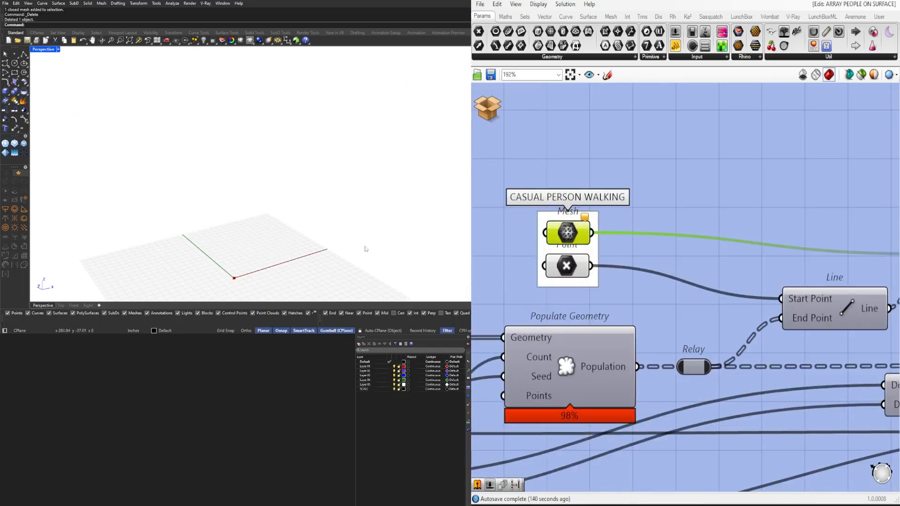
right_click(577, 227)
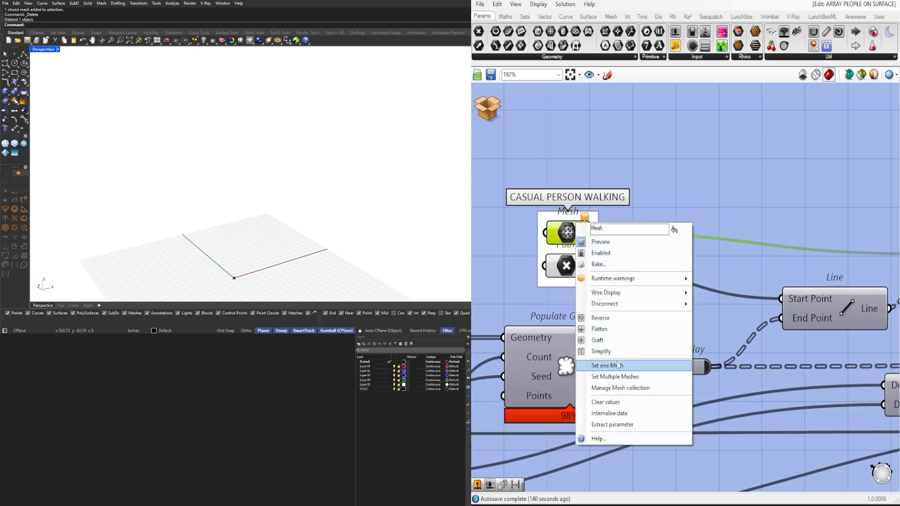
left_click(328, 188)
key("ctrl+z")
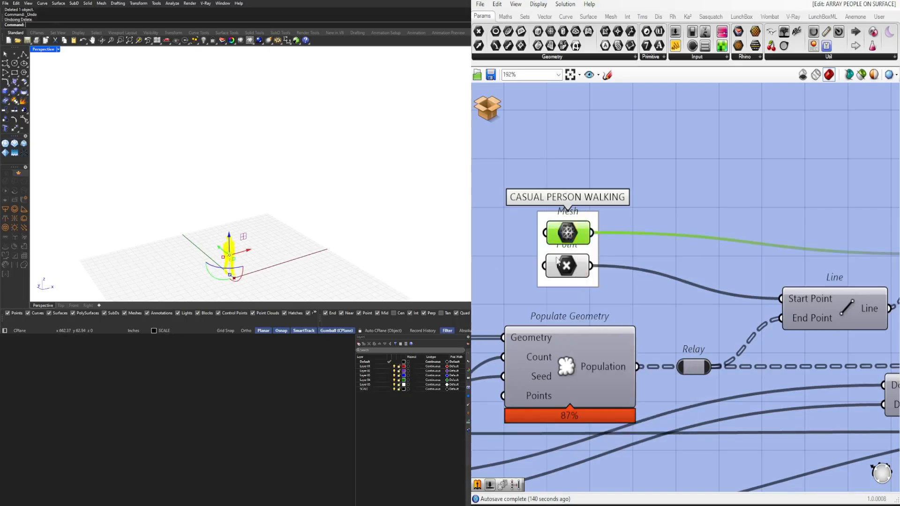
right_click(563, 233)
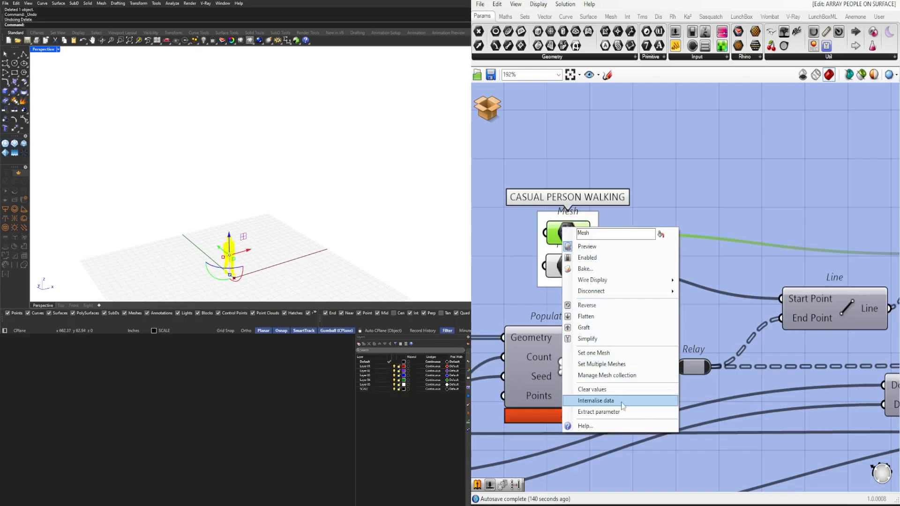
left_click(595, 400)
Step: Delete the reference person mesh from the Rhino model and return to the main definition
left_click(229, 257)
key("Delete")
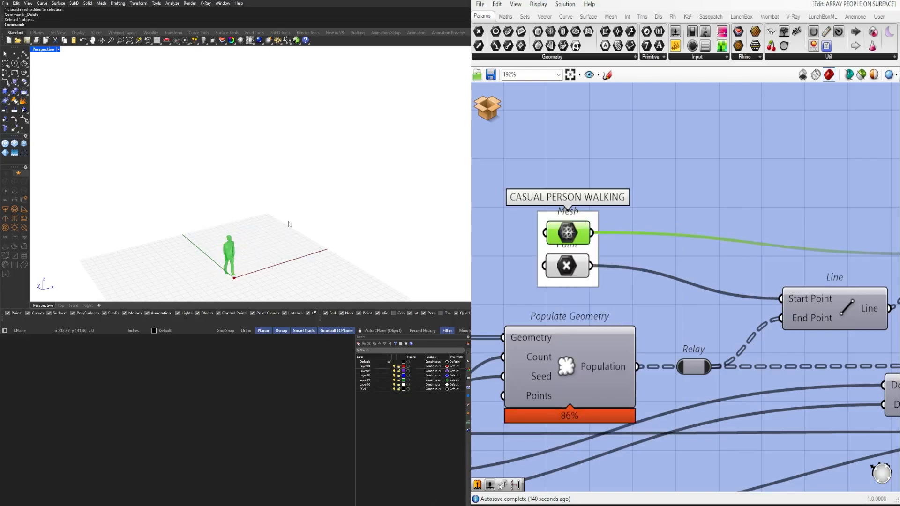
left_click(504, 118)
Step: Set the NUMBER OF PEOPLE PER SURFACE slider to 10
scroll(596, 261, "down", 2)
left_click(630, 305)
right_click_drag(512, 295, 605, 295)
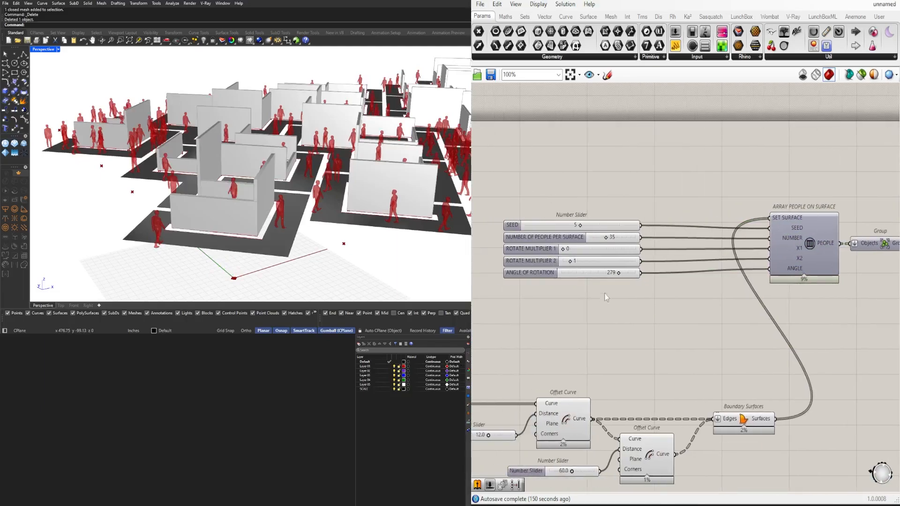
scroll(624, 271, "up", 3)
left_click(603, 271)
right_click_drag(547, 318, 662, 360)
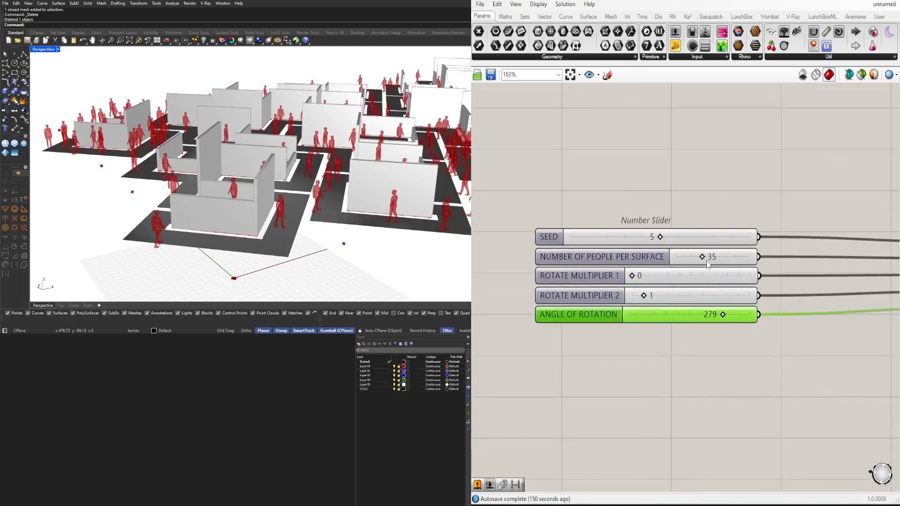
double_click(707, 257)
key("Return")
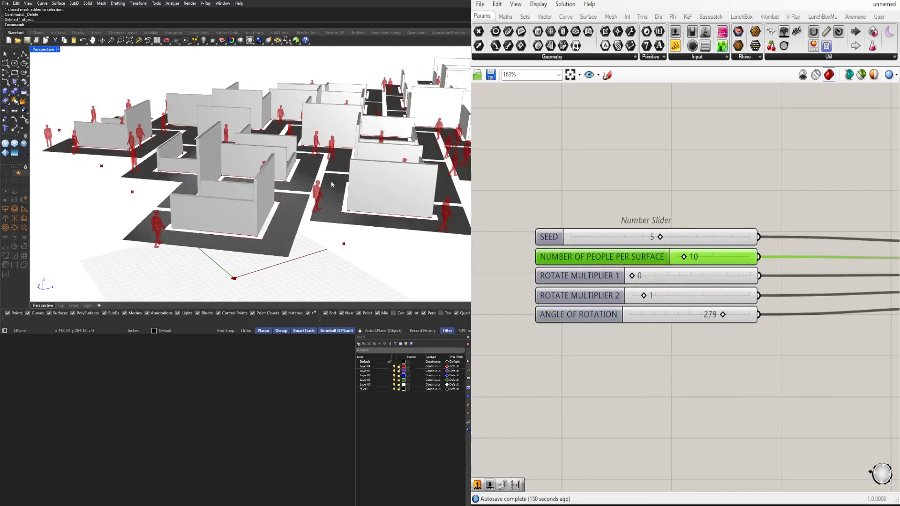
Step: Set the distance slider of the second Offset Curve to 48
right_click_drag(331, 182, 266, 199)
scroll(260, 197, "down", 2)
scroll(611, 263, "down", 4)
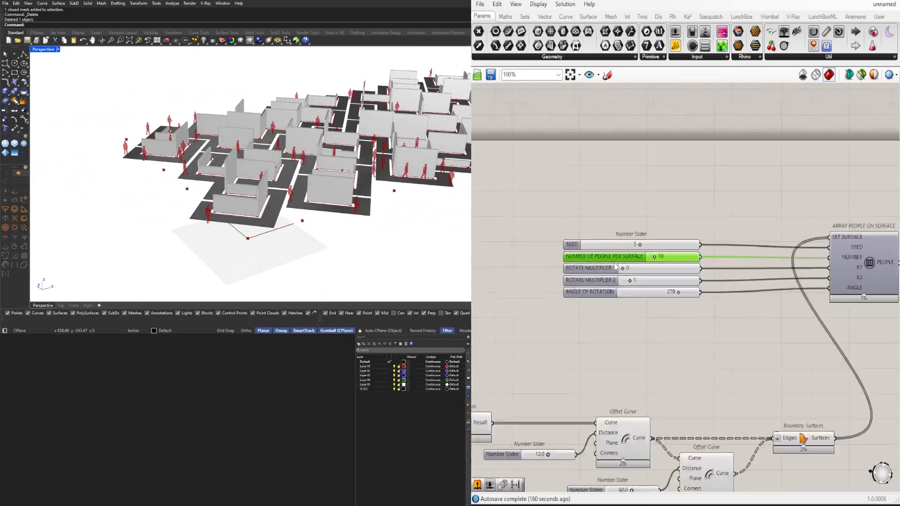
right_click_drag(688, 375, 751, 308)
scroll(615, 357, "up", 4)
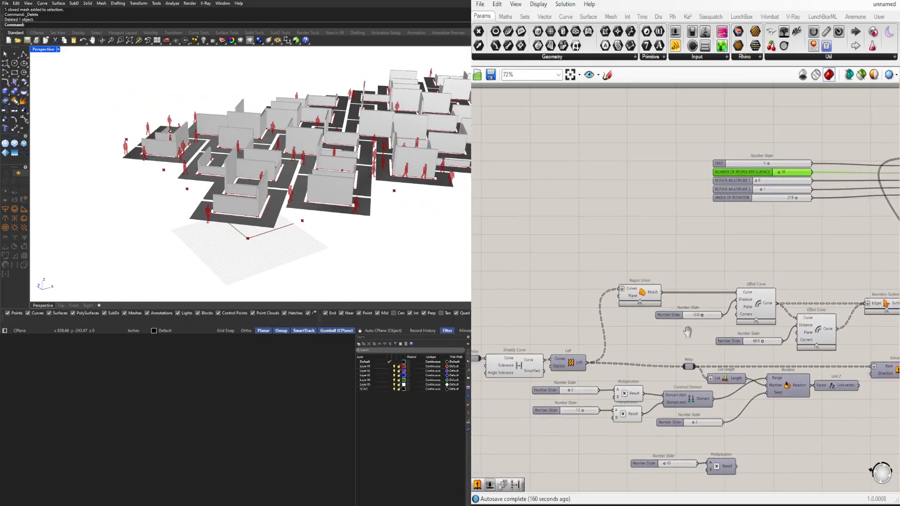
left_click(738, 332)
double_click(739, 332)
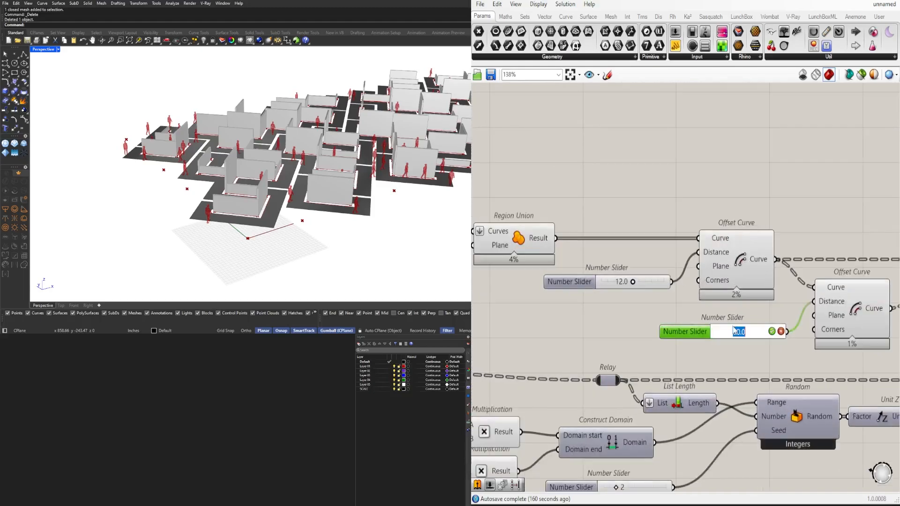
type("48")
key("Return")
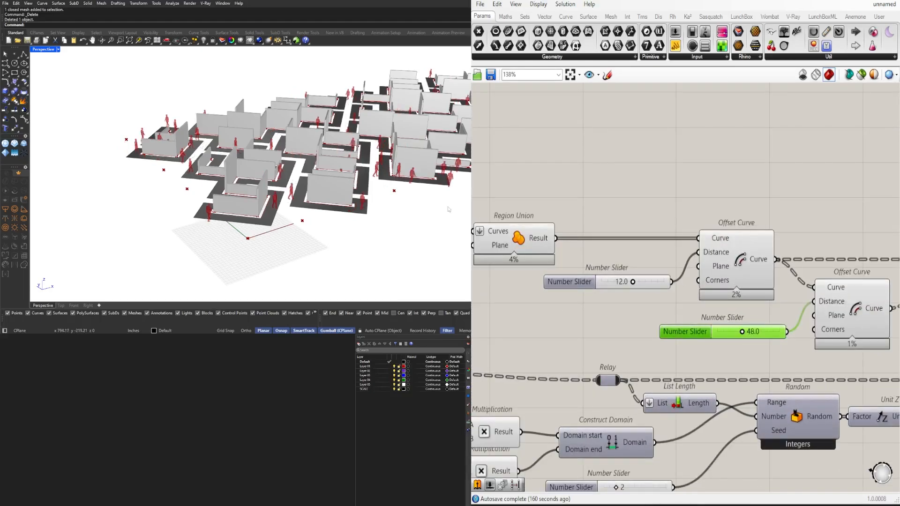
Step: Examine the people around the buildings and the ground surfaces with the narrower offset
scroll(422, 211, "up", 6)
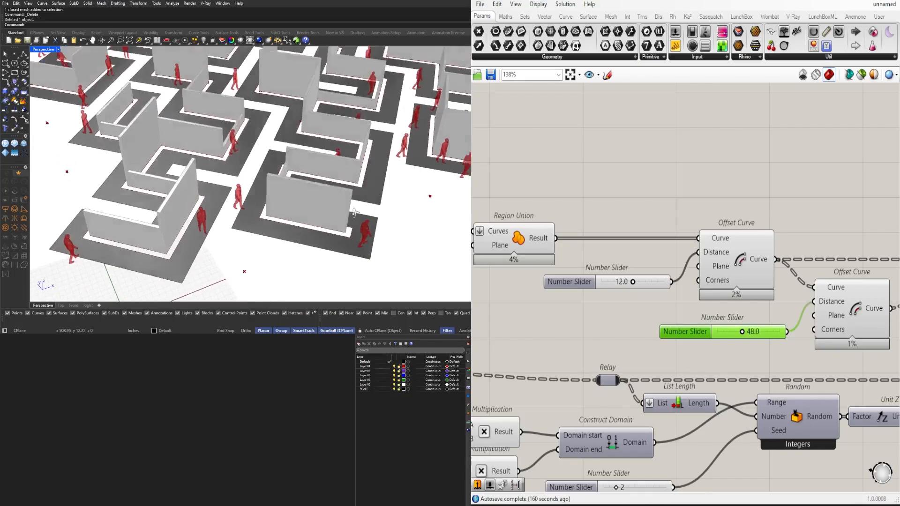
scroll(349, 211, "down", 3)
right_click_drag(355, 214, 332, 223)
scroll(324, 183, "down", 2)
scroll(305, 204, "down", 5)
scroll(651, 290, "down", 2)
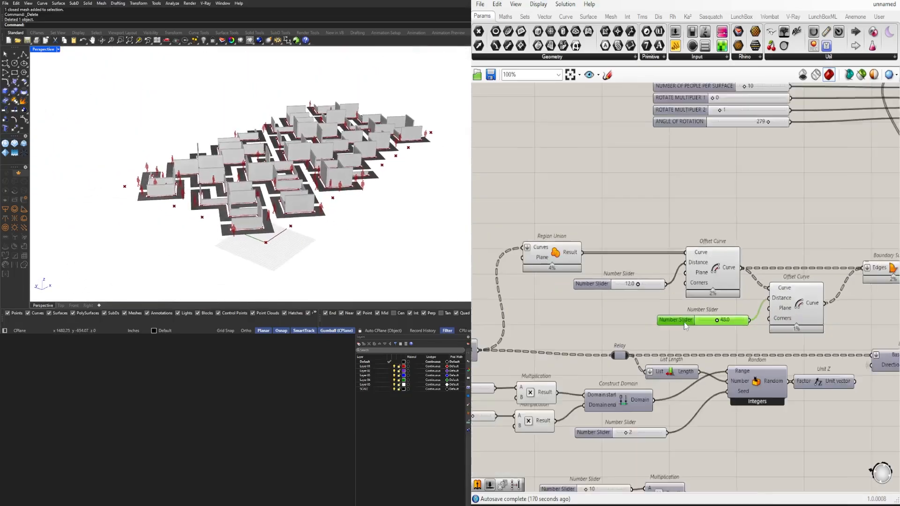
scroll(631, 279, "down", 1)
right_click_drag(631, 280, 660, 310)
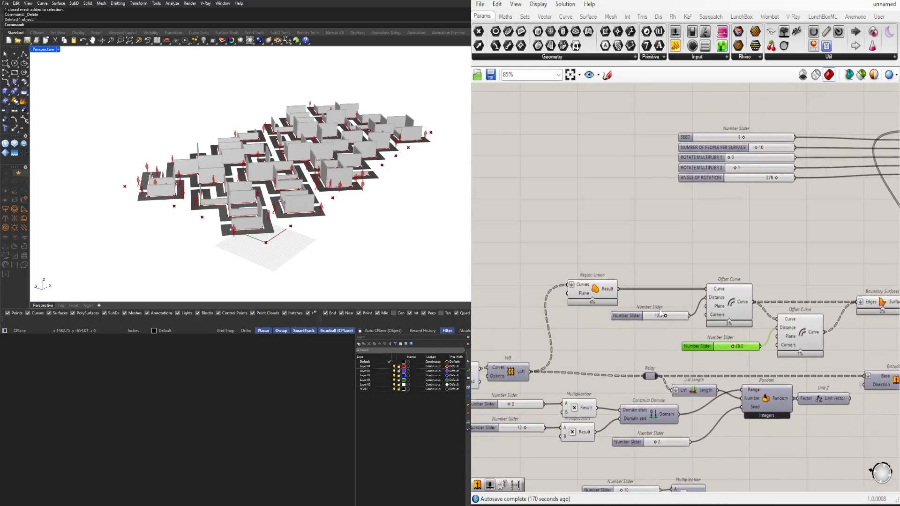
Step: Move the ARRAY PEOPLE ON SURFACE cluster, its outputs and its number sliders down beside the Boundary Surfaces component
right_click_drag(803, 325, 632, 306)
scroll(691, 273, "down", 2)
left_click_drag(790, 252, 503, 191)
left_click_drag(674, 219, 717, 290)
left_click_drag(580, 234, 604, 302)
scroll(547, 300, "up", 2)
left_click(731, 218)
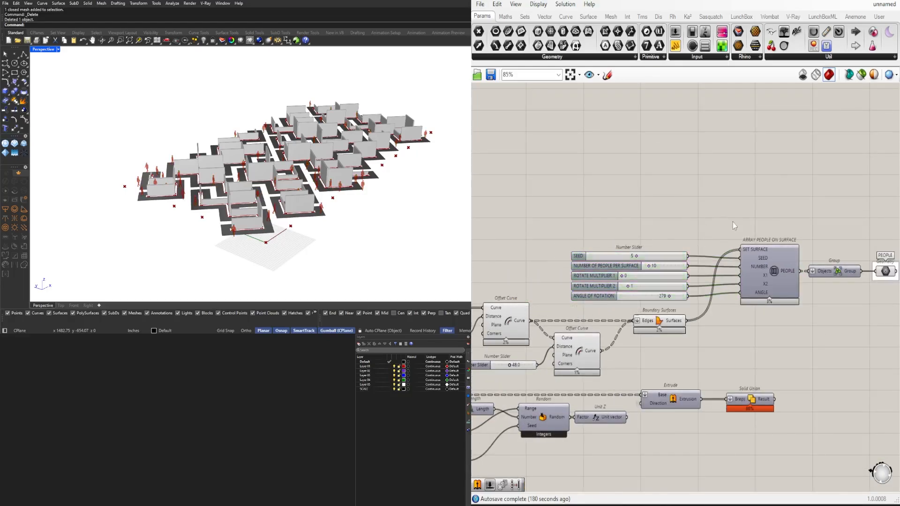
Step: Adjust the horizontal placement of the ARRAY PEOPLE ON SURFACE cluster together with its Group component and PEOPLE Geometry parameter
right_click_drag(732, 219, 648, 219)
left_click_drag(825, 348, 680, 237)
mouse_move(686, 268)
left_mouse_down()
mouse_move(683, 289)
mouse_move(677, 268)
left_mouse_up()
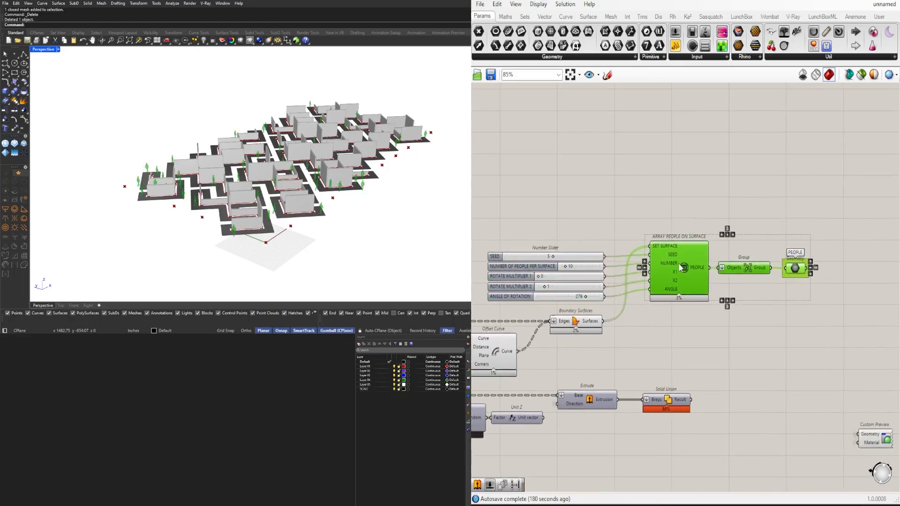
left_click(782, 252)
right_click_drag(782, 251, 751, 253)
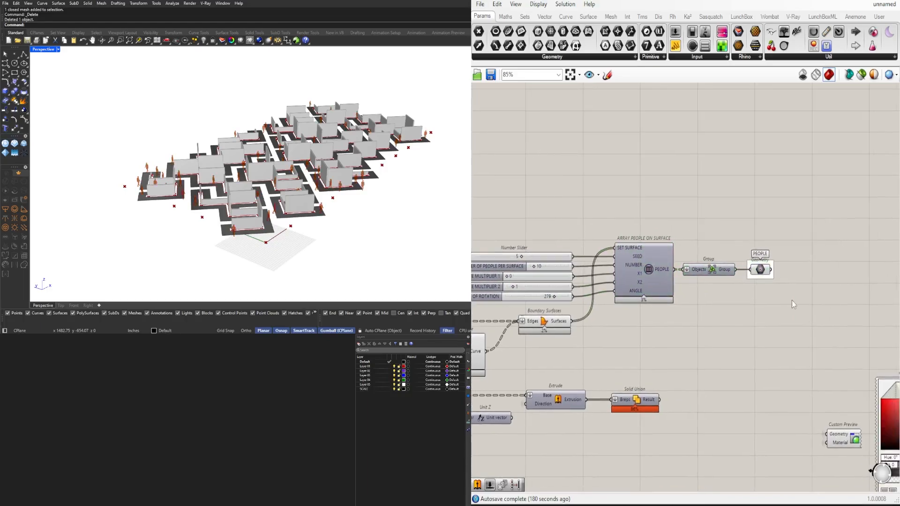
left_click_drag(794, 301, 663, 255)
left_click(672, 224)
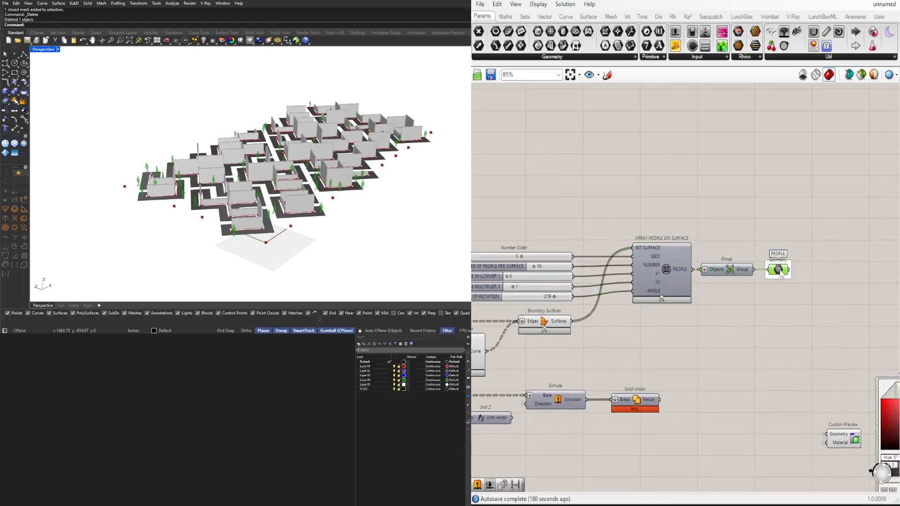
Step: Try 1 as the number of people per surface and view the result
scroll(587, 252, "up", 6)
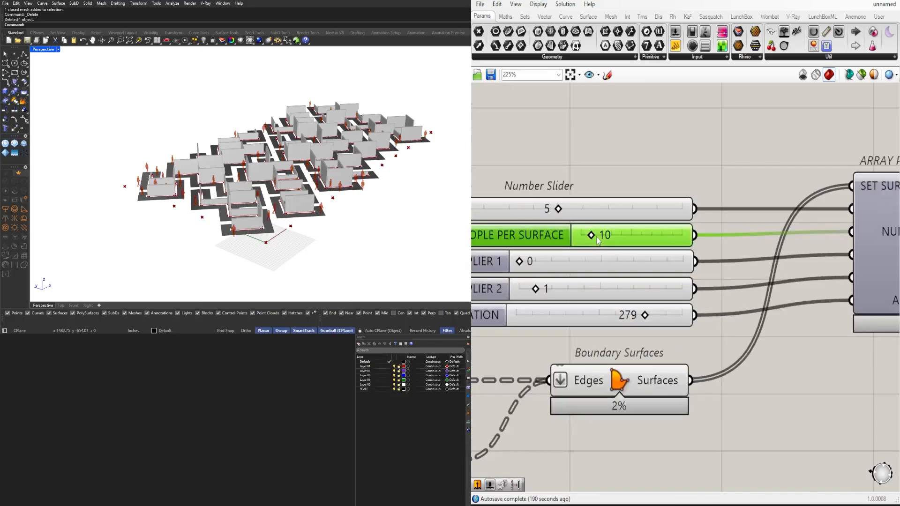
double_click(596, 237)
key("Return")
double_click(595, 236)
key("Return")
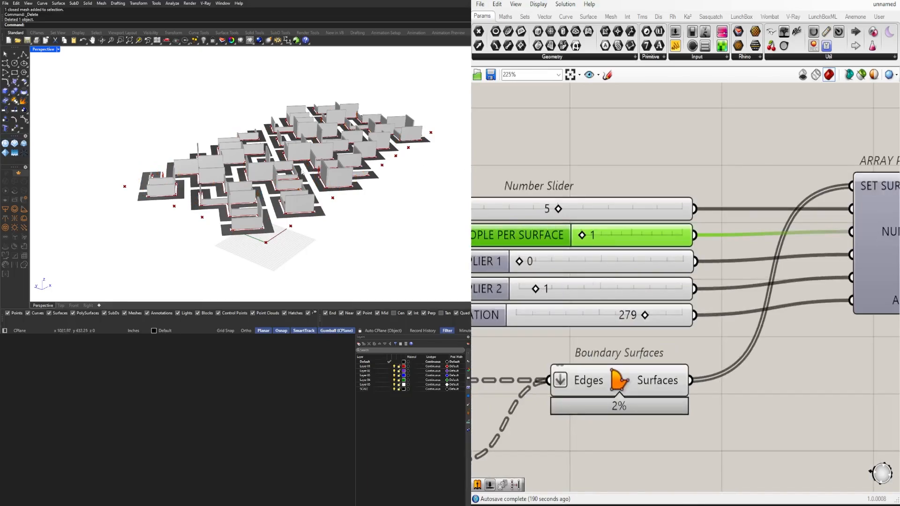
right_click_drag(302, 172, 283, 157)
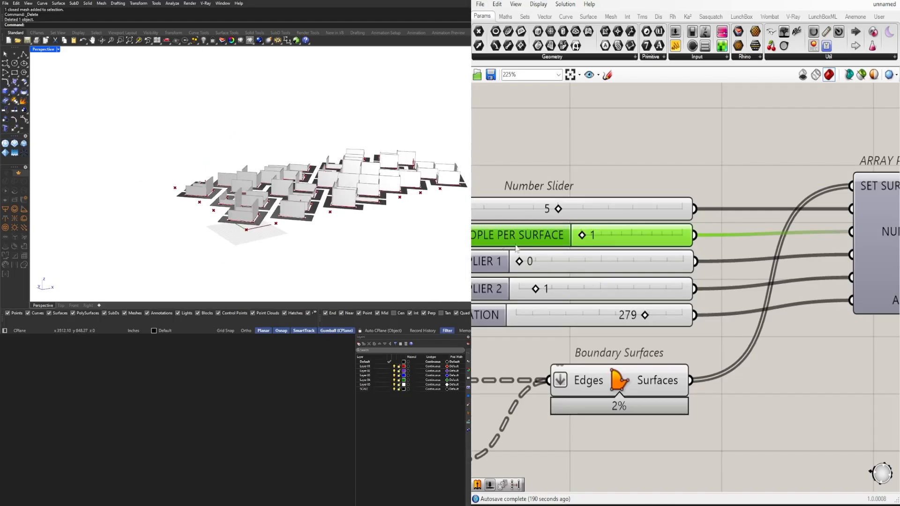
Step: Set the NUMBER OF PEOPLE PER SURFACE slider to 5
double_click(594, 240)
type("5")
key("Return")
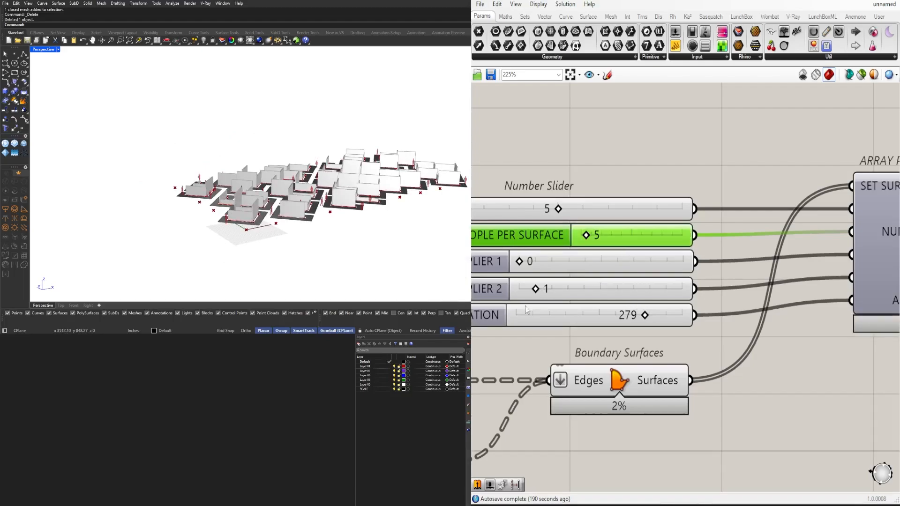
scroll(732, 323, "down", 2)
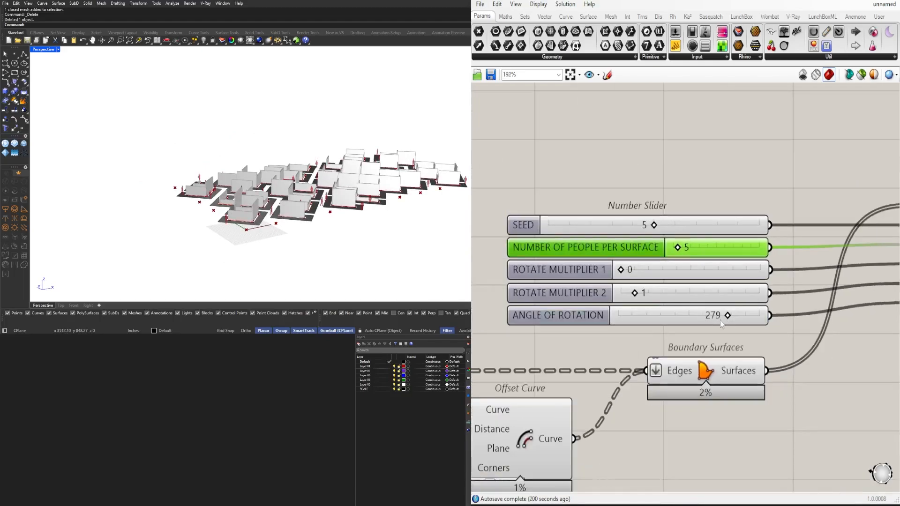
Step: Set the ANGLE OF ROTATION slider to 360 and view how the people stand among the walls
double_click(721, 320)
type("360")
key("Return")
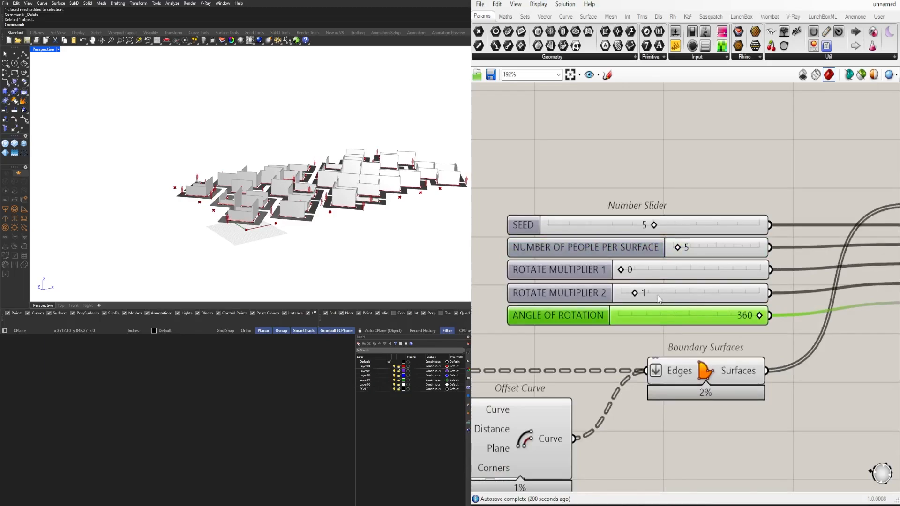
scroll(245, 200, "up", 5)
right_click_drag(246, 201, 276, 220)
scroll(709, 230, "down", 4)
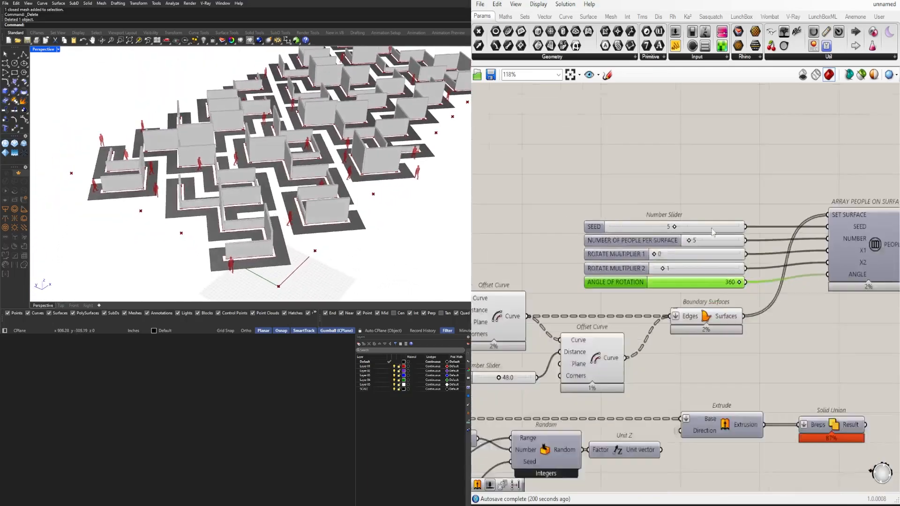
right_click_drag(835, 238, 667, 279)
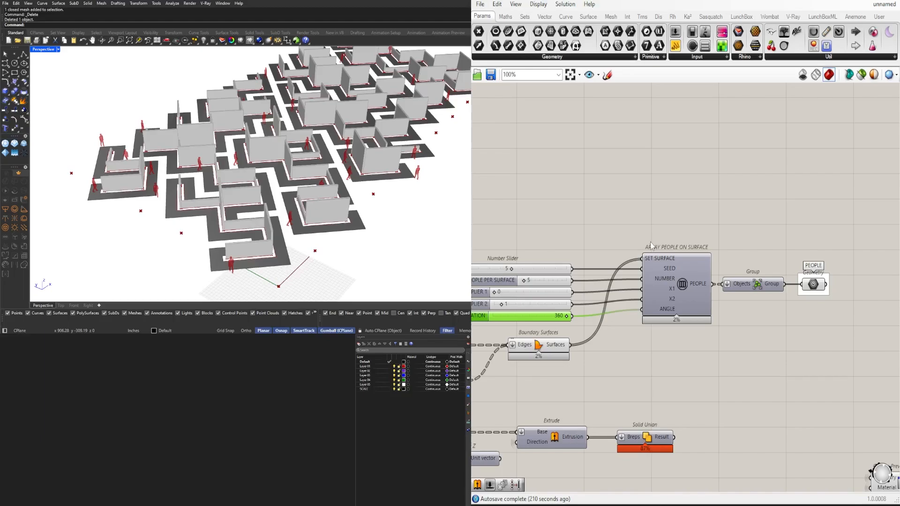
right_click_drag(426, 188, 412, 169)
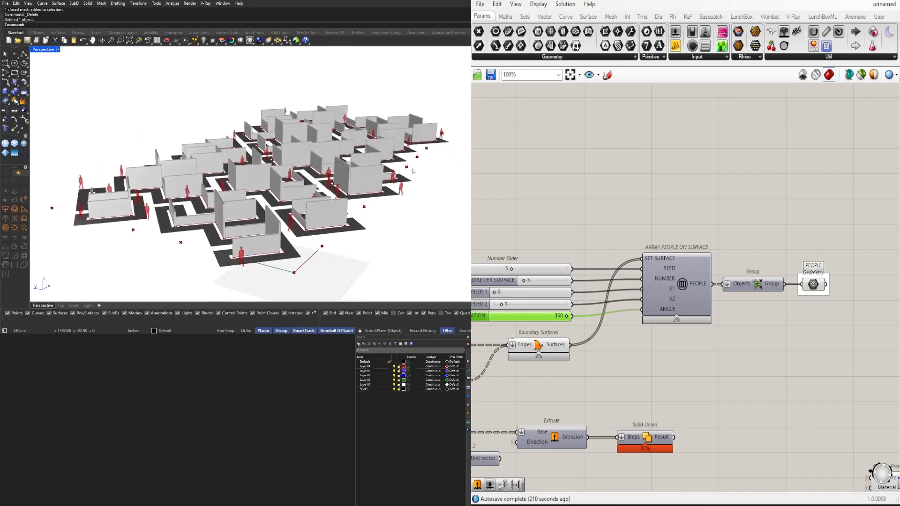
Step: Nudge the ARRAY PEOPLE ON SURFACE cluster together with its Group component and PEOPLE parameter closer to the sliders
left_click(719, 249)
scroll(716, 250, "down", 4)
scroll(787, 239, "up", 2)
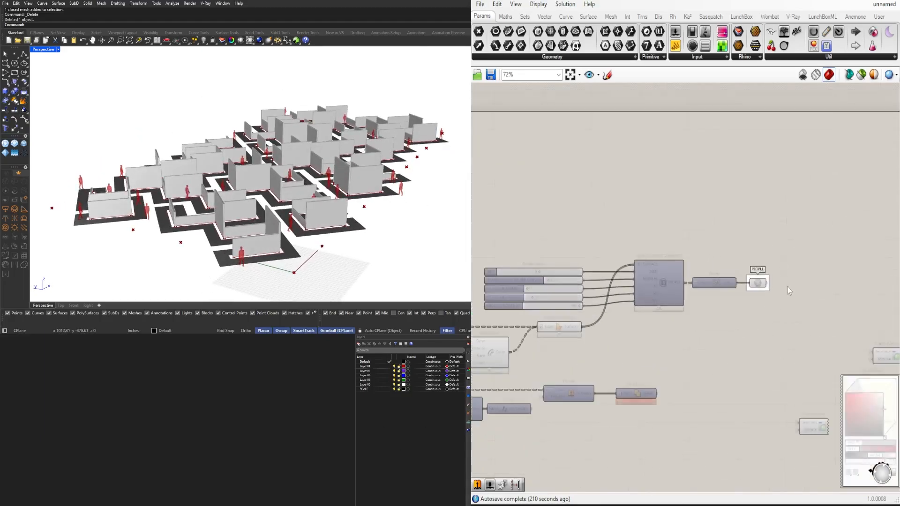
left_click_drag(789, 330, 655, 247)
left_click_drag(665, 268, 661, 272)
left_click(659, 238)
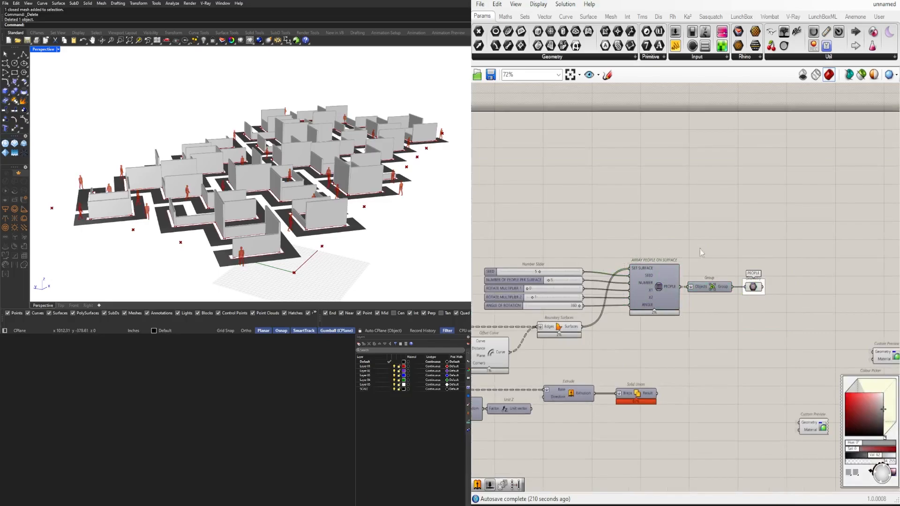
Step: Duplicate the ground surfaces' Custom Preview and Colour Picker and connect the PEOPLE geometry to the copied preview
right_click_drag(702, 252, 653, 159)
scroll(777, 317, "down", 1)
left_click_drag(852, 261, 809, 207)
left_click(745, 211)
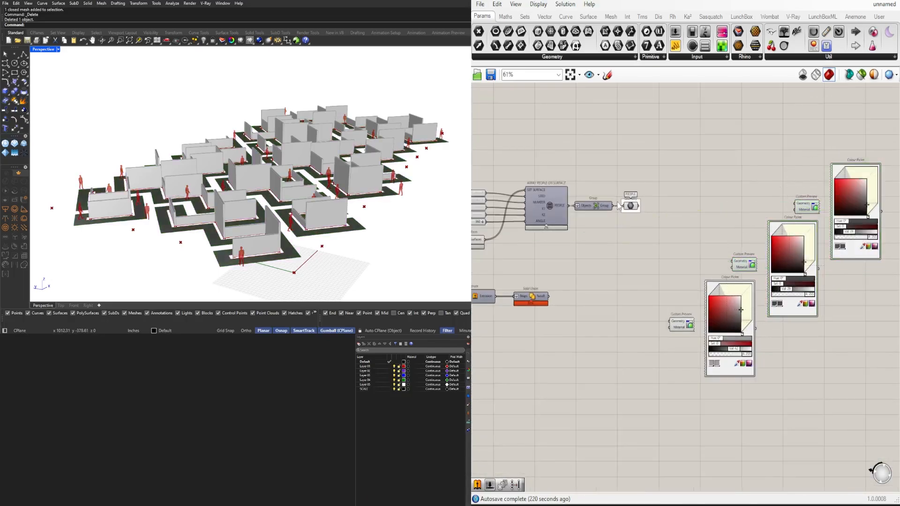
scroll(797, 194, "up", 3)
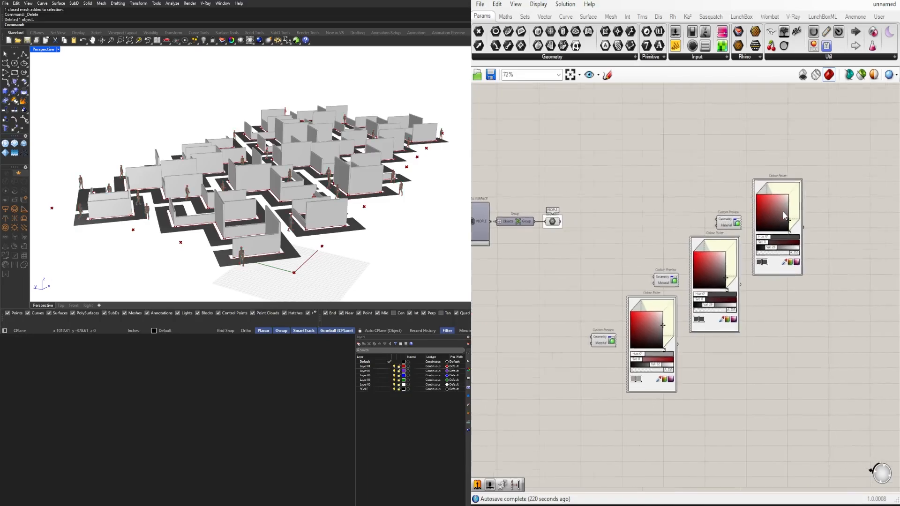
Step: Set the people's Colour Picker to a light green with hue 80°, saturation 53 and value 76
left_click_drag(763, 254, 760, 256)
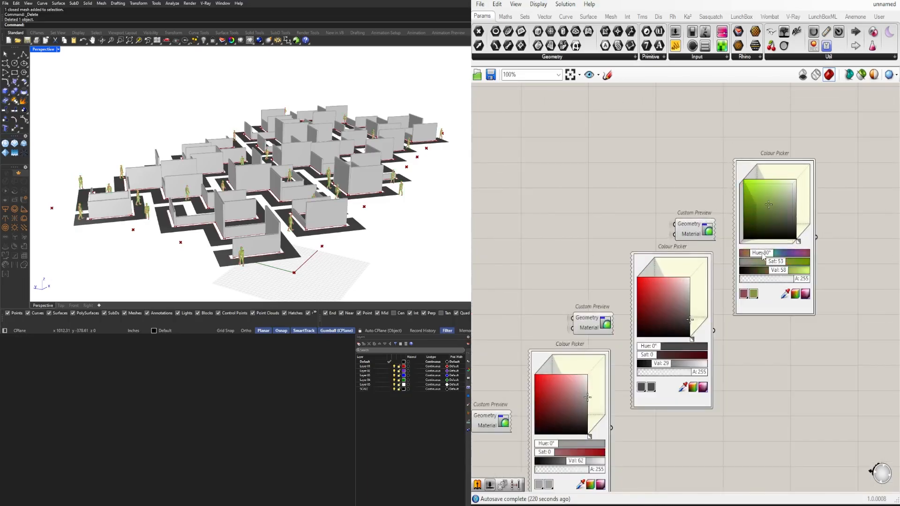
left_click_drag(763, 196, 767, 200)
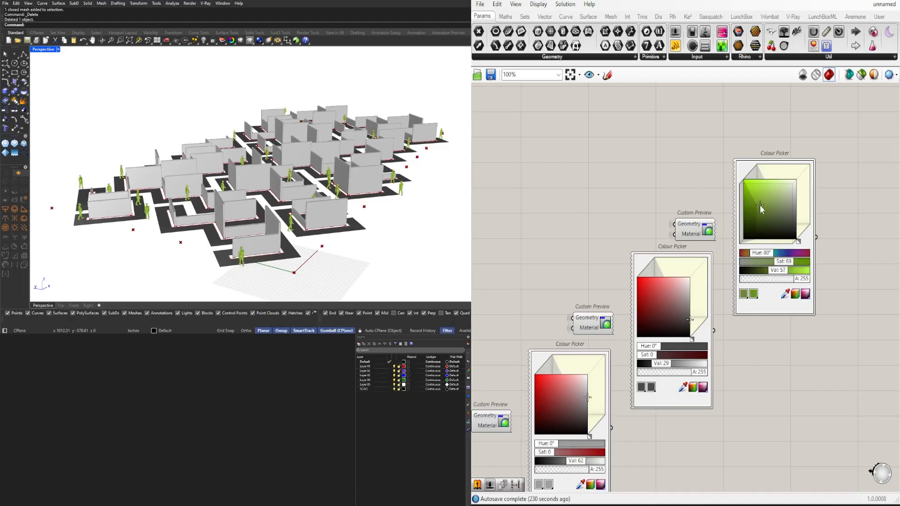
left_click_drag(769, 202, 769, 195)
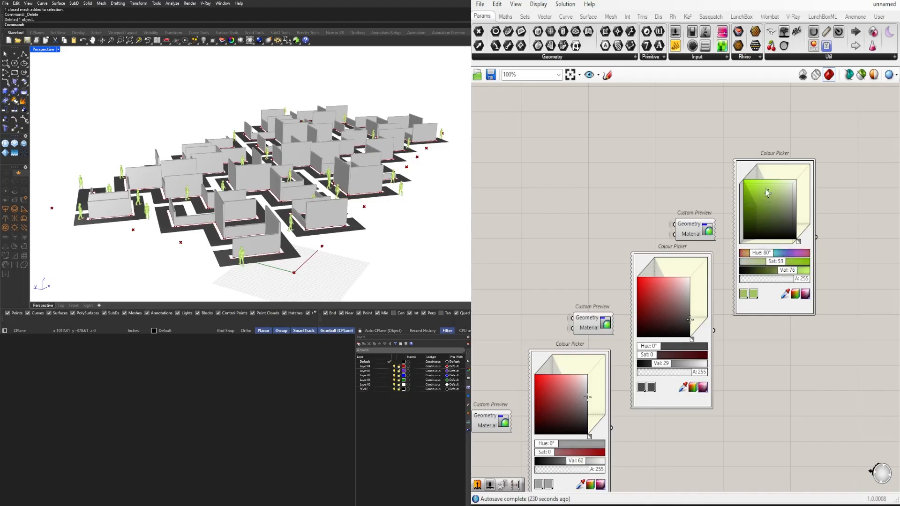
Step: Examine the green people among the walls and ground surfaces from several angles and distances
right_click_drag(407, 189, 300, 221)
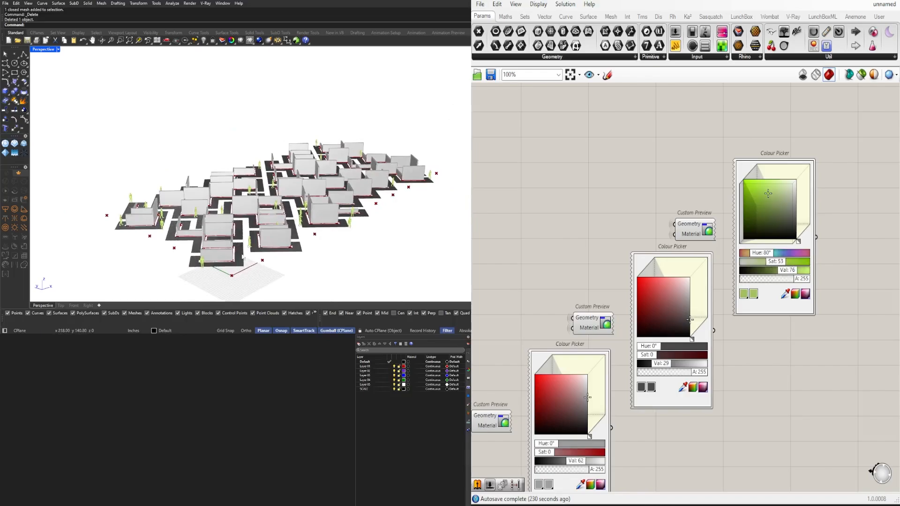
scroll(255, 236, "up", 3)
right_click_drag(256, 255, 237, 274)
scroll(225, 211, "down", 2)
right_click_drag(207, 136, 371, 226)
scroll(267, 207, "up", 7)
scroll(263, 207, "down", 5)
right_click_drag(345, 279, 365, 219)
scroll(429, 260, "up", 5)
right_click_drag(429, 260, 451, 260)
scroll(588, 334, "down", 3)
Step: Try 45 as the angle of rotation for the arrayed people
right_click_drag(588, 334, 842, 297)
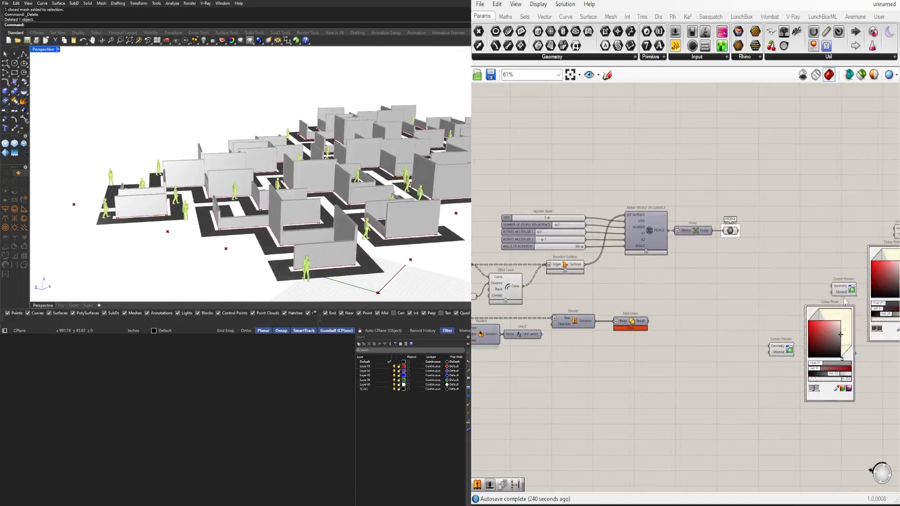
right_click_drag(554, 305, 694, 330)
scroll(725, 273, "up", 5)
double_click(701, 272)
type("45")
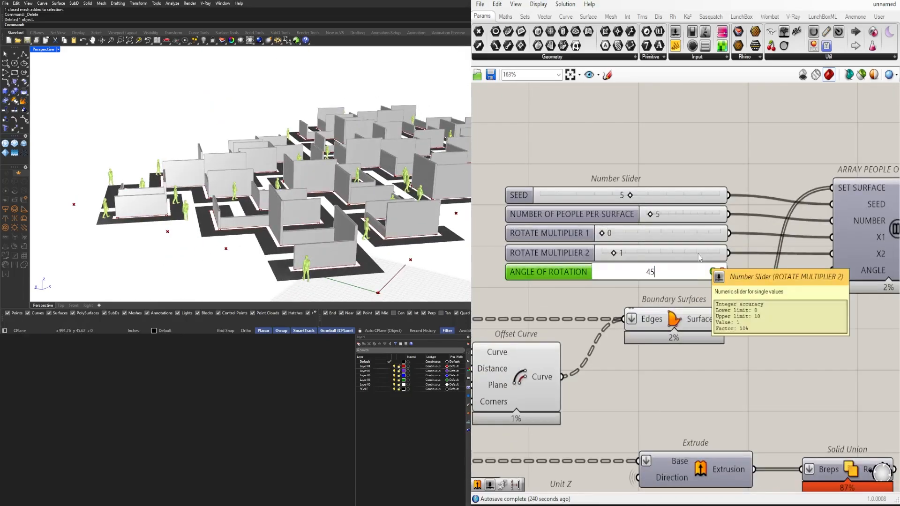
key("Return")
double_click(699, 254)
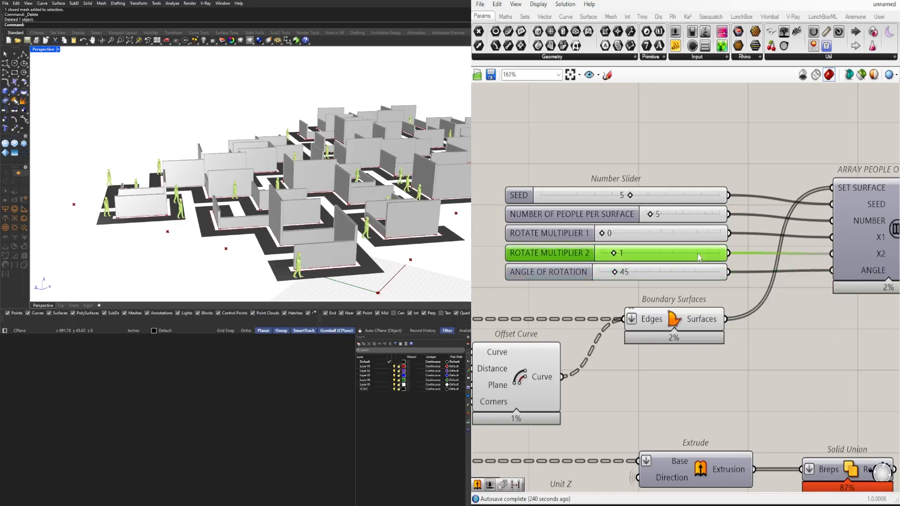
Step: Try 0 and 90 as the angle of rotation and view the people's orientation
double_click(645, 277)
type("0")
key("Return")
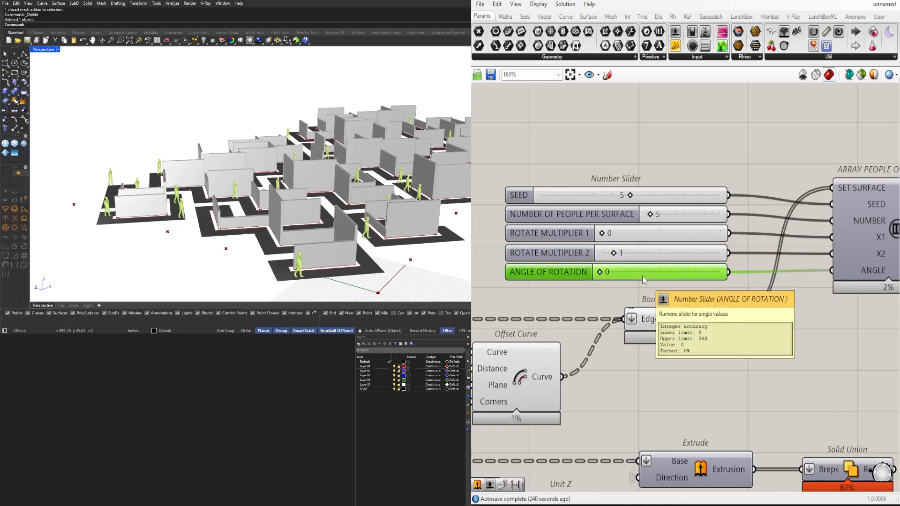
double_click(609, 274)
type("90")
key("Return")
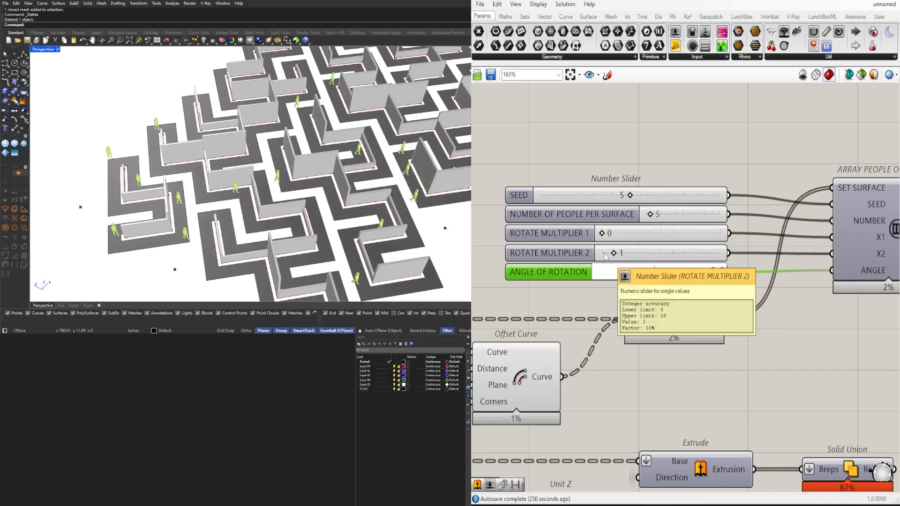
right_click_drag(176, 190, 323, 157)
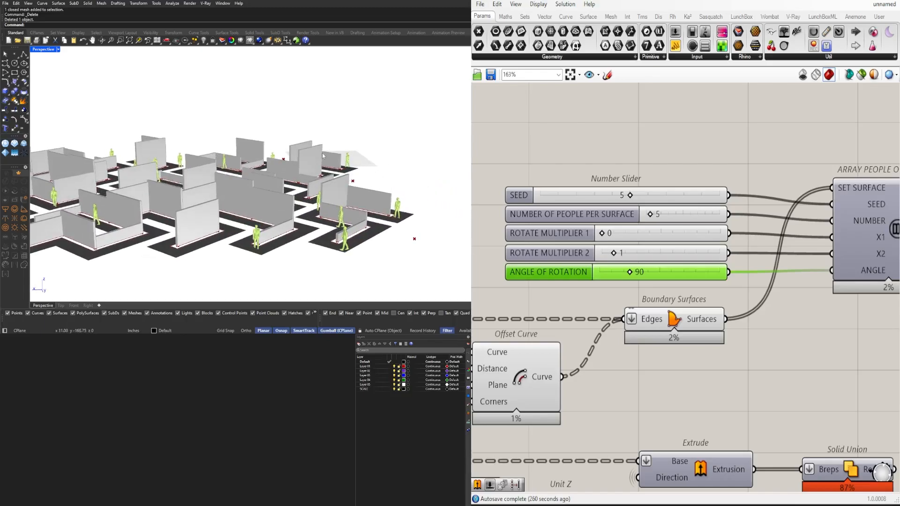
Step: Try 180 as the angle of rotation and view the people from above
double_click(644, 274)
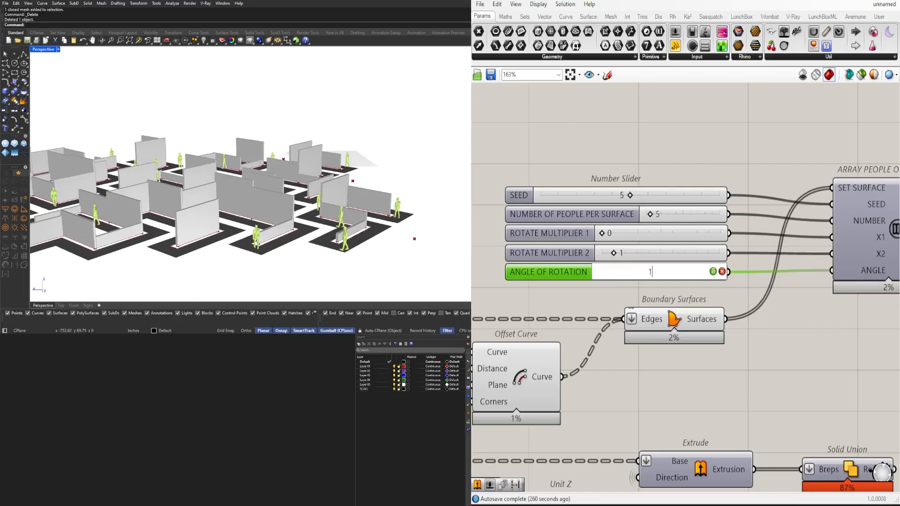
type("180")
key("Return")
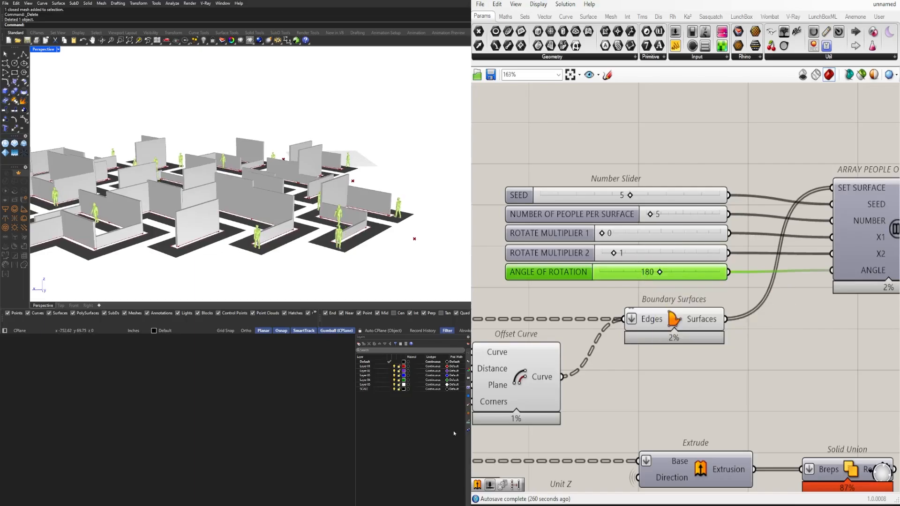
scroll(623, 260, "up", 4)
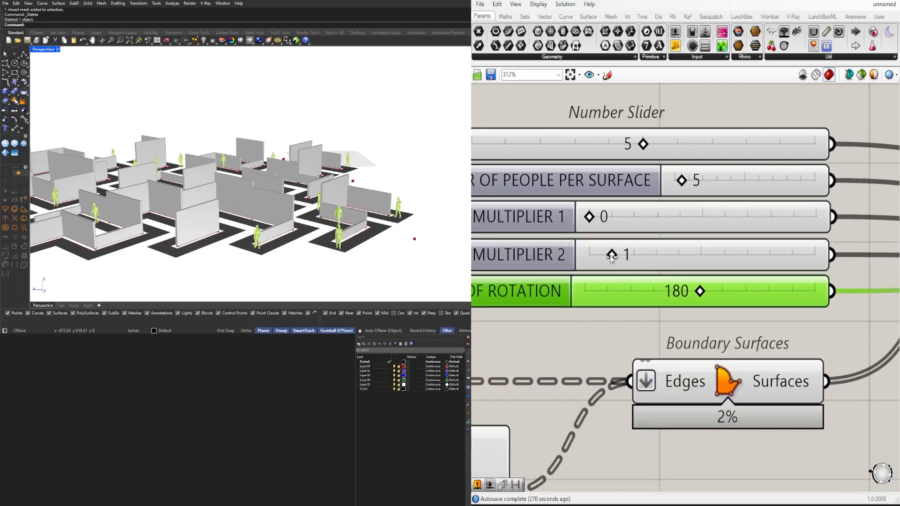
right_click_drag(375, 176, 456, 444)
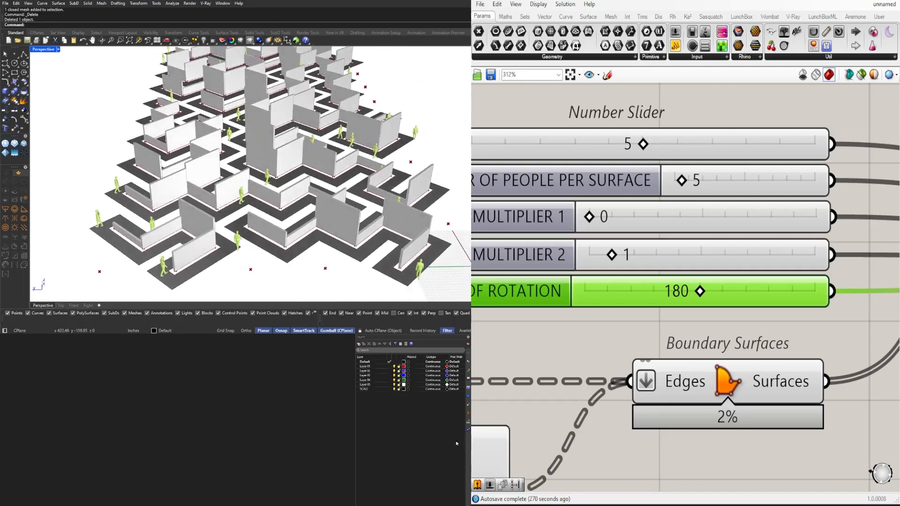
Step: Set the ANGLE OF ROTATION slider back to 360 and review the whole model in perspective
double_click(702, 297)
type("360")
key("Return")
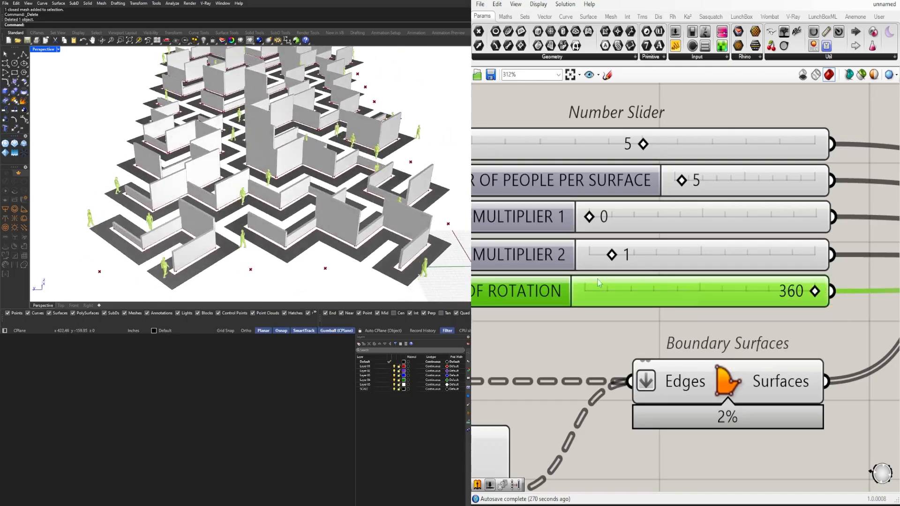
right_click_drag(259, 246, 385, 183)
scroll(321, 176, "up", 6)
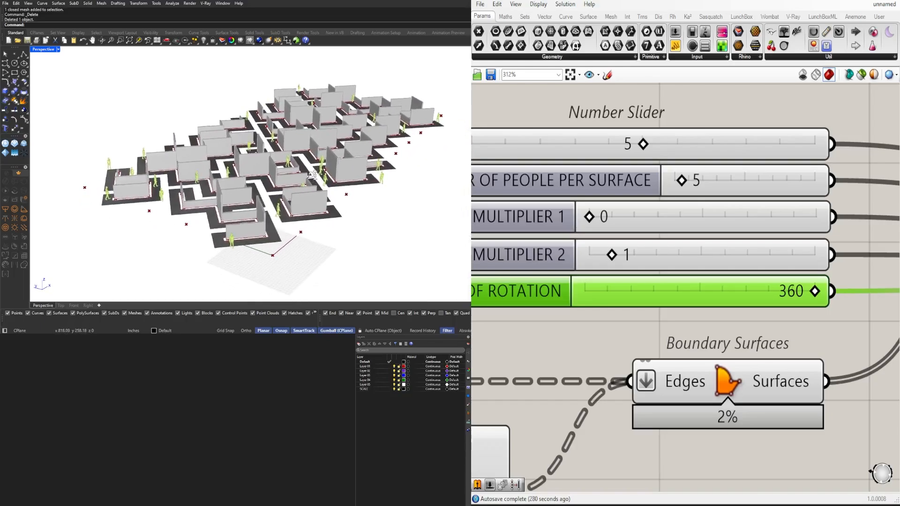
right_click_drag(319, 176, 277, 185)
scroll(280, 143, "up", 2)
scroll(287, 182, "down", 2)
scroll(282, 182, "up", 2)
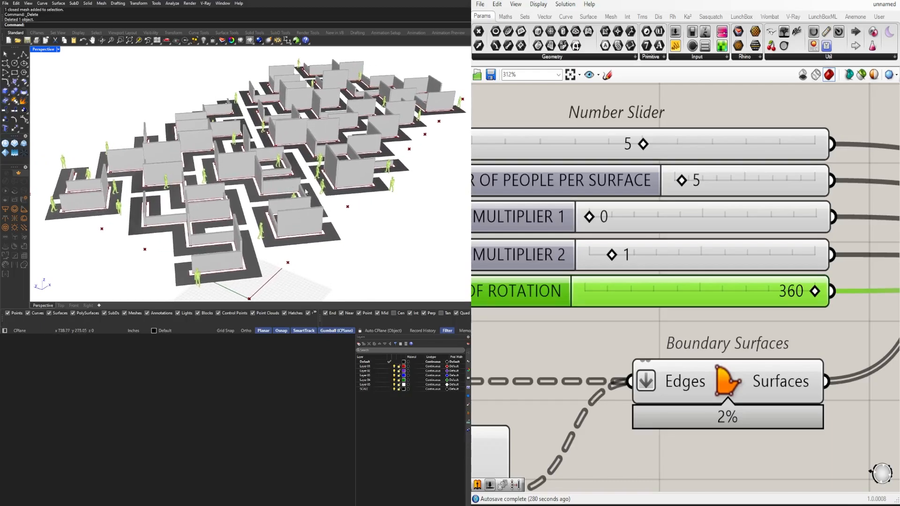
Step: Make Layer 06 current, bake the PEOPLE geometry onto it and check the baked people by selecting them
scroll(482, 289, "down", 5)
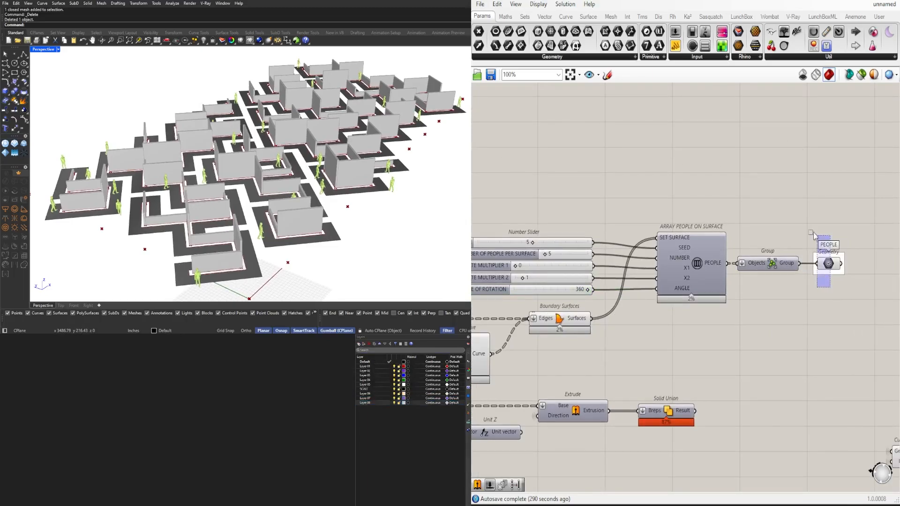
left_click_drag(862, 209, 824, 291)
right_click(385, 395)
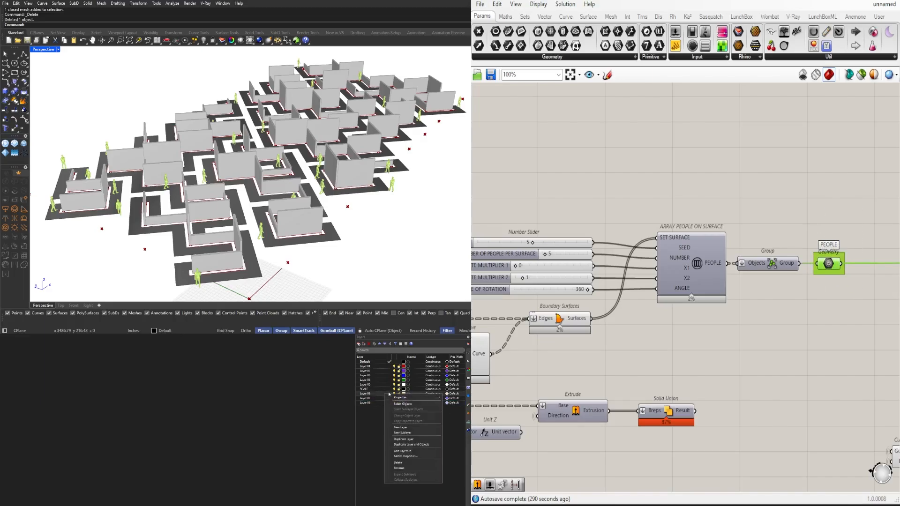
left_click(388, 394)
middle_click(807, 247)
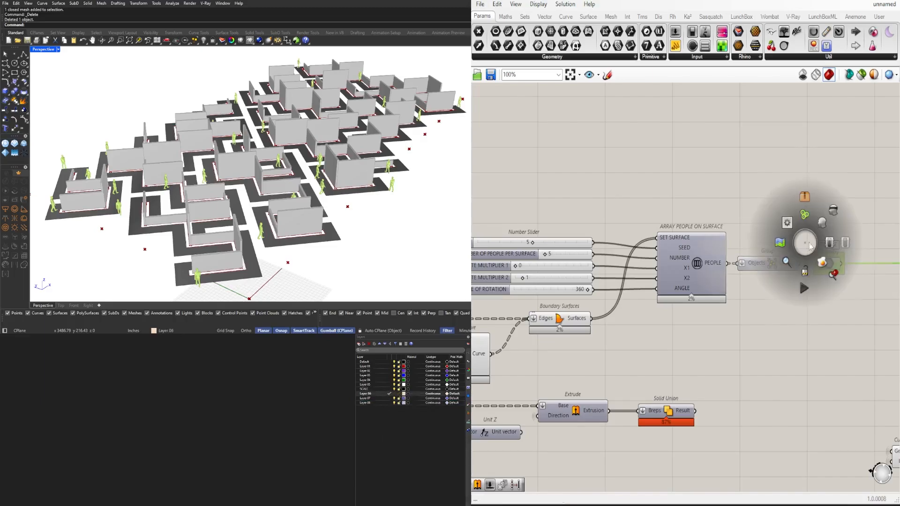
left_click(824, 264)
left_click(392, 181)
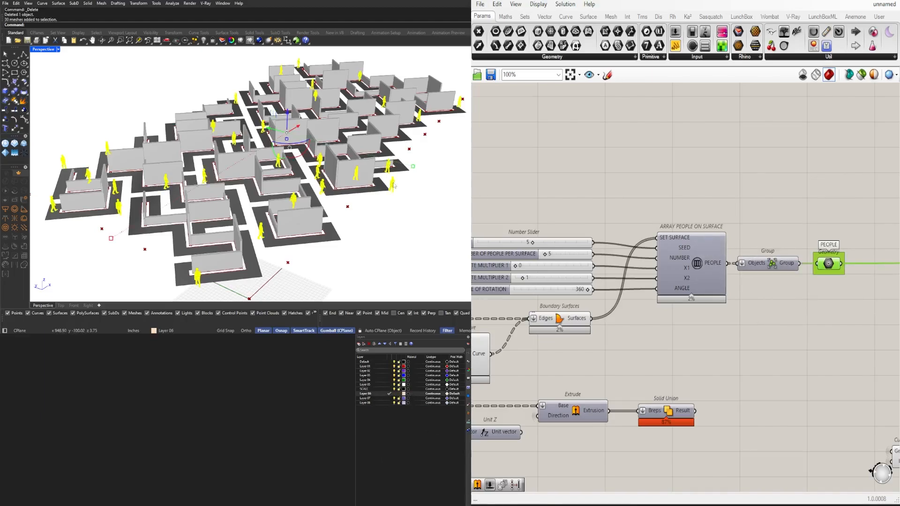
left_click(440, 192)
Step: Bake the ground surfaces from the Boundary Surfaces component onto Layer 07
scroll(603, 300, "down", 5)
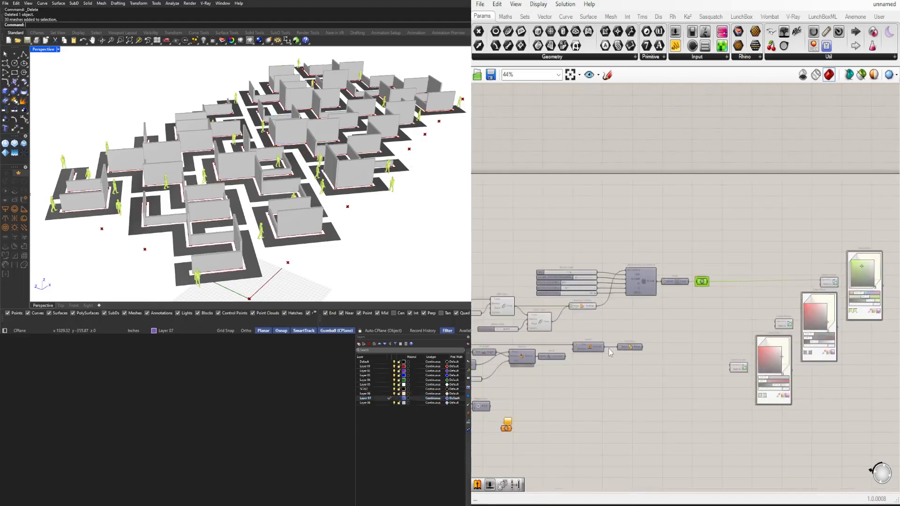
right_click_drag(607, 344, 780, 305)
scroll(650, 326, "up", 2)
scroll(793, 287, "up", 1)
left_click(770, 287)
scroll(673, 263, "up", 2)
left_click(672, 255)
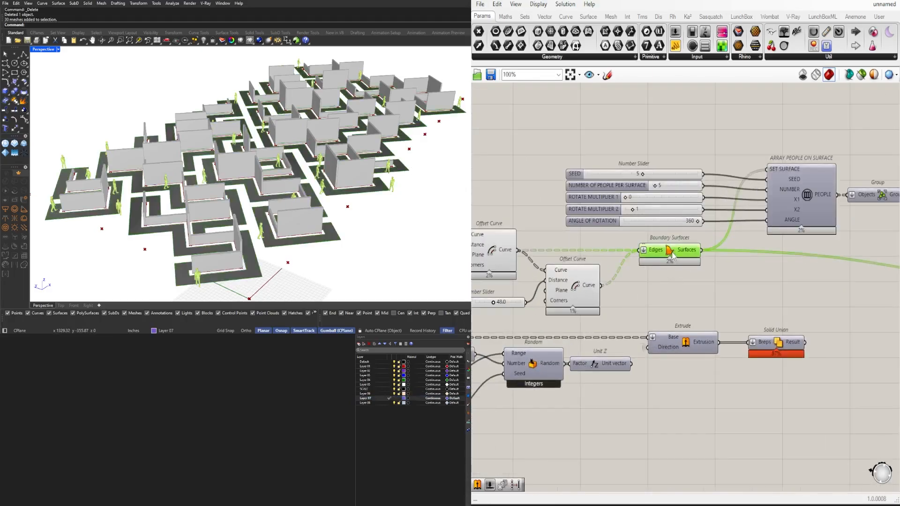
middle_click(671, 252)
left_click(688, 272)
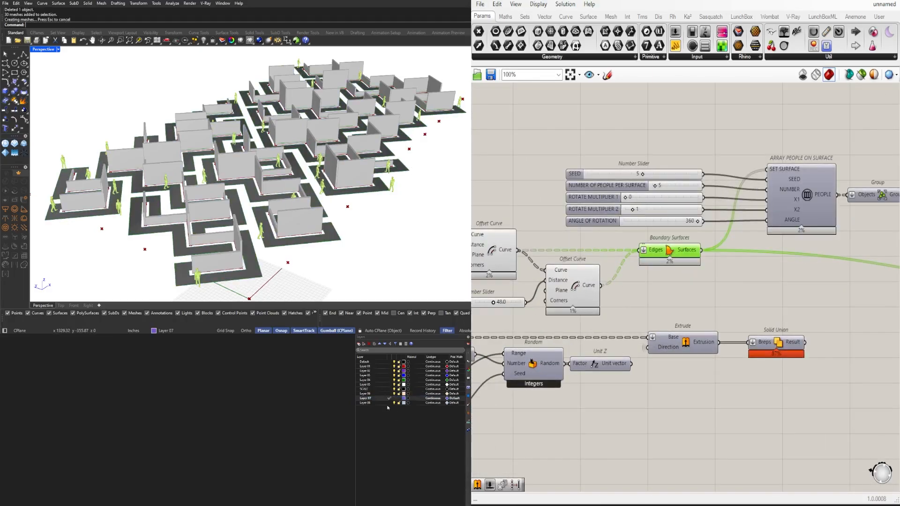
Step: Bake the building walls from the Solid Union component onto Layer 08
scroll(702, 267, "down", 5)
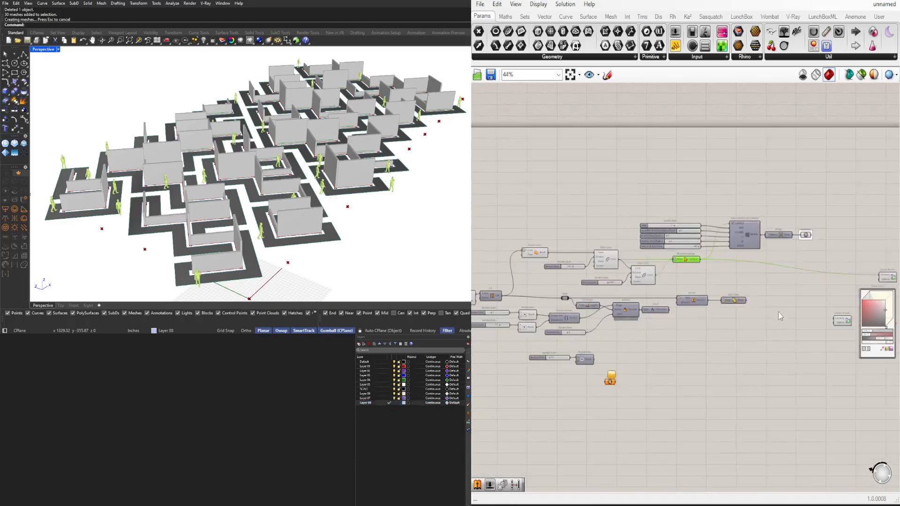
scroll(791, 359, "up", 2)
right_click_drag(612, 350, 754, 350)
scroll(723, 360, "up", 2)
scroll(722, 359, "down", 2)
right_click_drag(622, 291, 497, 287)
right_click_drag(867, 286, 659, 289)
left_click(646, 293)
right_click_drag(592, 308, 699, 328)
scroll(699, 327, "up", 3)
left_click(689, 323)
left_click(566, 263)
middle_click(568, 246)
left_click(586, 265)
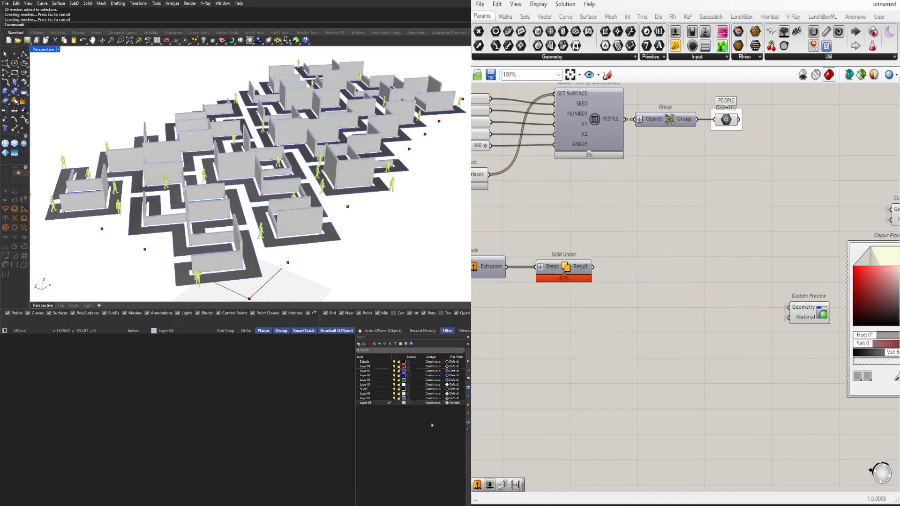
scroll(574, 267, "down", 5)
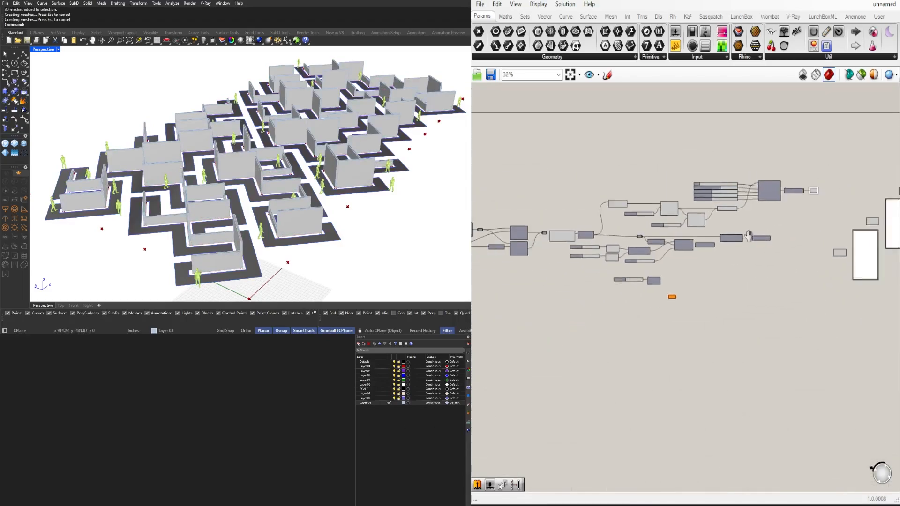
Step: Delete the three unused components below the wall-height chain, including the stray number slider
left_click_drag(683, 324, 614, 267)
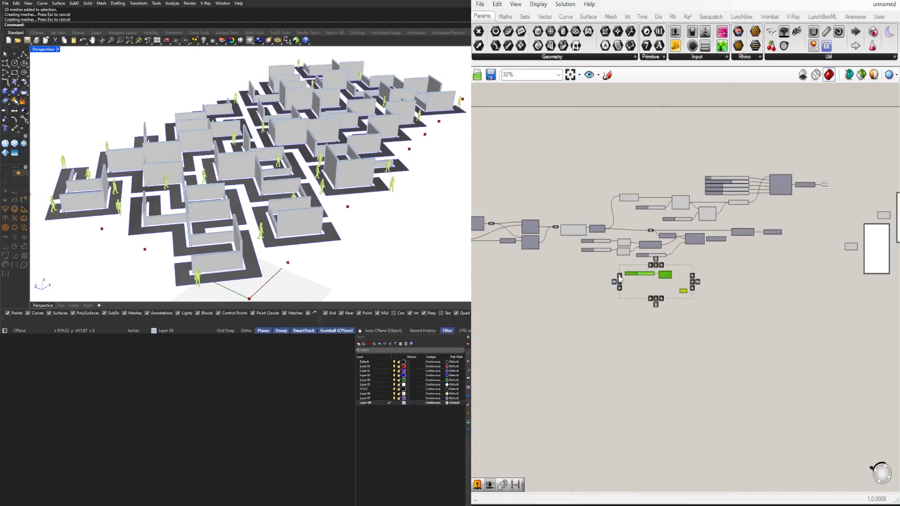
scroll(651, 276, "up", 5)
key("Delete")
scroll(651, 276, "down", 6)
right_click_drag(643, 274, 549, 308)
scroll(549, 311, "up", 3)
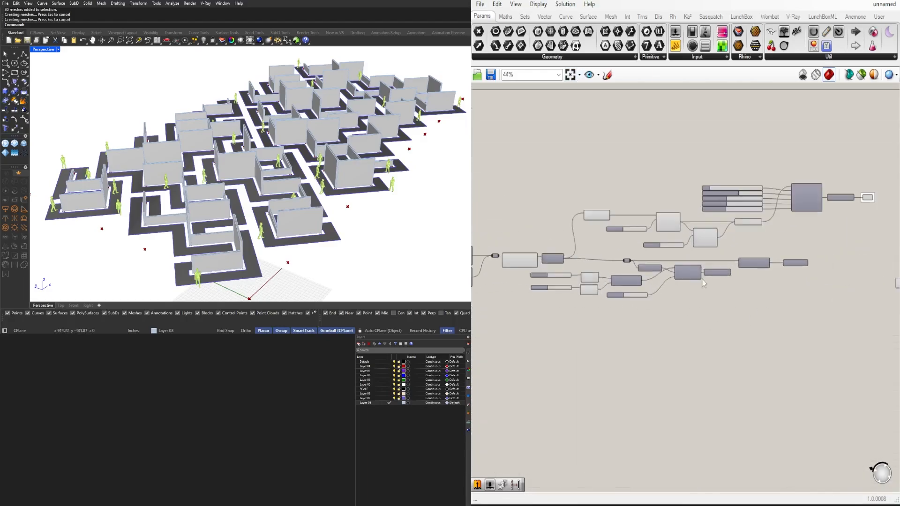
Step: Move the ground-surface, people and wall-height components together slightly so their Relay lines up with the Loft component
scroll(626, 271, "up", 3)
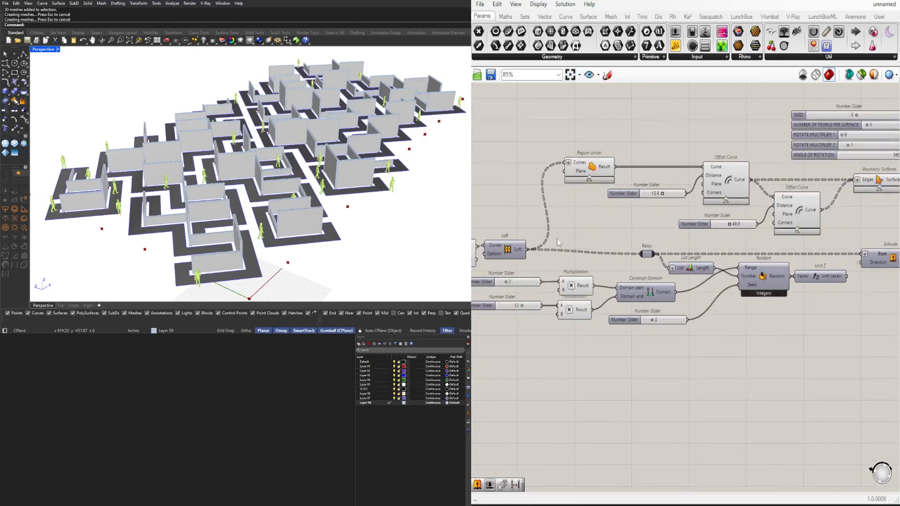
scroll(816, 304, "down", 2)
right_click_drag(755, 244, 657, 257)
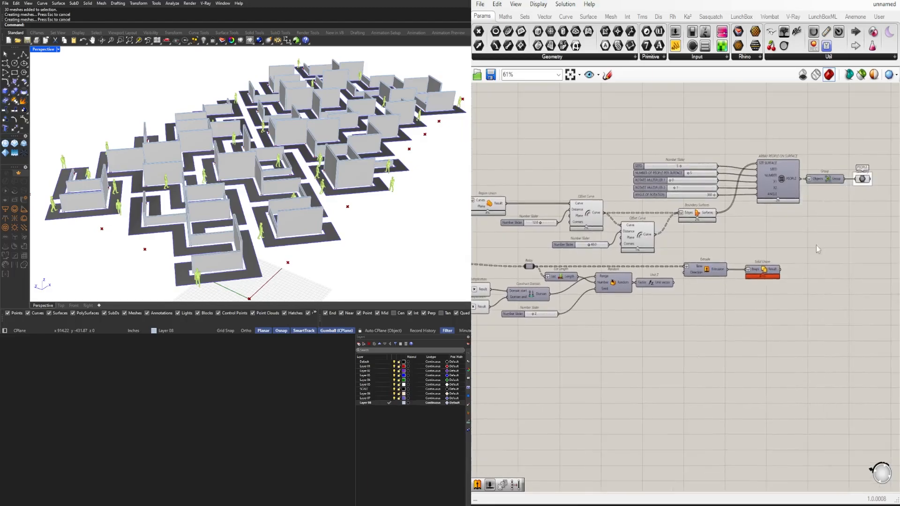
scroll(861, 242, "down", 1)
left_click_drag(864, 239, 521, 136)
right_click_drag(739, 311, 817, 305)
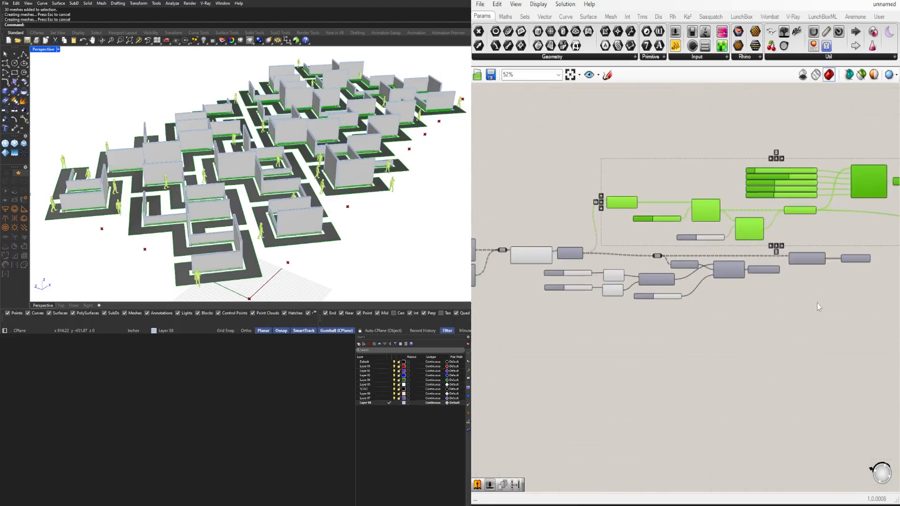
left_click_drag(853, 336, 587, 256, "shift")
scroll(607, 260, "up", 3)
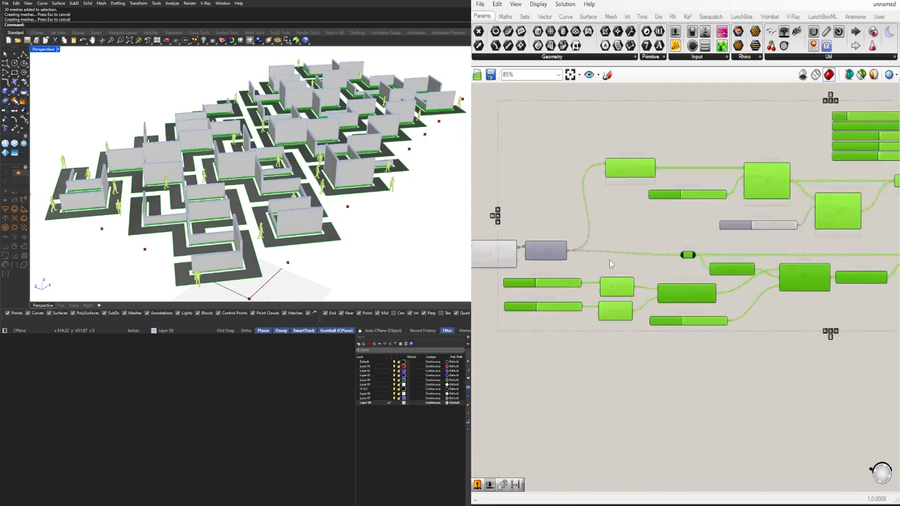
left_click_drag(618, 296, 623, 292)
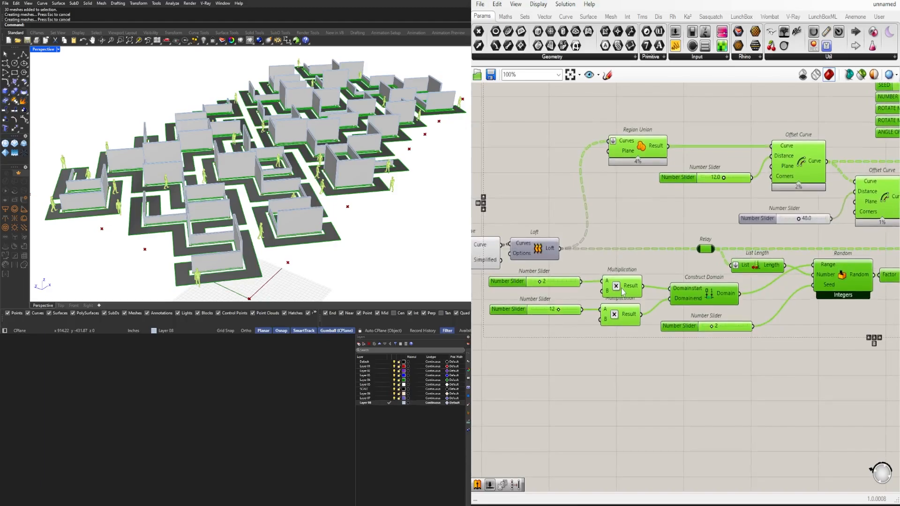
Step: Move the Region Union component and the 12.0 and 48.0 sliders closer to the Offset Curve components they feed
left_click(746, 231)
right_click_drag(740, 231, 673, 257)
left_click_drag(699, 245, 708, 235)
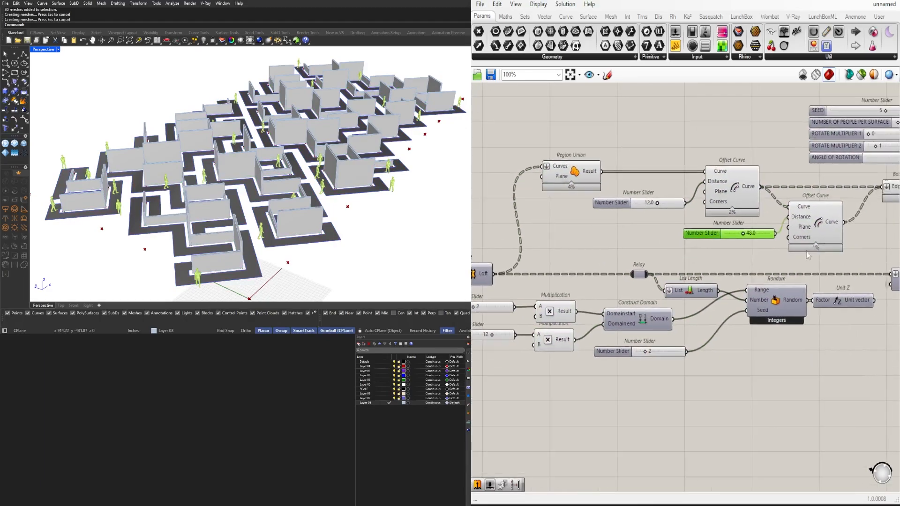
left_click_drag(584, 171, 643, 171)
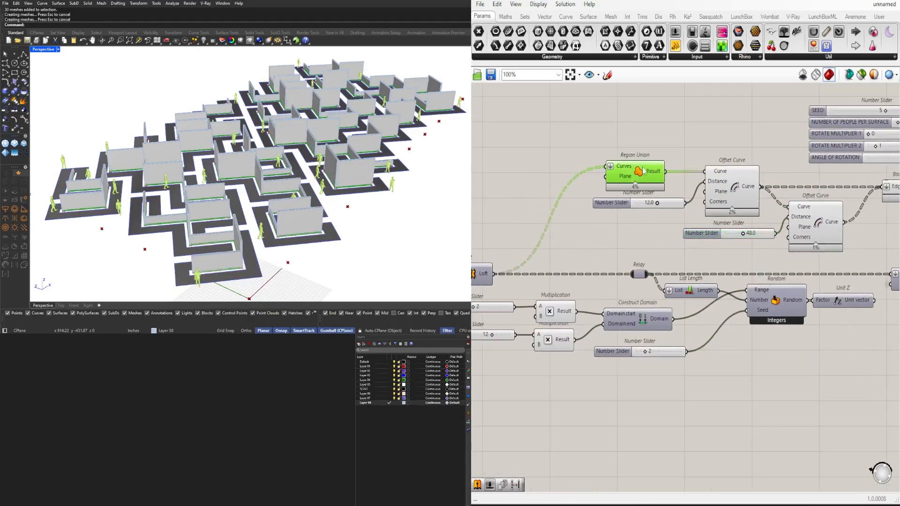
left_click(687, 152)
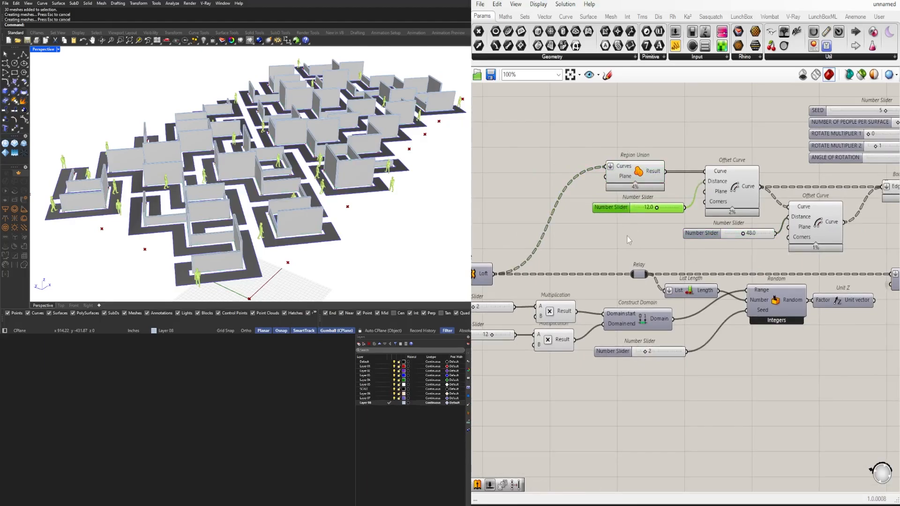
left_click(614, 224)
Step: Disable the preview of the Region Union and the two Offset Curve components that build the ground surfaces
scroll(806, 268, "down", 2)
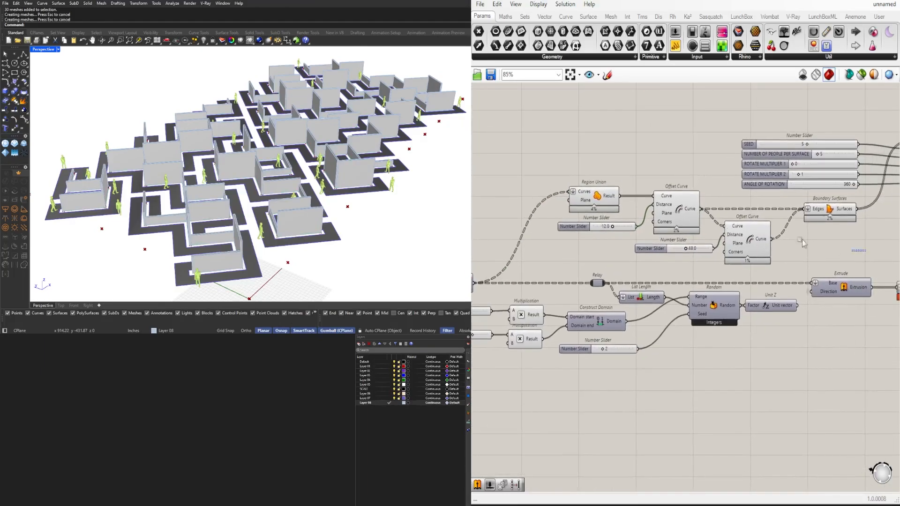
left_click_drag(803, 240, 577, 188)
middle_click(604, 185)
scroll(604, 185, "up", 1)
left_click(632, 153)
right_click_drag(788, 159, 595, 186)
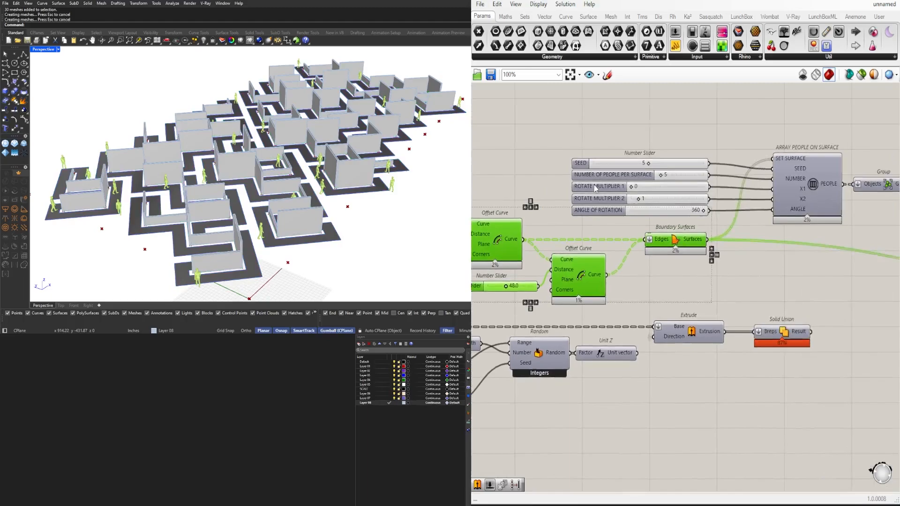
Step: Disable the preview of the Simplify Curve component that feeds the Loft
scroll(595, 188, "down", 2)
left_click_drag(864, 234, 702, 170)
scroll(736, 257, "down", 4)
right_click_drag(604, 246, 687, 249)
scroll(687, 249, "up", 4)
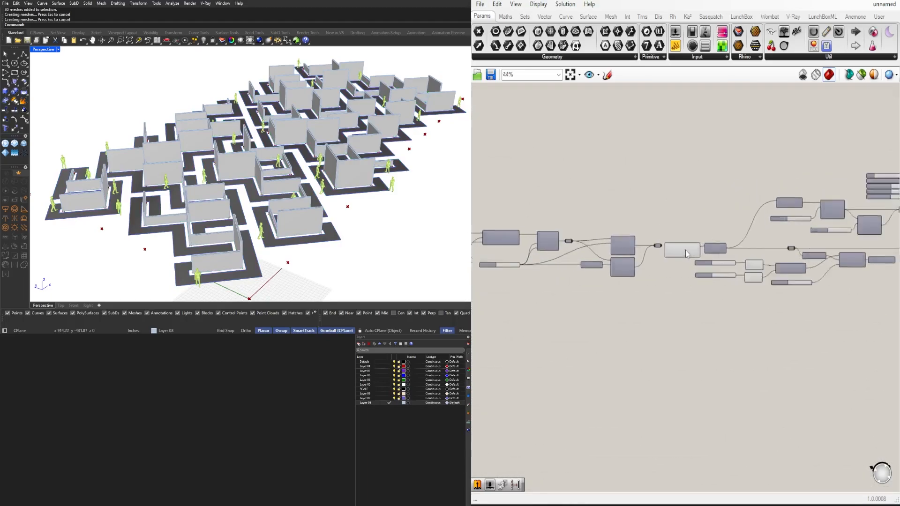
left_click(683, 247)
middle_click(682, 247)
left_click(710, 216)
Step: Disable the preview of the components from the Rectangular grid through to Extend Curve
scroll(704, 222, "down", 5)
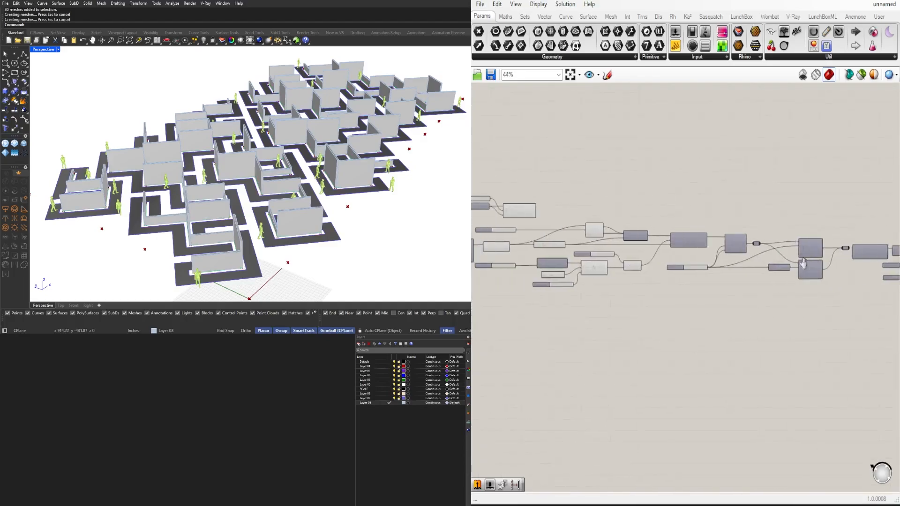
scroll(656, 263, "up", 2)
left_click_drag(801, 351, 555, 202)
middle_click(571, 194)
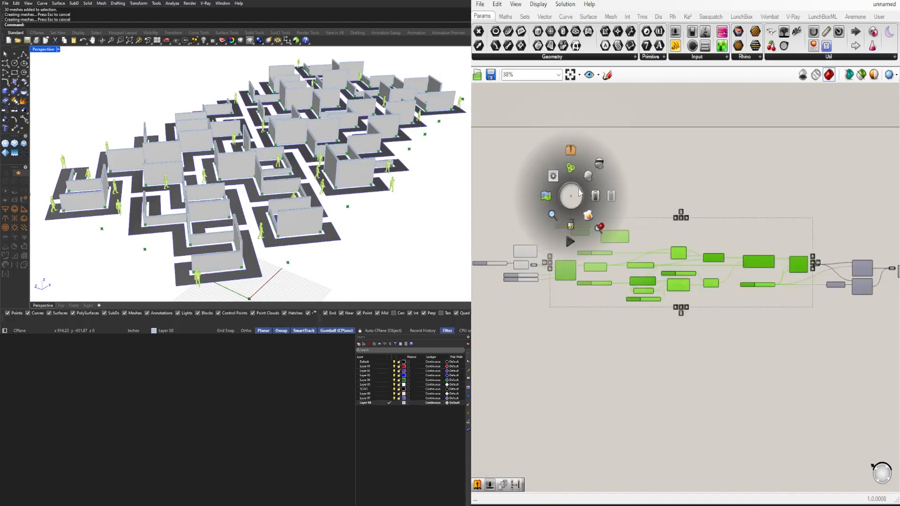
left_click(598, 164)
right_click_drag(719, 187, 611, 191)
left_click(656, 202)
Step: Examine the wall-height Multiplication components and look over the rest of the definition for components needing cleanup
right_click_drag(771, 216, 512, 222)
scroll(605, 291, "up", 4)
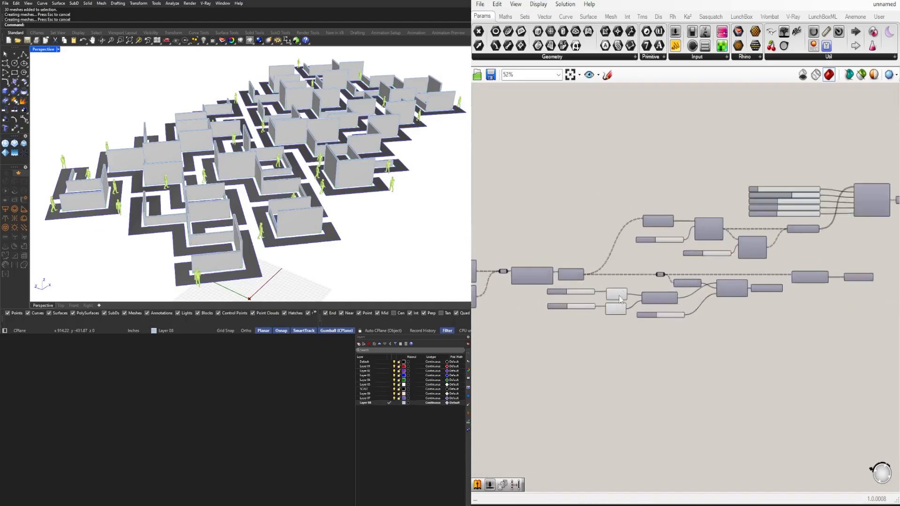
left_click_drag(633, 384, 609, 263)
scroll(616, 337, "up", 3)
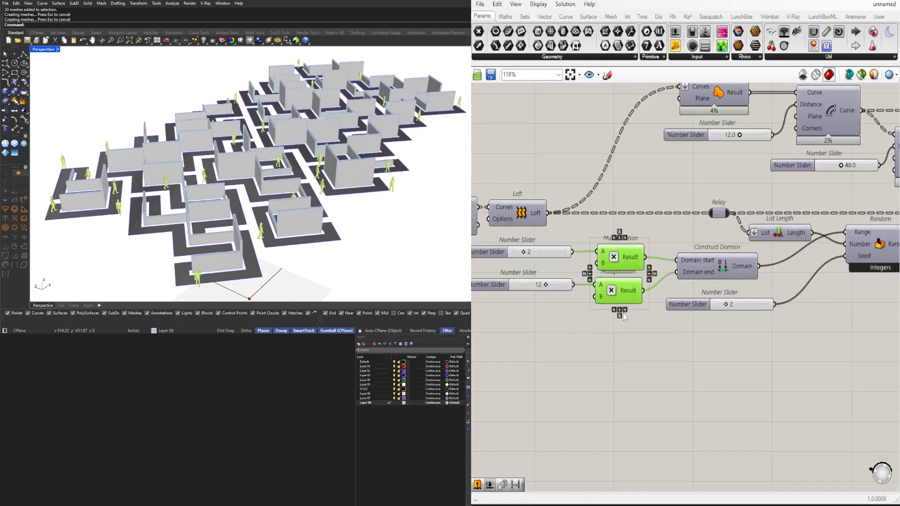
left_click(654, 330)
scroll(727, 347, "down", 4)
right_click_drag(849, 362, 634, 356)
right_click_drag(754, 352, 705, 349)
right_click_drag(840, 336, 738, 336)
scroll(699, 337, "down", 5)
right_click_drag(591, 341, 704, 336)
scroll(733, 325, "up", 6)
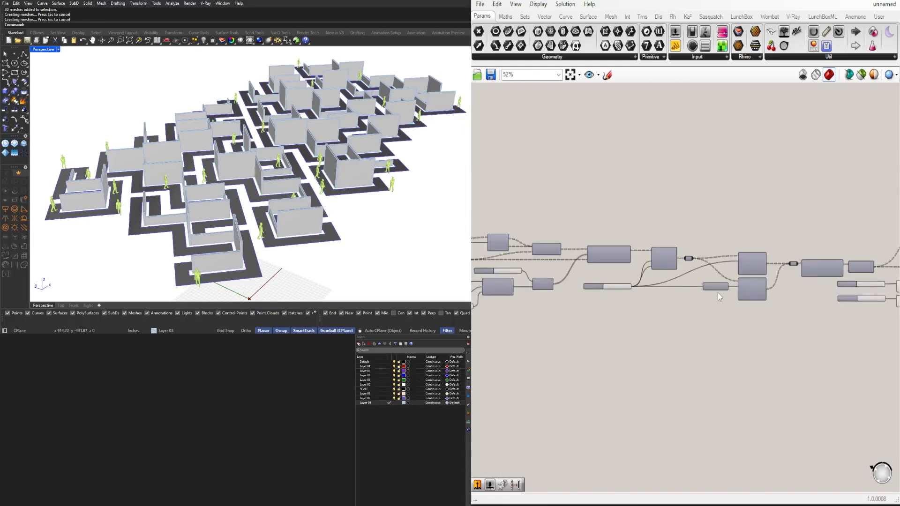
mouse_move(553, 302)
right_mouse_down()
mouse_move(764, 304)
mouse_move(551, 302)
right_mouse_up()
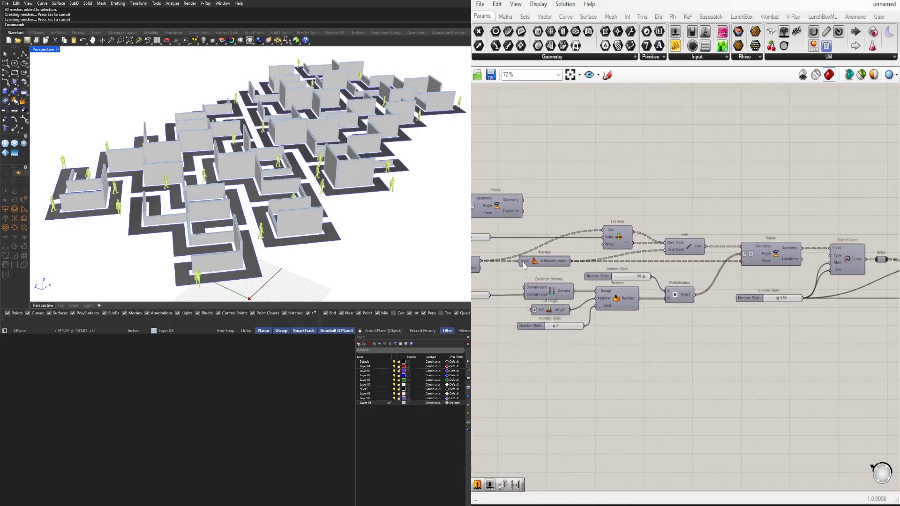
Step: Try to disable the preview of the unused Rotate component driven by the 45 slider
right_click_drag(523, 264, 693, 308)
left_click_drag(765, 265, 540, 205)
scroll(674, 226, "up", 2)
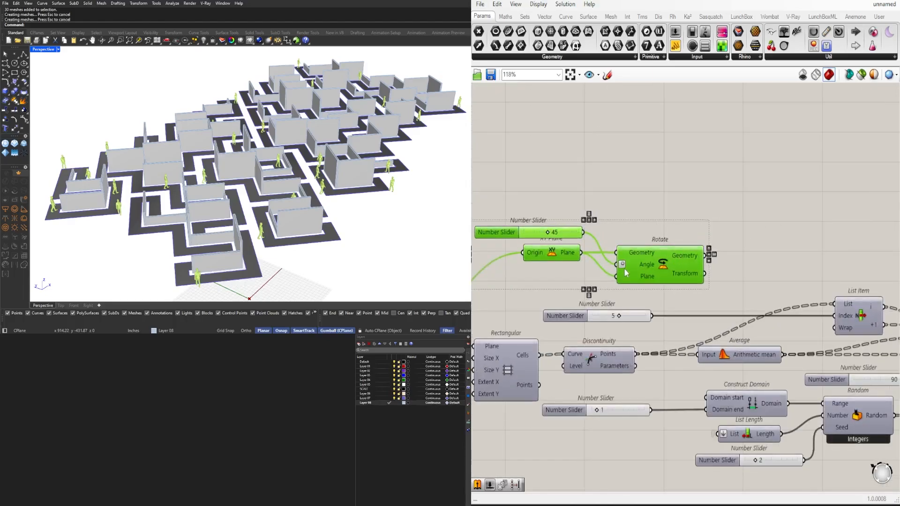
left_click(682, 219)
left_click(668, 258)
middle_click(668, 259)
left_click(683, 234)
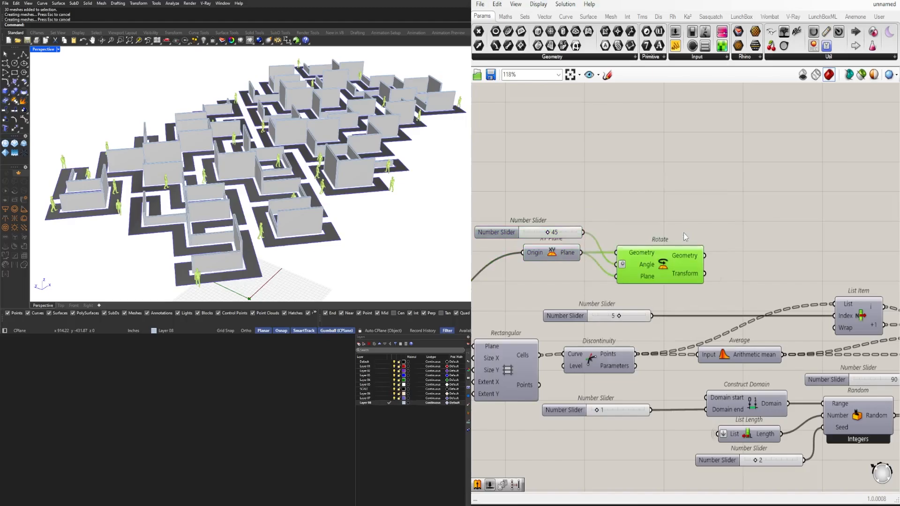
left_click(688, 218)
scroll(688, 219, "down", 3)
Step: Delete the unused Rotate component together with its 45 slider and XY Plane component
right_click_drag(688, 220, 773, 225)
left_click_drag(798, 201, 671, 260)
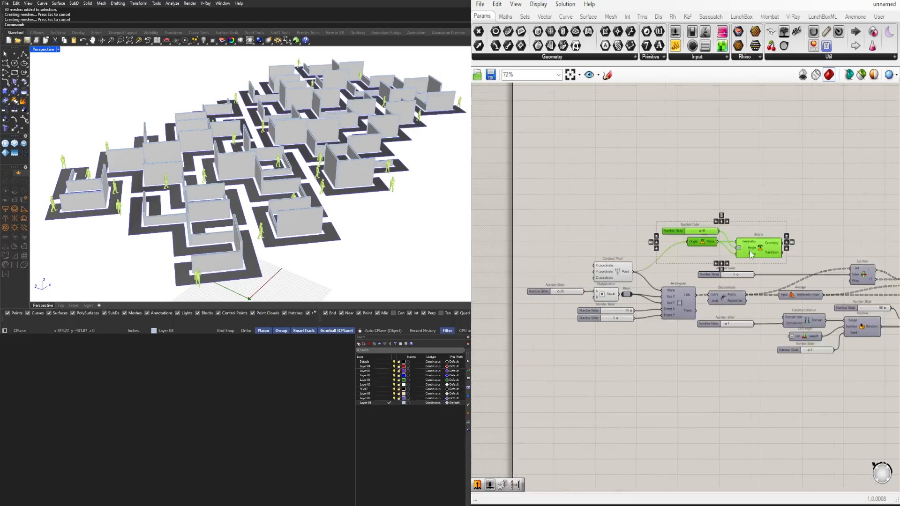
scroll(750, 248, "up", 2)
left_click(742, 203)
left_click(747, 241)
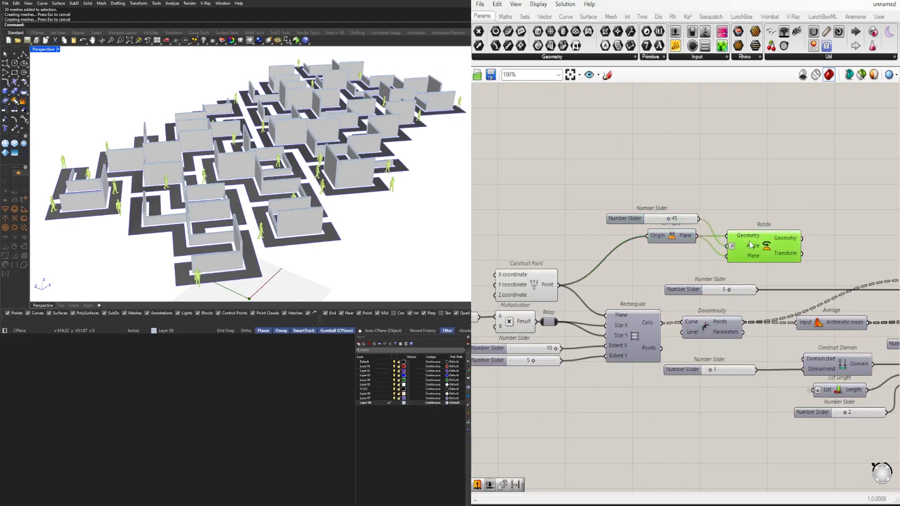
right_click_drag(772, 241, 661, 249)
left_click_drag(750, 258, 540, 178)
key("Delete")
scroll(584, 230, "down", 2)
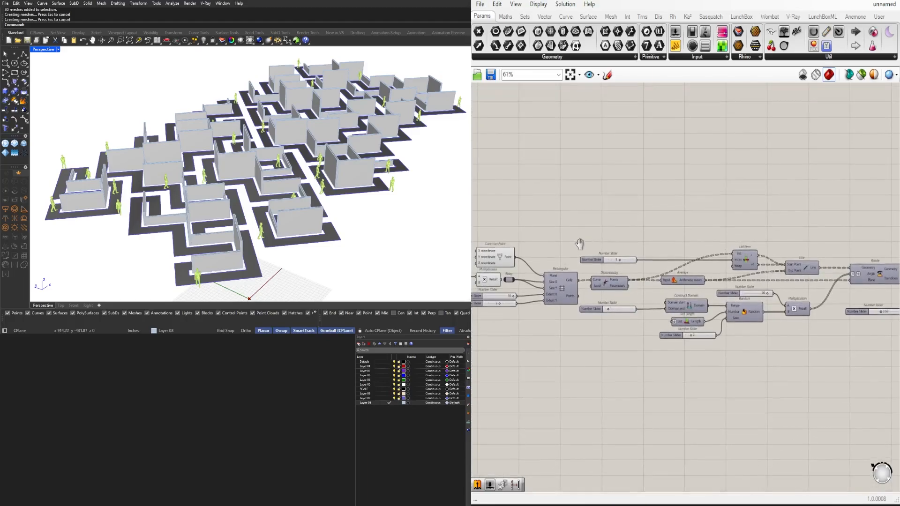
Step: Move the List Item component above Average and bring the Line component close beside it
scroll(632, 228, "down", 4)
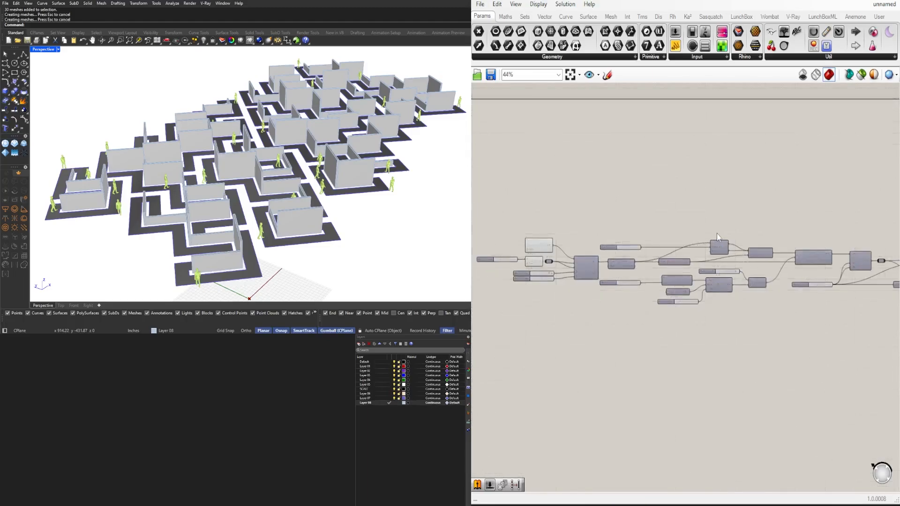
scroll(717, 233, "up", 3)
left_click_drag(723, 245, 666, 245)
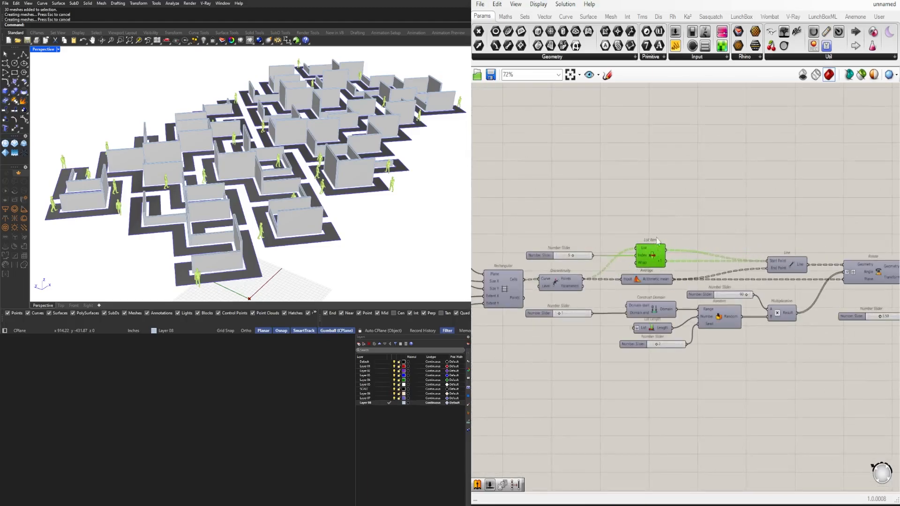
right_click_drag(571, 249, 679, 256)
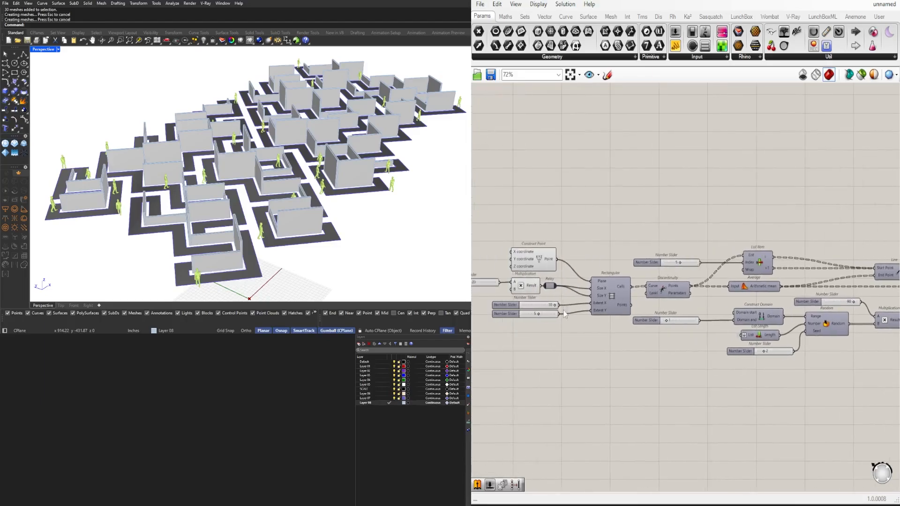
right_click_drag(565, 308, 589, 309)
scroll(713, 356, "down", 4)
left_click_drag(742, 299, 680, 300)
left_click(786, 293)
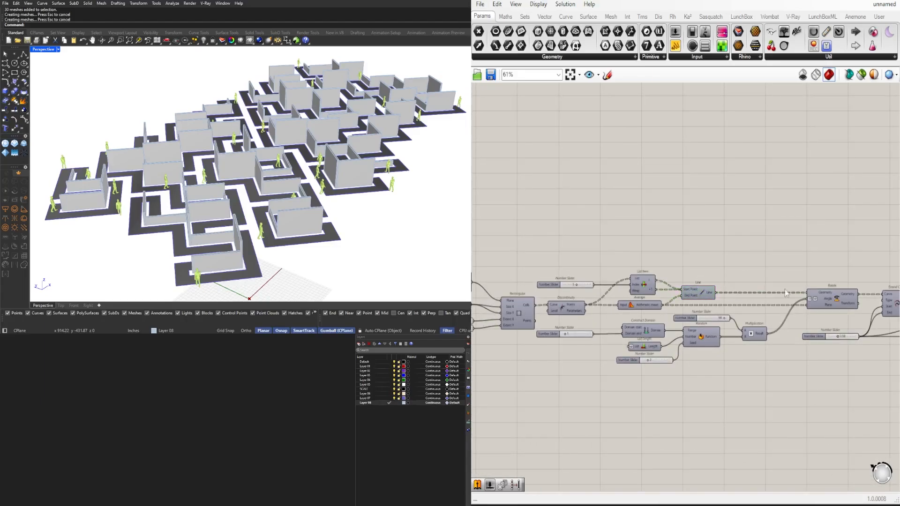
Step: Reposition the rotation-angle Multiplication component so it lines up with the Random component's output
left_click_drag(759, 332, 794, 351)
left_click(760, 318)
scroll(706, 316, "up", 3)
left_click(680, 319)
left_click(779, 316)
scroll(741, 362, "down", 5)
scroll(738, 359, "up", 3)
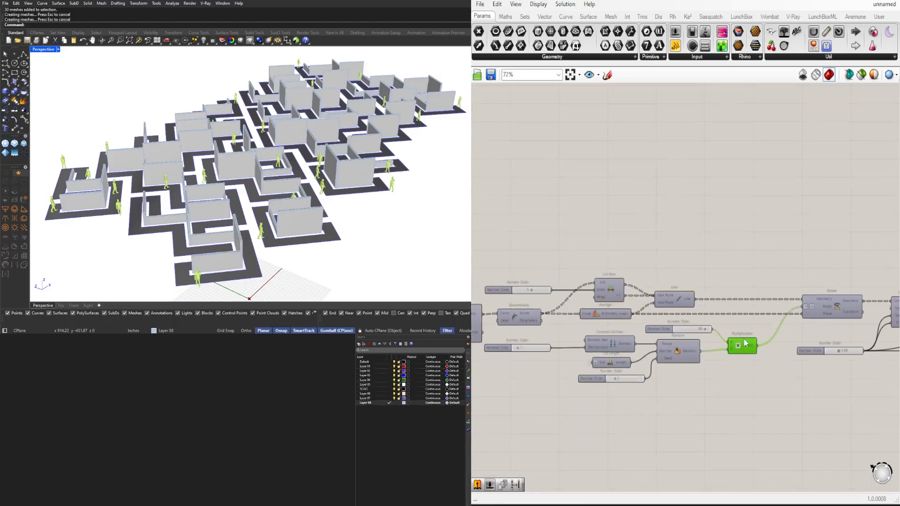
left_click_drag(739, 345, 737, 351)
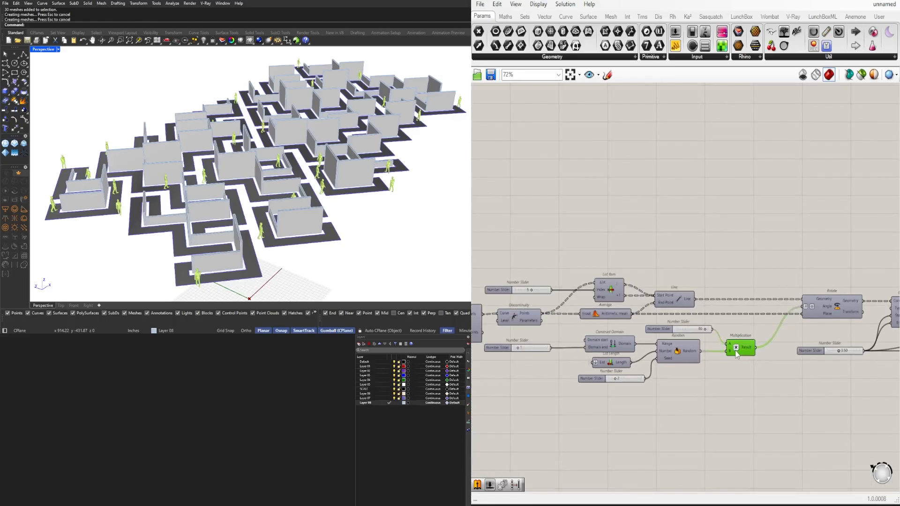
left_click(742, 365)
Step: Move the Rotate component and everything downstream of it closer to the angle Multiplication component
scroll(573, 334, "down", 4)
right_click_drag(750, 363, 700, 338)
scroll(699, 335, "down", 4)
left_click_drag(877, 370, 626, 259)
scroll(634, 327, "up", 8)
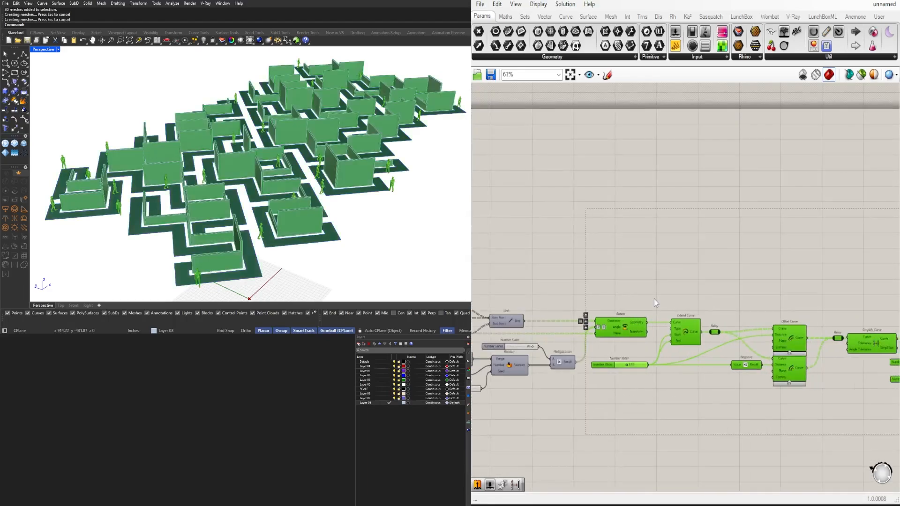
left_click(708, 362)
Step: Move the Extend Curve, Relay, Negative and Offset Curve components closer to Rotate and adjust their shared slider's position
scroll(708, 362, "up", 2)
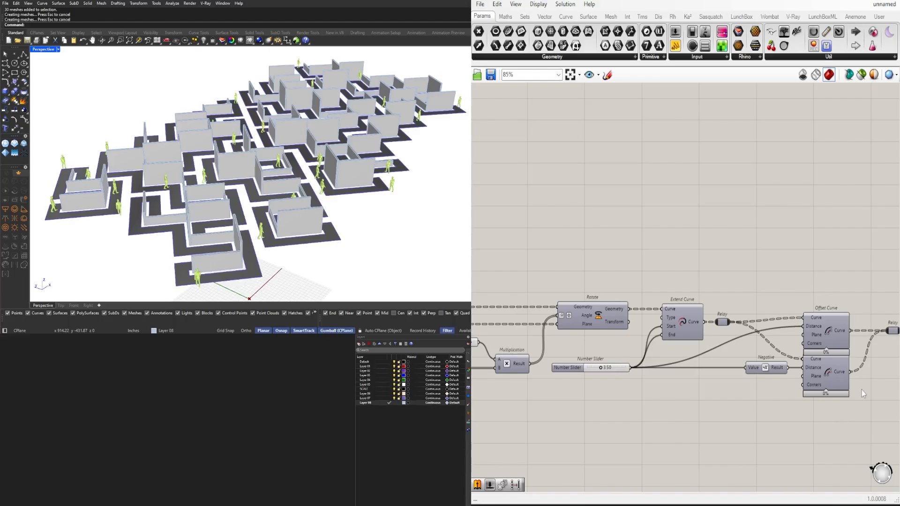
left_click_drag(851, 415, 641, 276)
left_click(601, 368, "shift")
left_click_drag(680, 327, 670, 328)
left_click(694, 351)
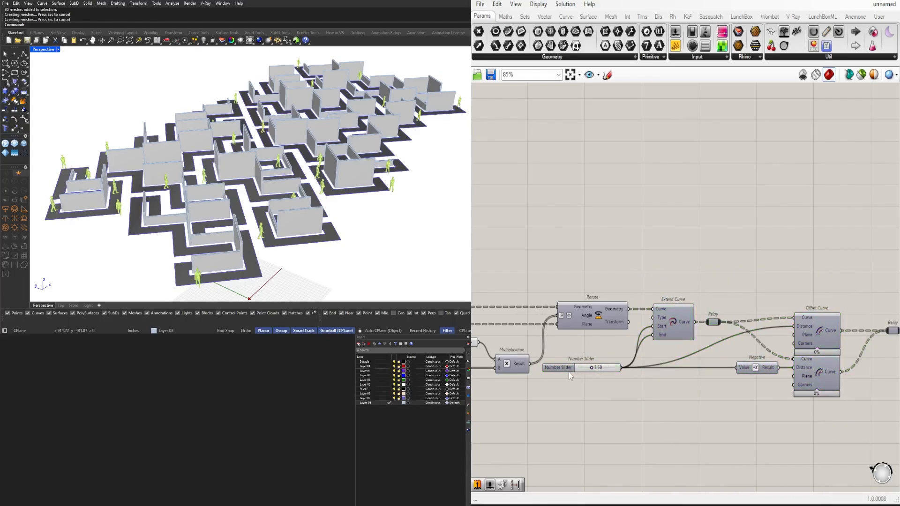
left_click_drag(566, 369, 571, 369)
left_click(581, 386)
Step: Move the Relay, Simplify Curve, Loft and everything downstream of them closer to the two Offset Curve components
scroll(663, 396, "down", 4)
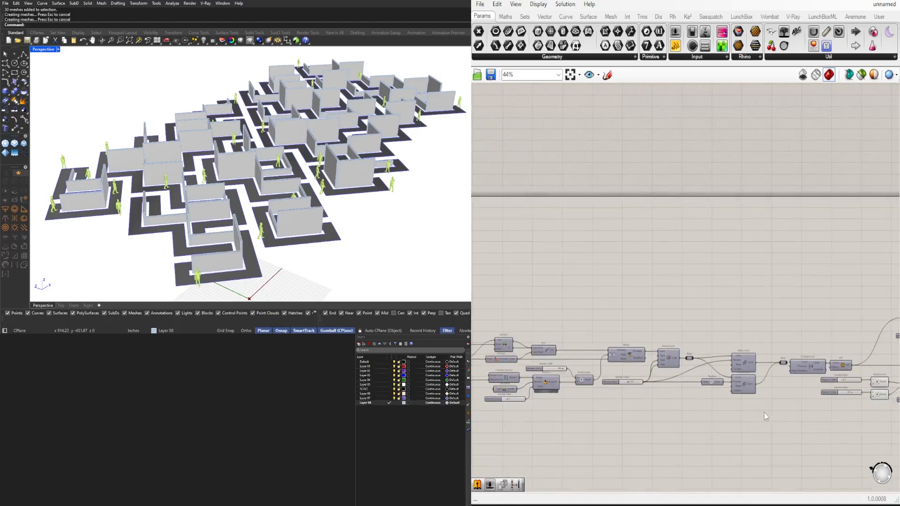
scroll(750, 404, "down", 5)
left_click_drag(797, 389, 587, 313)
scroll(600, 356, "up", 8)
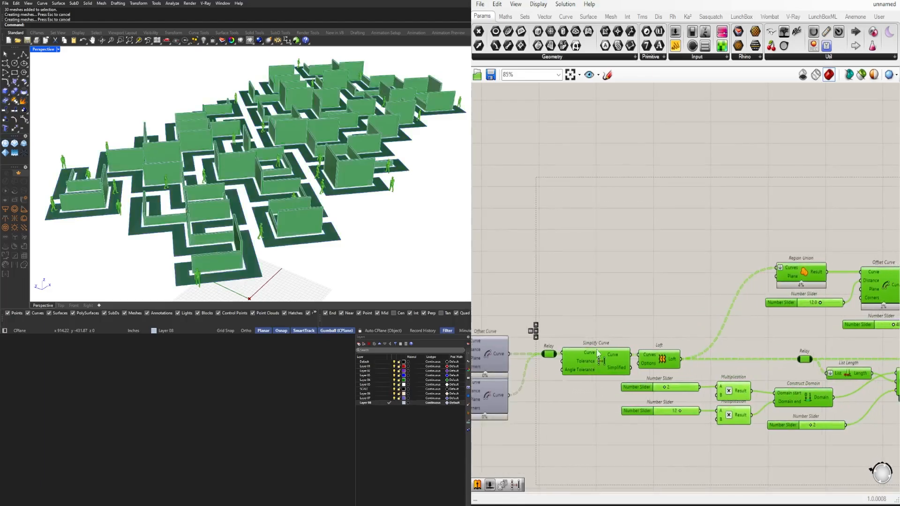
left_click(601, 382)
scroll(604, 362, "down", 5)
scroll(585, 368, "up", 5)
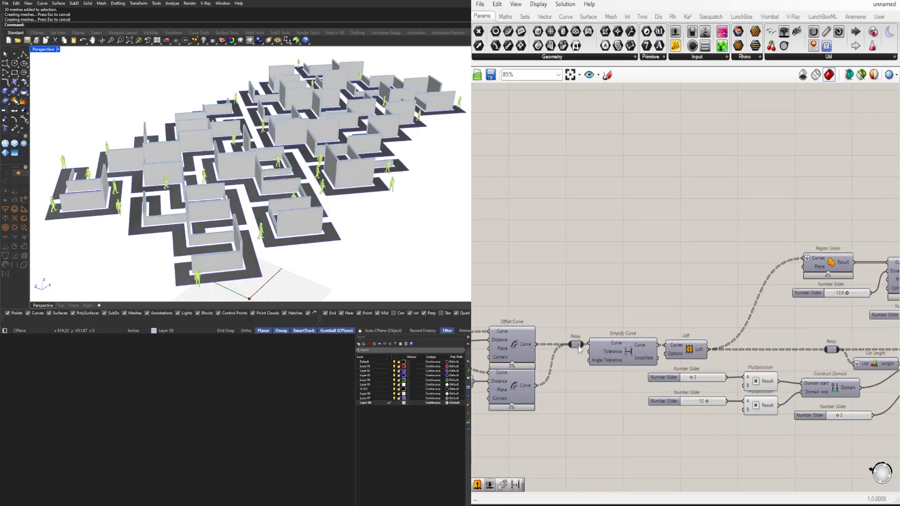
Step: Adjust the positions of Simplify Curve and Loft so they line up with the preceding Relay
scroll(644, 347, "up", 2)
left_click_drag(700, 320, 619, 353)
scroll(610, 351, "up", 3)
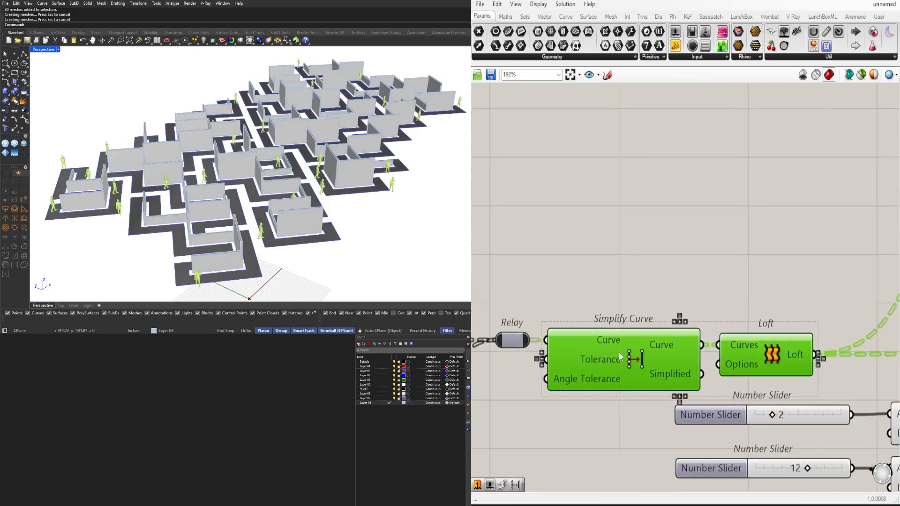
left_click(644, 299)
scroll(694, 292, "down", 2)
left_click(744, 341)
scroll(774, 304, "down", 5)
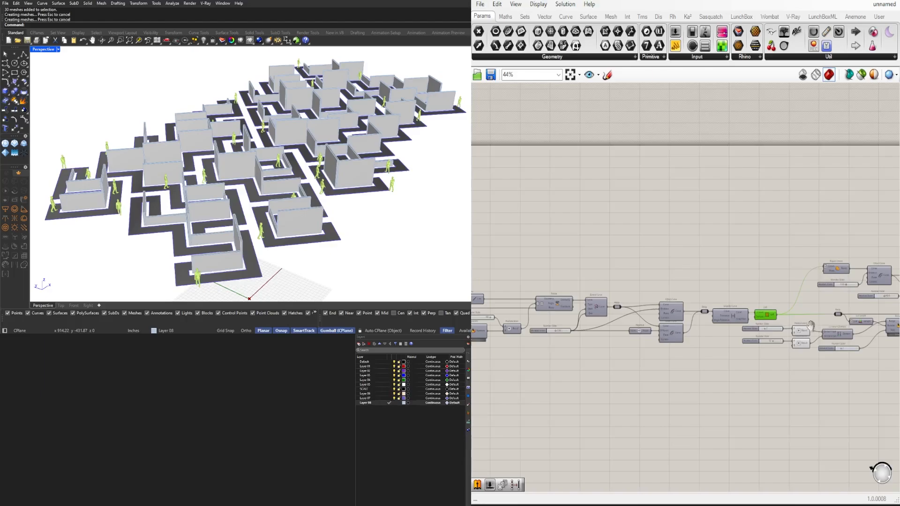
Step: Reposition the Relay downstream of Loft so it lines up with the Loft output
right_click_drag(783, 282, 648, 287)
left_click(660, 264)
scroll(660, 268, "up", 4)
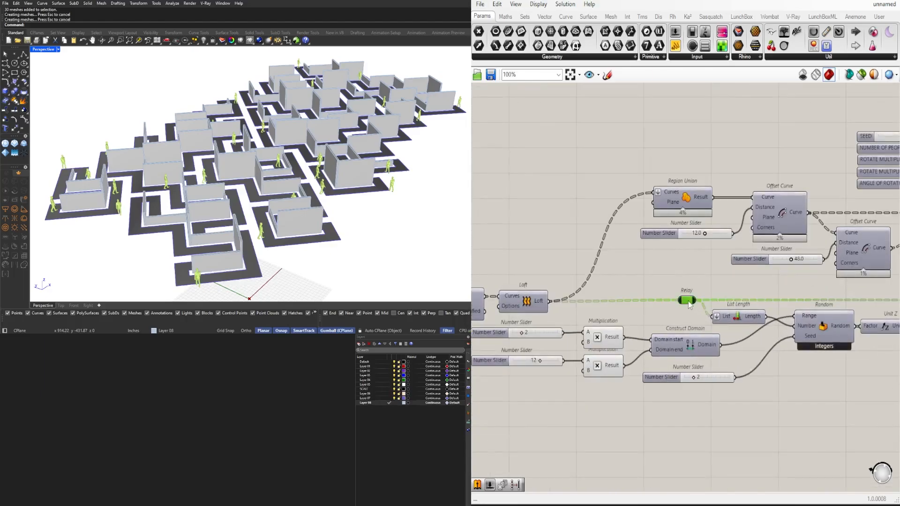
scroll(674, 281, "down", 4)
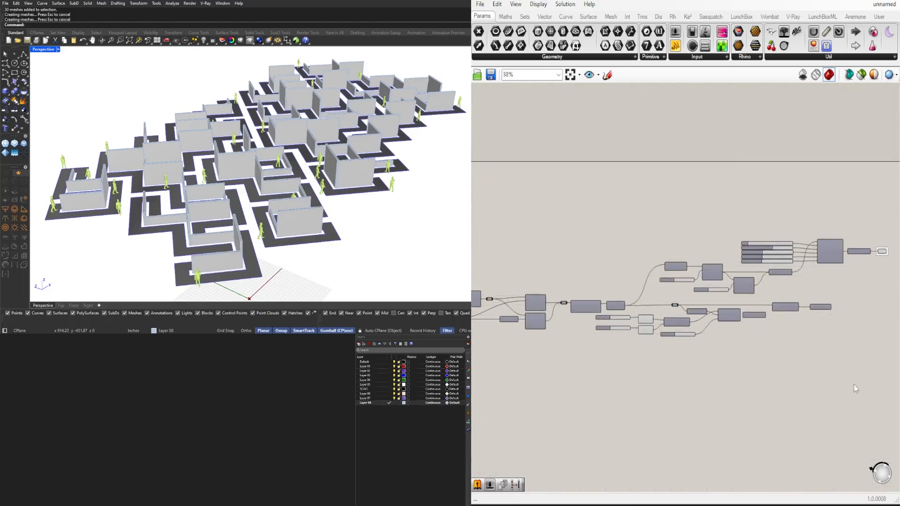
Step: Move the Region Union branch, including its offsets, Boundary Surfaces and people array components, closer to Loft
scroll(741, 347, "up", 3)
scroll(759, 357, "down", 4)
right_click_drag(839, 307, 738, 316)
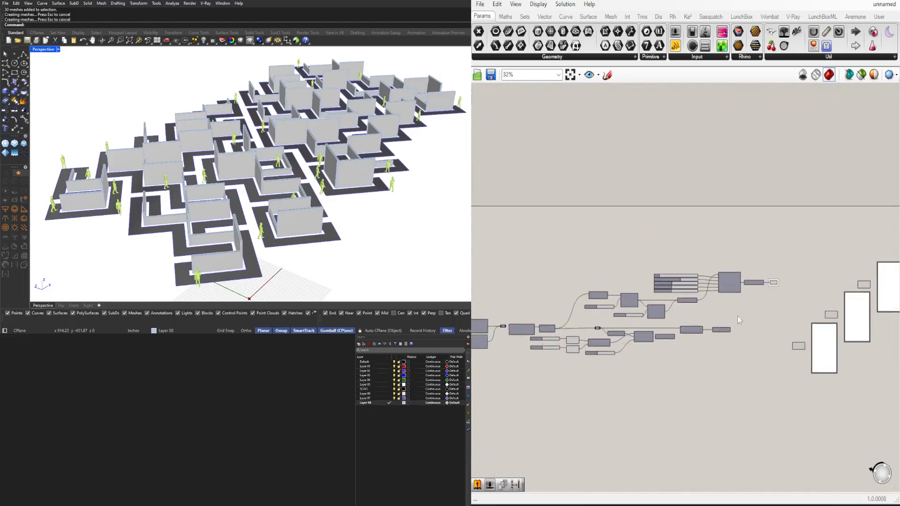
left_click_drag(796, 309, 567, 302)
scroll(592, 298, "up", 3)
left_click(680, 253)
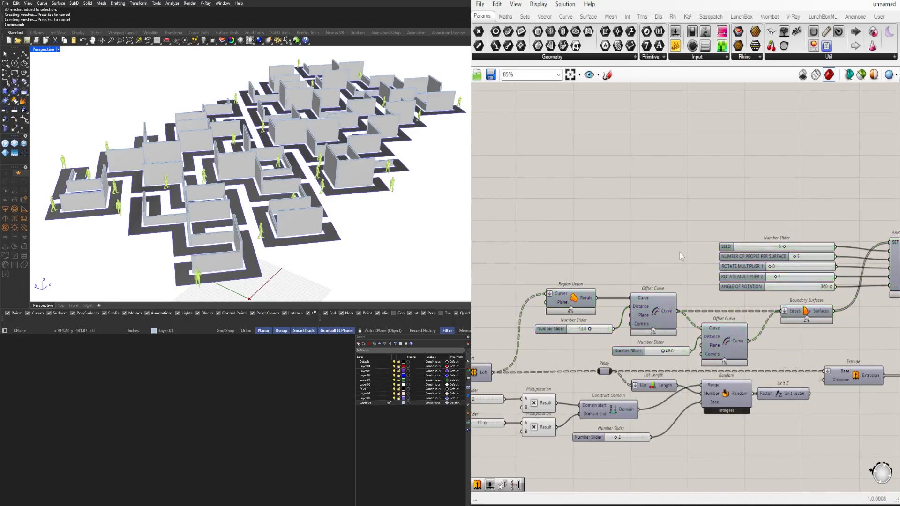
Step: Line up the PEOPLE geometry parameter with the output of the Group component
scroll(680, 253, "down", 4)
right_click_drag(839, 258, 701, 267)
scroll(702, 267, "up", 3)
right_click_drag(768, 297, 705, 285)
scroll(705, 284, "down", 1)
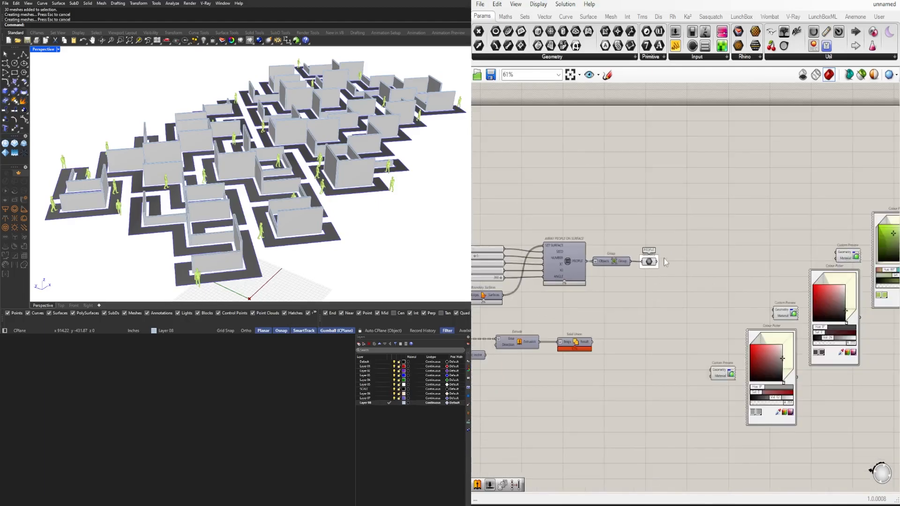
left_click(651, 261)
Step: Turn off the preview of all definition components up to the PEOPLE parameter, excluding the Custom Preview components
scroll(685, 237, "down", 8)
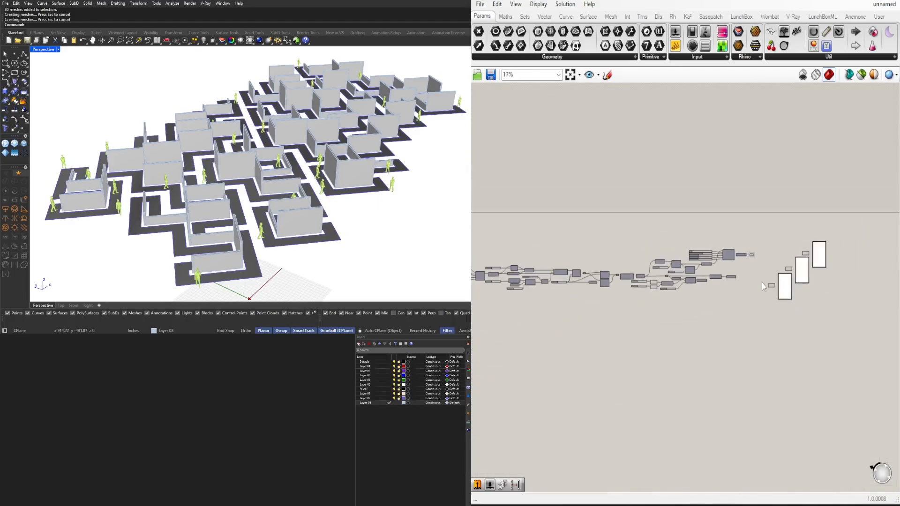
left_click_drag(761, 249, 553, 321)
middle_click(595, 246)
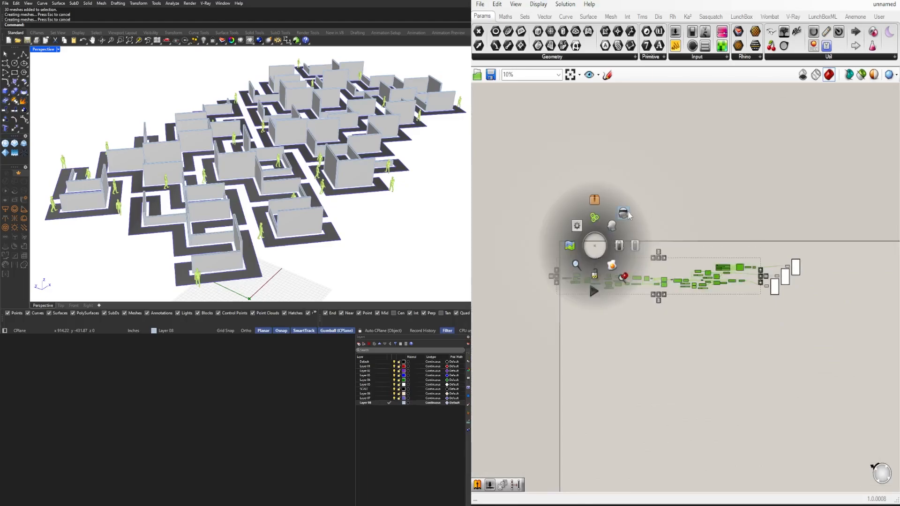
left_click(625, 214)
left_click(864, 336)
left_click_drag(858, 336, 564, 243)
scroll(566, 248, "up", 3)
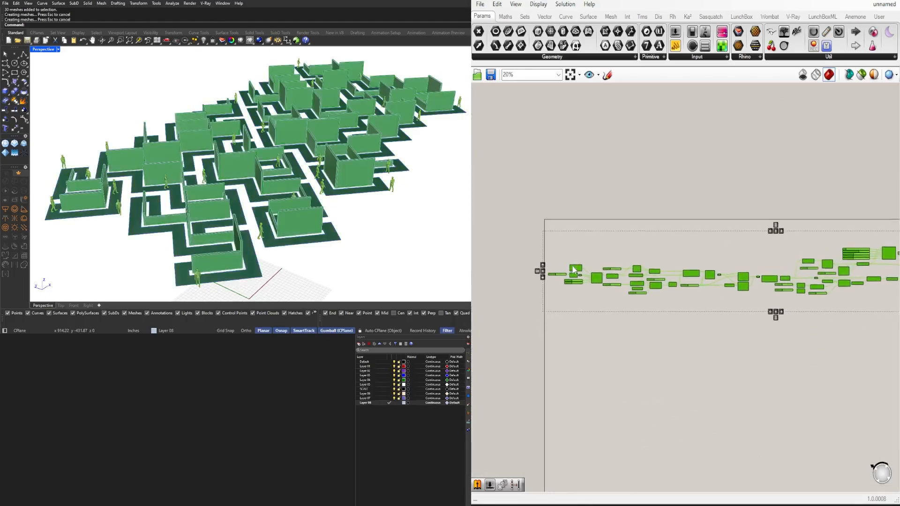
left_click(571, 245)
Step: Zoom the definition and the Rhino perspective view to their extents and frame the whole gallery model
scroll(823, 284, "up", 7)
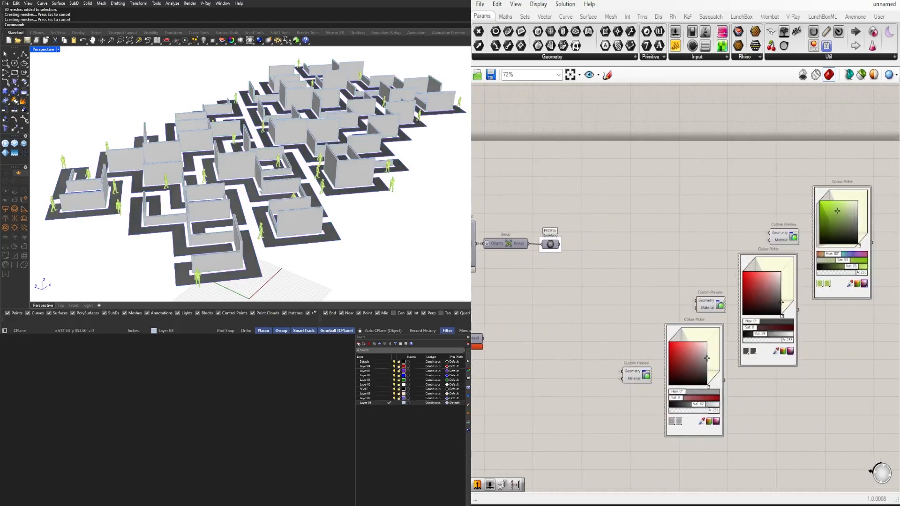
right_click_drag(259, 190, 351, 174)
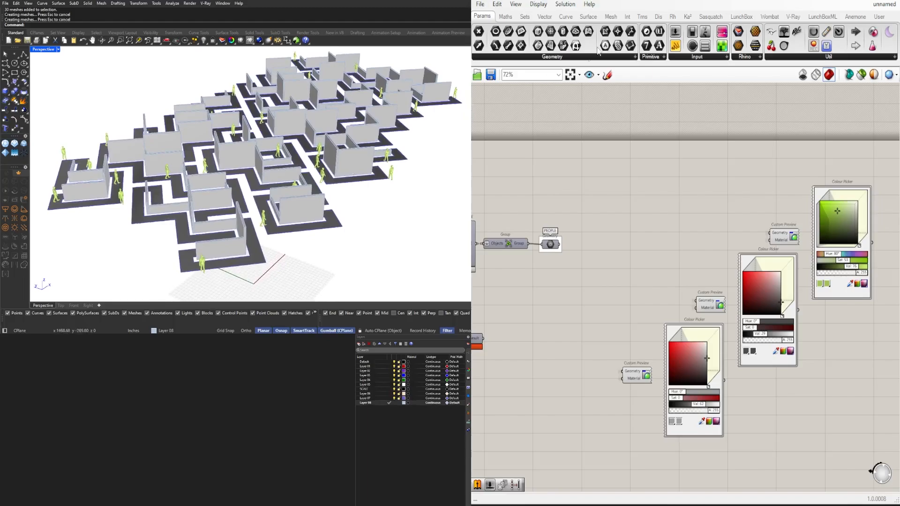
left_click(570, 74)
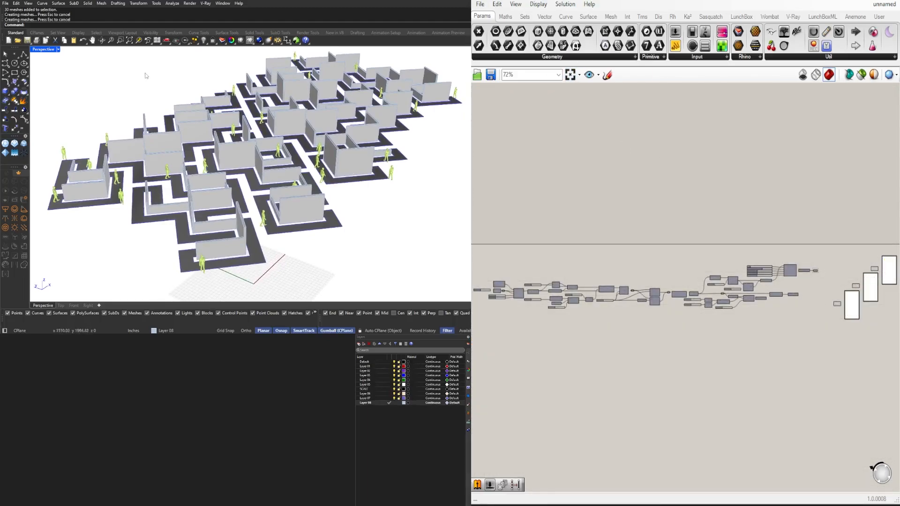
type("Z")
key("Return")
type("e")
key("Return")
scroll(239, 157, "up", 6)
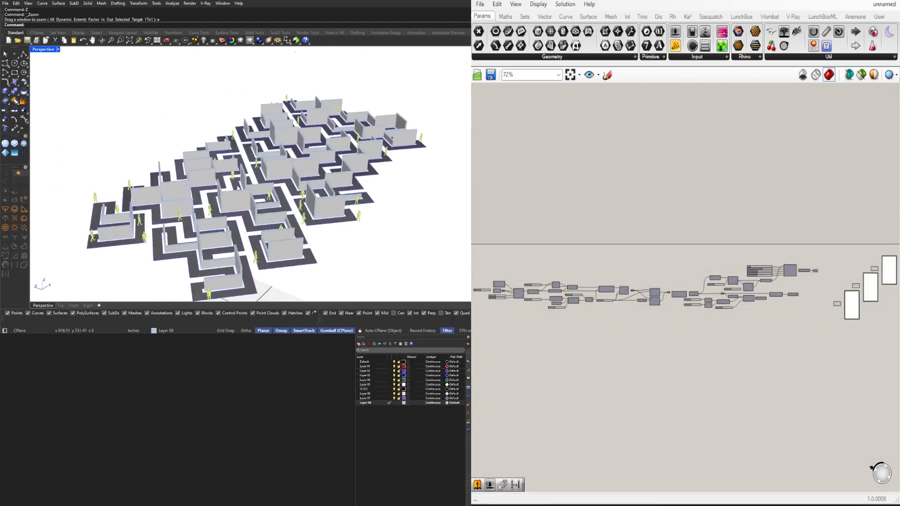
right_click_drag(239, 157, 228, 169)
scroll(229, 164, "up", 2)
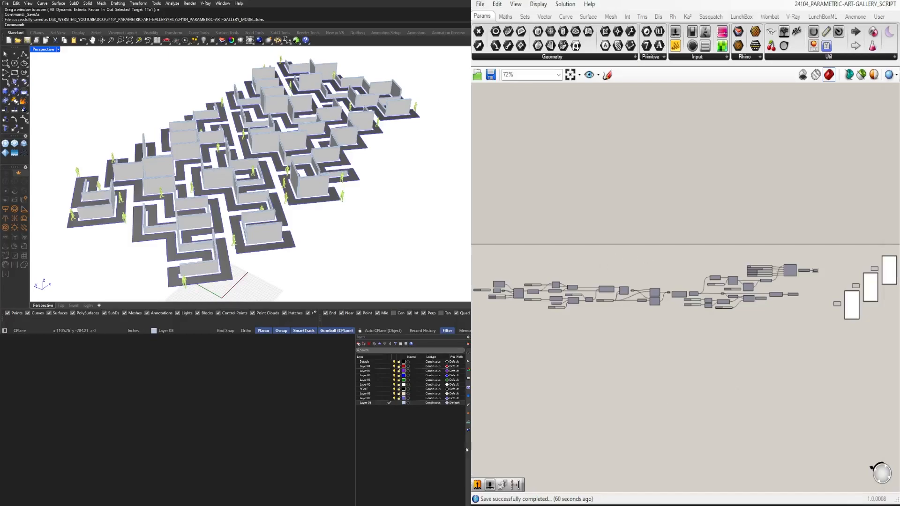
Step: Rename the slider feeding the grid size Multiplication as CELL SIZE and put it in its own group
scroll(637, 305, "up", 6)
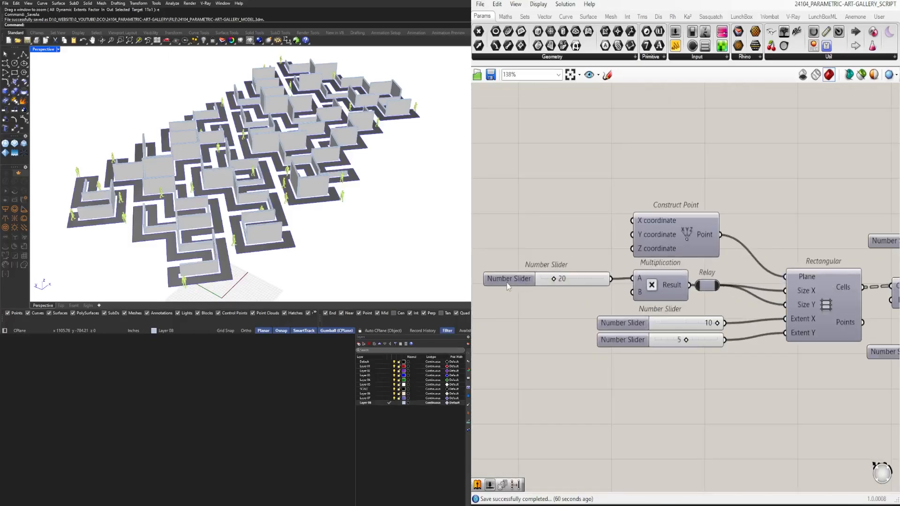
left_click(506, 281)
right_click(530, 281)
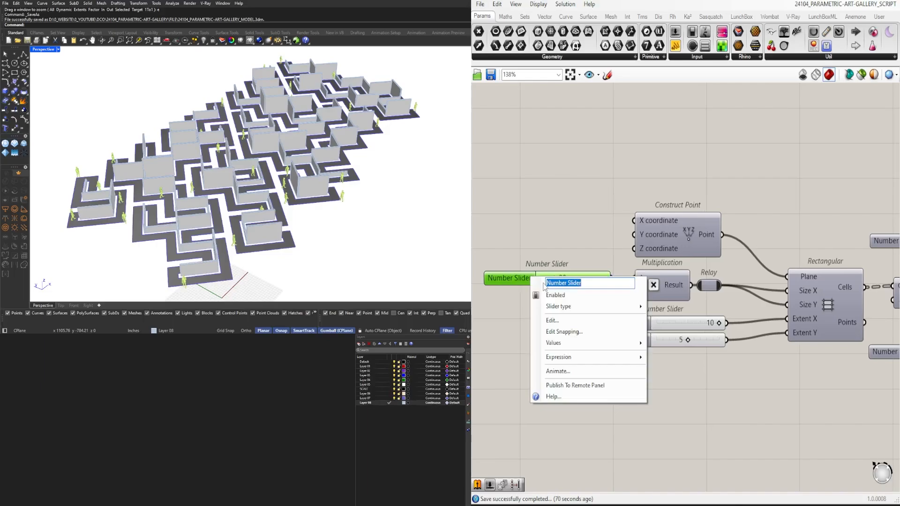
type("CELL SIZE")
key("Return")
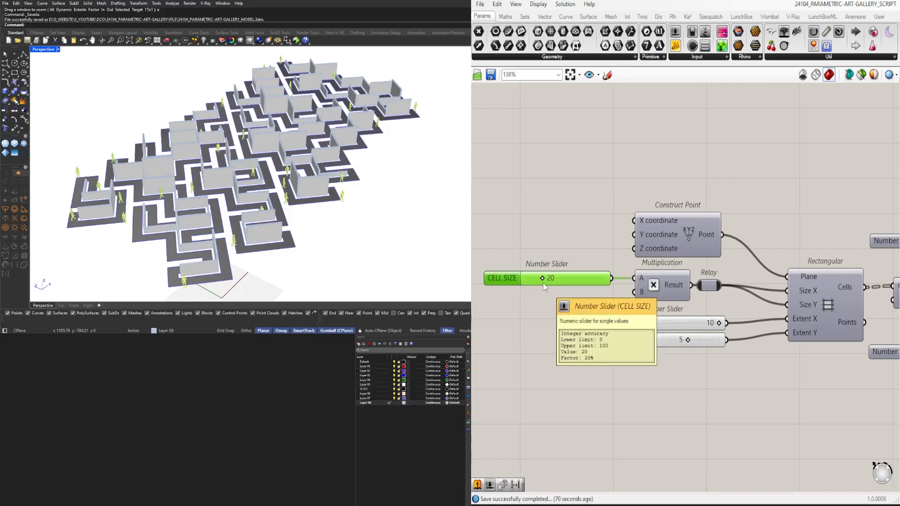
Step: Space the Extent Y slider further below the Extent X slider and put each of them in its own group
left_click(631, 353)
left_click_drag(632, 353, 631, 361)
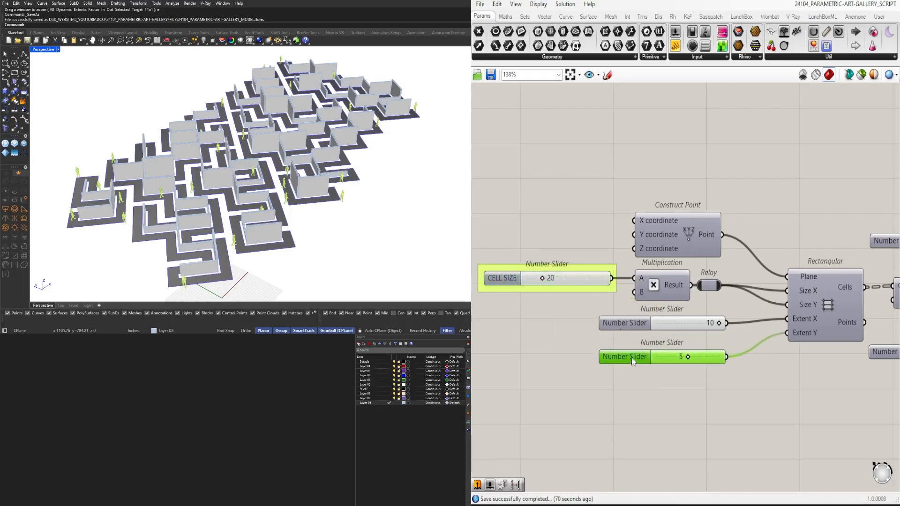
key("ctrl+g")
left_click(628, 325)
key("ctrl+g")
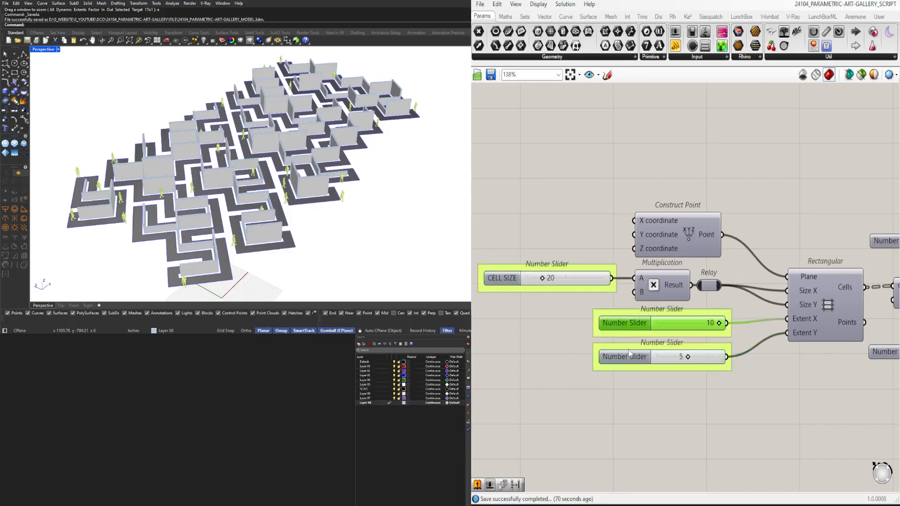
Step: Rename the Rectangular grid's two extent sliders as X EXTENT and Y EXTENT
right_click(631, 324)
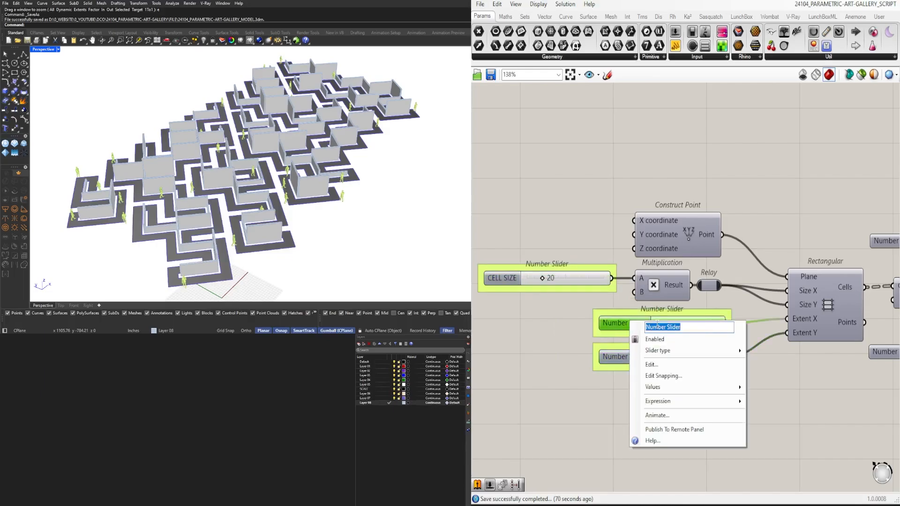
type("X EXTENT")
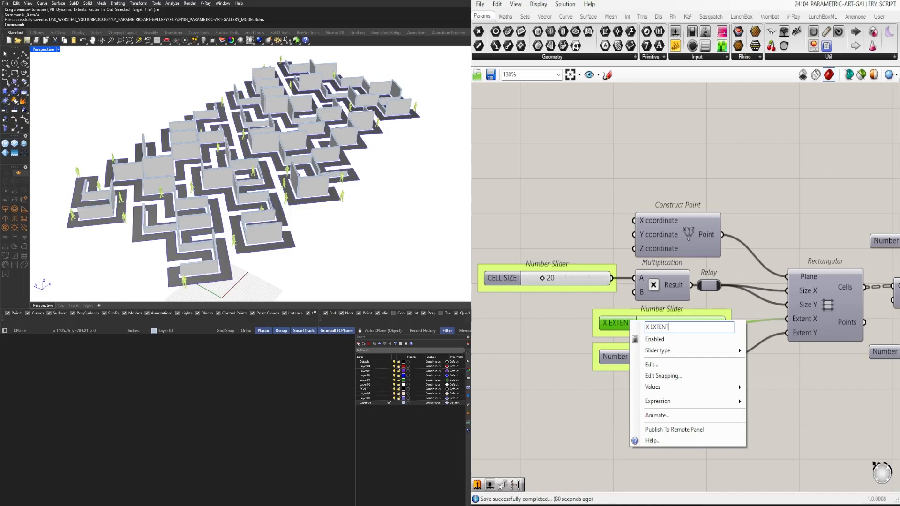
left_click(599, 401)
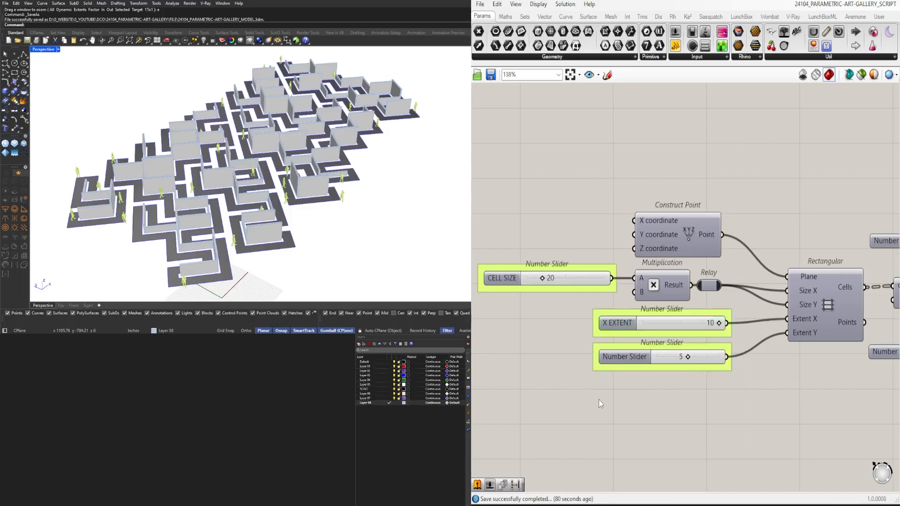
right_click(624, 365)
type("X EXTENT")
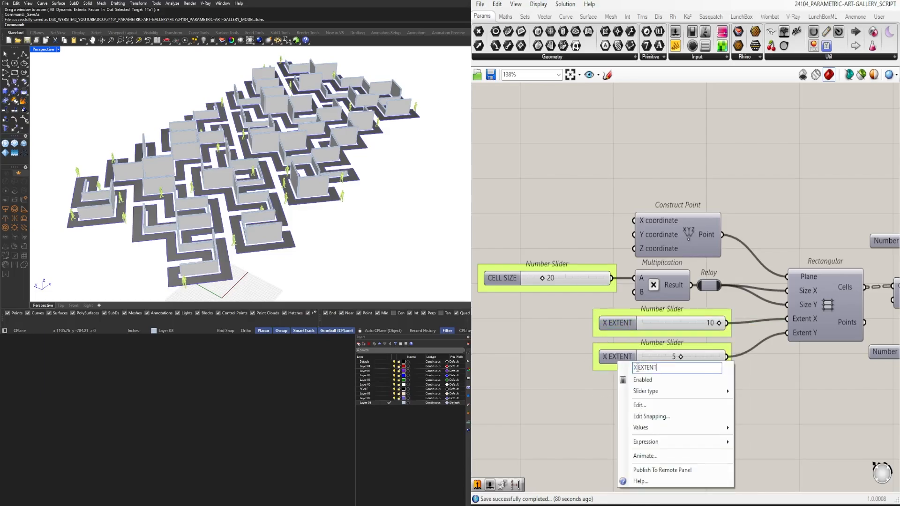
type("Y")
left_click(819, 446)
Step: Set the List Item index slider to 1 and try to internalise its value in the Index input
scroll(819, 443, "down", 4)
right_click_drag(808, 423, 648, 359)
scroll(709, 300, "up", 3)
left_click(719, 256)
right_click_drag(719, 255, 559, 269)
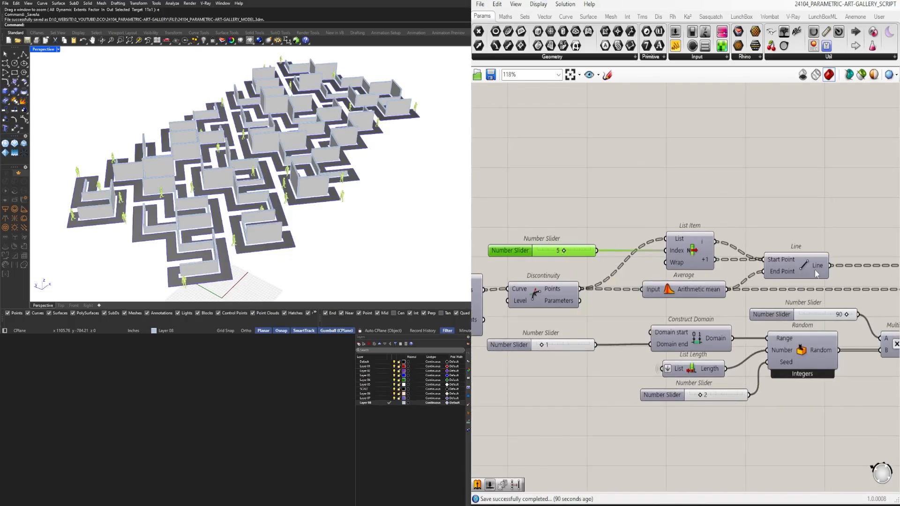
scroll(675, 254, "down", 3)
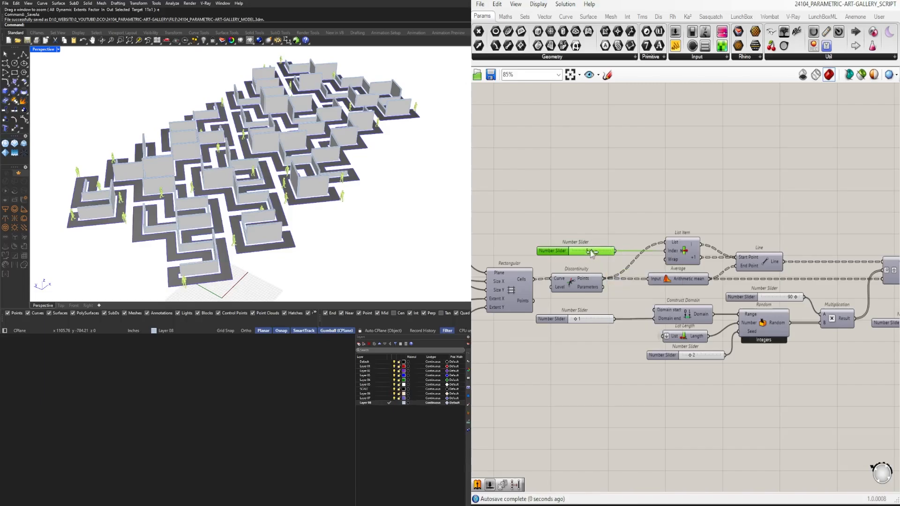
double_click(634, 242)
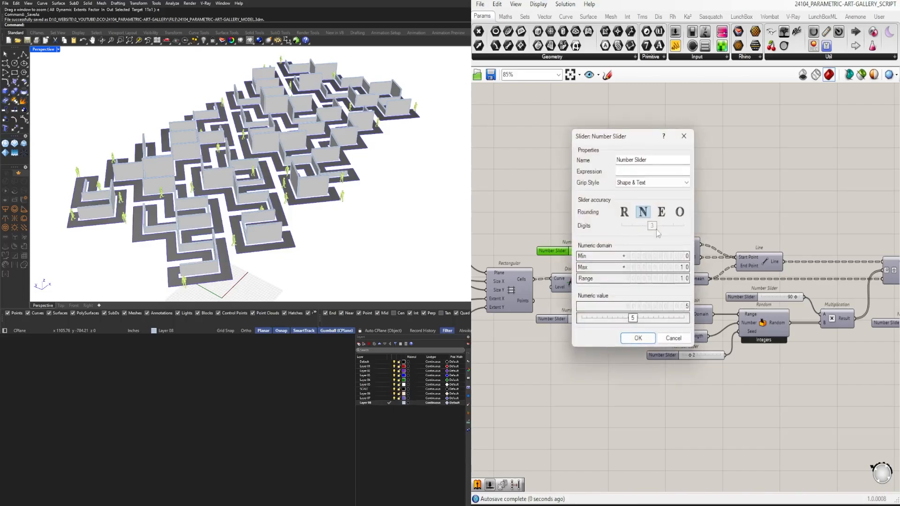
left_click(687, 136)
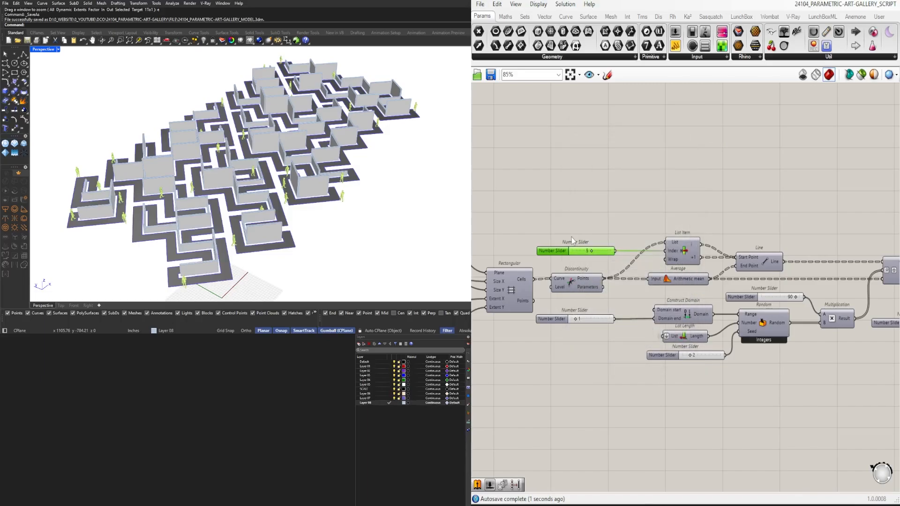
double_click(586, 250)
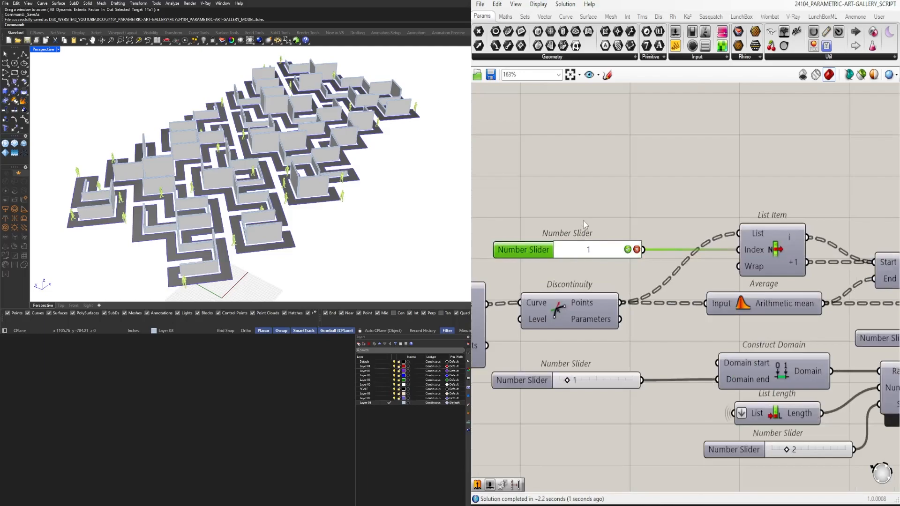
key("Return")
left_click(609, 176)
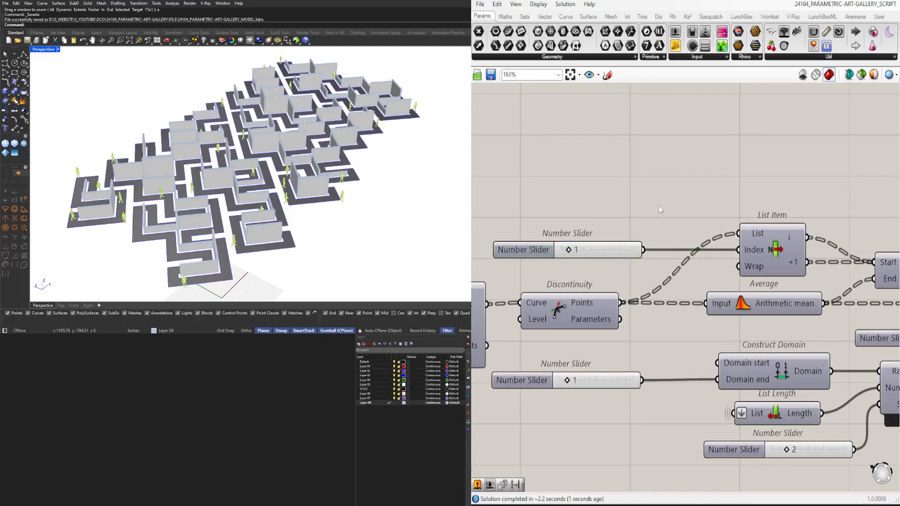
right_click(755, 247)
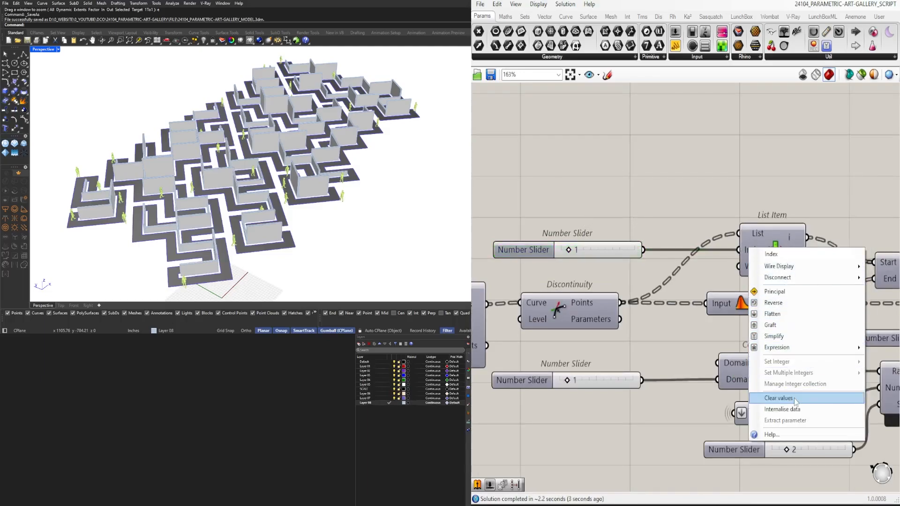
left_click(793, 409)
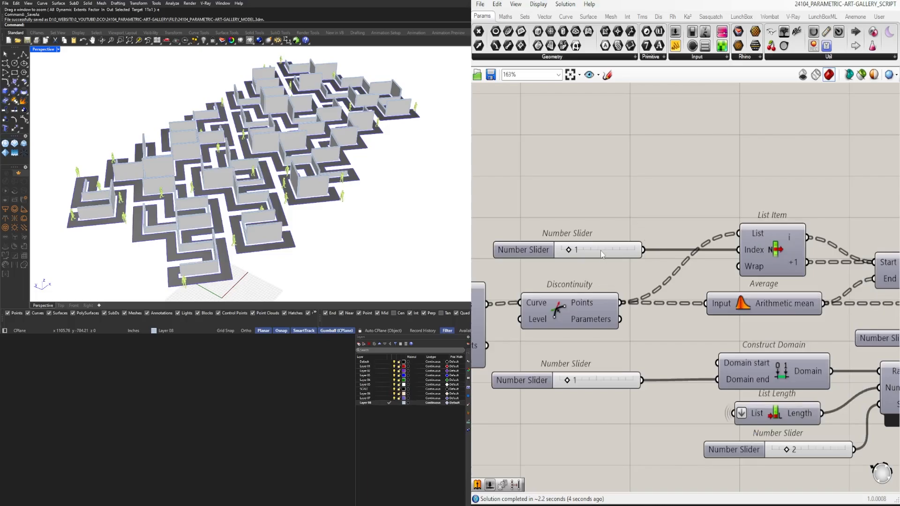
Step: Internalise the value 1 in the Construct Domain's end input and remove the slider that fed it
scroll(610, 347, "down", 2)
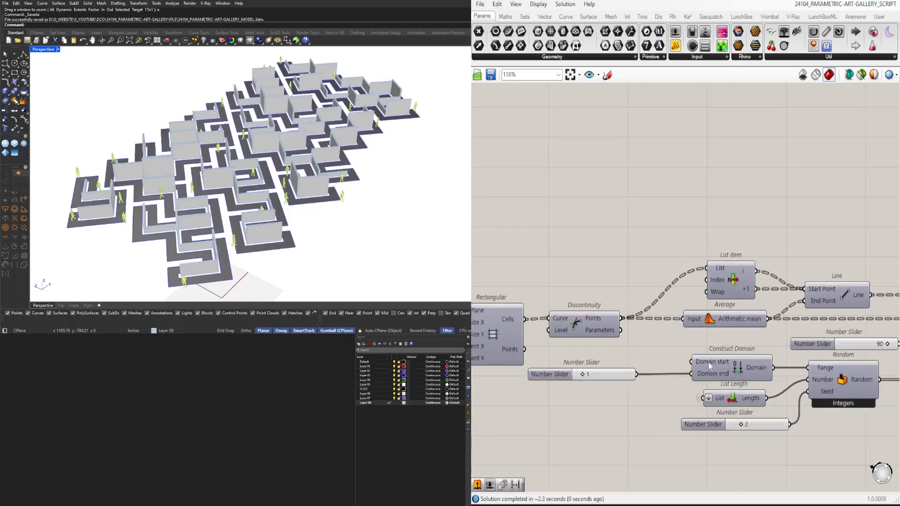
right_click_drag(708, 362, 584, 355)
left_click_drag(548, 356, 585, 360)
right_click(618, 359)
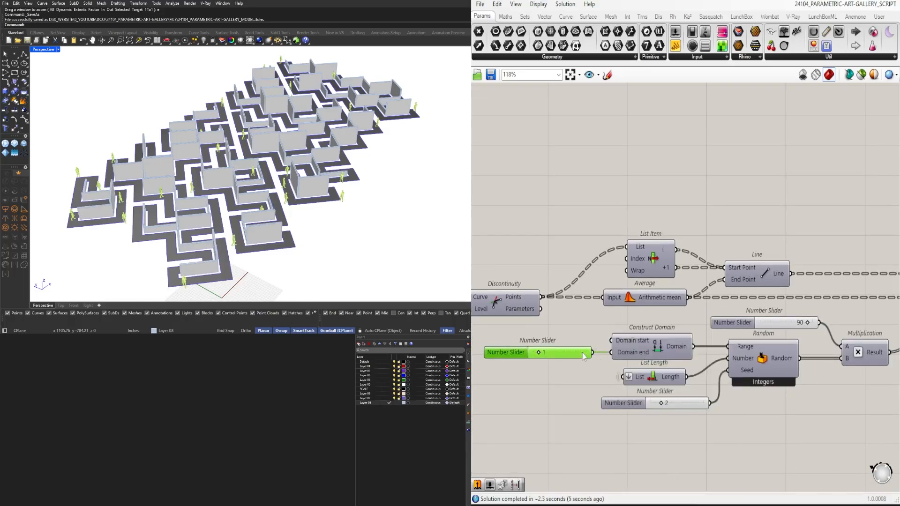
right_click_drag(697, 414, 673, 346)
Step: Rename the slider feeding the Random component's seed as SEED
left_click(618, 334)
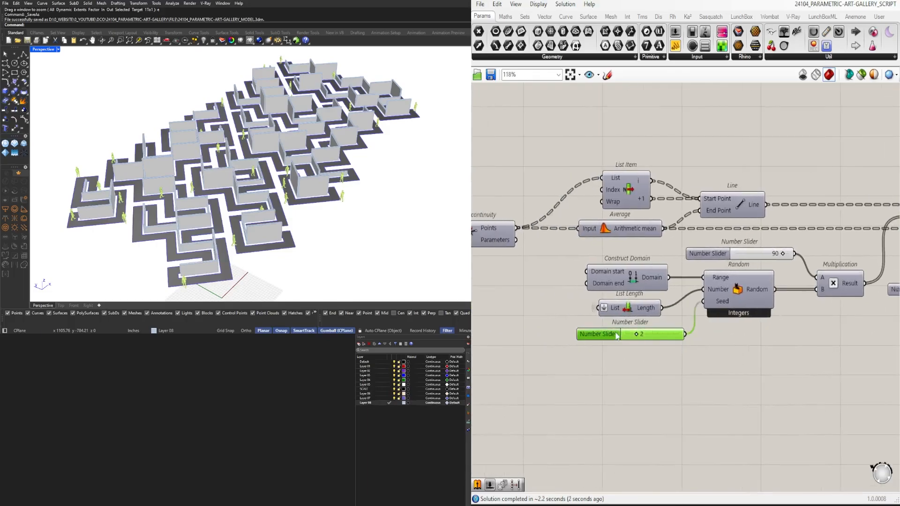
right_click(618, 335)
key("ctrl+a")
type("SEED")
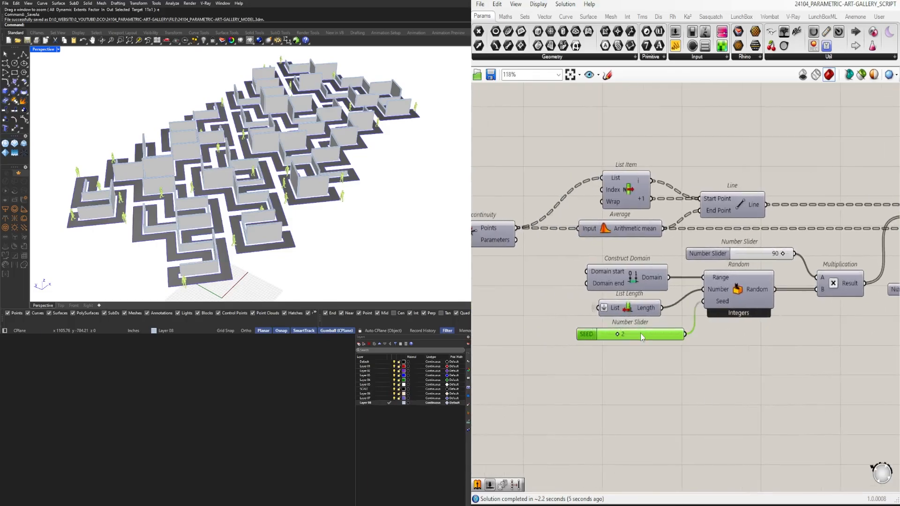
key("Return")
Step: Shift Construct Domain, List Length and the SEED slider away from Random, and put the SEED slider in its own group
left_click_drag(636, 389, 622, 279)
left_click_drag(620, 279, 596, 279)
left_click(587, 344)
left_click(567, 335)
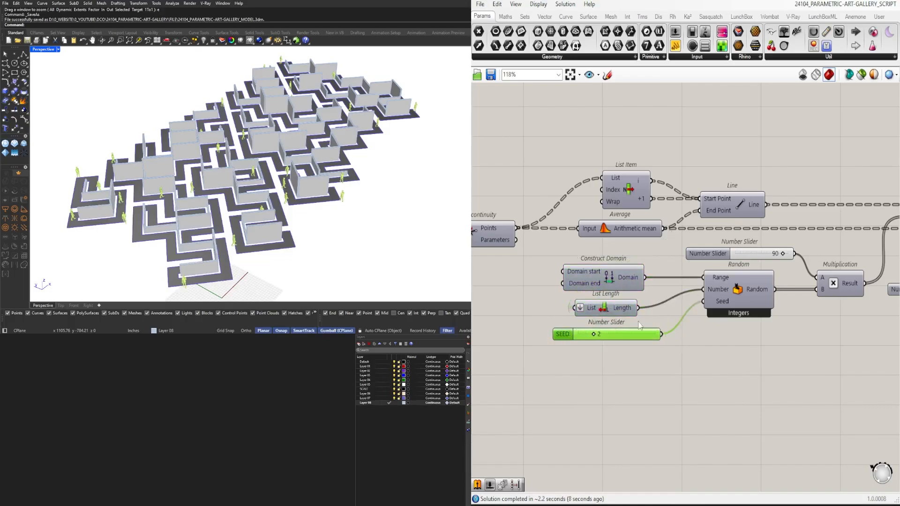
key("ctrl+g")
Step: Internalise the value 90 in input A of the Multiplication after Random and remove its slider
scroll(815, 366, "down", 2)
right_click_drag(814, 365, 704, 388)
scroll(644, 332, "up", 3)
scroll(646, 333, "up", 1)
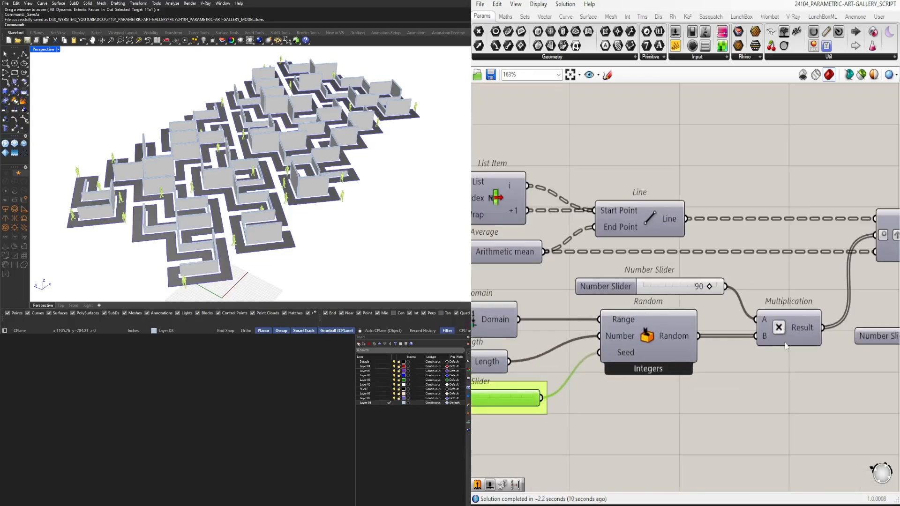
right_click(765, 322)
left_click(798, 473)
Step: Put the 3.50 slider feeding Extend Curve's start and end in its own group
scroll(631, 281, "down", 3)
scroll(579, 323, "up", 2)
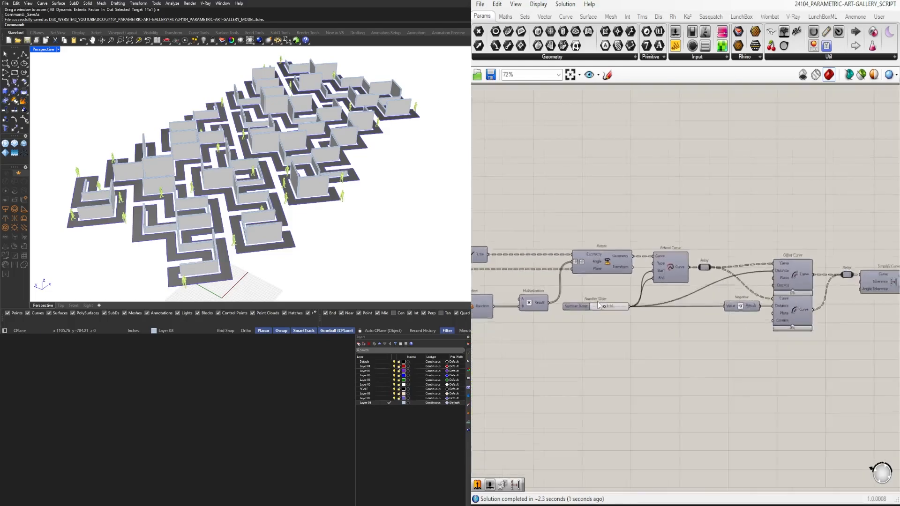
left_click(571, 311)
key("ctrl+g")
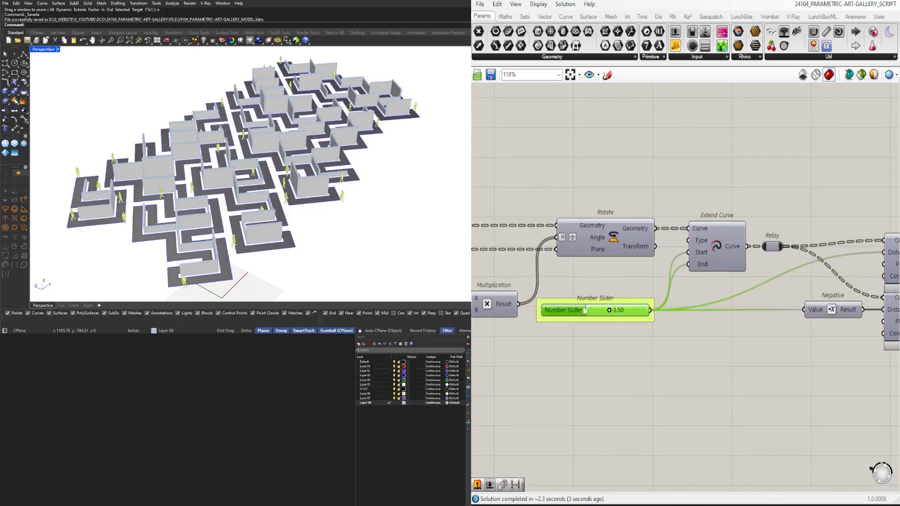
left_click(674, 265)
Step: Add a Division component just after the grouped 3.50 slider
scroll(688, 306, "down", 2)
right_click_drag(702, 303, 611, 314)
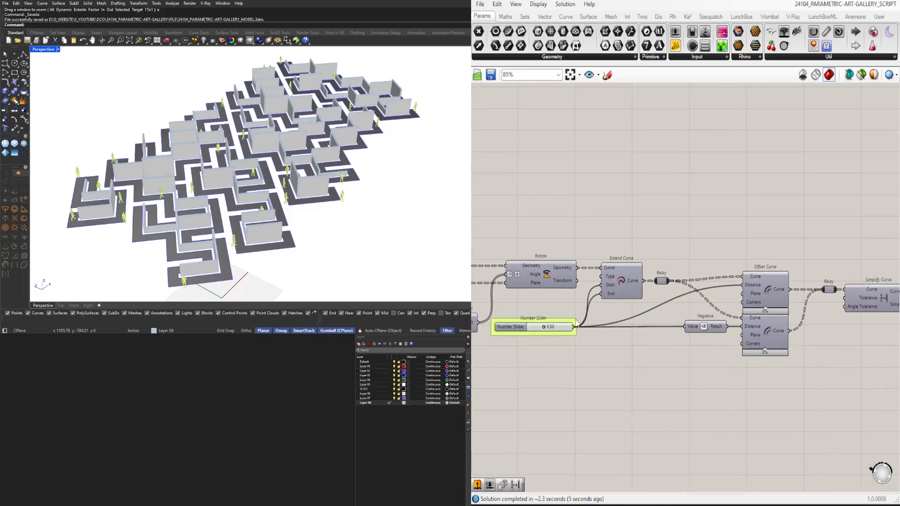
scroll(681, 293, "up", 3)
double_click(665, 345)
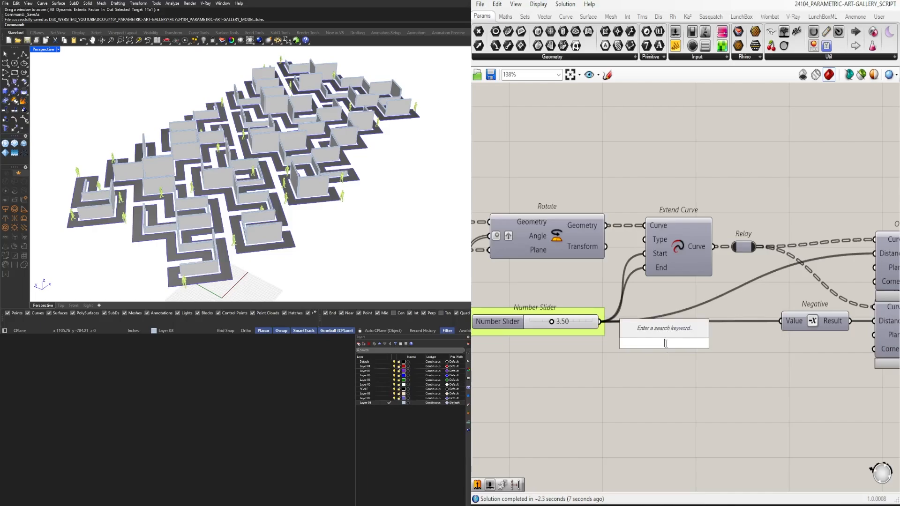
type("/")
left_click(645, 332)
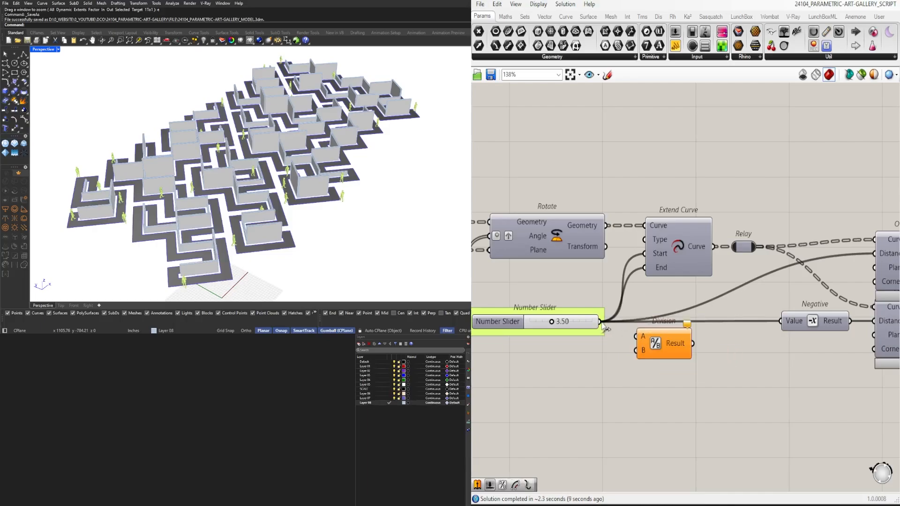
Step: Insert two Relays in a row on the slider's wires to Negative and Offset Curve, with the Division beside them
left_click_drag(604, 328, 615, 330)
left_click_drag(602, 322, 634, 275)
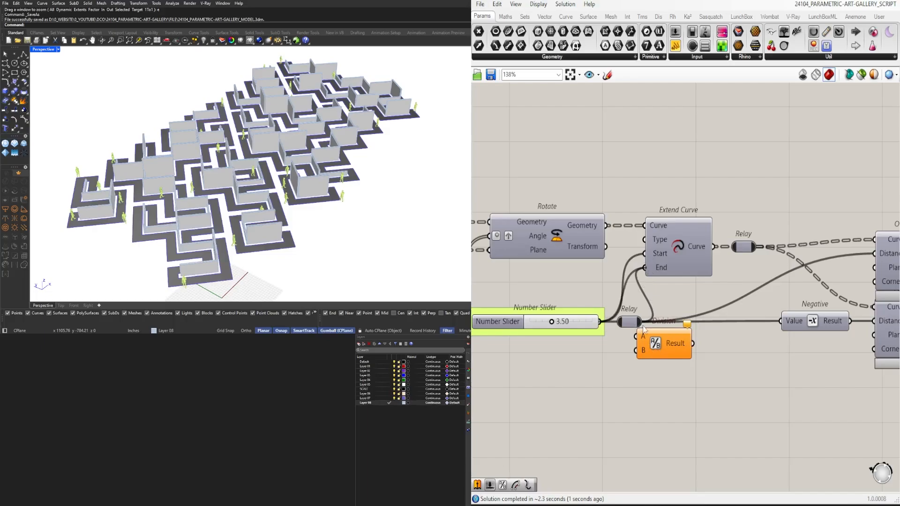
left_click_drag(657, 345, 695, 335)
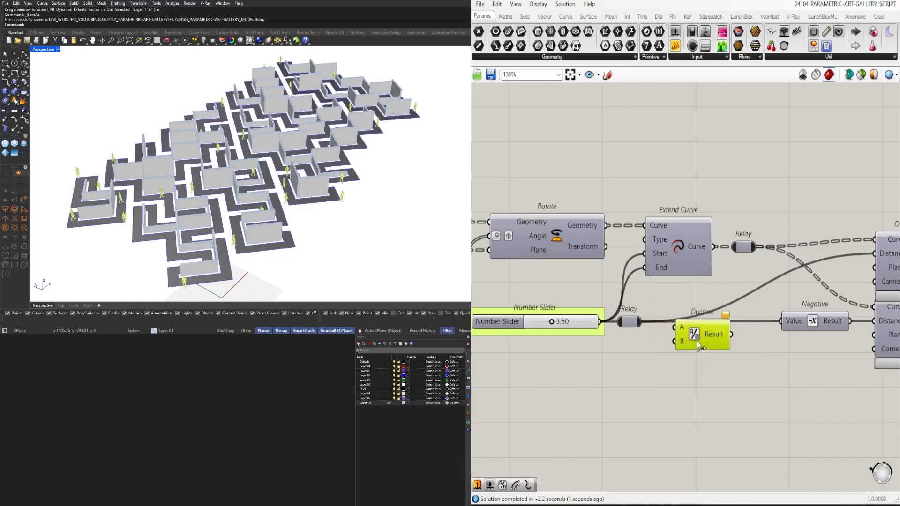
key("ctrl+z")
key("ctrl+z")
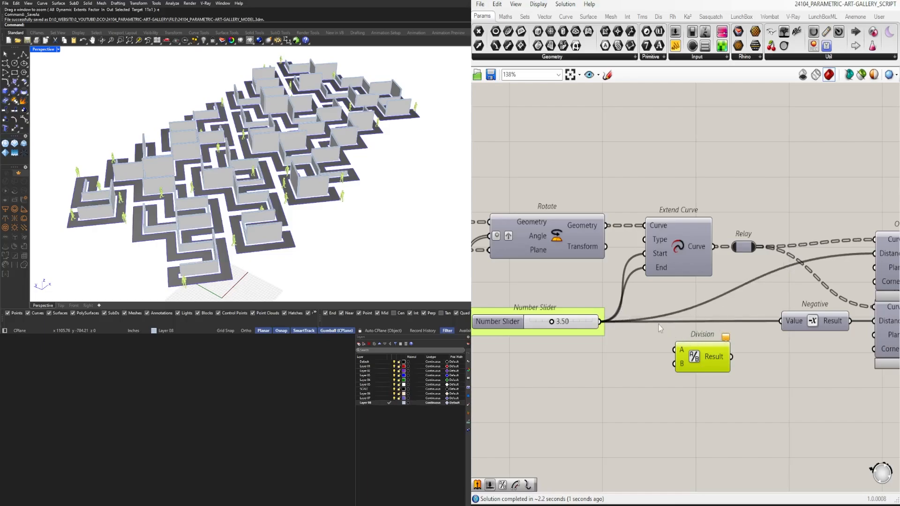
key("ctrl+y")
left_click(664, 300)
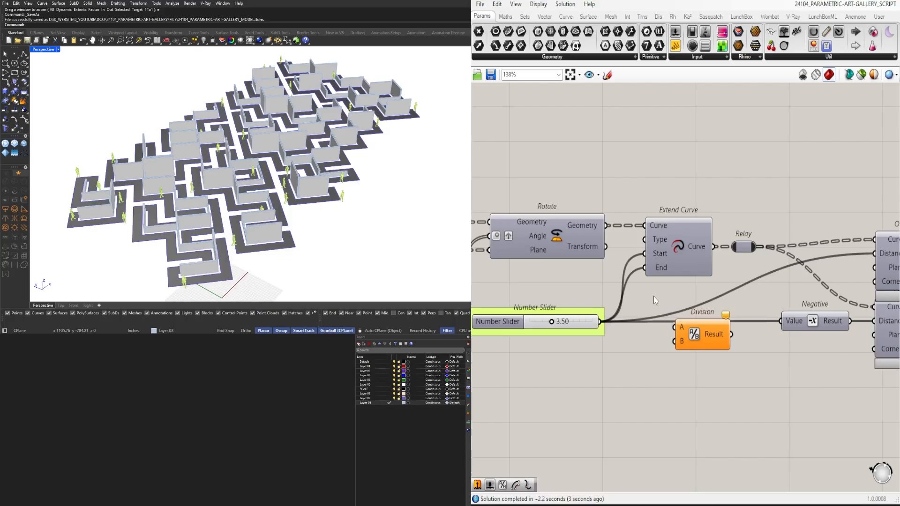
key("ctrl+y")
scroll(652, 295, "down", 1)
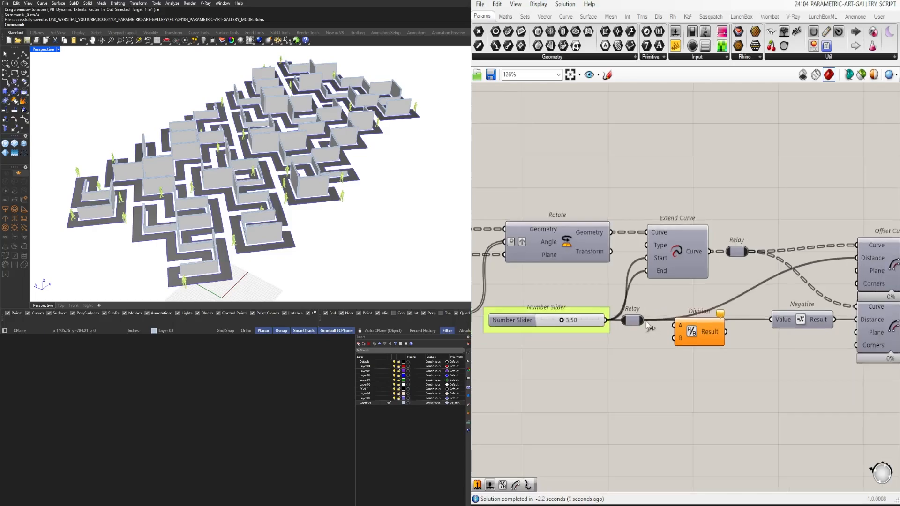
key("ctrl+y")
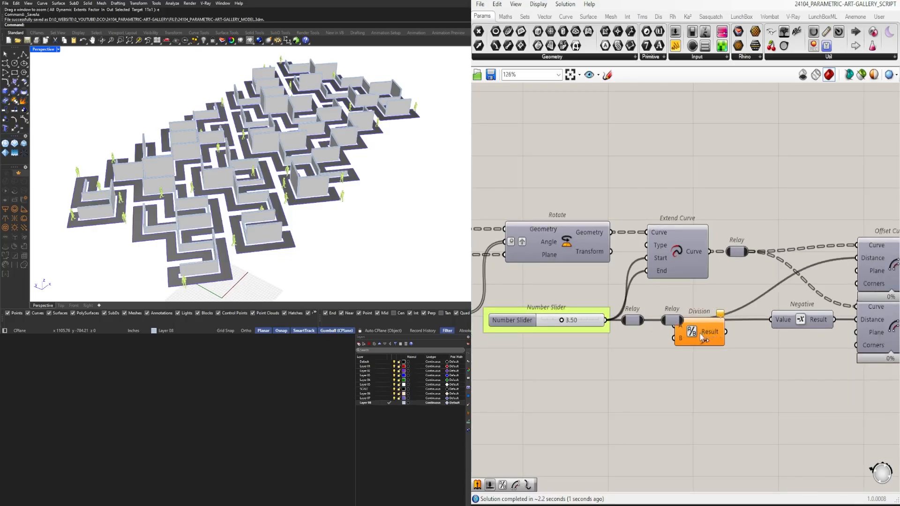
Step: Wire the Division between the two Relays and place it with the second Relay just below Extend Curve
left_click_drag(667, 318, 661, 344)
left_click_drag(658, 351, 685, 336)
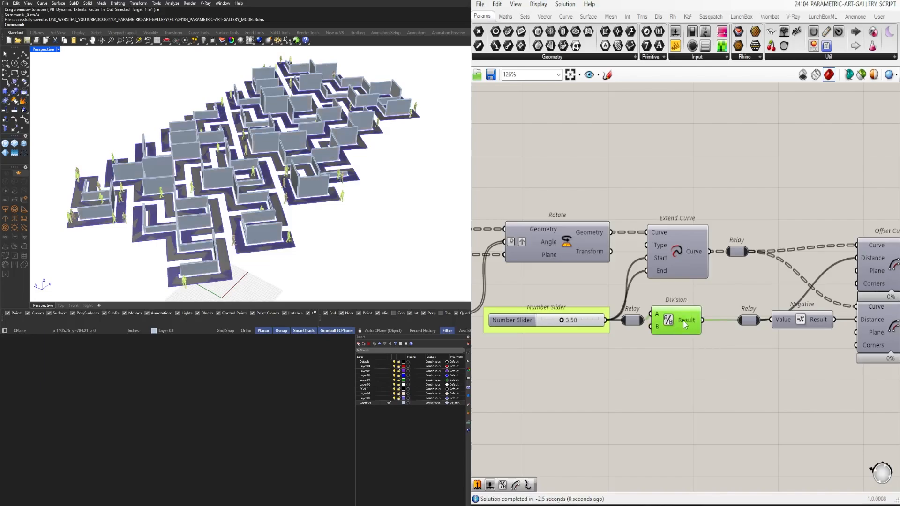
left_click_drag(679, 327, 675, 309)
left_click(748, 323)
left_click_drag(747, 325, 680, 317)
left_click_drag(676, 333, 687, 313)
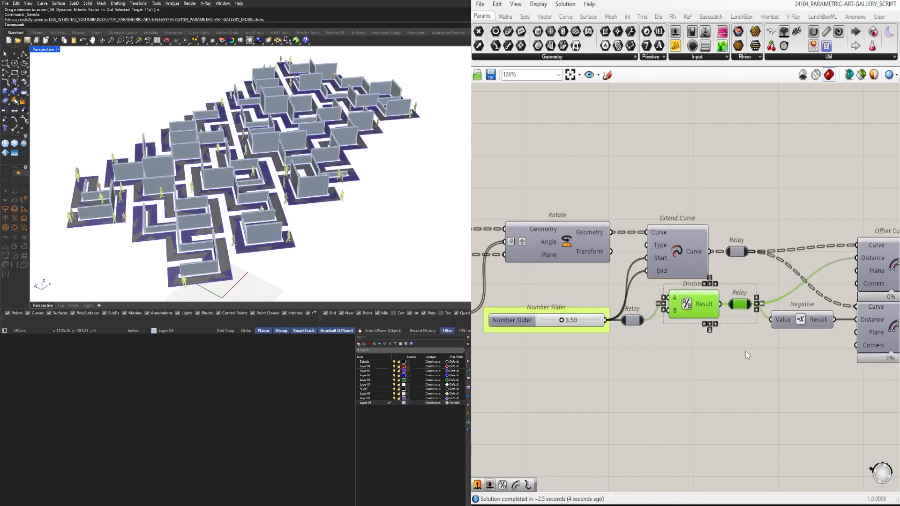
Step: Shift Extend Curve and its output Relay slightly towards the Offset Curves and turn off the Division's preview
left_click_drag(760, 268, 689, 230)
left_click_drag(678, 237, 688, 238)
left_click(728, 194)
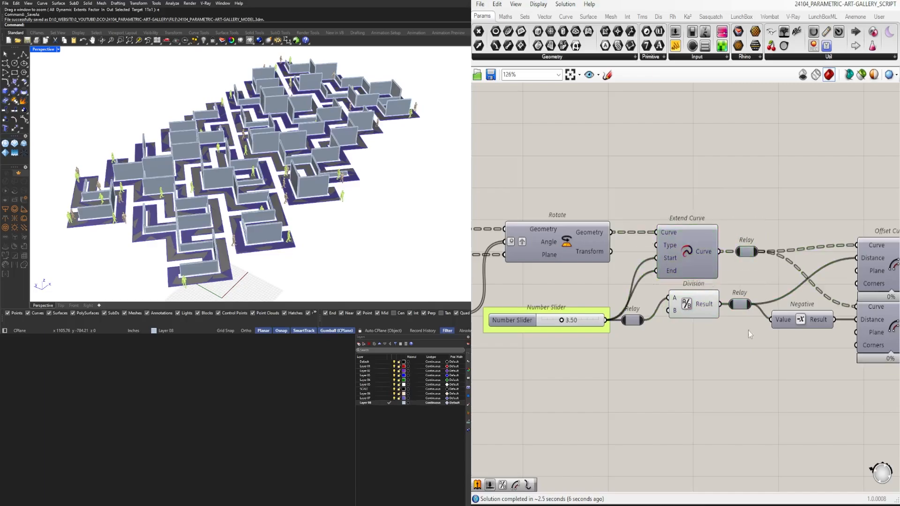
left_click_drag(749, 331, 704, 248)
middle_click(711, 235)
left_click(739, 204)
left_click(740, 202)
Step: Rename the sliders feeding the two wall height Multiplications as MIN HEIGHT and MAX HEIGHT
scroll(738, 222, "down", 5)
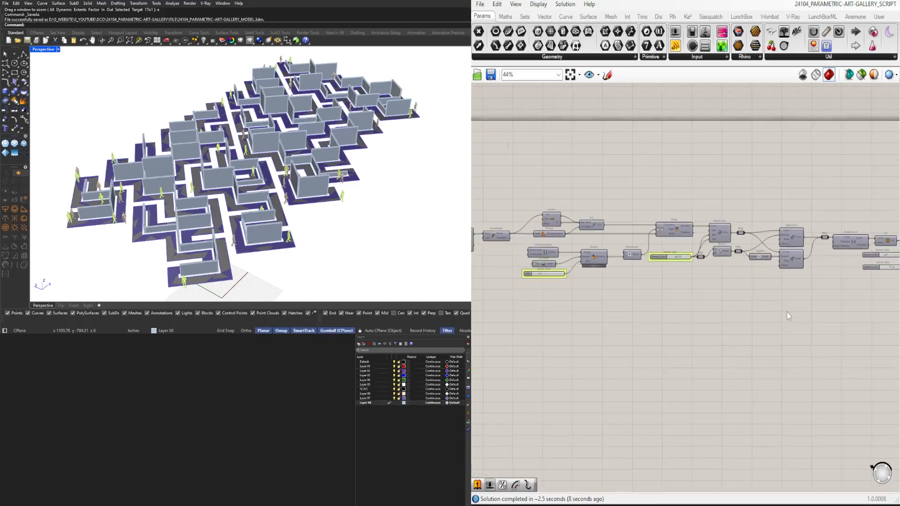
right_click_drag(787, 312, 646, 321)
scroll(734, 272, "up", 5)
right_click_drag(734, 271, 608, 318)
right_click_drag(682, 319, 705, 322)
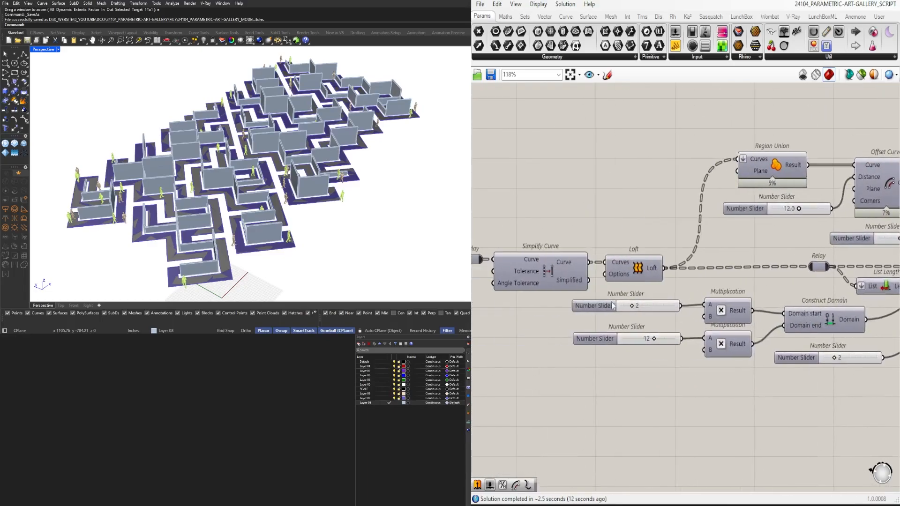
right_click(599, 305)
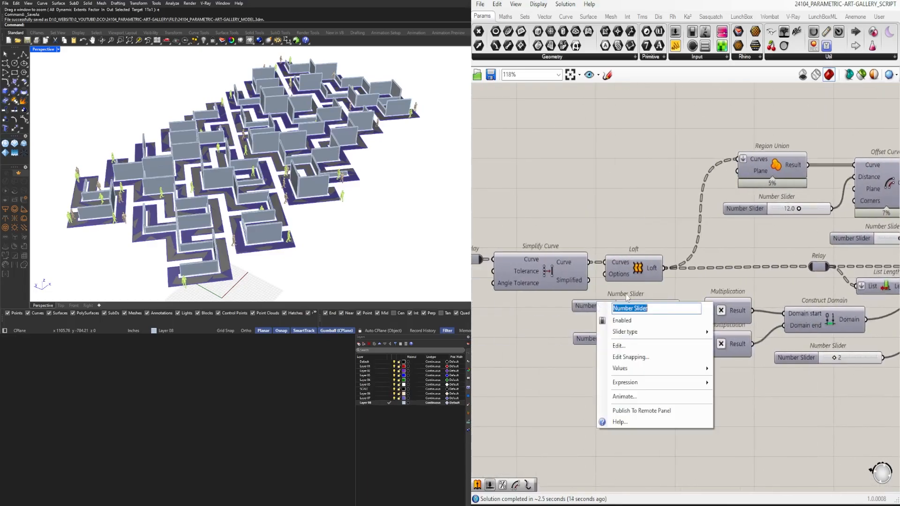
type("MIN HEIGHT")
key("Return")
right_click(594, 339)
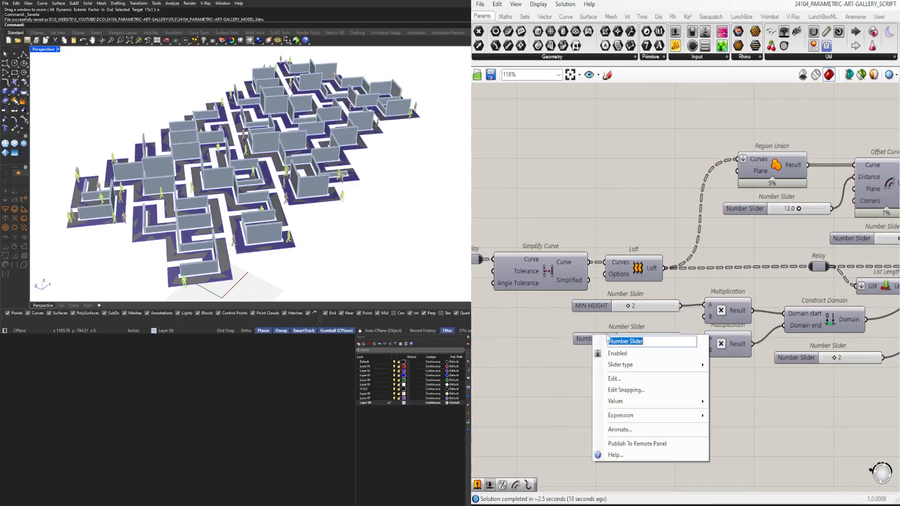
type("MAX HEIGHT")
key("Return")
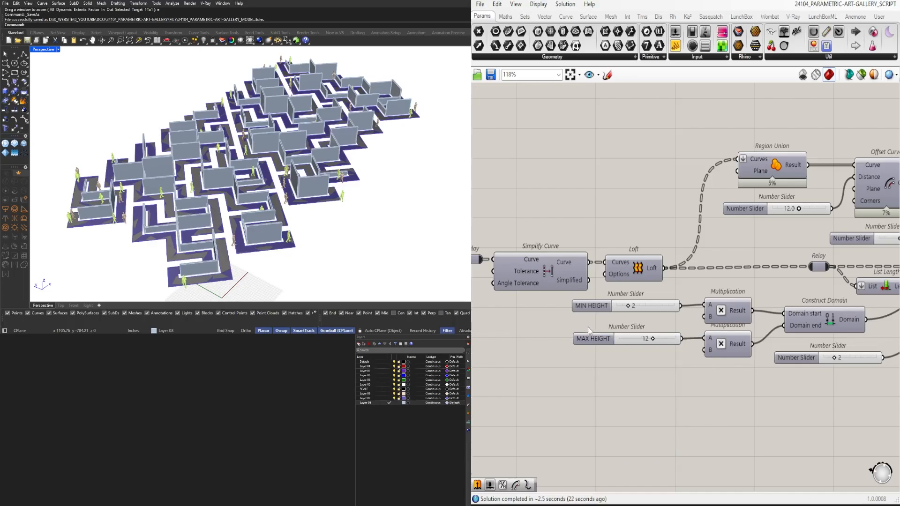
Step: Align the MIN HEIGHT and MAX HEIGHT sliders and put each of them in its own group
left_click(590, 340)
left_click_drag(589, 342, 587, 341)
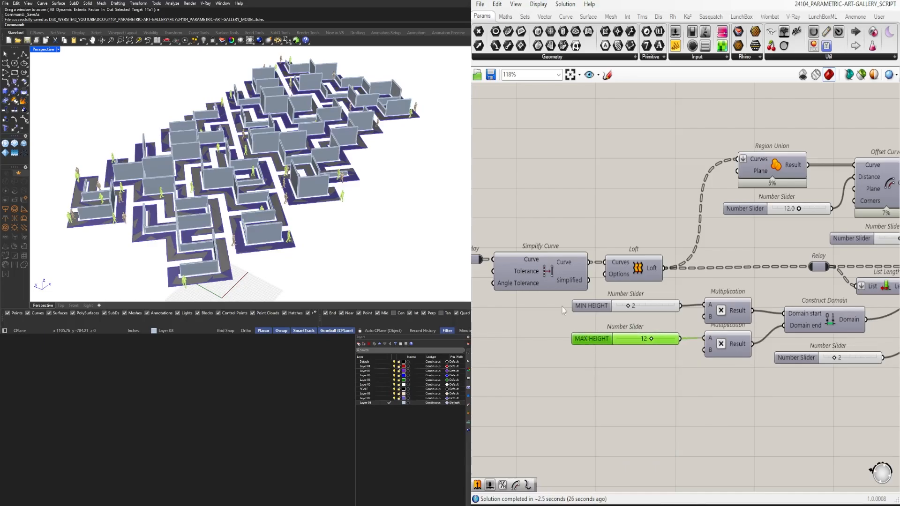
left_click(591, 306)
key("ctrl+g")
left_click_drag(590, 304, 589, 308)
left_click(679, 388)
Step: Group the first Offset Curve's distance slider, rename it OFFSET FROM WALL, and move that Offset Curve clear of it
scroll(707, 394, "down", 3)
scroll(704, 351, "up", 3)
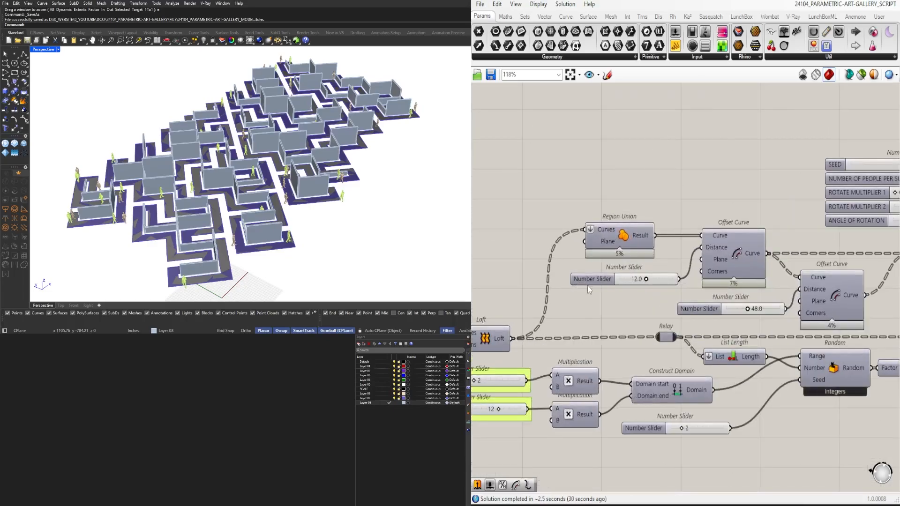
left_click(589, 280)
key("ctrl+g")
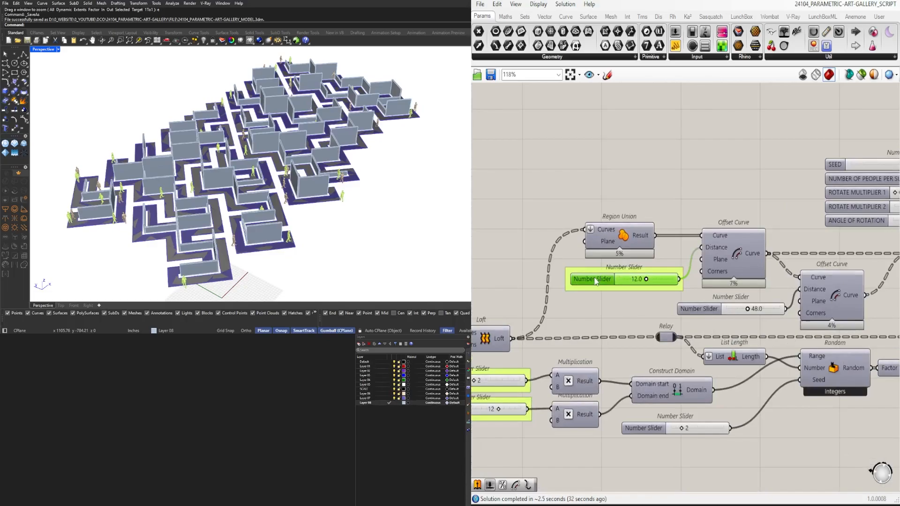
right_click(594, 277)
left_click(749, 249)
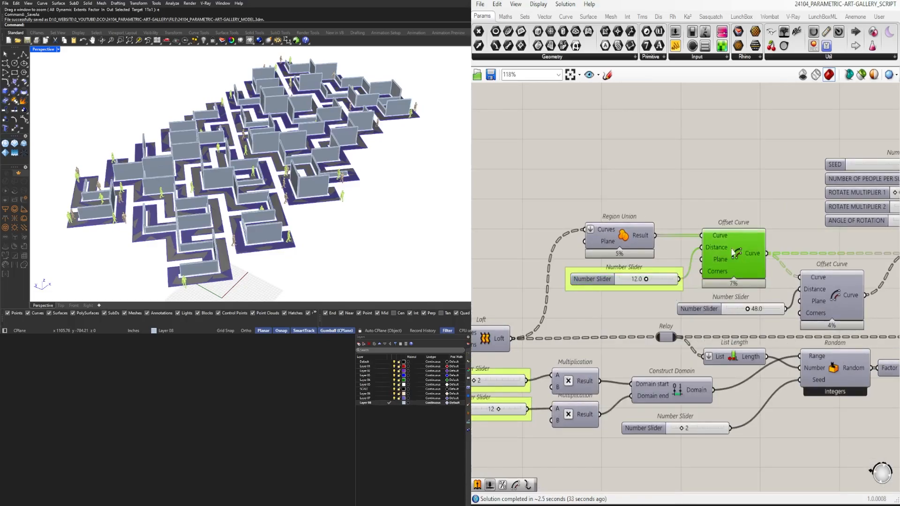
right_click(587, 278)
type("OF")
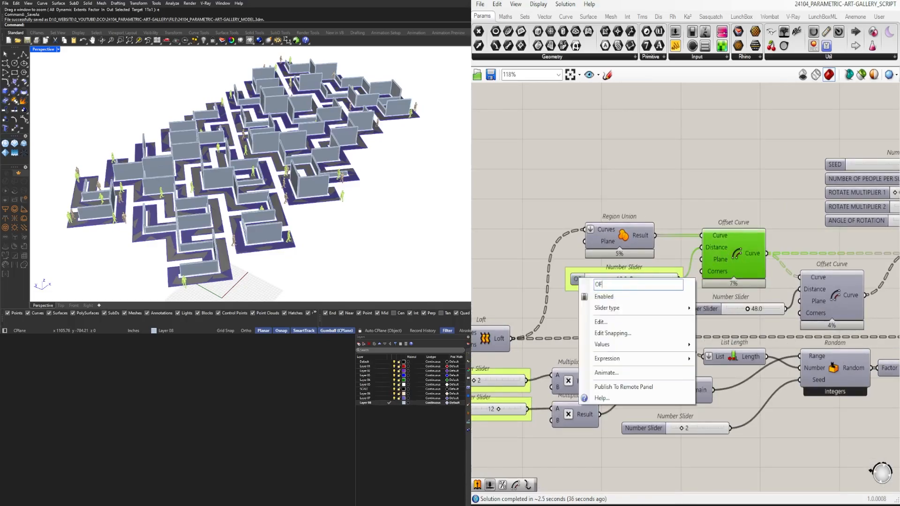
type("FSET FROM WALL")
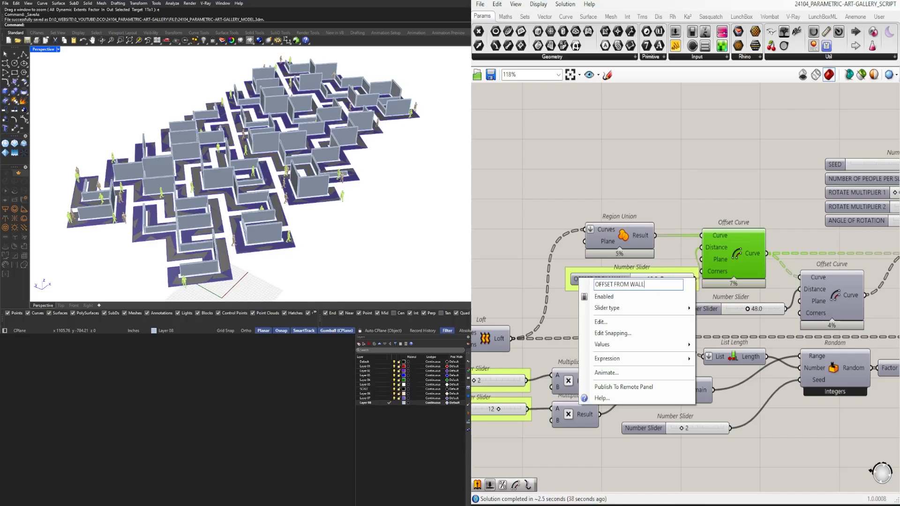
key("Return")
left_click_drag(754, 252, 782, 252)
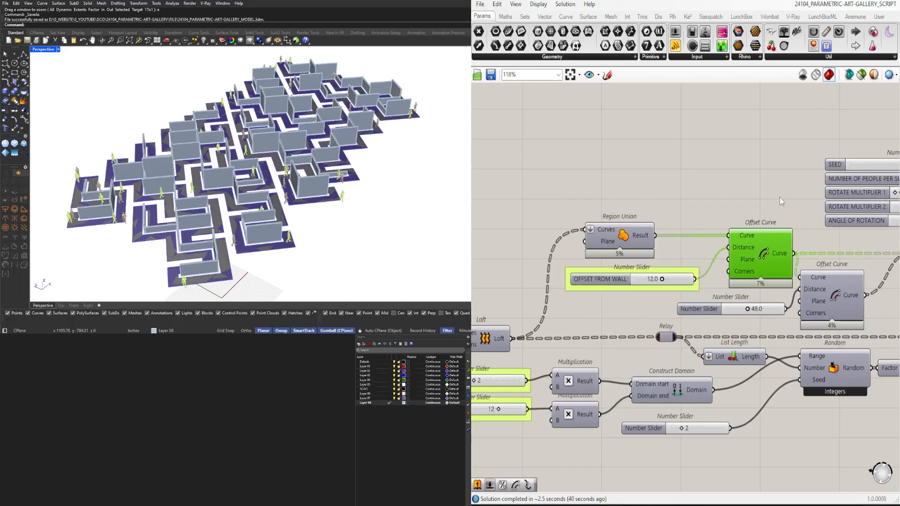
Step: Move the second Offset Curve slightly away from its distance slider and rename that slider PATH WIDTH
right_click_drag(851, 305, 722, 289)
left_click_drag(722, 288, 734, 288)
right_click(584, 294)
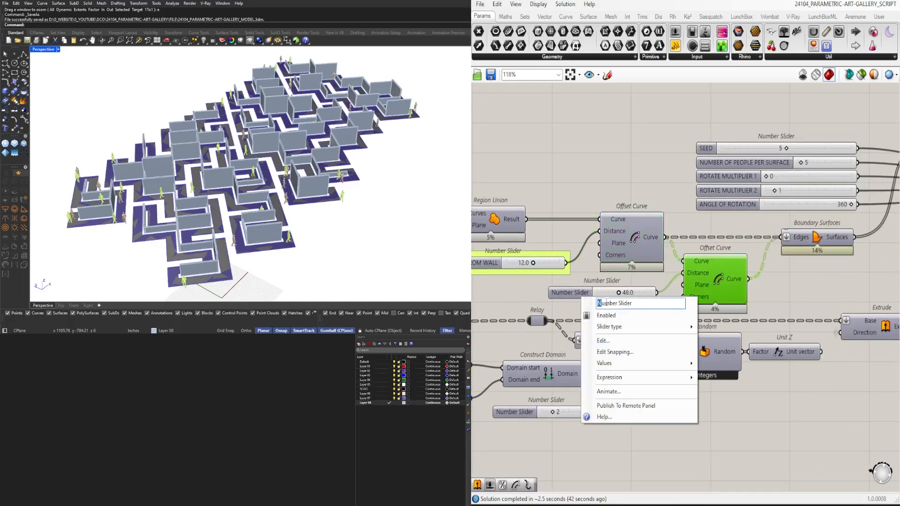
type("pa")
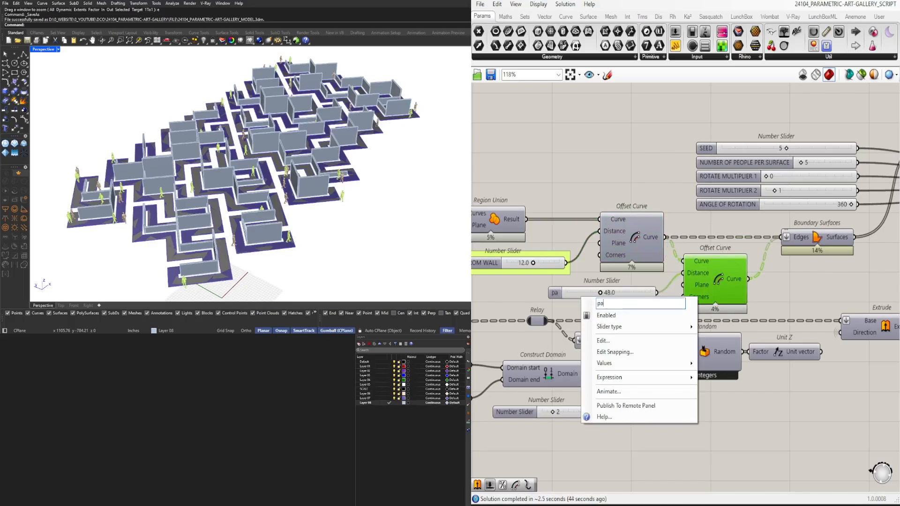
key("BackSpace")
type("PATH WIDTH")
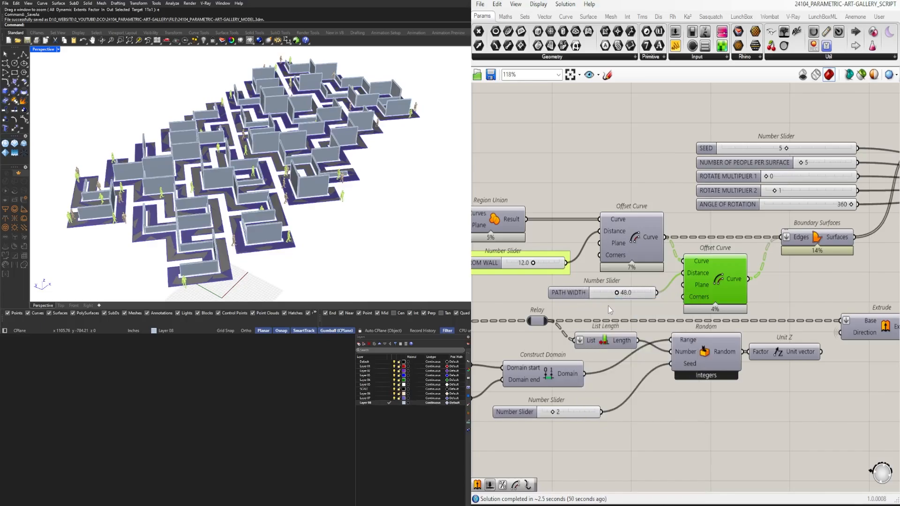
Step: Finish renaming the PATH WIDTH slider and put it in its own group
key("Return")
key("ctrl+g")
scroll(571, 325, "down", 1)
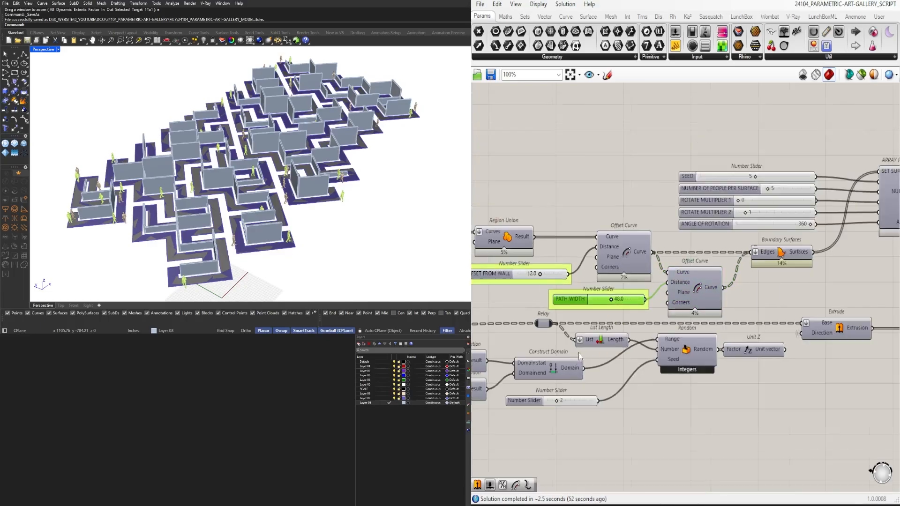
Step: Rename the slider feeding the Random component's seed as SEED - HEIGHT and put it in its own group
right_click_drag(564, 392, 622, 387)
right_click(584, 397)
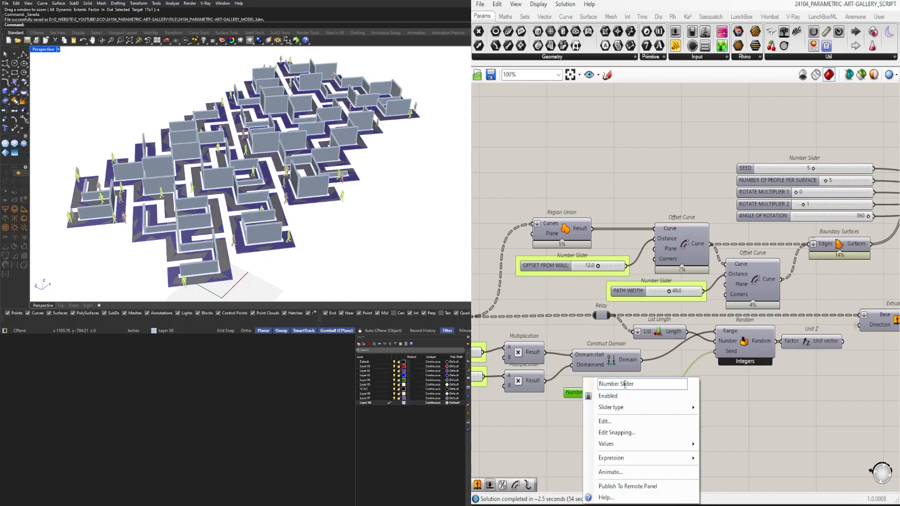
key("ctrl+a")
type("H")
type("EED - HEIGHT")
key("Return")
key("ctrl+g")
right_click_drag(766, 427, 666, 412)
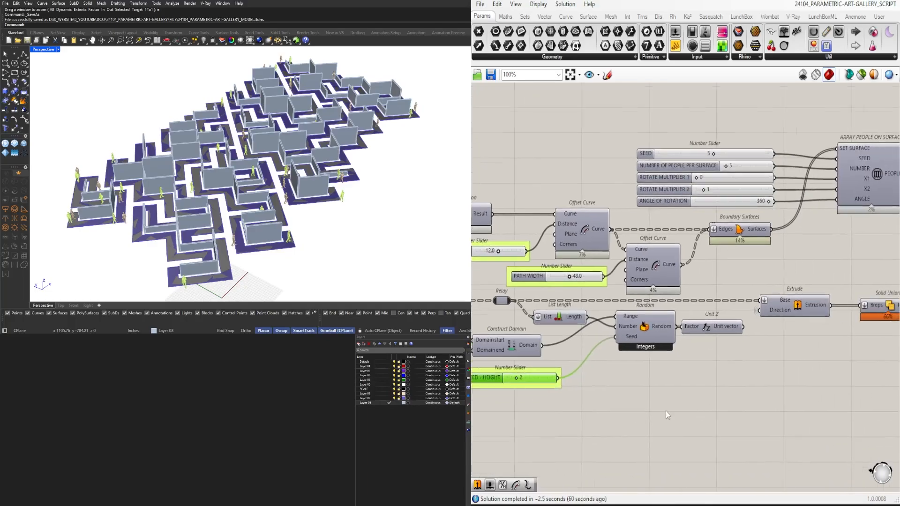
left_click(666, 412)
Step: Group the five sliders feeding ARRAY PEOPLE ON SURFACE and move the group slightly up, clear of Boundary Surfaces
scroll(714, 401, "down", 3)
scroll(801, 240, "up", 4)
left_click_drag(713, 216, 641, 321)
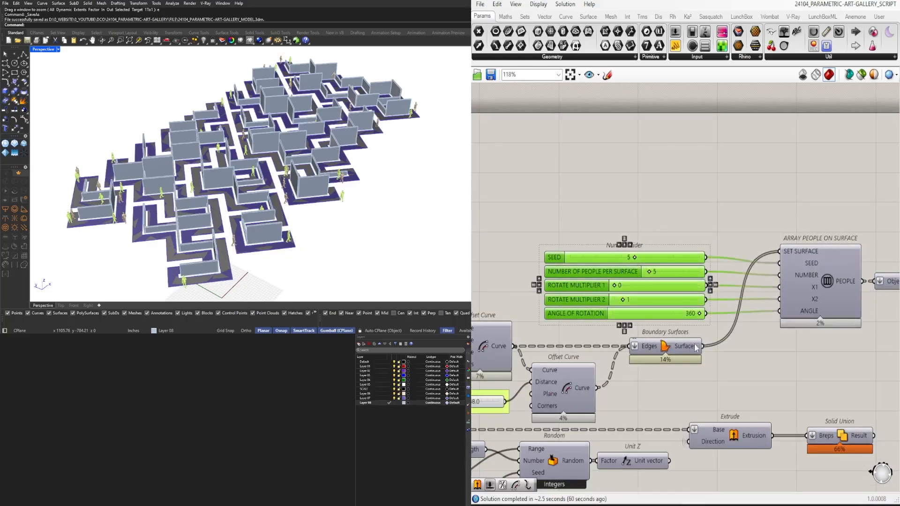
key("ctrl+g")
mouse_move(596, 257)
left_mouse_down()
mouse_move(617, 248)
mouse_move(597, 239)
left_mouse_up()
left_click(674, 184)
scroll(731, 188, "down", 4)
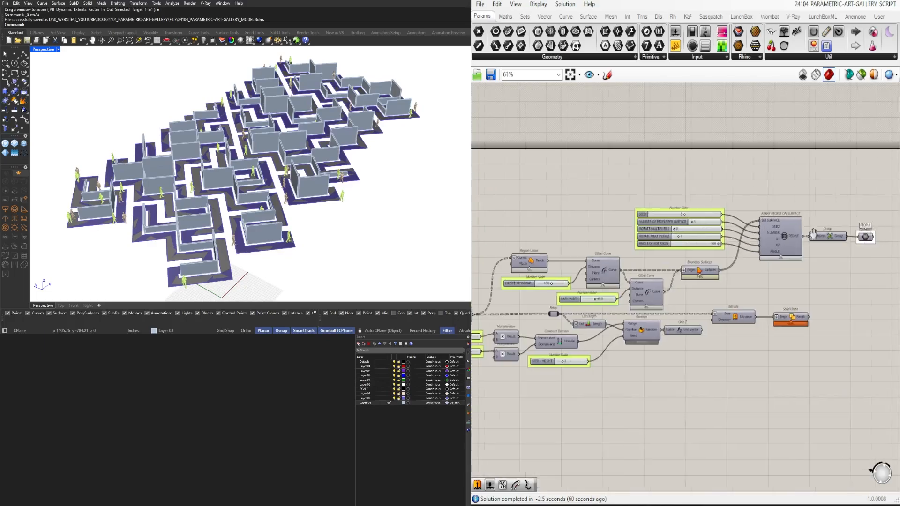
Step: Move the ARRAY PEOPLE ON SURFACE component down together with its Group component and PEOPLE Geometry parameter
right_click_drag(867, 244, 741, 246)
scroll(788, 270, "up", 1)
left_click_drag(779, 281, 619, 210)
scroll(612, 216, "up", 2)
scroll(633, 227, "down", 3)
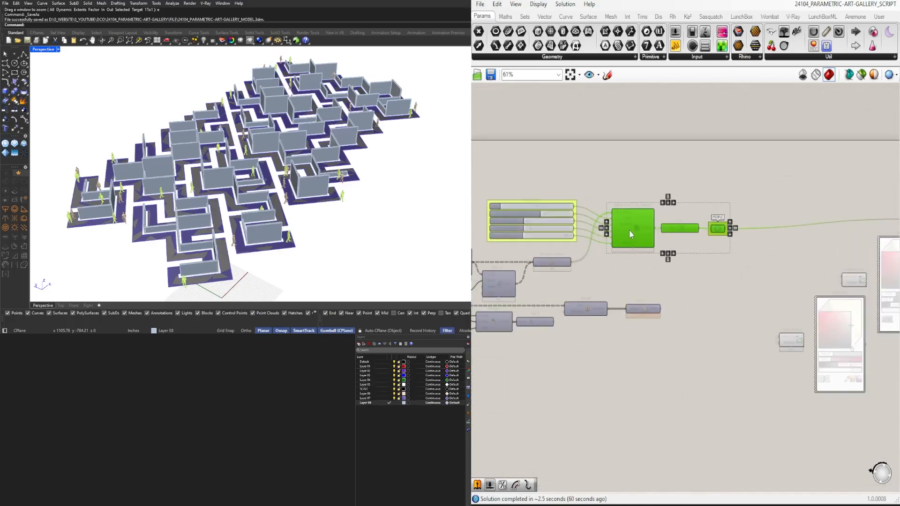
scroll(628, 244, "up", 1)
left_click(642, 282)
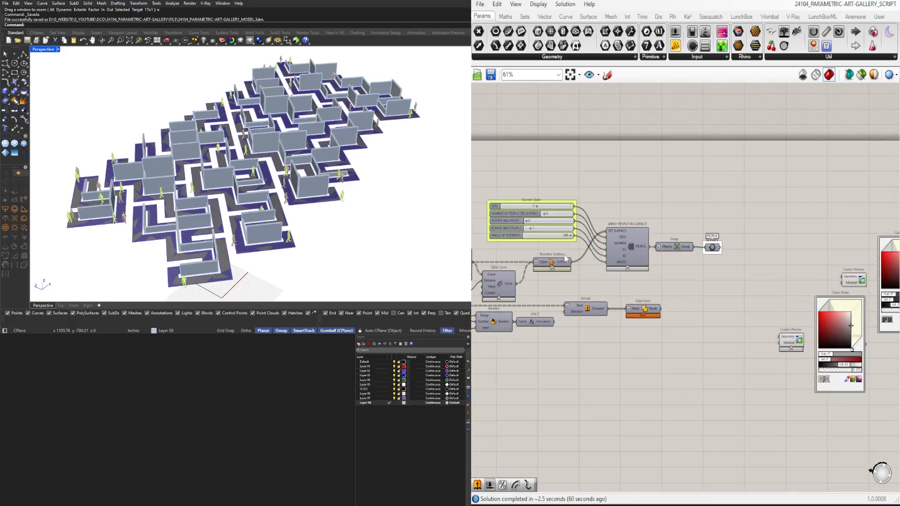
Step: Nudge the group of people sliders down in line with the ARRAY PEOPLE ON SURFACE inputs
left_click(557, 210)
scroll(558, 210, "up", 2)
left_click_drag(572, 214, 569, 222)
left_click(650, 194)
scroll(769, 225, "down", 3)
Step: Regroup the people Geometry parameter in a yellow-green group without the PEOPLE label
right_click_drag(846, 286, 794, 296)
scroll(744, 263, "up", 4)
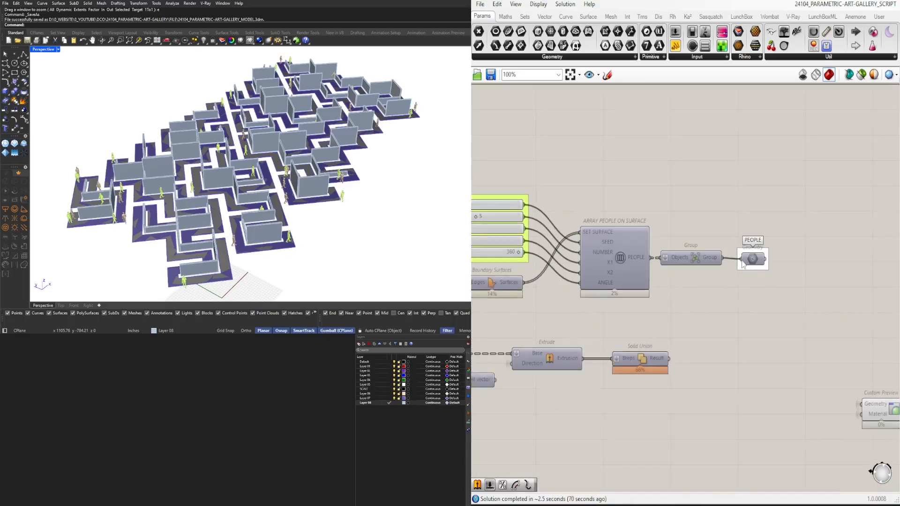
left_click(752, 258)
left_click(771, 221)
scroll(786, 227, "down", 6)
right_click_drag(823, 249, 678, 243)
scroll(608, 239, "down", 3)
scroll(571, 263, "up", 4)
scroll(679, 243, "up", 3)
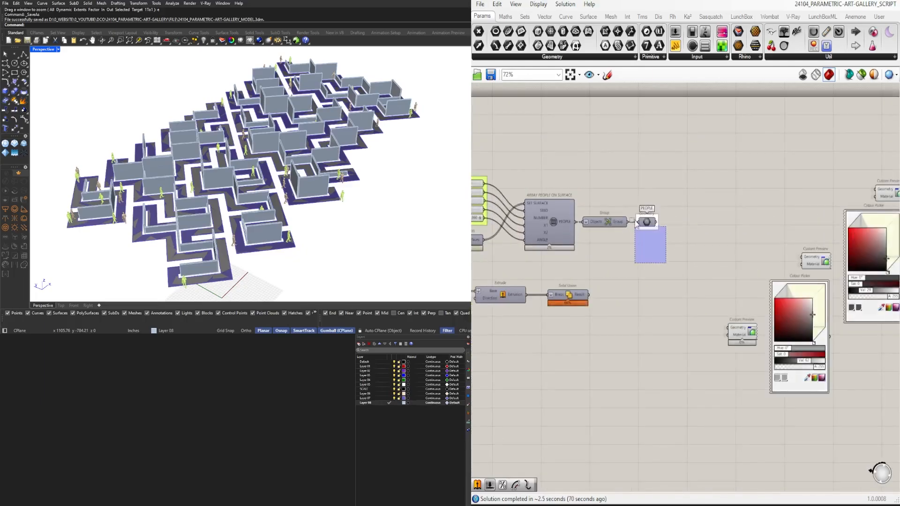
left_click(648, 221)
scroll(641, 199, "up", 2)
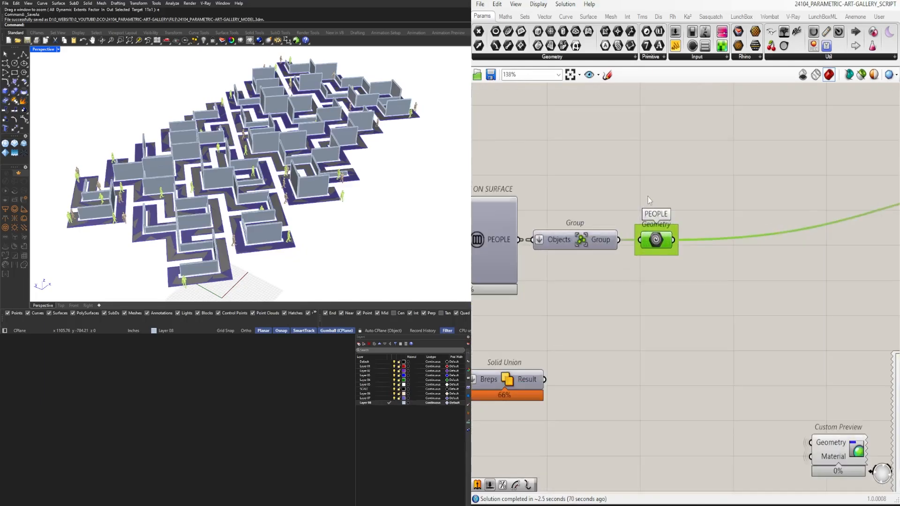
scroll(598, 314, "down", 2)
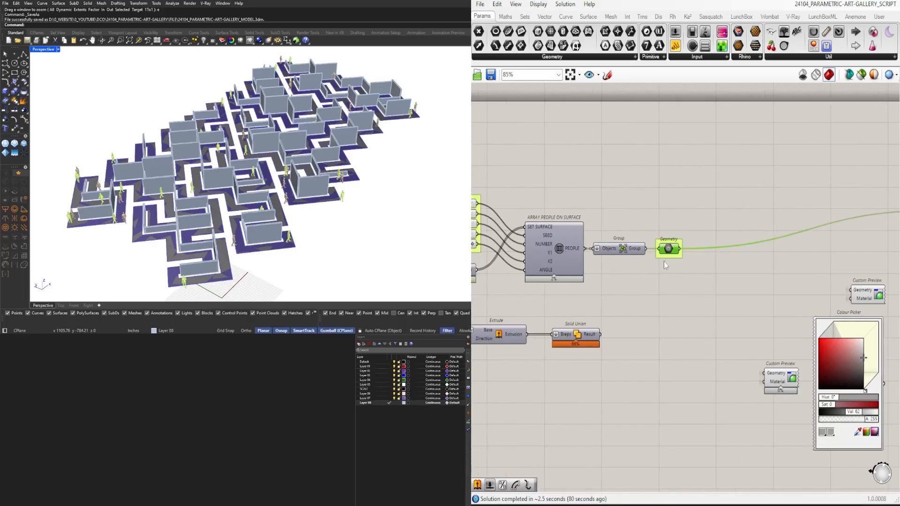
Step: Copy the grouped Geometry parameter beside Solid Union and route the union result through it, with a Relay behind it
left_click_drag(666, 252, 634, 338, "alt")
double_click(617, 335)
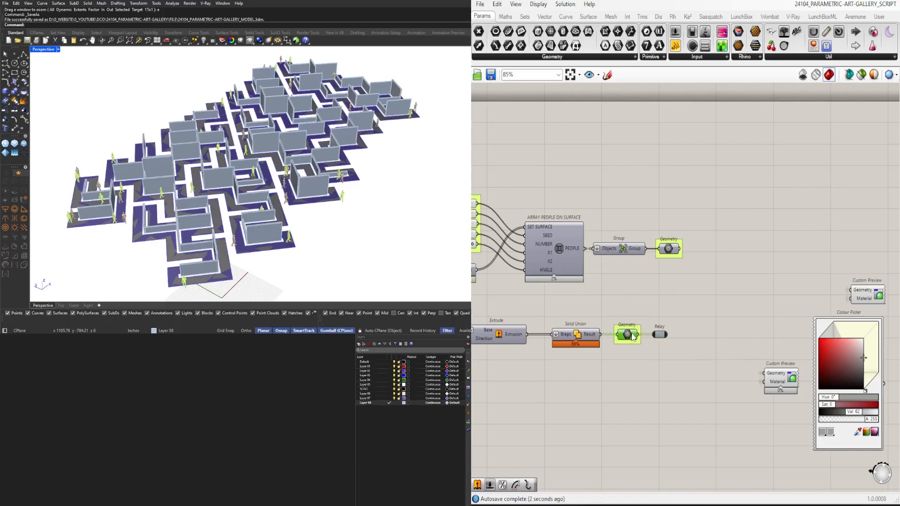
Step: Move the people sliders, ARRAY PEOPLE ON SURFACE, Group and Geometry parameter farther above the Boundary Surfaces row
scroll(731, 300, "down", 5)
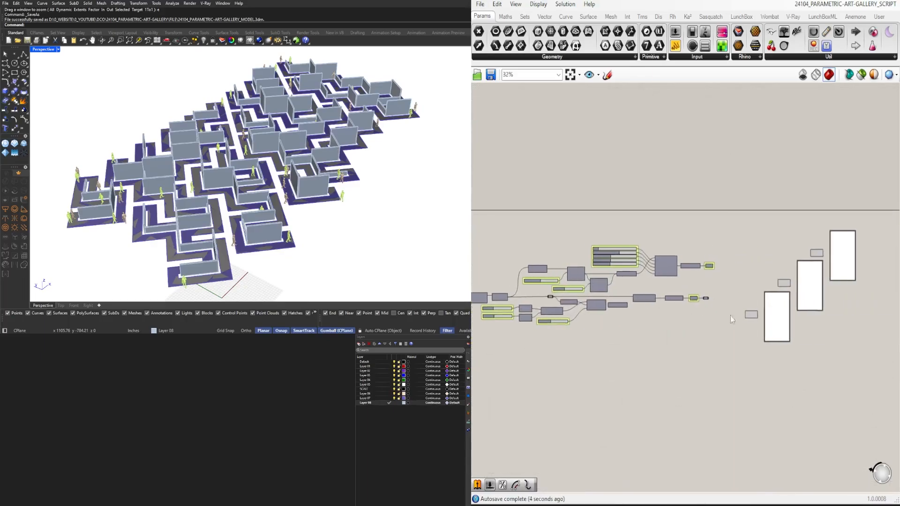
left_click_drag(722, 327, 675, 244)
left_click(781, 284)
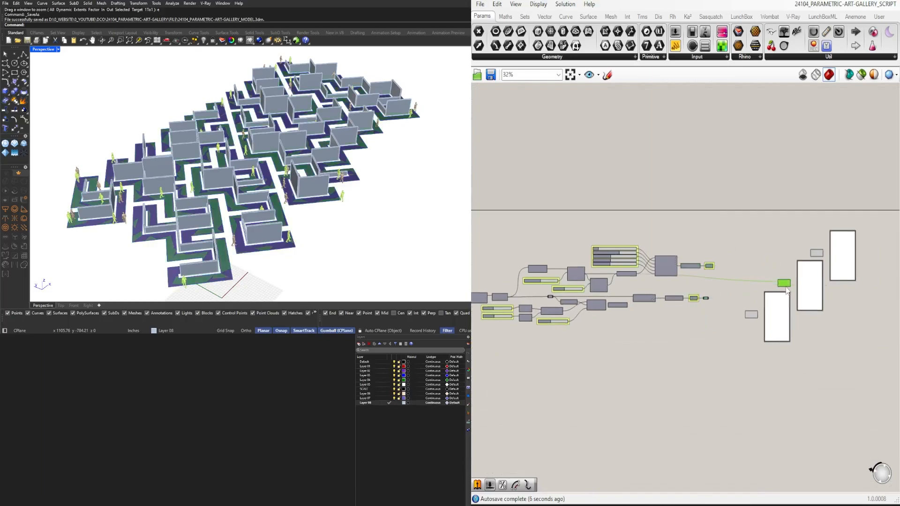
scroll(653, 269, "up", 3)
left_click_drag(854, 274, 550, 190)
left_click_drag(662, 263, 671, 232)
left_click(804, 261)
left_click_drag(804, 260, 676, 205)
left_click(699, 174)
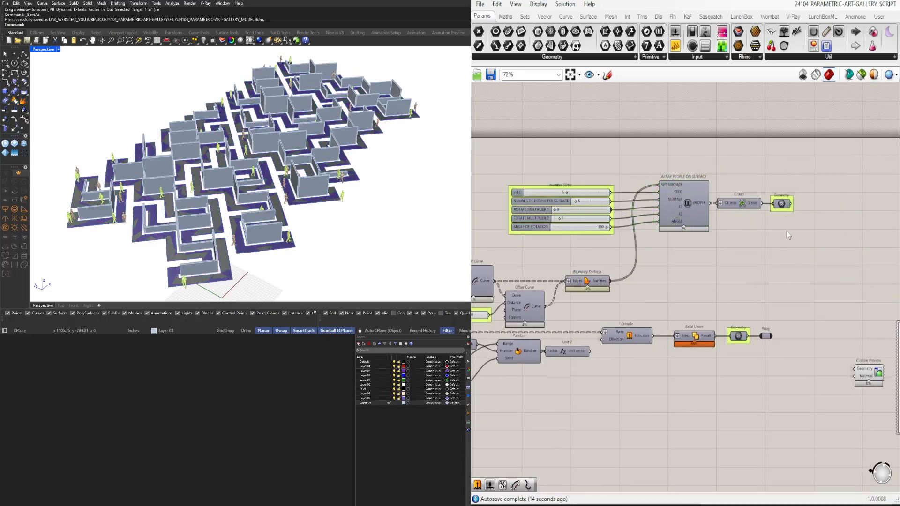
Step: Copy the grouped Geometry parameter, feed it from Boundary Surfaces, and align all three Geometry parameters in one column
left_click_drag(786, 206, 701, 285, "alt")
left_click_drag(611, 282, 690, 281)
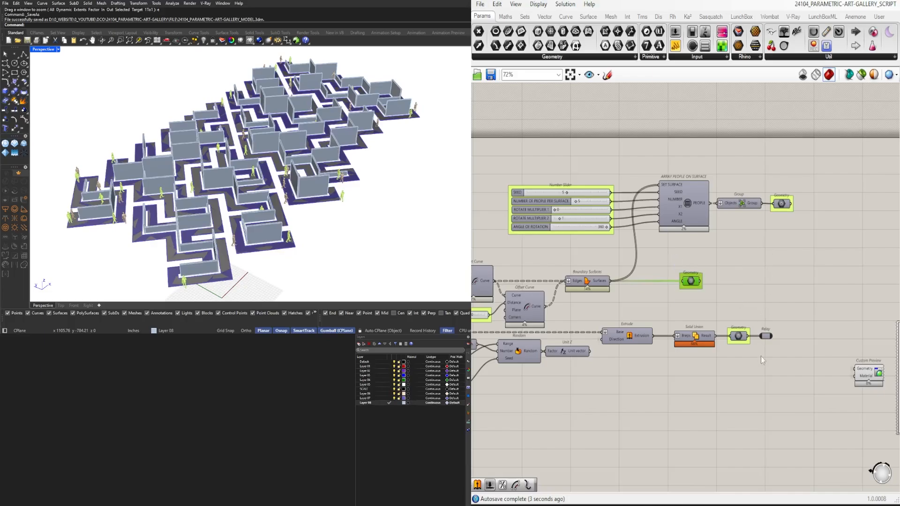
left_click(739, 336, "shift")
left_click(782, 203, "shift")
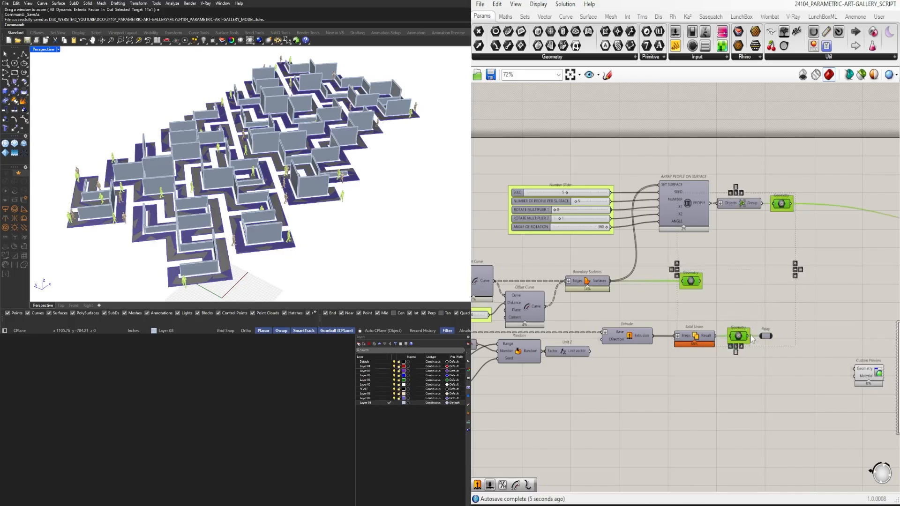
left_click(742, 347)
Step: Remove the Relay between the walls' Geometry parameter and its Custom Preview
left_click_drag(766, 336, 813, 335)
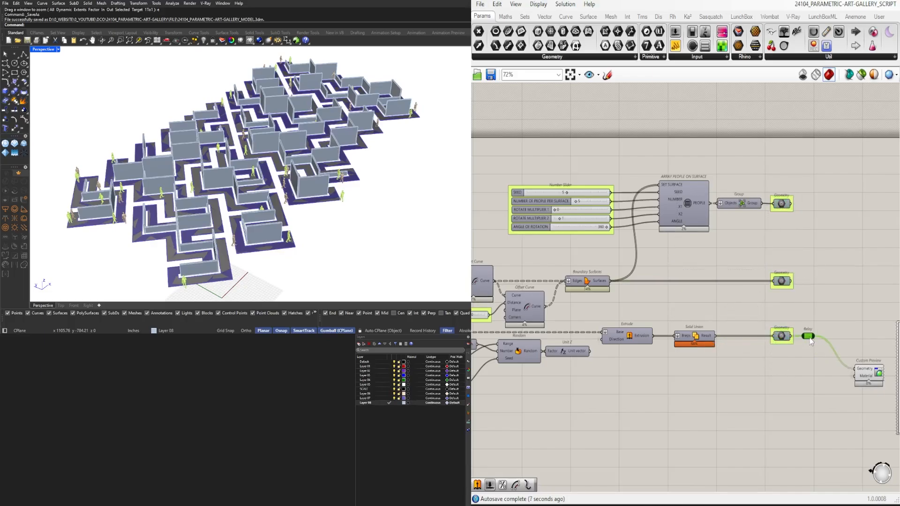
right_click_drag(816, 335, 673, 330)
scroll(667, 322, "down", 2)
scroll(685, 283, "up", 2)
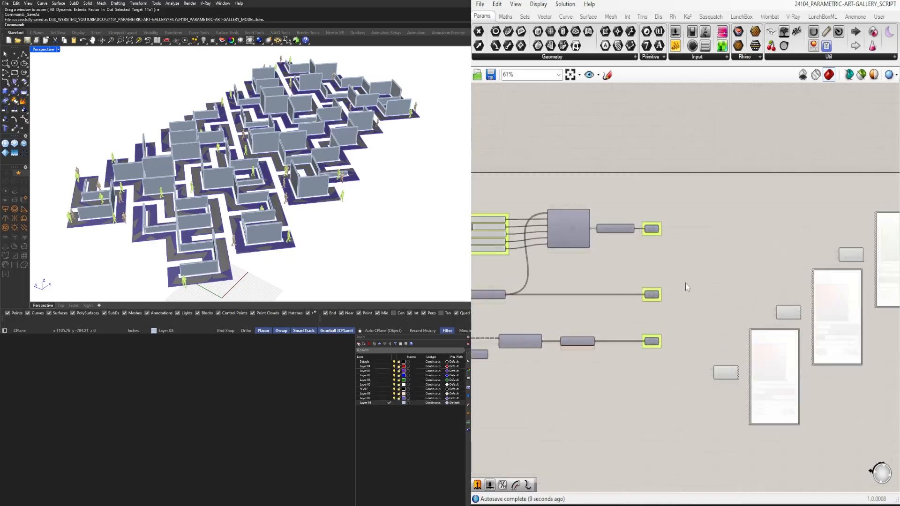
Step: Move the people sliders and the rest of the people array row down, closer to the Boundary Surfaces row
right_click_drag(703, 269, 804, 239)
left_click_drag(786, 228, 523, 145)
left_click_drag(645, 192, 652, 209)
left_click(655, 150)
scroll(586, 267, "down", 4)
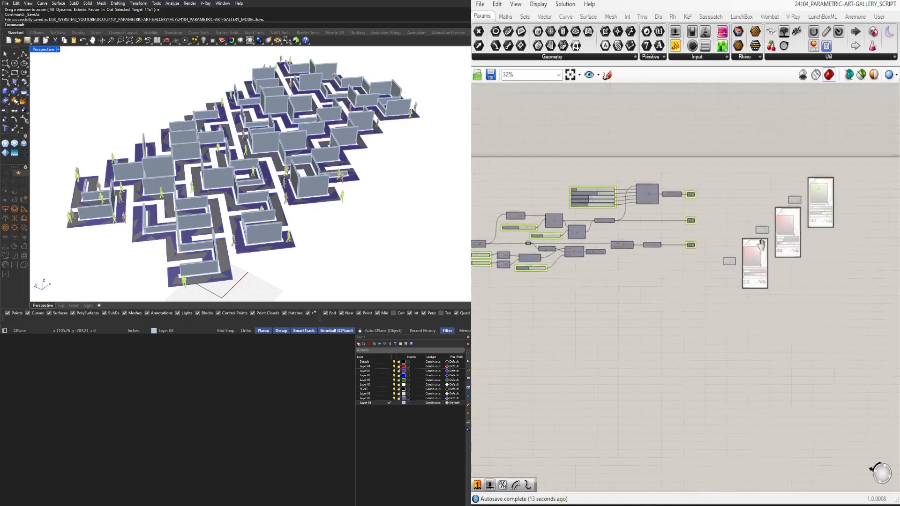
left_click_drag(861, 384, 717, 250)
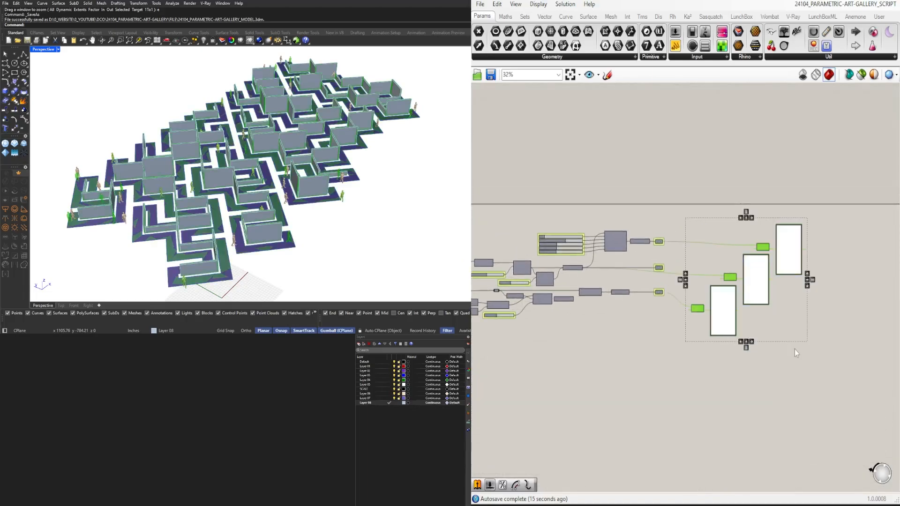
left_click(801, 381)
scroll(764, 325, "down", 4)
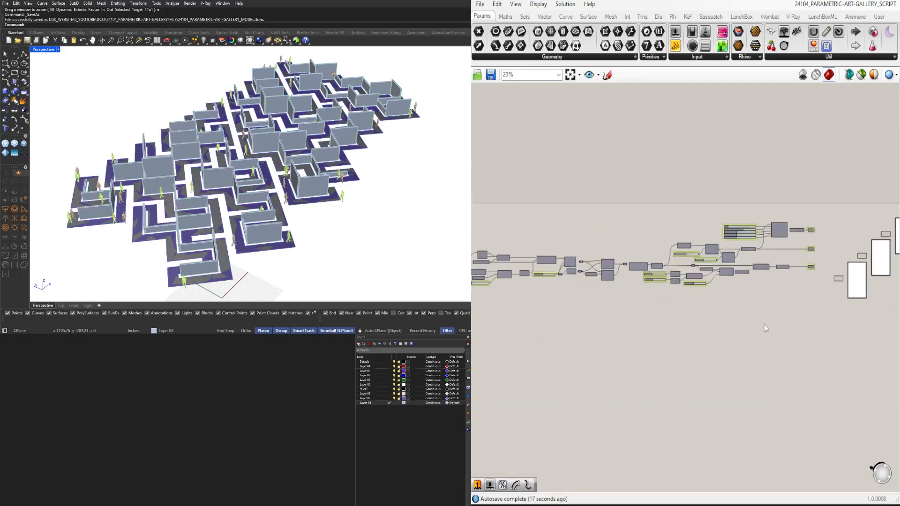
scroll(777, 324, "down", 2)
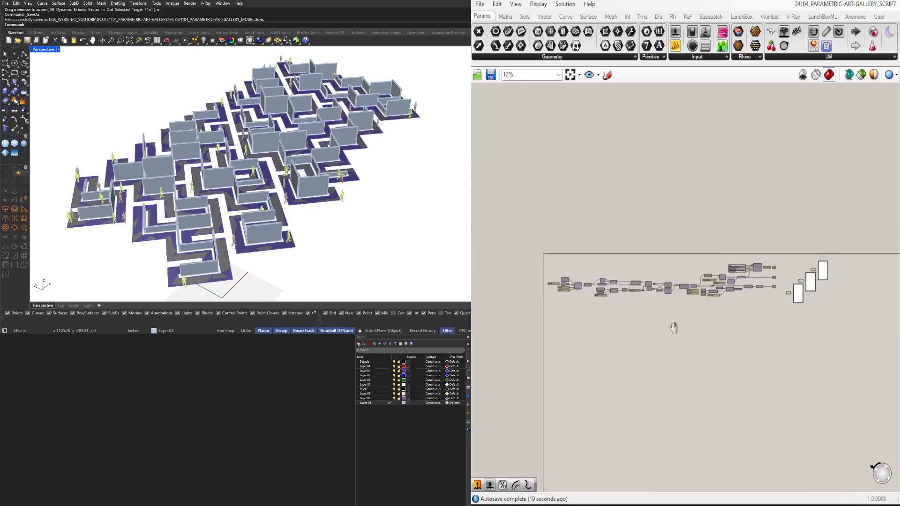
Step: Select the whole definition and shift it slightly up on the canvas
left_click_drag(851, 382, 485, 239)
scroll(504, 267, "up", 7)
left_click_drag(611, 319, 612, 307)
left_click(620, 245)
scroll(727, 244, "down", 1)
right_click_drag(804, 258, 601, 254)
scroll(650, 292, "down", 2)
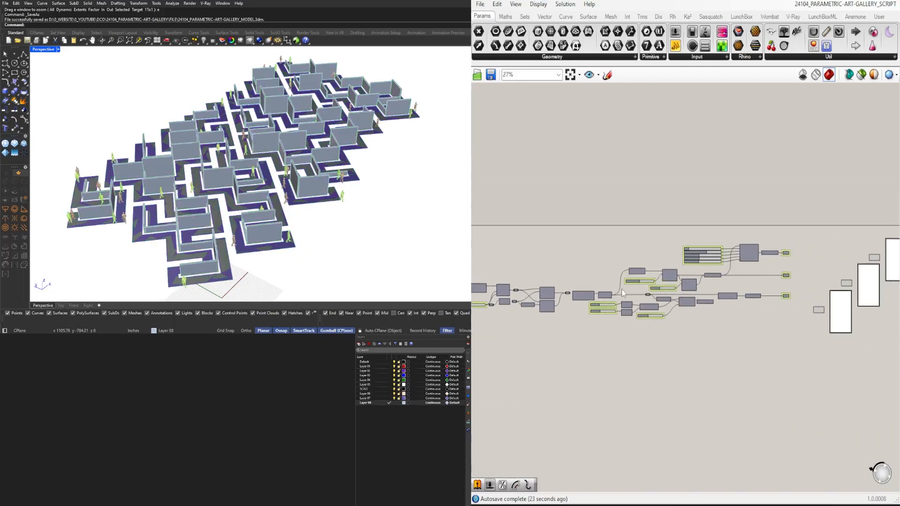
Step: Move the people array row farther down, then lower ARRAY PEOPLE ON SURFACE, Group and Geometry slightly relative to the sliders
scroll(790, 256, "up", 4)
left_click_drag(798, 268, 598, 216)
scroll(724, 252, "up", 3)
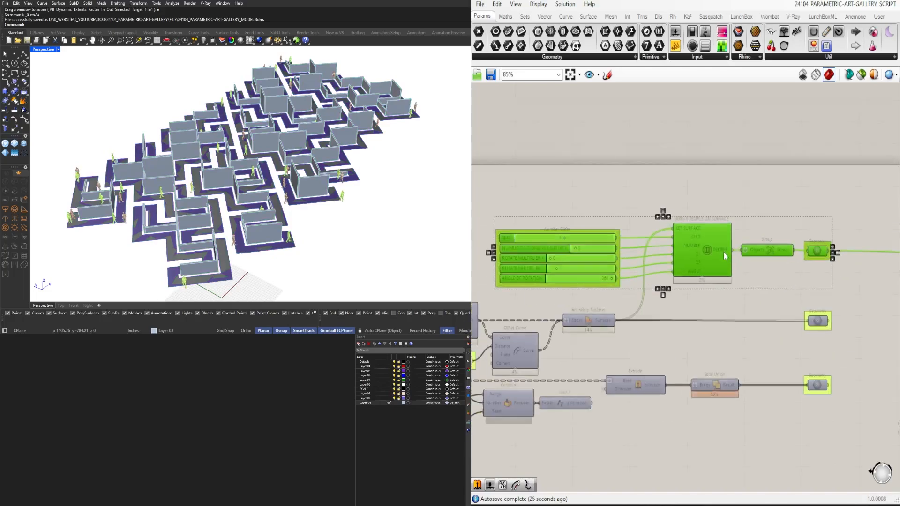
left_click_drag(732, 250, 697, 261)
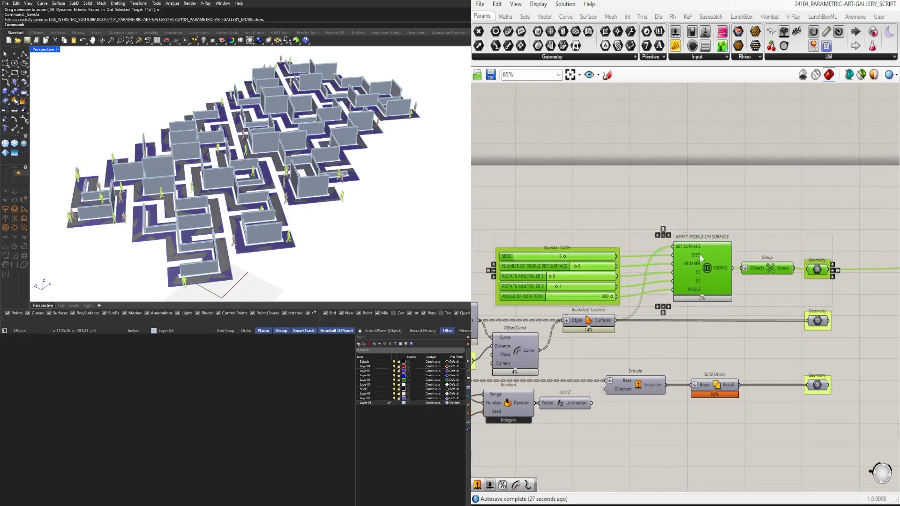
left_click(827, 288)
left_click_drag(828, 288, 695, 251)
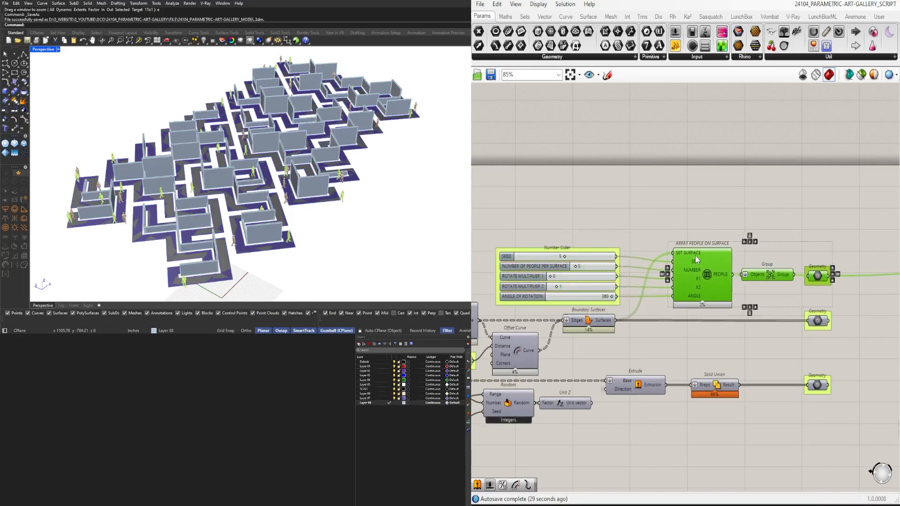
left_click(750, 221)
Step: Nudge the people Geometry parameter up in line with the Group component's output
scroll(761, 258, "up", 3)
left_click(777, 248)
right_click_drag(783, 249, 711, 258)
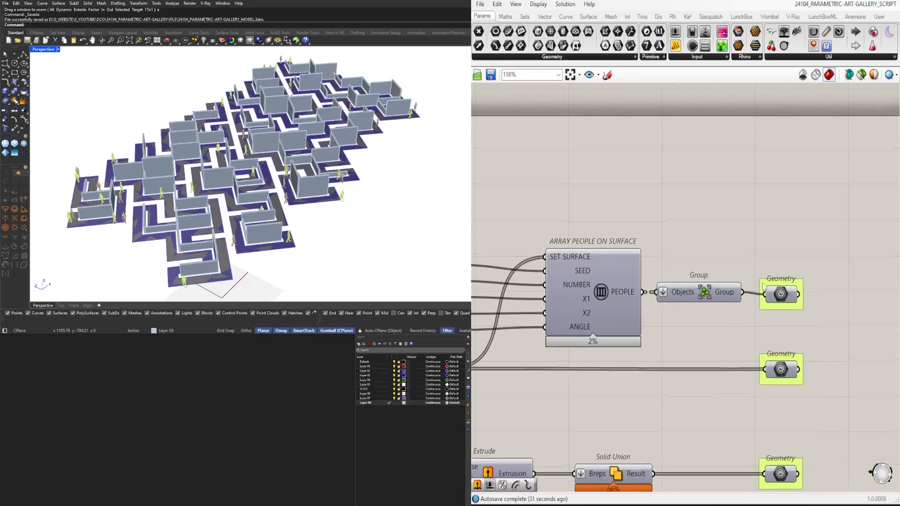
scroll(781, 295, "up", 2)
left_click_drag(782, 298, 782, 295)
left_click(783, 242)
Step: Distribute the people, ground surface and wall Geometry parameters at even vertical spacing
scroll(759, 236, "down", 6)
scroll(753, 227, "down", 1)
left_click_drag(752, 219, 780, 352)
left_click(766, 348)
left_click(736, 364)
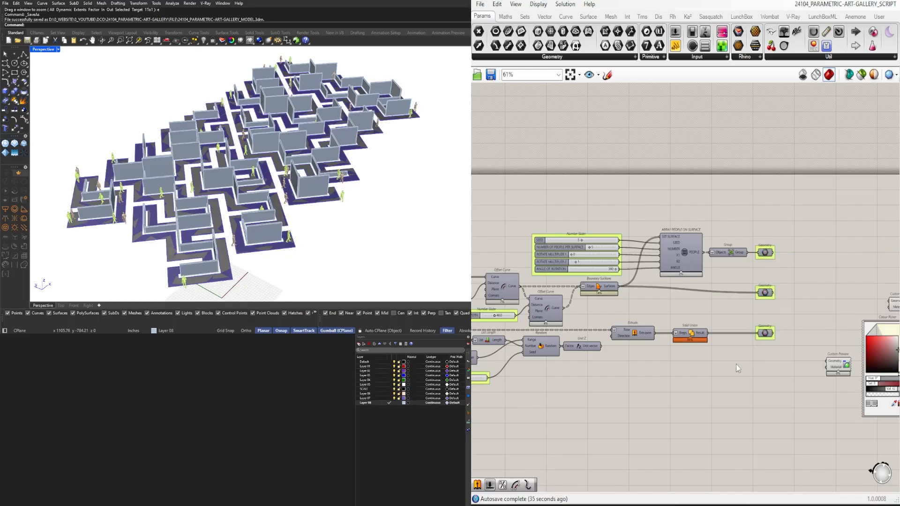
Step: Fit the whole definition in the canvas view and save the Grasshopper file
scroll(691, 255, "down", 8)
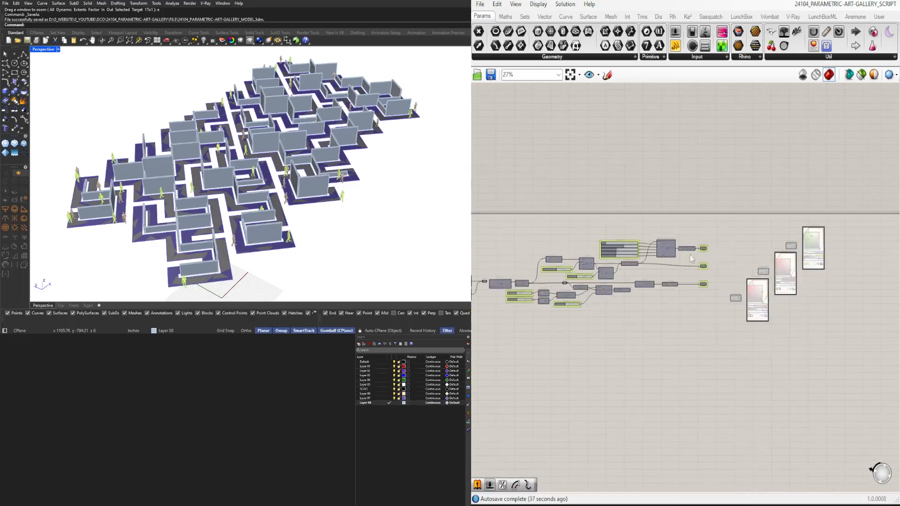
left_click(571, 75)
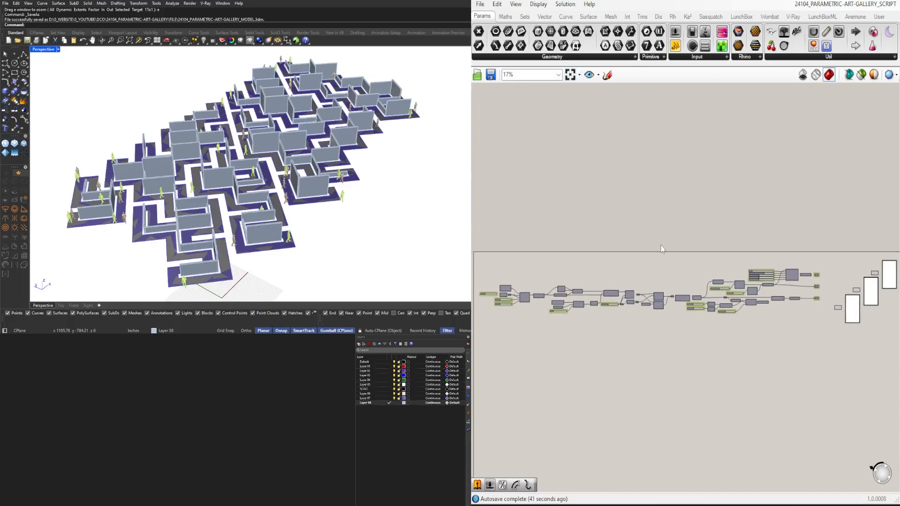
key("ctrl+s")
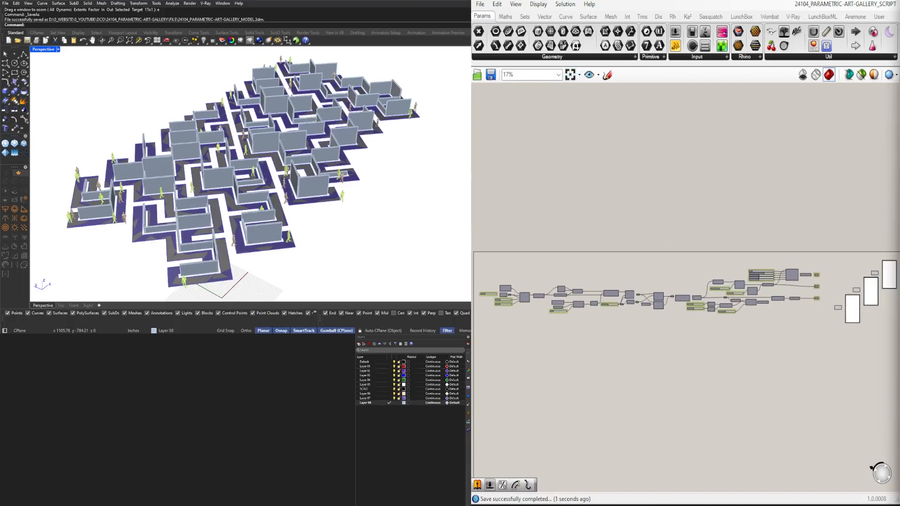